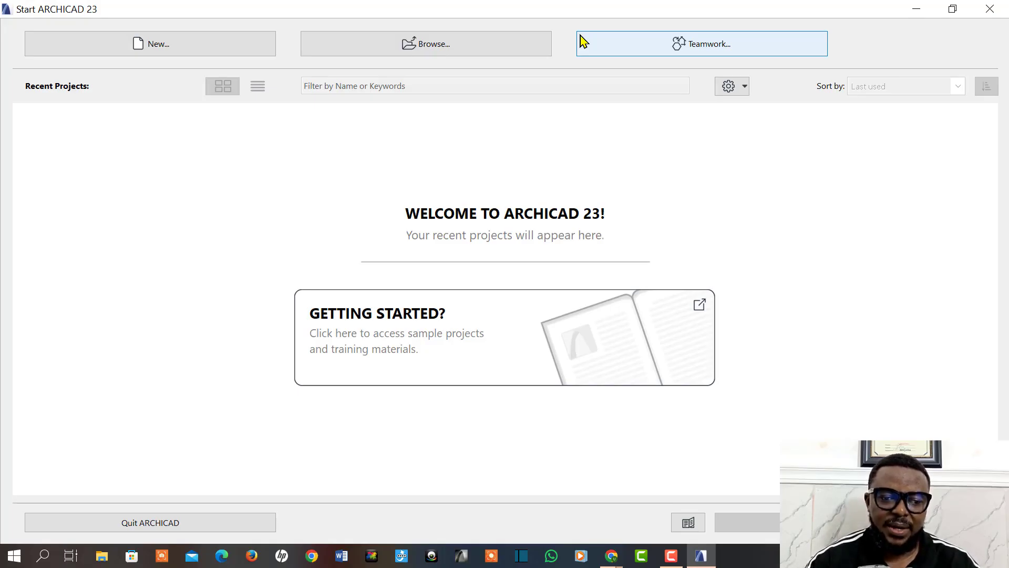
{"action": "left_click", "coordinate": [582, 41]}
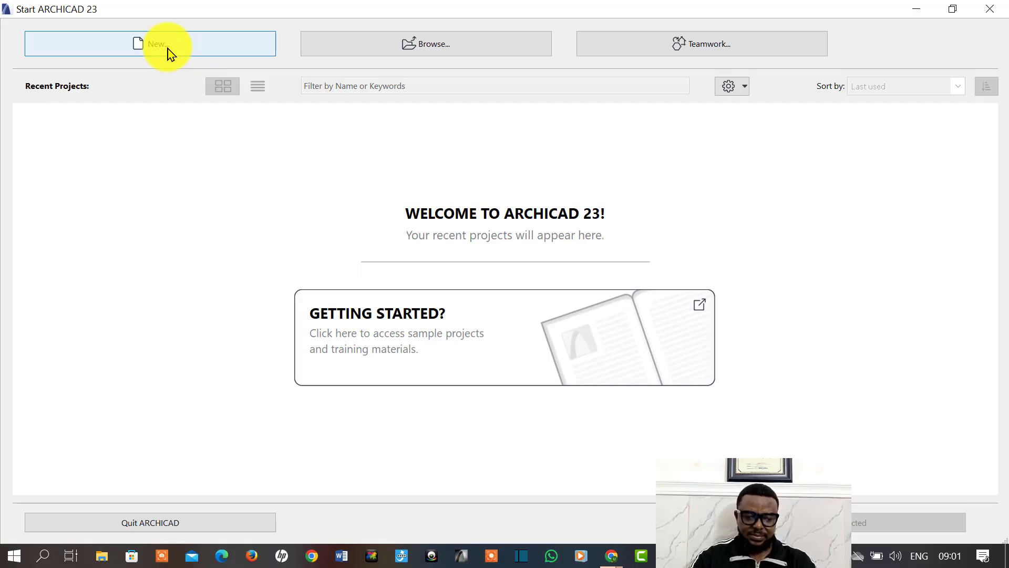
{"action": "left_click", "coordinate": [643, 556]}
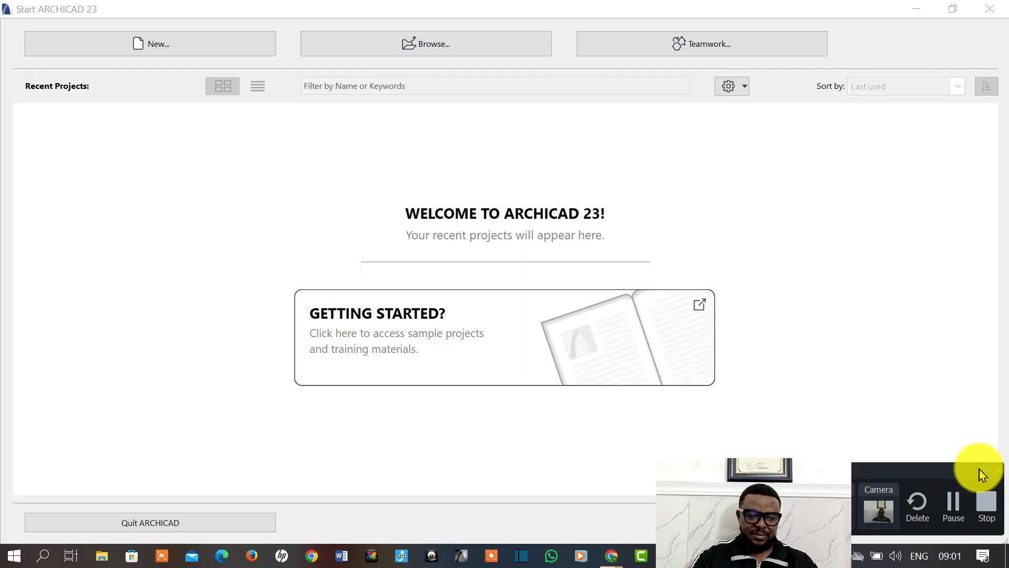
{"action": "left_click", "coordinate": [982, 469]}
{"action": "left_click", "coordinate": [983, 471]}
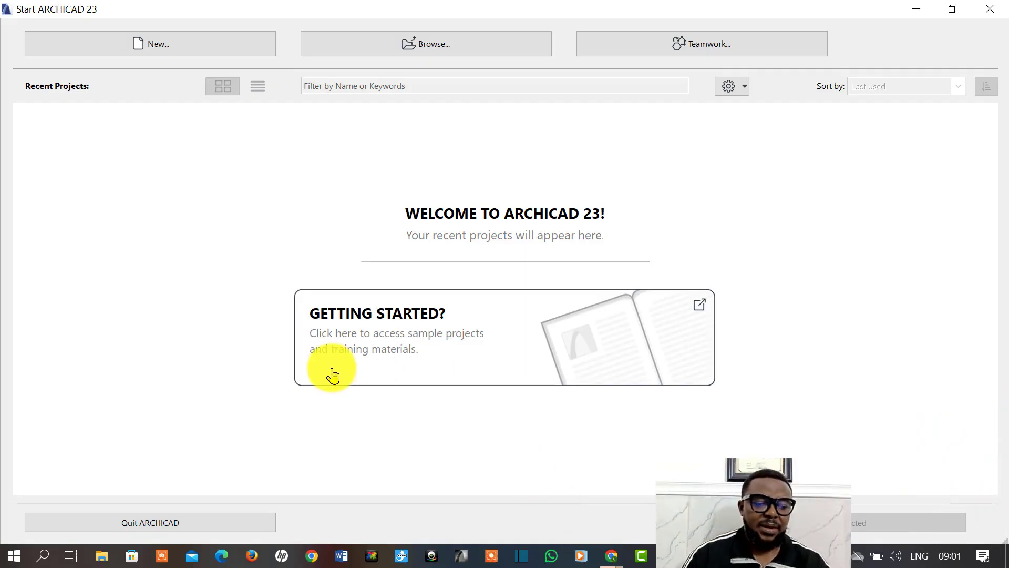
Create a new project from the ARCHICAD 23 Template.tpl template using the Default Profile work environment.
{"action": "left_click", "coordinate": [204, 47]}
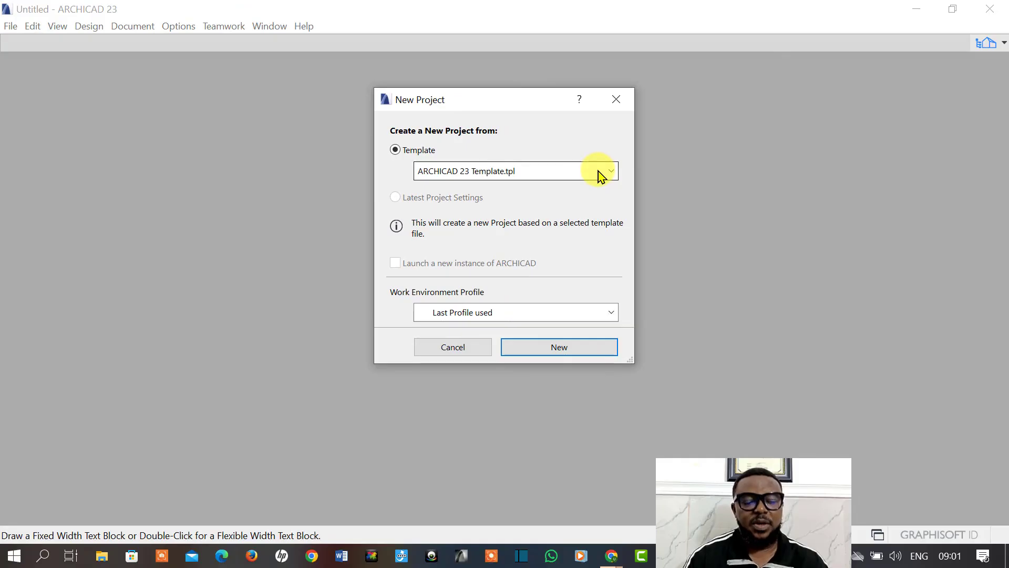
{"action": "left_click", "coordinate": [606, 174]}
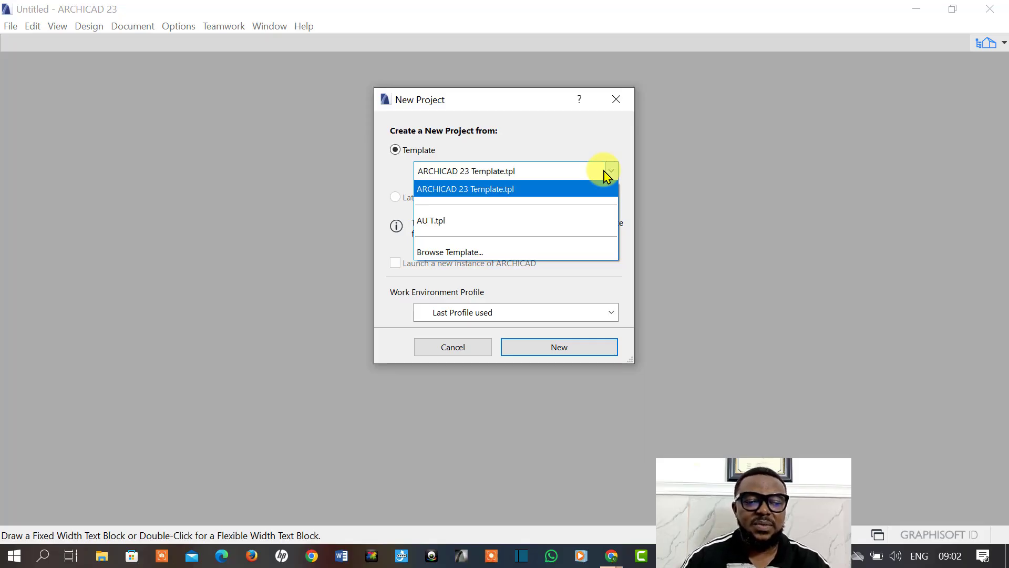
{"action": "left_click", "coordinate": [506, 191]}
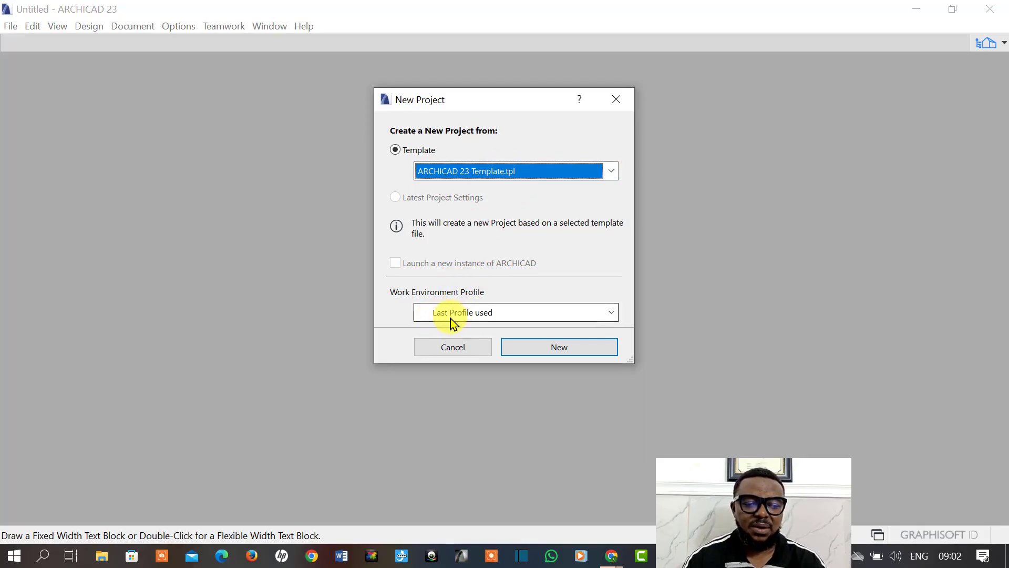
{"action": "left_click", "coordinate": [597, 315]}
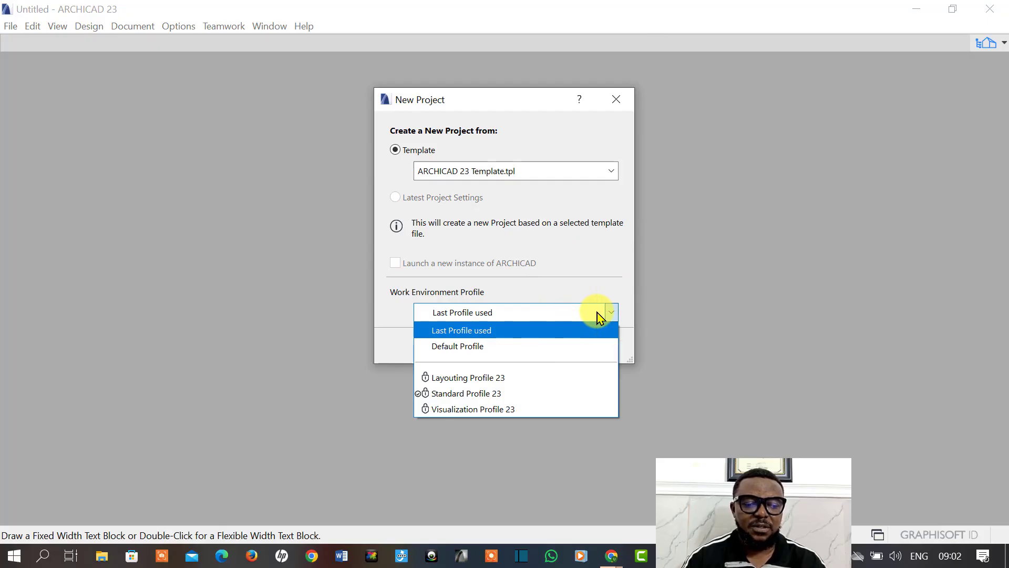
{"action": "left_click", "coordinate": [479, 350]}
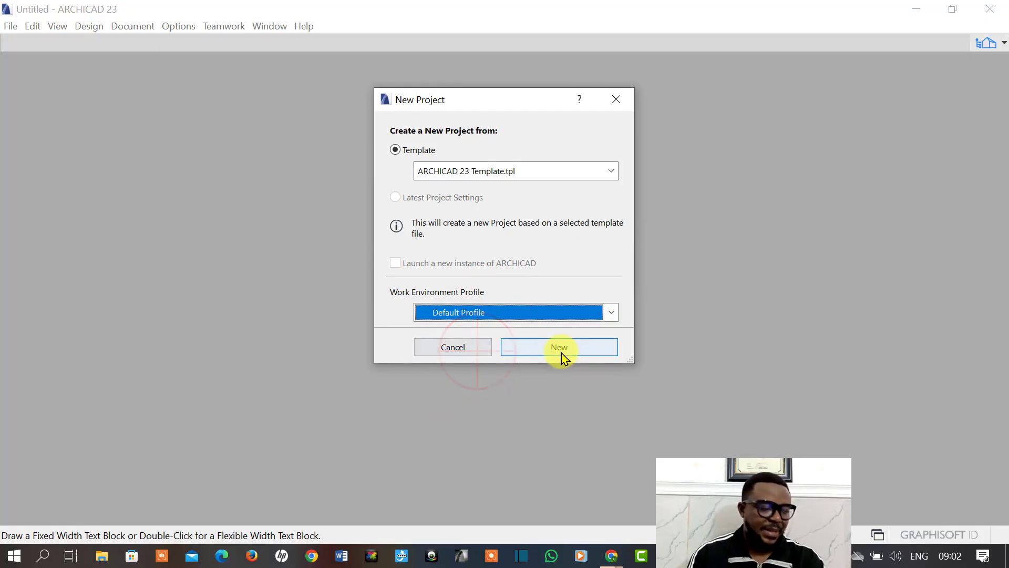
{"action": "left_click", "coordinate": [559, 348]}
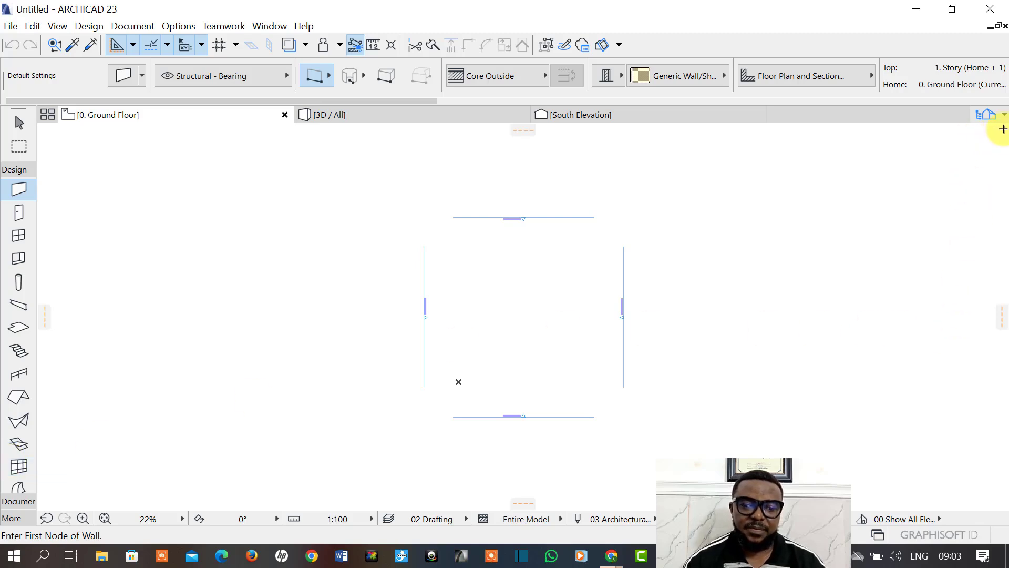
Show the Navigator palette with the project map beside the Ground Floor plan.
{"action": "left_click", "coordinate": [1005, 118]}
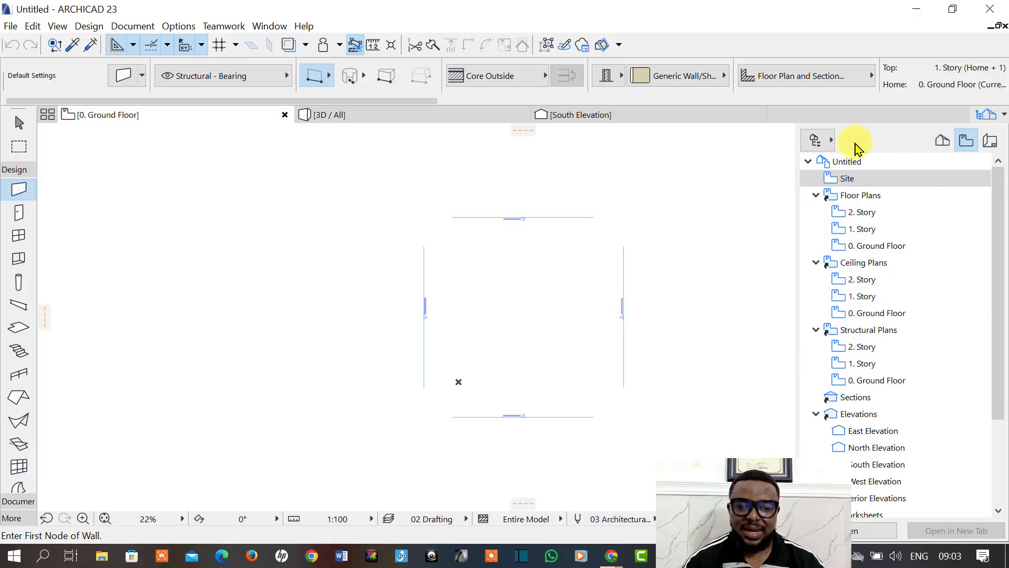
{"action": "left_click", "coordinate": [831, 142]}
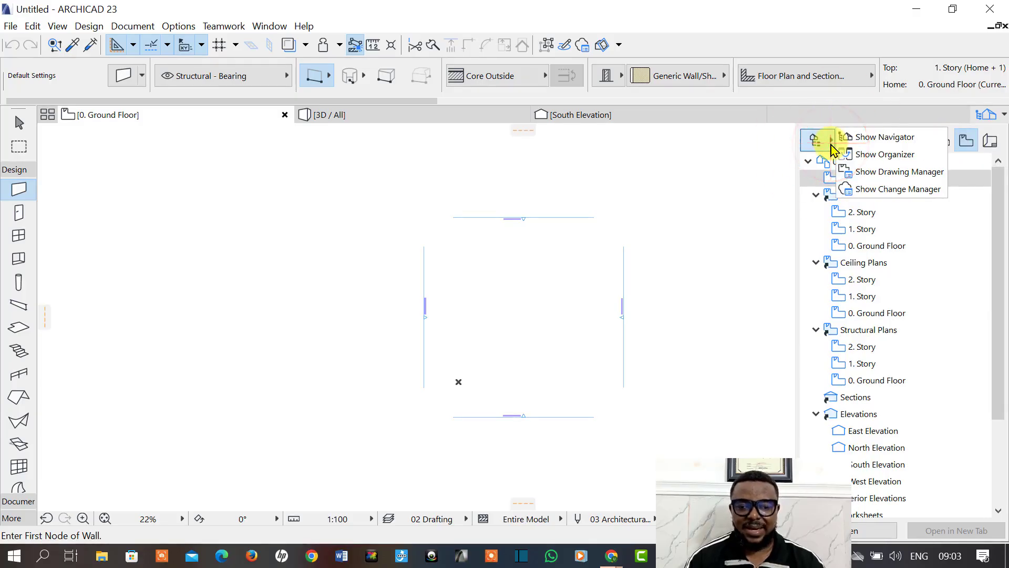
{"action": "left_click", "coordinate": [873, 141]}
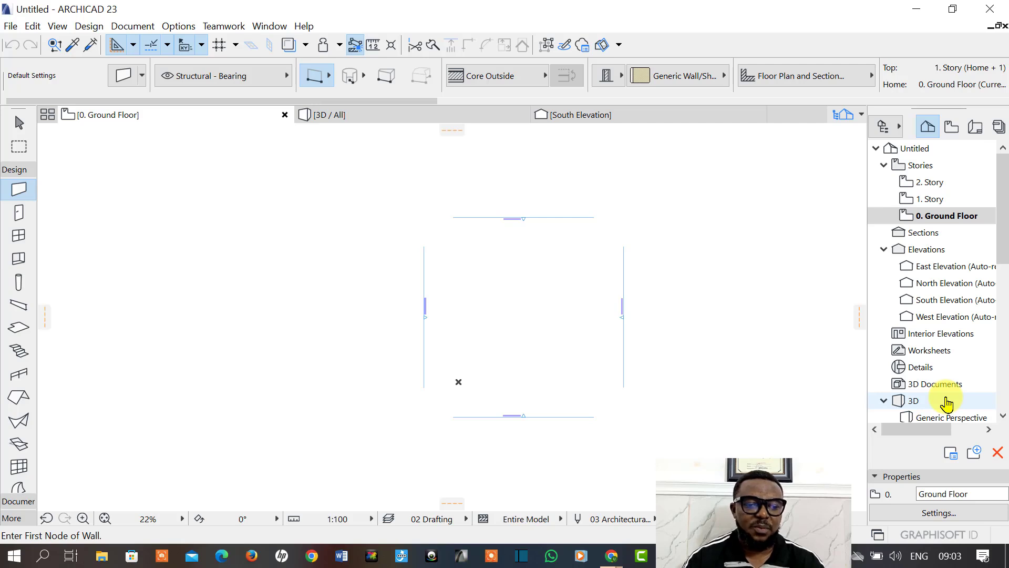
{"action": "middle_click_drag", "start_coordinate": [606, 306], "coordinate": [532, 317]}
{"action": "scroll", "coordinate": [513, 314], "scroll_direction": "up", "scroll_amount": 4}
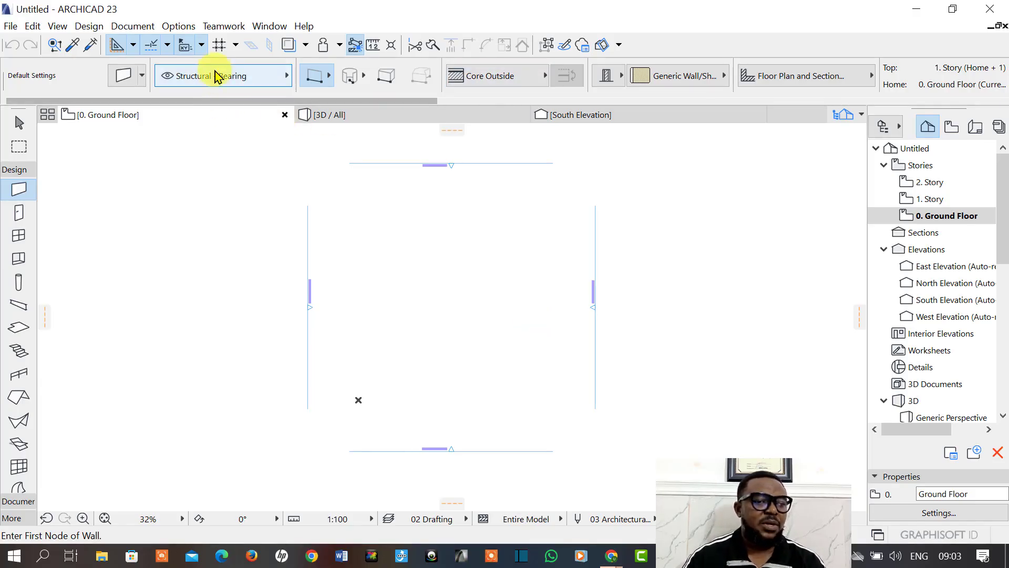
Configure the project's working units with millimeter as the length unit and square meter as the area unit.
{"action": "left_click", "coordinate": [175, 28]}
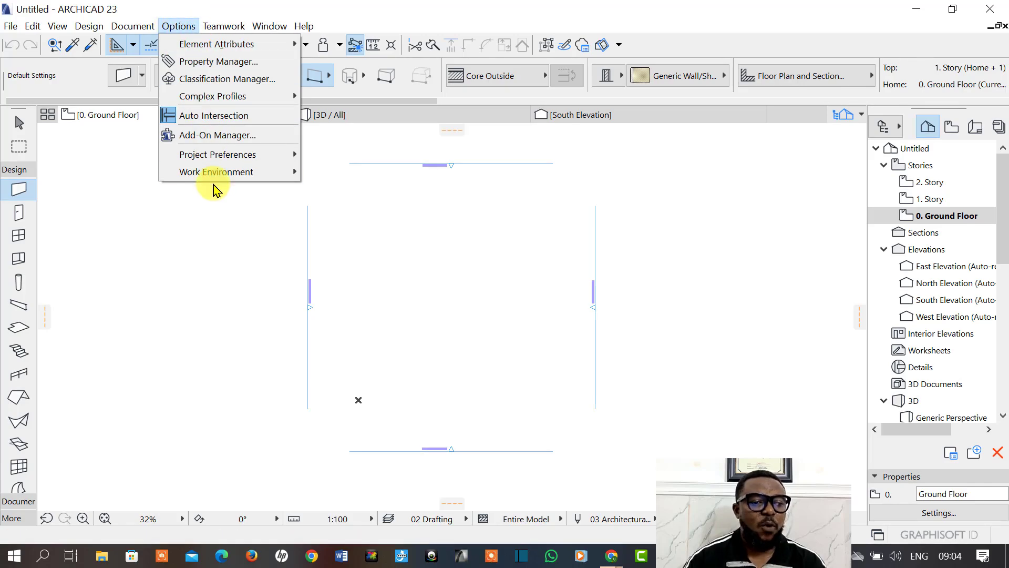
{"action": "mouse_move", "coordinate": [218, 183]}
{"action": "mouse_move", "coordinate": [256, 162]}
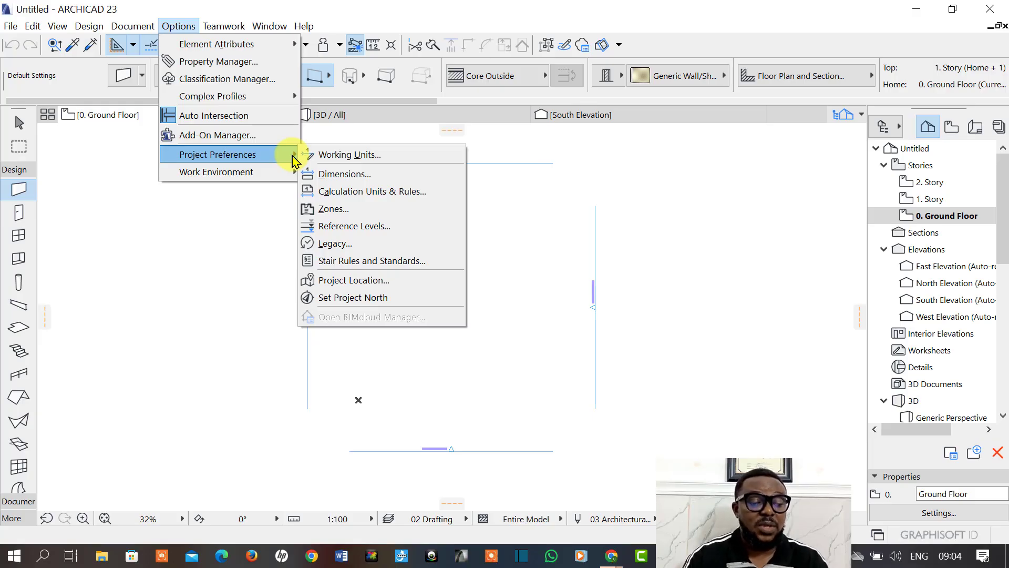
{"action": "left_click", "coordinate": [350, 157]}
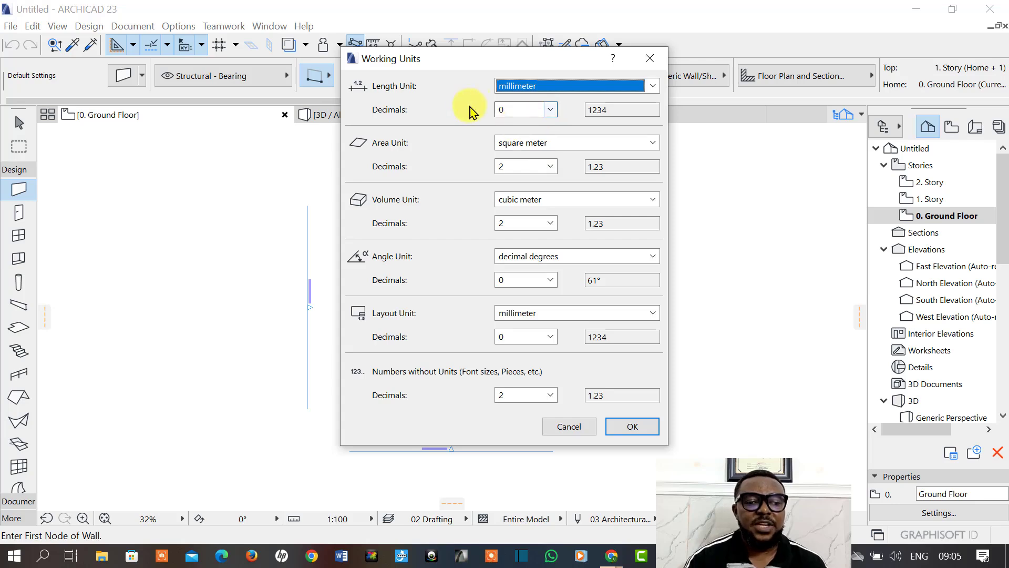
{"action": "left_click", "coordinate": [652, 86]}
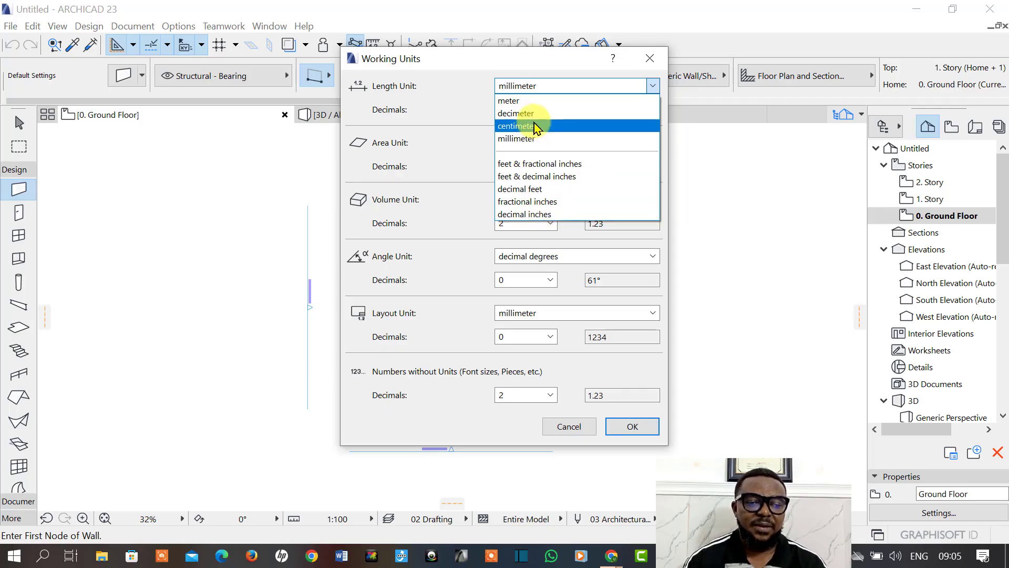
{"action": "left_click", "coordinate": [525, 138]}
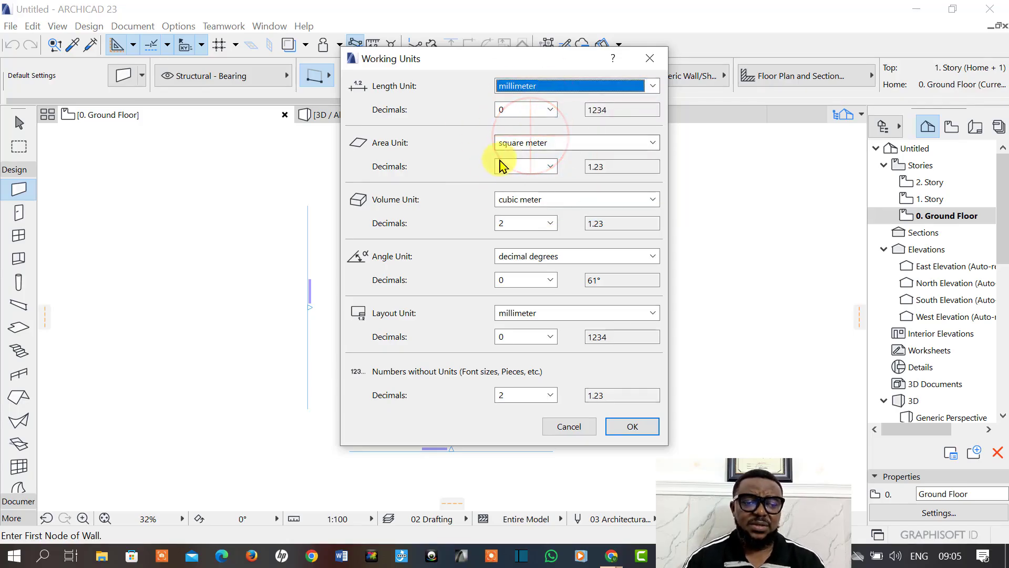
{"action": "left_click", "coordinate": [646, 142]}
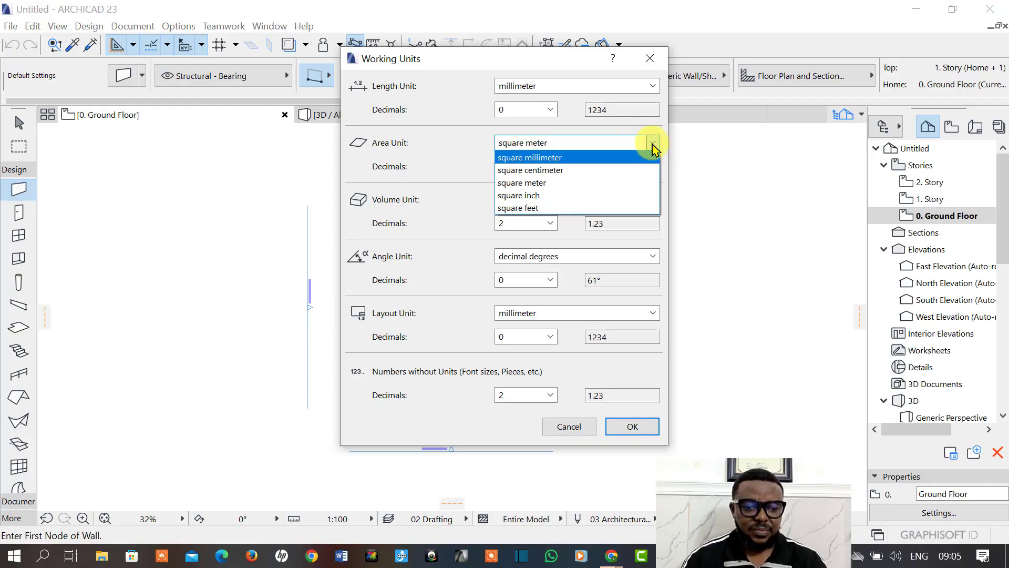
{"action": "left_click", "coordinate": [546, 144]}
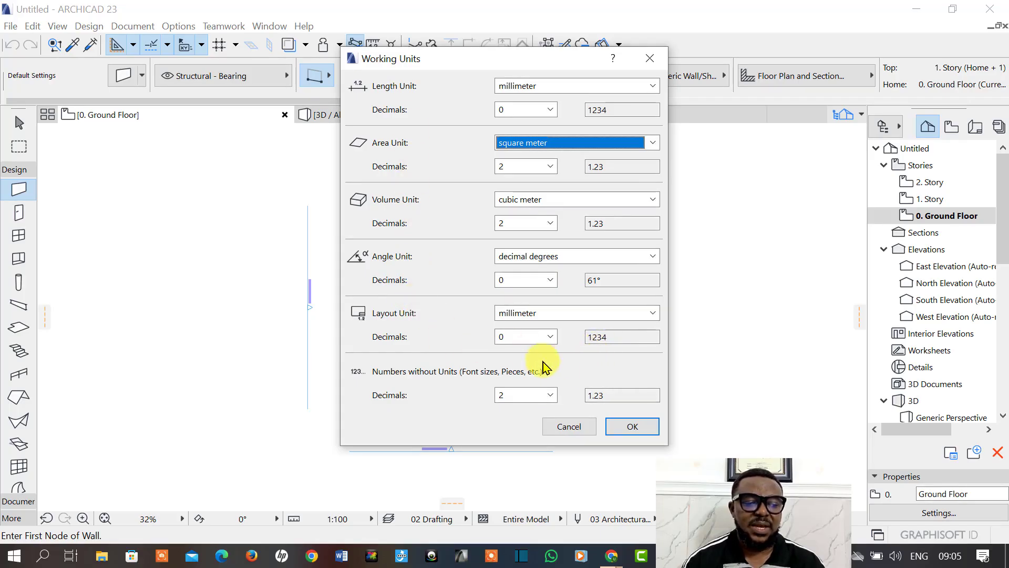
{"action": "left_click", "coordinate": [634, 428]}
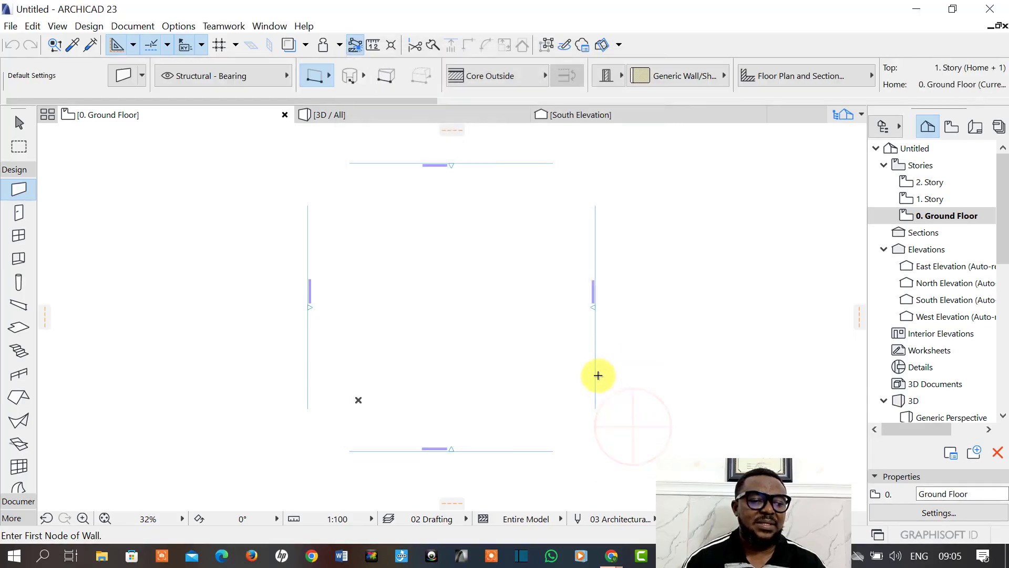
{"action": "left_click", "coordinate": [179, 26]}
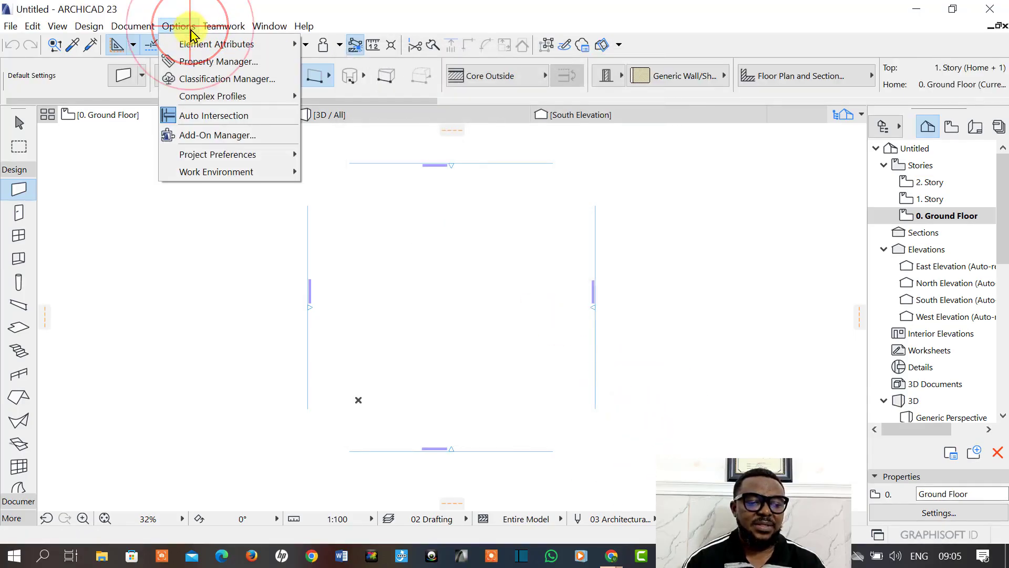
{"action": "mouse_move", "coordinate": [247, 175]}
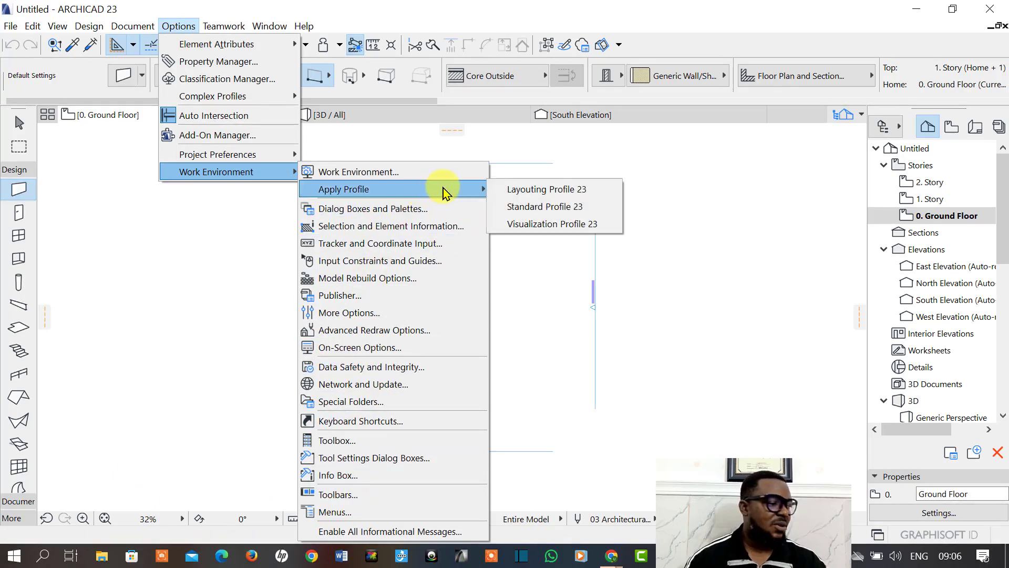
{"action": "left_click", "coordinate": [199, 203]}
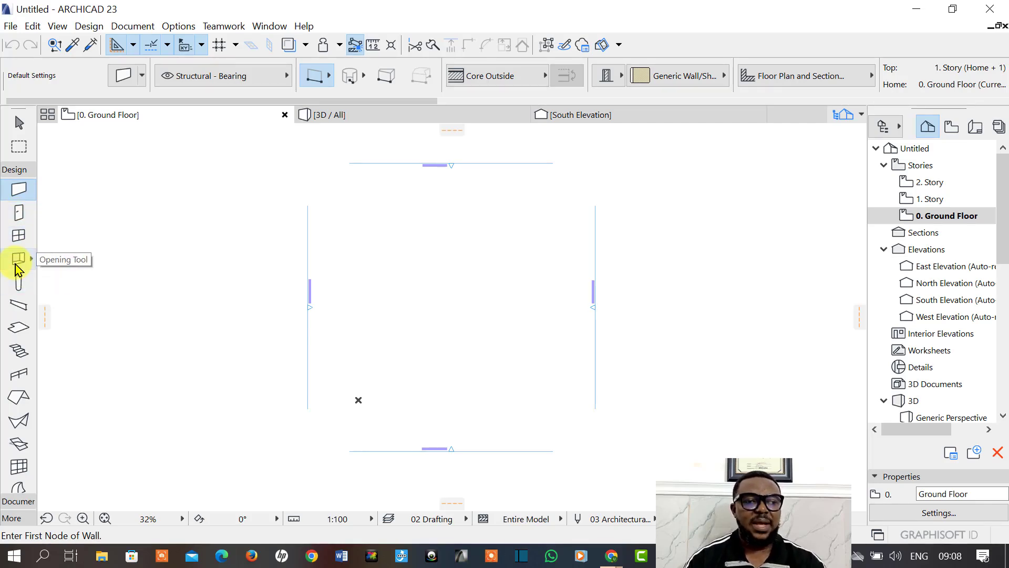
Activate the Figure tool and open its default settings.
{"action": "scroll", "coordinate": [16, 293], "scroll_direction": "down", "scroll_amount": 2}
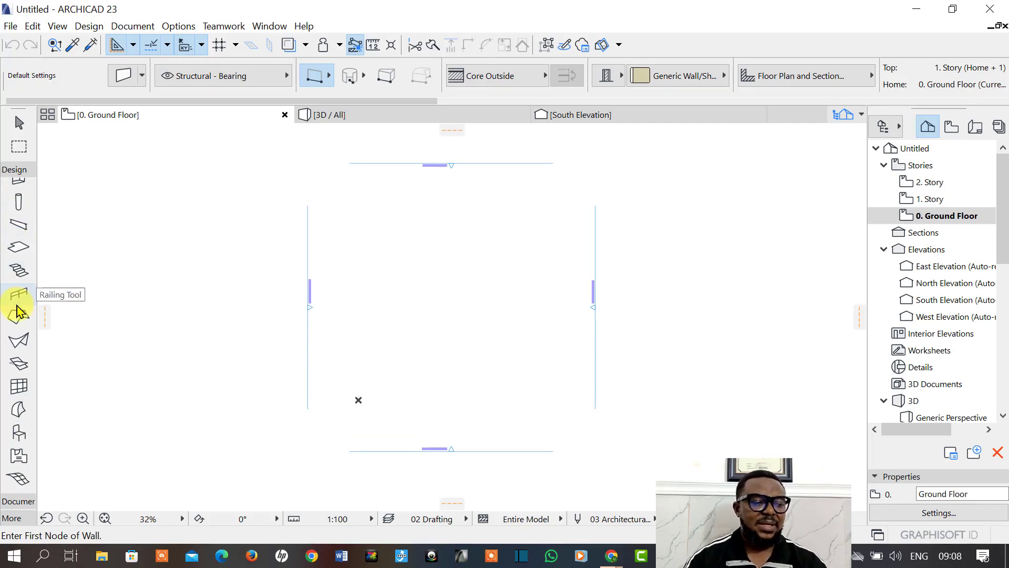
{"action": "left_click", "coordinate": [15, 519]}
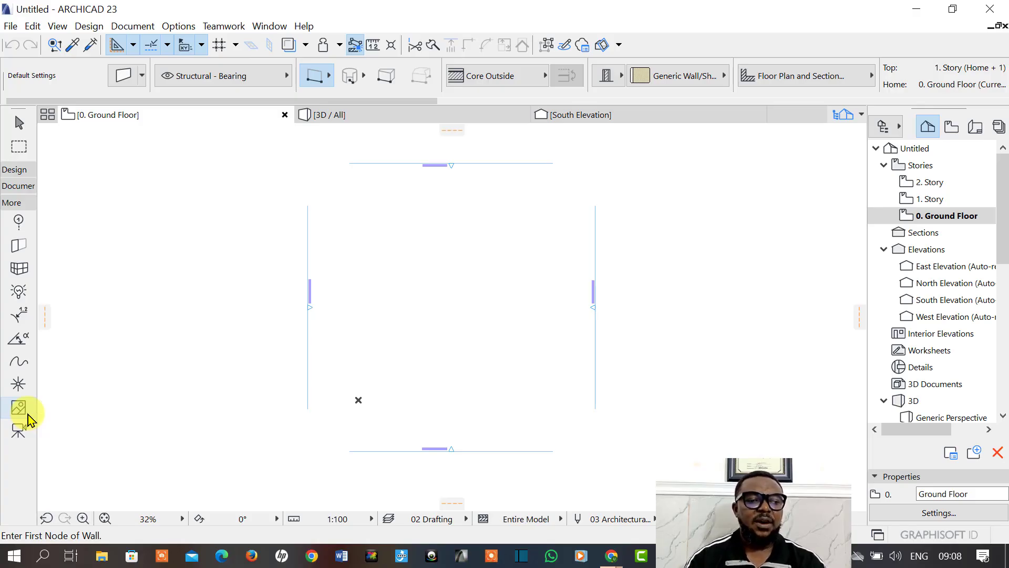
{"action": "left_click", "coordinate": [28, 416]}
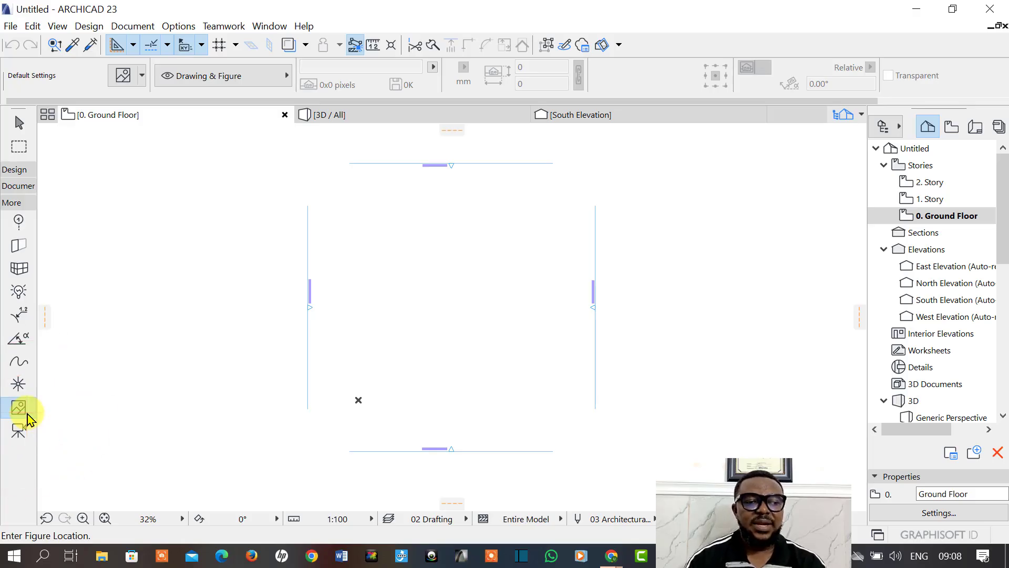
{"action": "double_click", "coordinate": [21, 411]}
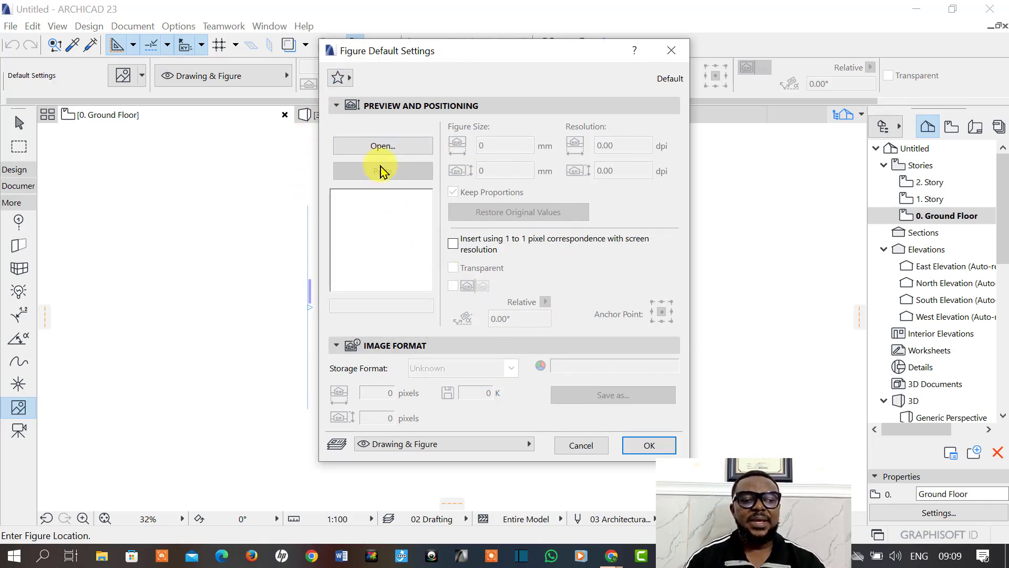
Load the image SKETCH PLAN FOR TUTORIAL.jpg from the ARCHICAD LESSON folder in Documents as the figure.
{"action": "left_click", "coordinate": [382, 147]}
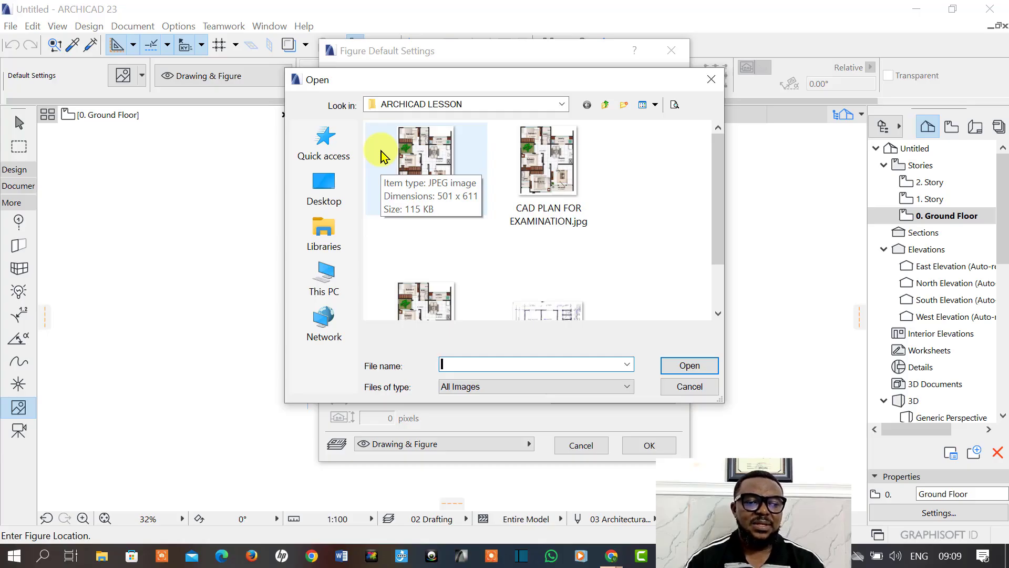
{"action": "left_click", "coordinate": [328, 289]}
{"action": "double_click", "coordinate": [429, 258]}
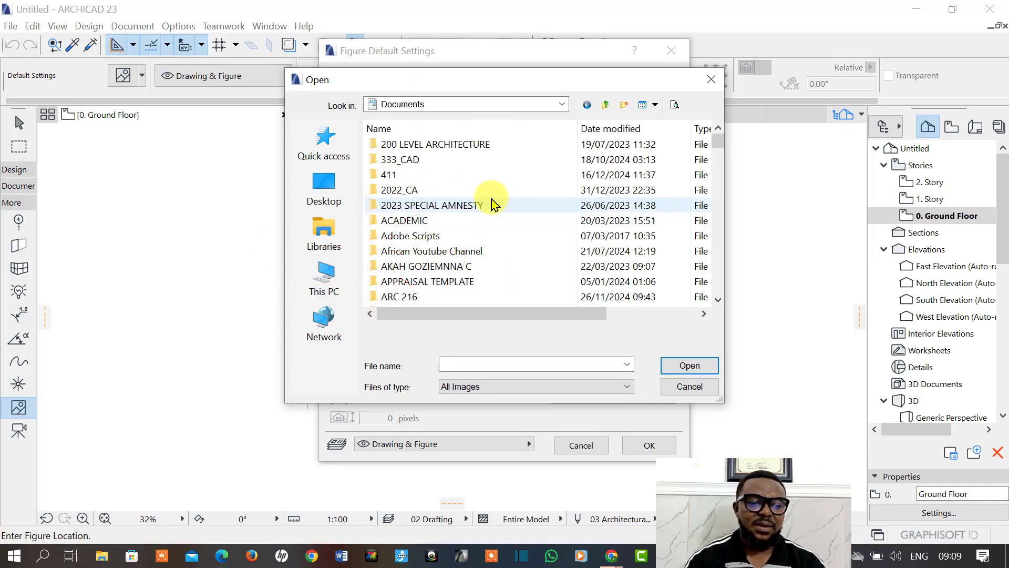
{"action": "scroll", "coordinate": [487, 207], "scroll_direction": "down", "scroll_amount": 2}
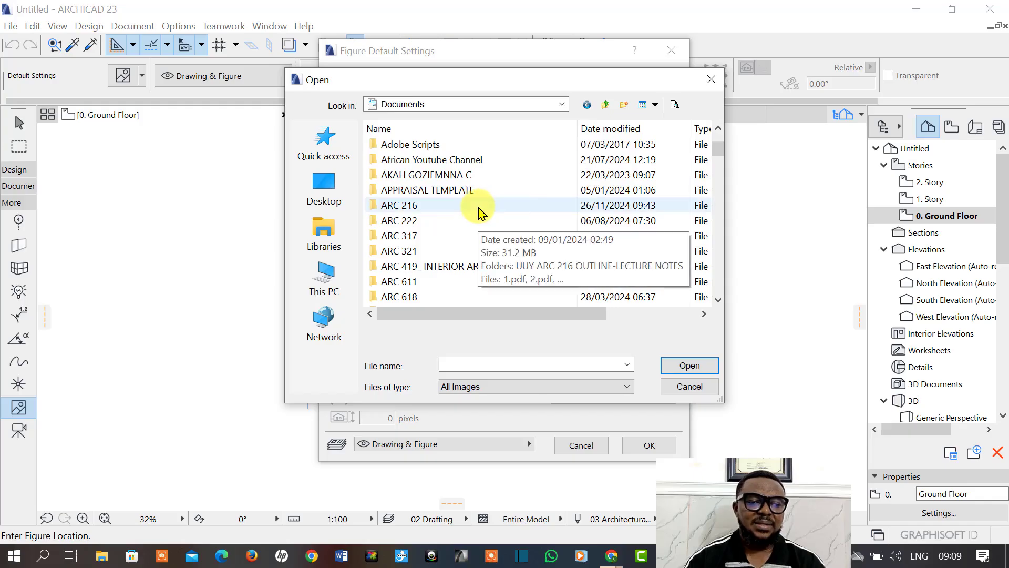
{"action": "scroll", "coordinate": [454, 211], "scroll_direction": "down", "scroll_amount": 3}
{"action": "left_click", "coordinate": [433, 220]}
{"action": "left_click", "coordinate": [433, 221]}
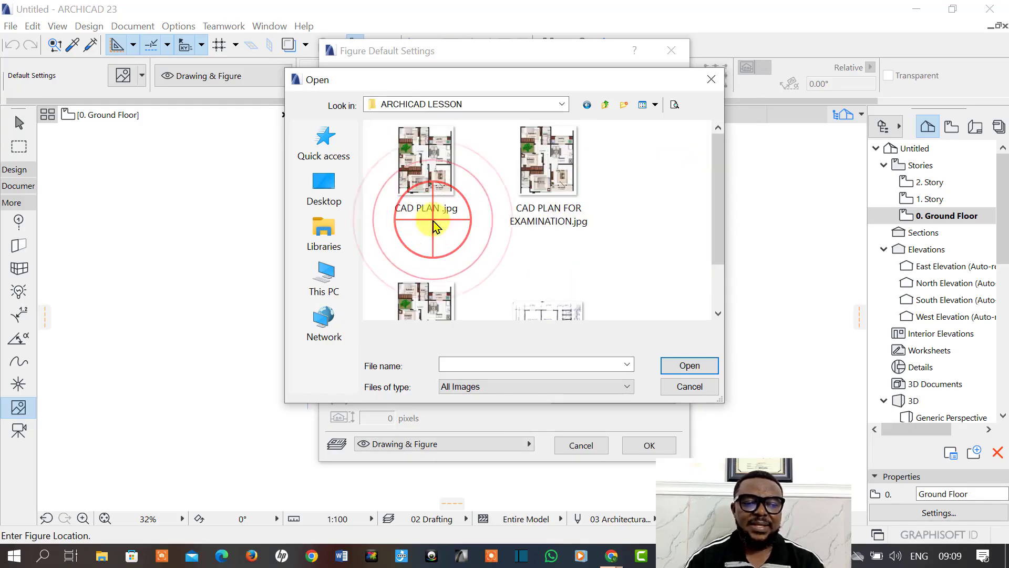
{"action": "scroll", "coordinate": [579, 237], "scroll_direction": "down", "scroll_amount": 2}
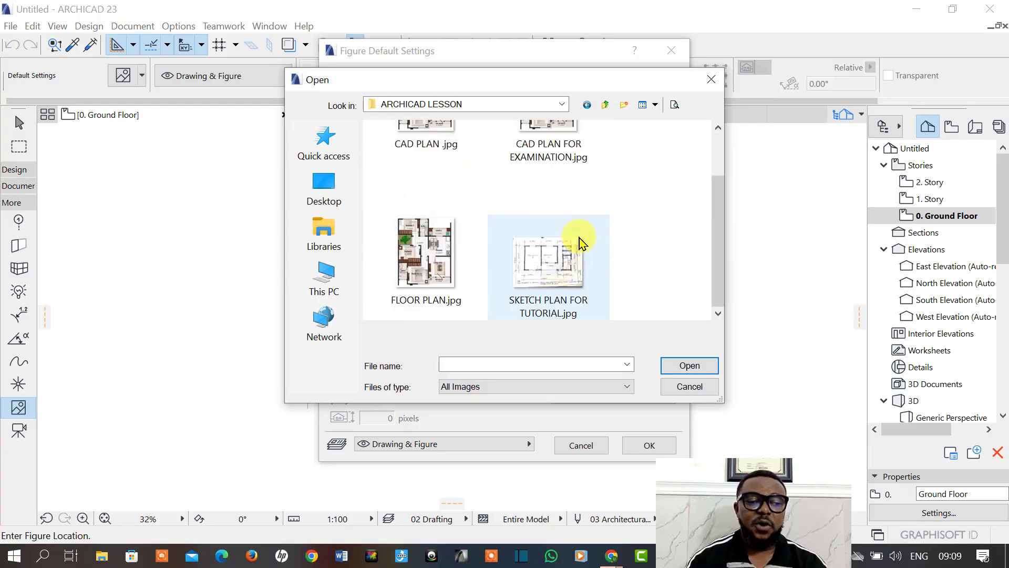
{"action": "left_click", "coordinate": [541, 292]}
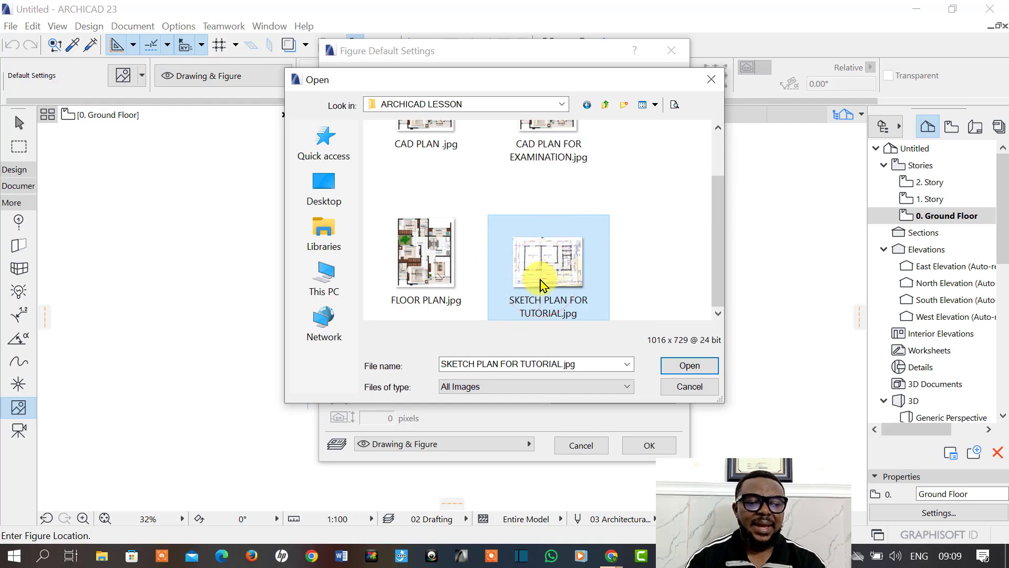
{"action": "left_click", "coordinate": [709, 368]}
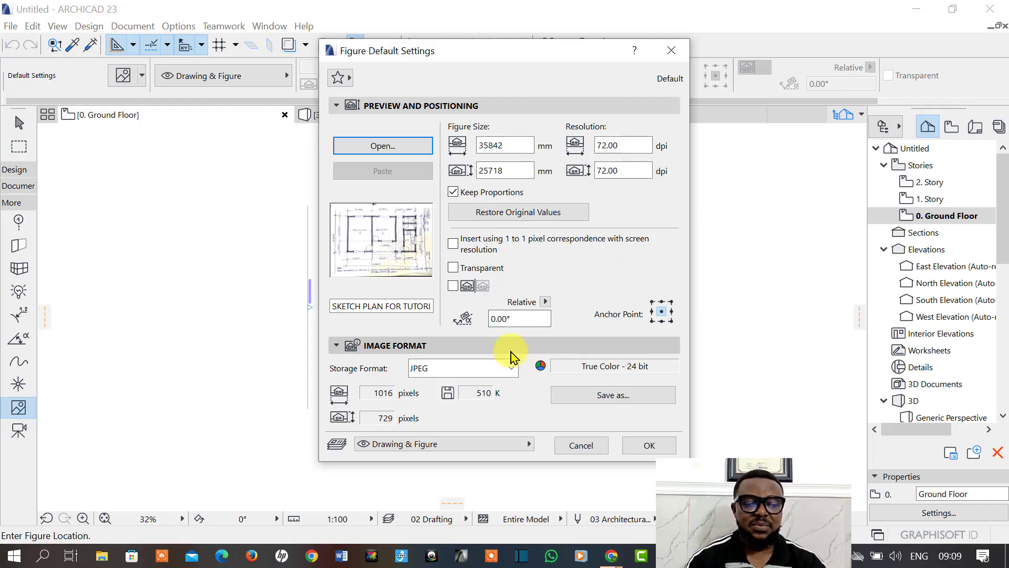
Accept the figure settings and place the sketch plan image on the Ground Floor plan, near the lower-left corner of the elevation markers.
{"action": "left_click", "coordinate": [650, 446]}
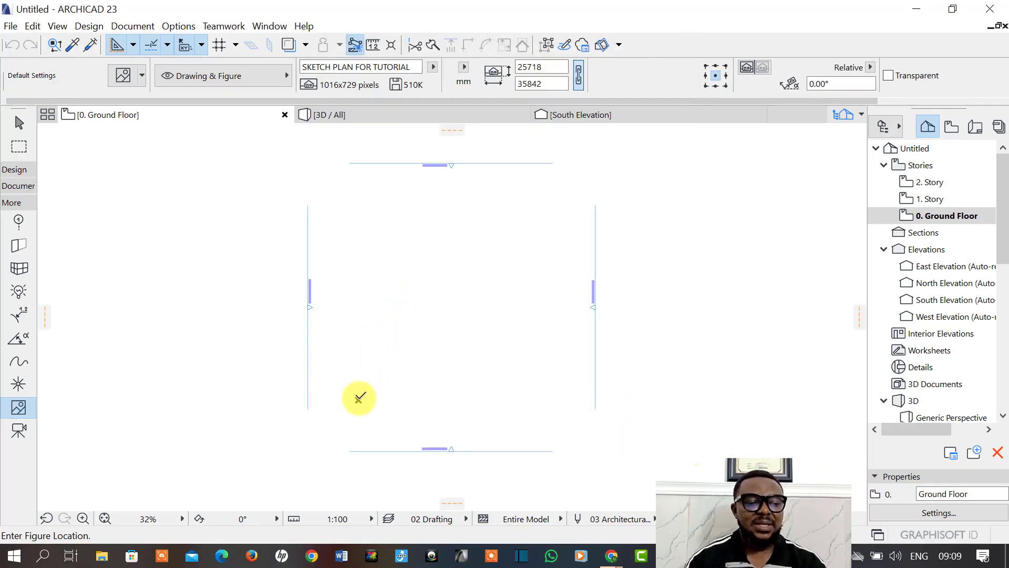
{"action": "left_click", "coordinate": [359, 398]}
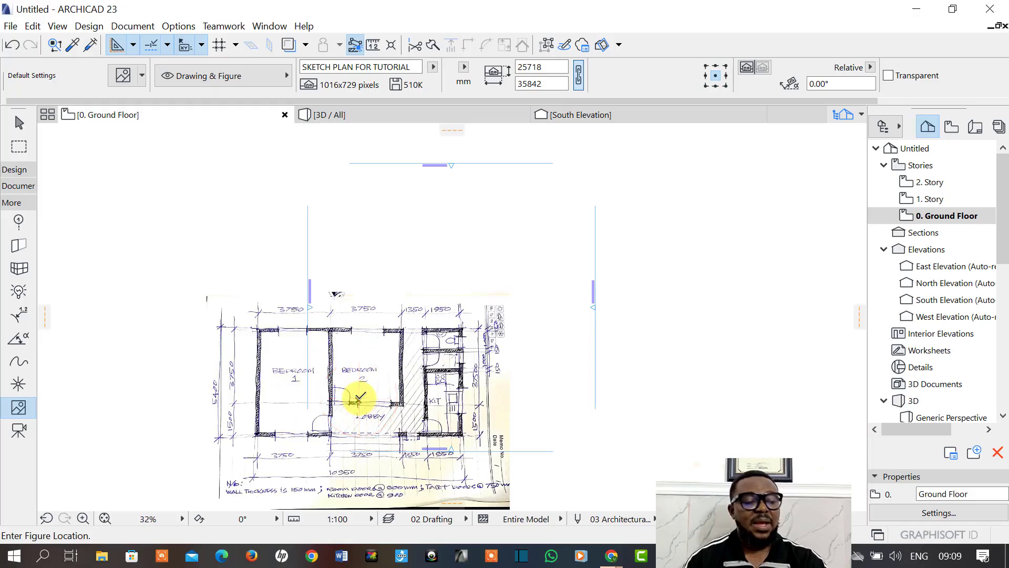
{"action": "scroll", "coordinate": [368, 391], "scroll_direction": "down", "scroll_amount": 3}
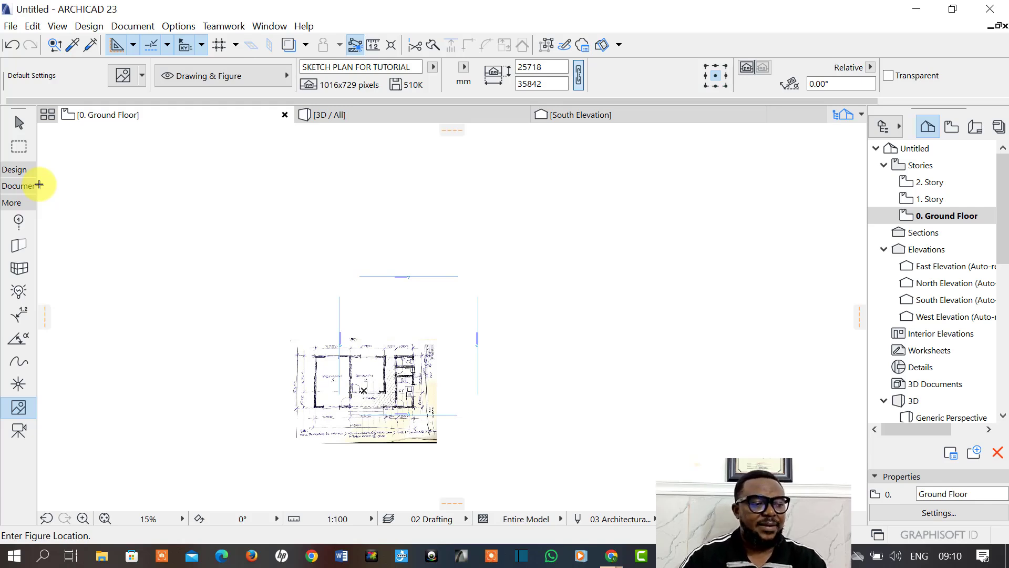
Examine the tools available in the Design, Document and More groups of the toolbox.
{"action": "left_click", "coordinate": [24, 169]}
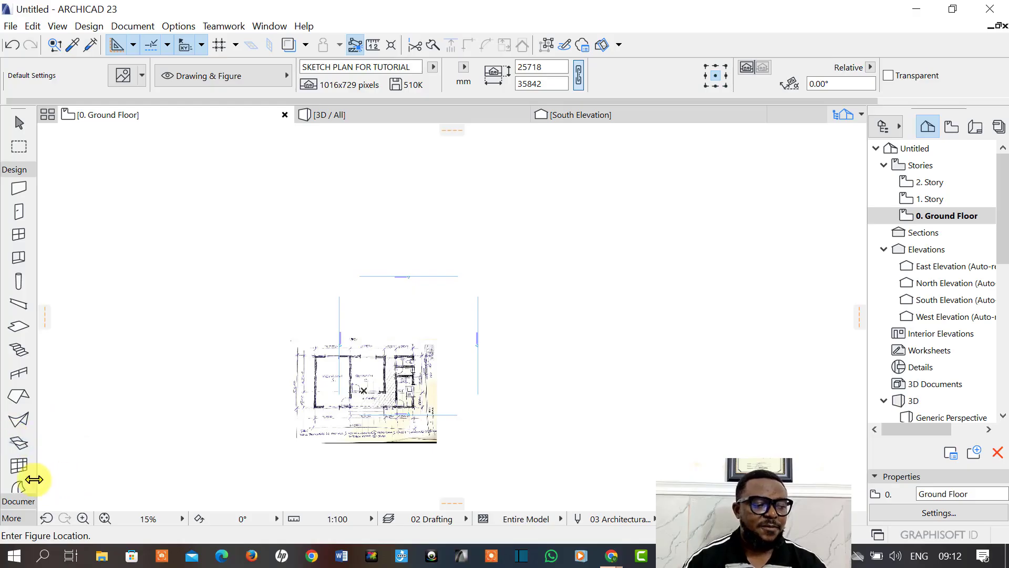
{"action": "scroll", "coordinate": [21, 476], "scroll_direction": "down", "scroll_amount": 1}
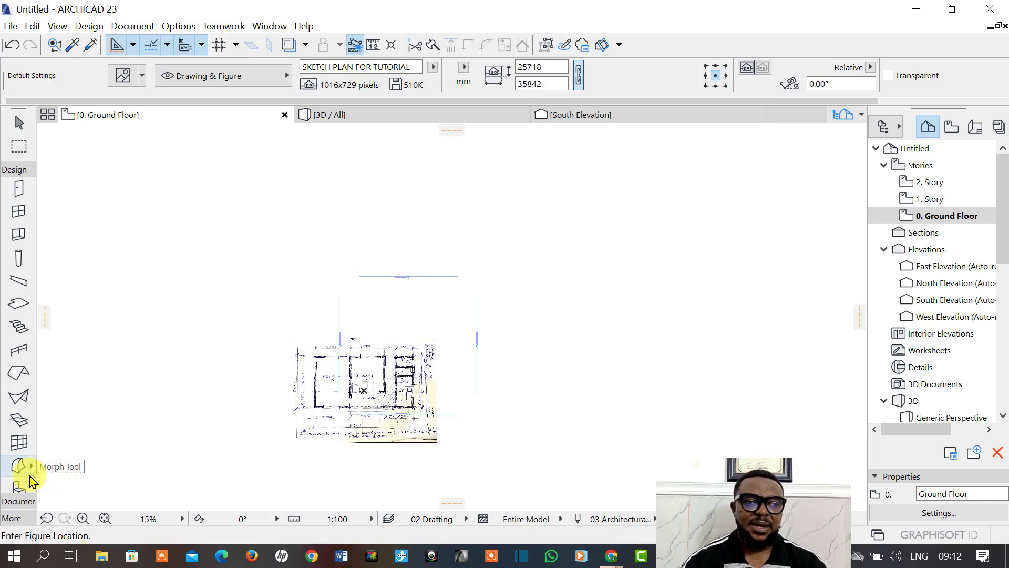
{"action": "scroll", "coordinate": [26, 479], "scroll_direction": "down", "scroll_amount": 1}
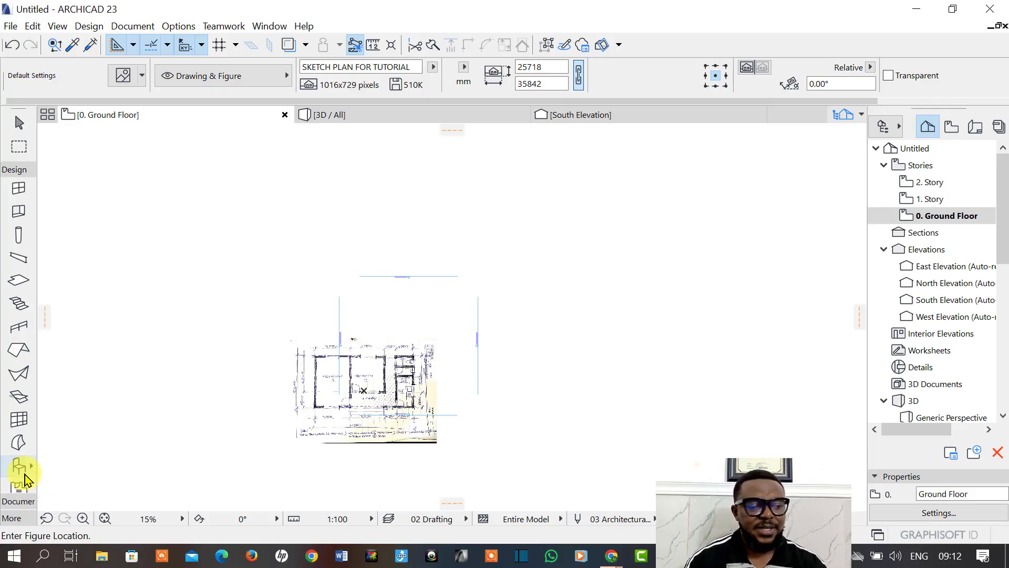
{"action": "scroll", "coordinate": [27, 458], "scroll_direction": "down", "scroll_amount": 1}
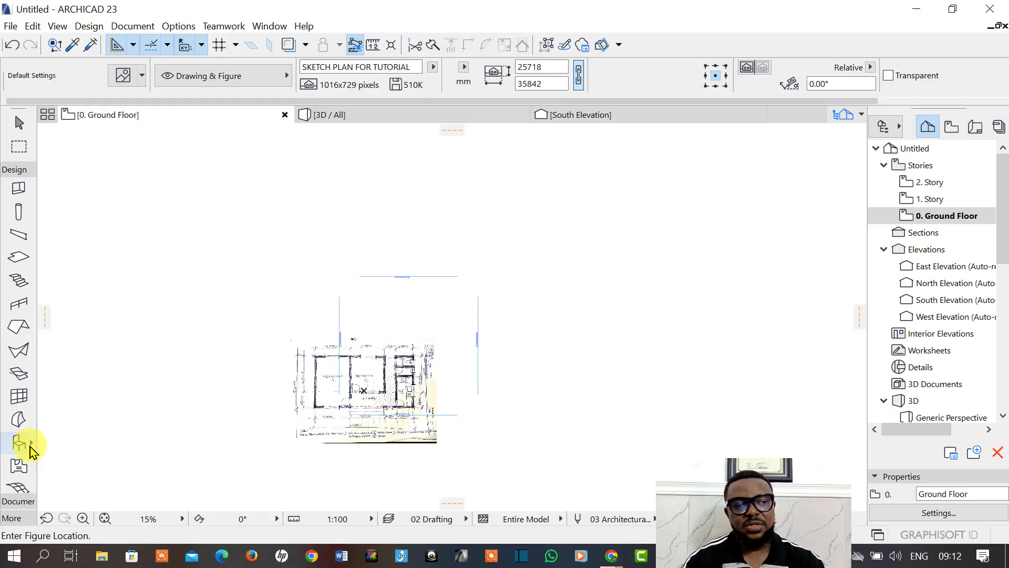
{"action": "scroll", "coordinate": [19, 471], "scroll_direction": "down", "scroll_amount": 1}
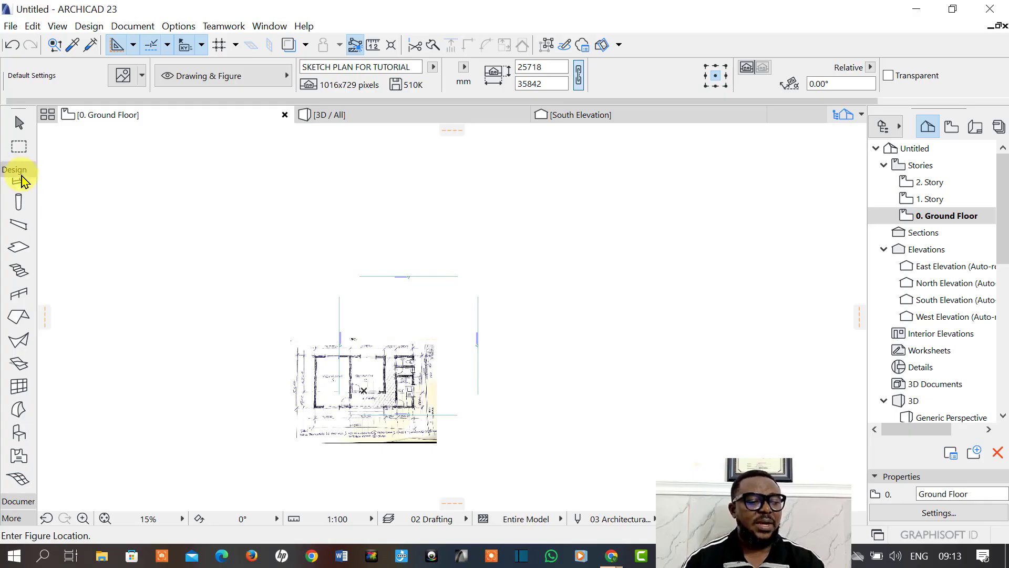
{"action": "left_click", "coordinate": [18, 503]}
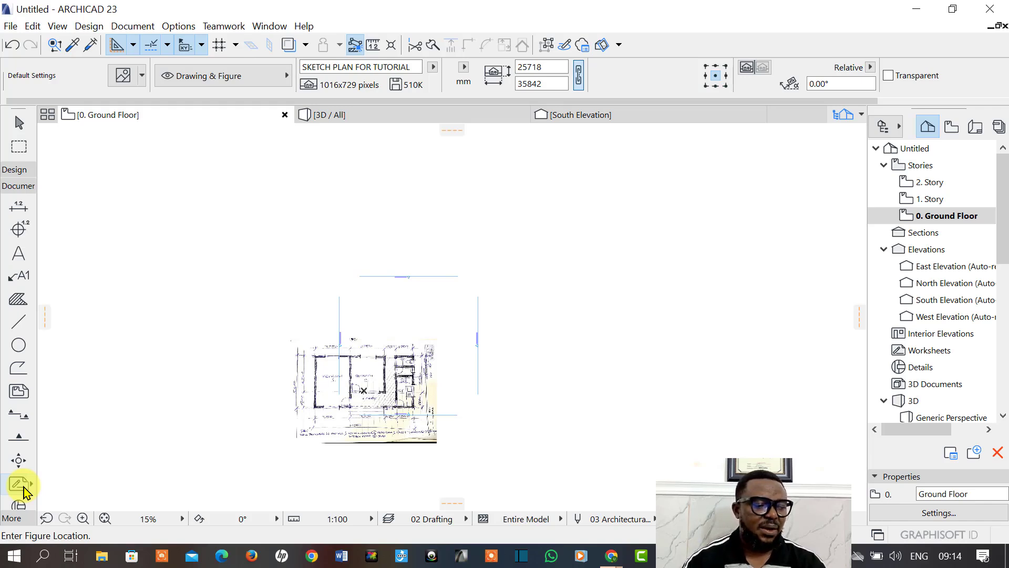
{"action": "scroll", "coordinate": [24, 491], "scroll_direction": "down", "scroll_amount": 1}
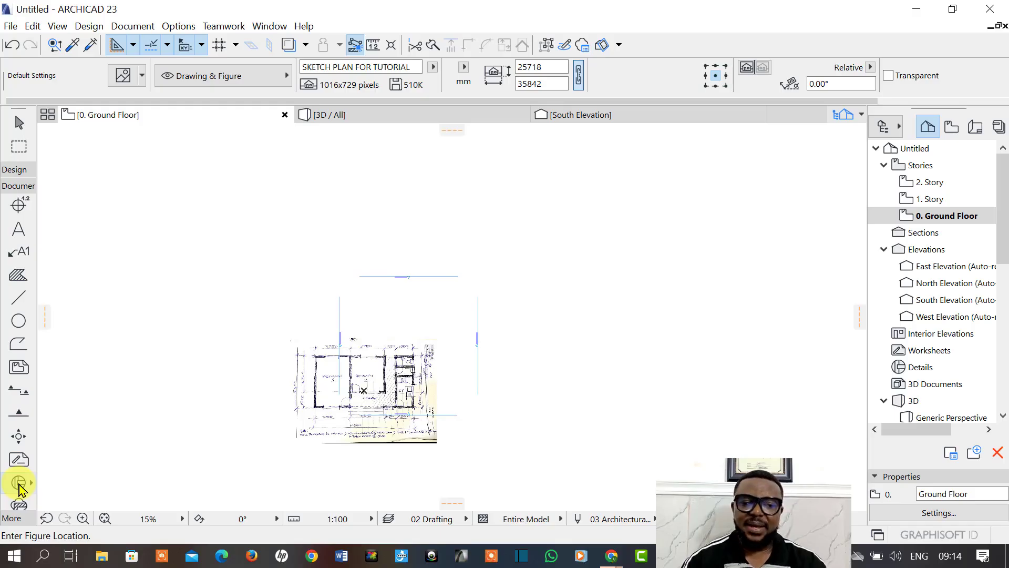
{"action": "scroll", "coordinate": [20, 499], "scroll_direction": "down", "scroll_amount": 1}
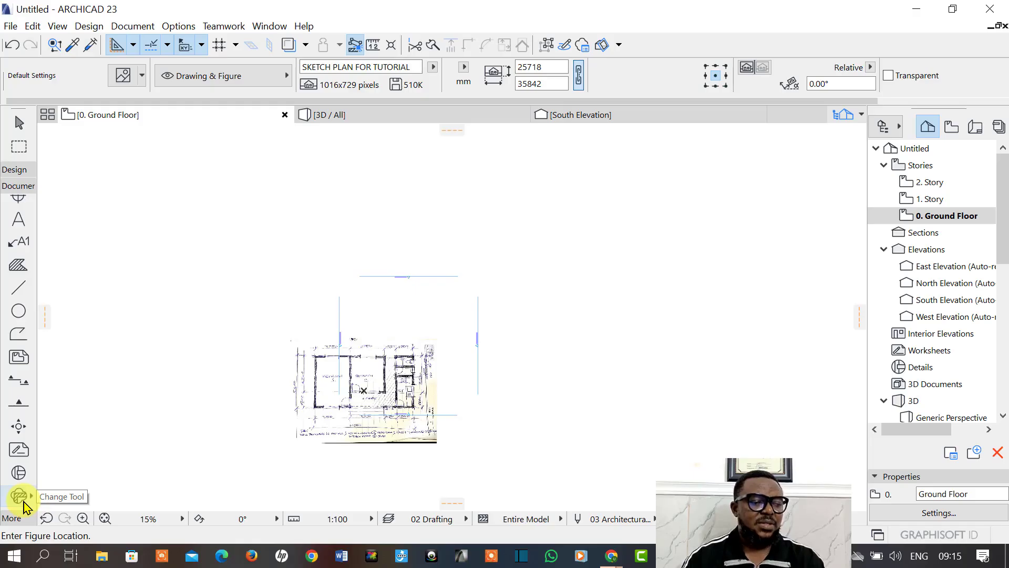
{"action": "left_click", "coordinate": [16, 520]}
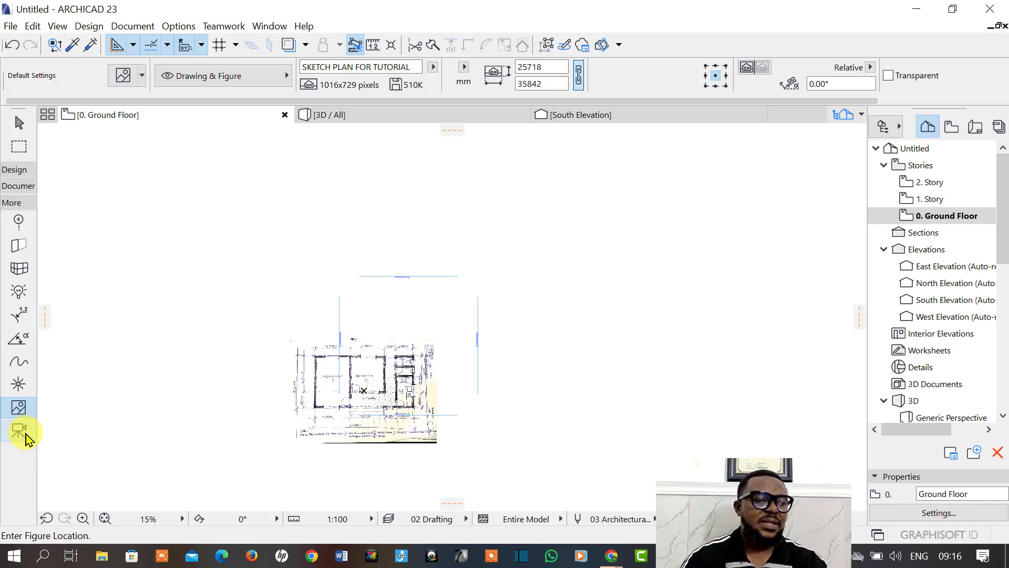
Activate the Arrow tool and select the sketch plan figure on the floor plan.
{"action": "scroll", "coordinate": [39, 417], "scroll_direction": "up", "scroll_amount": 3}
{"action": "scroll", "coordinate": [153, 367], "scroll_direction": "down", "scroll_amount": 3}
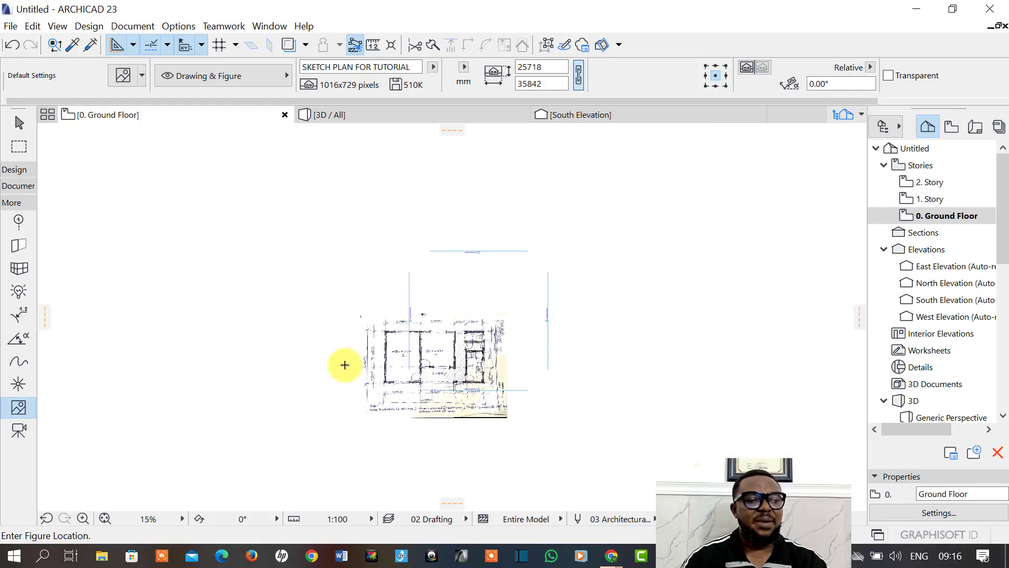
{"action": "middle_click_drag", "start_coordinate": [344, 366], "coordinate": [337, 390]}
{"action": "left_click", "coordinate": [24, 126]}
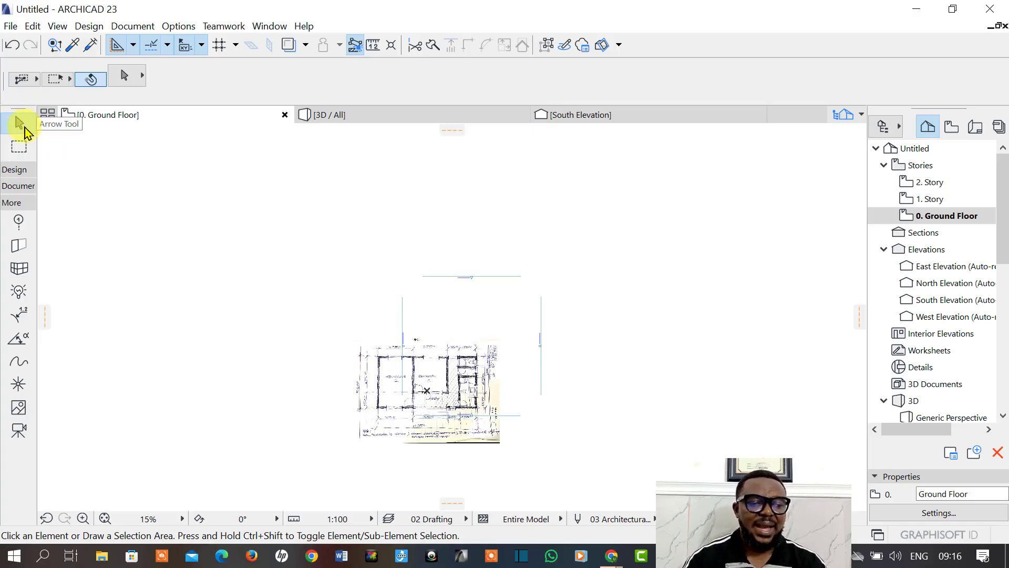
{"action": "left_click", "coordinate": [20, 123]}
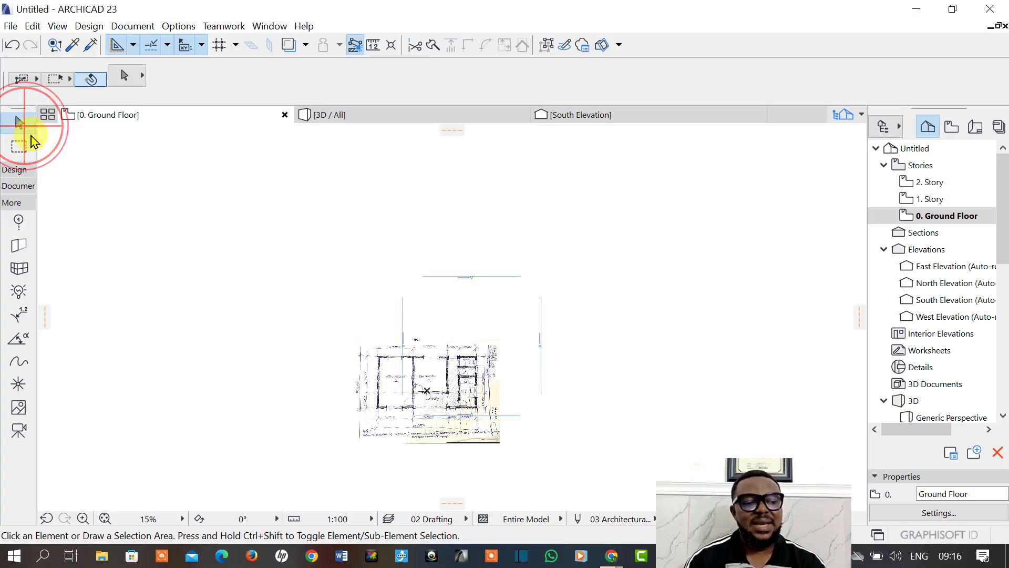
{"action": "left_click", "coordinate": [387, 389]}
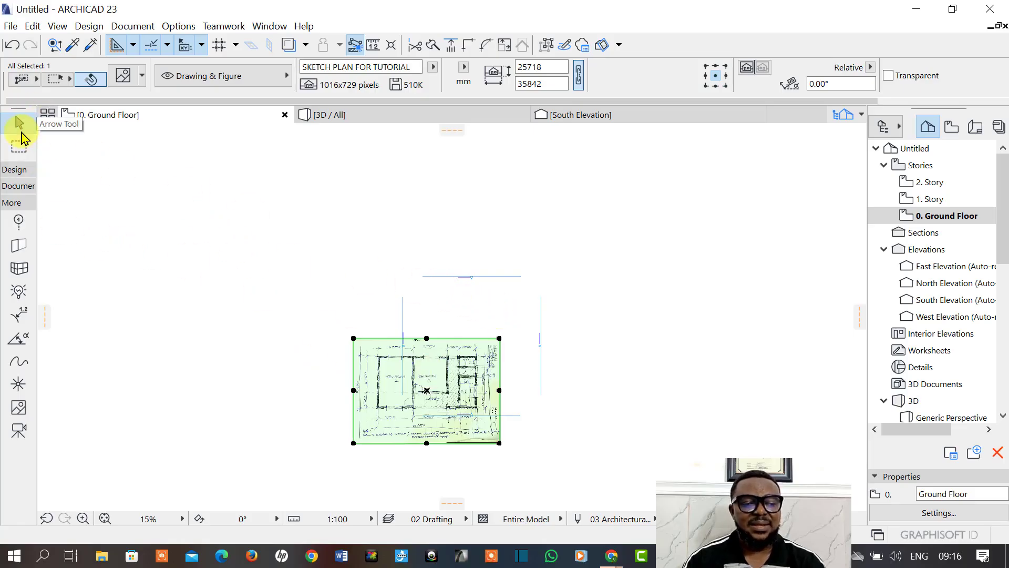
Select the East, North and West elevation markers together with the sketch plan figure.
{"action": "left_click", "coordinate": [428, 277]}
{"action": "left_click", "coordinate": [535, 318]}
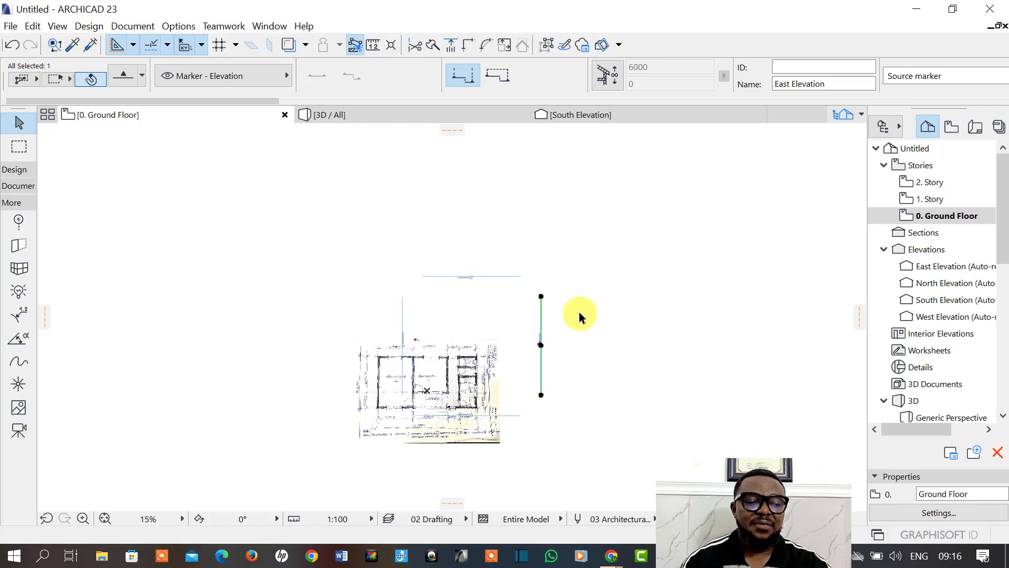
{"action": "left_click", "coordinate": [513, 281], "text": "shift"}
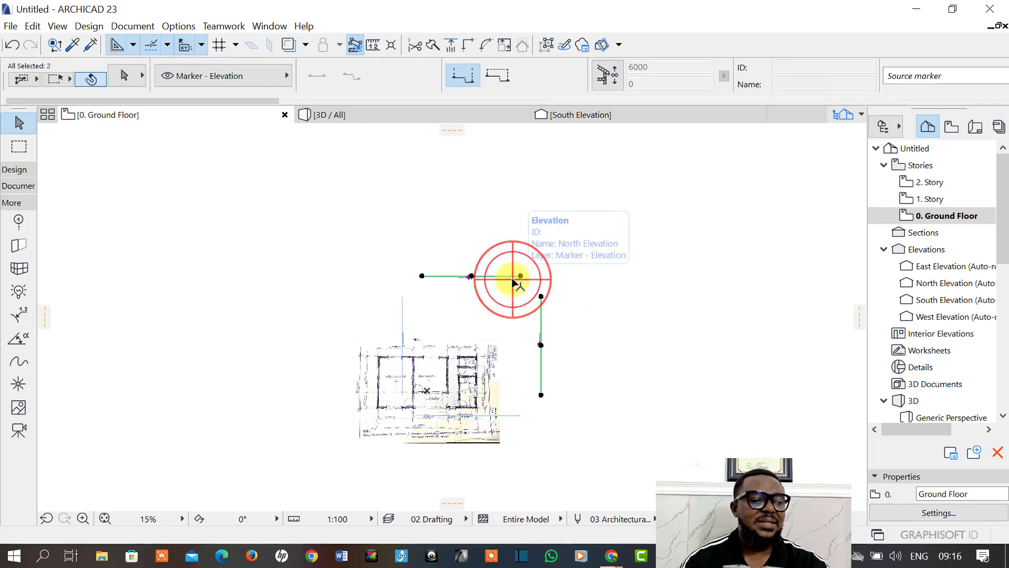
{"action": "left_click", "coordinate": [404, 315], "text": "shift"}
{"action": "left_click", "coordinate": [462, 356], "text": "shift"}
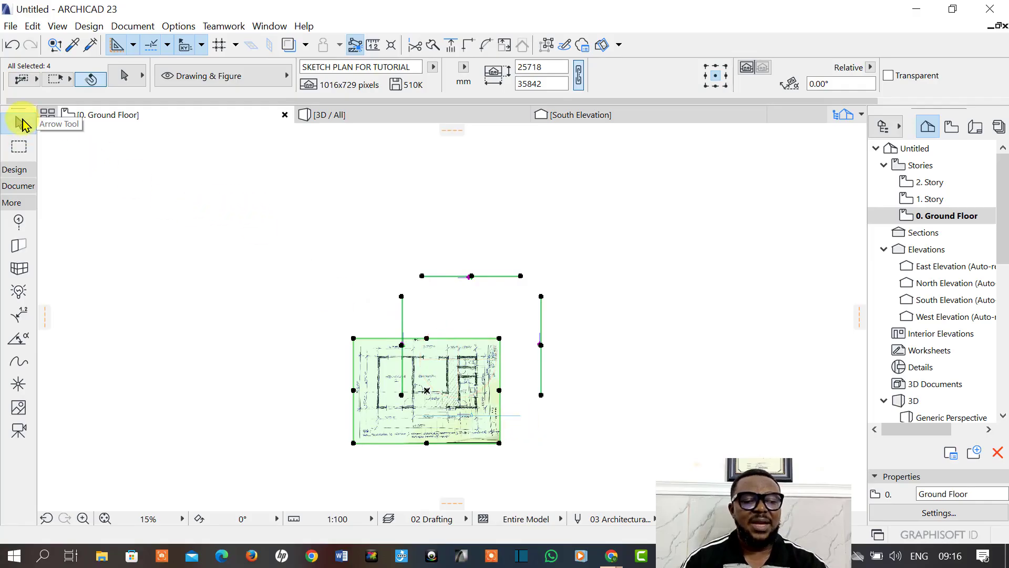
{"action": "left_click", "coordinate": [20, 125]}
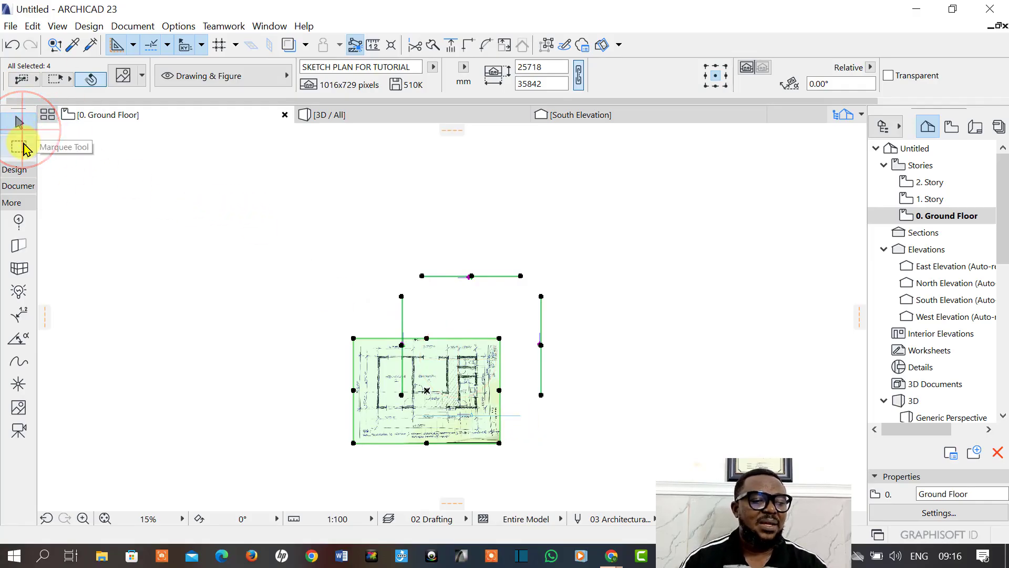
Draw a rectangular marquee area enclosing the North elevation marker and the upper part of the sketch plan figure.
{"action": "left_click", "coordinate": [24, 148]}
{"action": "left_click", "coordinate": [295, 260]}
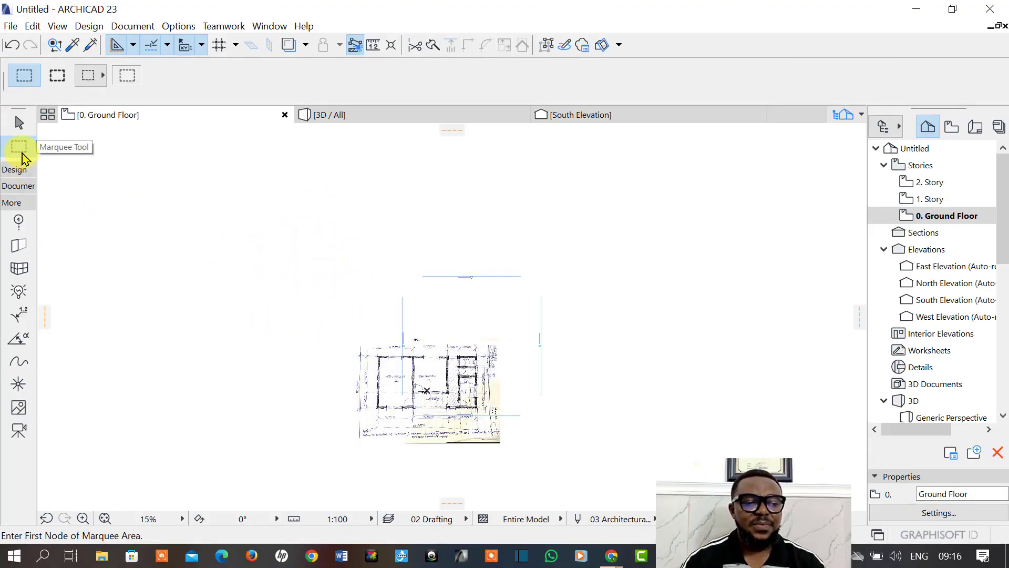
{"action": "left_click", "coordinate": [7, 143]}
{"action": "left_click", "coordinate": [291, 245]}
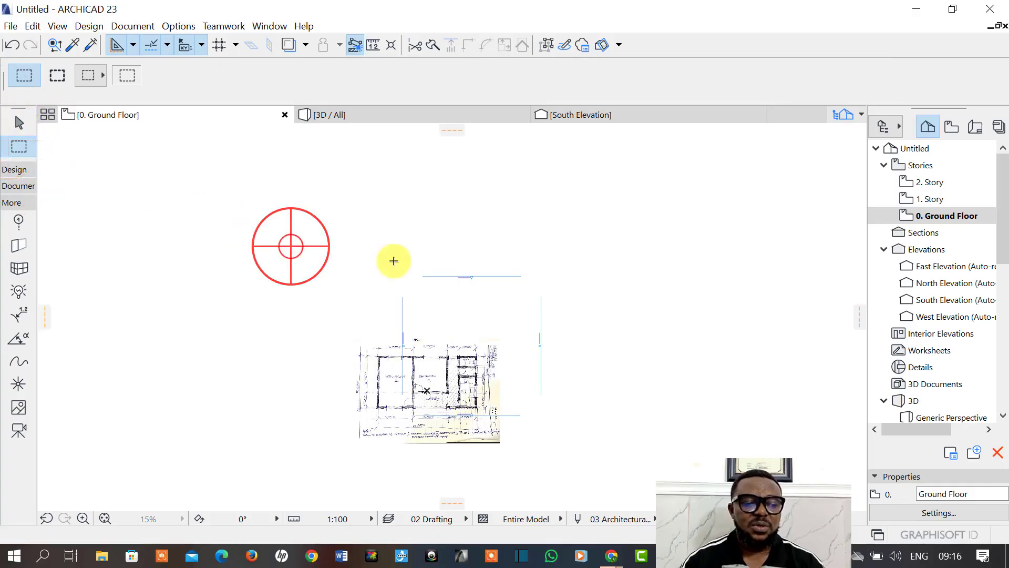
{"action": "left_click", "coordinate": [541, 379]}
Try moving the marquee area with its contents up and to the right, and undo the move.
{"action": "left_click", "coordinate": [541, 303]}
{"action": "left_click", "coordinate": [567, 252]}
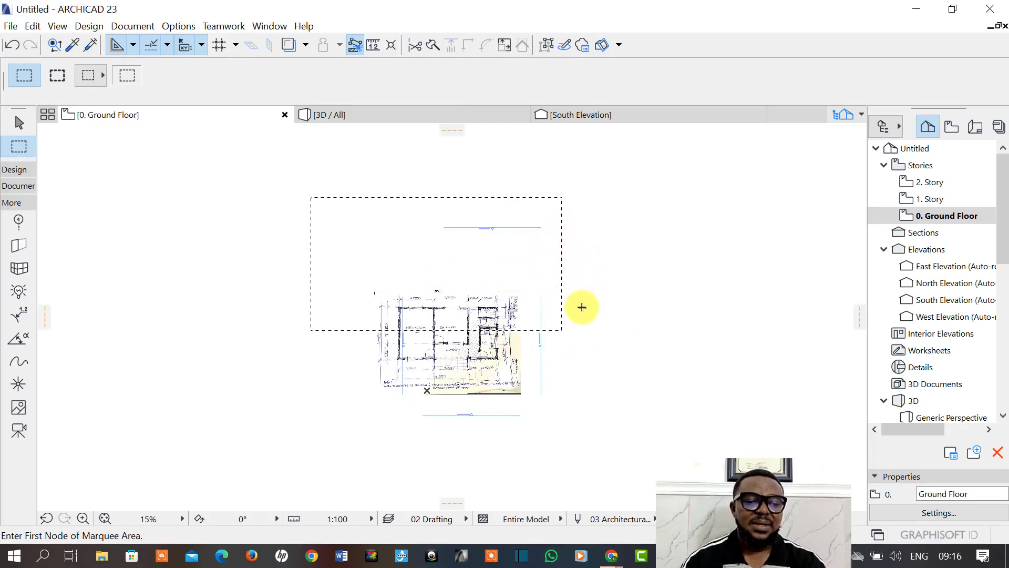
{"action": "key", "text": "ctrl+z"}
{"action": "left_click", "coordinate": [610, 354]}
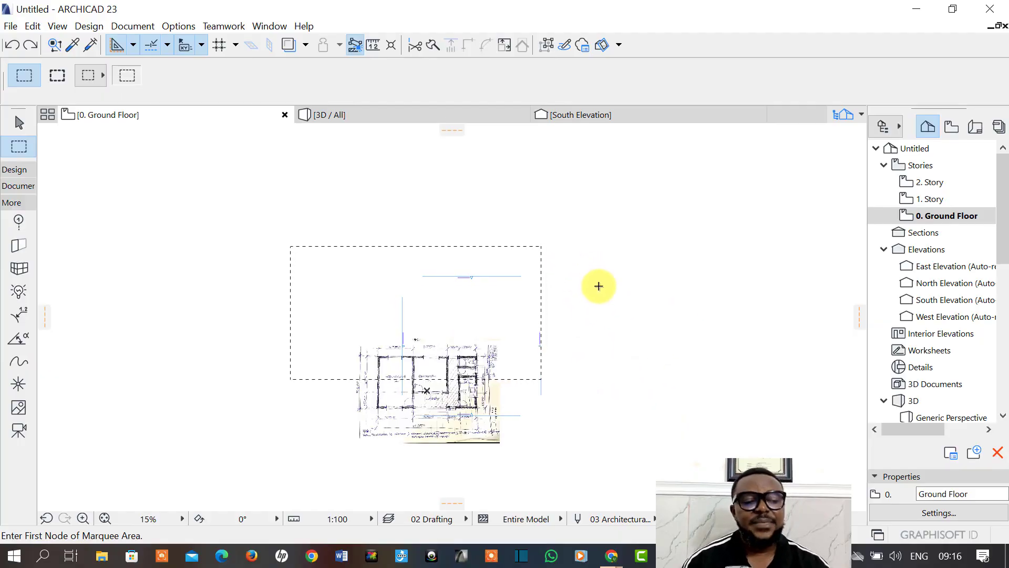
Select all elements on the floor plan, and clear both the selection and the marquee area.
{"action": "key", "text": "ctrl+a"}
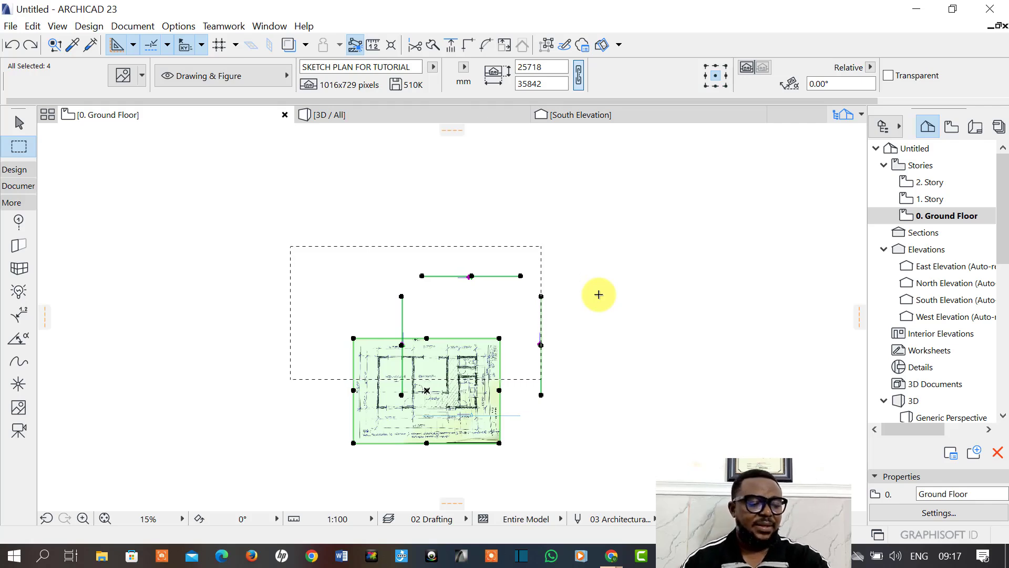
{"action": "key", "text": "Escape"}
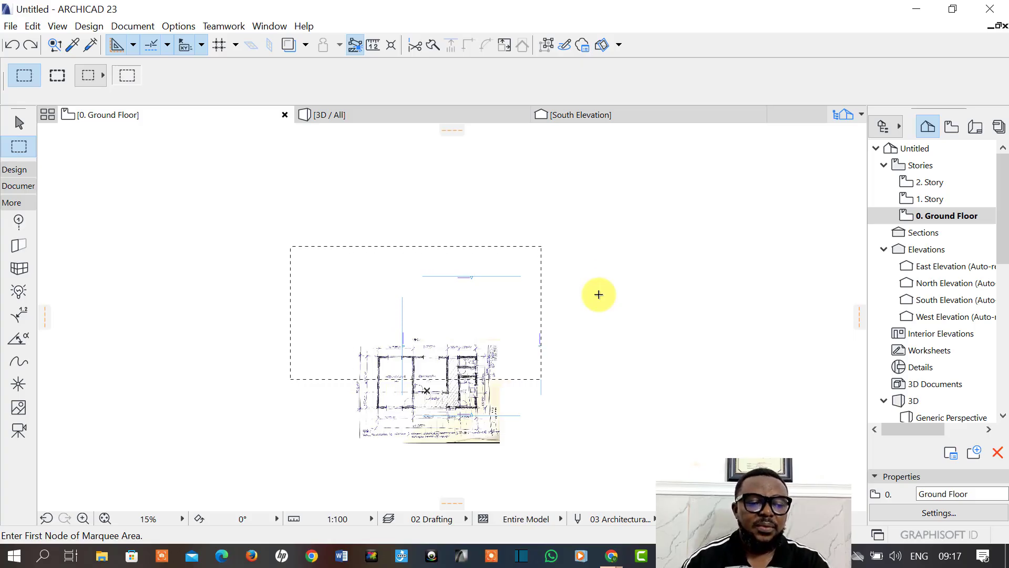
{"action": "key", "text": "Escape"}
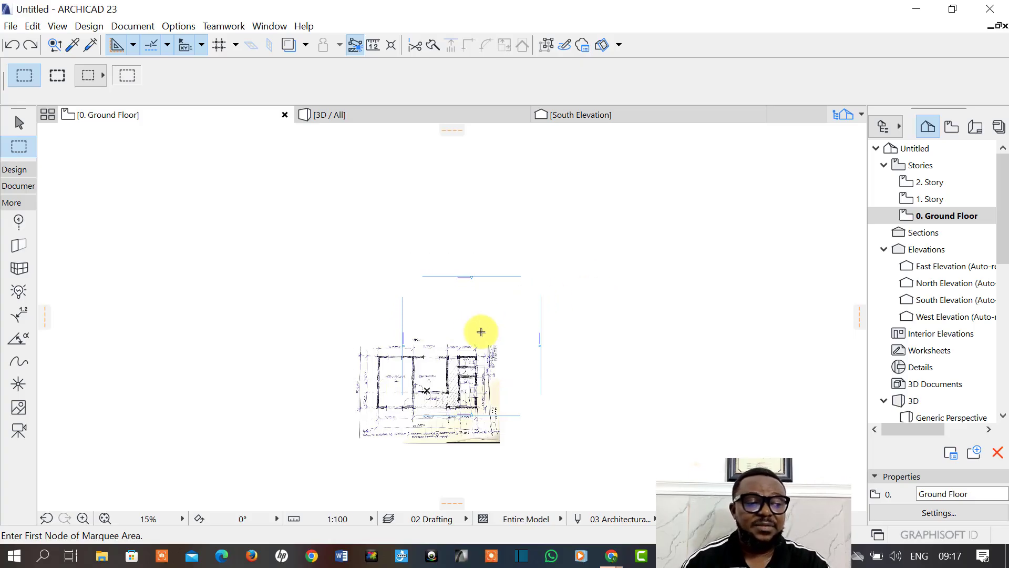
Select the sketch plan figure and move it about 53,000 mm horizontally to the left, clear of the elevation markers.
{"action": "left_click", "coordinate": [387, 419], "text": "shift"}
{"action": "key", "text": "ctrl+d"}
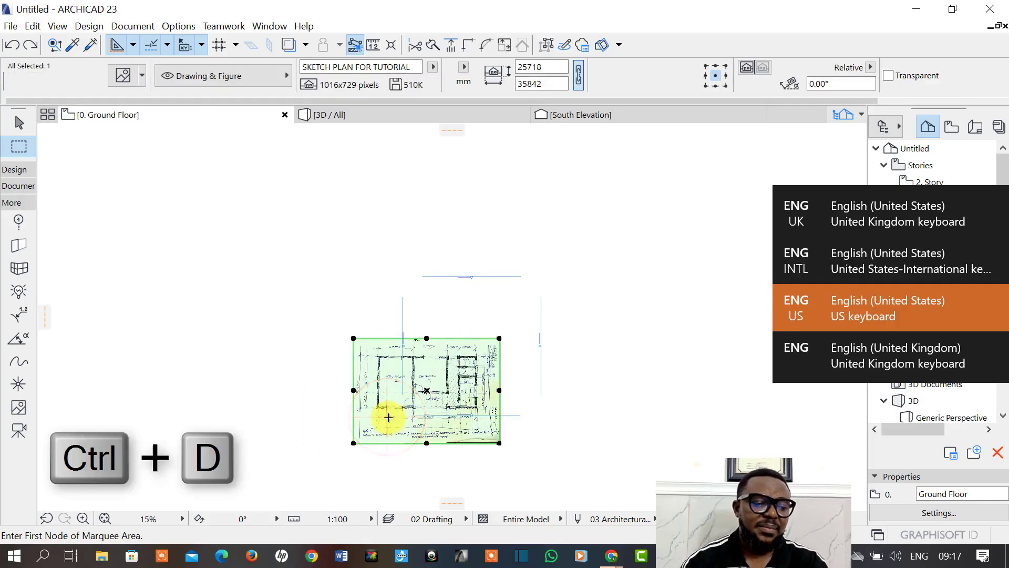
{"action": "left_click", "coordinate": [380, 405]}
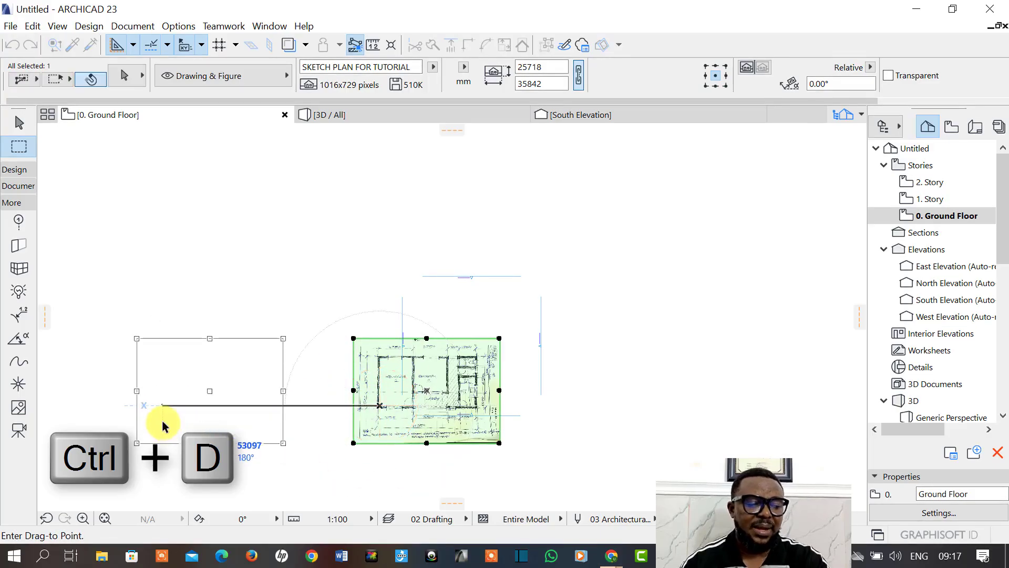
{"action": "left_click", "coordinate": [162, 418]}
Move the sketch plan figure back toward the elevation markers so it sits just left of the West elevation marker, and deselect it.
{"action": "scroll", "coordinate": [421, 400], "scroll_direction": "up", "scroll_amount": 2}
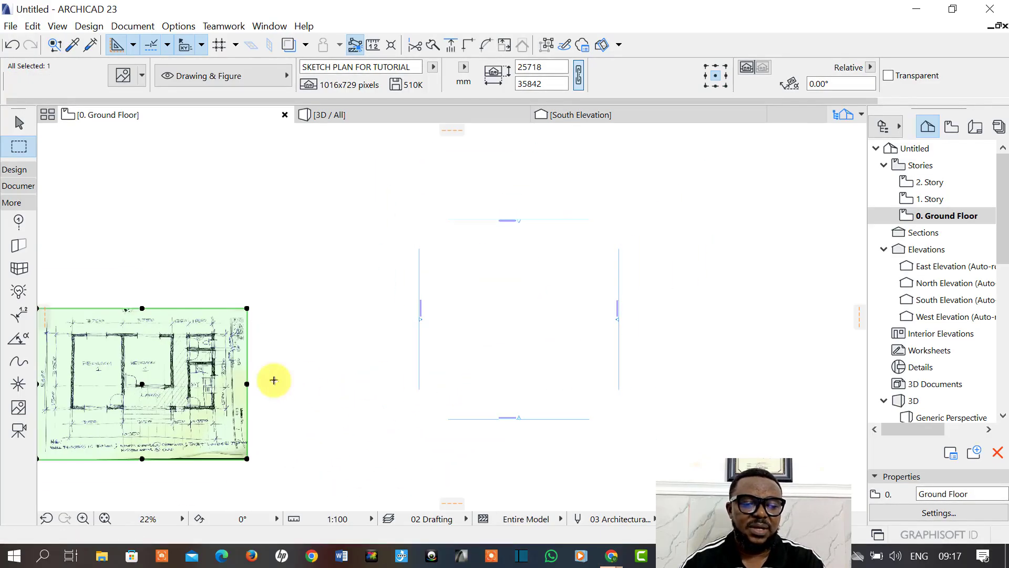
{"action": "left_click", "coordinate": [169, 383]}
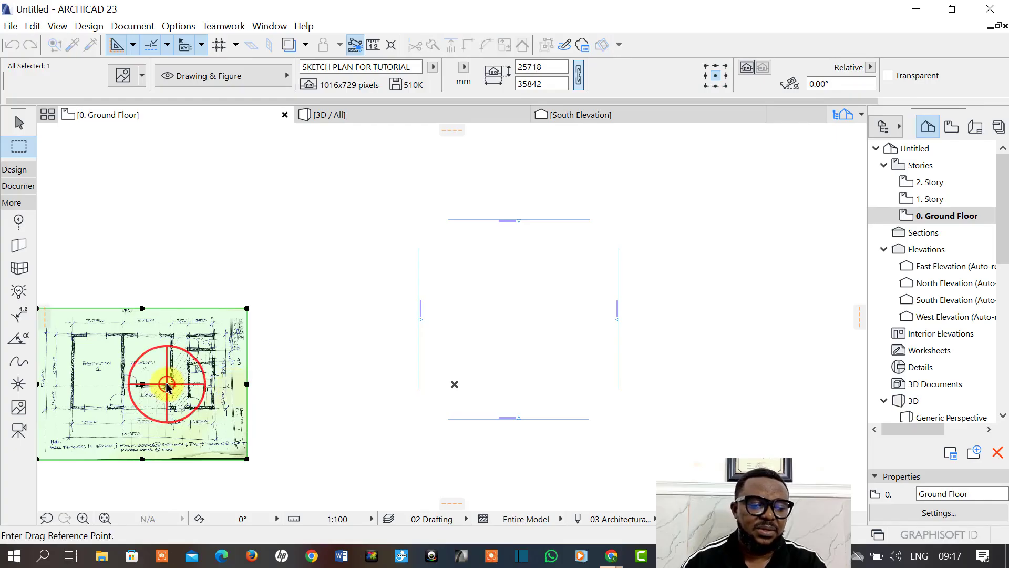
{"action": "left_click", "coordinate": [311, 344]}
{"action": "left_click", "coordinate": [475, 355]}
{"action": "scroll", "coordinate": [495, 379], "scroll_direction": "up", "scroll_amount": 3}
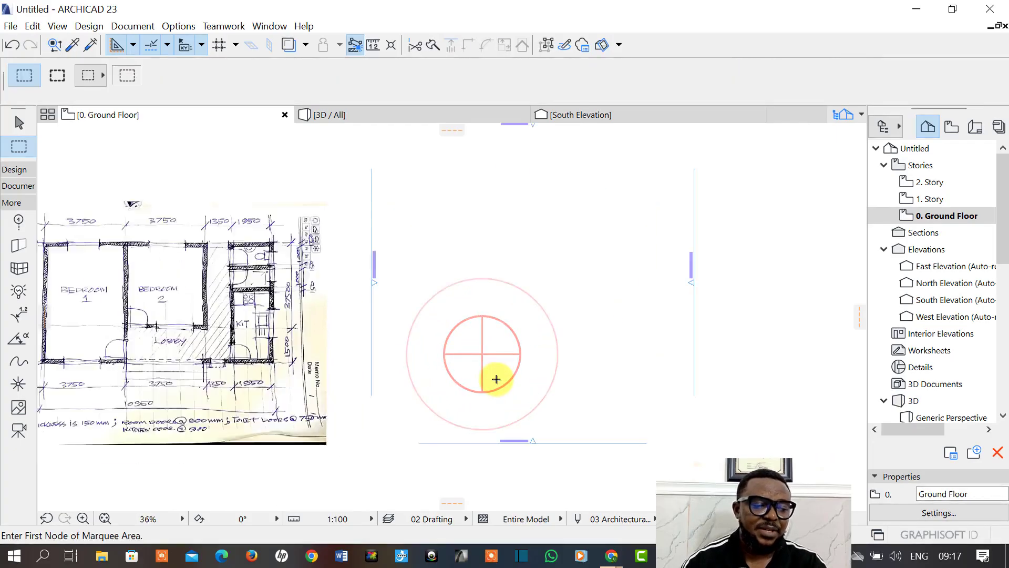
Activate the Wall tool with the sketch plan in view.
{"action": "scroll", "coordinate": [253, 376], "scroll_direction": "down", "scroll_amount": 3}
{"action": "middle_click_drag", "start_coordinate": [225, 361], "coordinate": [435, 360]}
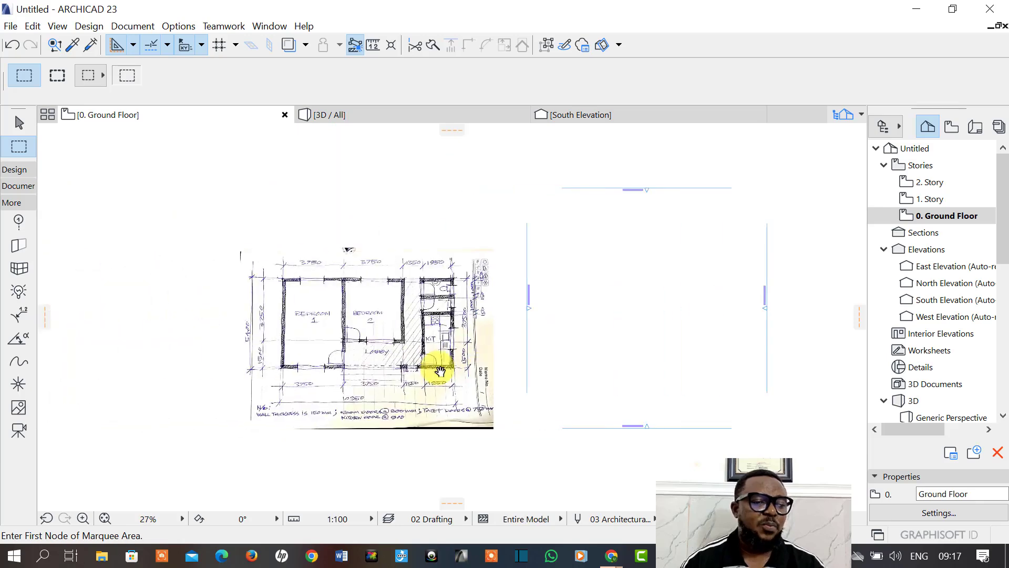
{"action": "scroll", "coordinate": [353, 369], "scroll_direction": "up", "scroll_amount": 3}
{"action": "scroll", "coordinate": [353, 369], "scroll_direction": "down", "scroll_amount": 1}
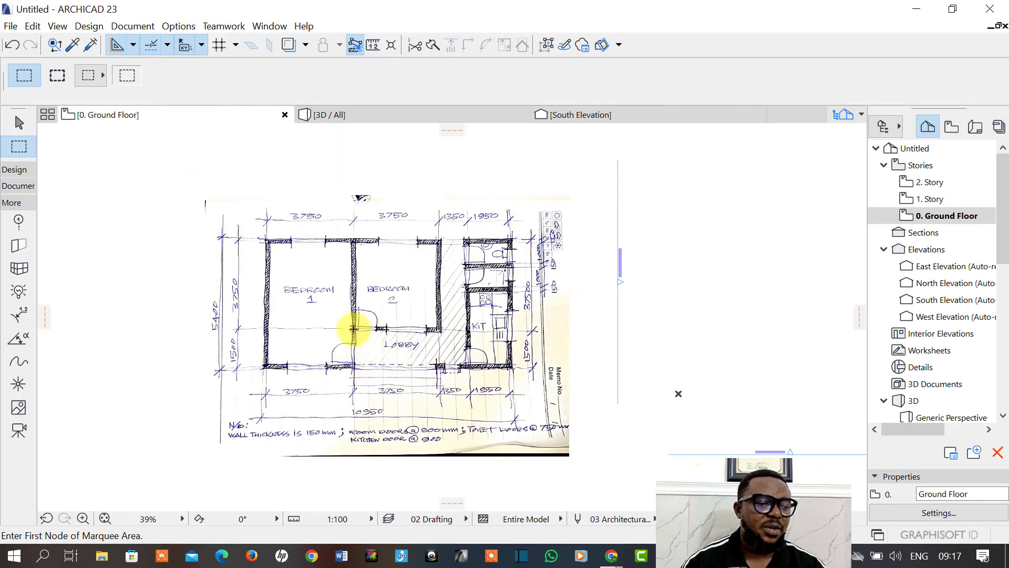
{"action": "left_click", "coordinate": [16, 170]}
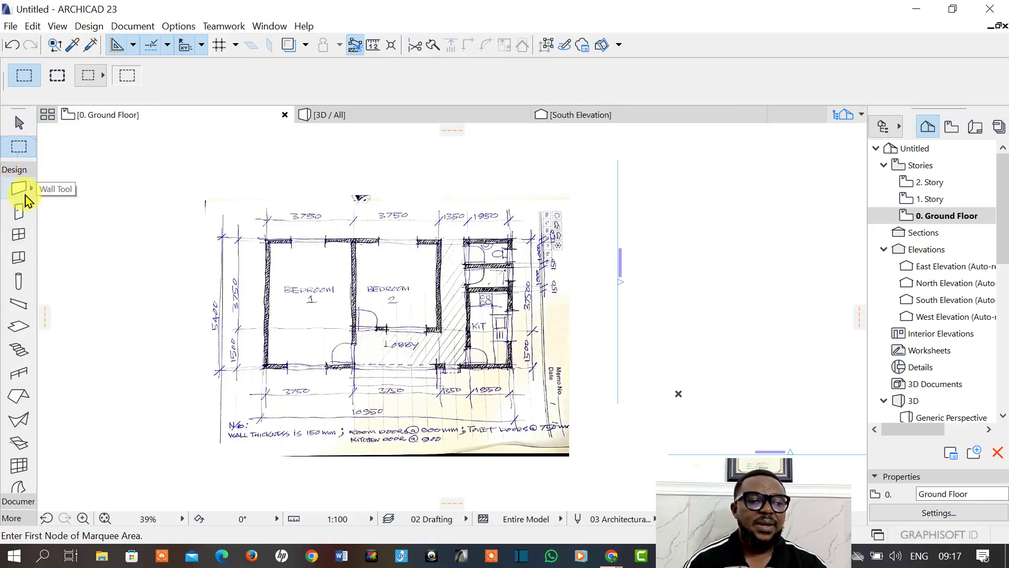
{"action": "left_click", "coordinate": [19, 189]}
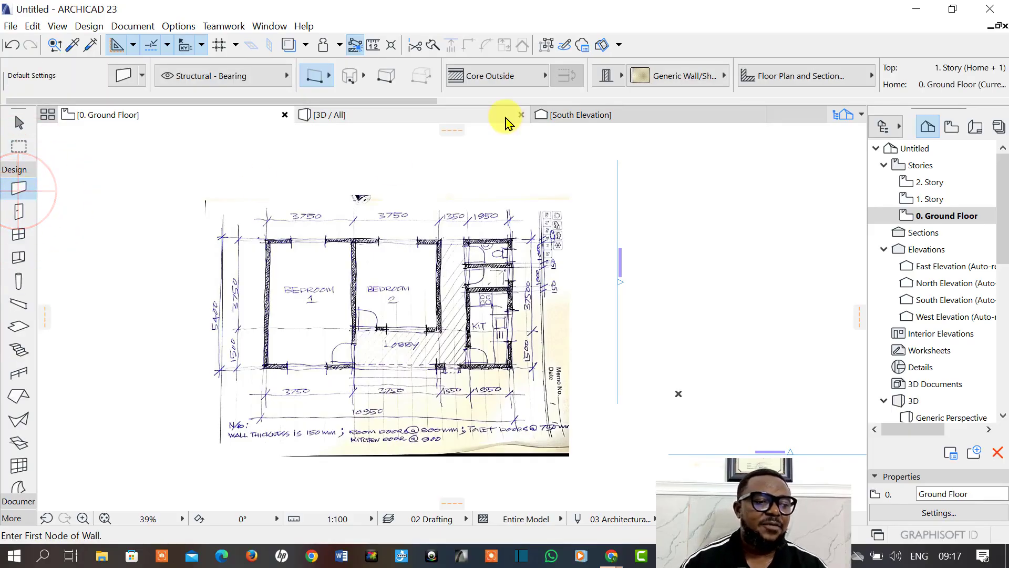
Examine the geometry and positioning options in the wall default settings, and close the dialog without changing anything.
{"action": "mouse_move", "coordinate": [506, 122]}
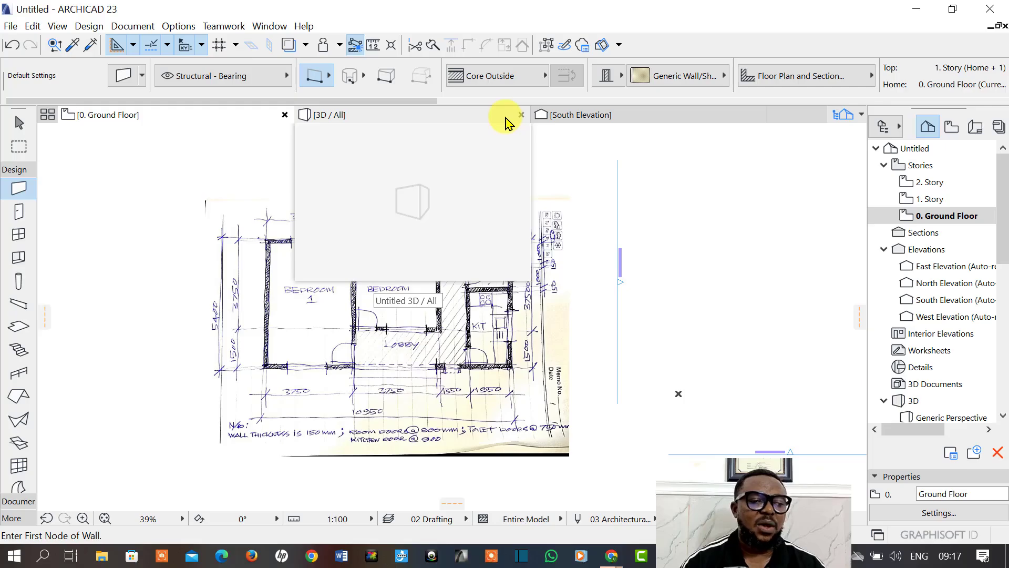
{"action": "left_click", "coordinate": [21, 199]}
{"action": "double_click", "coordinate": [21, 199]}
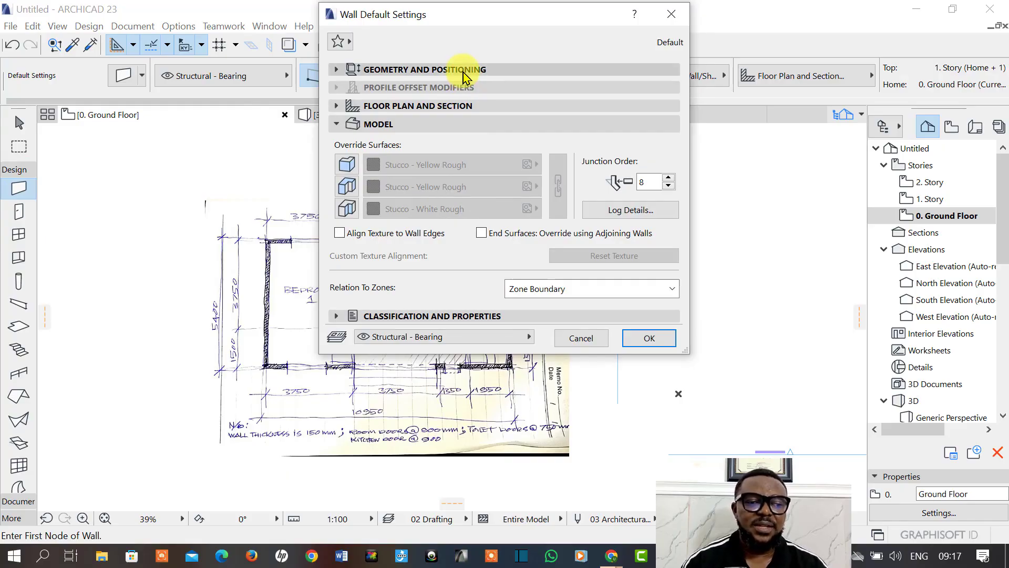
{"action": "left_click", "coordinate": [465, 73]}
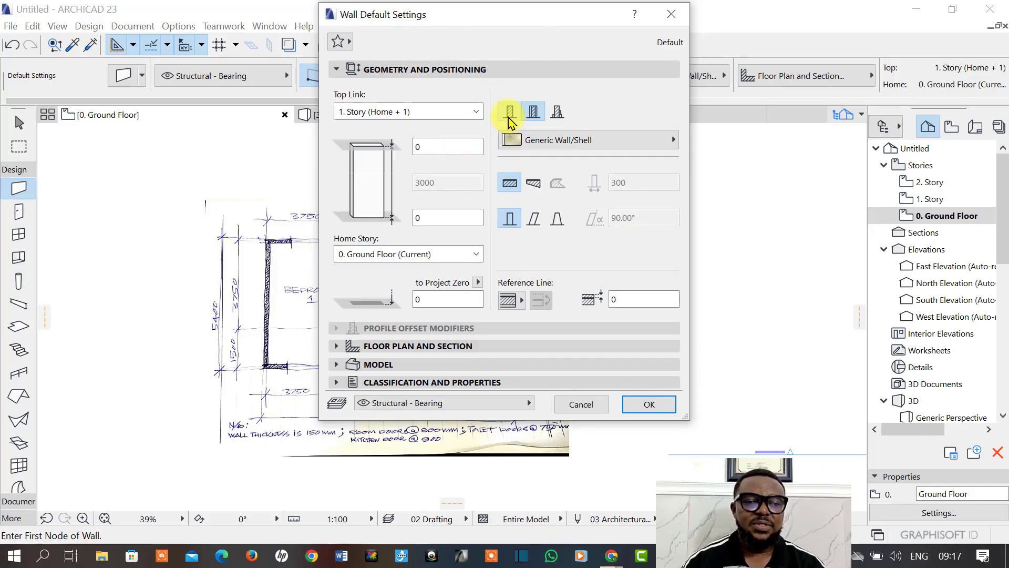
{"action": "left_click", "coordinate": [675, 20]}
Open the story settings and rename story 0, the Ground Floor, as SITE PLAN LEVEL.
{"action": "mouse_move", "coordinate": [755, 273]}
{"action": "middle_mouse_down"}
{"action": "mouse_move", "coordinate": [563, 279]}
{"action": "mouse_move", "coordinate": [639, 280]}
{"action": "middle_mouse_up"}
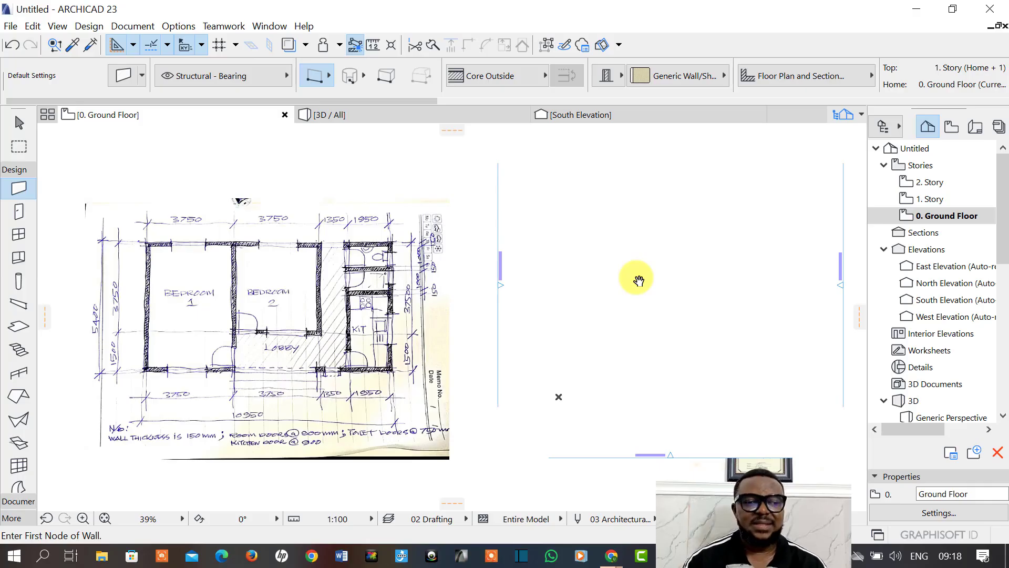
{"action": "right_click", "coordinate": [939, 223]}
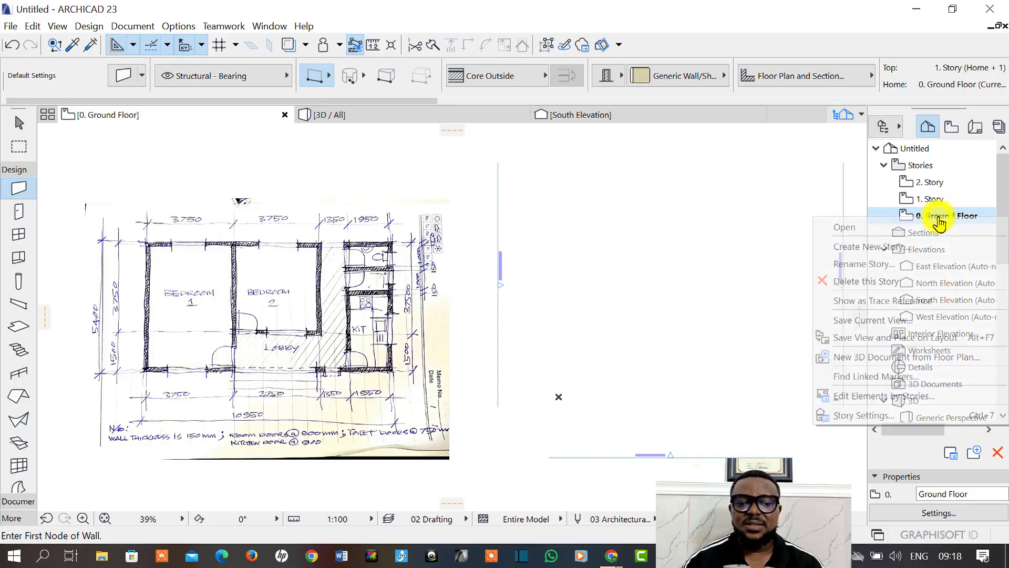
{"action": "left_click", "coordinate": [887, 415]}
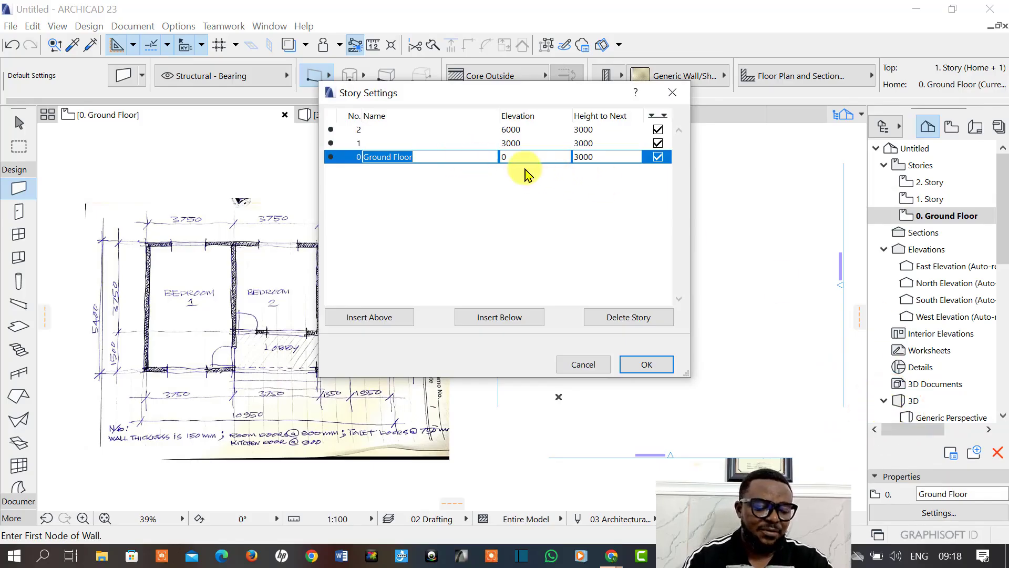
{"action": "key", "text": "BackSpace"}
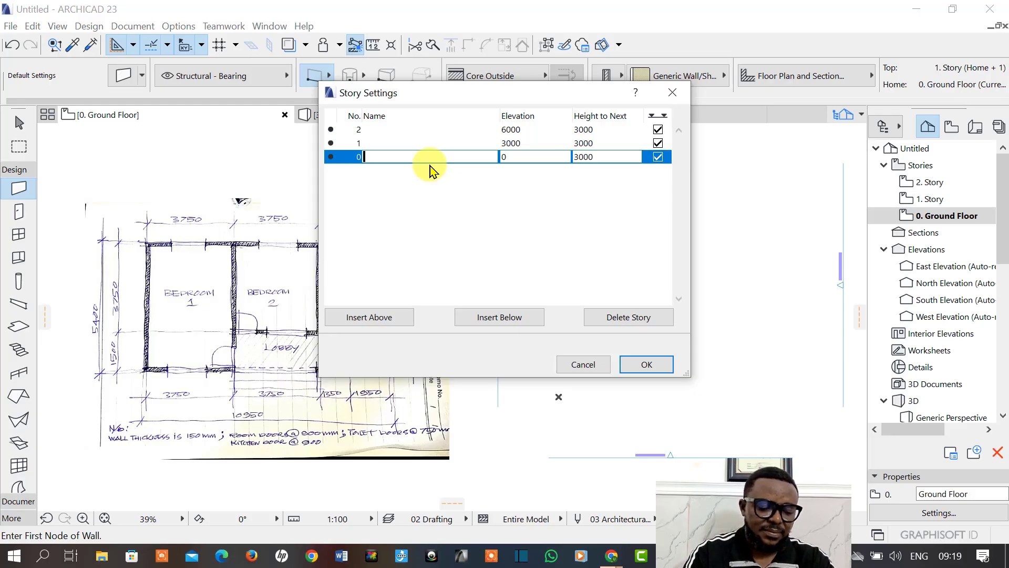
{"action": "type", "text": "SITE "}
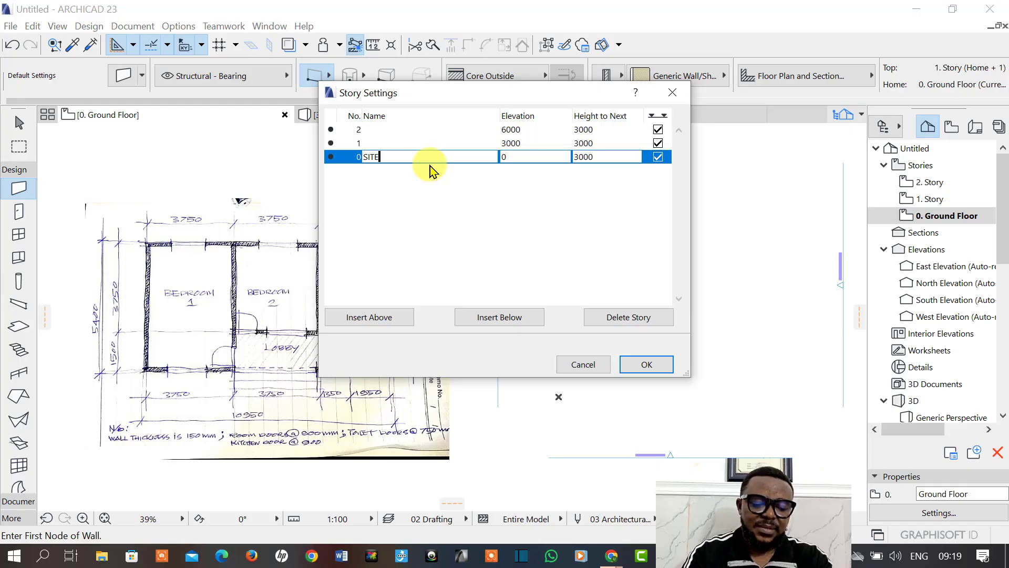
{"action": "type", "text": "PLAN"}
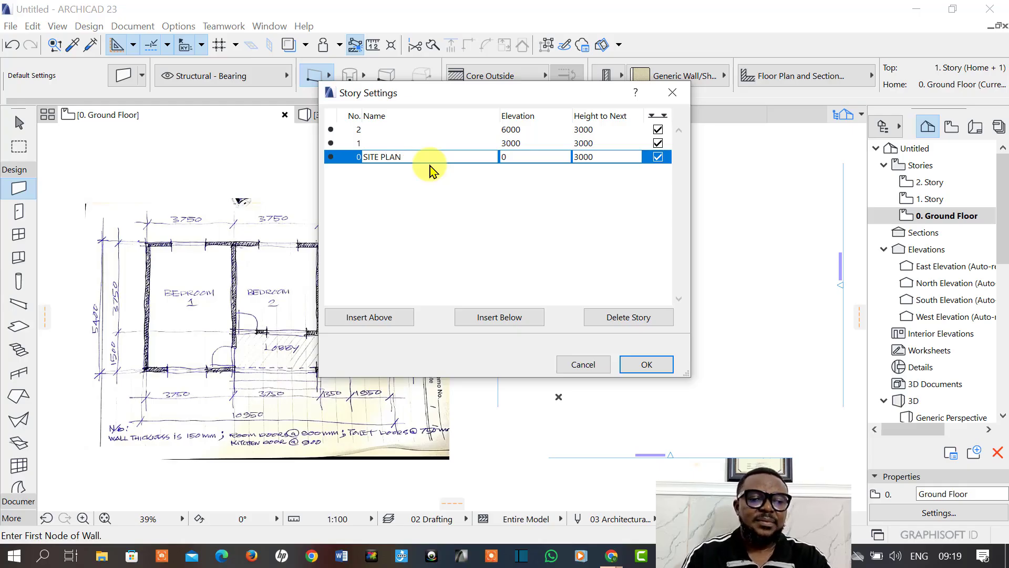
{"action": "type", "text": " LEVEL"}
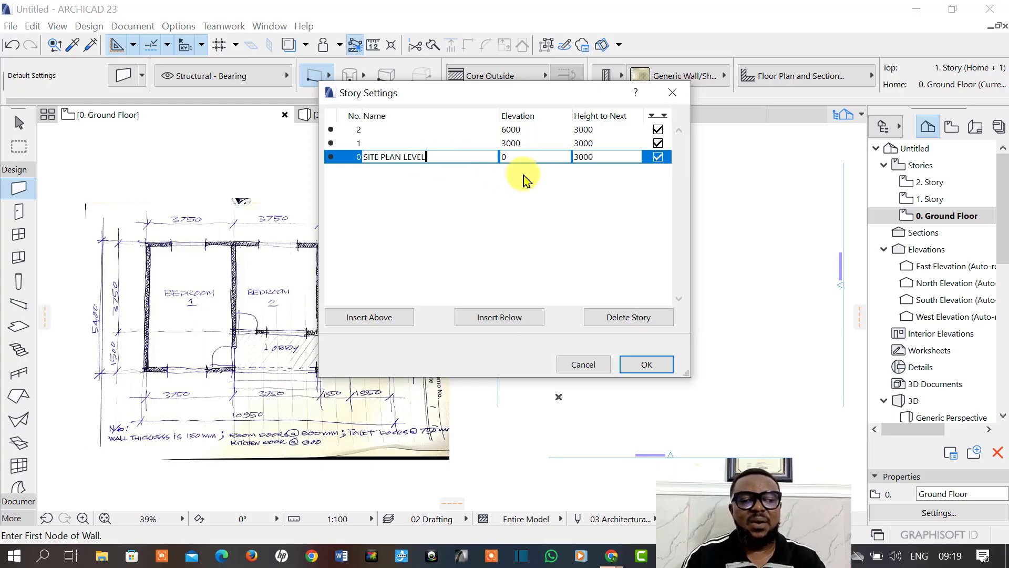
Set the height to next of the SITE PLAN LEVEL story to 600 mm.
{"action": "left_click", "coordinate": [596, 156]}
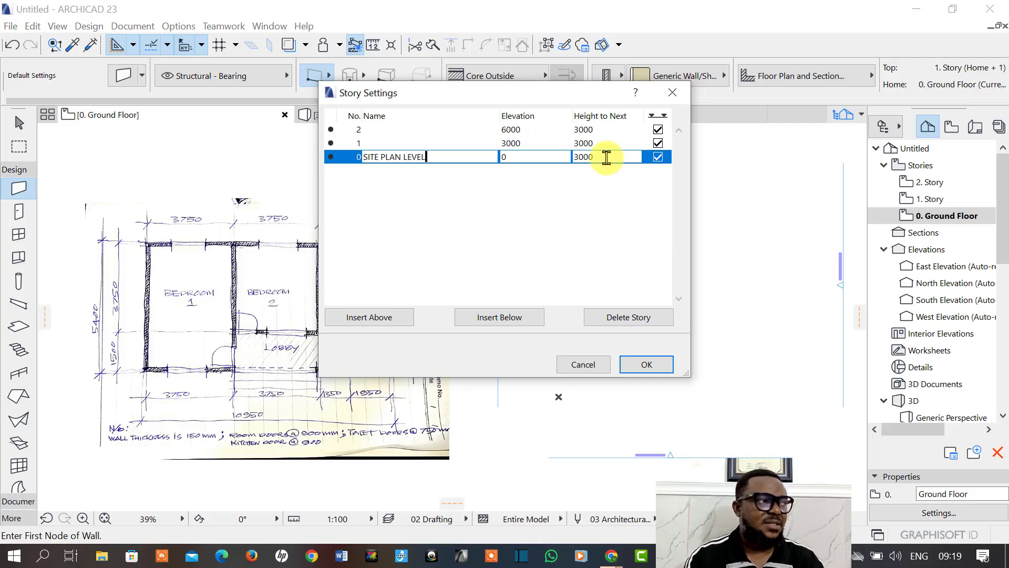
{"action": "left_click", "coordinate": [607, 156]}
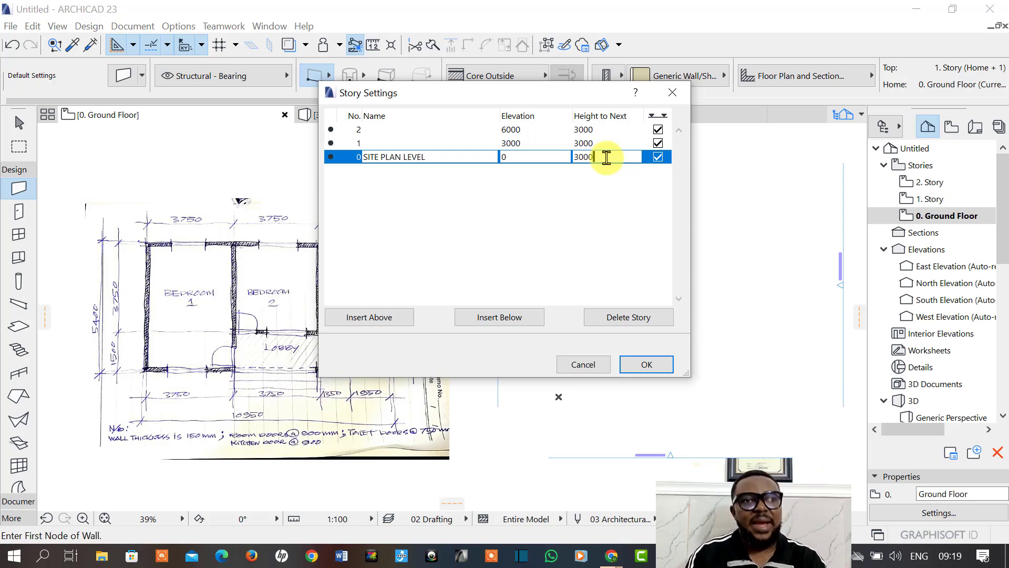
{"action": "key", "text": "BackSpace"}
{"action": "key", "text": "BackSpace"}
{"action": "key", "text": "BackSpace"}
{"action": "key", "text": "BackSpace"}
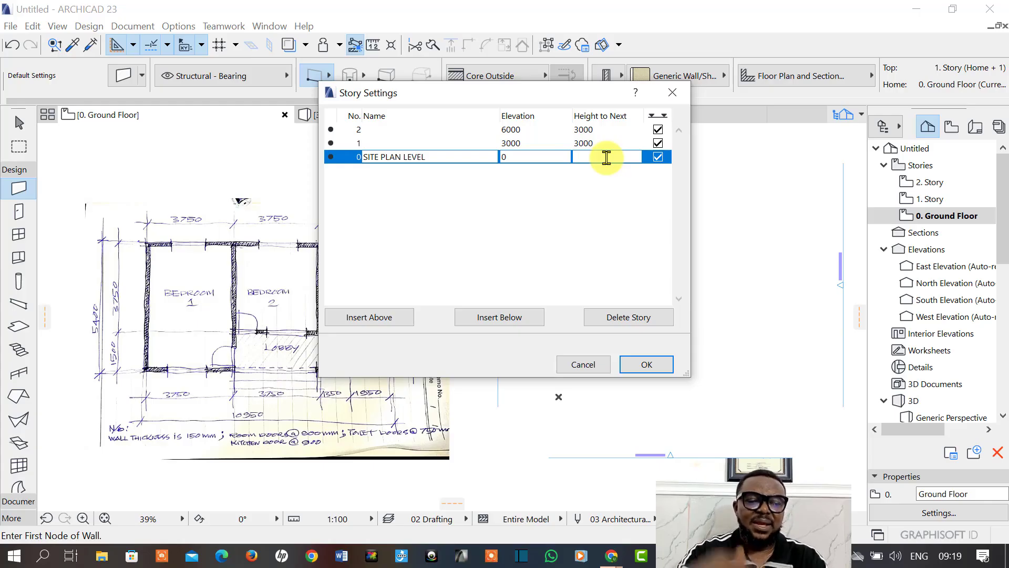
{"action": "type", "text": "600"}
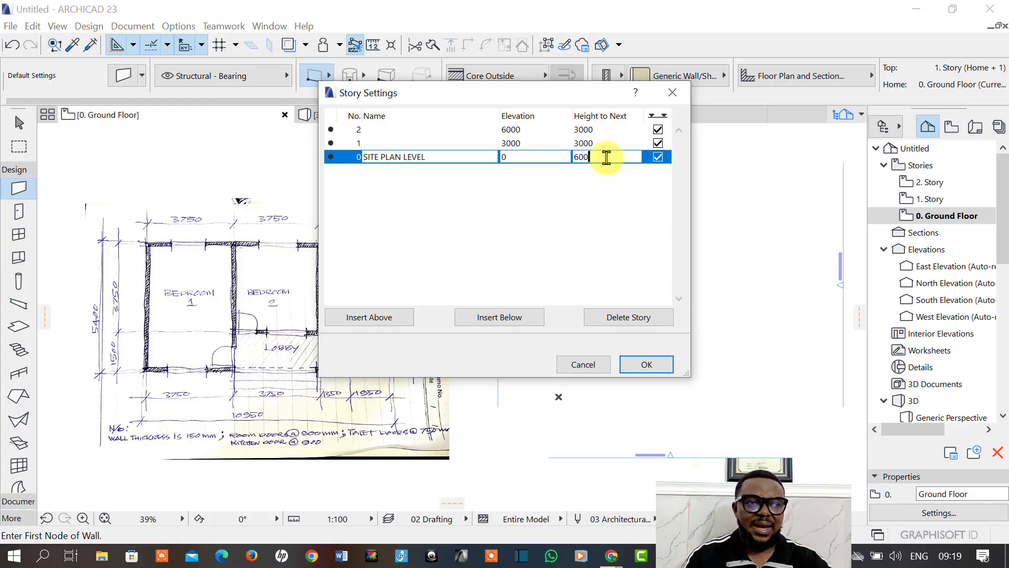
{"action": "key", "text": "Return"}
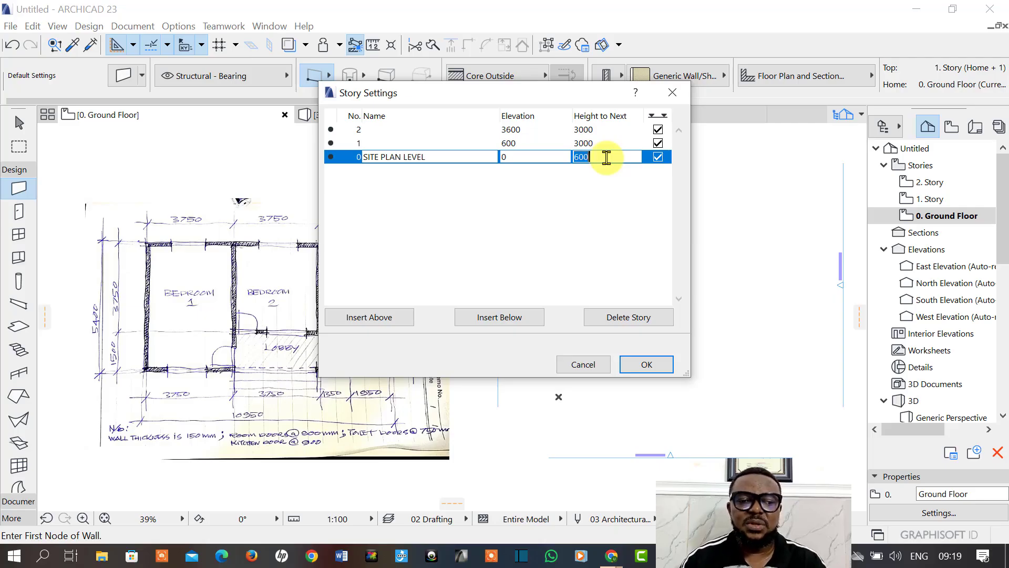
{"action": "left_click", "coordinate": [504, 214]}
{"action": "left_click", "coordinate": [522, 153]}
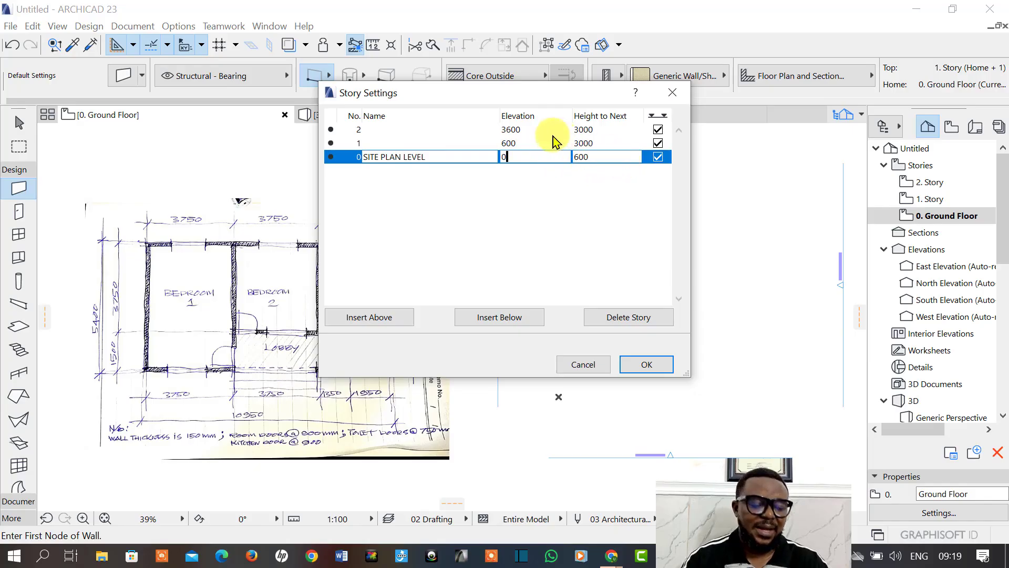
Name story 1 GROUND FLOOR LEVEL, keeping its elevation and height to next.
{"action": "left_click", "coordinate": [445, 143]}
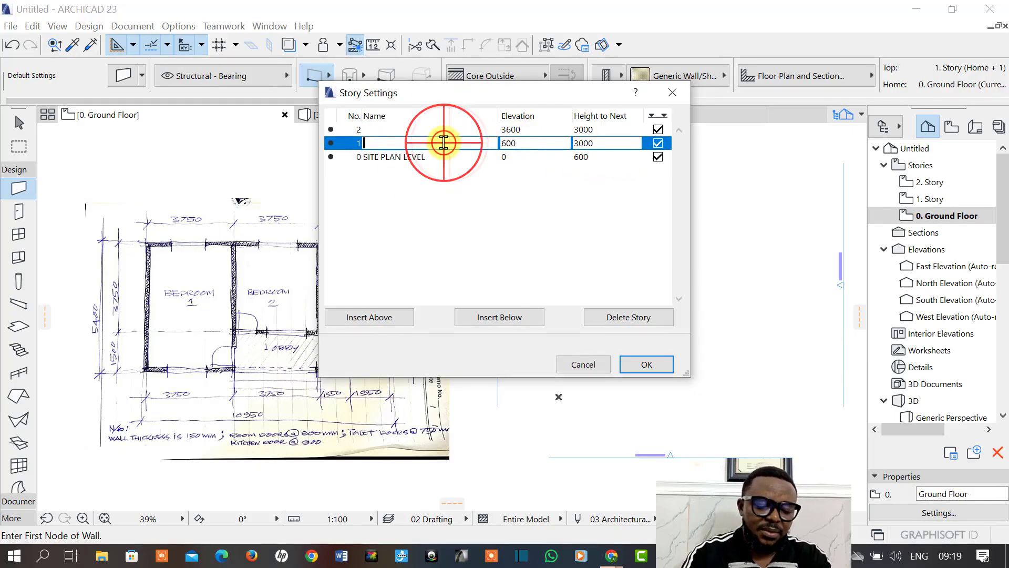
{"action": "type", "text": "GR"}
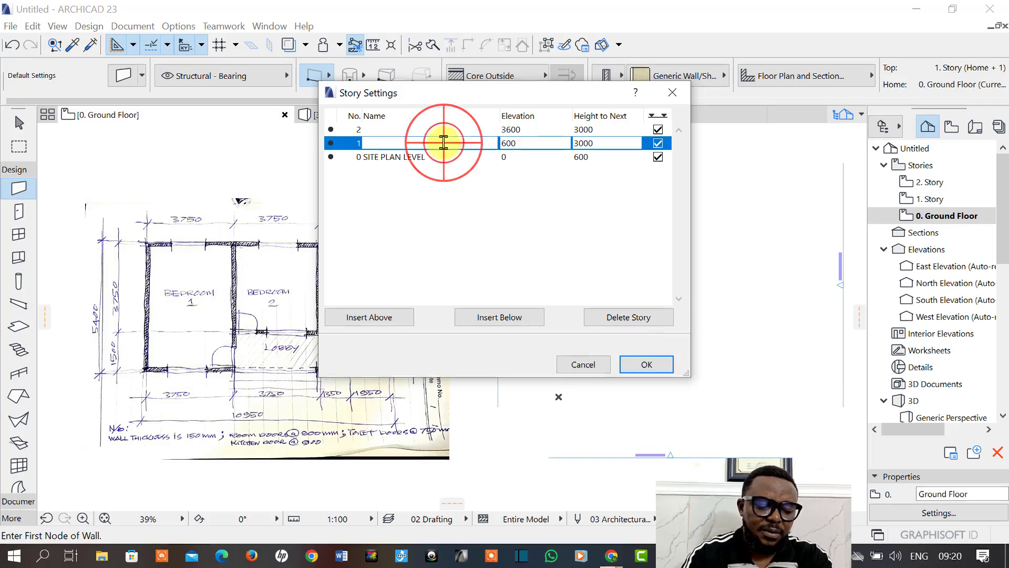
{"action": "type", "text": "OUND "}
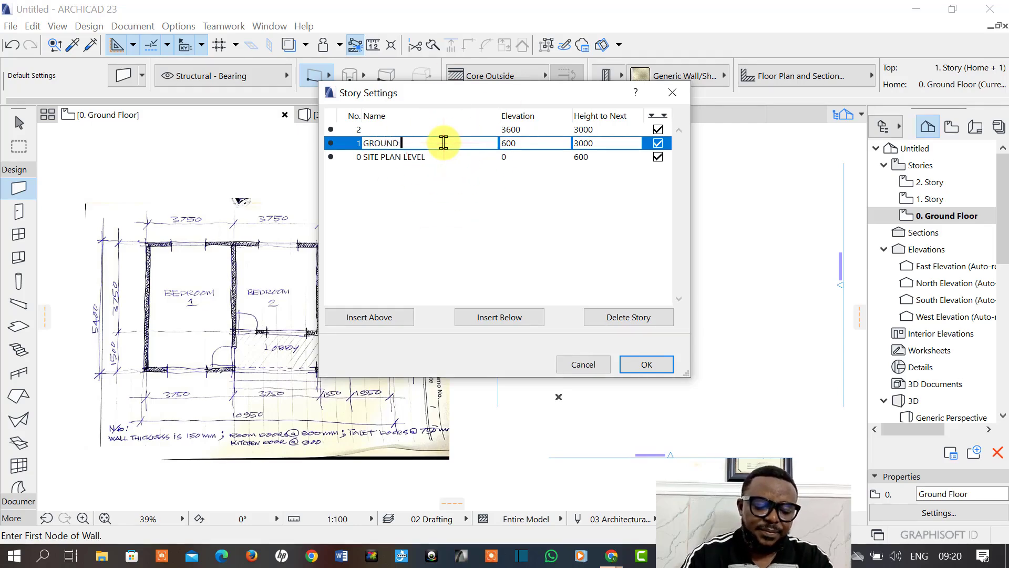
{"action": "type", "text": "FLOOR"}
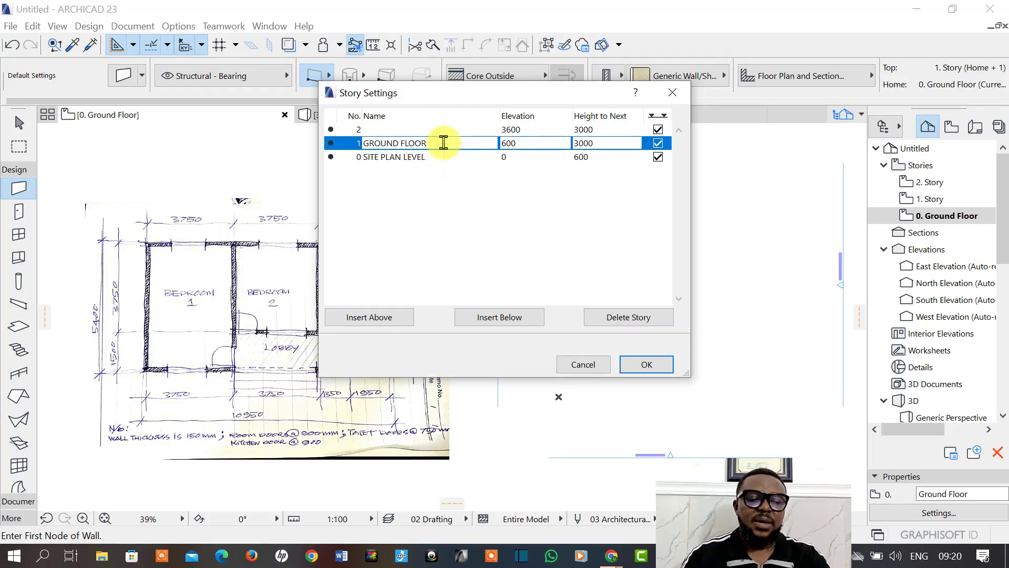
{"action": "type", "text": " LEVEL"}
{"action": "left_click", "coordinate": [505, 143]}
{"action": "left_click", "coordinate": [604, 143]}
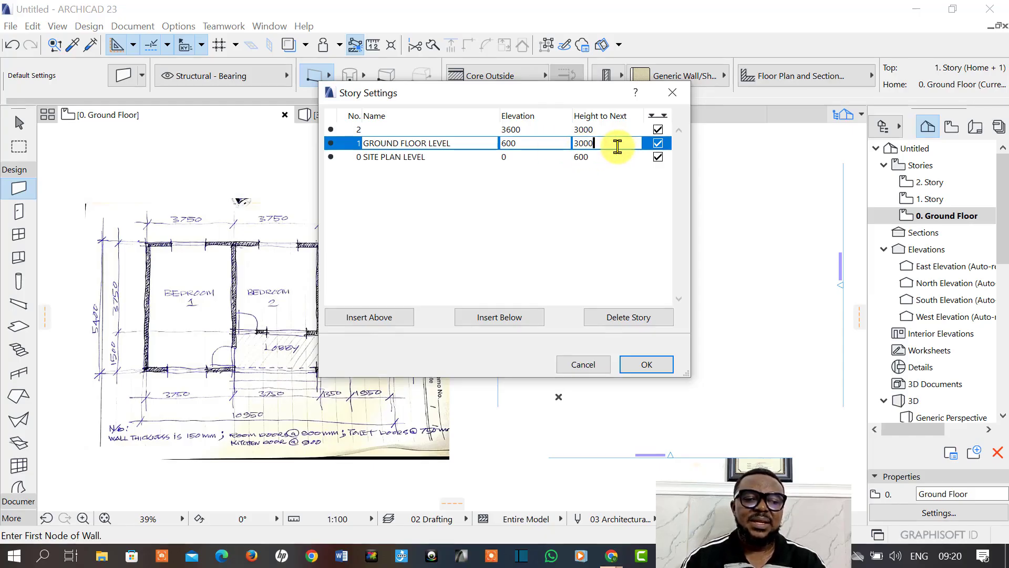
Name story 2 "CEILING RL." in the story settings, keeping its height to next.
{"action": "left_click", "coordinate": [532, 133]}
{"action": "left_click", "coordinate": [403, 128]}
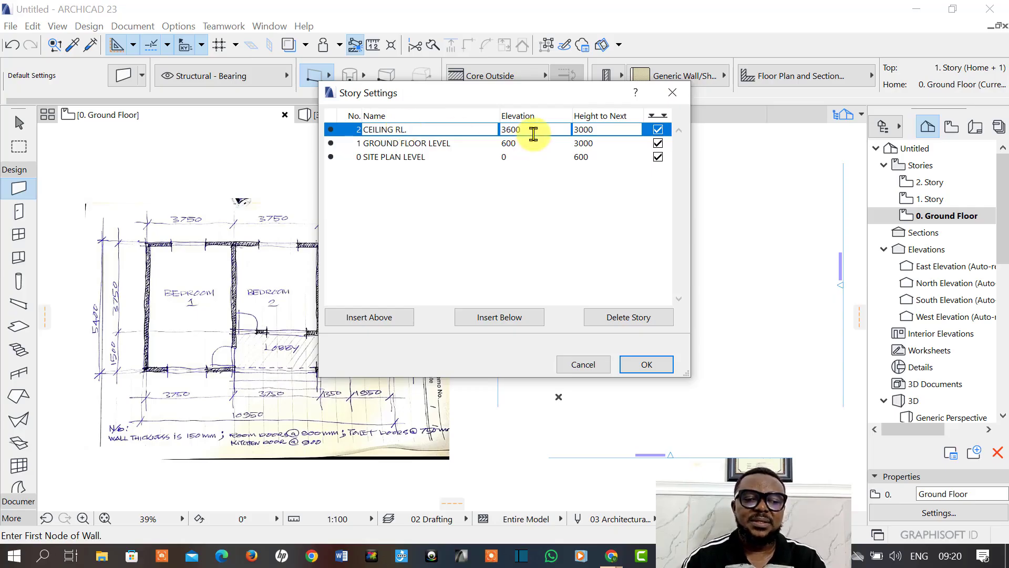
{"action": "type", "text": "."}
{"action": "left_click", "coordinate": [600, 129]}
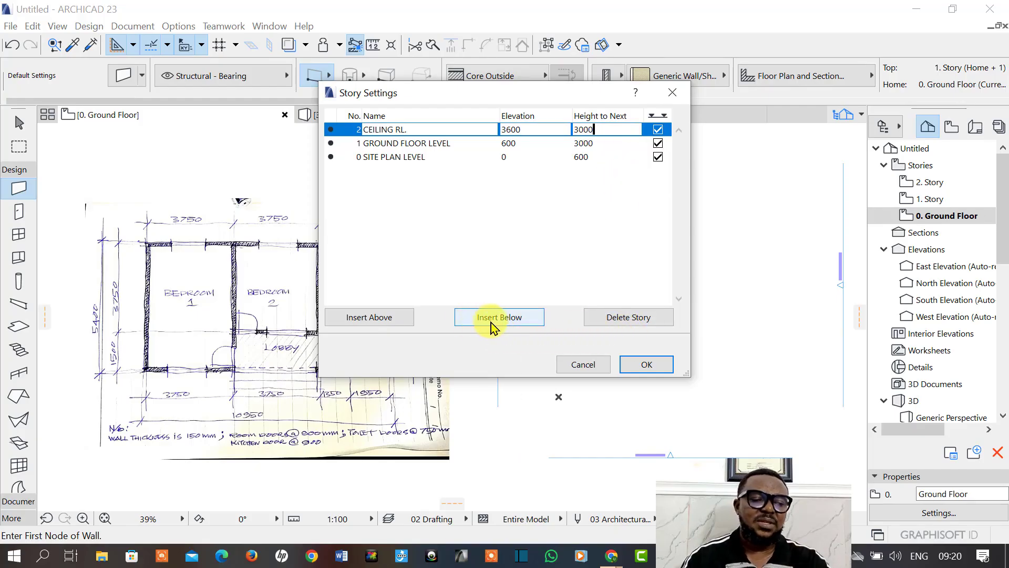
Insert a story above "CEILING RL.", name it ROOF PLAN LEVEL, and apply the story settings.
{"action": "left_click", "coordinate": [400, 319]}
{"action": "left_click", "coordinate": [379, 127]}
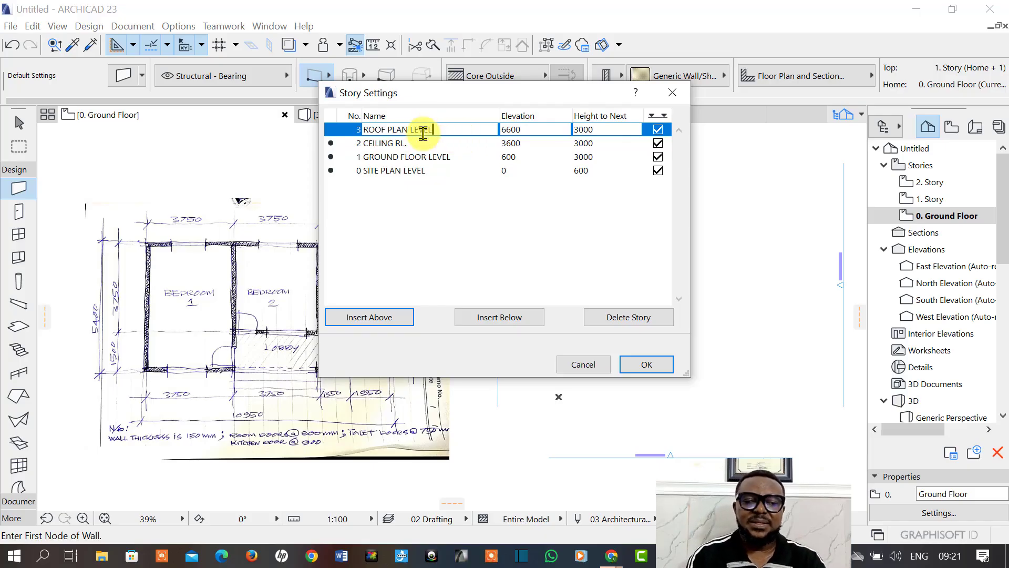
{"action": "left_click", "coordinate": [653, 372]}
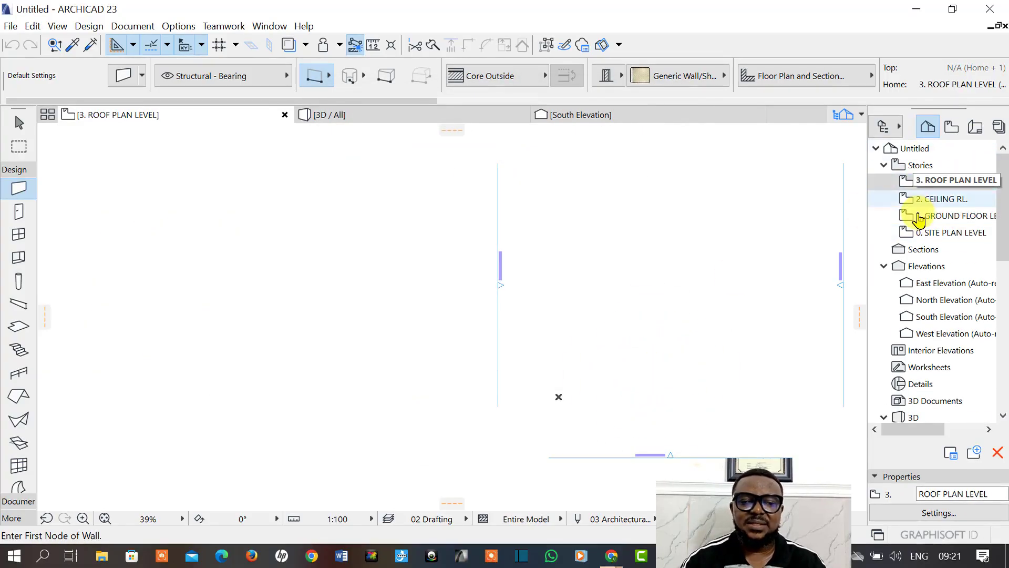
Check the ROOF PLAN LEVEL story, then open the GROUND FLOOR LEVEL story and look for the sketch plan there.
{"action": "middle_click_drag", "start_coordinate": [534, 295], "coordinate": [361, 301]}
{"action": "scroll", "coordinate": [555, 315], "scroll_direction": "down", "scroll_amount": 4}
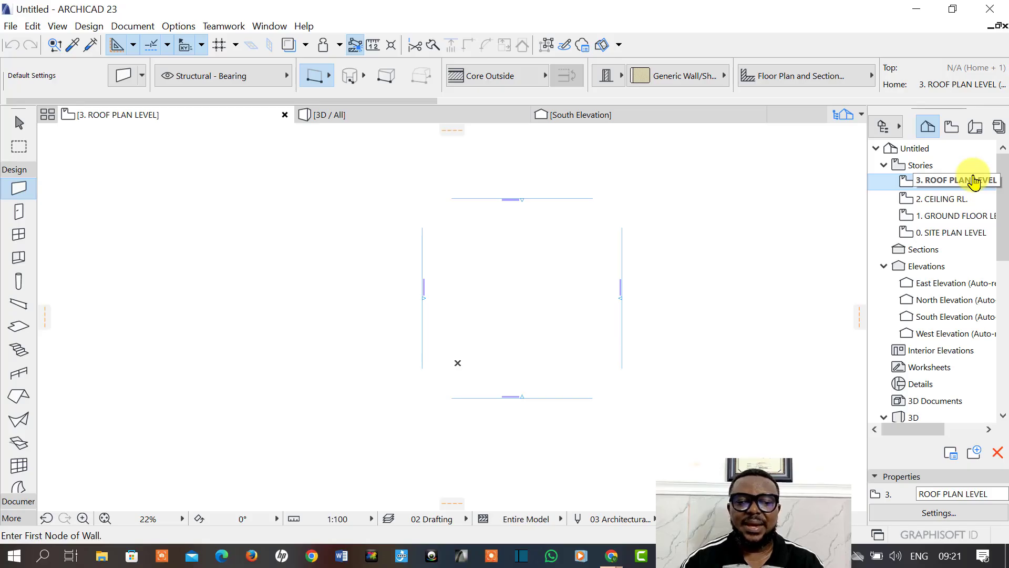
{"action": "left_click", "coordinate": [955, 224]}
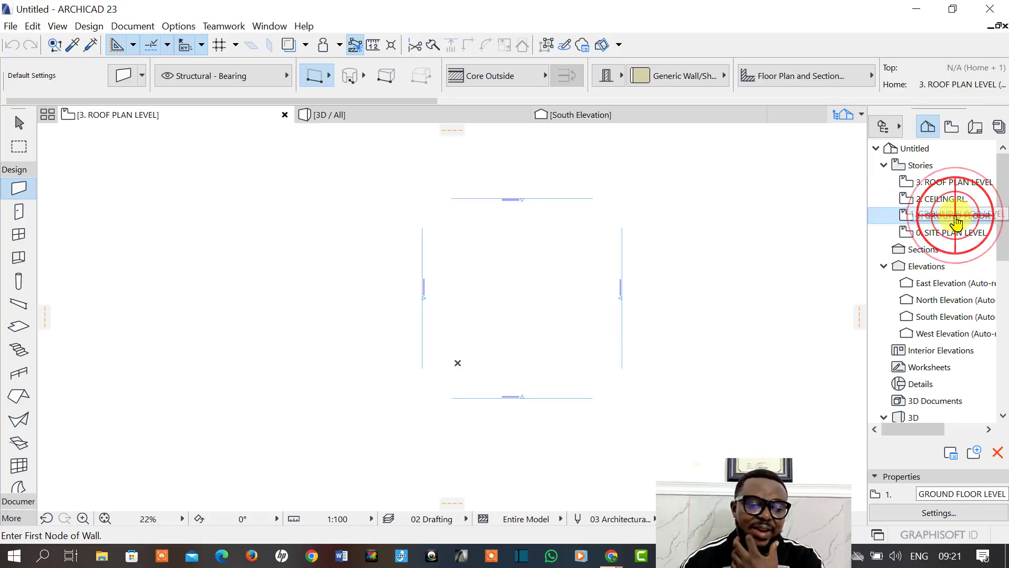
{"action": "scroll", "coordinate": [531, 337], "scroll_direction": "down", "scroll_amount": 5}
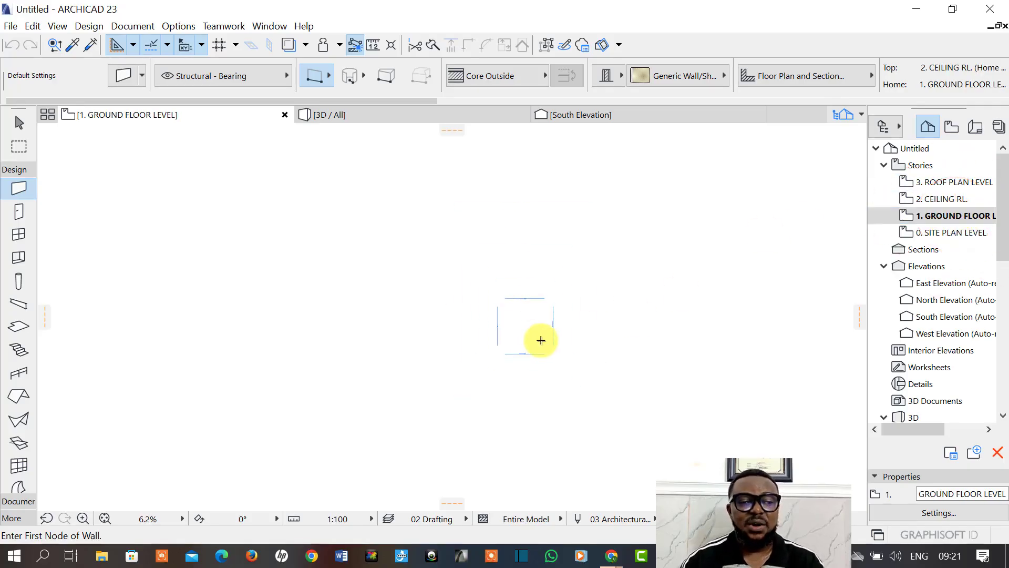
{"action": "middle_click_drag", "start_coordinate": [541, 340], "coordinate": [459, 329]}
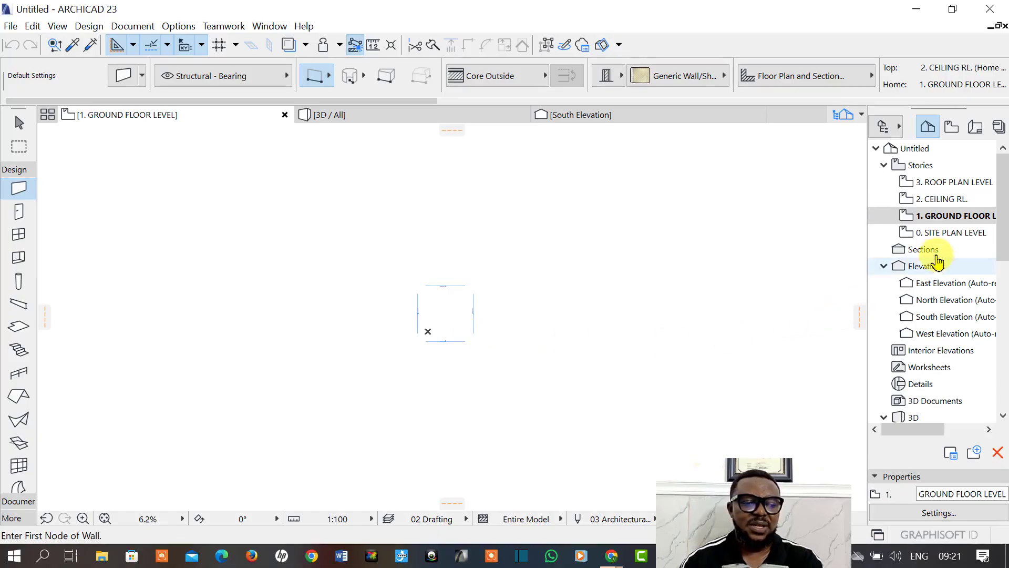
Open the SITE PLAN LEVEL story and bring the sketch plan and elevation markers into view.
{"action": "double_click", "coordinate": [941, 238]}
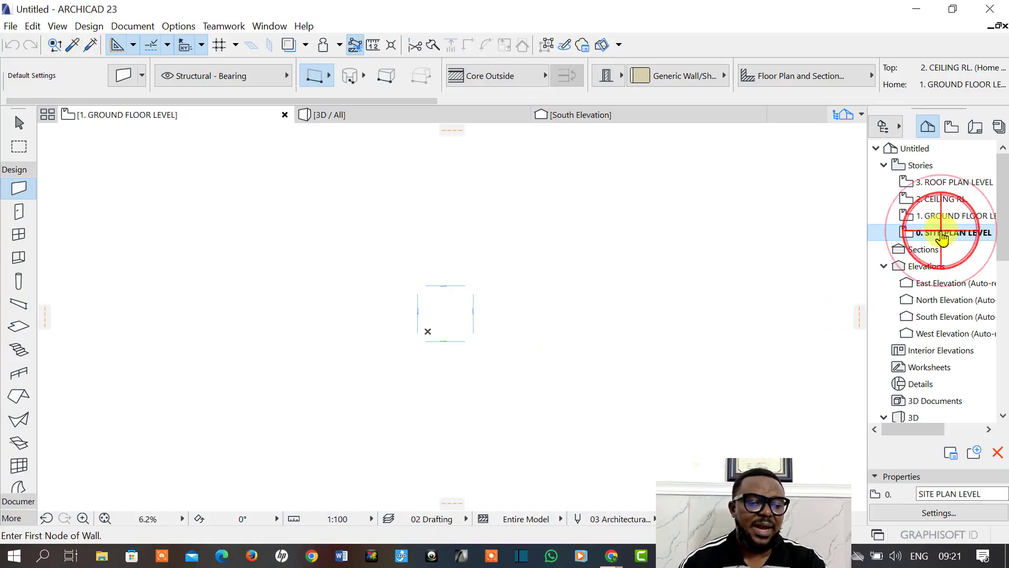
{"action": "scroll", "coordinate": [389, 339], "scroll_direction": "up", "scroll_amount": 3}
{"action": "scroll", "coordinate": [391, 339], "scroll_direction": "up", "scroll_amount": 3}
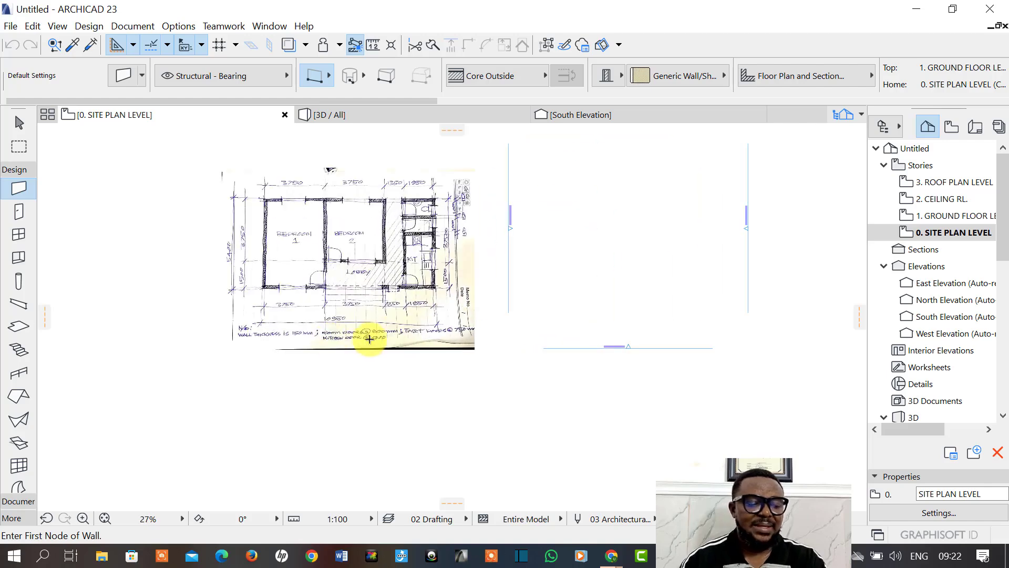
Cut the sketch plan image from the SITE PLAN LEVEL story.
{"action": "left_click", "coordinate": [246, 346]}
{"action": "key", "text": "super+space"}
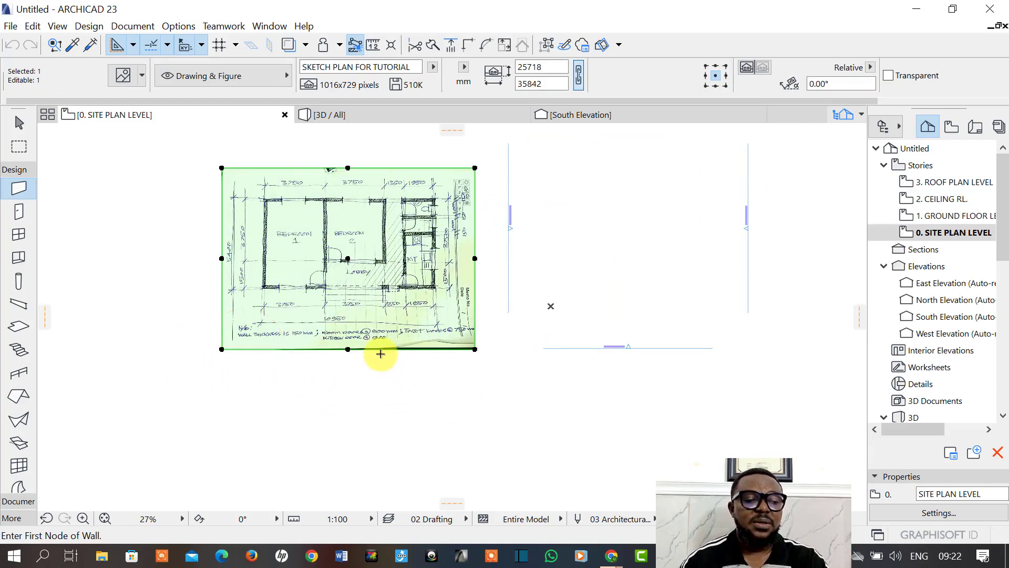
{"action": "key", "text": "ctrl+x"}
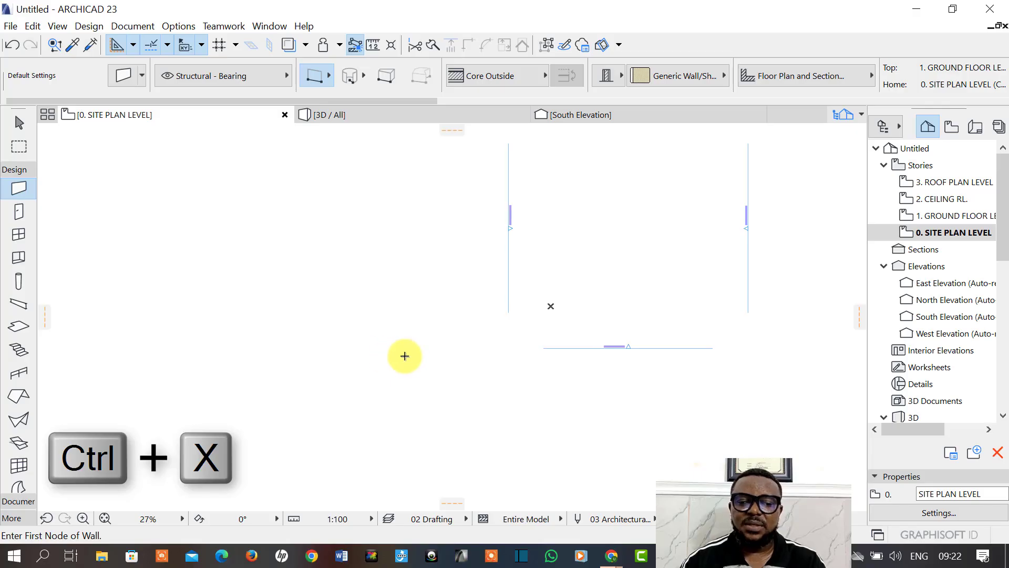
{"action": "scroll", "coordinate": [599, 342], "scroll_direction": "down", "scroll_amount": 2}
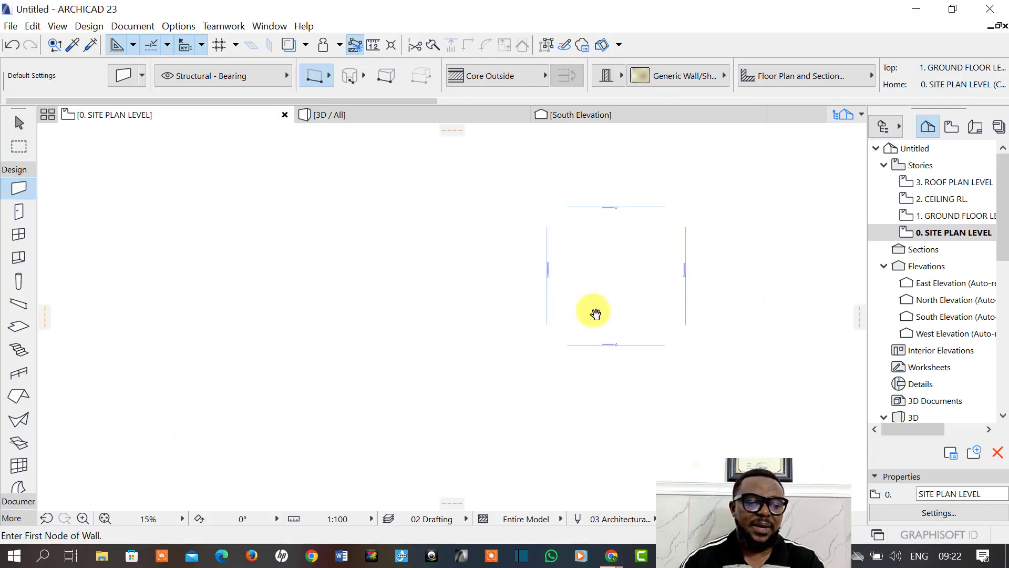
Paste the sketch plan onto the GROUND FLOOR LEVEL story at its original location beside the elevation markers.
{"action": "left_click", "coordinate": [949, 220]}
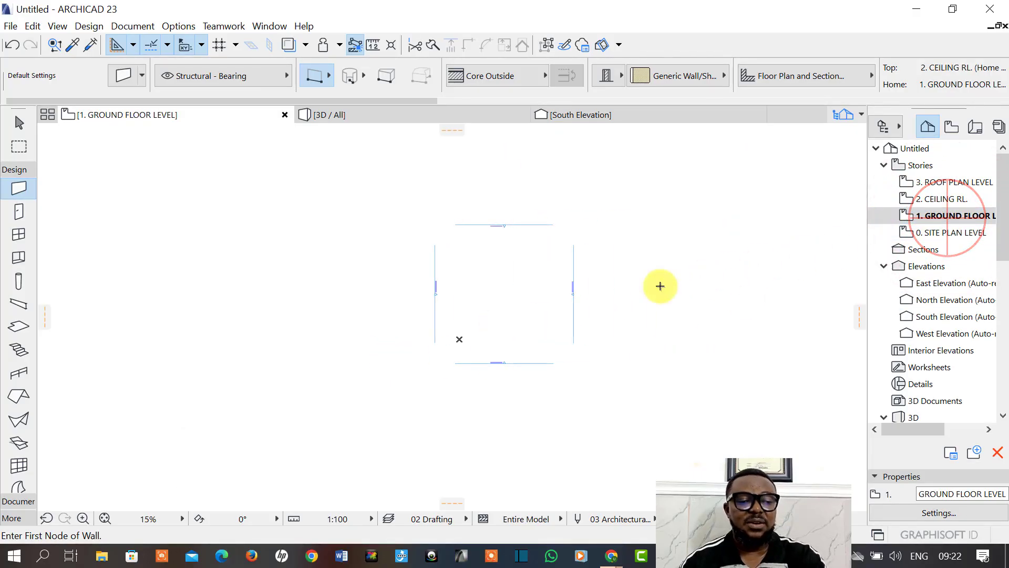
{"action": "key", "text": "ctrl+v"}
{"action": "scroll", "coordinate": [610, 316], "scroll_direction": "down", "scroll_amount": 2}
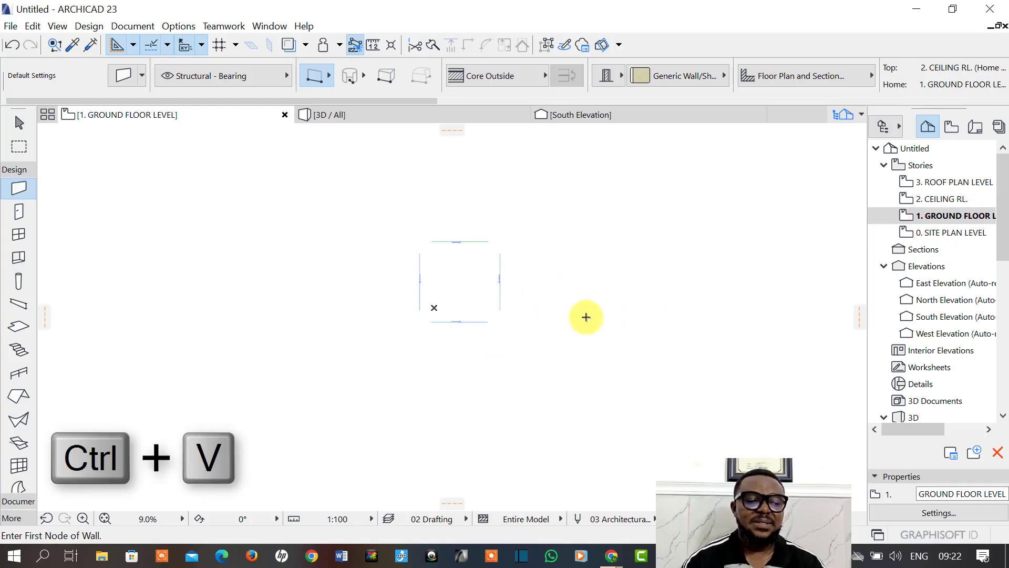
{"action": "left_click", "coordinate": [592, 316]}
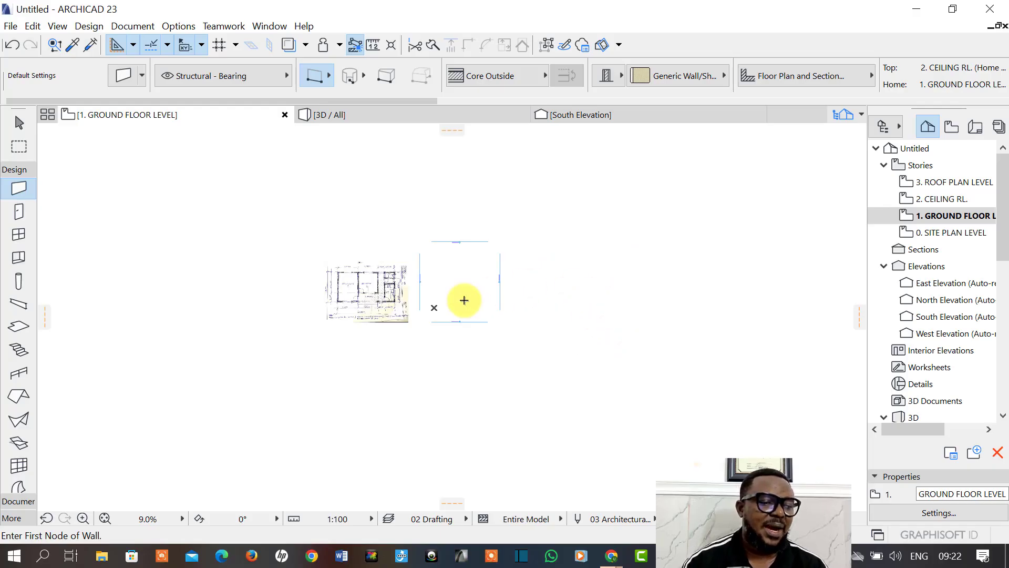
{"action": "scroll", "coordinate": [462, 297], "scroll_direction": "up", "scroll_amount": 3}
{"action": "middle_click_drag", "start_coordinate": [459, 311], "coordinate": [457, 363]}
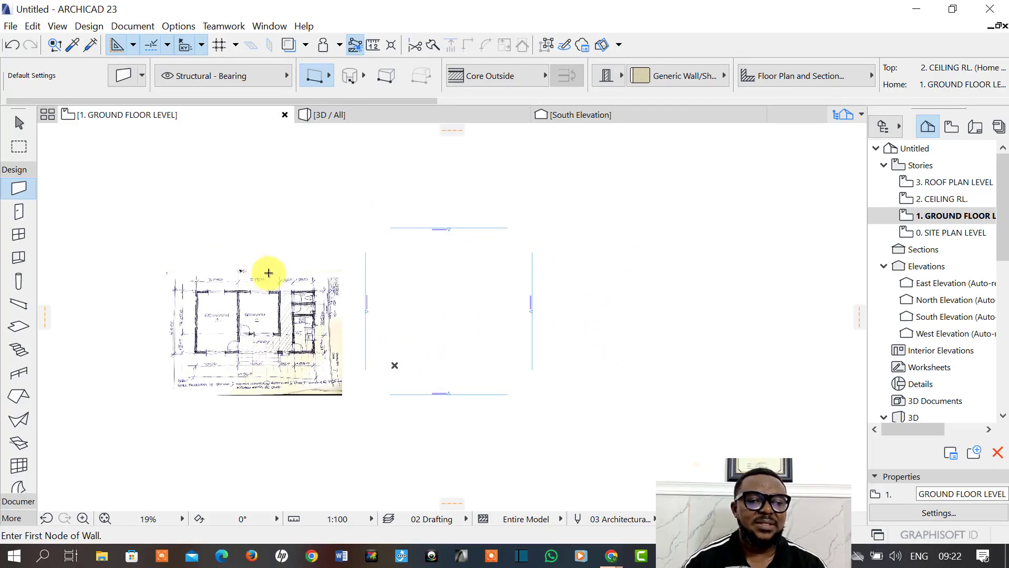
Try the single straight wall geometry with a short horizontal wall above the north elevation marker, and undo it.
{"action": "left_click", "coordinate": [16, 189]}
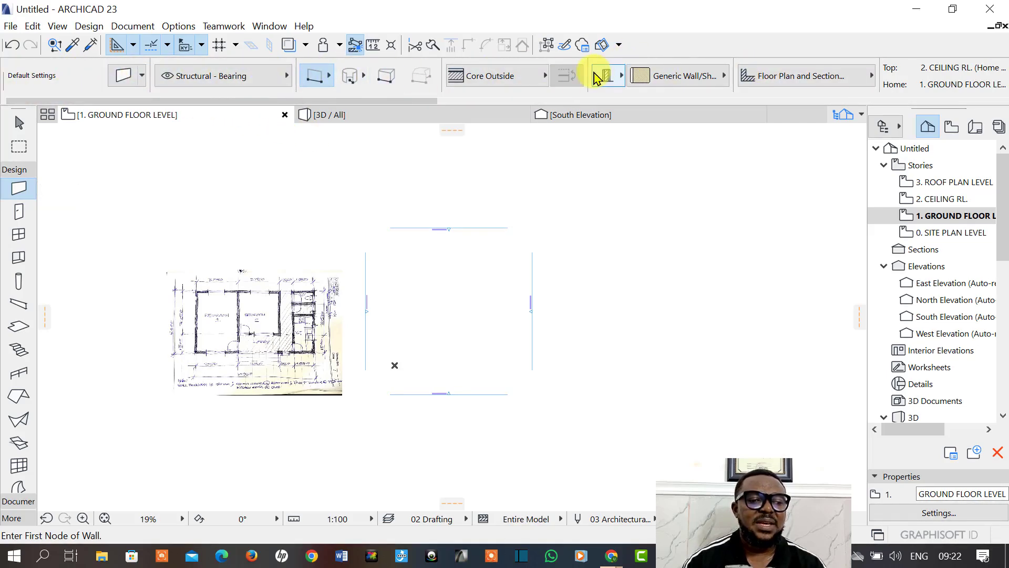
{"action": "left_click", "coordinate": [326, 77]}
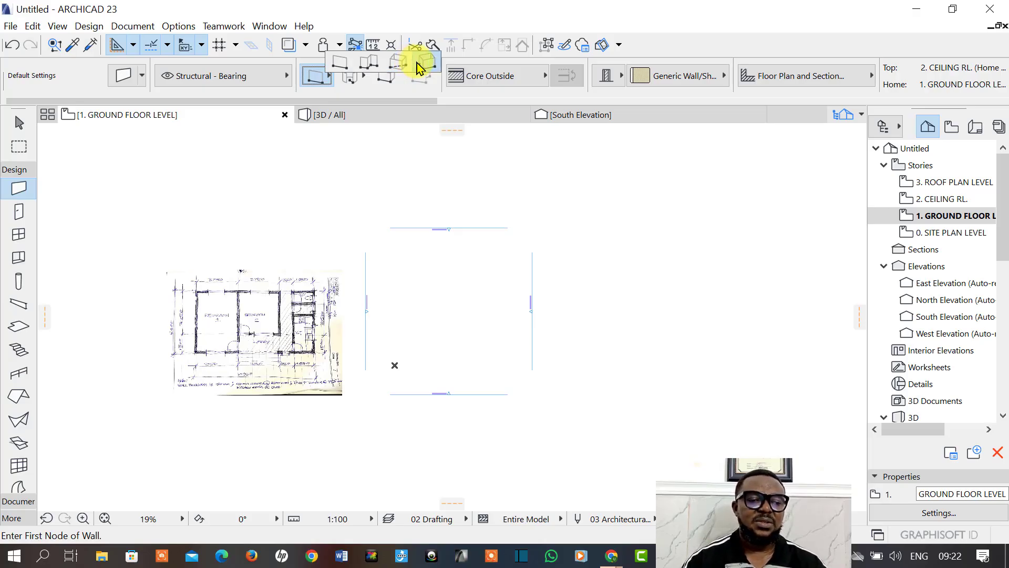
{"action": "left_click", "coordinate": [339, 67]}
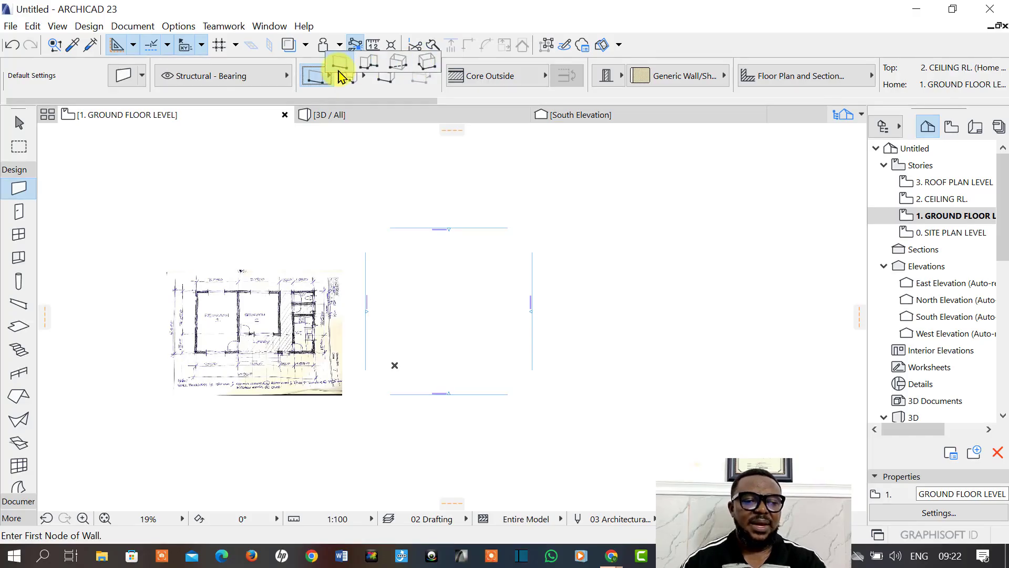
{"action": "left_click", "coordinate": [368, 186]}
{"action": "left_click", "coordinate": [462, 187]}
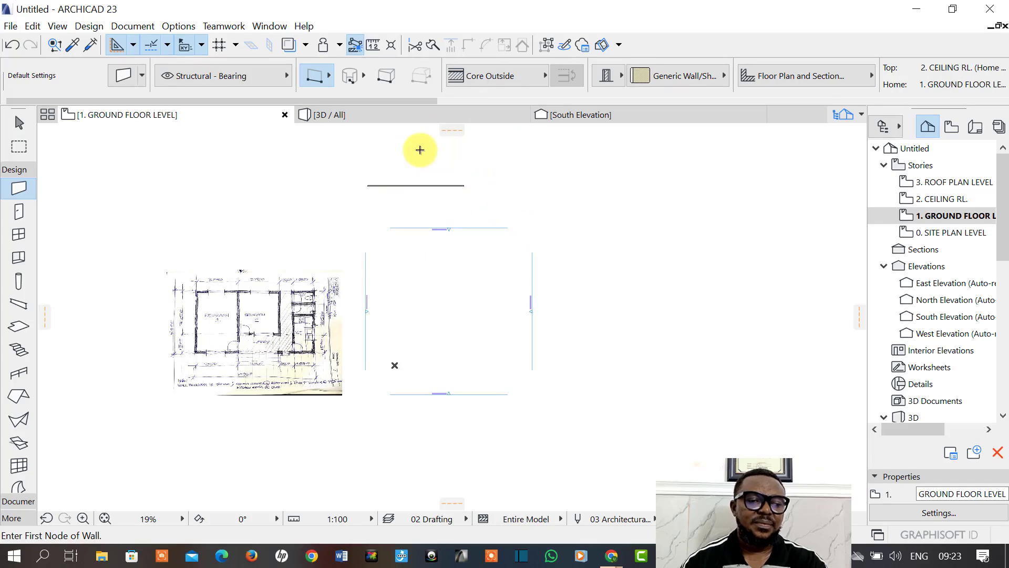
{"action": "key", "text": "ctrl+z"}
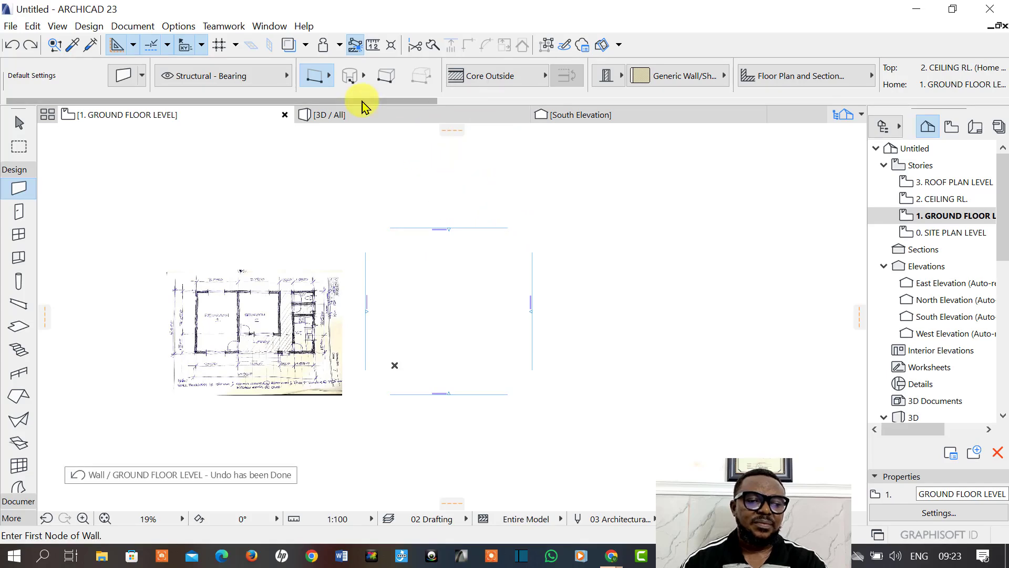
Try the chained wall geometry with a three-segment stepped wall above the elevation markers, and cancel it.
{"action": "left_click", "coordinate": [330, 80]}
{"action": "left_click", "coordinate": [362, 60]}
{"action": "left_click", "coordinate": [377, 171]}
{"action": "left_click", "coordinate": [436, 172]}
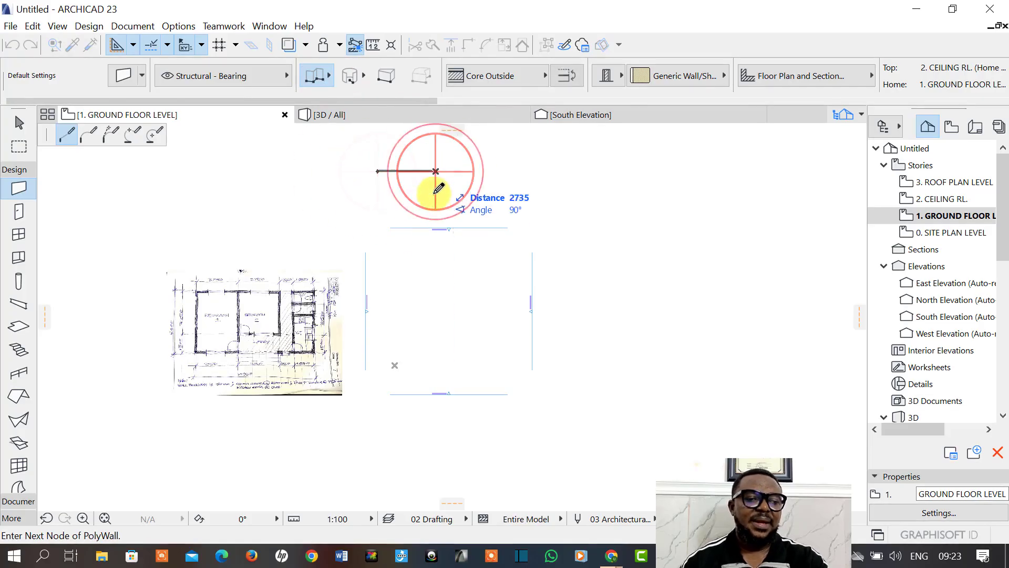
{"action": "left_click", "coordinate": [435, 210]}
{"action": "left_click", "coordinate": [495, 209]}
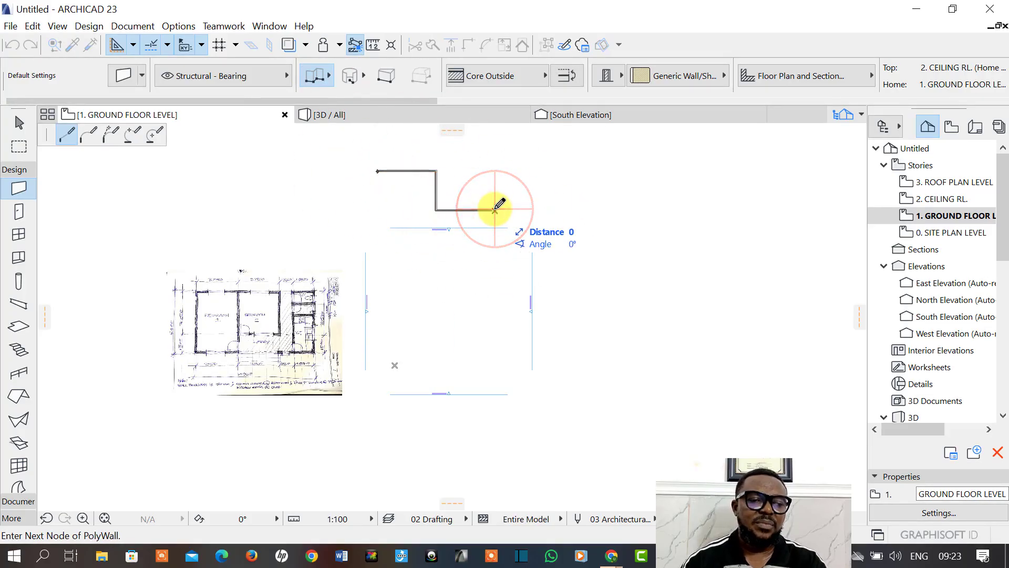
{"action": "key", "text": "Escape"}
Try the rectangular wall geometry with a small rectangle between the elevation markers, and undo it.
{"action": "left_click", "coordinate": [329, 78]}
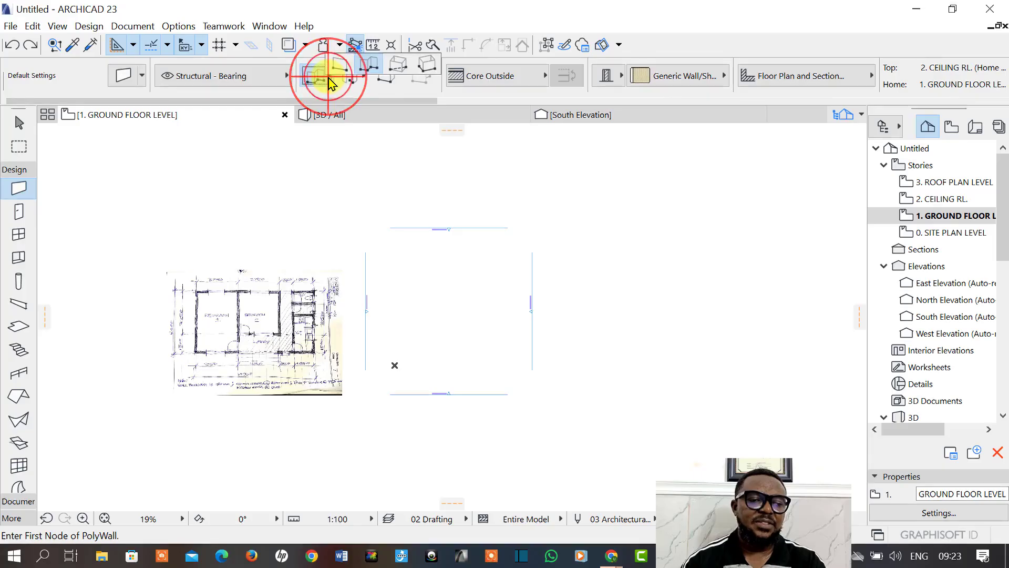
{"action": "left_click", "coordinate": [391, 71]}
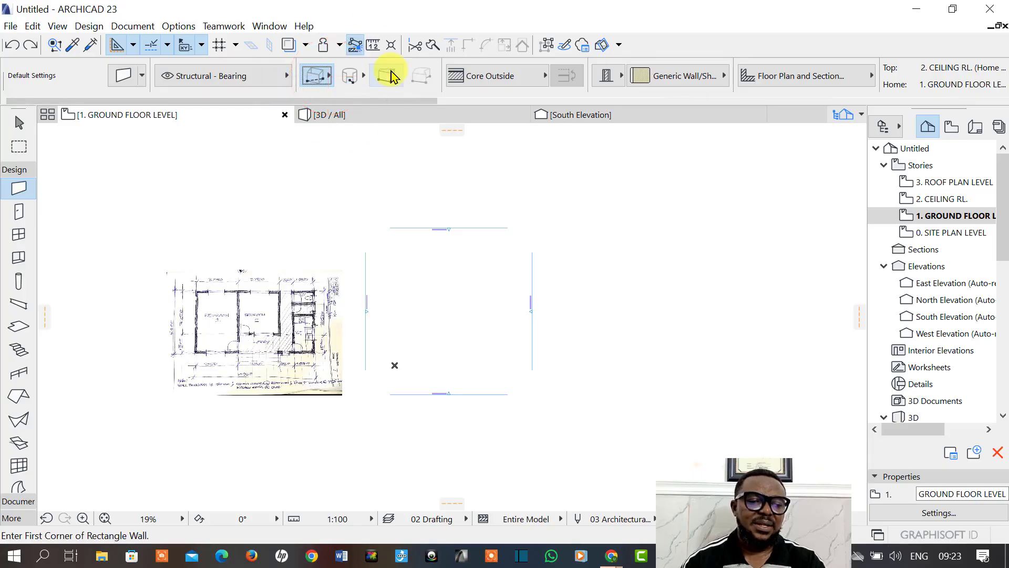
{"action": "left_click", "coordinate": [352, 166]}
{"action": "left_click", "coordinate": [421, 164]}
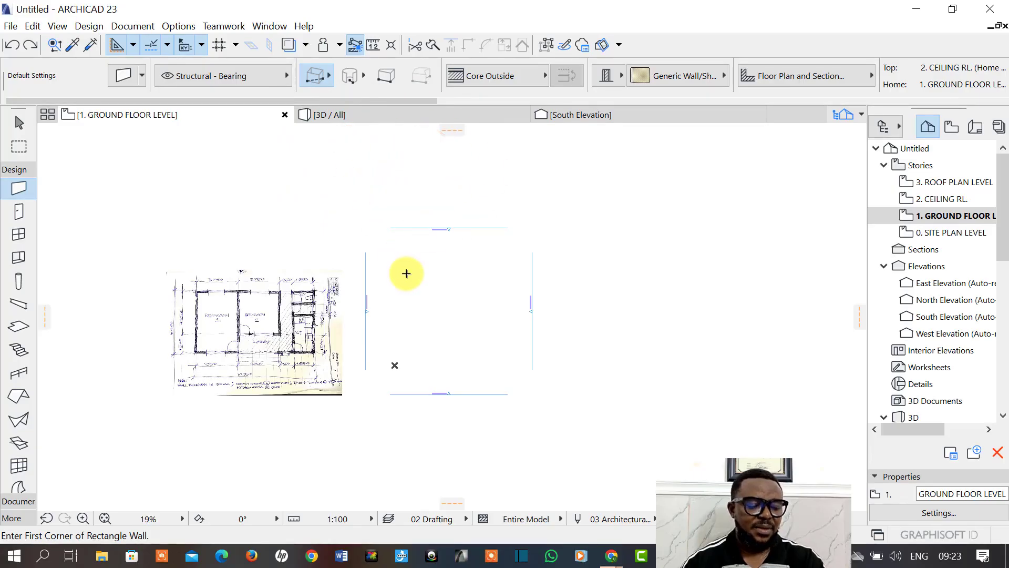
{"action": "left_click", "coordinate": [401, 271]}
{"action": "left_click", "coordinate": [469, 315]}
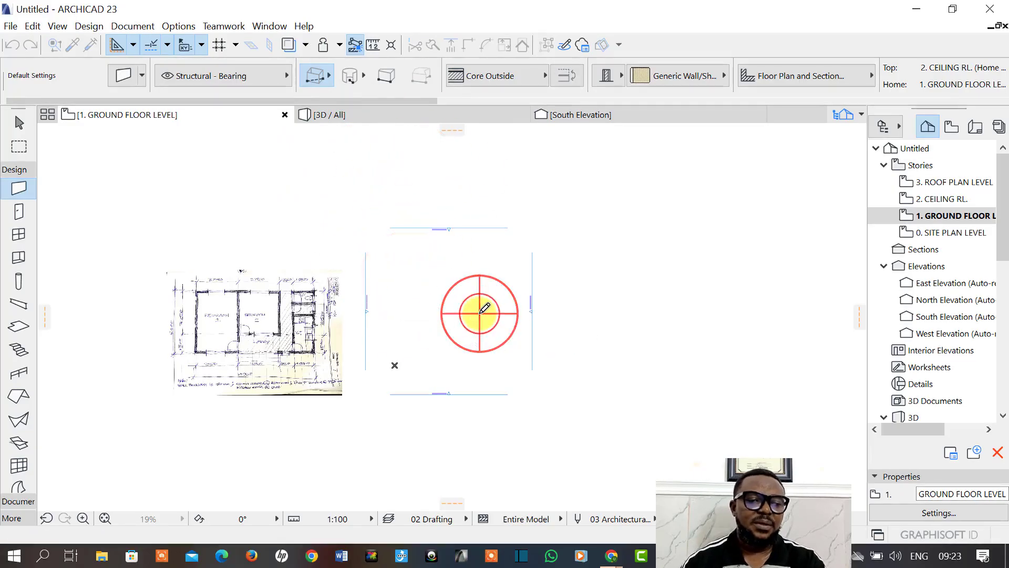
{"action": "key", "text": "ctrl+z"}
Try the rotated rectangle wall geometry by its base edge and depth between the elevation markers, and undo it.
{"action": "left_click", "coordinate": [329, 76]}
{"action": "left_click", "coordinate": [430, 63]}
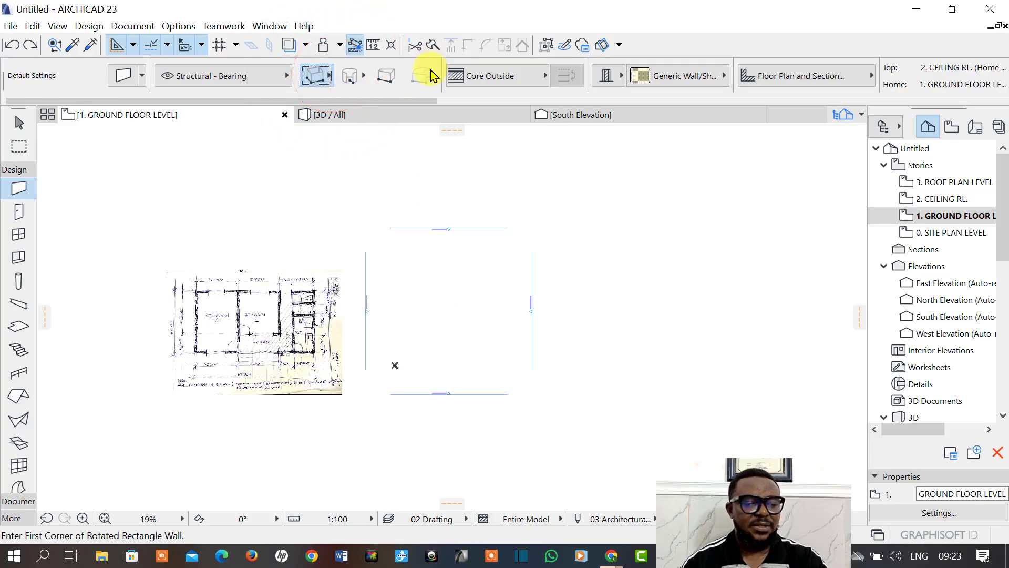
{"action": "left_click", "coordinate": [401, 278]}
{"action": "left_click", "coordinate": [452, 284]}
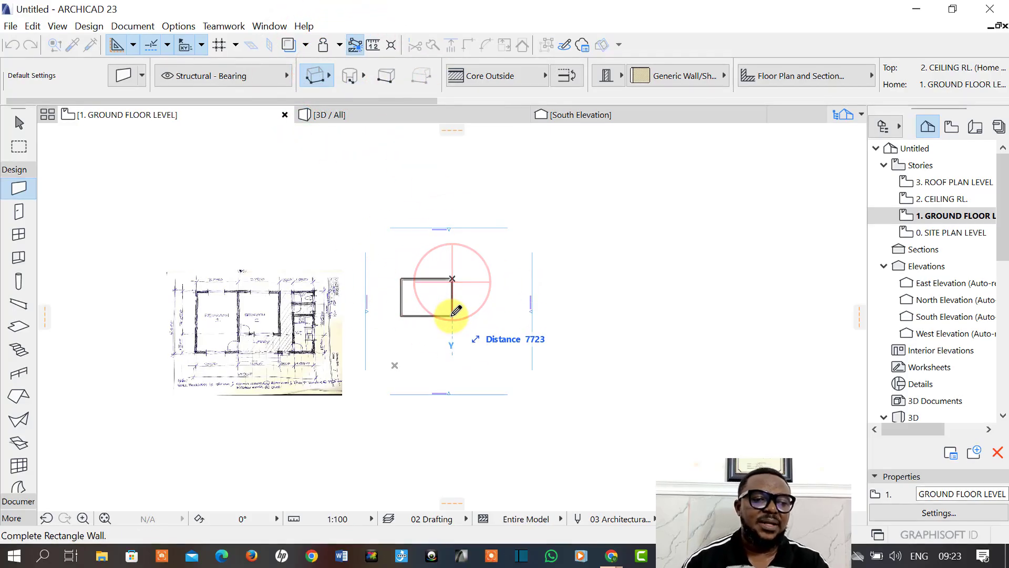
{"action": "left_click", "coordinate": [452, 315]}
{"action": "key", "text": "ctrl+z"}
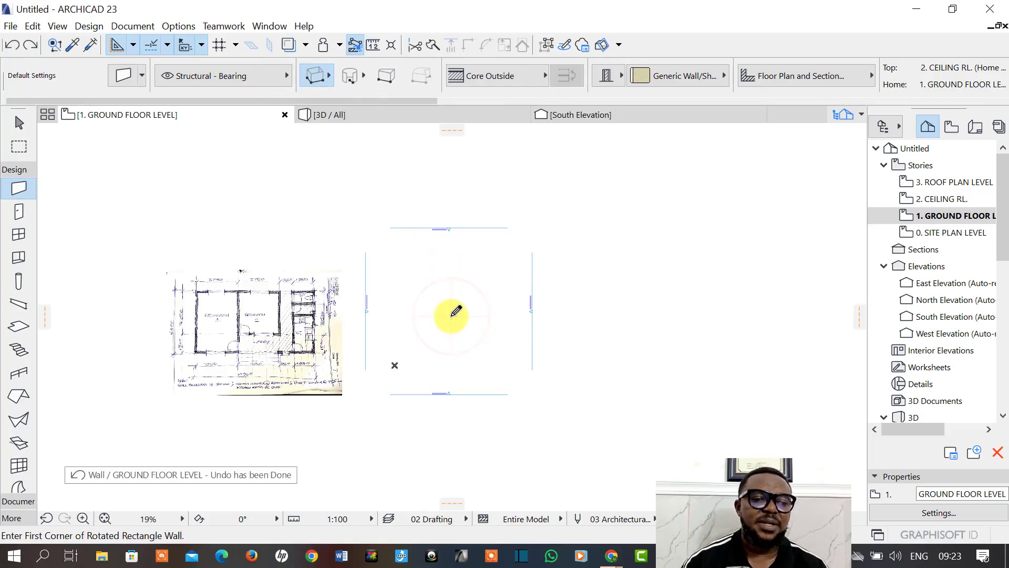
Return the Wall tool to the single straight geometry and set its reference line to Center.
{"action": "left_click", "coordinate": [326, 77]}
{"action": "left_click", "coordinate": [320, 78]}
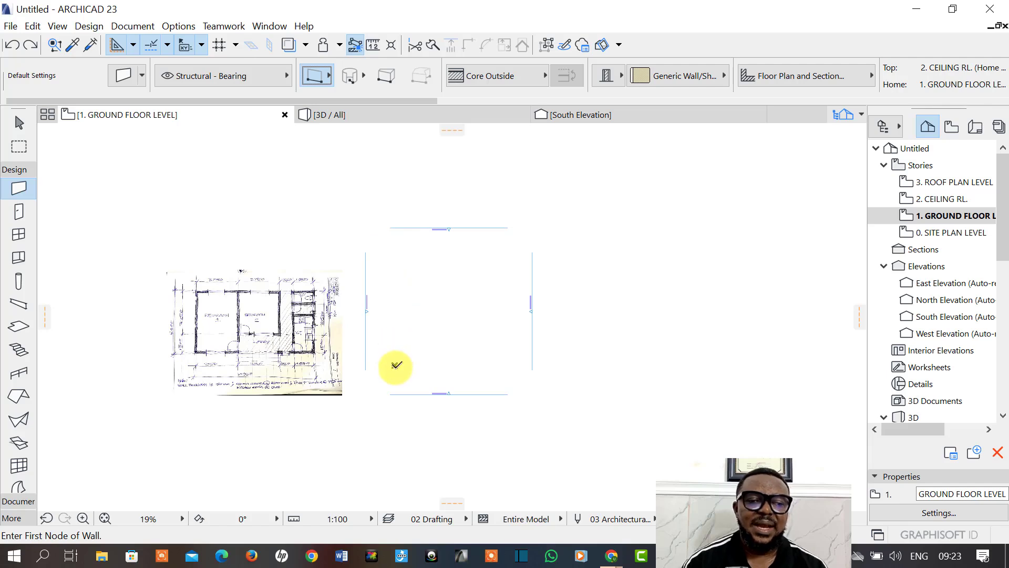
{"action": "left_click", "coordinate": [531, 76]}
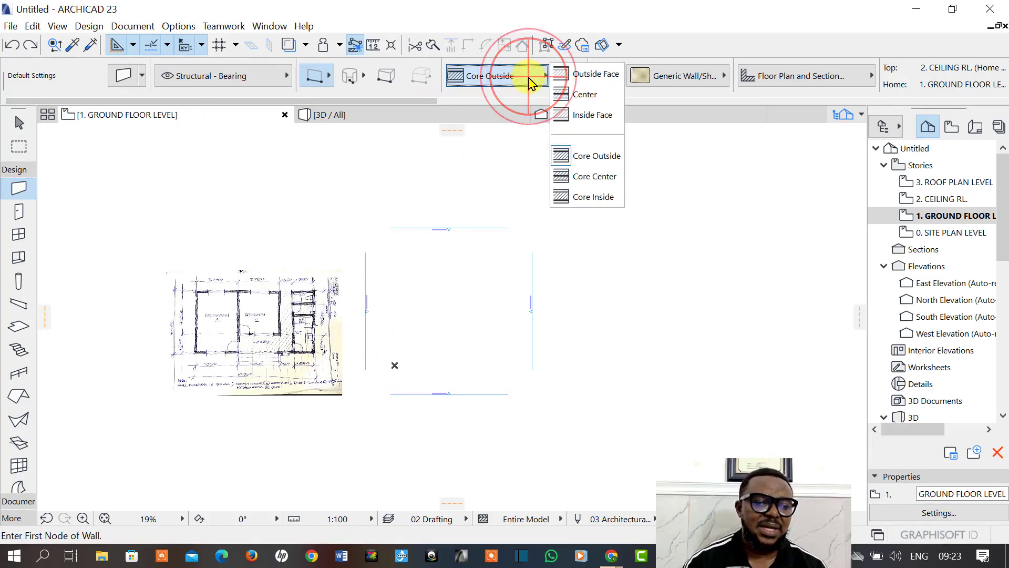
{"action": "left_click", "coordinate": [570, 98]}
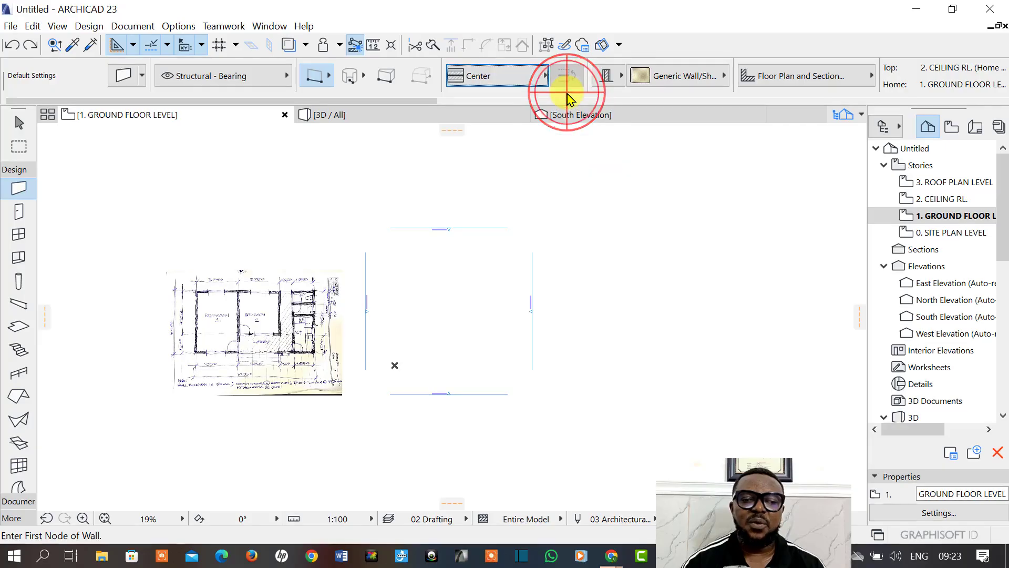
Switch the default wall to the basic GENERIC - STRUCTURAL structure and set its thickness to 150 mm.
{"action": "left_click", "coordinate": [620, 77]}
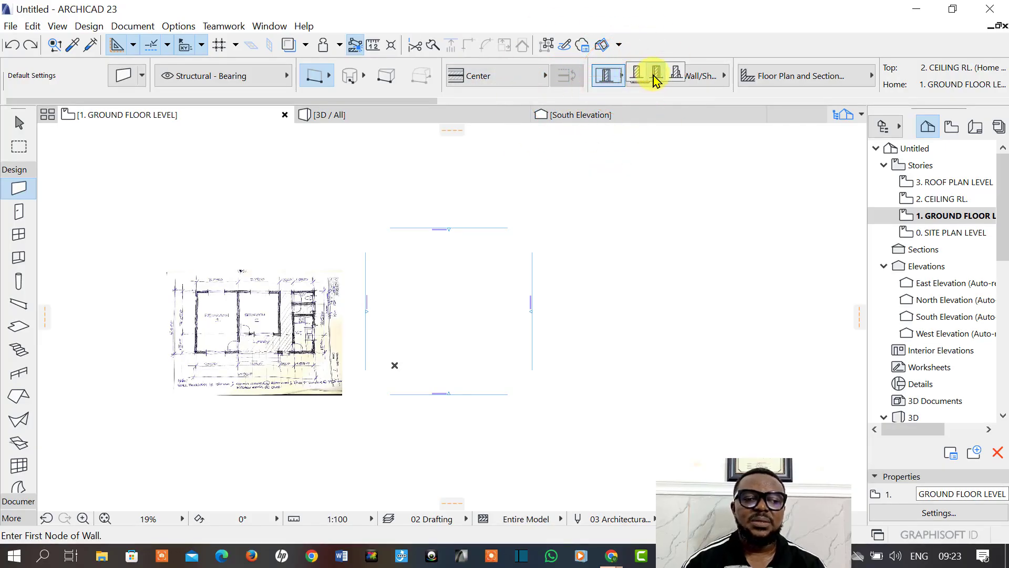
{"action": "left_click", "coordinate": [641, 76]}
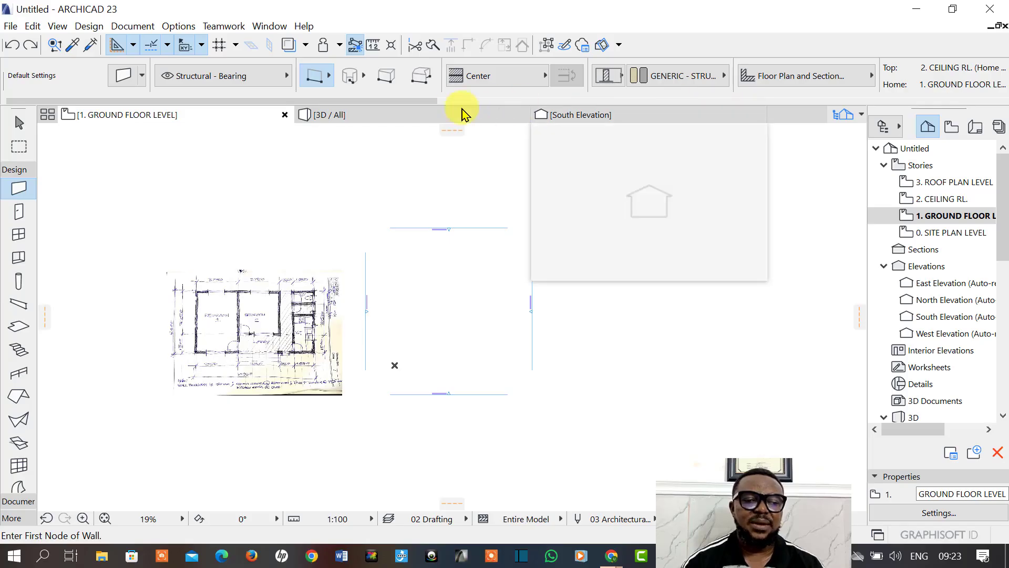
{"action": "left_click", "coordinate": [128, 78]}
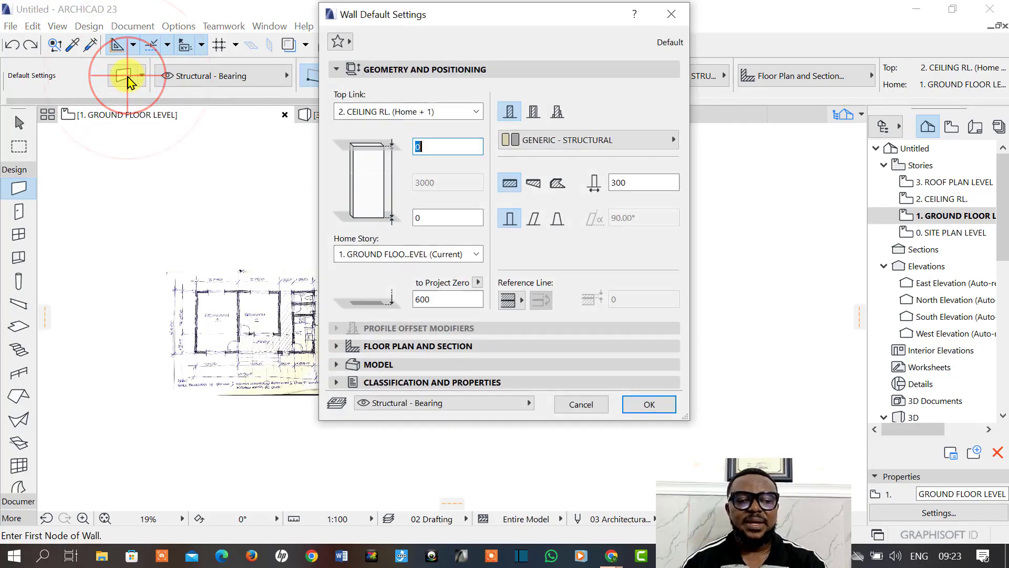
{"action": "double_click", "coordinate": [627, 182]}
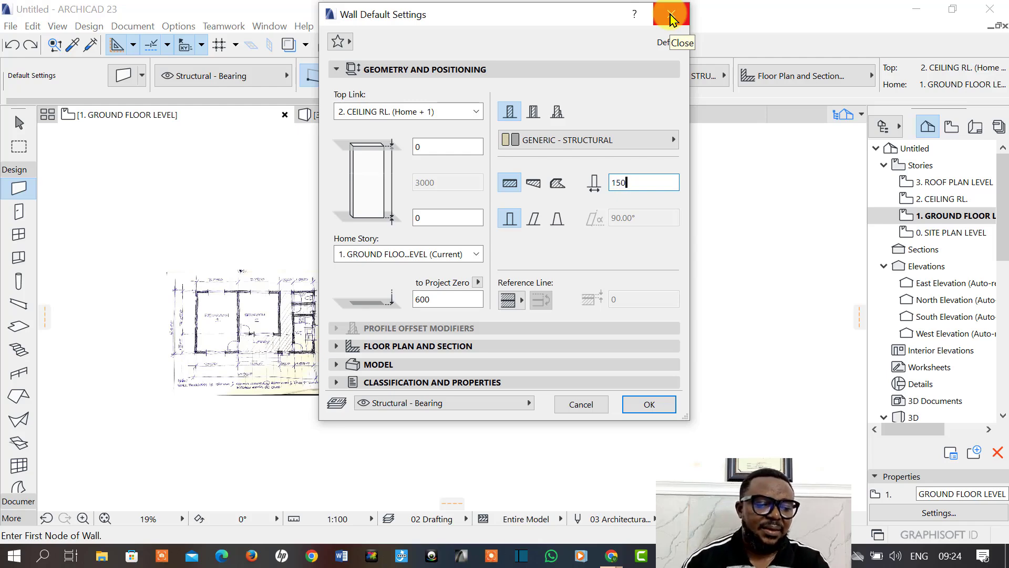
{"action": "left_click", "coordinate": [651, 405]}
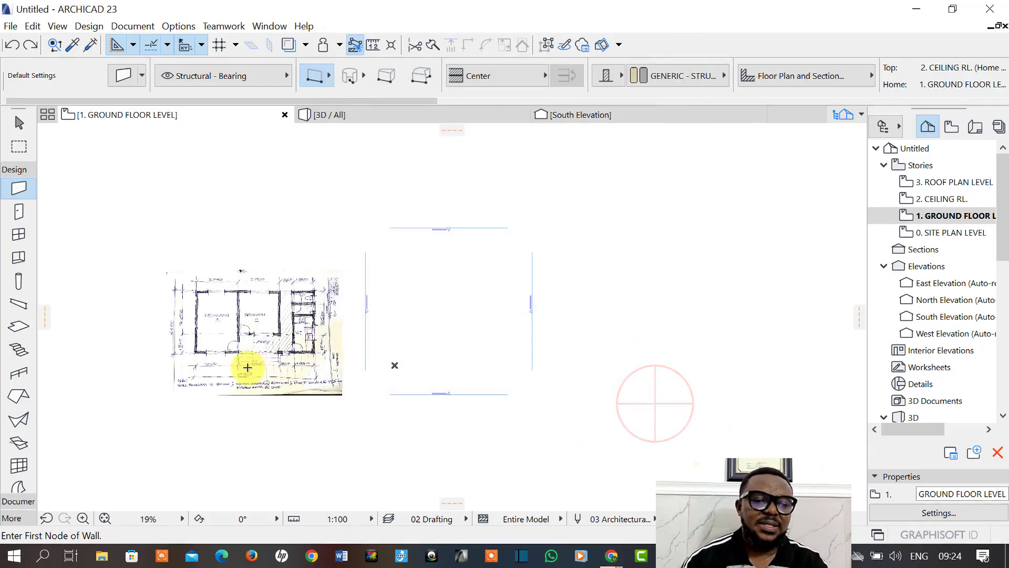
Examine the sketch plan's room dimensions and its notes on wall thickness and door widths.
{"action": "scroll", "coordinate": [249, 368], "scroll_direction": "up", "scroll_amount": 5}
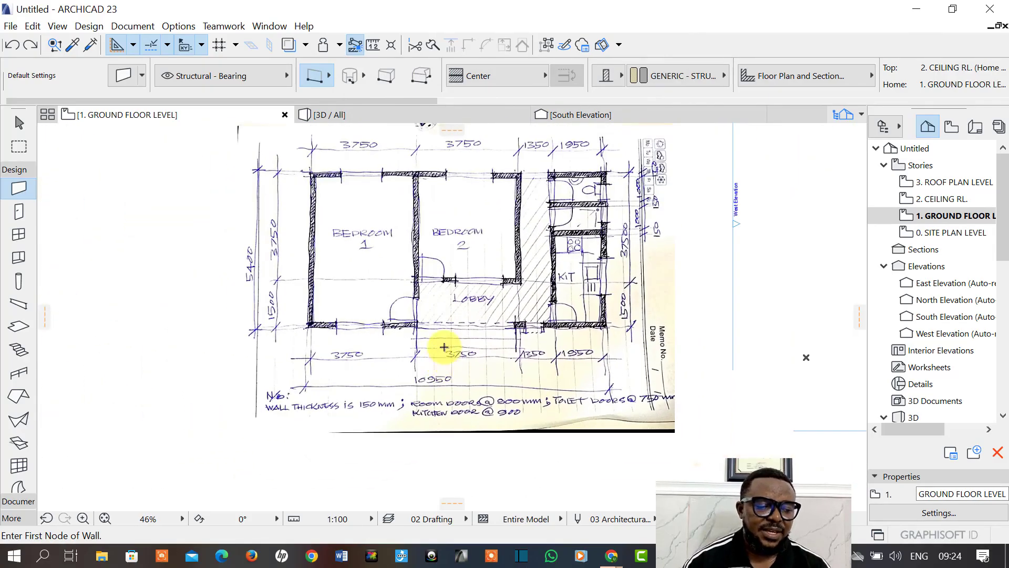
{"action": "middle_click_drag", "start_coordinate": [451, 344], "coordinate": [423, 376]}
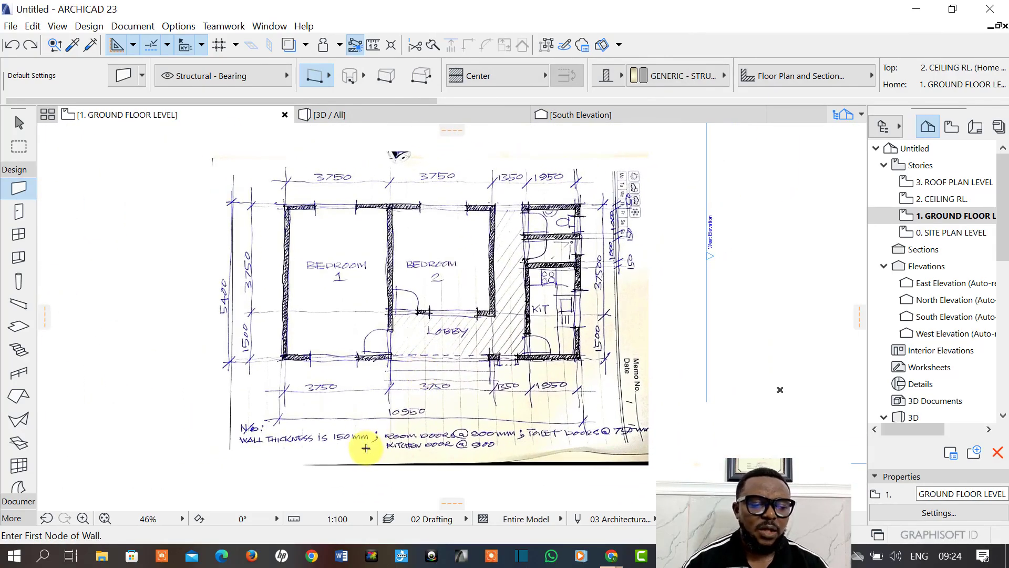
{"action": "scroll", "coordinate": [279, 455], "scroll_direction": "up", "scroll_amount": 1}
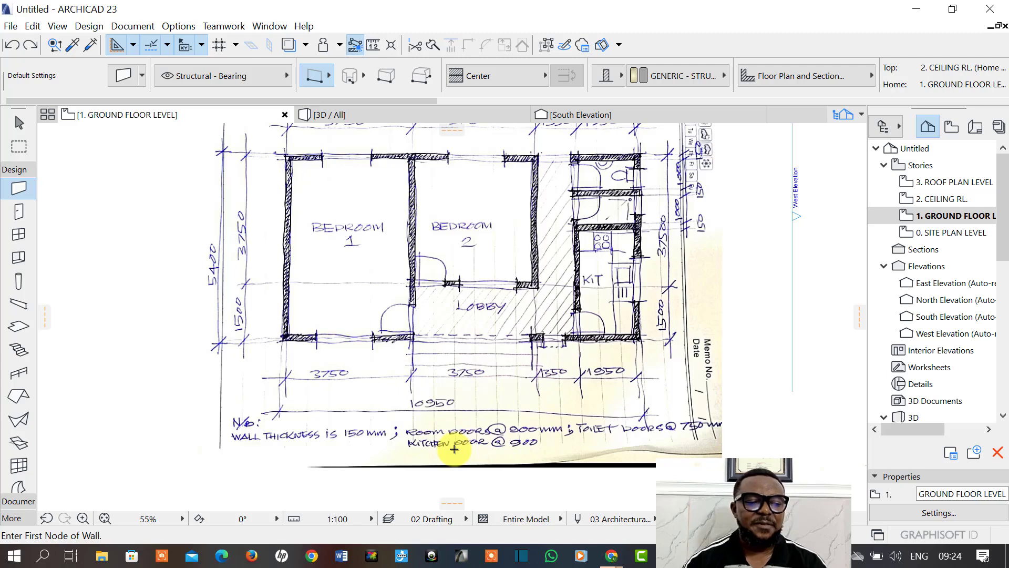
{"action": "middle_click_drag", "start_coordinate": [525, 439], "coordinate": [467, 431]}
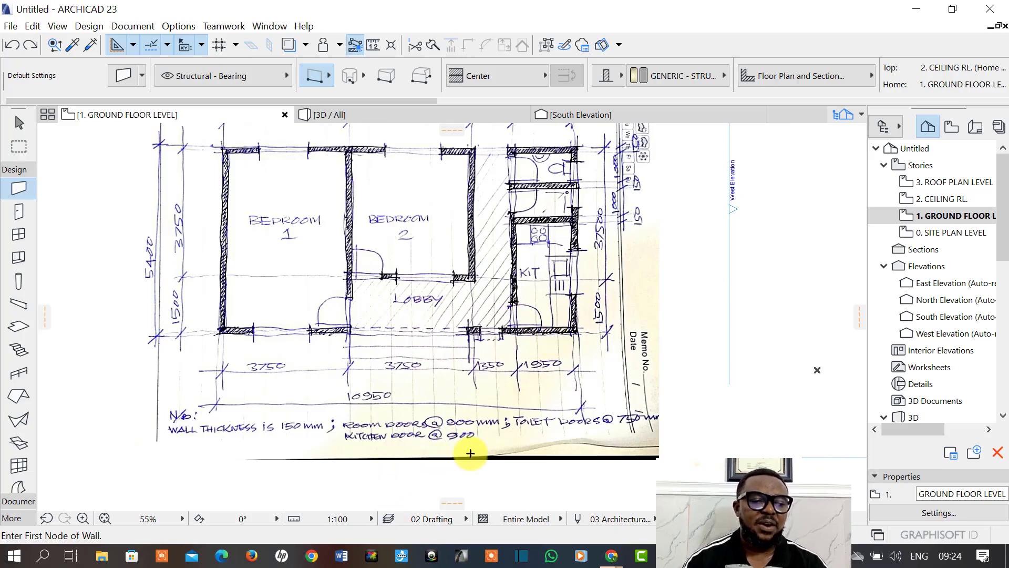
{"action": "scroll", "coordinate": [468, 451], "scroll_direction": "down", "scroll_amount": 2}
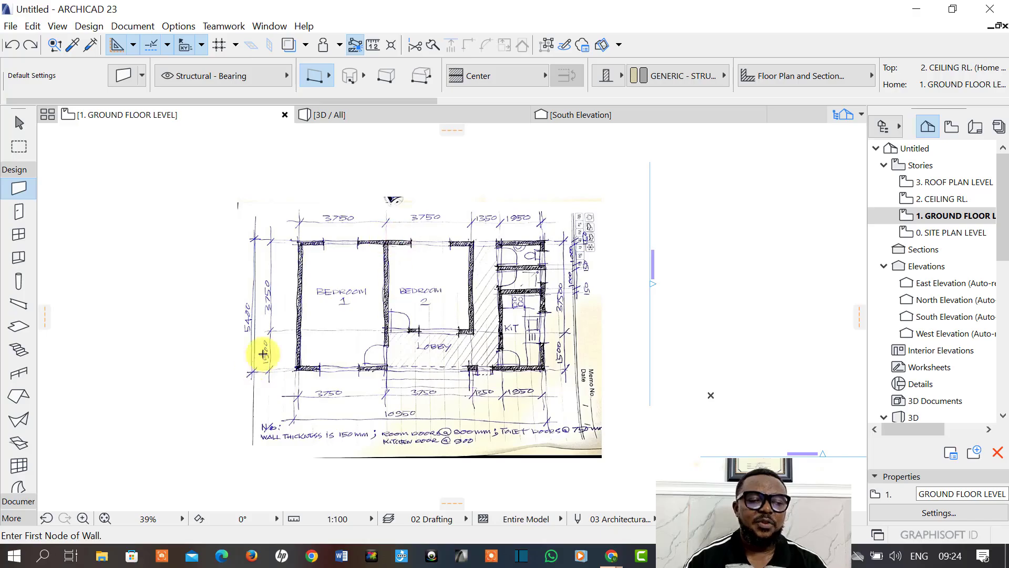
{"action": "middle_click_drag", "start_coordinate": [428, 305], "coordinate": [387, 308]}
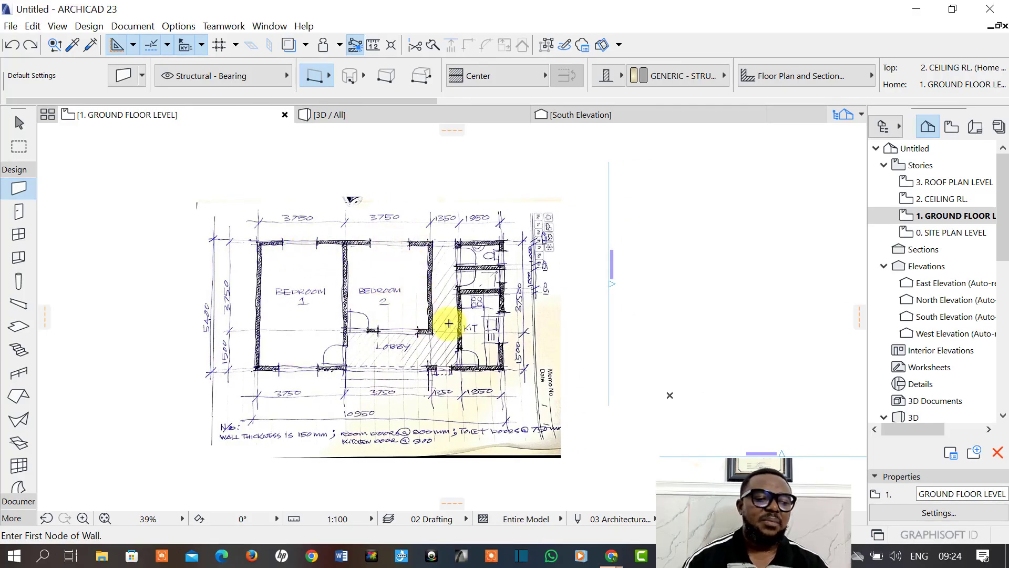
In the default wall settings, set the top link to Not Linked and the wall height to 3300 mm.
{"action": "middle_click_drag", "start_coordinate": [518, 329], "coordinate": [397, 333]}
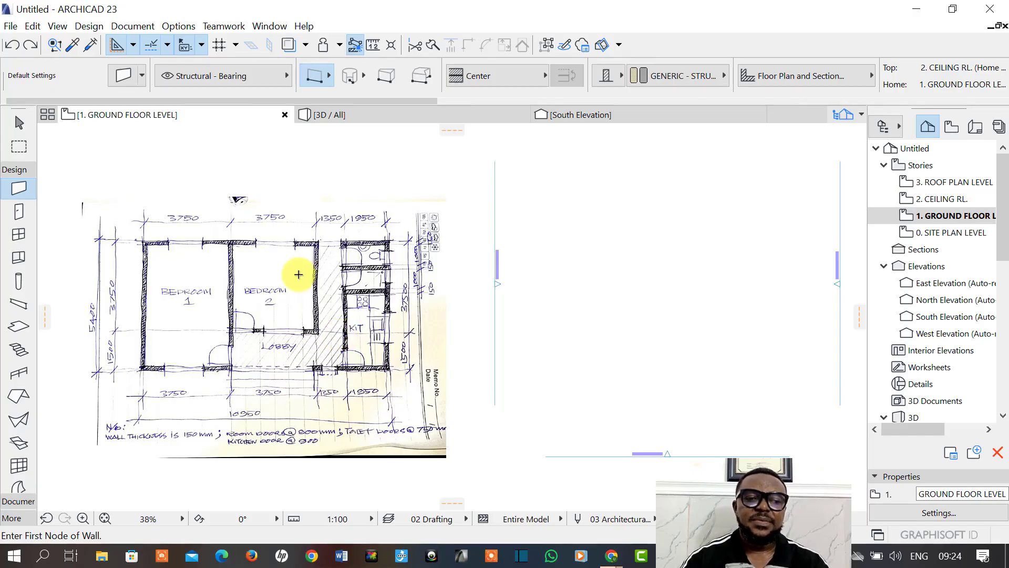
{"action": "scroll", "coordinate": [321, 278], "scroll_direction": "down", "scroll_amount": 2}
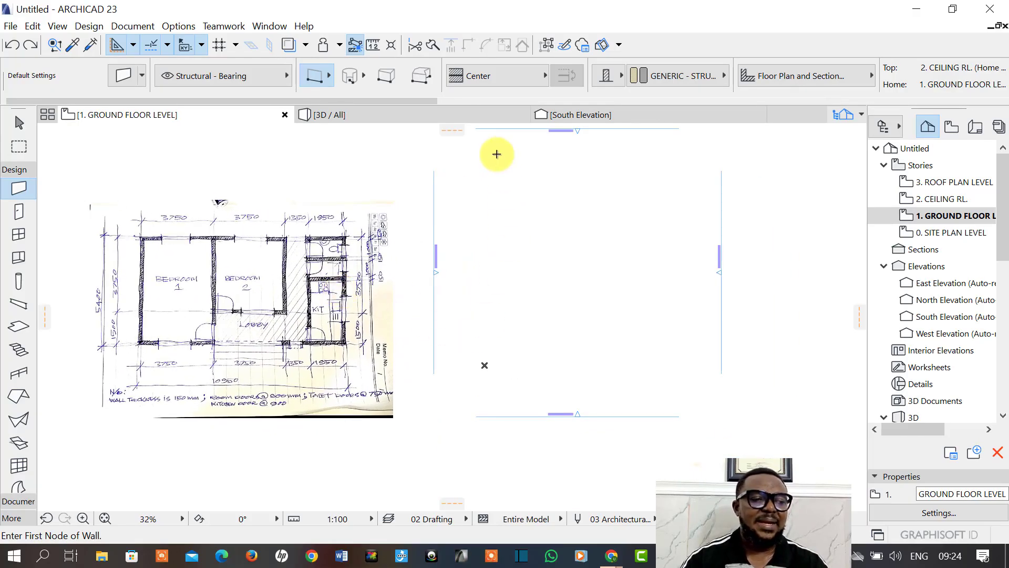
{"action": "left_click", "coordinate": [121, 78]}
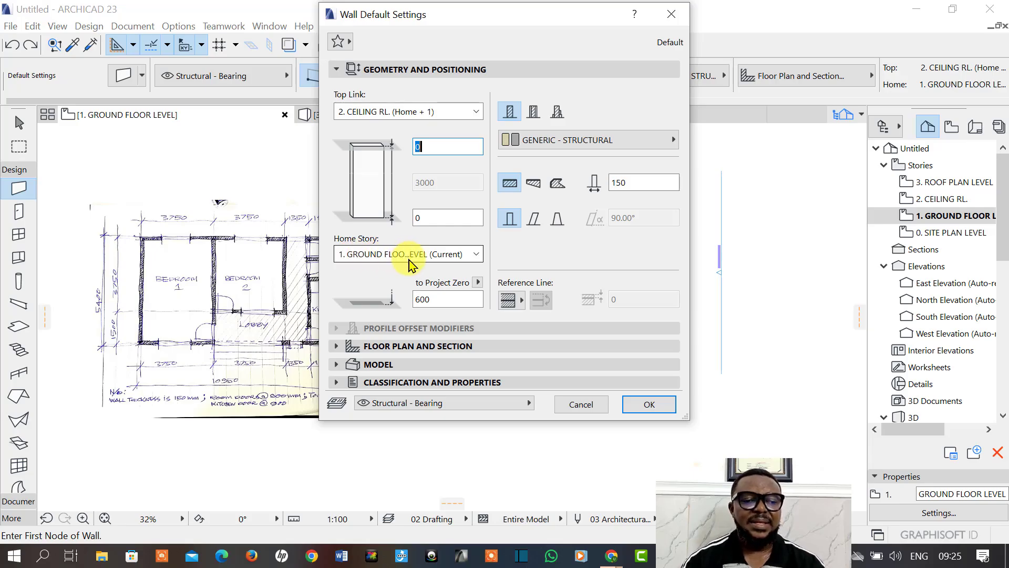
{"action": "left_click", "coordinate": [421, 217]}
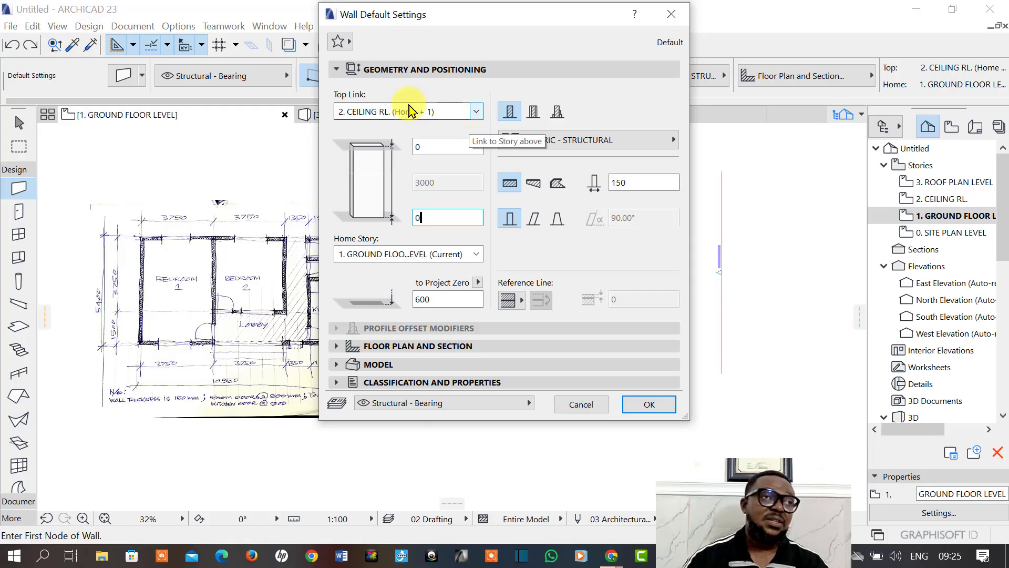
{"action": "left_click", "coordinate": [477, 112]}
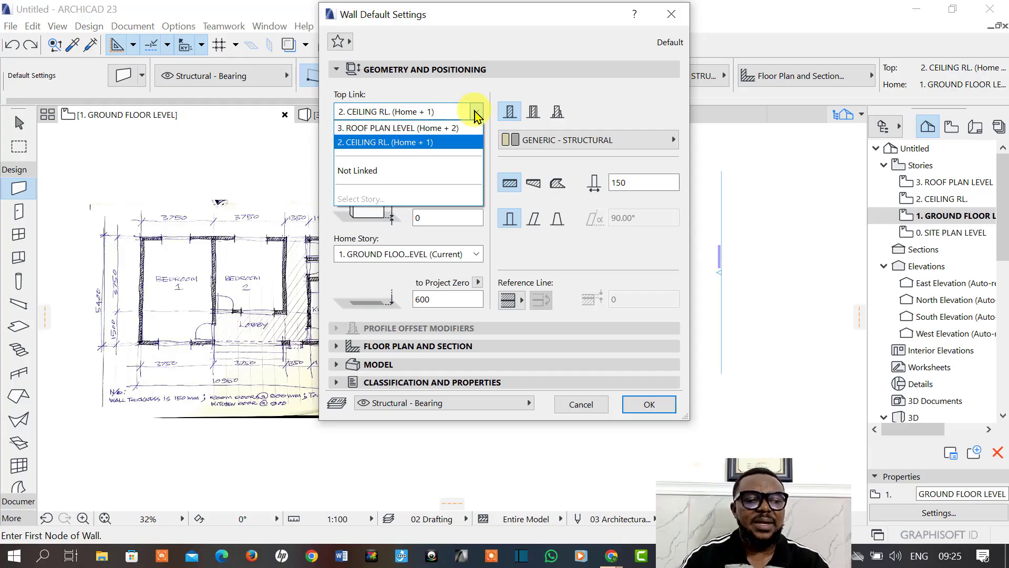
{"action": "left_click", "coordinate": [375, 167]}
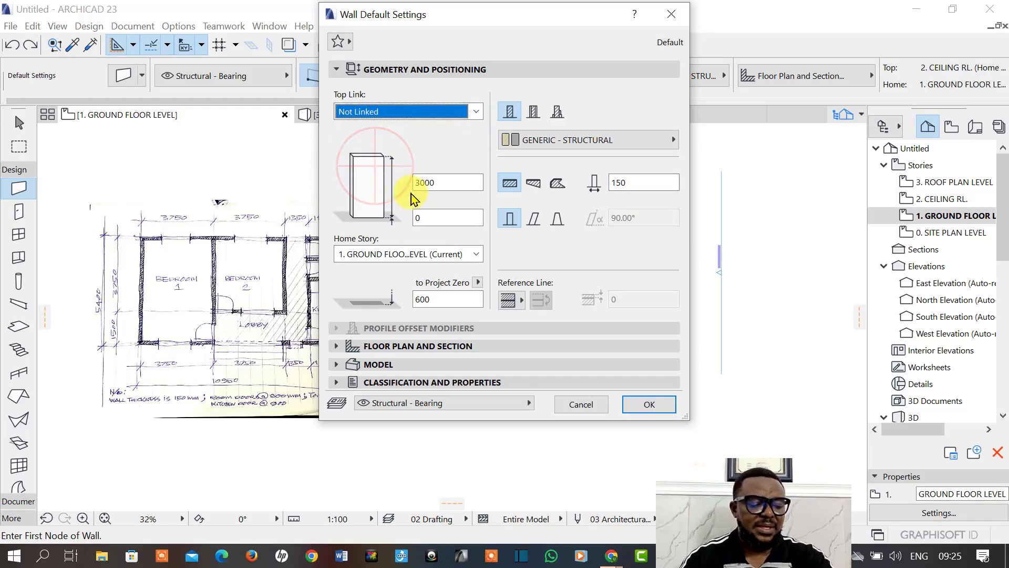
{"action": "double_click", "coordinate": [448, 183]}
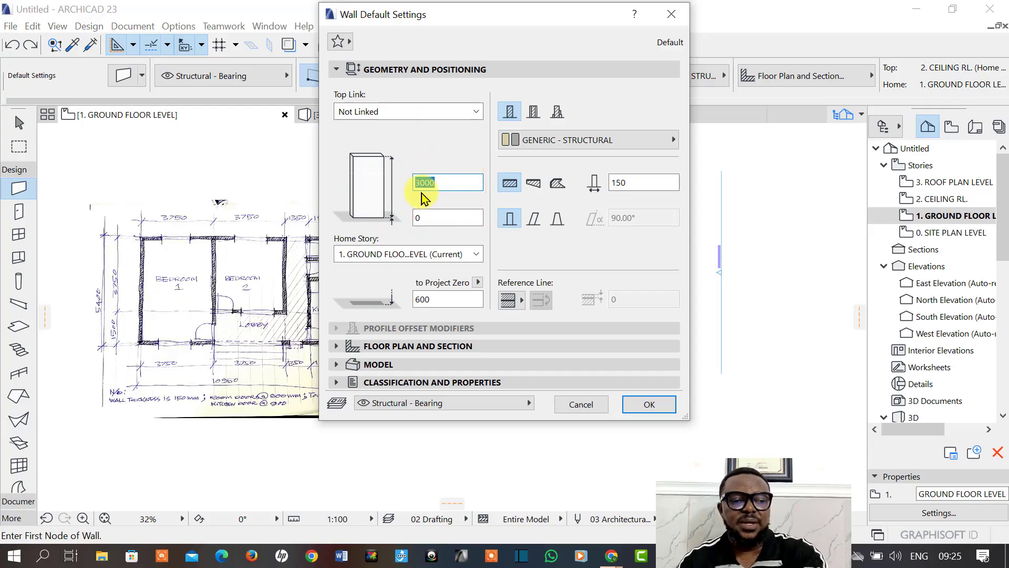
{"action": "type", "text": "3300"}
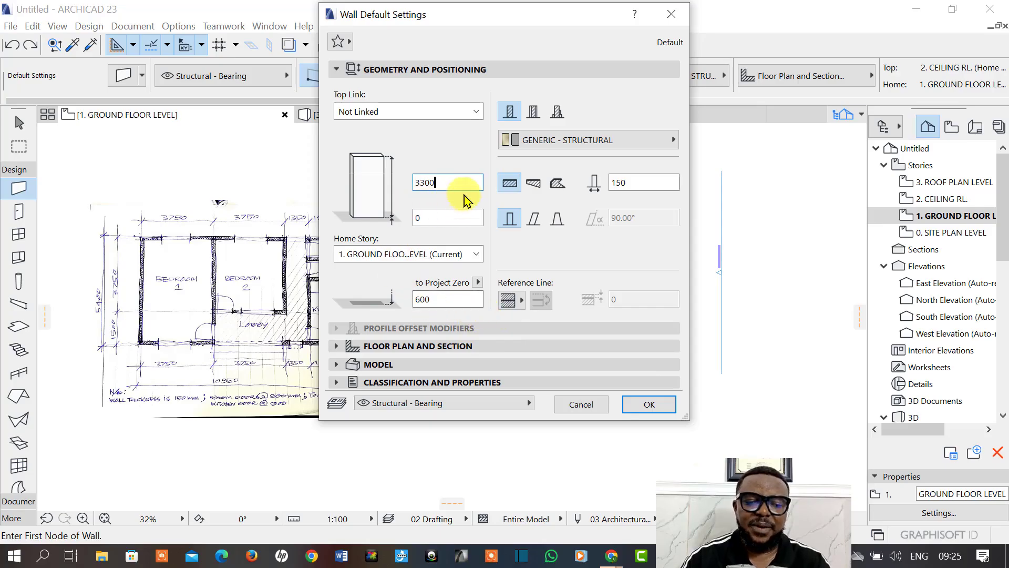
Set the default wall's floor plan display to Home Story Only, Projected, with its projection shown To Floor Plan Range.
{"action": "left_click", "coordinate": [416, 346]}
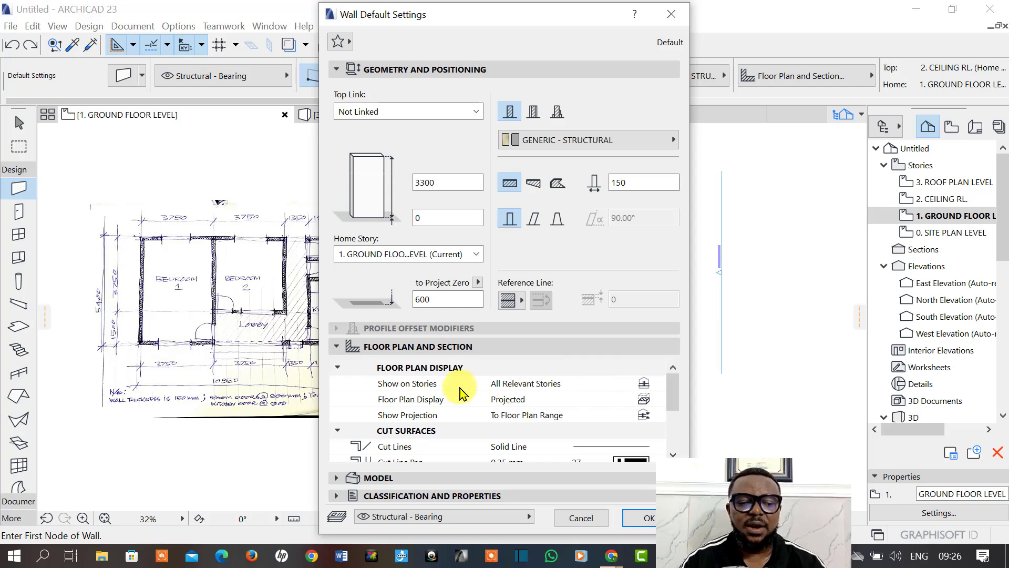
{"action": "left_click", "coordinate": [507, 384]}
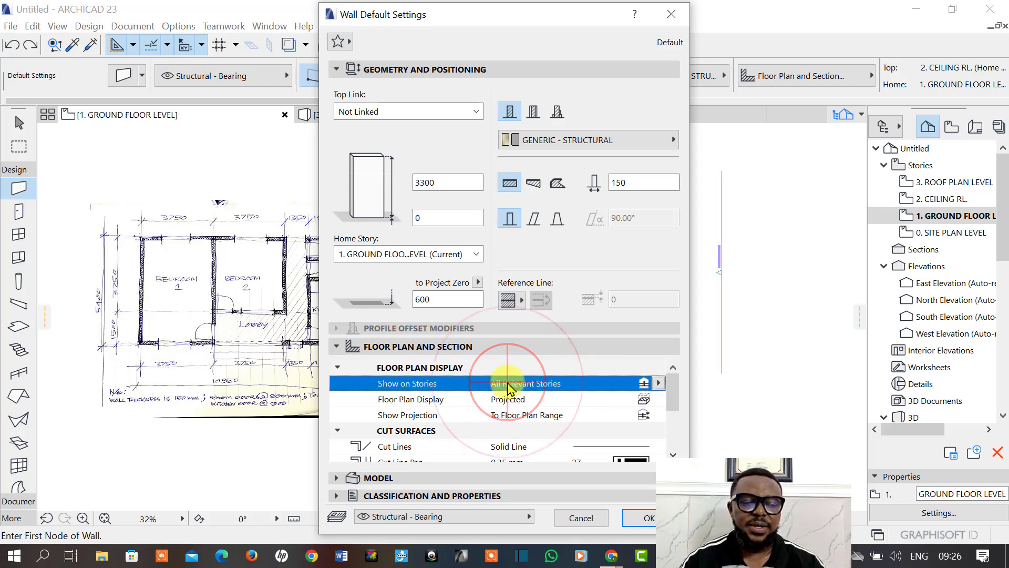
{"action": "left_click", "coordinate": [659, 383]}
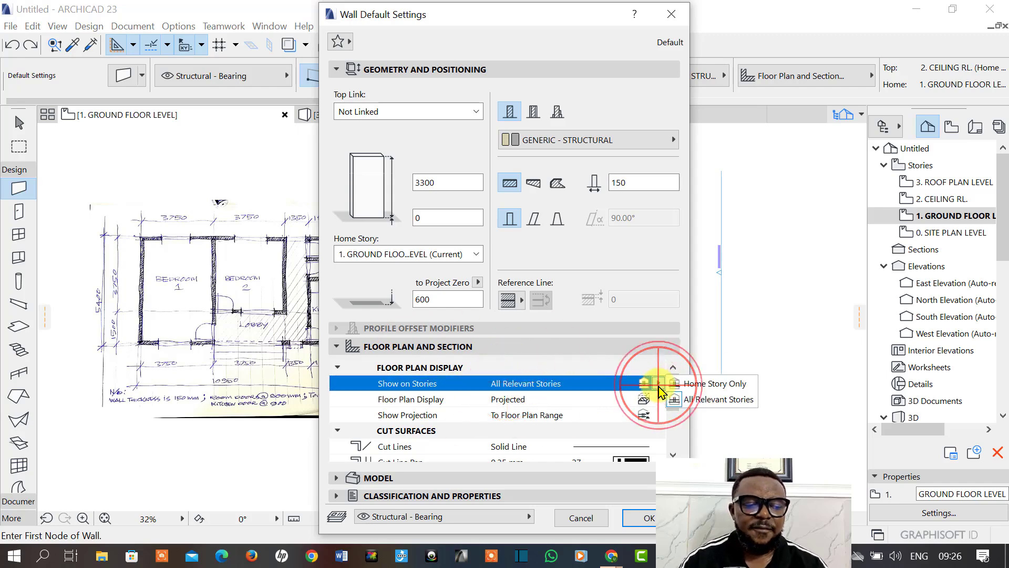
{"action": "left_click", "coordinate": [693, 385]}
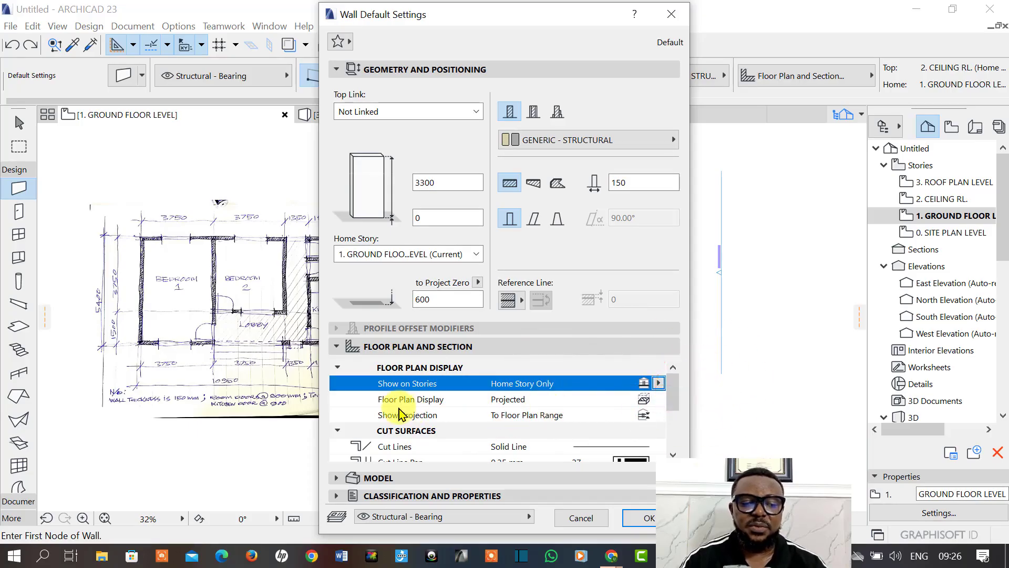
{"action": "left_click", "coordinate": [499, 401]}
{"action": "left_click", "coordinate": [658, 399]}
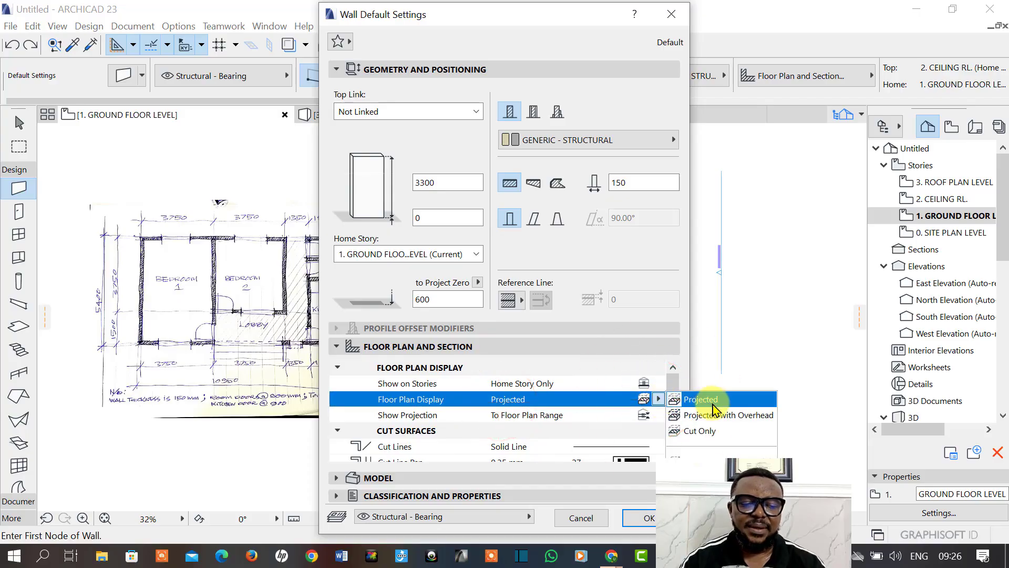
{"action": "left_click", "coordinate": [704, 403]}
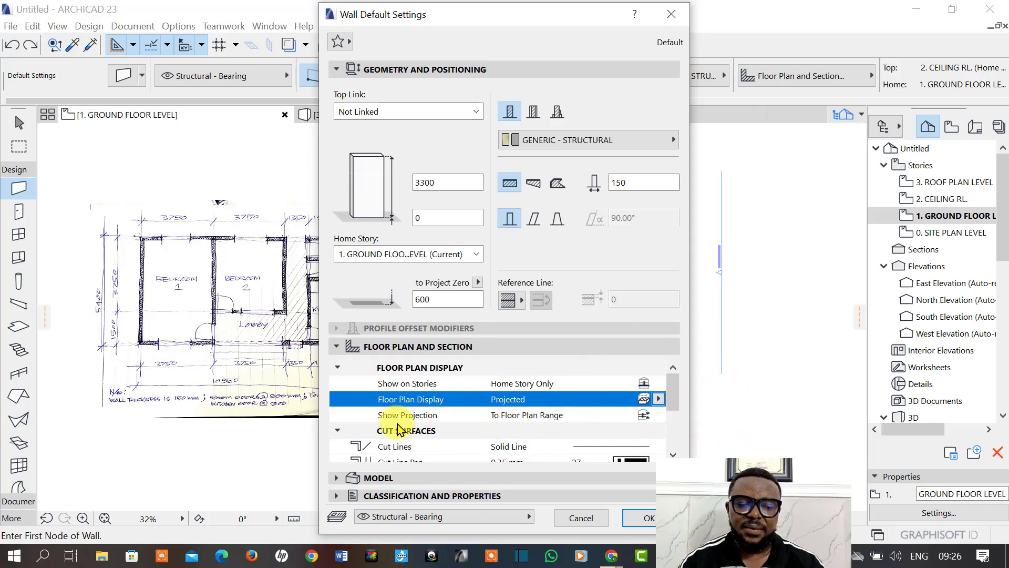
{"action": "left_click", "coordinate": [497, 418]}
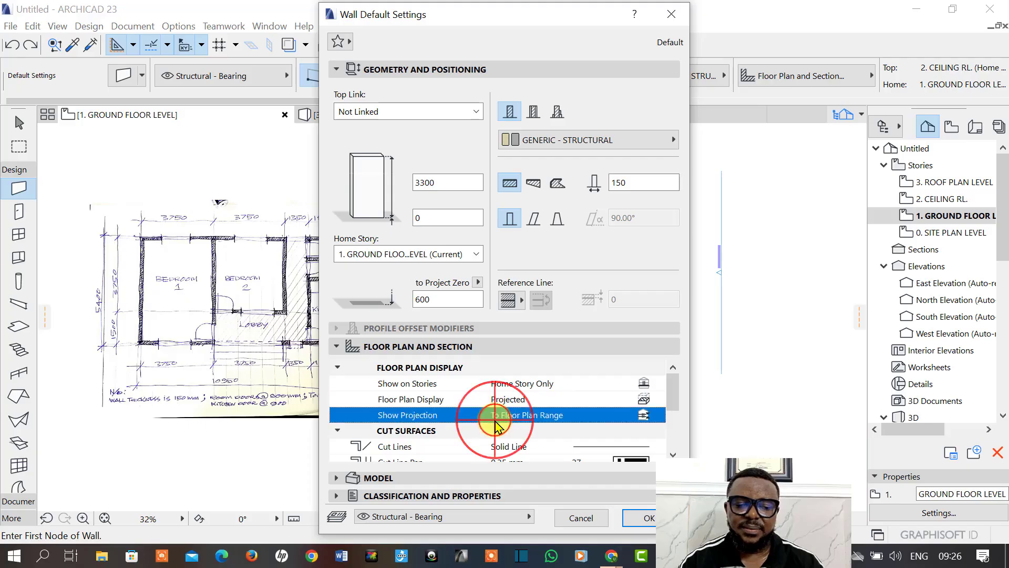
{"action": "left_click", "coordinate": [659, 415]}
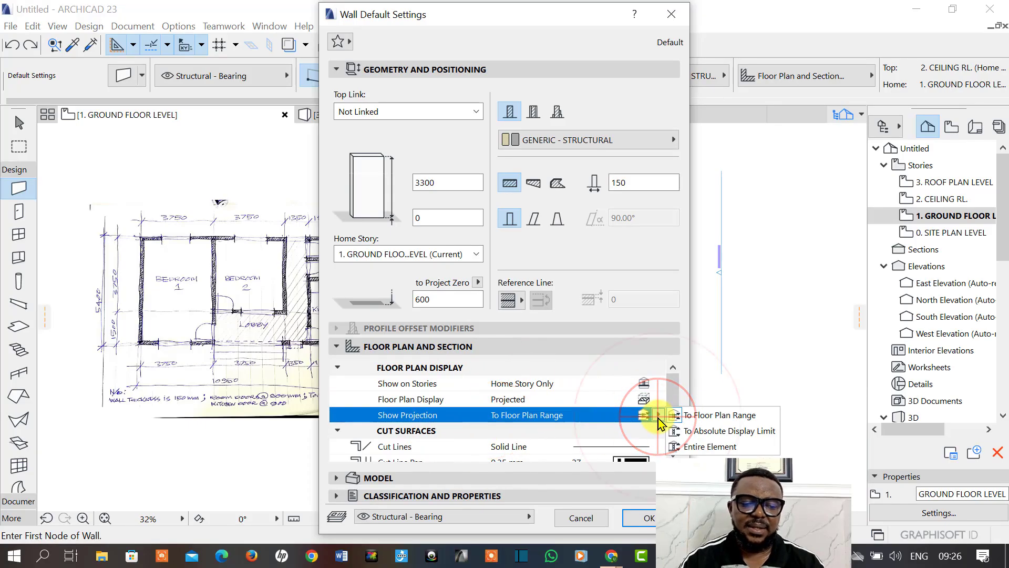
{"action": "left_click", "coordinate": [658, 417]}
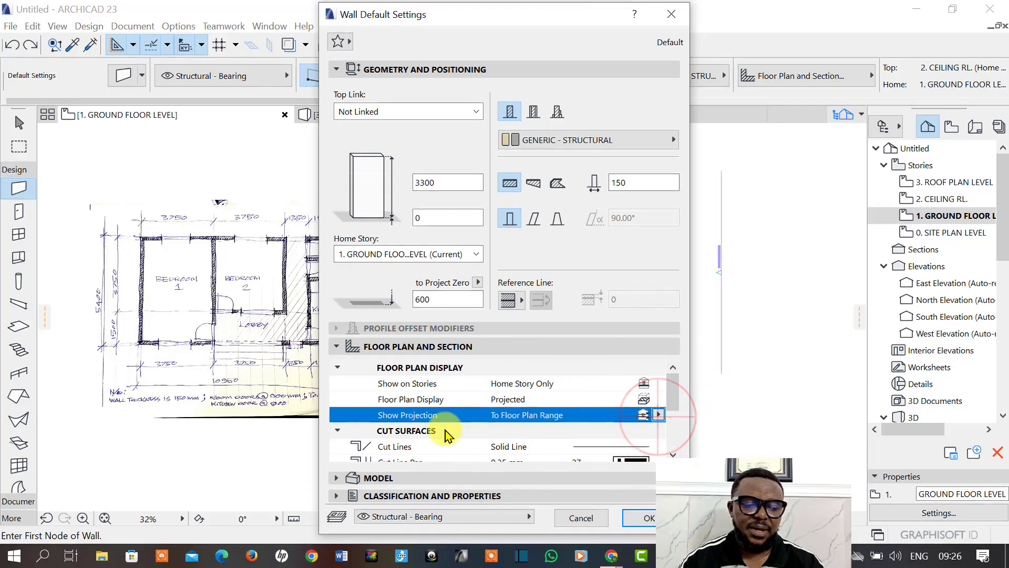
{"action": "left_click_drag", "start_coordinate": [674, 394], "coordinate": [675, 423]}
Enable all three surface overrides in the default wall's model settings.
{"action": "left_click", "coordinate": [399, 476]}
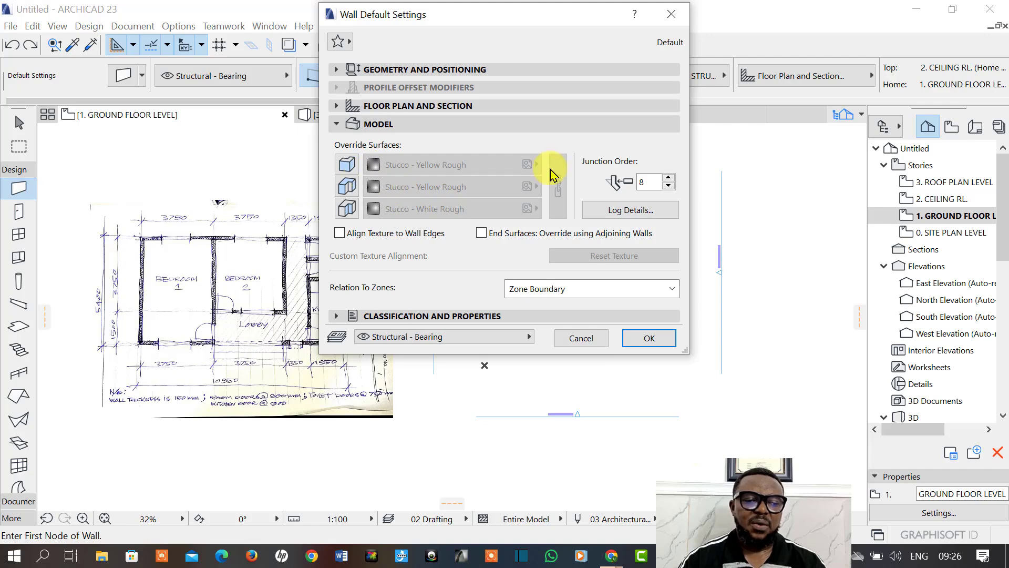
{"action": "left_click", "coordinate": [346, 165]}
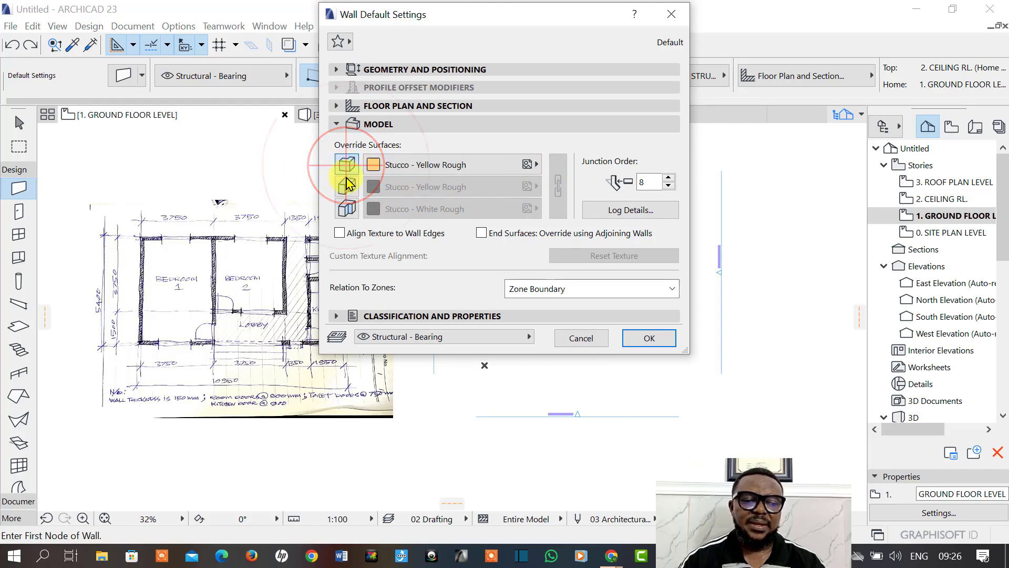
{"action": "left_click", "coordinate": [346, 187]}
{"action": "left_click", "coordinate": [346, 208]}
Link the three override surfaces, set them to Paint - Sand Beige, and accept the default wall settings.
{"action": "left_click", "coordinate": [559, 184]}
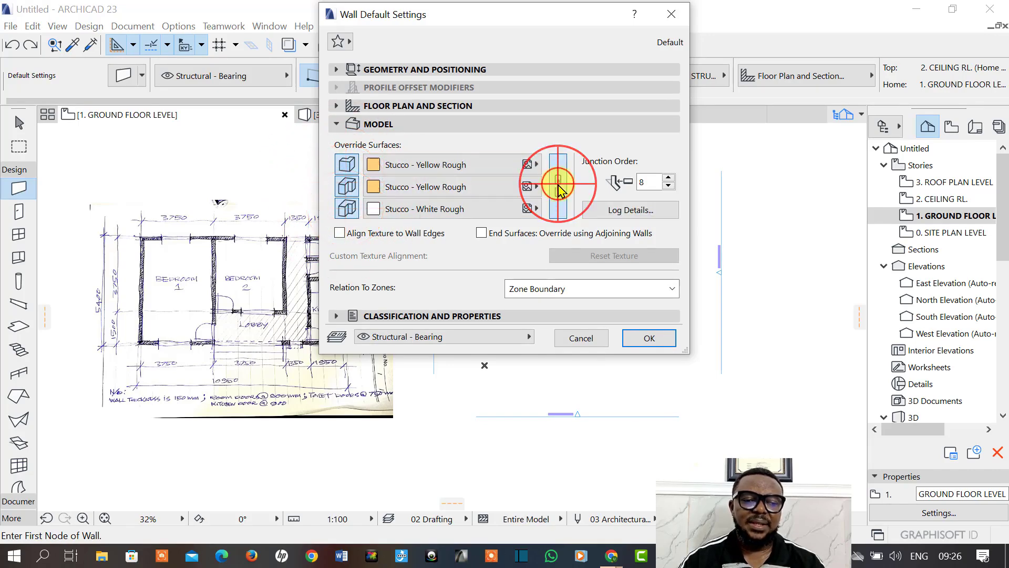
{"action": "left_click", "coordinate": [534, 164]}
{"action": "left_click", "coordinate": [553, 164]}
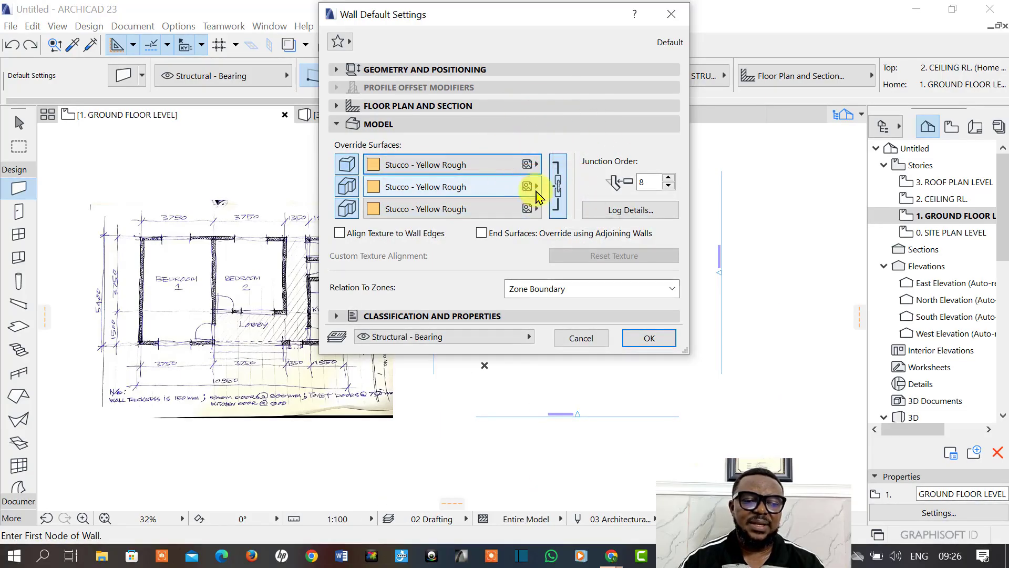
{"action": "left_click", "coordinate": [557, 195]}
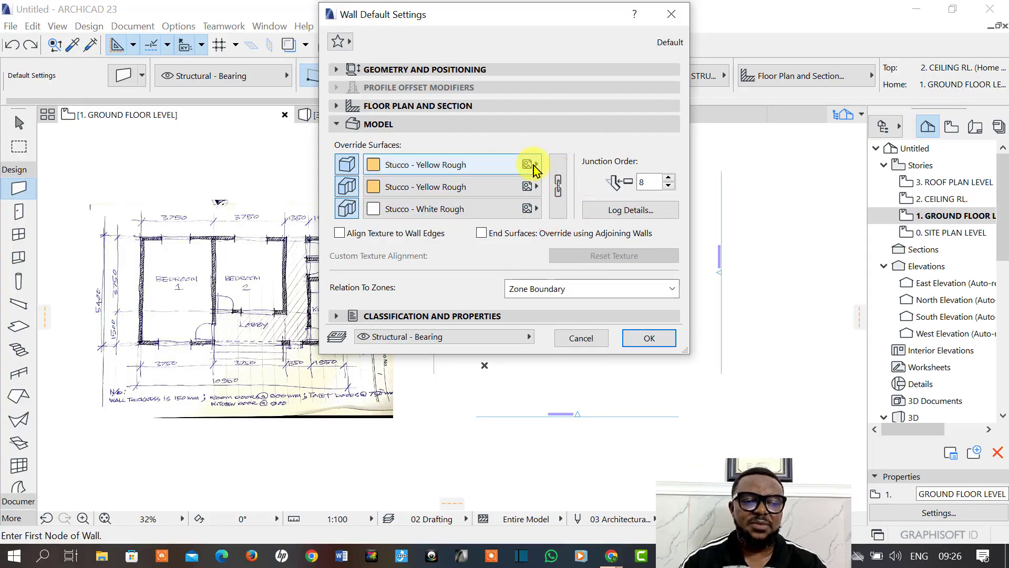
{"action": "left_click", "coordinate": [557, 187]}
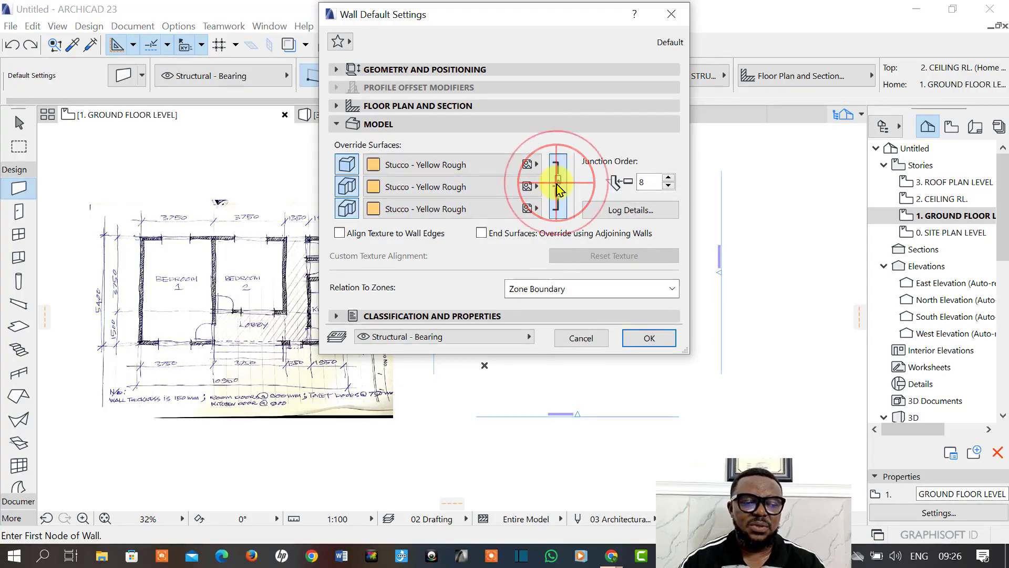
{"action": "left_click", "coordinate": [535, 165]}
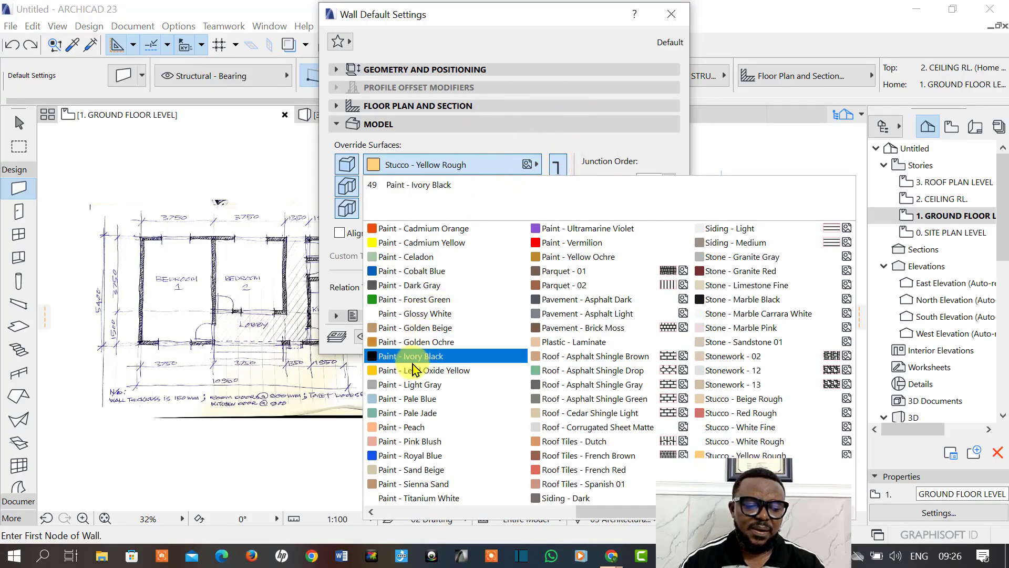
{"action": "left_click", "coordinate": [438, 475]}
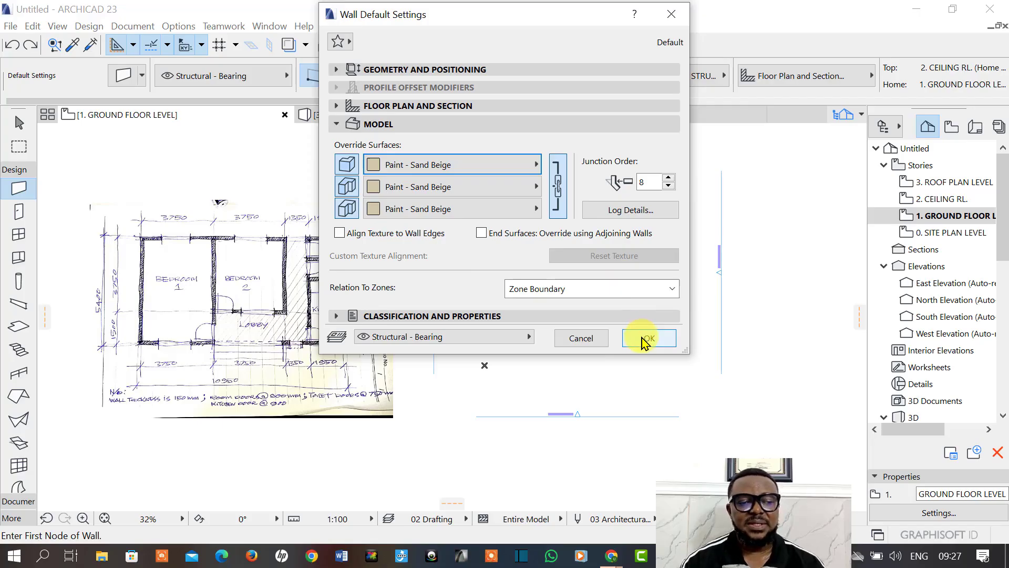
{"action": "left_click", "coordinate": [465, 317]}
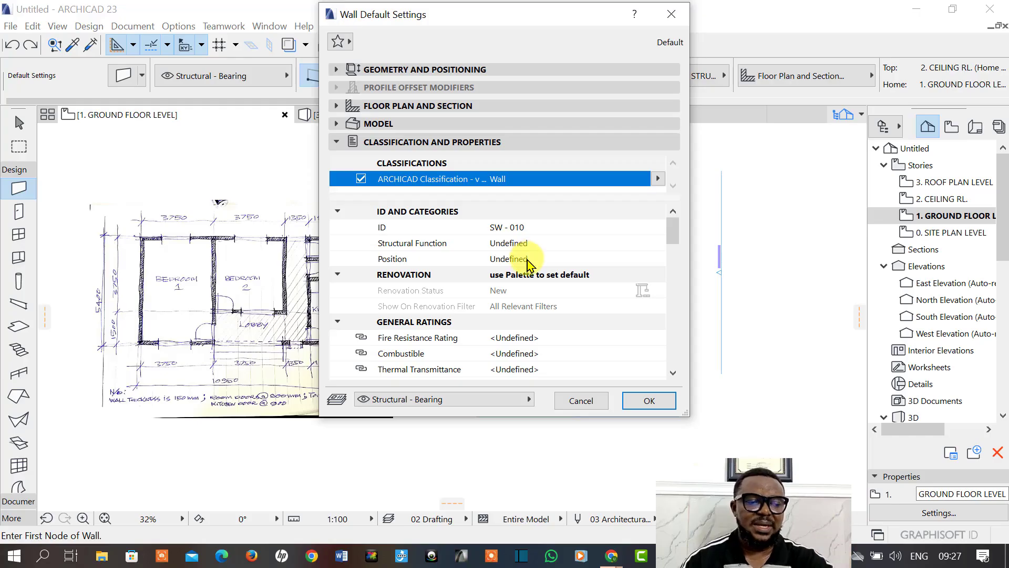
{"action": "left_click", "coordinate": [648, 402]}
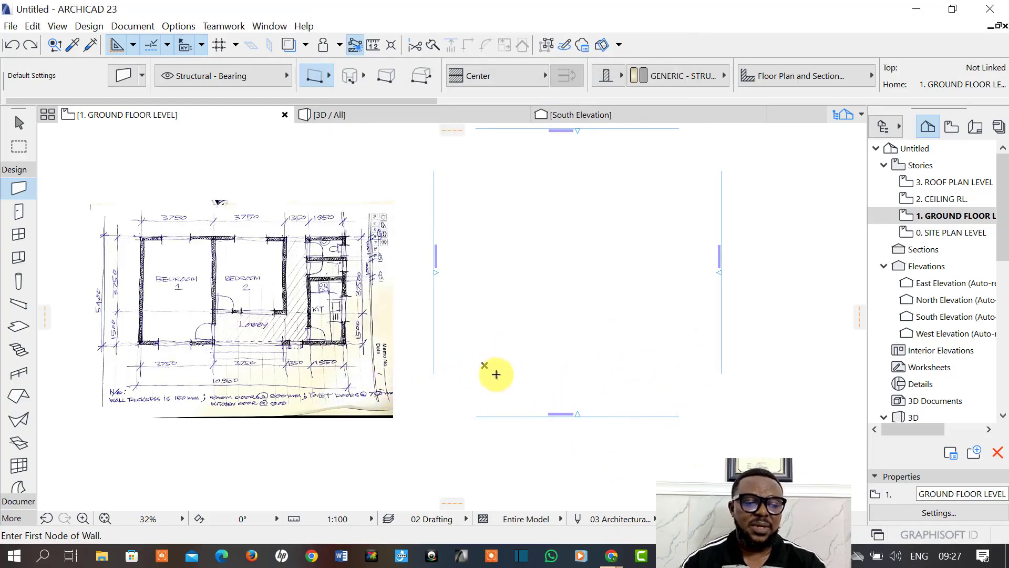
{"action": "left_click", "coordinate": [485, 365]}
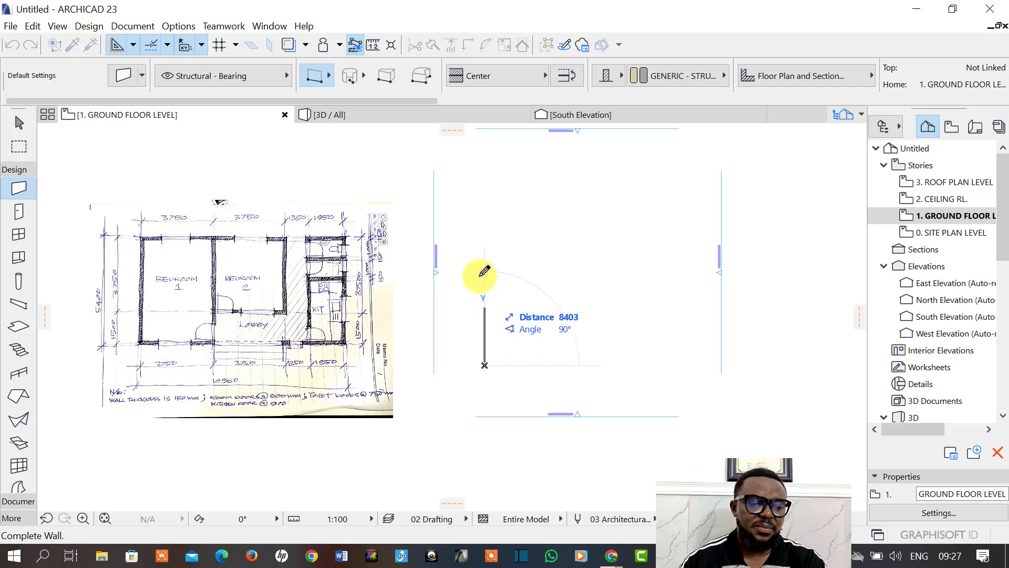
{"action": "scroll", "coordinate": [488, 313], "scroll_direction": "up", "scroll_amount": 2}
{"action": "scroll", "coordinate": [488, 311], "scroll_direction": "down", "scroll_amount": 3}
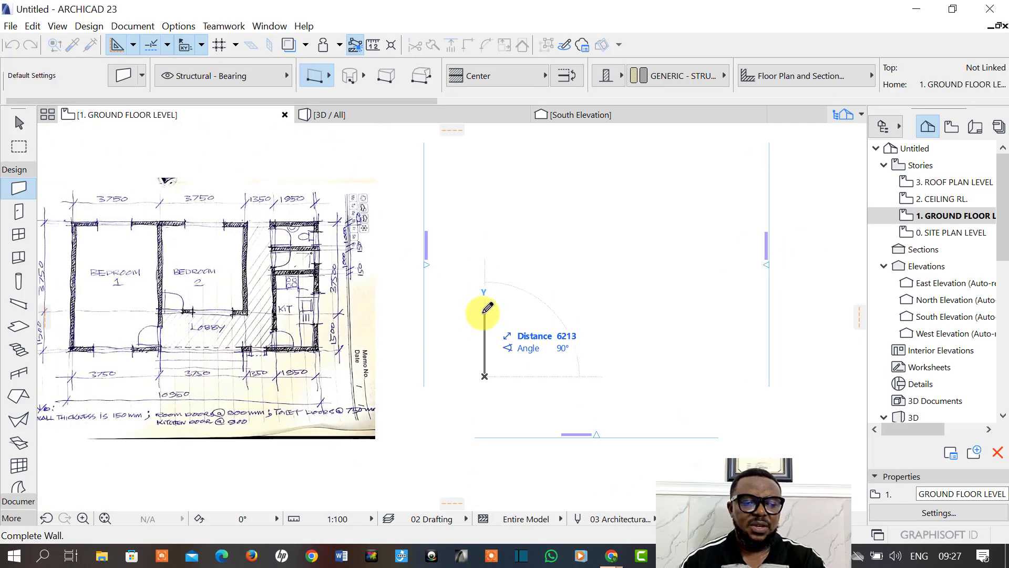
{"action": "scroll", "coordinate": [488, 309], "scroll_direction": "down", "scroll_amount": 2}
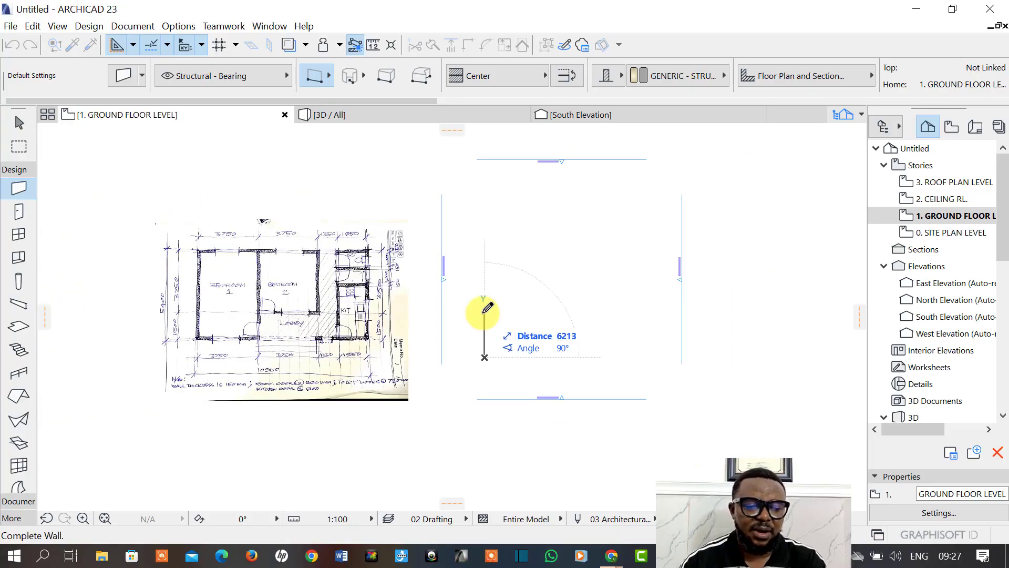
{"action": "key", "text": "Escape"}
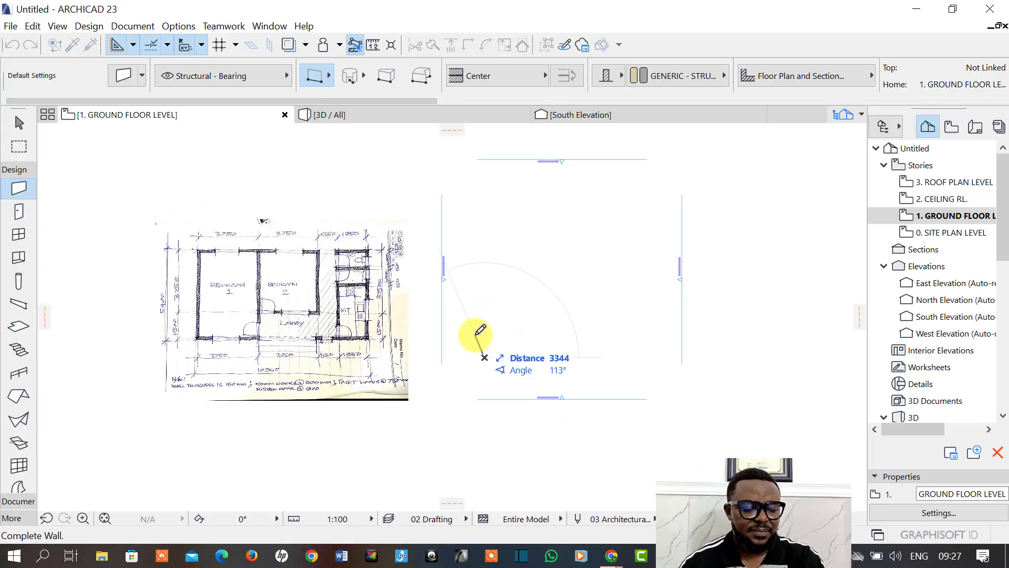
{"action": "key", "text": "Escape"}
Move the sketch plan image horizontally so it sits closer to the drawing area between the elevation markers.
{"action": "scroll", "coordinate": [483, 348], "scroll_direction": "up", "scroll_amount": 3}
{"action": "scroll", "coordinate": [482, 348], "scroll_direction": "down", "scroll_amount": 3}
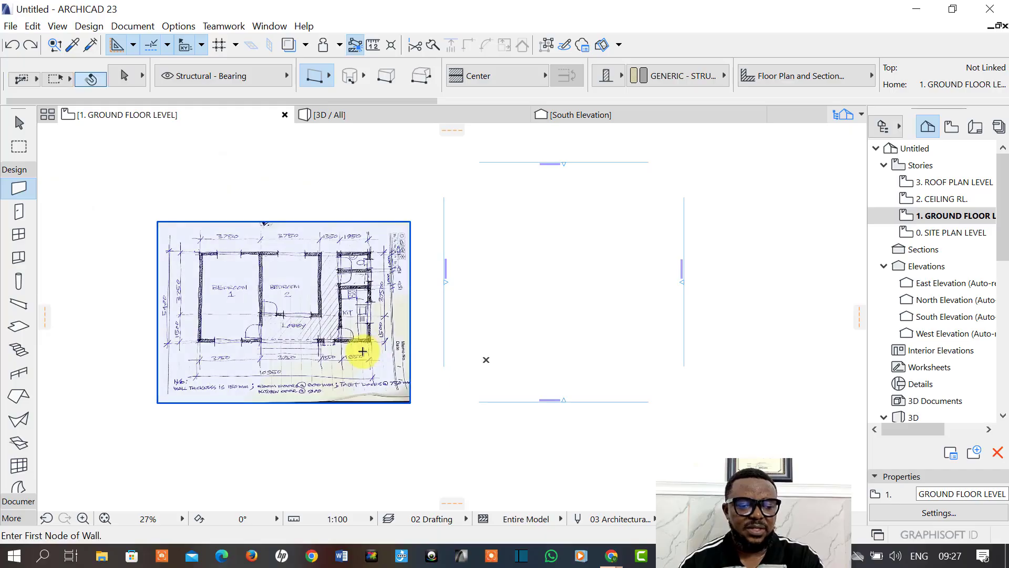
{"action": "left_click", "coordinate": [368, 351], "text": "shift"}
{"action": "key", "text": "ctrl+d"}
{"action": "left_click", "coordinate": [337, 357]}
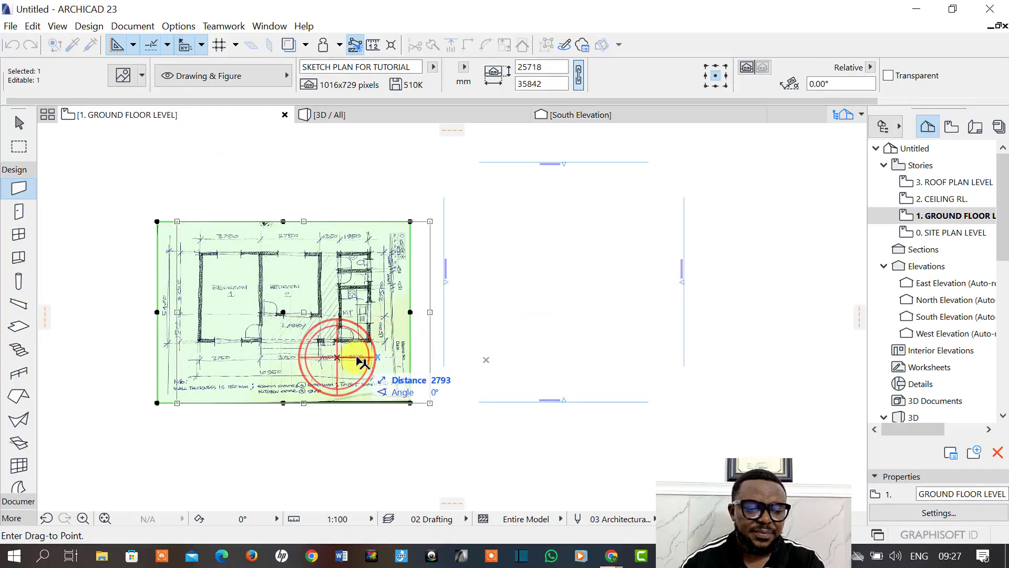
{"action": "left_click", "coordinate": [363, 358]}
{"action": "left_click", "coordinate": [482, 334]}
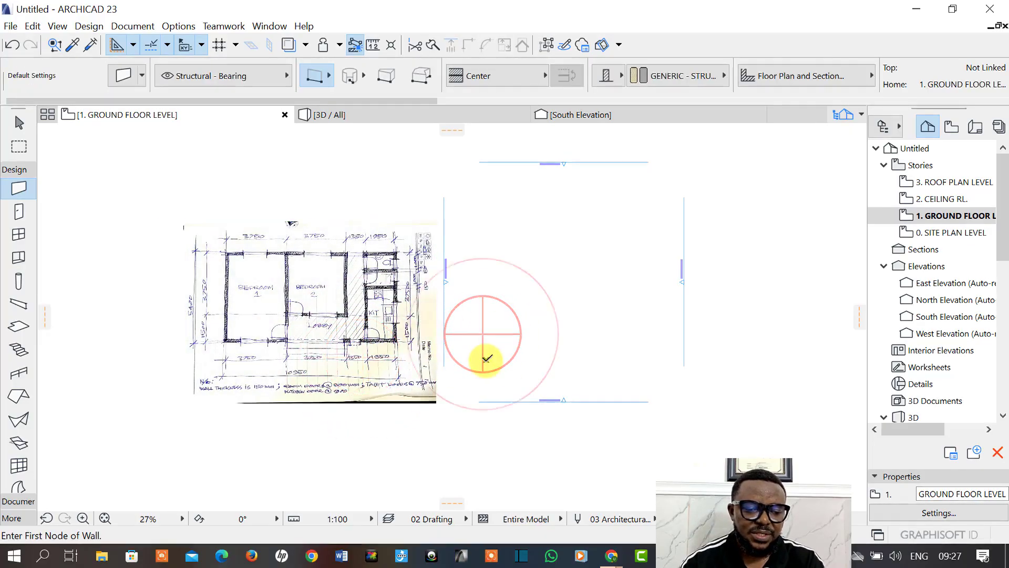
{"action": "scroll", "coordinate": [483, 354], "scroll_direction": "up", "scroll_amount": 1}
{"action": "scroll", "coordinate": [487, 358], "scroll_direction": "down", "scroll_amount": 1}
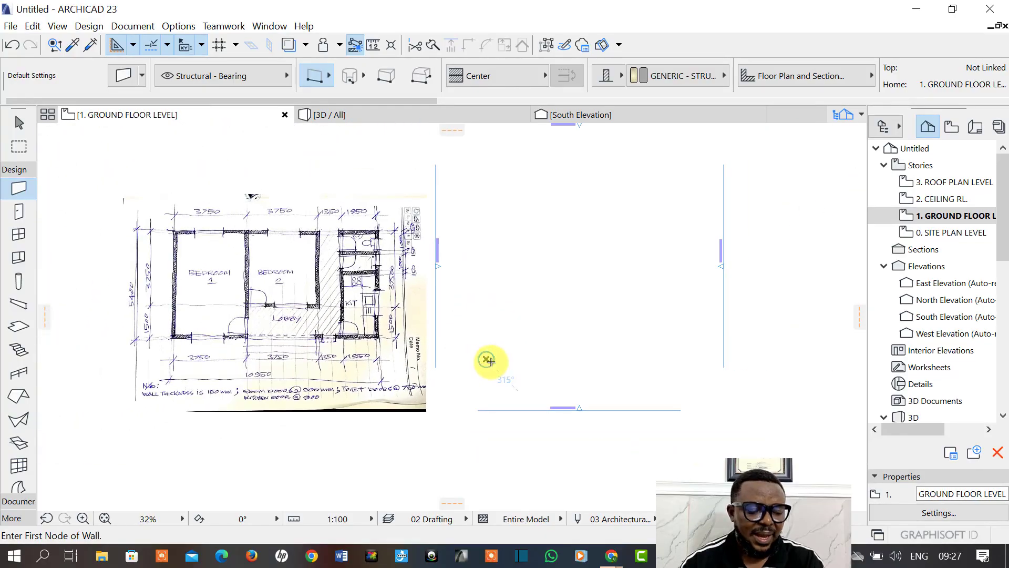
Draw a vertical wall 5400 mm long upward from a point near the lower-left corner of the area between the elevation markers.
{"action": "left_click", "coordinate": [486, 358]}
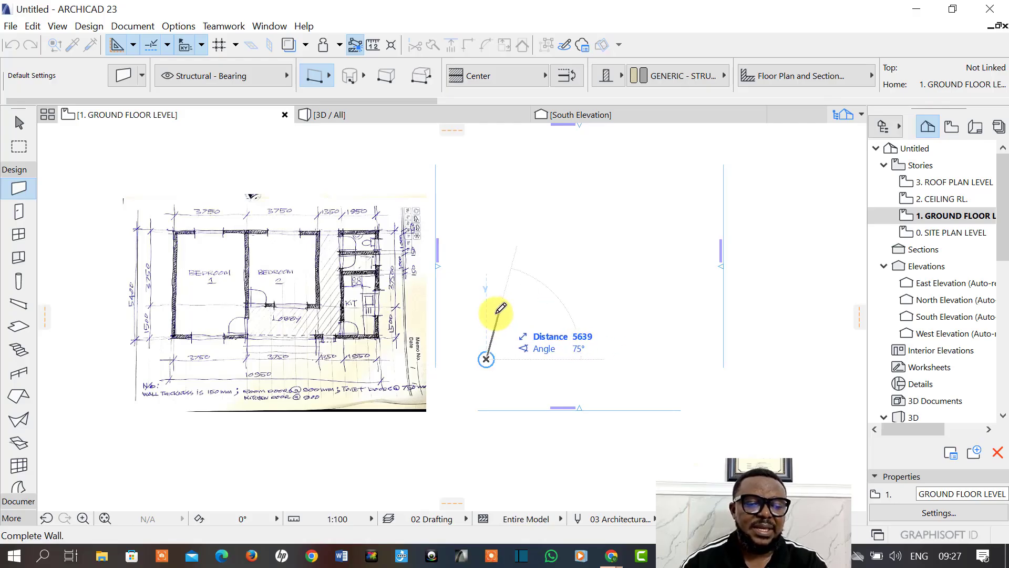
{"action": "key", "text": "shift+r"}
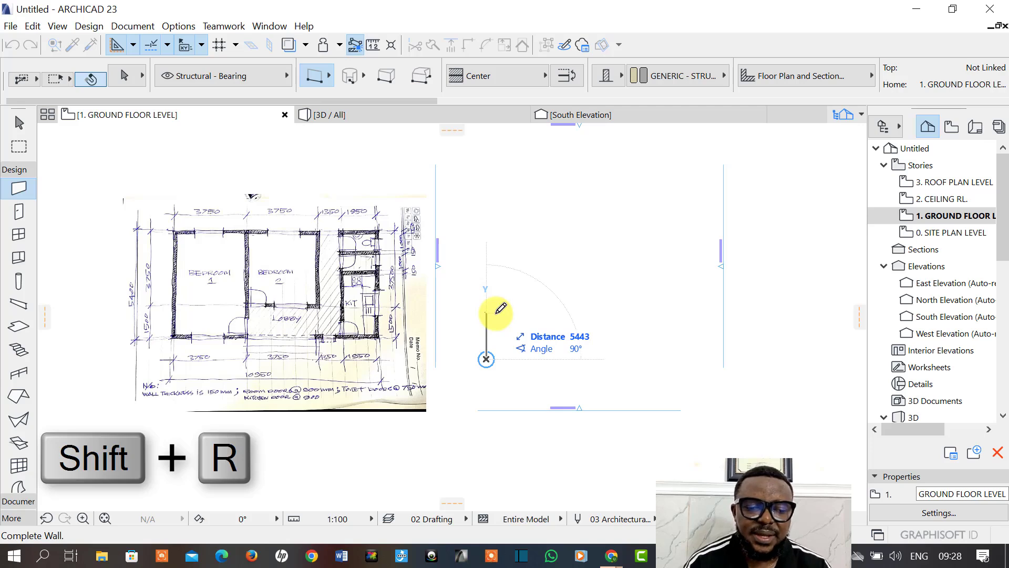
{"action": "key", "text": "Tab"}
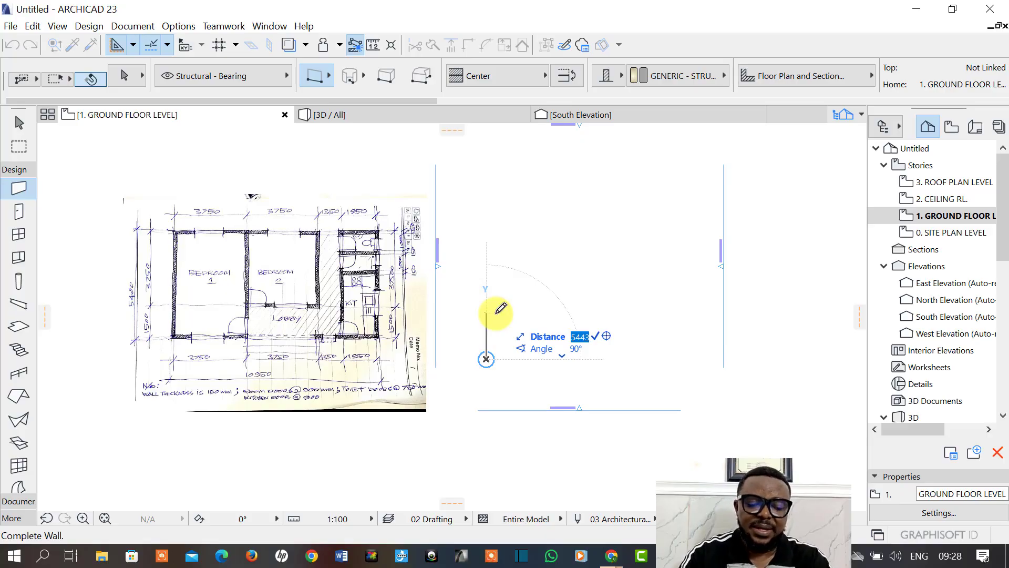
{"action": "type", "text": "5400"}
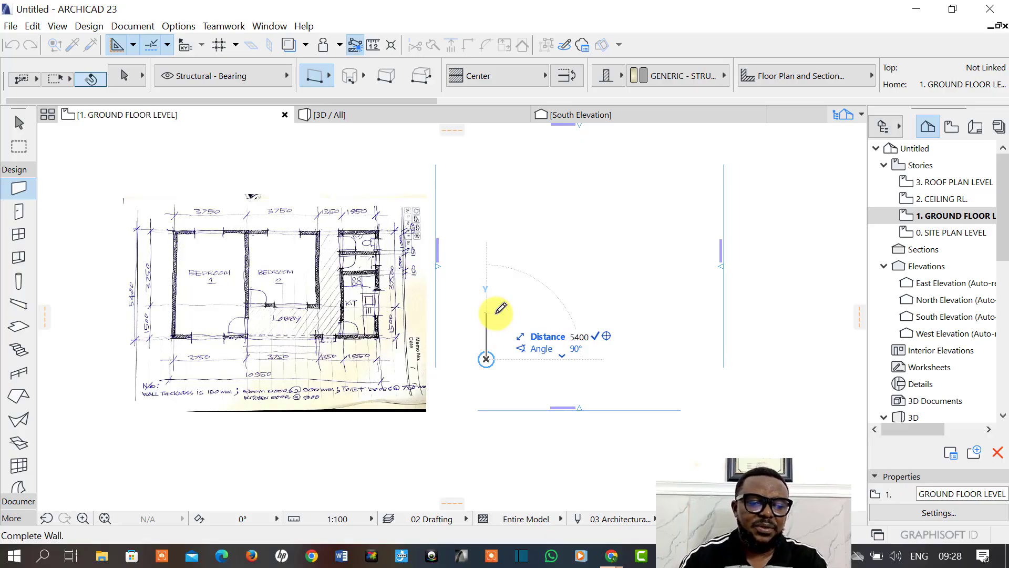
{"action": "key", "text": "Return"}
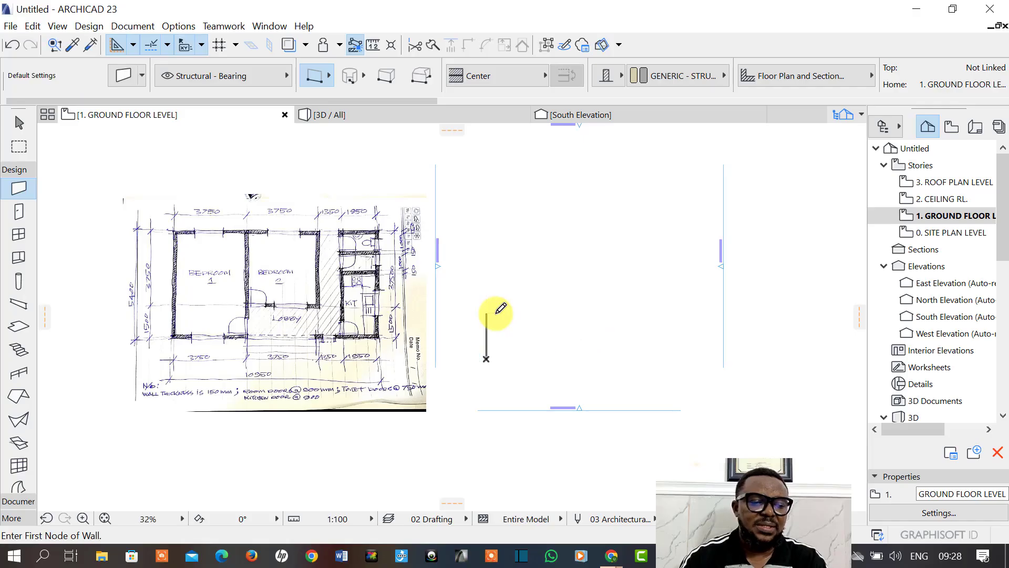
Examine the sketch plan for the horizontal spacing between the Bedroom 1 walls.
{"action": "scroll", "coordinate": [484, 361], "scroll_direction": "up", "scroll_amount": 3}
{"action": "scroll", "coordinate": [450, 362], "scroll_direction": "down", "scroll_amount": 3}
{"action": "scroll", "coordinate": [451, 363], "scroll_direction": "down", "scroll_amount": 2}
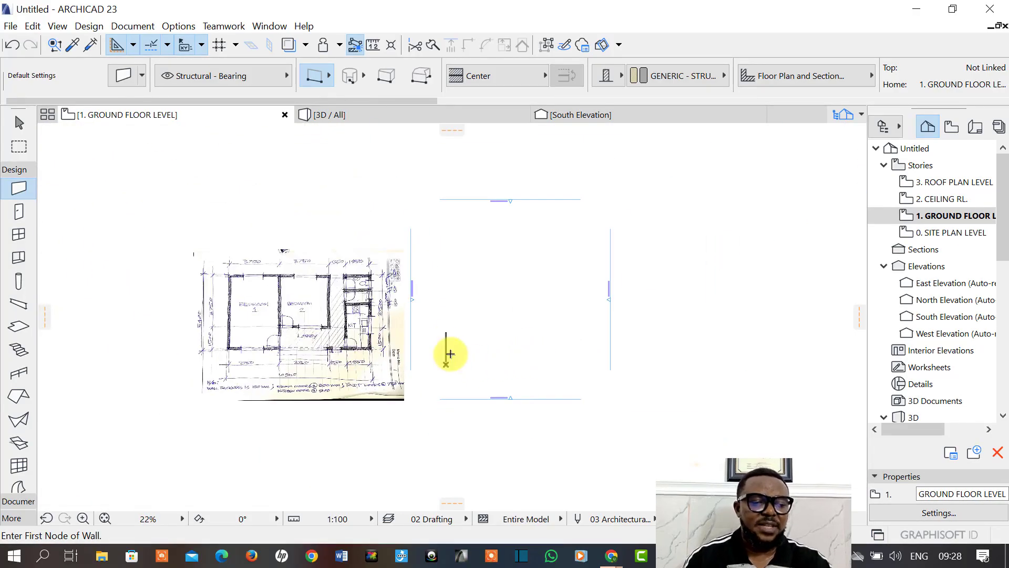
{"action": "scroll", "coordinate": [450, 365], "scroll_direction": "up", "scroll_amount": 2}
{"action": "scroll", "coordinate": [451, 369], "scroll_direction": "down", "scroll_amount": 3}
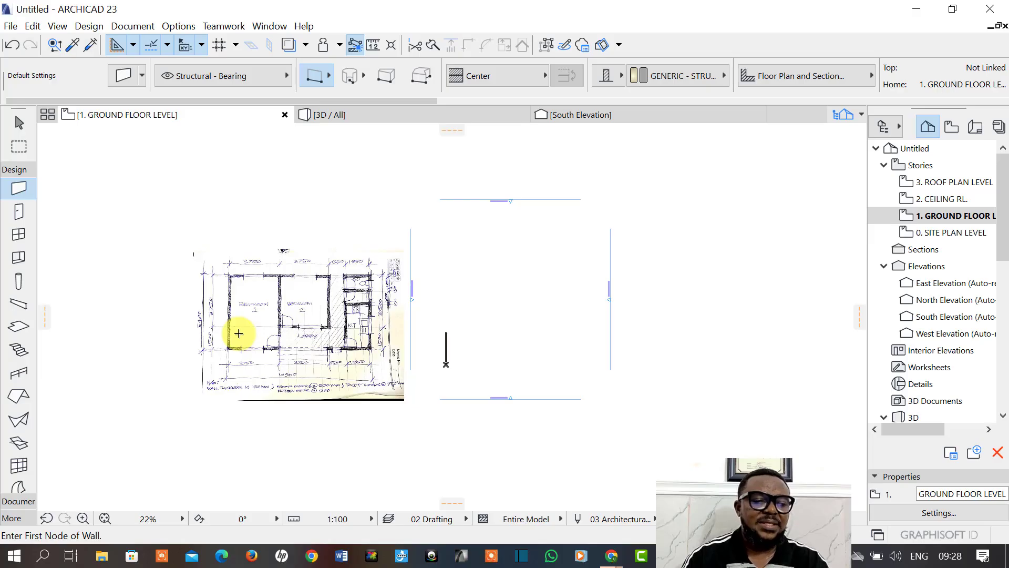
{"action": "scroll", "coordinate": [232, 331], "scroll_direction": "up", "scroll_amount": 3}
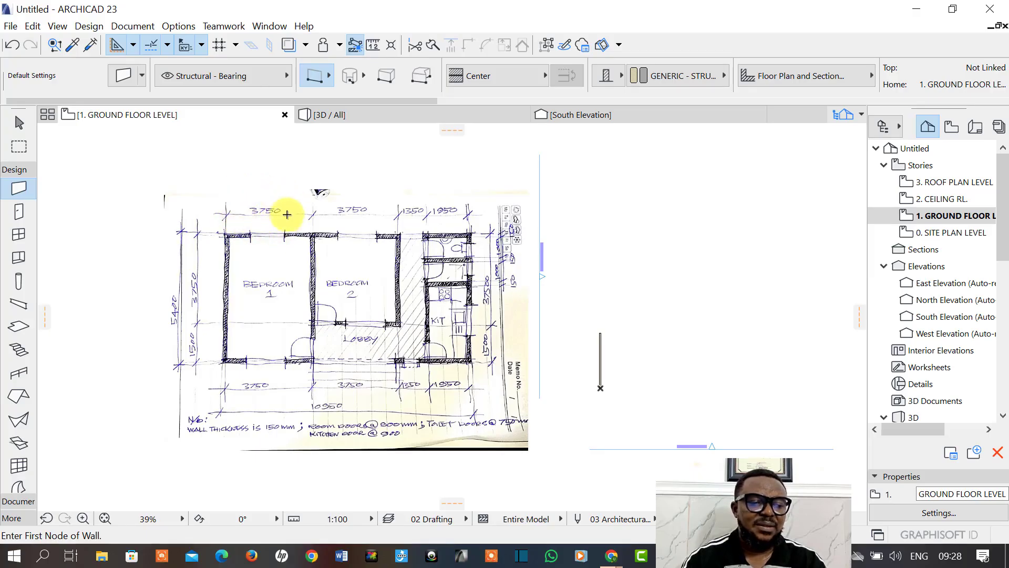
{"action": "left_click", "coordinate": [265, 214]}
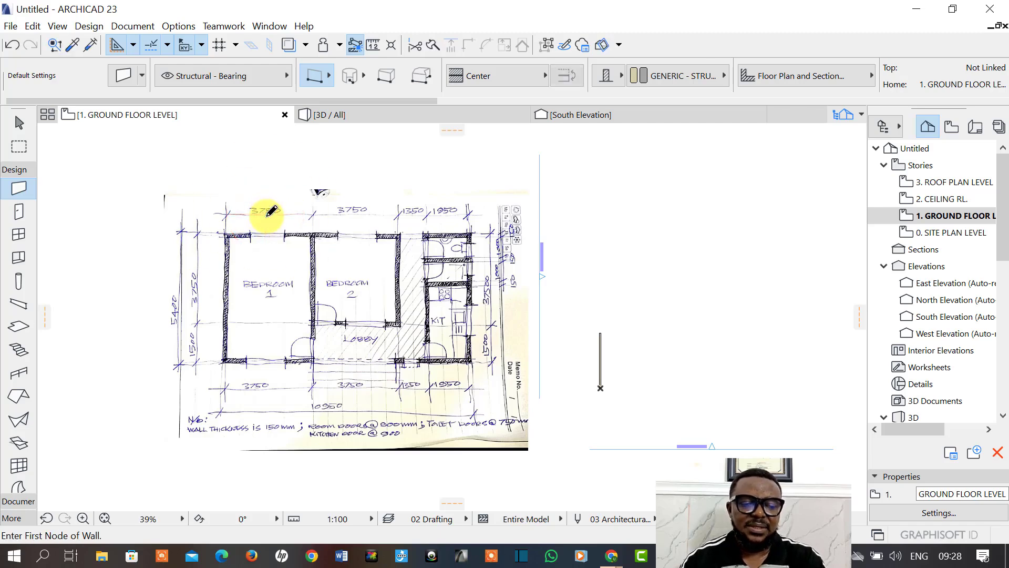
{"action": "middle_click_drag", "start_coordinate": [622, 399], "coordinate": [534, 376]}
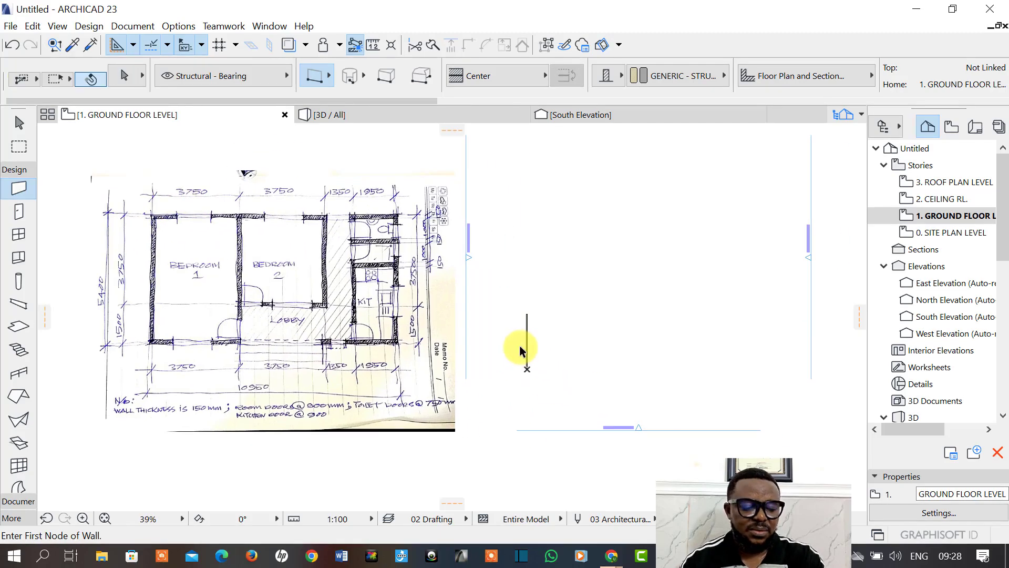
Drag a copy of the first vertical wall 3750 mm horizontally to its right to form the wall between the two bedrooms.
{"action": "left_click", "coordinate": [525, 350]}
{"action": "key", "text": "super+space"}
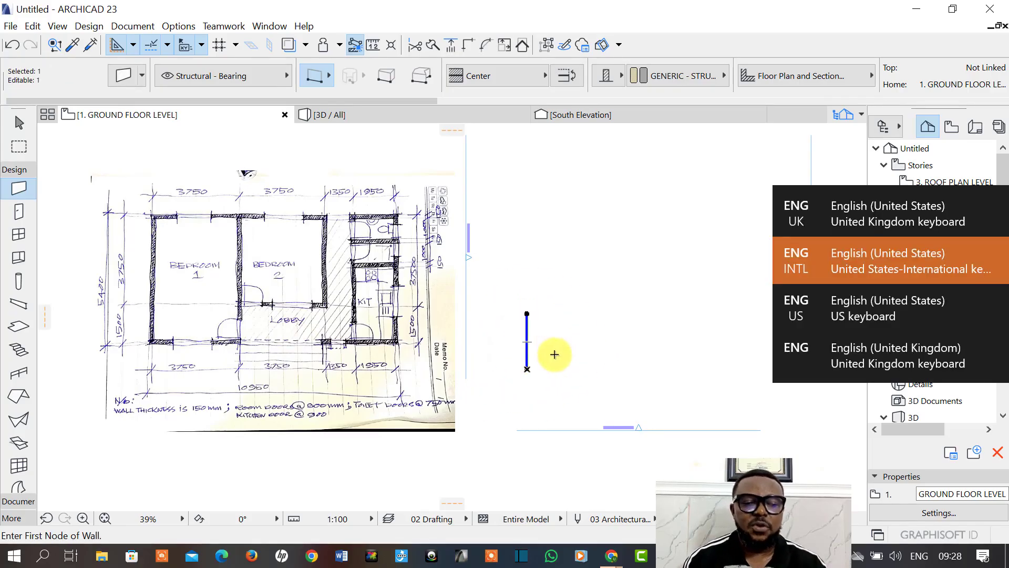
{"action": "key", "text": "ctrl+d"}
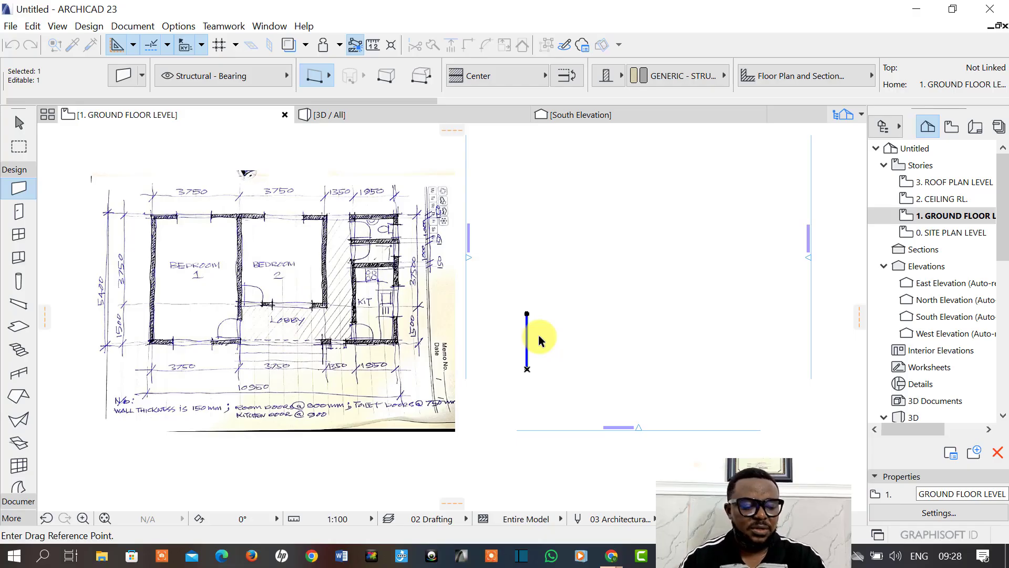
{"action": "key", "text": "ctrl+d"}
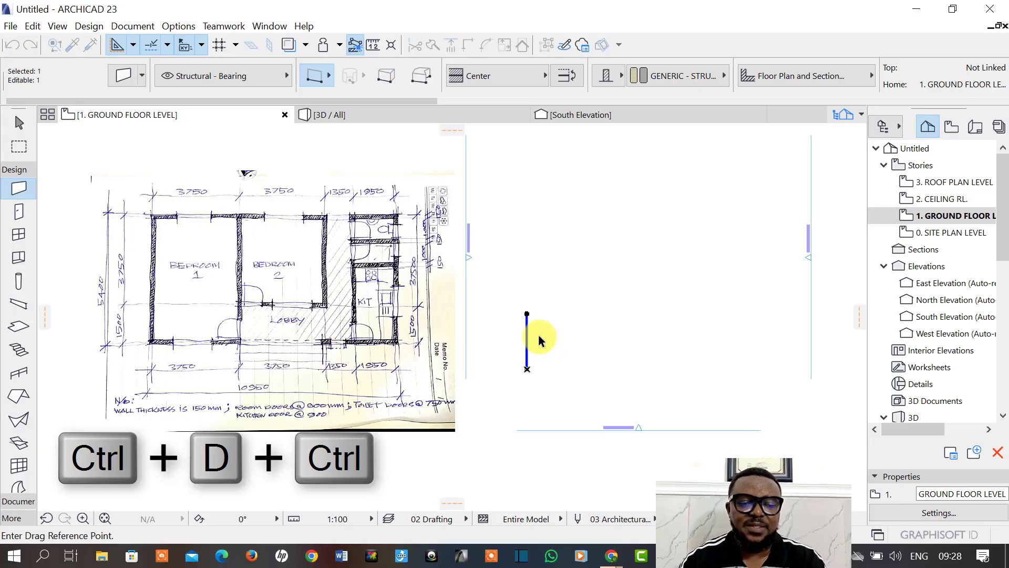
{"action": "key", "text": "ctrl"}
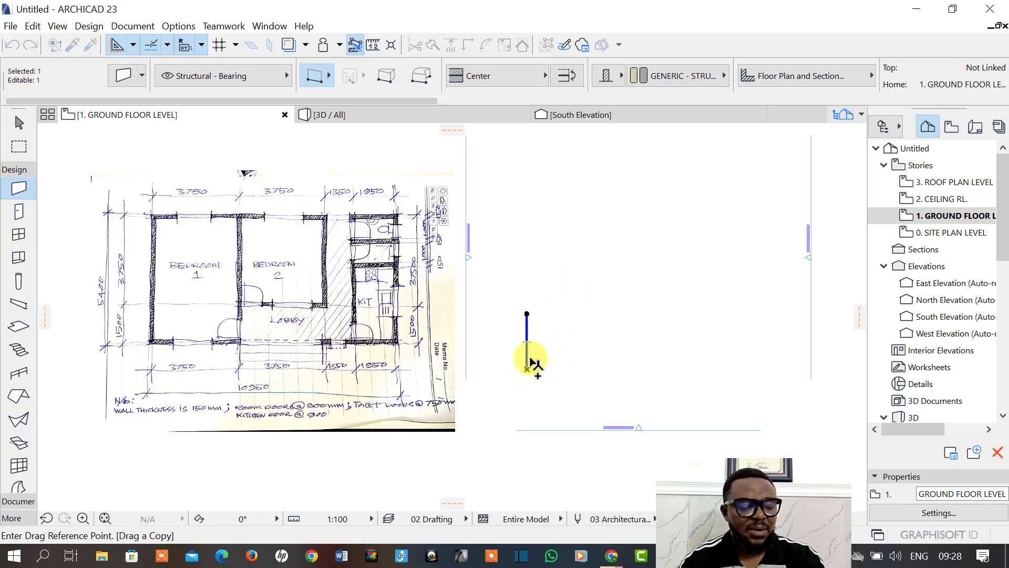
{"action": "left_click", "coordinate": [527, 359]}
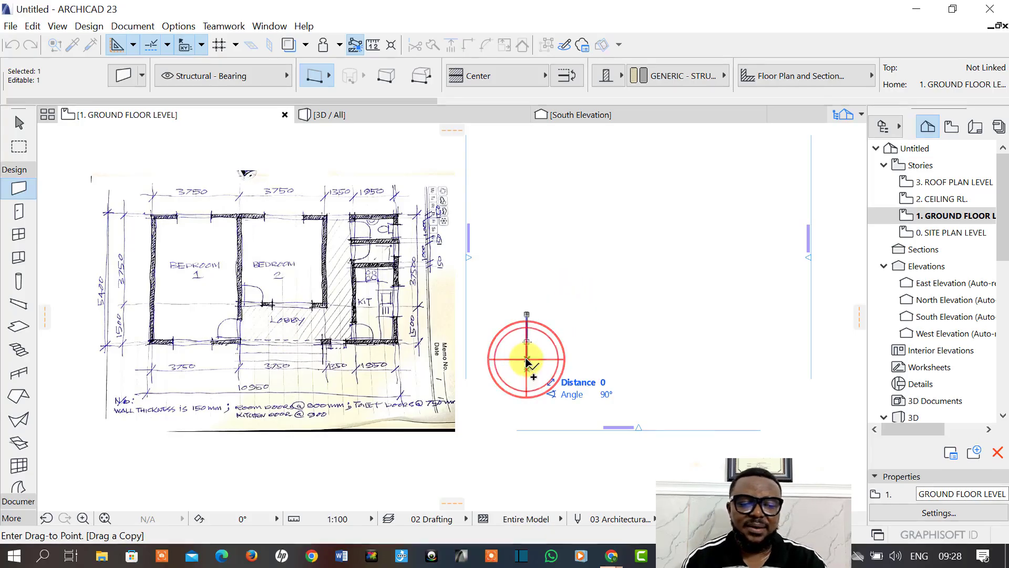
{"action": "key", "text": "shift"}
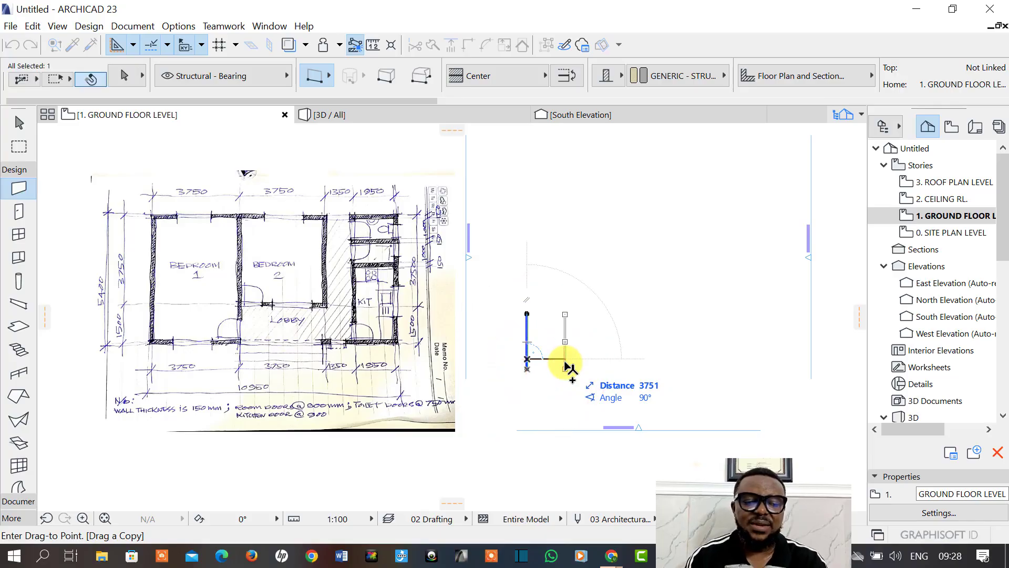
{"action": "key", "text": "Tab"}
{"action": "key", "text": "shift+r"}
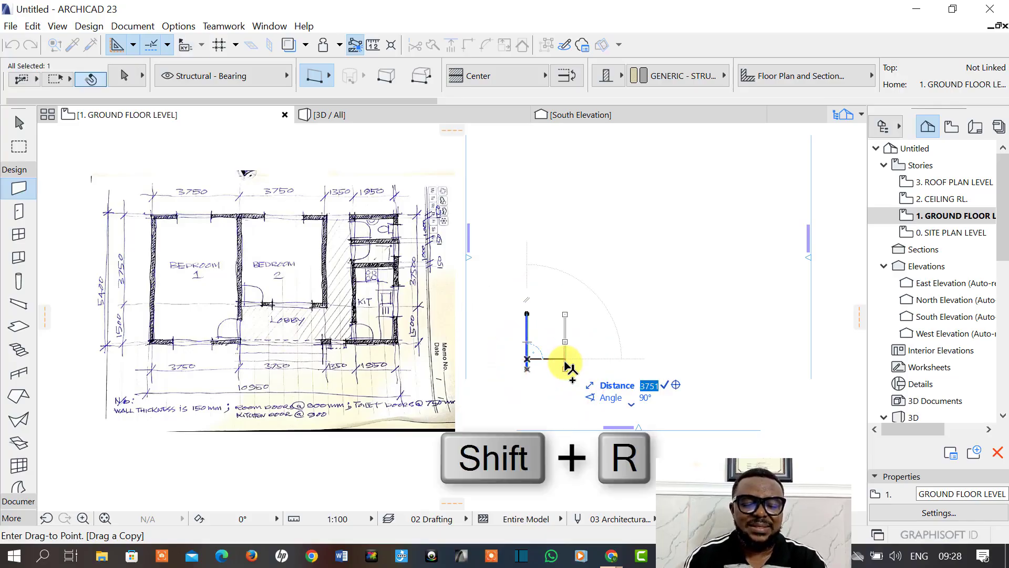
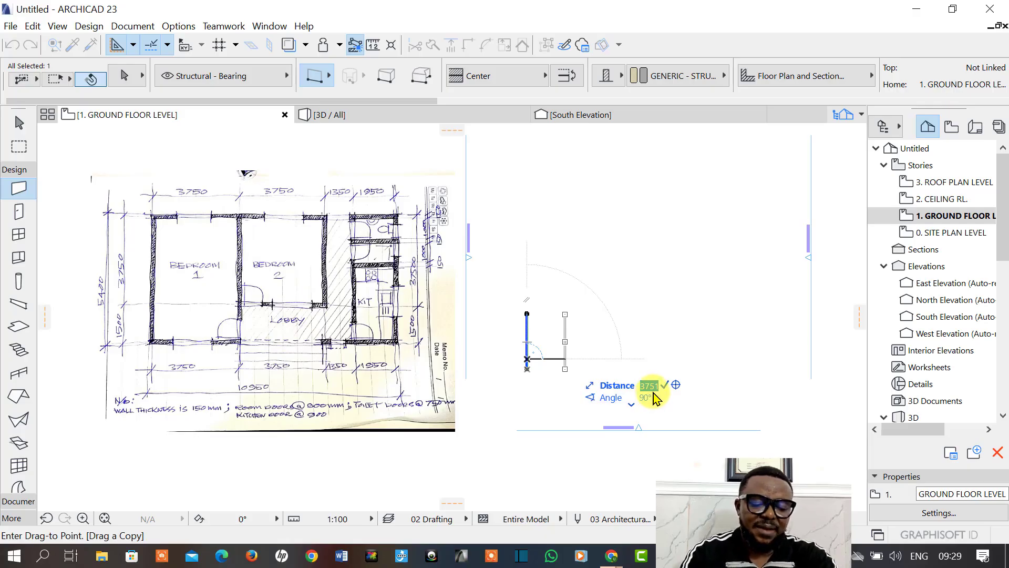
{"action": "type", "text": "3"}
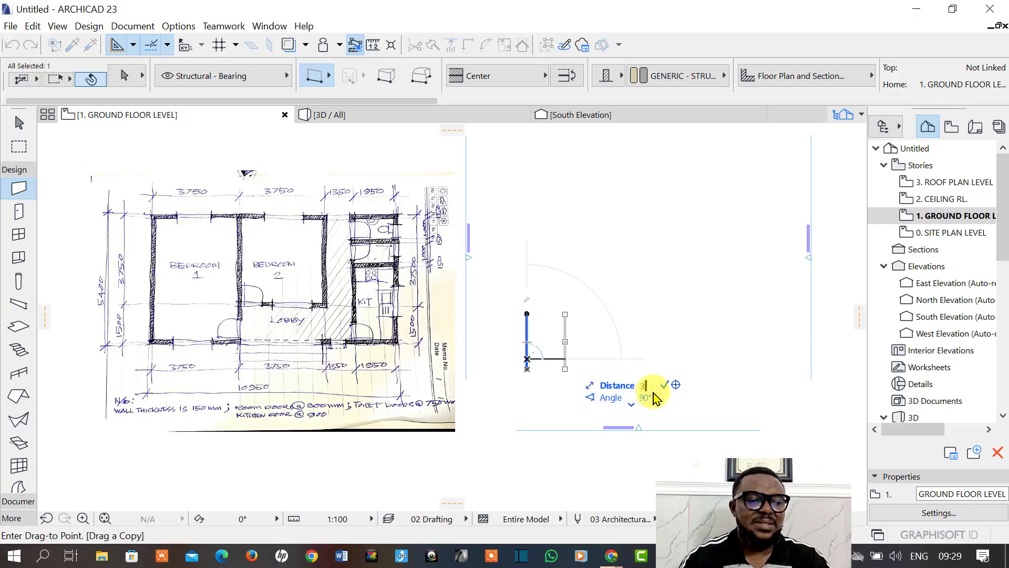
{"action": "key", "text": "Return"}
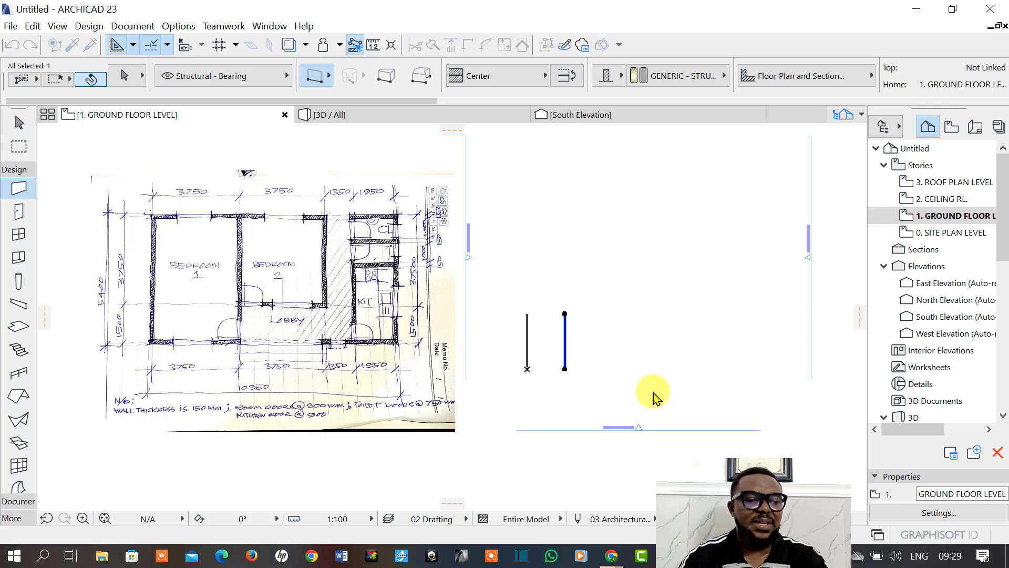
Drag a copy of the second vertical wall 3750 mm to its right for the far side of Bedroom 2.
{"action": "scroll", "coordinate": [579, 406], "scroll_direction": "up", "scroll_amount": 1}
{"action": "scroll", "coordinate": [579, 406], "scroll_direction": "up", "scroll_amount": 1}
{"action": "middle_click_drag", "start_coordinate": [579, 406], "coordinate": [553, 407]}
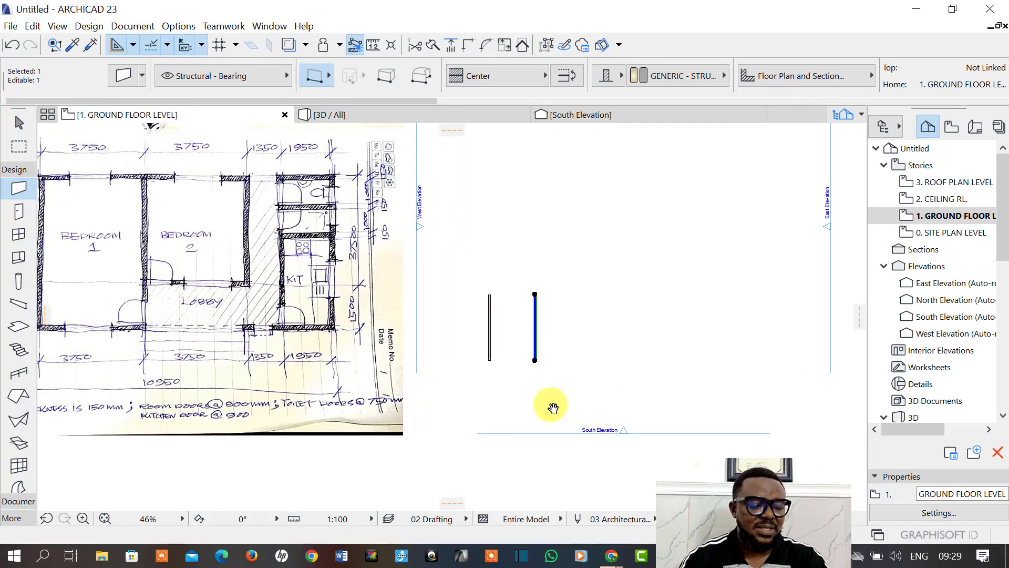
{"action": "key", "text": "ctrl+d"}
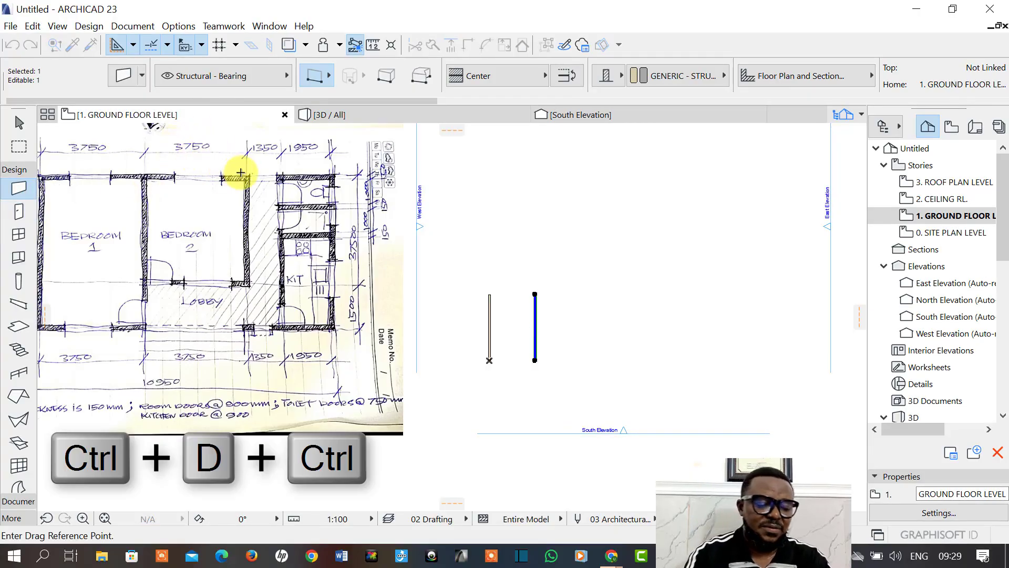
{"action": "left_click", "coordinate": [535, 328]}
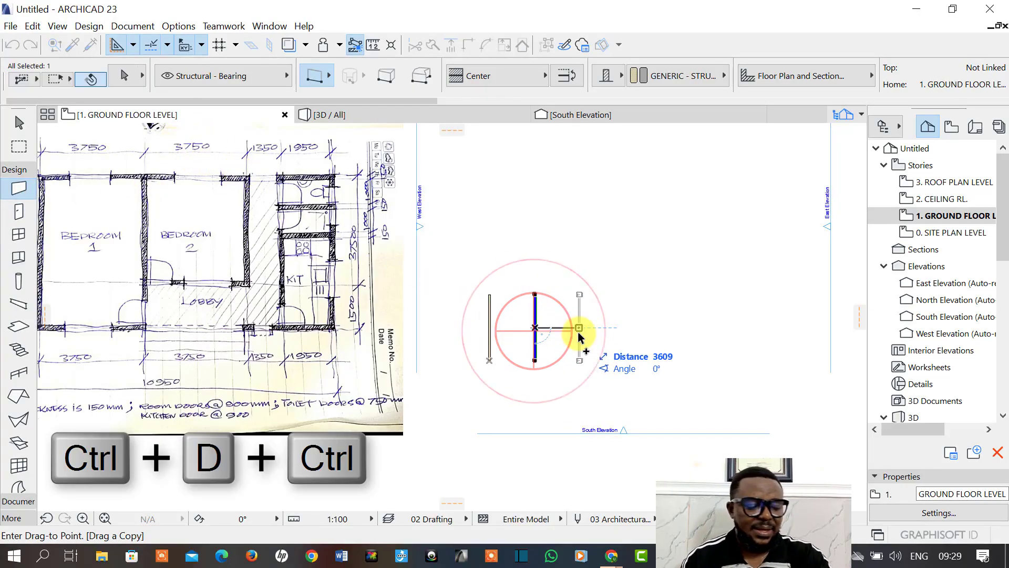
{"action": "key", "text": "r"}
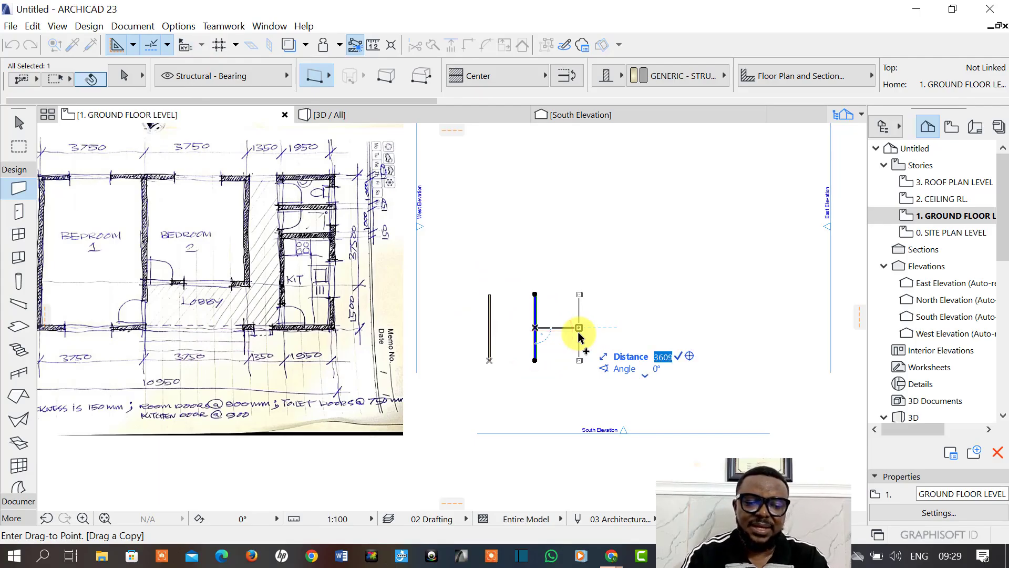
{"action": "type", "text": "3750"}
{"action": "key", "text": "Return"}
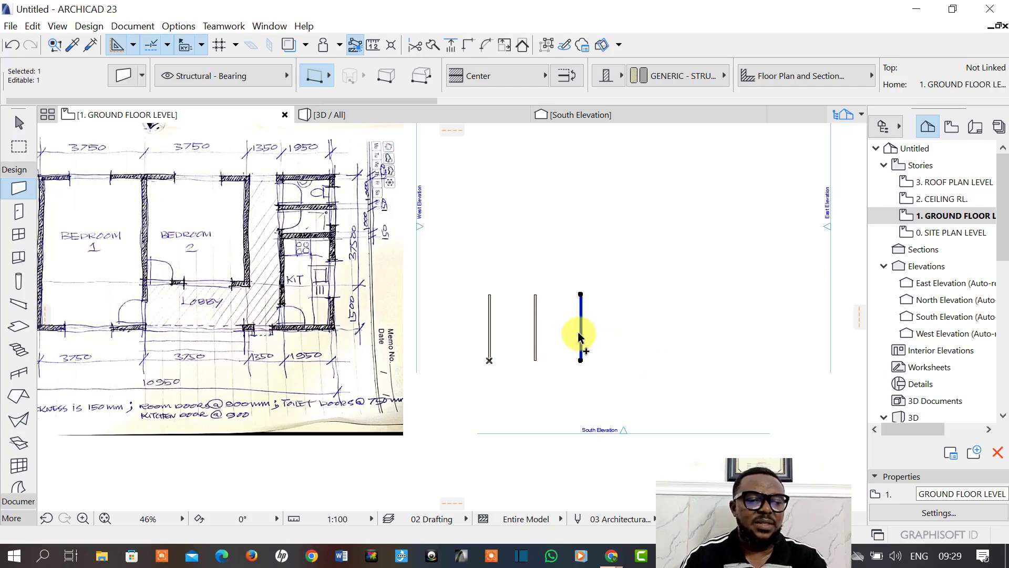
Drag a copy of the third vertical wall 1350 mm to its right for the kitchen's passage-side wall.
{"action": "middle_click_drag", "start_coordinate": [594, 355], "coordinate": [588, 362]}
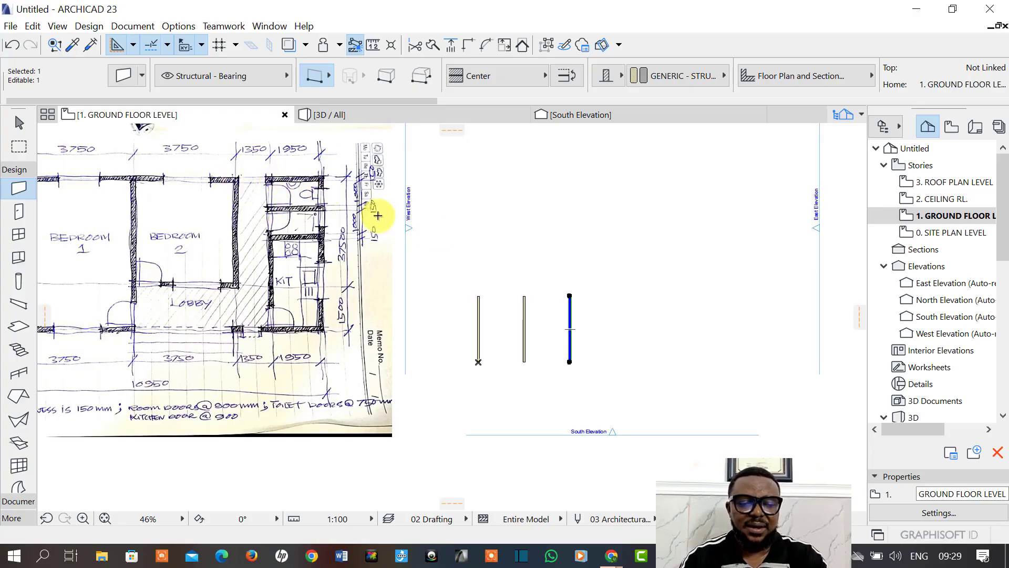
{"action": "key", "text": "ctrl+d"}
{"action": "left_click", "coordinate": [569, 321]}
{"action": "key", "text": "Tab"}
{"action": "type", "text": "1350"}
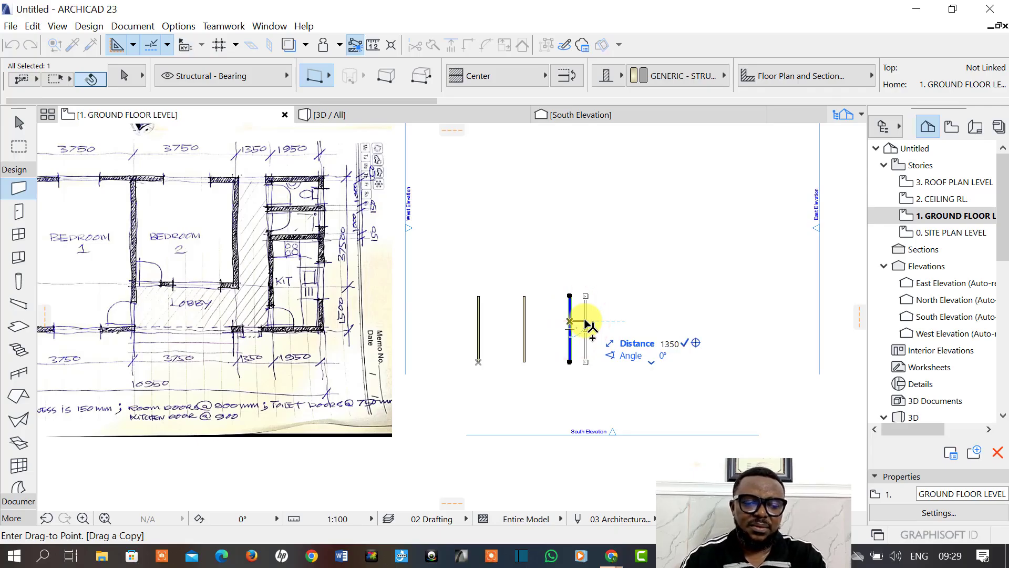
{"action": "key", "text": "Return"}
Drag a copy of the fourth vertical wall 1950 mm to its right as the kitchen's outer wall, and deselect it.
{"action": "key", "text": "ctrl+d"}
{"action": "key", "text": "Tab"}
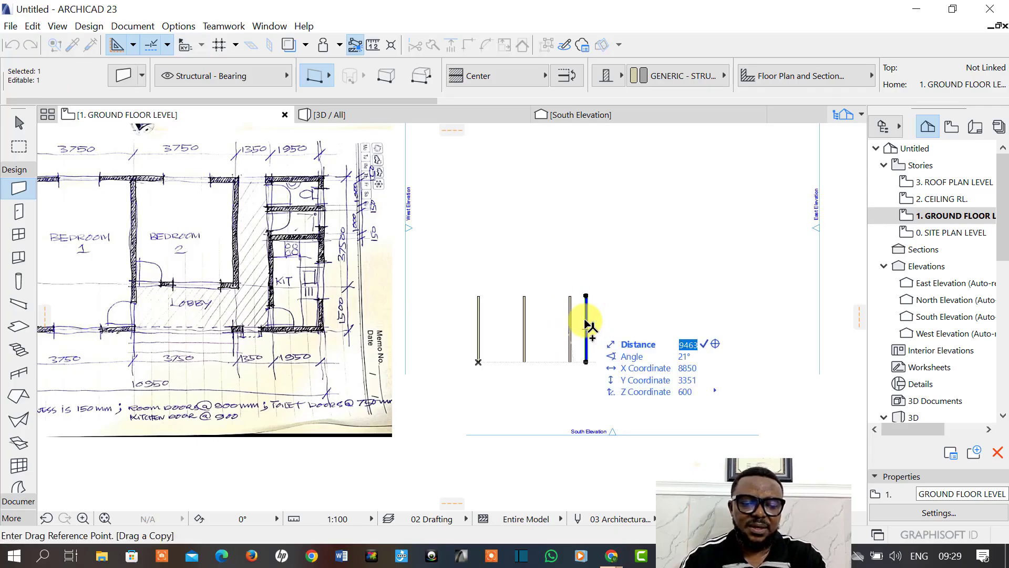
{"action": "left_click", "coordinate": [586, 315]}
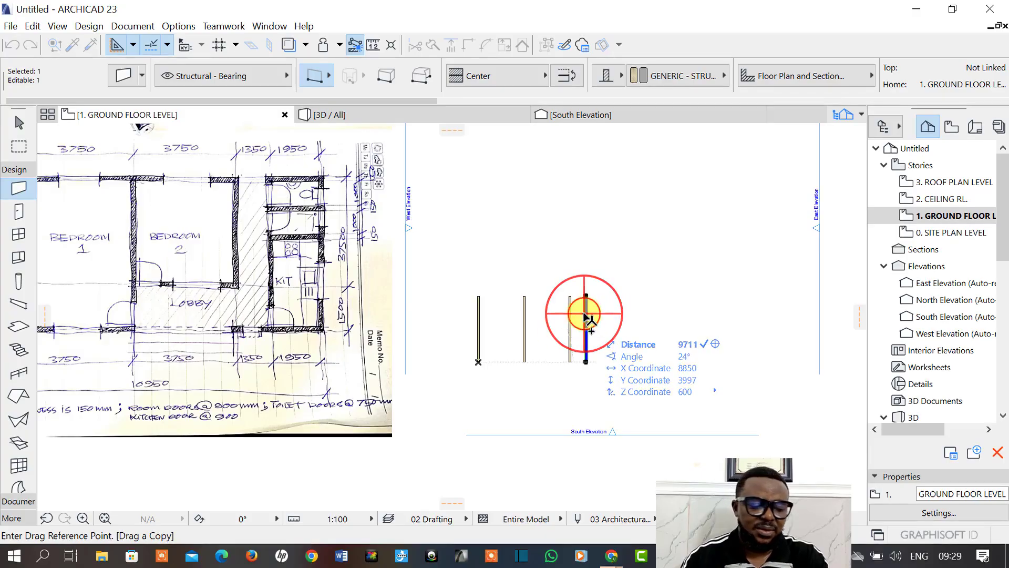
{"action": "left_click", "coordinate": [587, 322]}
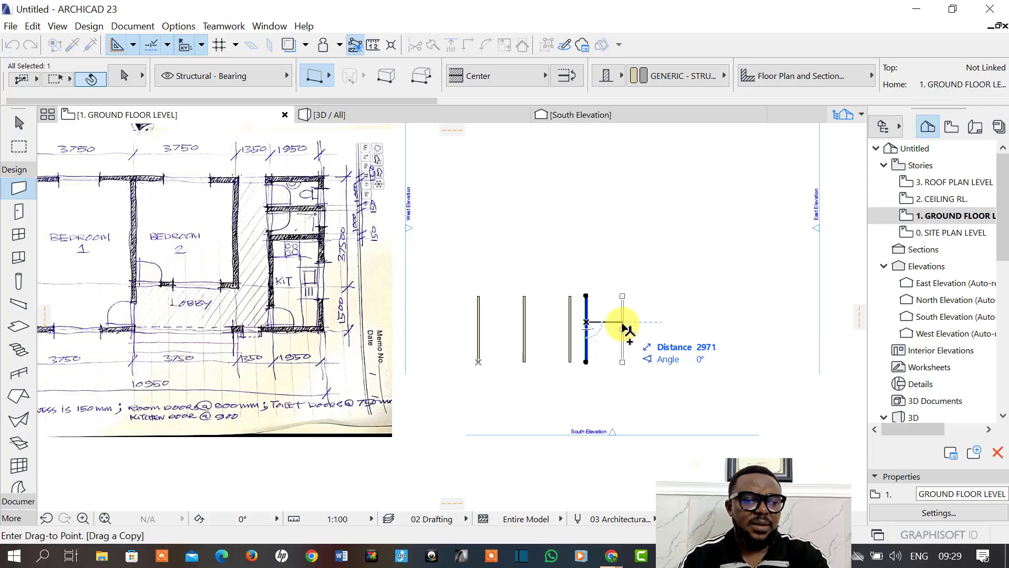
{"action": "key", "text": "Tab"}
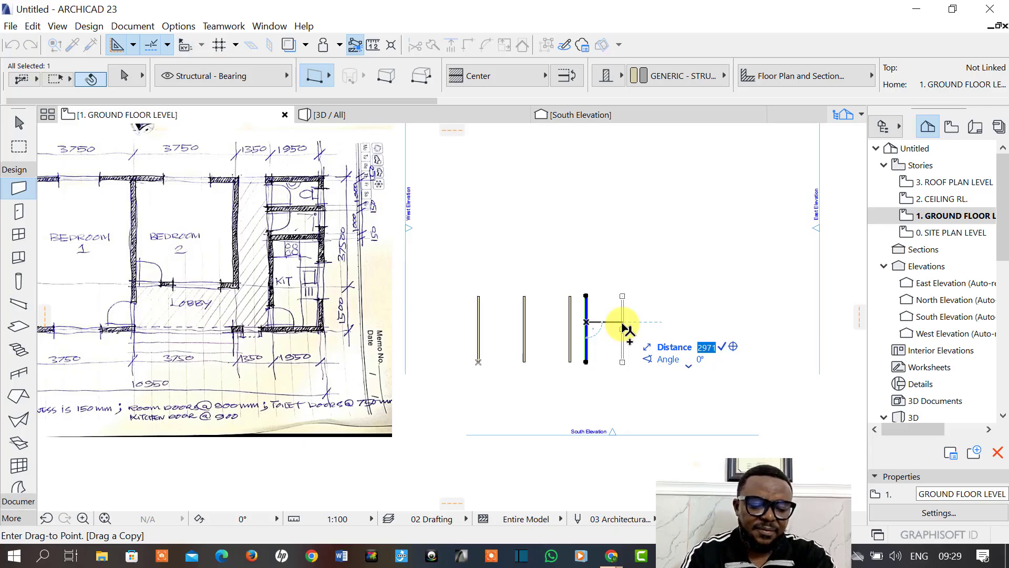
{"action": "type", "text": "1"}
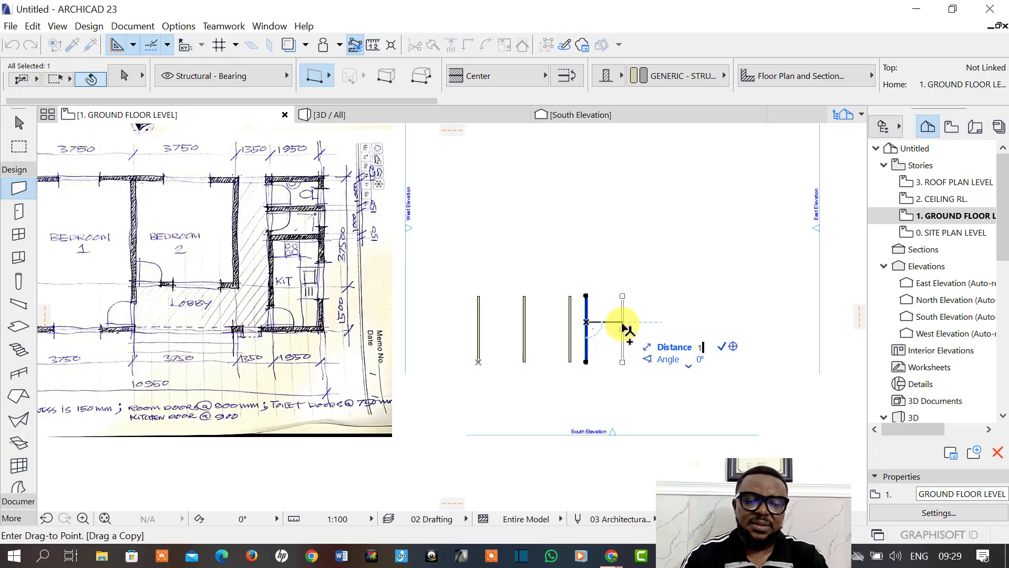
{"action": "type", "text": "950"}
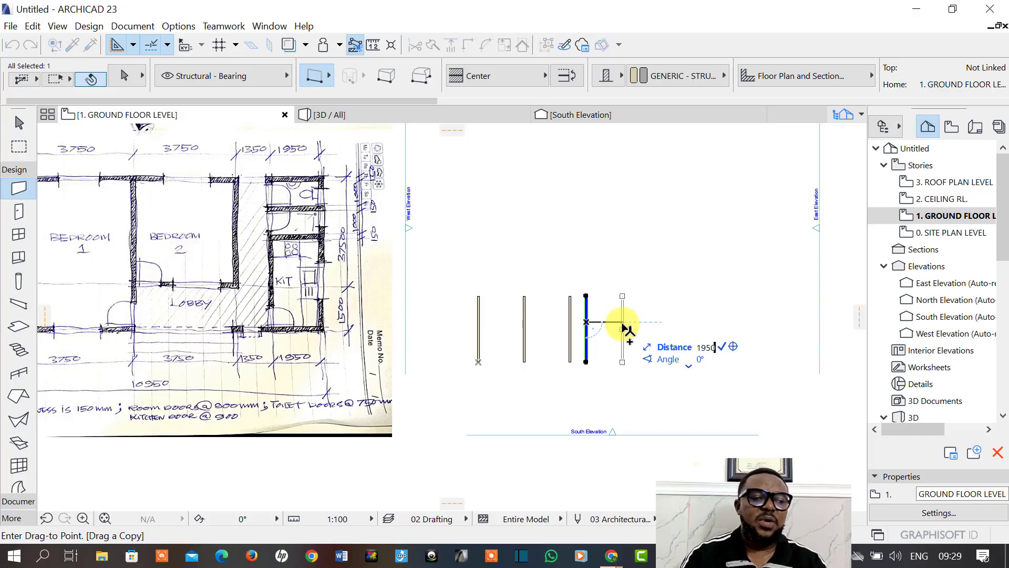
{"action": "key", "text": "Return"}
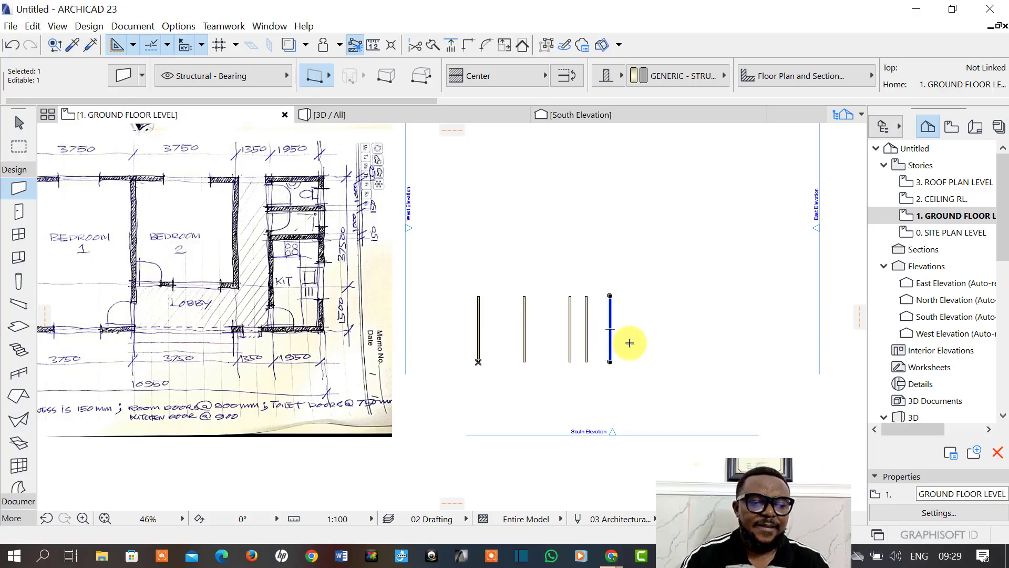
{"action": "left_click", "coordinate": [629, 343]}
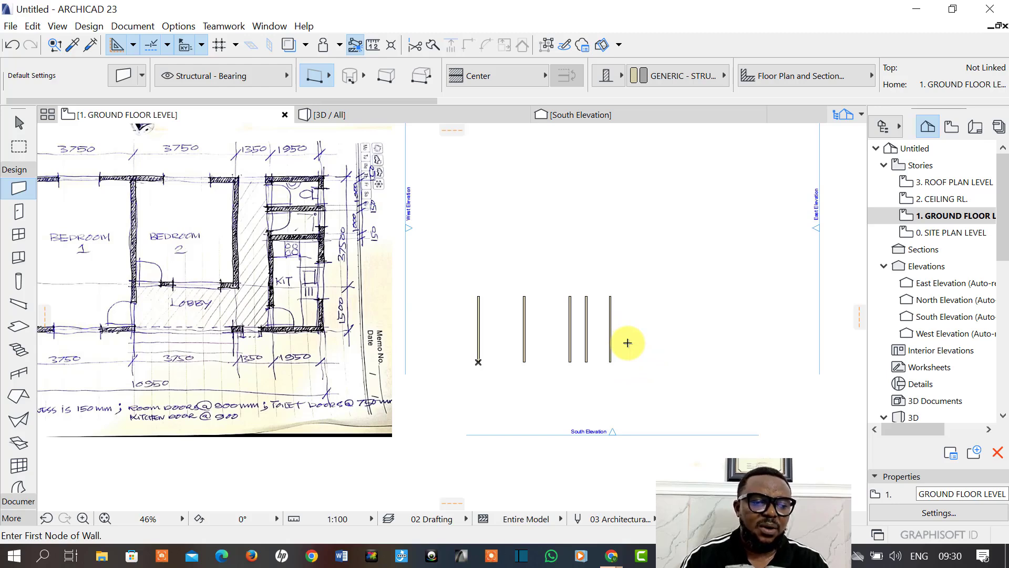
Move the sketch plan drawing from beside the elevation markers to the area above the five vertical walls.
{"action": "scroll", "coordinate": [494, 318], "scroll_direction": "up", "scroll_amount": 3}
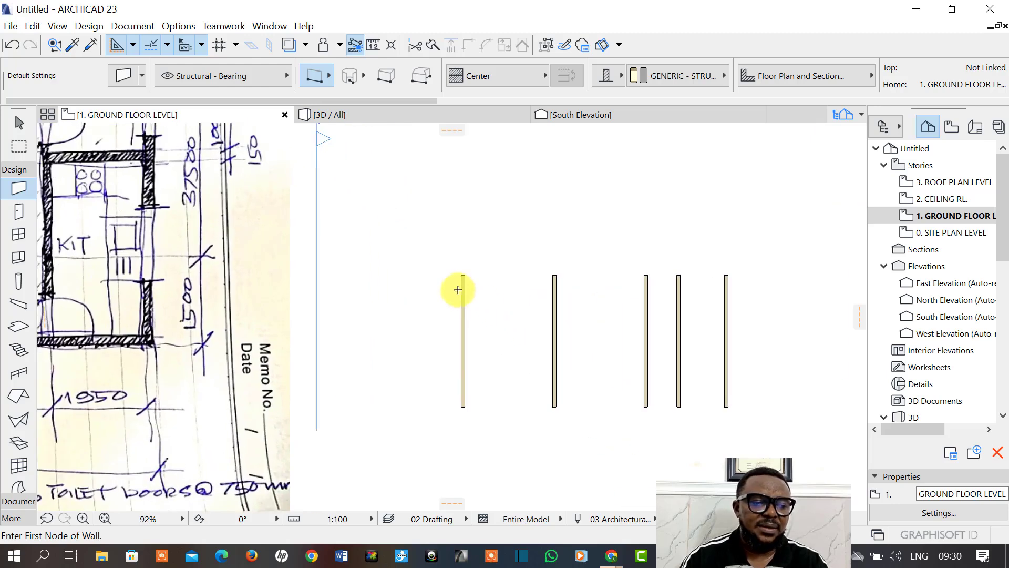
{"action": "scroll", "coordinate": [461, 284], "scroll_direction": "down", "scroll_amount": 4}
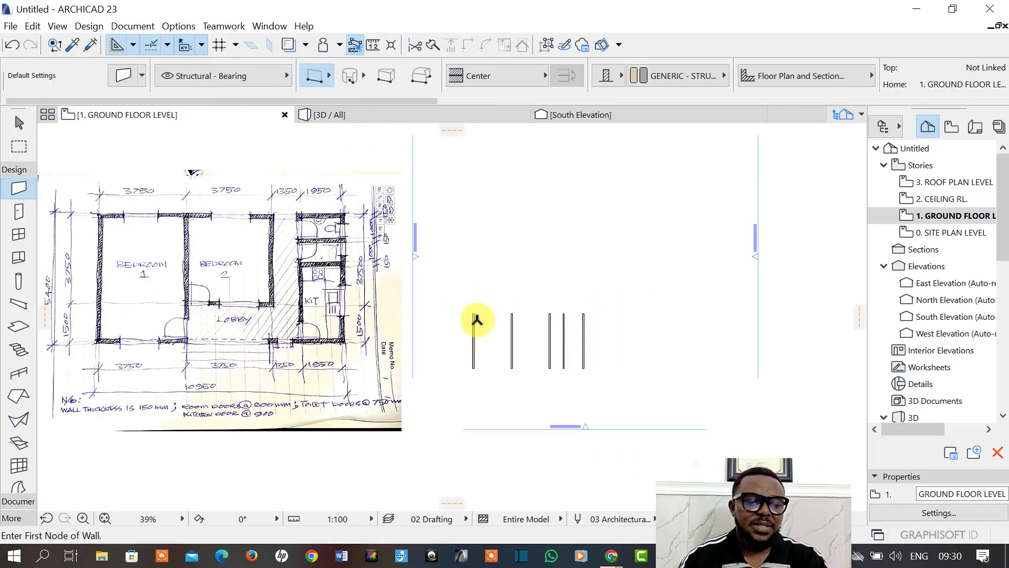
{"action": "scroll", "coordinate": [477, 320], "scroll_direction": "up", "scroll_amount": 2}
{"action": "scroll", "coordinate": [476, 319], "scroll_direction": "down", "scroll_amount": 3}
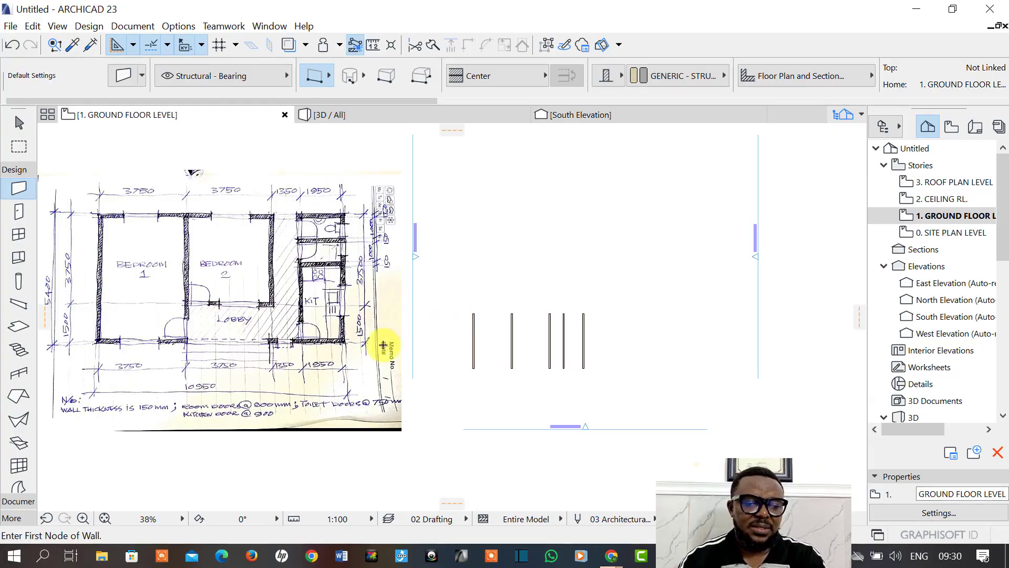
{"action": "scroll", "coordinate": [376, 345], "scroll_direction": "down", "scroll_amount": 2}
{"action": "left_click", "coordinate": [312, 323], "text": "shift"}
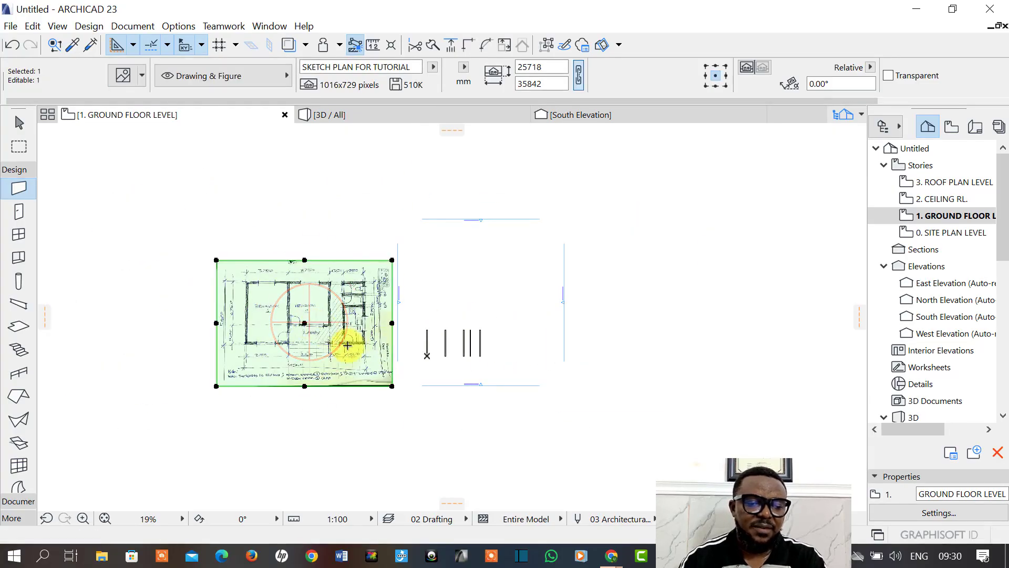
{"action": "left_click", "coordinate": [297, 387]}
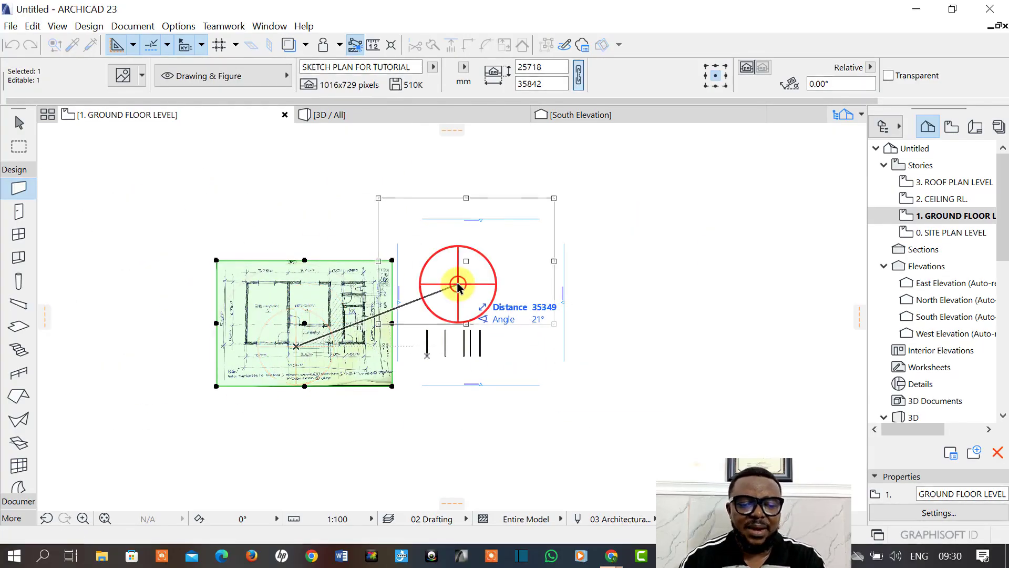
{"action": "left_click", "coordinate": [458, 325]}
Scale the sketch plan drawing down proportionally from its lower corner to about 15535 mm wide and 10532 mm high.
{"action": "scroll", "coordinate": [459, 326], "scroll_direction": "up", "scroll_amount": 4}
{"action": "scroll", "coordinate": [407, 363], "scroll_direction": "down", "scroll_amount": 2}
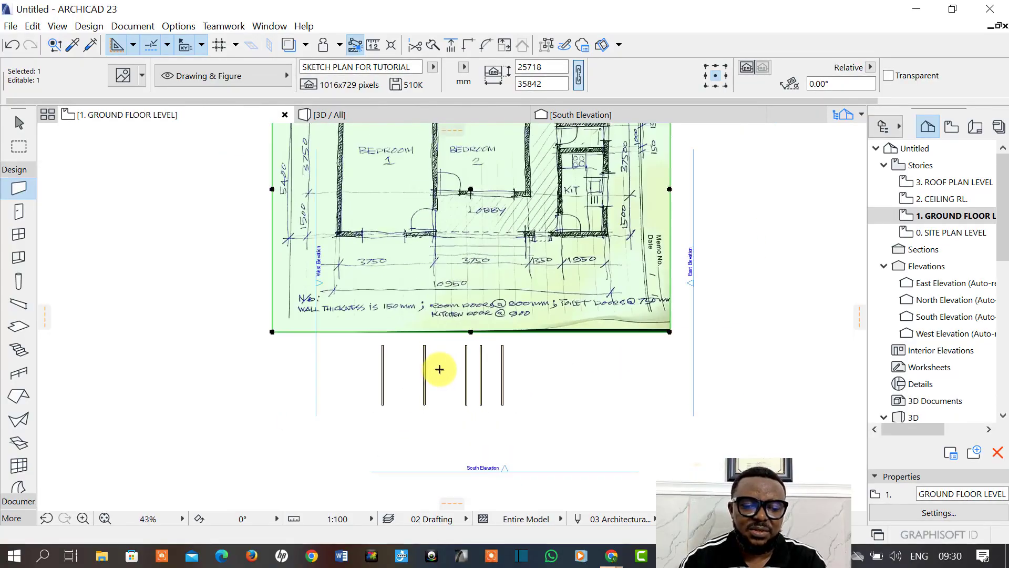
{"action": "middle_click_drag", "start_coordinate": [536, 313], "coordinate": [529, 359]}
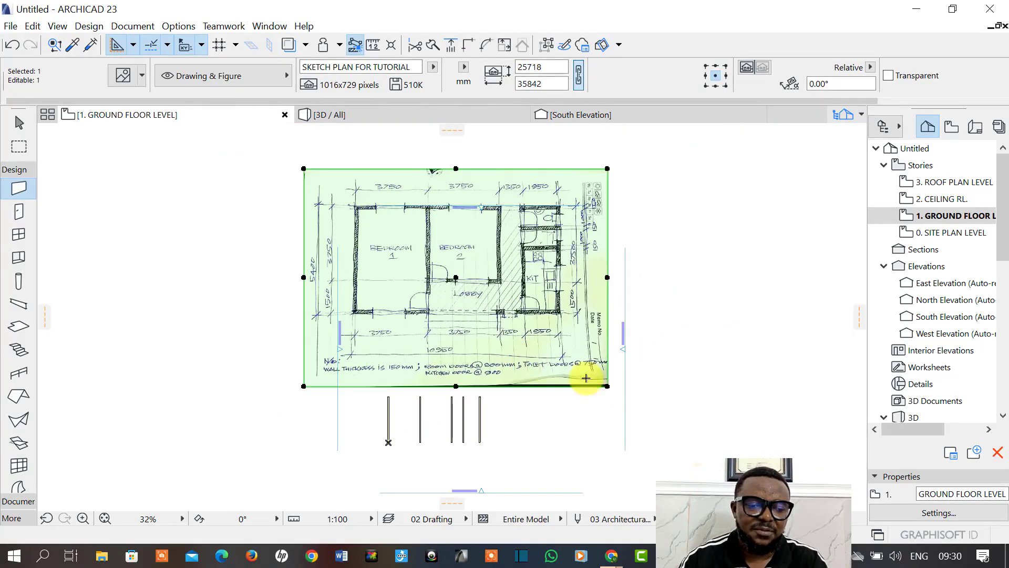
{"action": "left_click", "coordinate": [608, 386]}
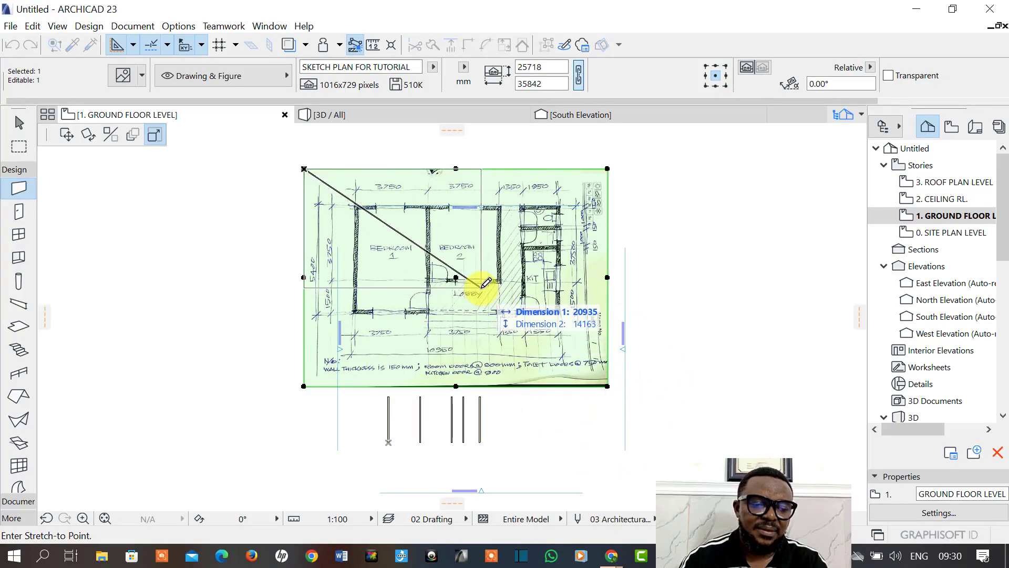
{"action": "left_click", "coordinate": [481, 287]}
{"action": "left_click", "coordinate": [481, 287]}
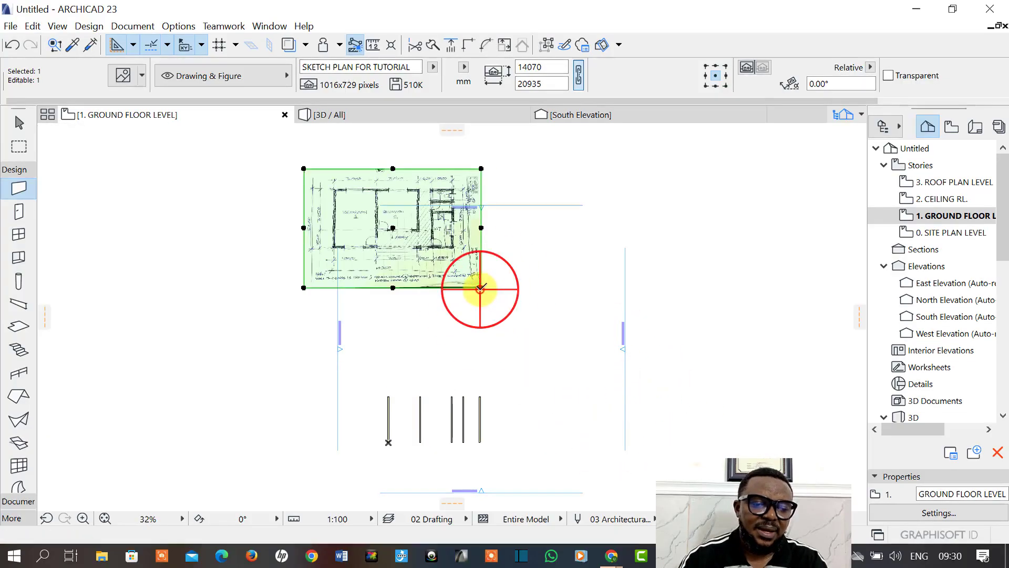
{"action": "left_click", "coordinate": [435, 257]}
Move the reduced sketch plan to sit just above the vertical walls and deselect it.
{"action": "scroll", "coordinate": [383, 253], "scroll_direction": "up", "scroll_amount": 2}
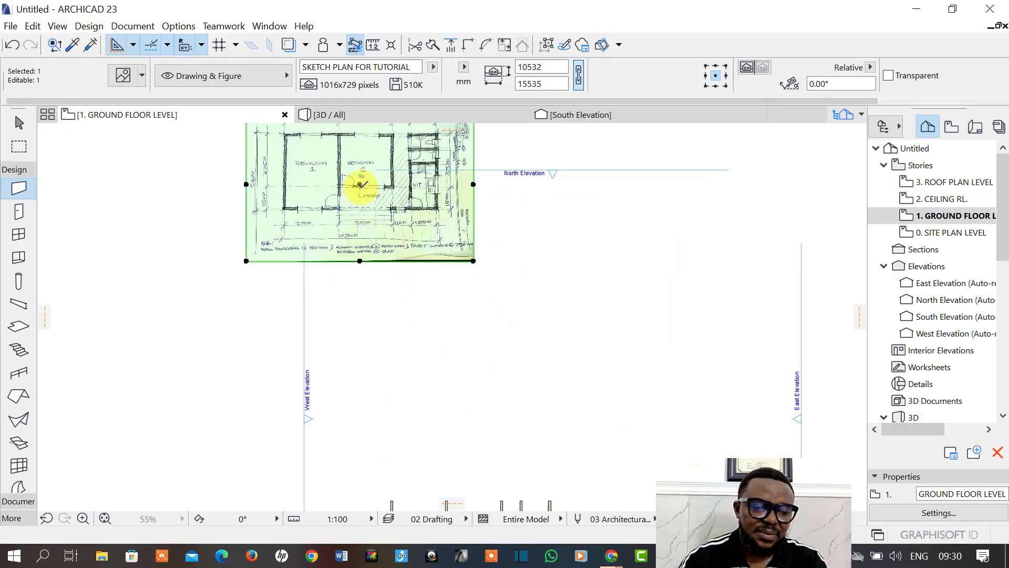
{"action": "key", "text": "ctrl+d"}
{"action": "left_click", "coordinate": [360, 184]}
{"action": "middle_click_drag", "start_coordinate": [518, 283], "coordinate": [444, 174]}
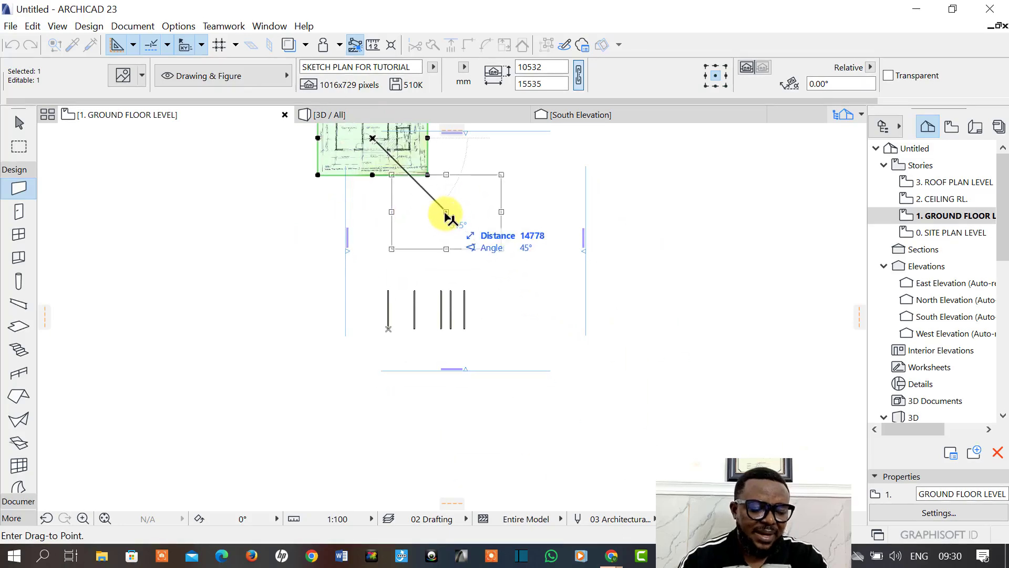
{"action": "left_click", "coordinate": [433, 237]}
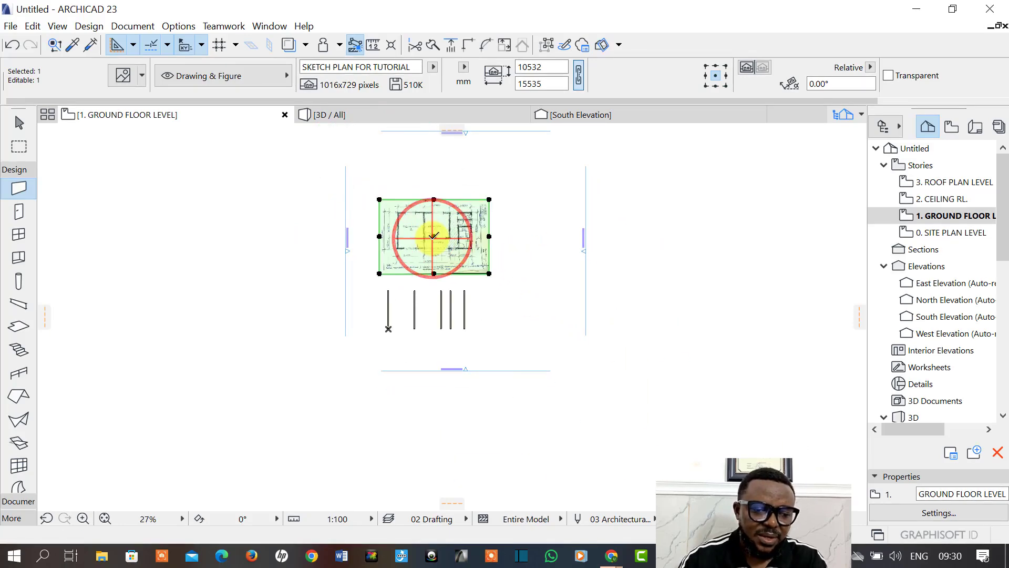
{"action": "key", "text": "ctrl+d"}
{"action": "scroll", "coordinate": [437, 241], "scroll_direction": "up", "scroll_amount": 3}
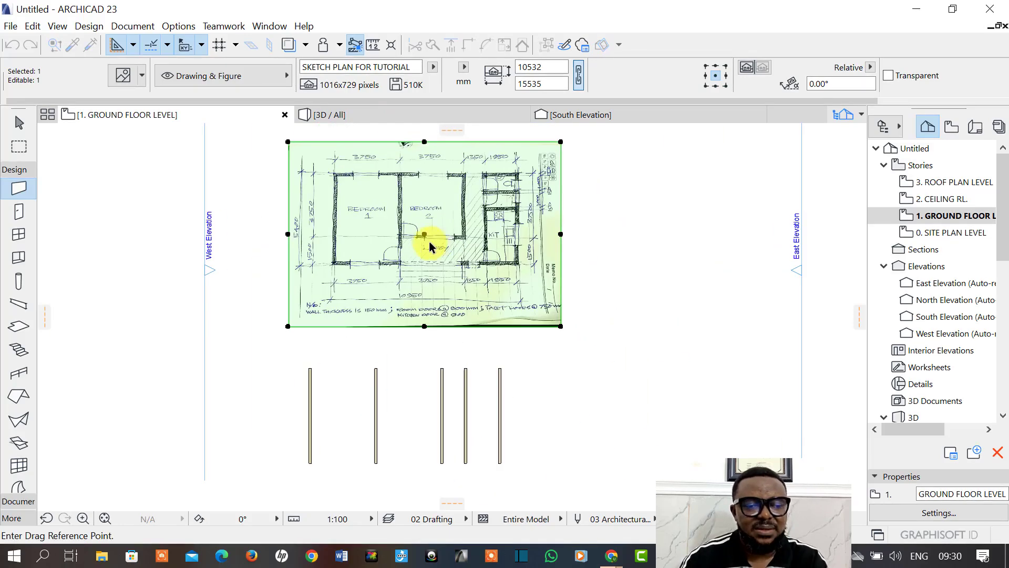
{"action": "left_click", "coordinate": [425, 234]}
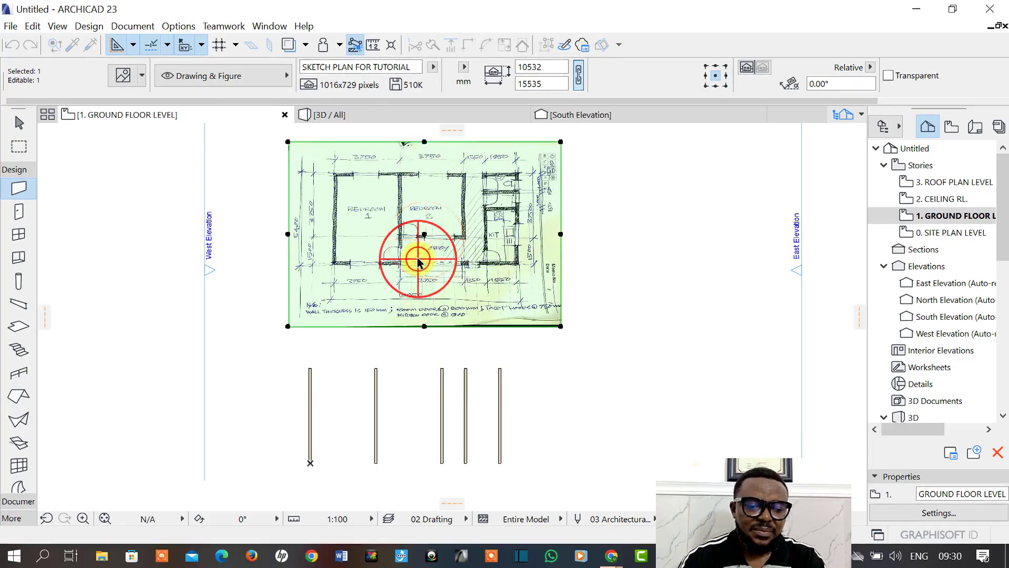
{"action": "left_click", "coordinate": [417, 253]}
{"action": "left_click", "coordinate": [550, 383]}
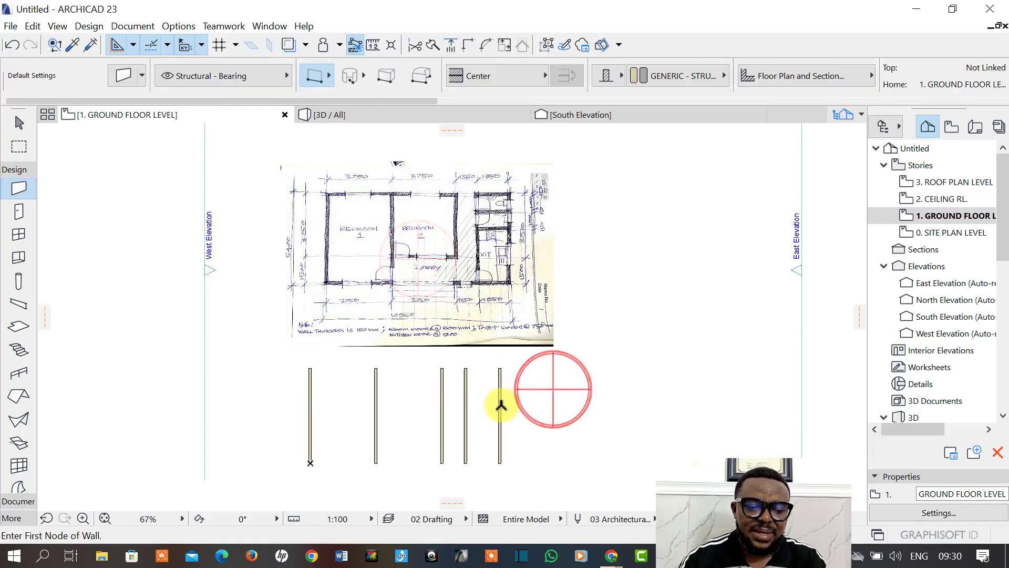
Fine-tune the sketch plan's scale to about 15729 mm wide and 10770 mm high to match the spacing of the walls below.
{"action": "left_click", "coordinate": [448, 318]}
{"action": "left_click", "coordinate": [552, 346]}
{"action": "left_click", "coordinate": [535, 333]}
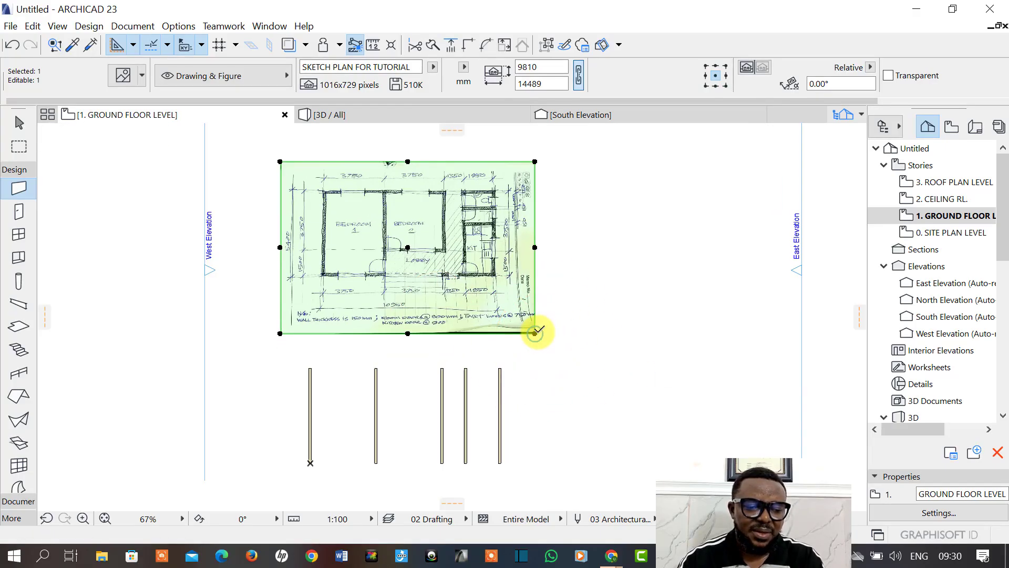
{"action": "left_click", "coordinate": [534, 333]}
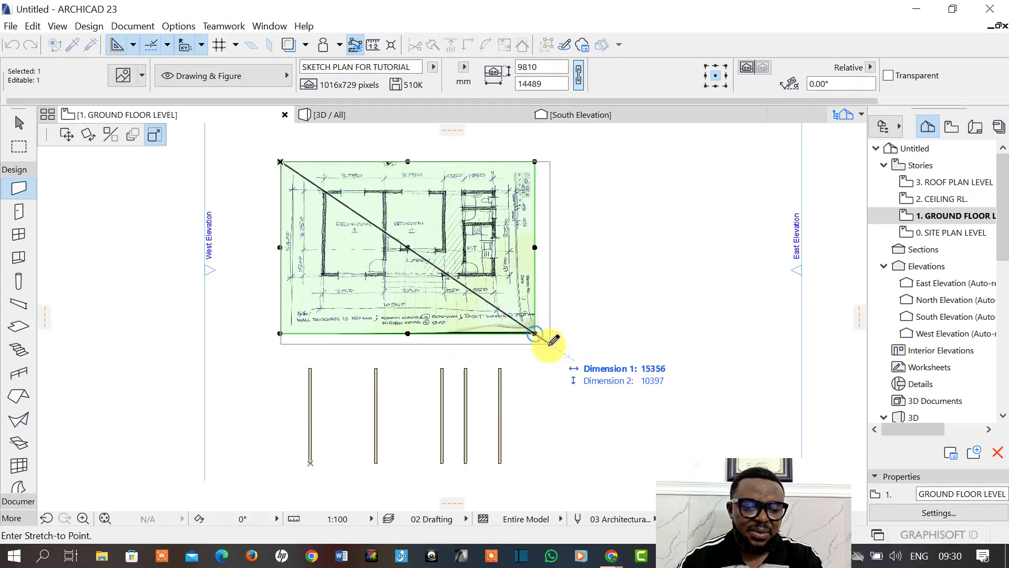
{"action": "left_click", "coordinate": [550, 344]}
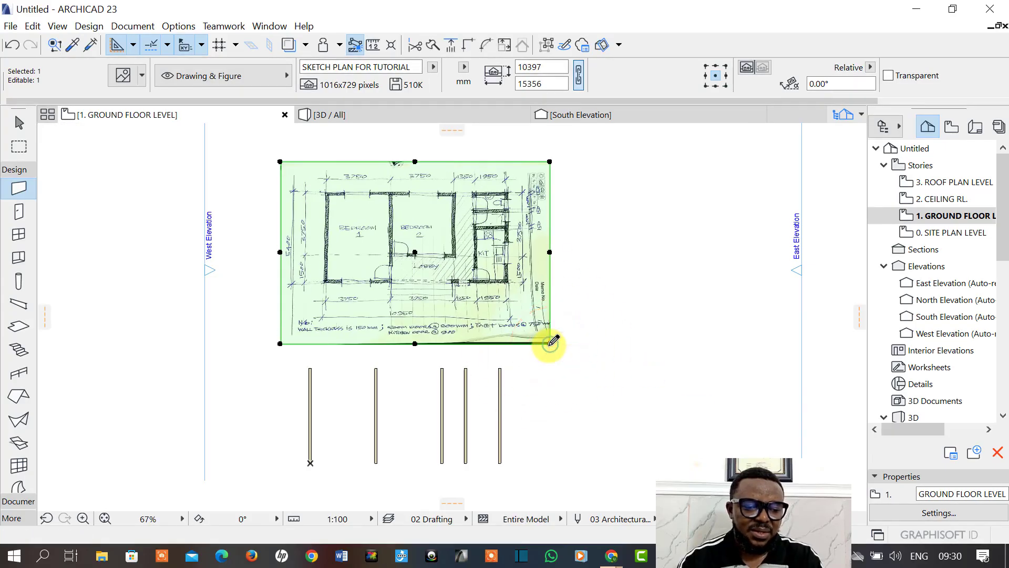
{"action": "left_click", "coordinate": [550, 344]}
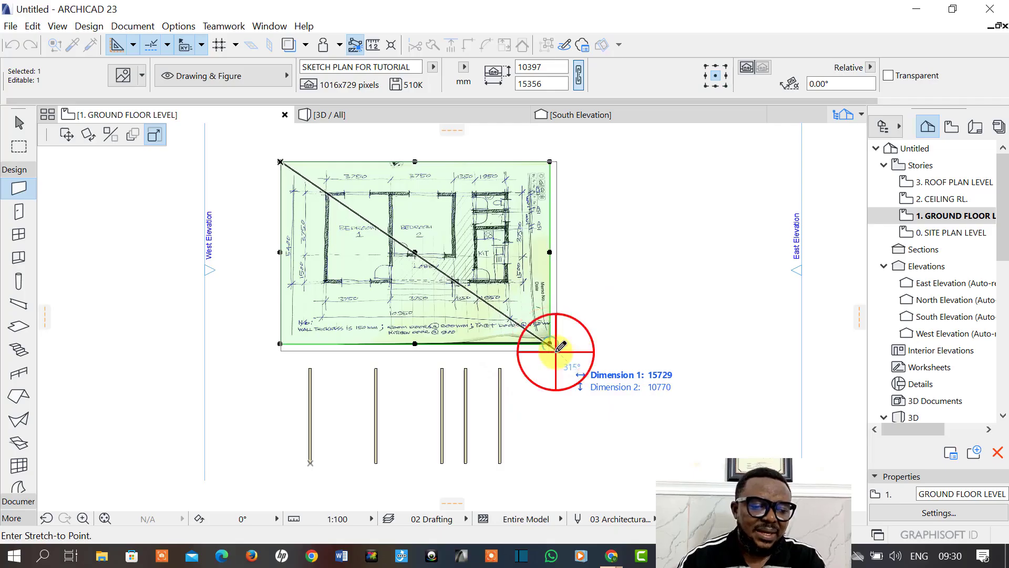
{"action": "left_click", "coordinate": [556, 350]}
Shift the sketch plan horizontally so its Bedroom 1 outer wall lines up with the first vertical wall, and deselect it.
{"action": "key", "text": "ctrl+d"}
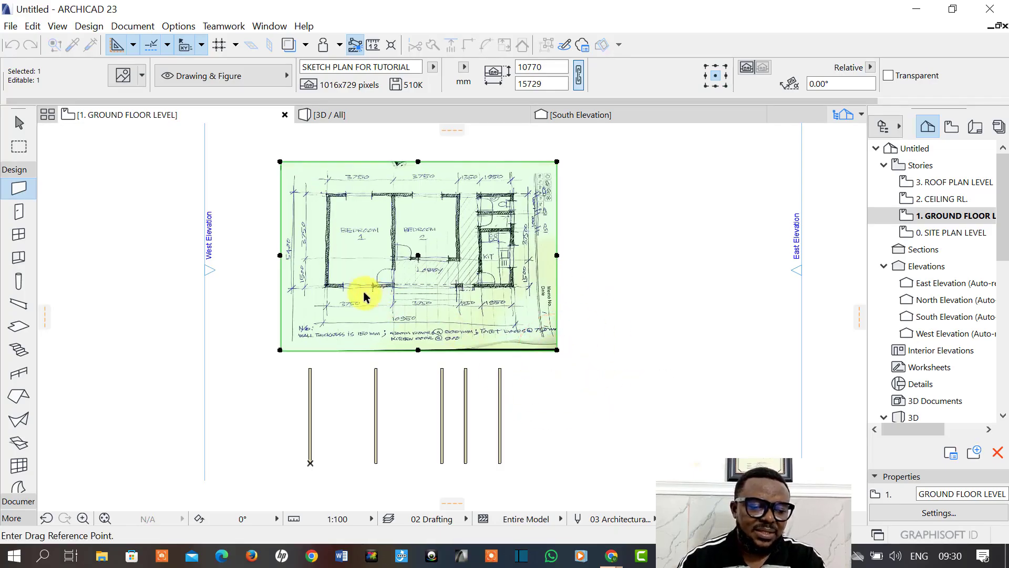
{"action": "left_click", "coordinate": [324, 288]}
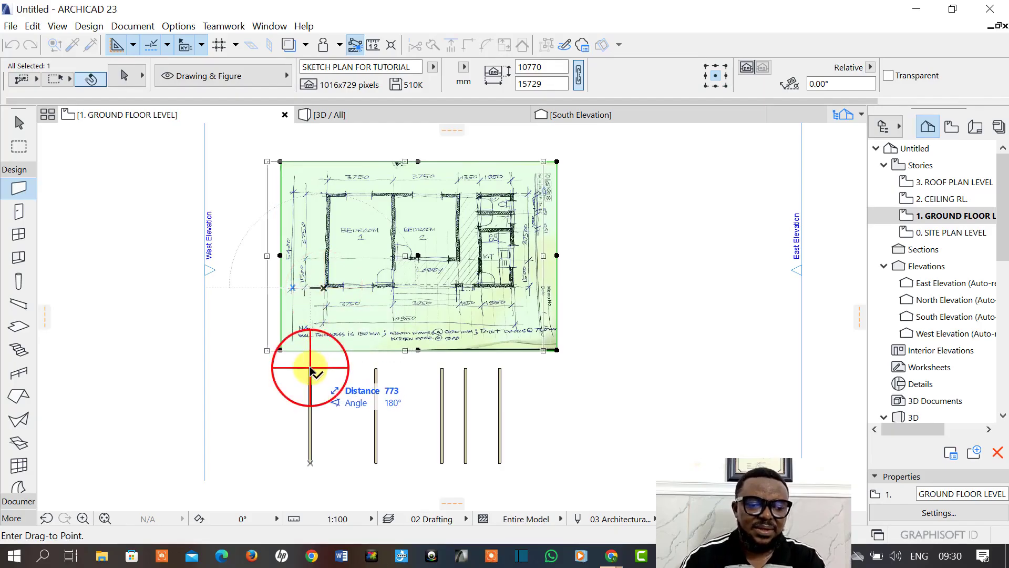
{"action": "left_click", "coordinate": [310, 369]}
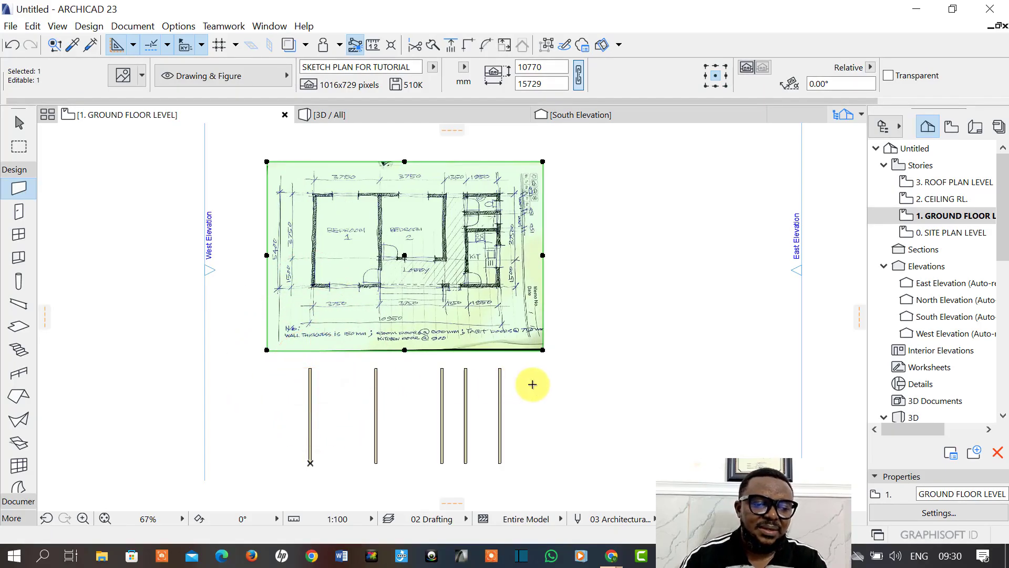
{"action": "left_click", "coordinate": [562, 388]}
With the default wall settings, draw a horizontal wall joining the upper ends of the first and last vertical walls.
{"action": "scroll", "coordinate": [505, 400], "scroll_direction": "up", "scroll_amount": 3}
{"action": "scroll", "coordinate": [452, 426], "scroll_direction": "down", "scroll_amount": 5}
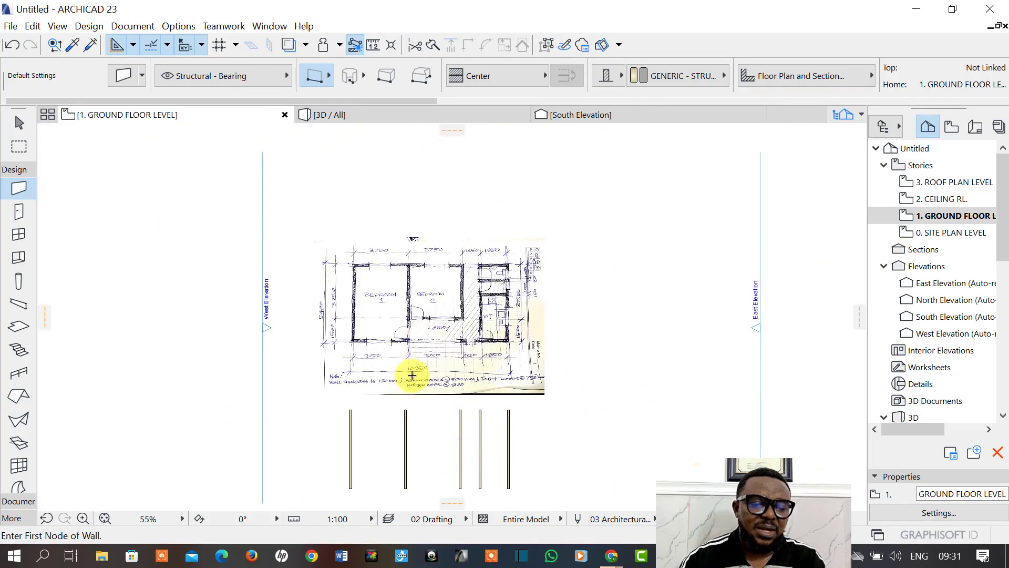
{"action": "scroll", "coordinate": [412, 374], "scroll_direction": "up", "scroll_amount": 2}
{"action": "scroll", "coordinate": [415, 372], "scroll_direction": "up", "scroll_amount": 1}
{"action": "scroll", "coordinate": [415, 372], "scroll_direction": "down", "scroll_amount": 1}
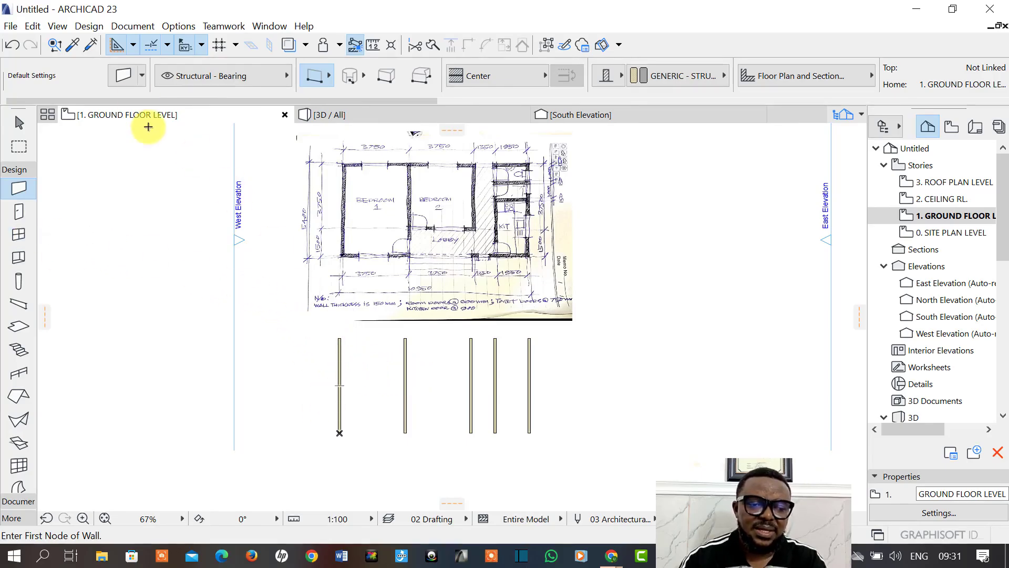
{"action": "left_click", "coordinate": [123, 75]}
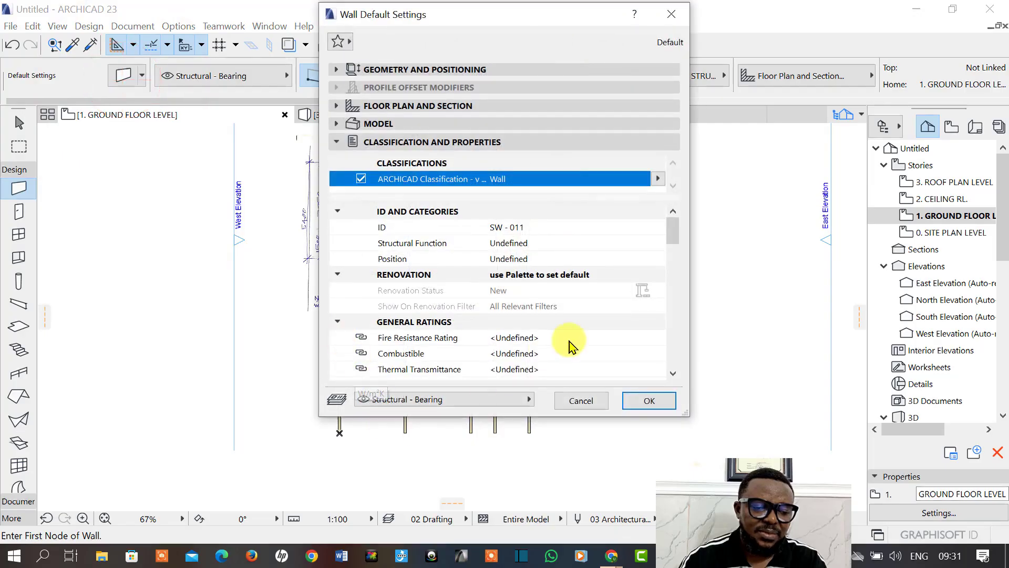
{"action": "left_click", "coordinate": [648, 399]}
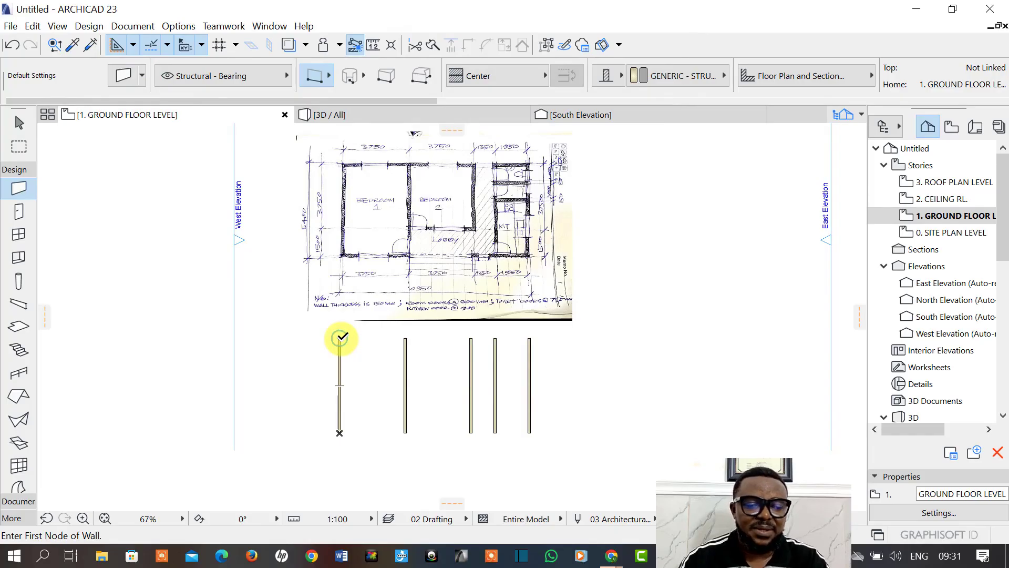
{"action": "left_click", "coordinate": [340, 338]}
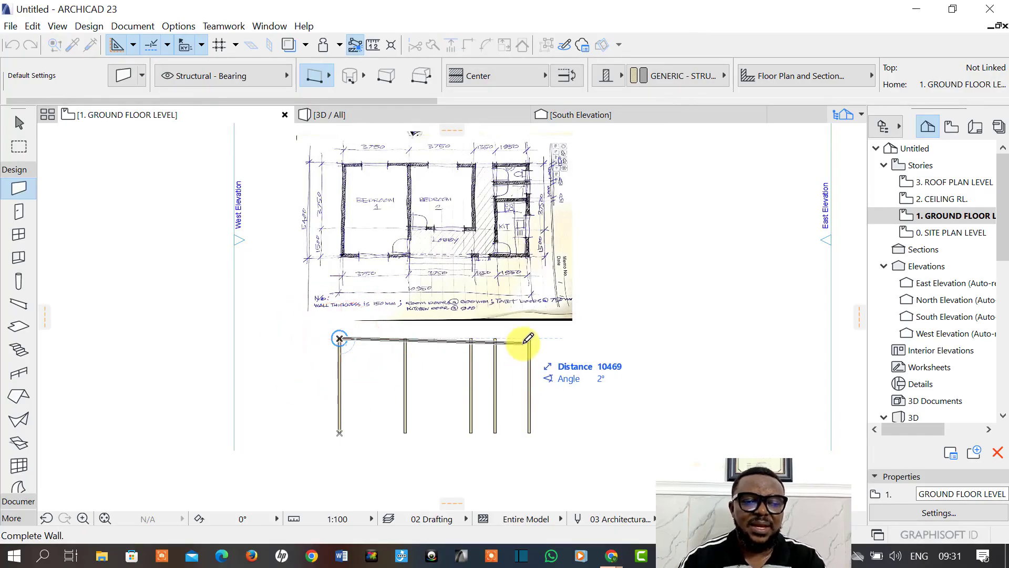
{"action": "left_click", "coordinate": [531, 337]}
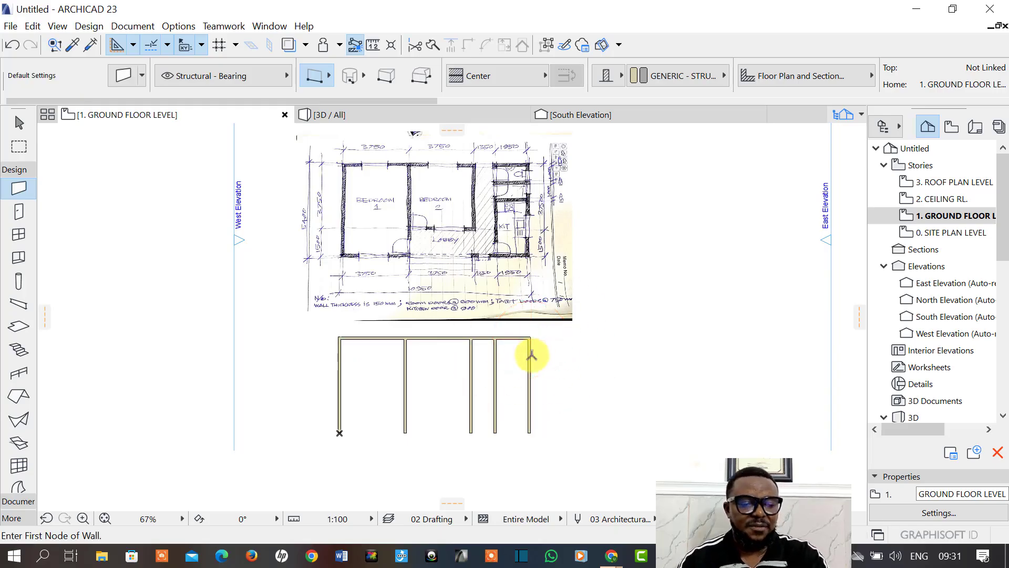
Drag a copy of the upper horizontal wall 3750 mm straight down to form the wall between the bedrooms and lobby.
{"action": "left_click", "coordinate": [519, 339], "text": "shift"}
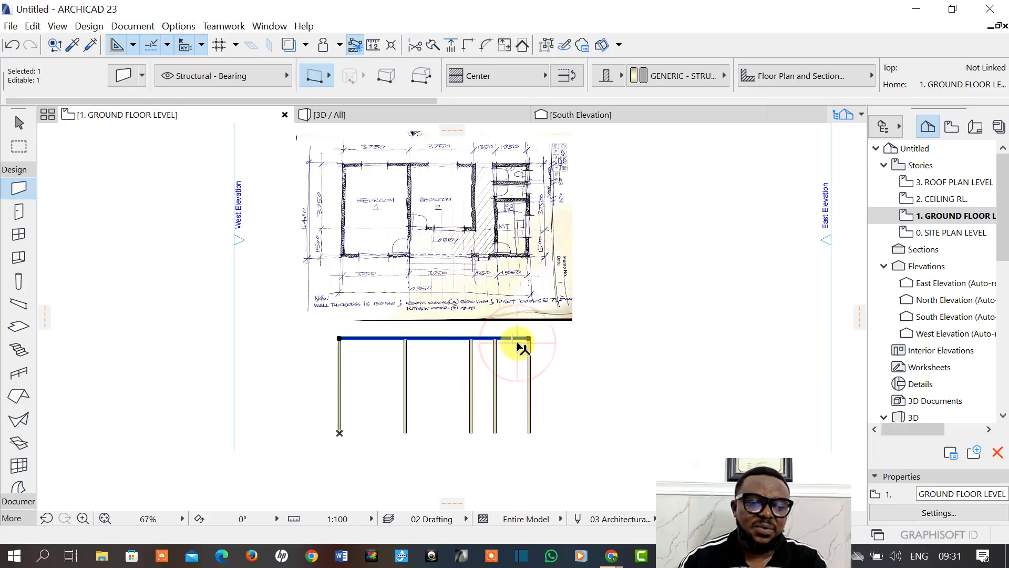
{"action": "key", "text": "ctrl+d"}
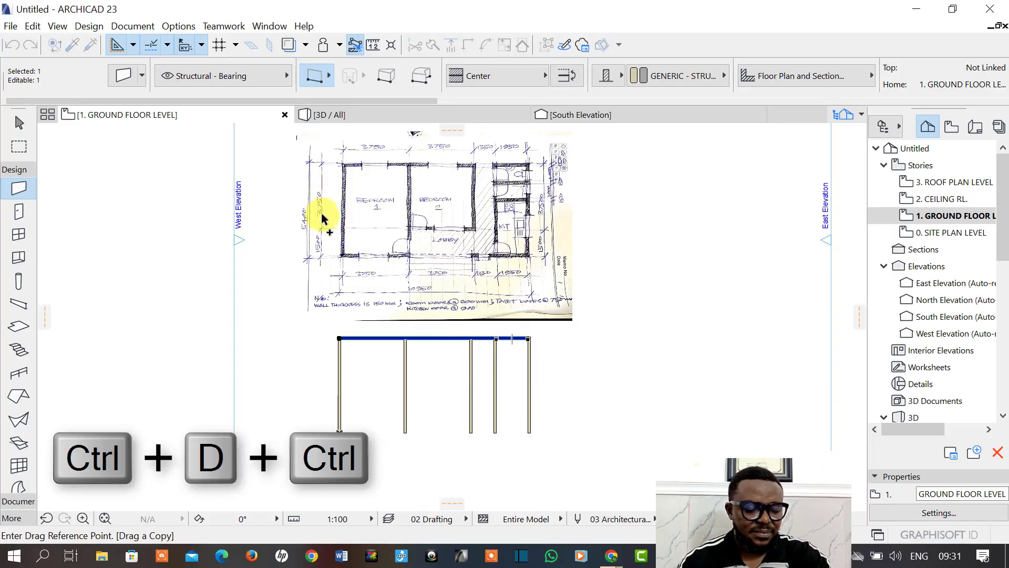
{"action": "left_click", "coordinate": [512, 339]}
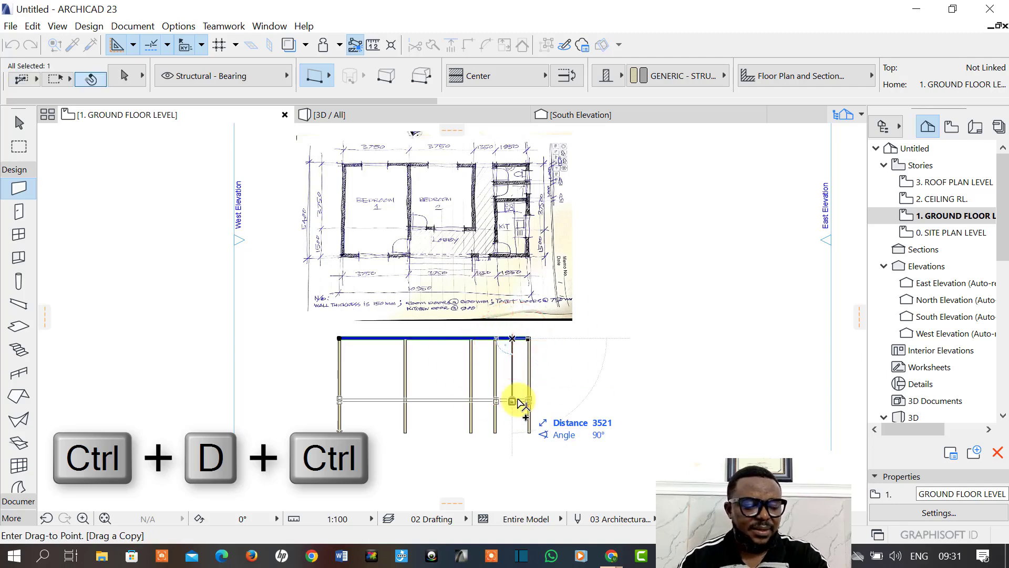
{"action": "key", "text": "shift+r"}
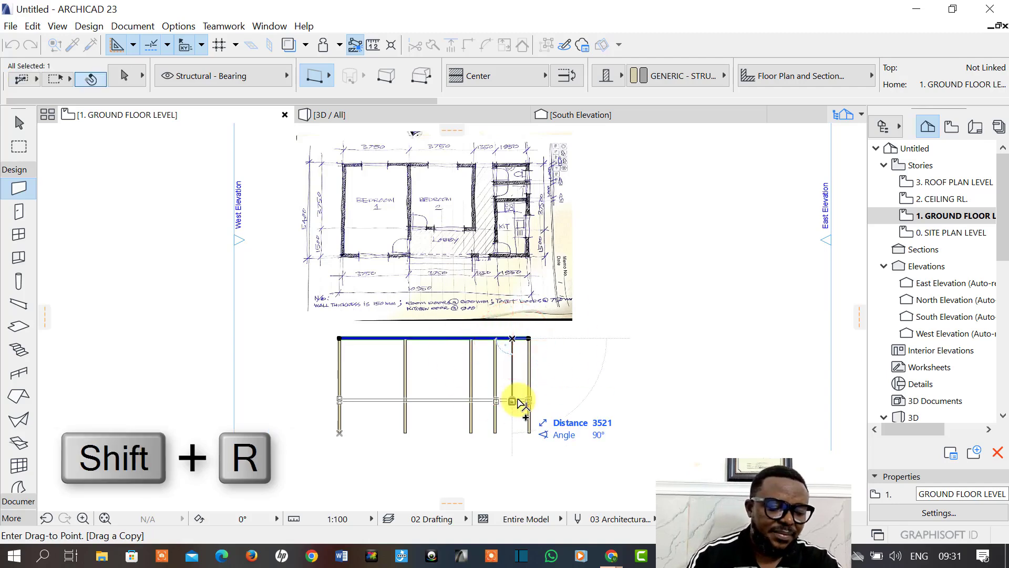
{"action": "key", "text": "Tab"}
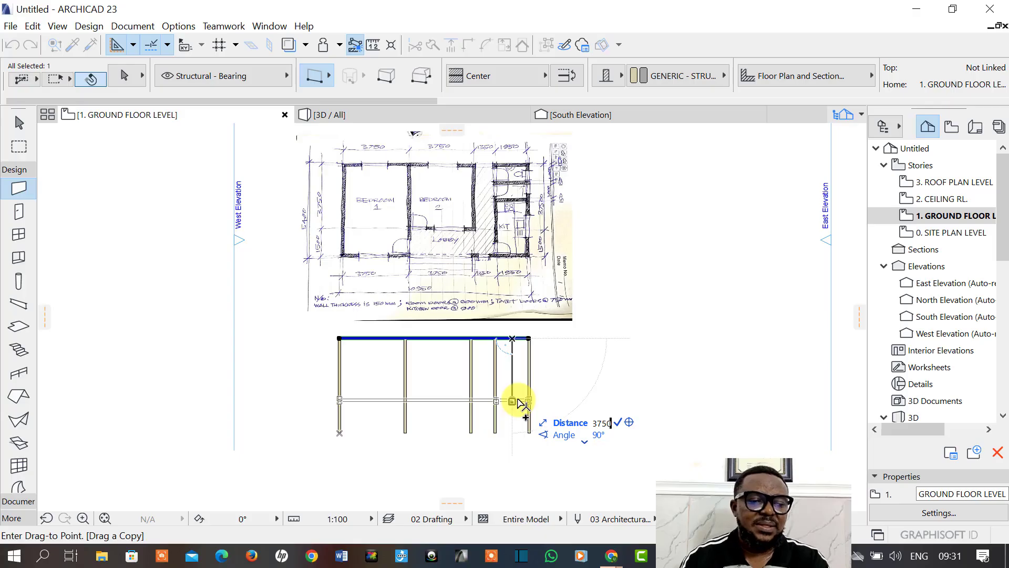
{"action": "type", "text": "3750"}
{"action": "key", "text": "Return"}
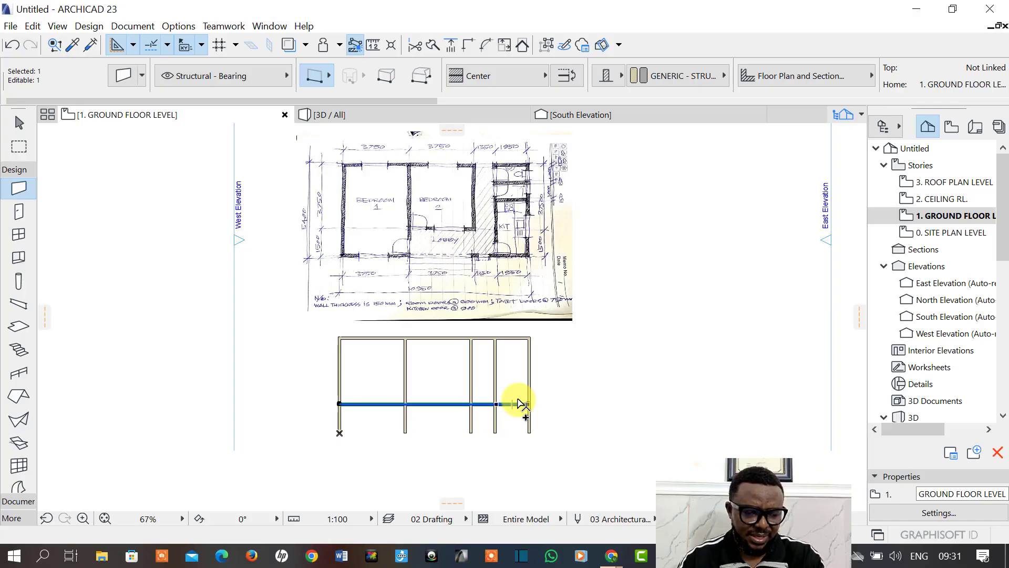
Drag a copy of the lobby wall 1500 mm straight down to form the lower outer wall, and deselect it.
{"action": "key", "text": "ctrl+shift+d"}
{"action": "left_click", "coordinate": [350, 406]}
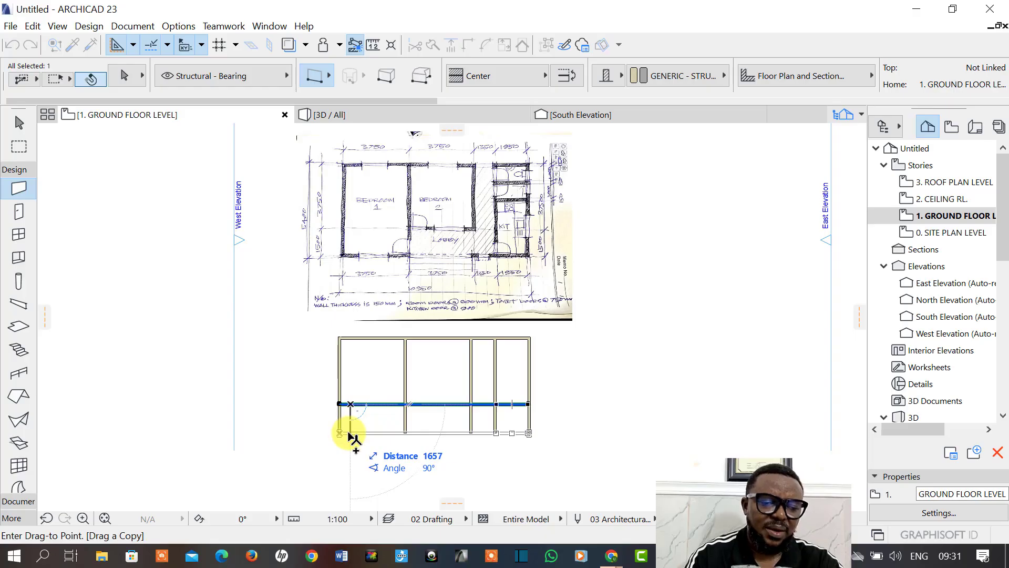
{"action": "key", "text": "Tab"}
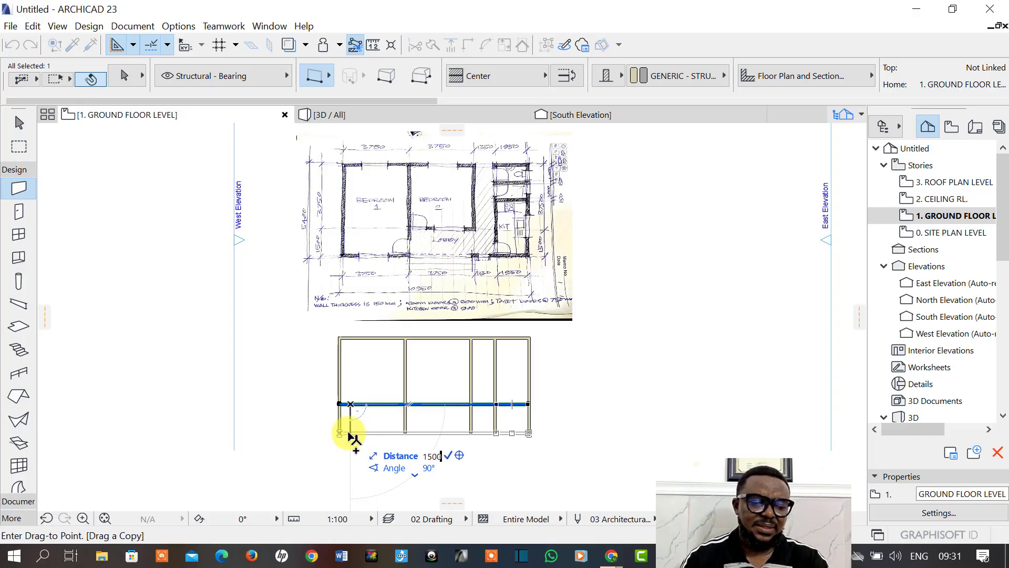
{"action": "key", "text": "Return"}
{"action": "left_click", "coordinate": [551, 452]}
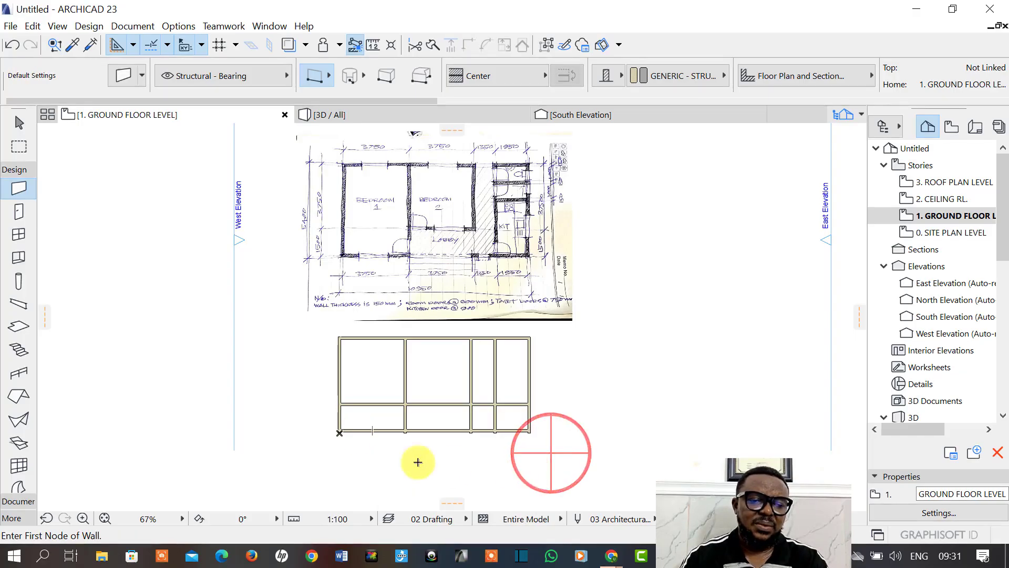
Select the five vertical walls together with one selection rectangle across their lower part, and clear the selection.
{"action": "scroll", "coordinate": [358, 451], "scroll_direction": "up", "scroll_amount": 4}
{"action": "scroll", "coordinate": [358, 451], "scroll_direction": "down", "scroll_amount": 3}
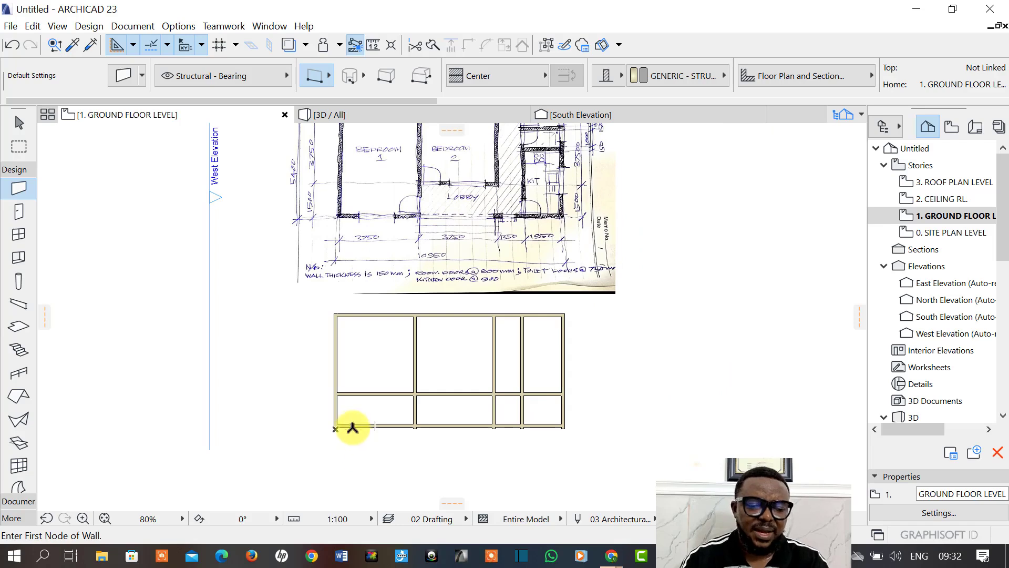
{"action": "middle_click_drag", "start_coordinate": [350, 423], "coordinate": [349, 449]}
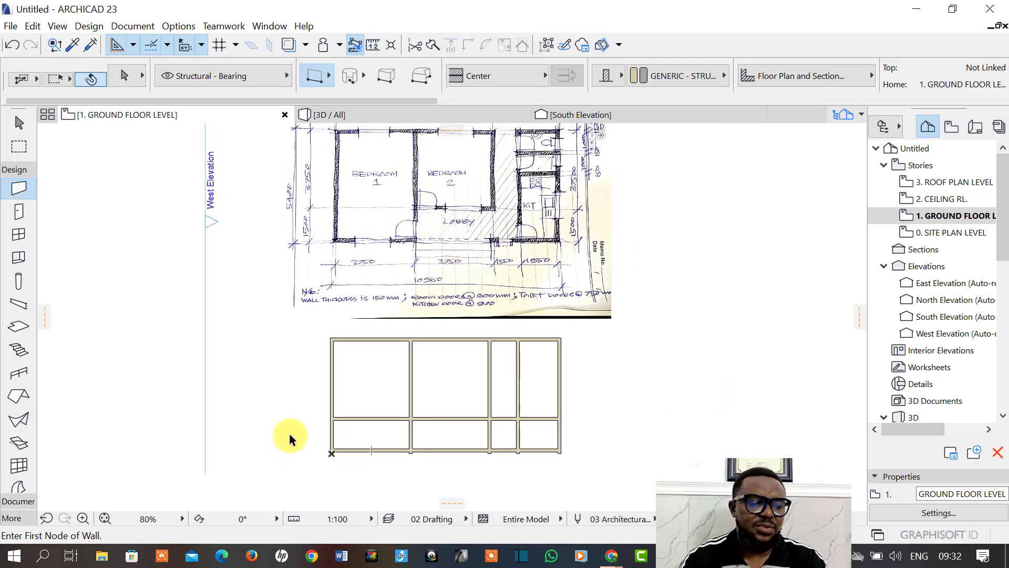
{"action": "scroll", "coordinate": [337, 460], "scroll_direction": "up", "scroll_amount": 4}
{"action": "scroll", "coordinate": [336, 460], "scroll_direction": "up", "scroll_amount": 4}
{"action": "scroll", "coordinate": [347, 460], "scroll_direction": "down", "scroll_amount": 4}
{"action": "middle_click_drag", "start_coordinate": [537, 491], "coordinate": [357, 442]}
{"action": "left_click", "coordinate": [103, 338], "text": "shift"}
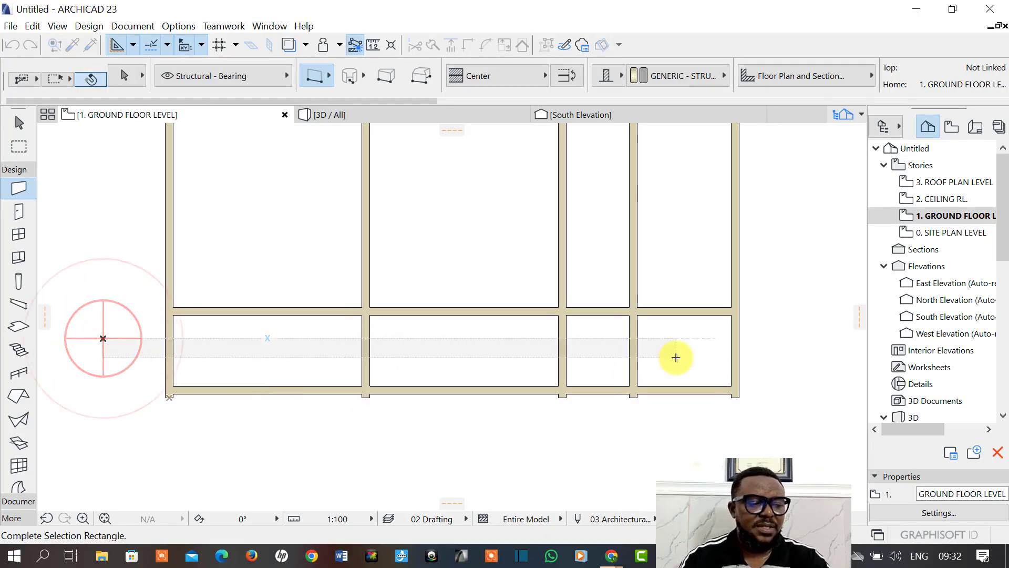
{"action": "key", "text": "Escape"}
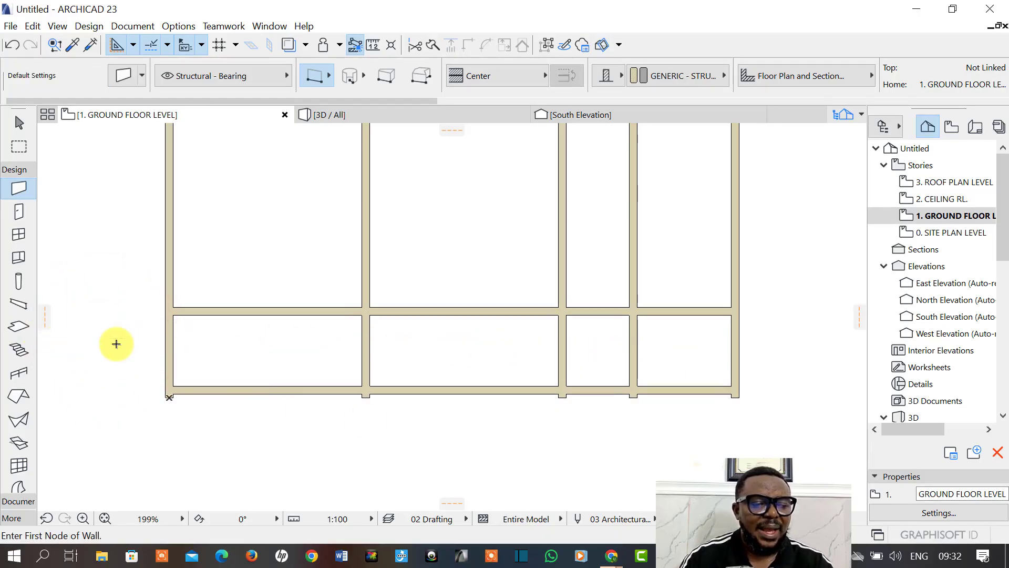
{"action": "key", "text": "shift"}
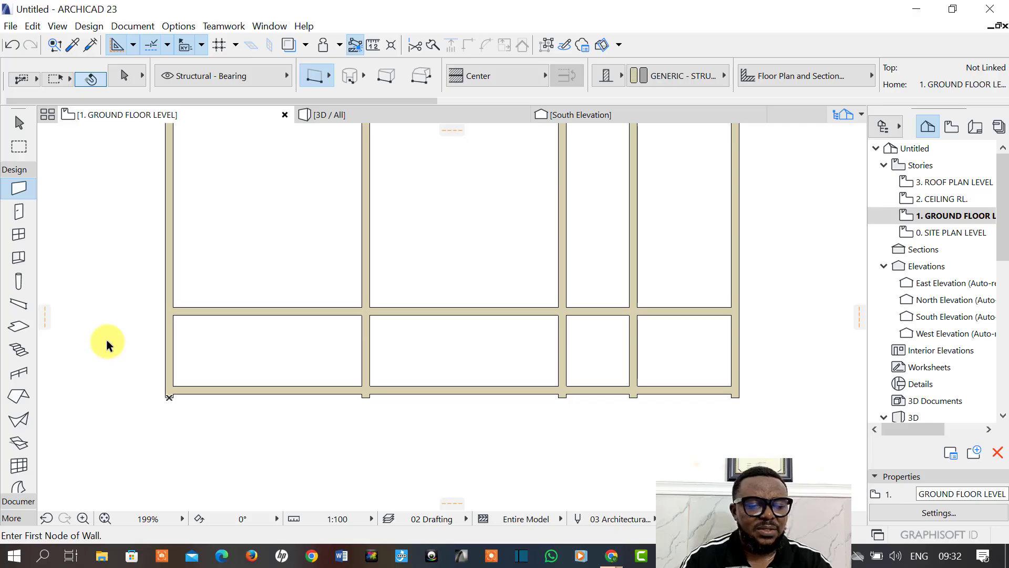
{"action": "left_click", "coordinate": [94, 332], "text": "shift"}
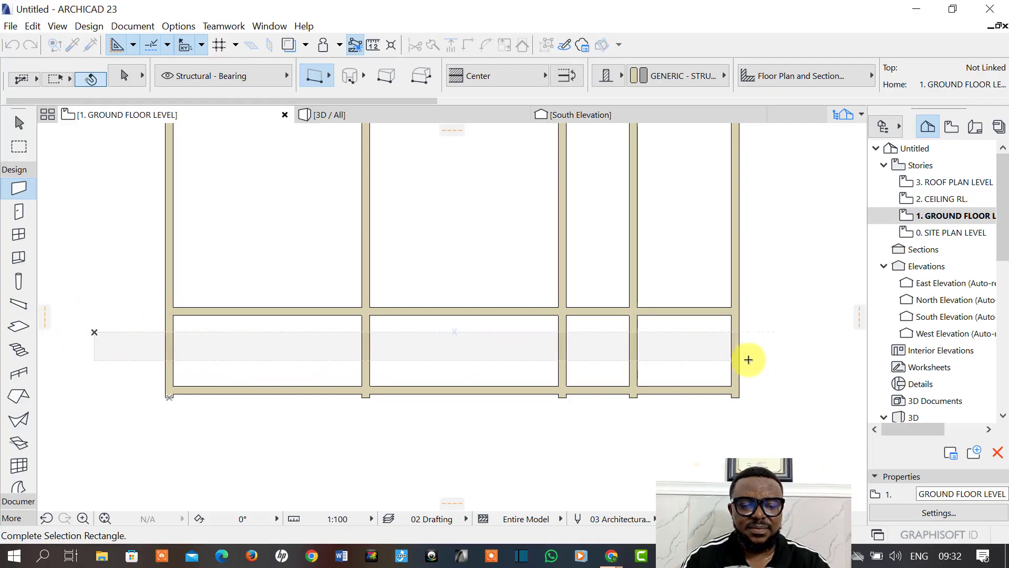
{"action": "left_click", "coordinate": [769, 360], "text": "shift"}
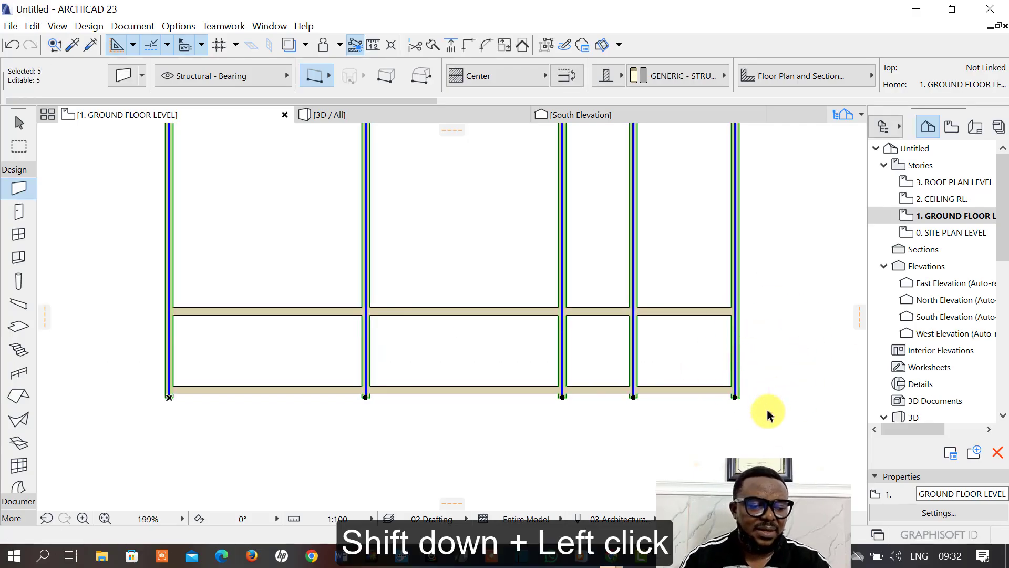
{"action": "key", "text": "Escape"}
Select the five vertical walls one by one, and clear the selection.
{"action": "key", "text": "shift"}
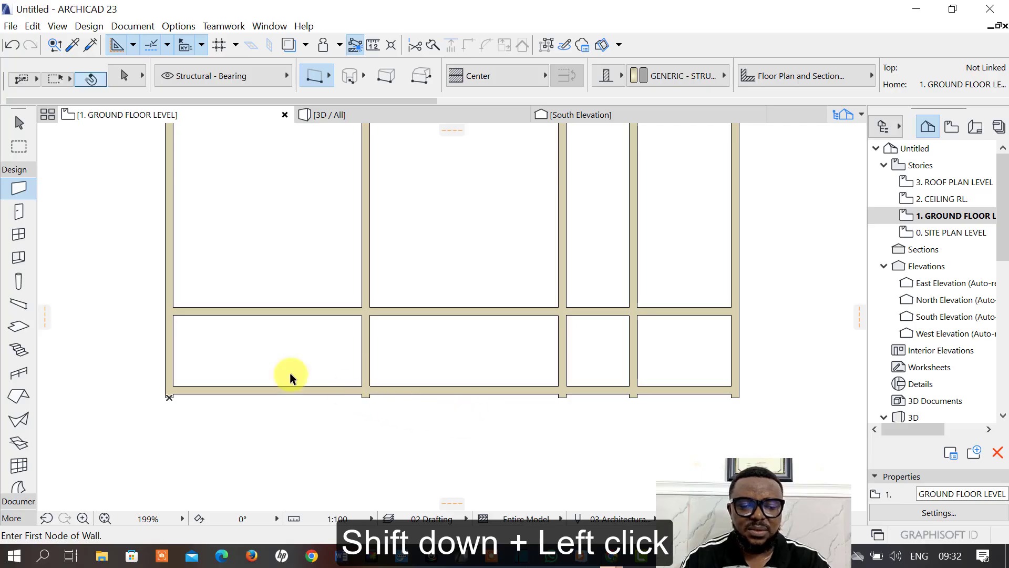
{"action": "left_click", "coordinate": [169, 360], "text": "shift"}
{"action": "left_click", "coordinate": [364, 360], "text": "shift"}
{"action": "left_click", "coordinate": [562, 350], "text": "shift"}
{"action": "left_click", "coordinate": [633, 352], "text": "shift"}
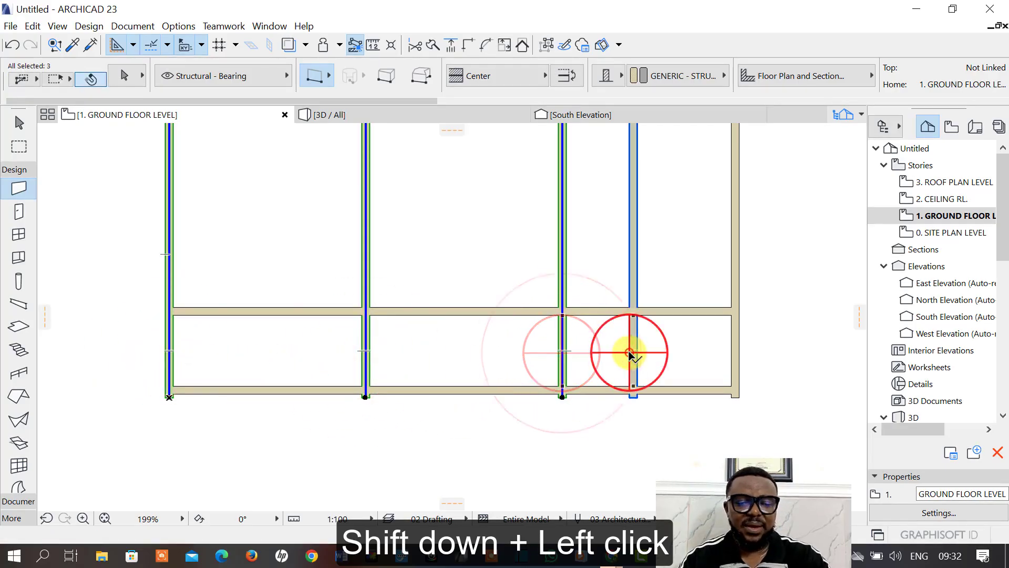
{"action": "left_click", "coordinate": [732, 351], "text": "shift"}
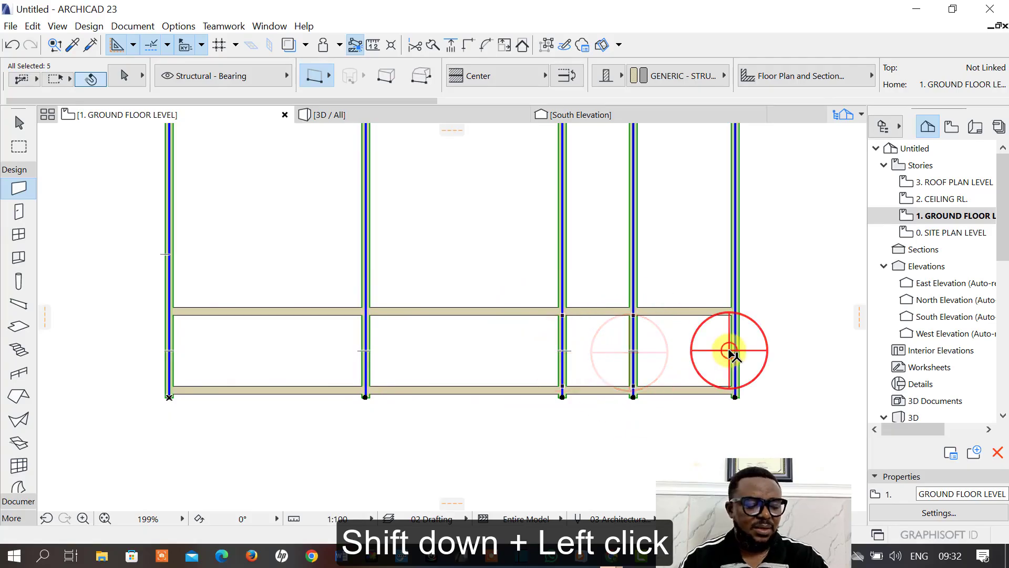
{"action": "left_click", "coordinate": [757, 351], "text": "shift"}
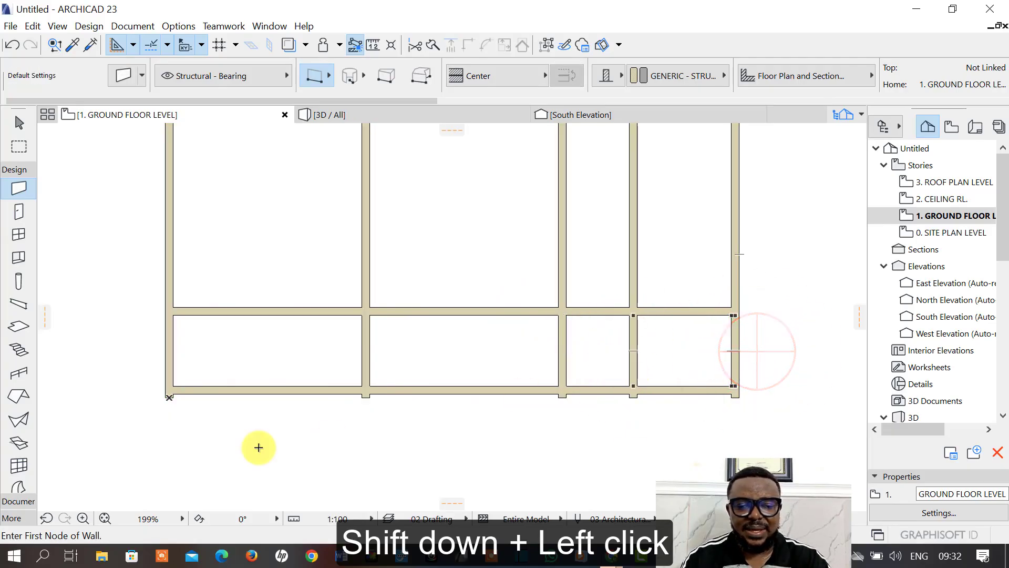
Select all five vertical walls with a selection rectangle and adjust their lower ends to the reference line of the lowest horizontal wall.
{"action": "left_click", "coordinate": [115, 337], "text": "shift"}
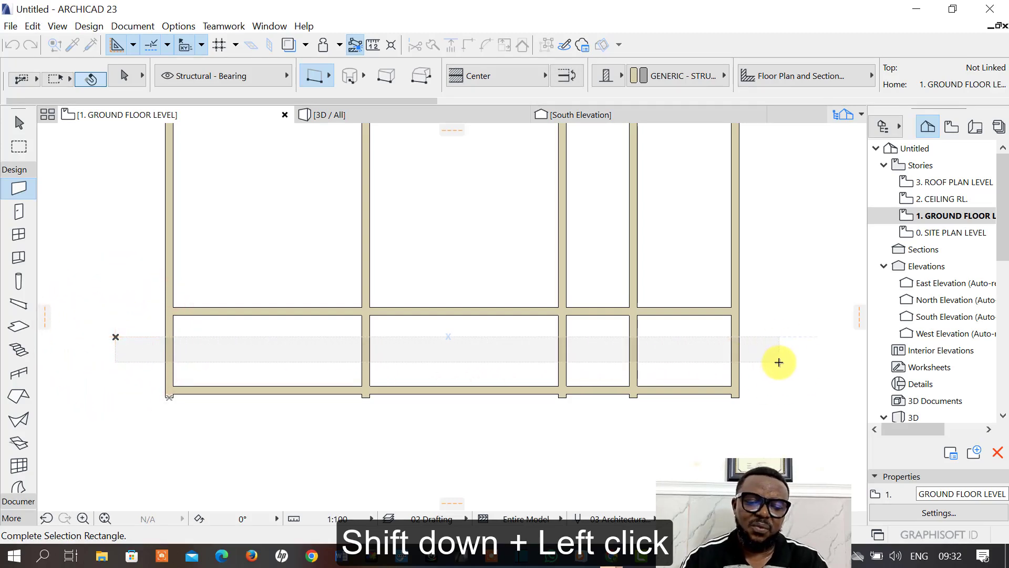
{"action": "left_click", "coordinate": [779, 362], "text": "shift"}
{"action": "scroll", "coordinate": [692, 379], "scroll_direction": "down", "scroll_amount": 4}
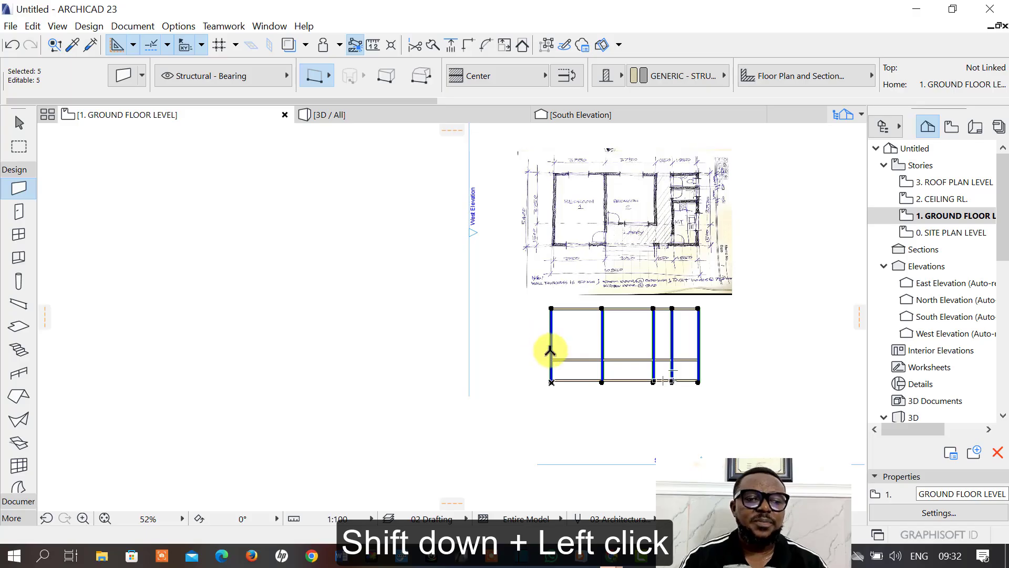
{"action": "scroll", "coordinate": [658, 393], "scroll_direction": "up", "scroll_amount": 2}
{"action": "middle_click_drag", "start_coordinate": [662, 390], "coordinate": [501, 445]}
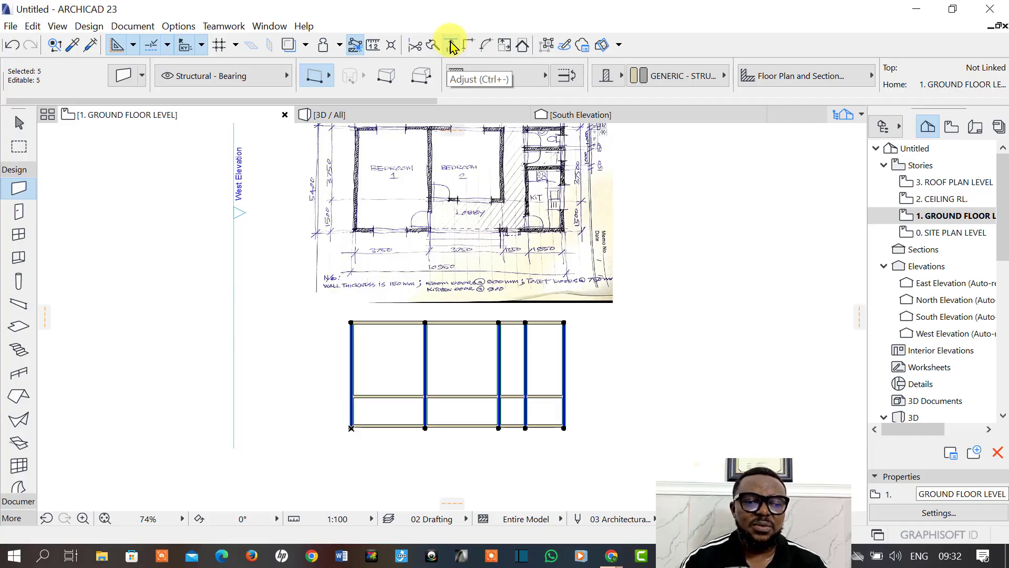
{"action": "key", "text": "ctrl+minus"}
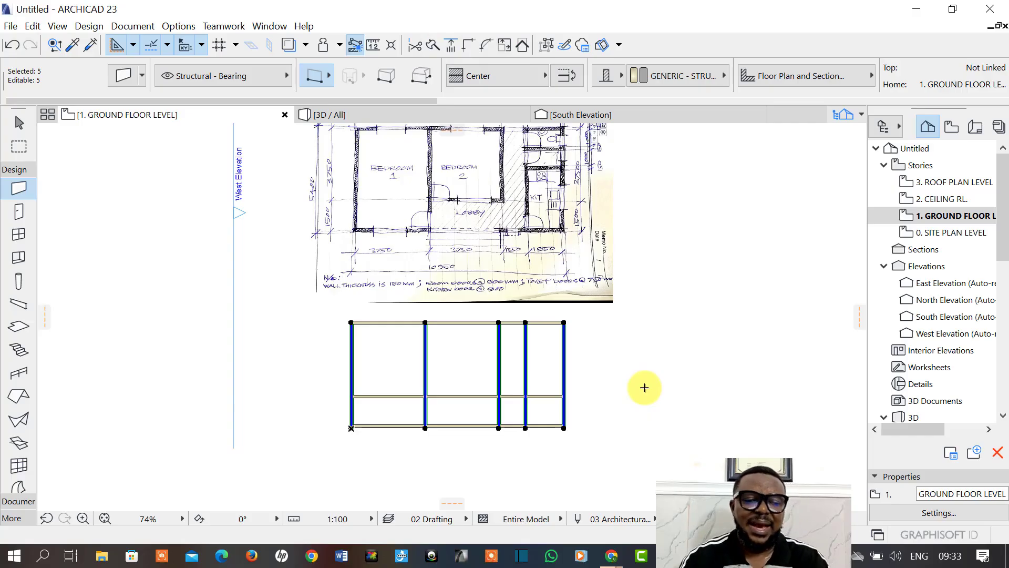
{"action": "key", "text": "ctrl+minus"}
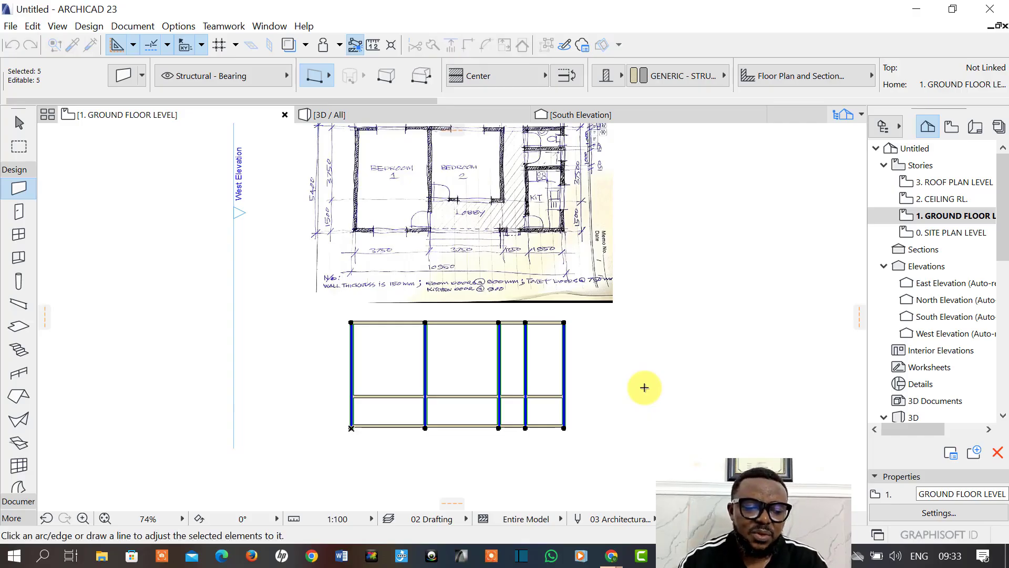
{"action": "scroll", "coordinate": [446, 439], "scroll_direction": "up", "scroll_amount": 8}
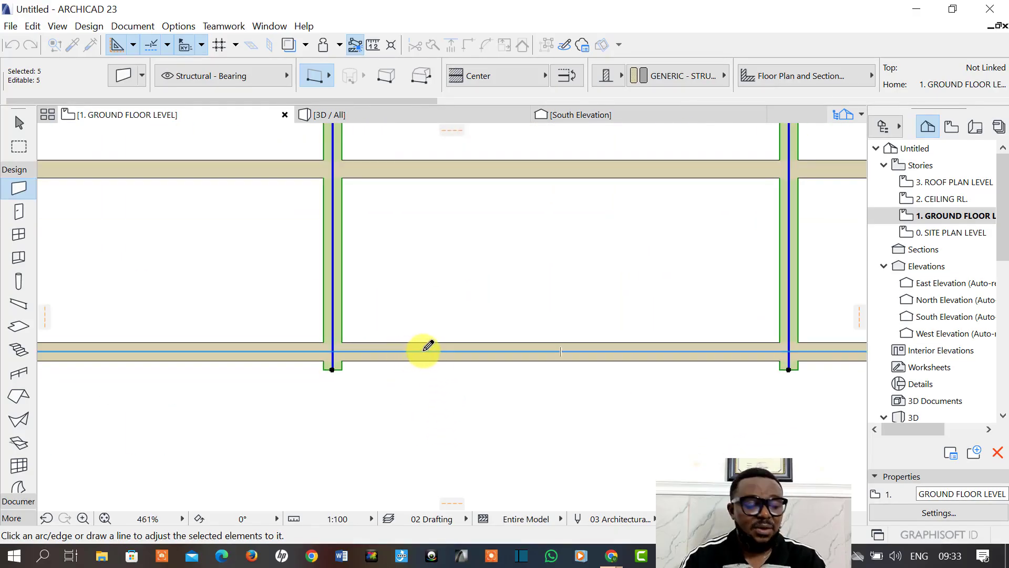
{"action": "left_click", "coordinate": [424, 350]}
Extend the selected vertical walls downward by adjusting them to a horizontal line drawn below the plan.
{"action": "scroll", "coordinate": [442, 361], "scroll_direction": "down", "scroll_amount": 8}
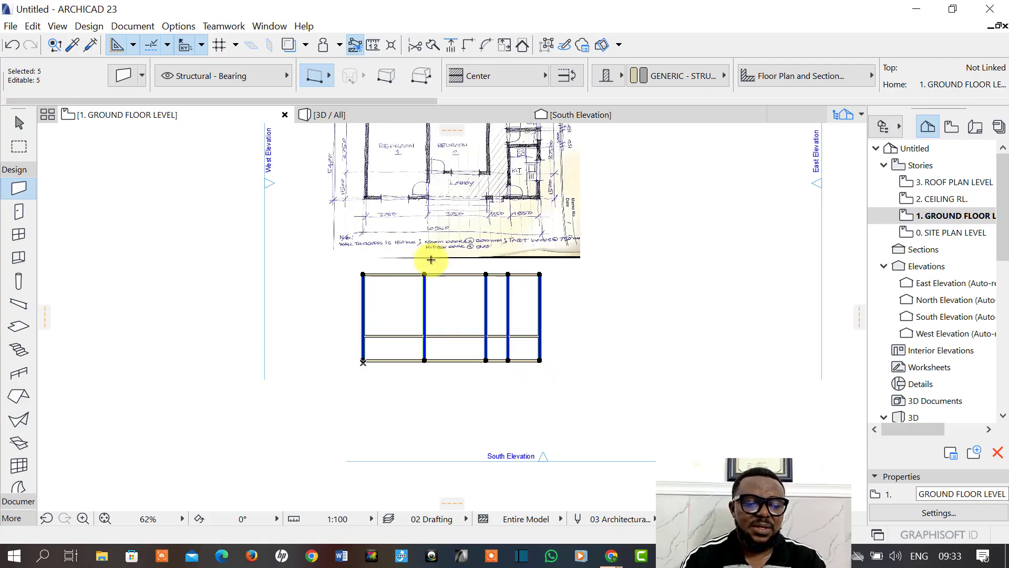
{"action": "left_click", "coordinate": [450, 45]}
{"action": "left_click", "coordinate": [343, 402]}
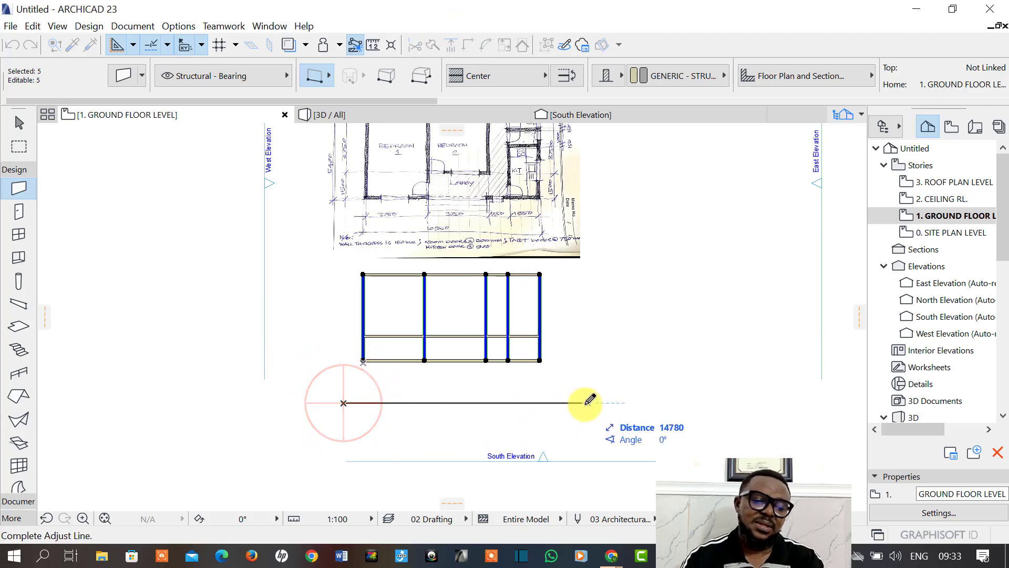
{"action": "left_click", "coordinate": [603, 404]}
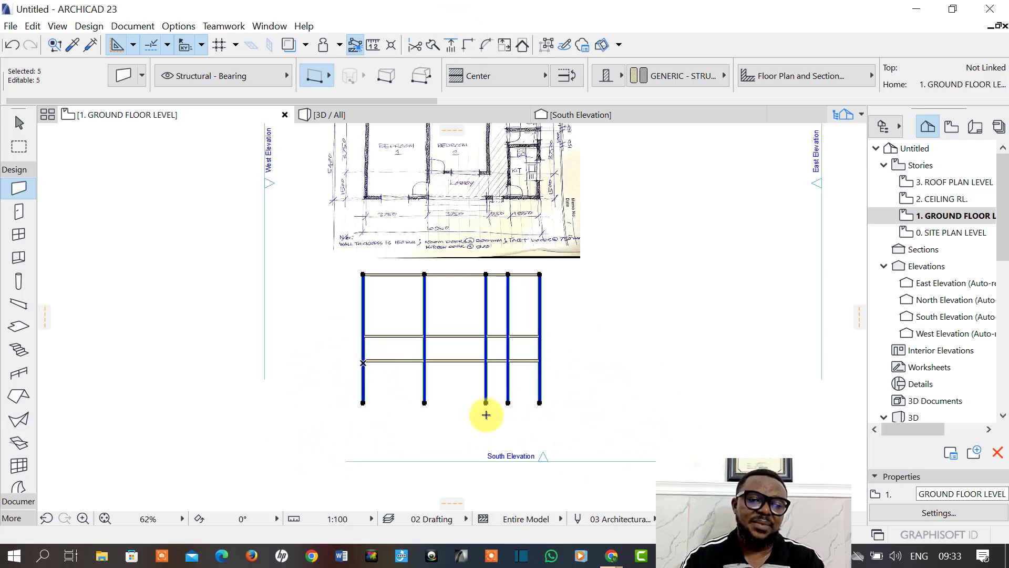
Adjust the extended vertical walls back to the reference line of the lowest horizontal wall, and deselect them.
{"action": "scroll", "coordinate": [523, 403], "scroll_direction": "up", "scroll_amount": 4}
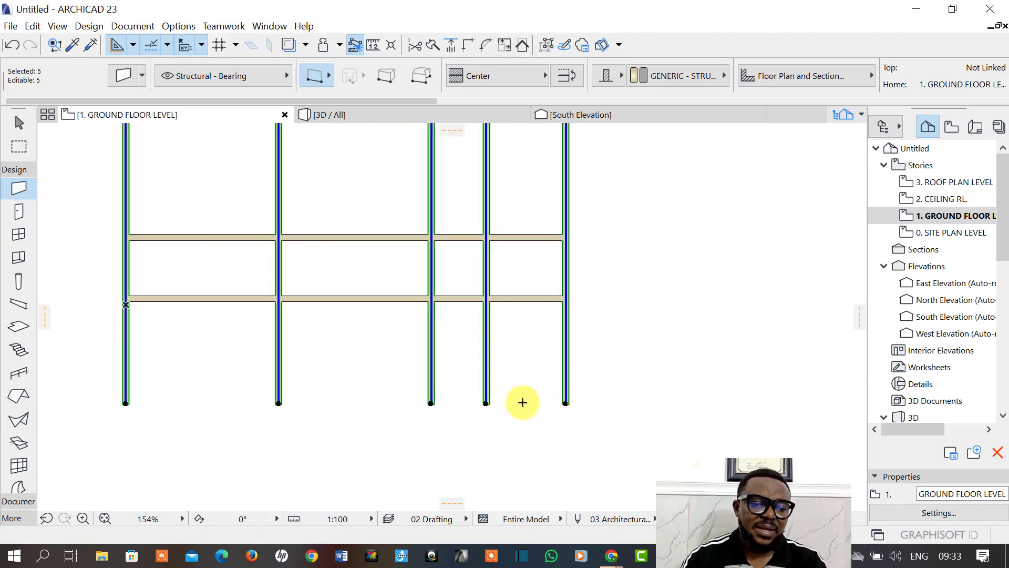
{"action": "left_click", "coordinate": [451, 45]}
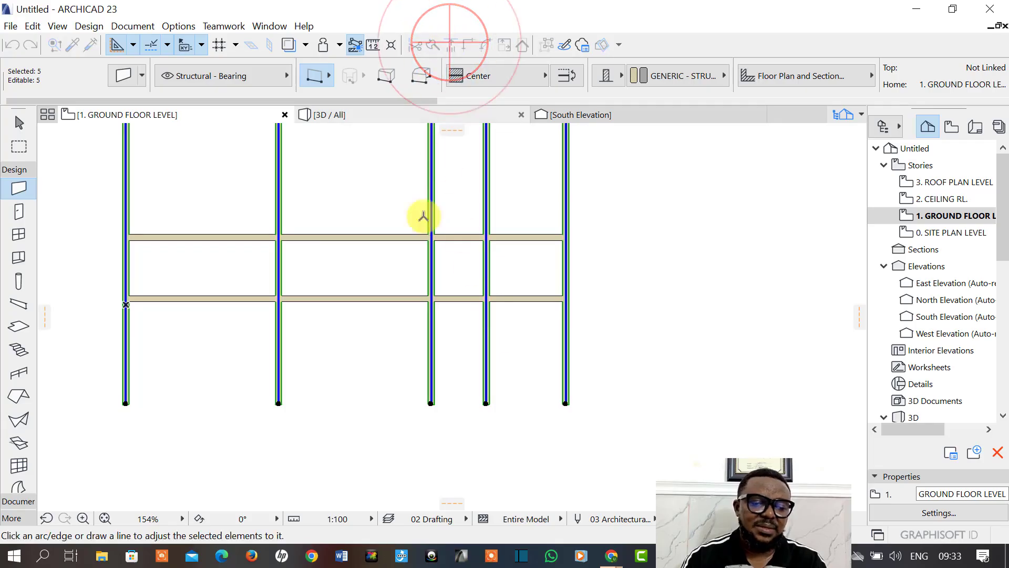
{"action": "scroll", "coordinate": [325, 320], "scroll_direction": "up", "scroll_amount": 4}
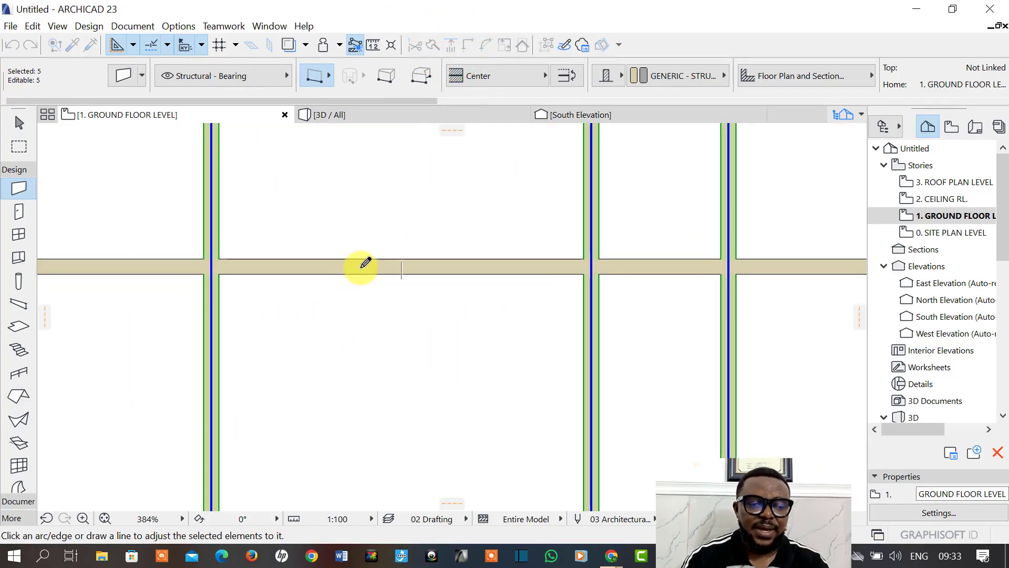
{"action": "left_click", "coordinate": [362, 266]}
{"action": "scroll", "coordinate": [424, 311], "scroll_direction": "down", "scroll_amount": 6}
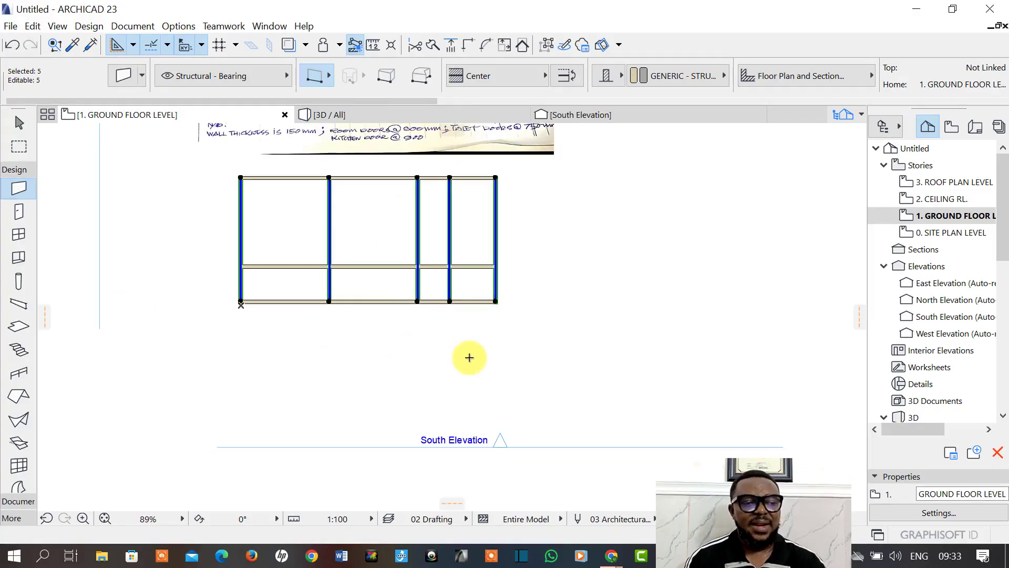
{"action": "left_click", "coordinate": [519, 352]}
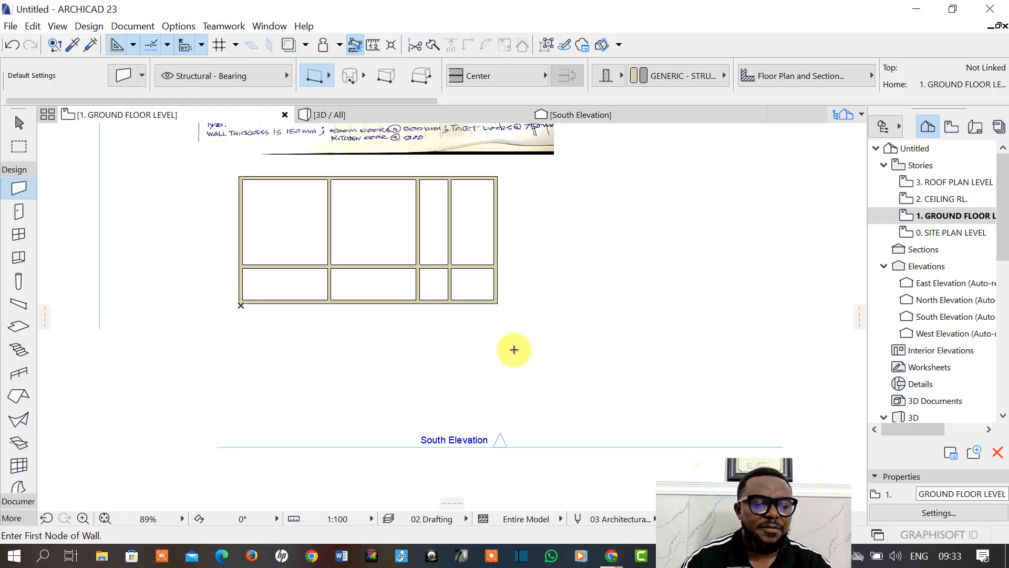
Trim away the middle horizontal wall's segment inside Bedroom 1, compare with the sketch, undo the trim and deselect the wall.
{"action": "left_click", "coordinate": [278, 267], "text": "ctrl"}
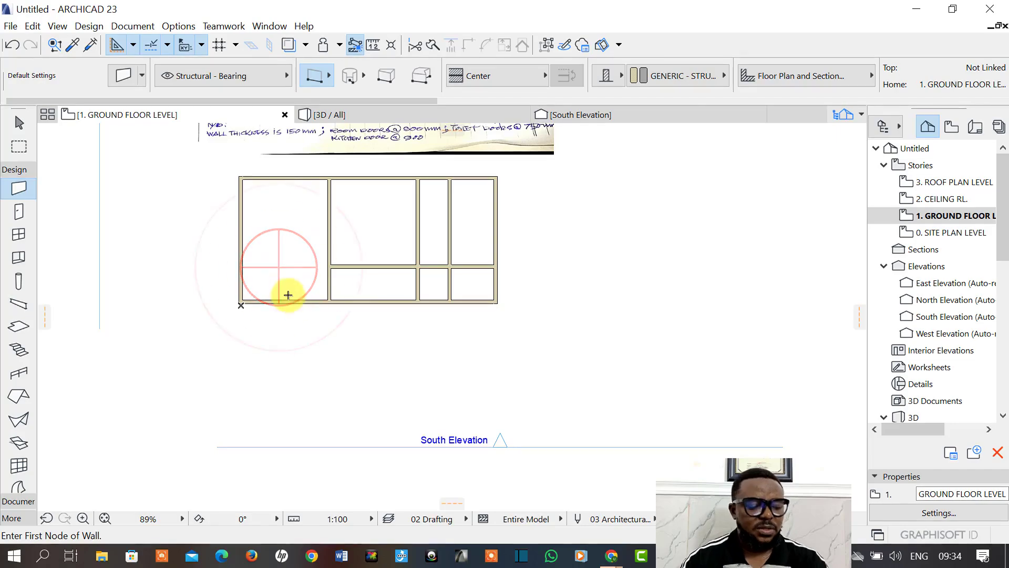
{"action": "scroll", "coordinate": [331, 322], "scroll_direction": "down", "scroll_amount": 5}
{"action": "scroll", "coordinate": [325, 234], "scroll_direction": "up", "scroll_amount": 8}
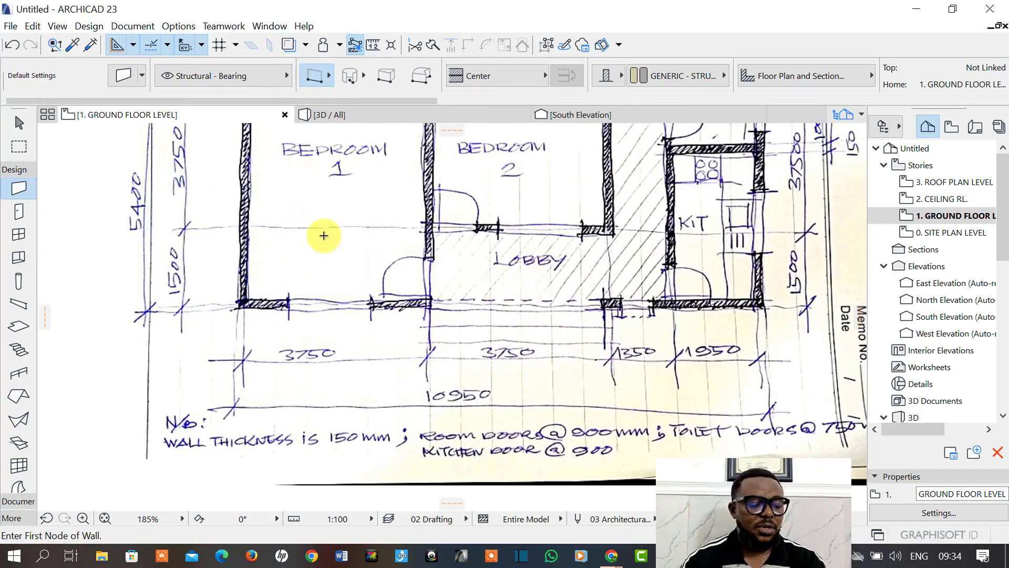
{"action": "scroll", "coordinate": [325, 234], "scroll_direction": "down", "scroll_amount": 4}
{"action": "key", "text": "ctrl+z"}
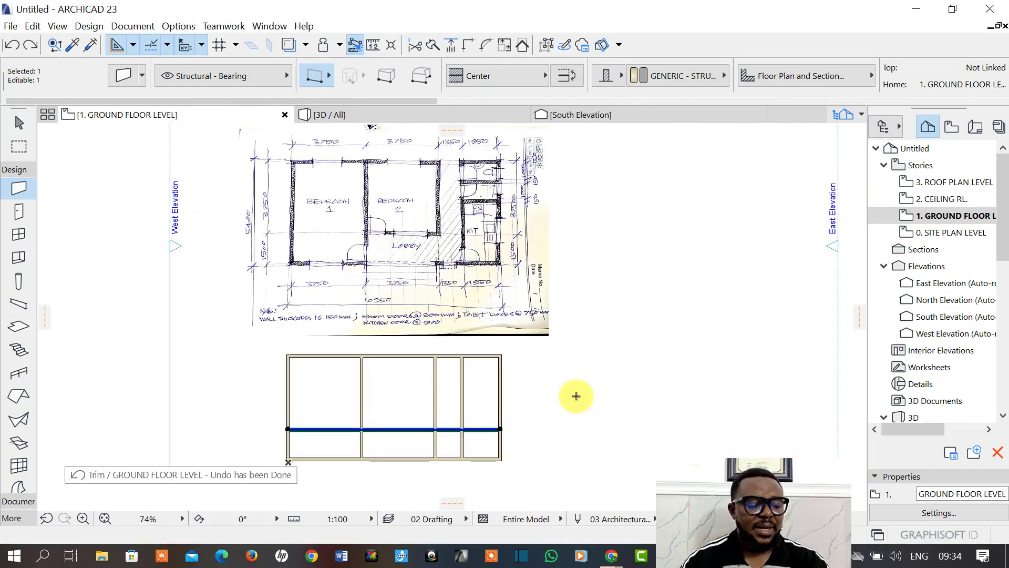
{"action": "left_click", "coordinate": [586, 396]}
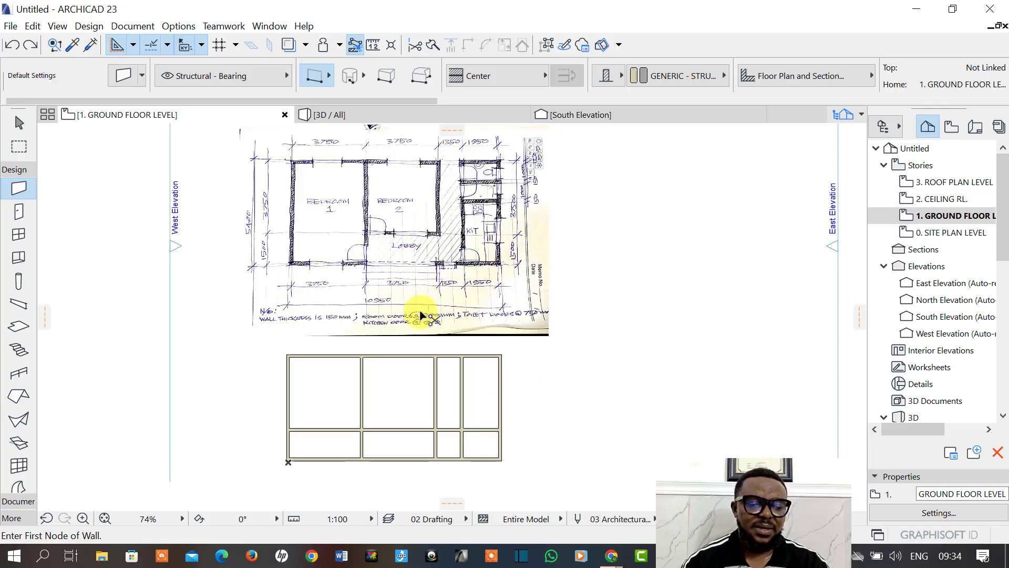
Trim away the middle horizontal wall's segments across Bedroom 1, the corridor and the kitchen, keeping only the Bedroom 2 part.
{"action": "left_click", "coordinate": [322, 431], "text": "ctrl"}
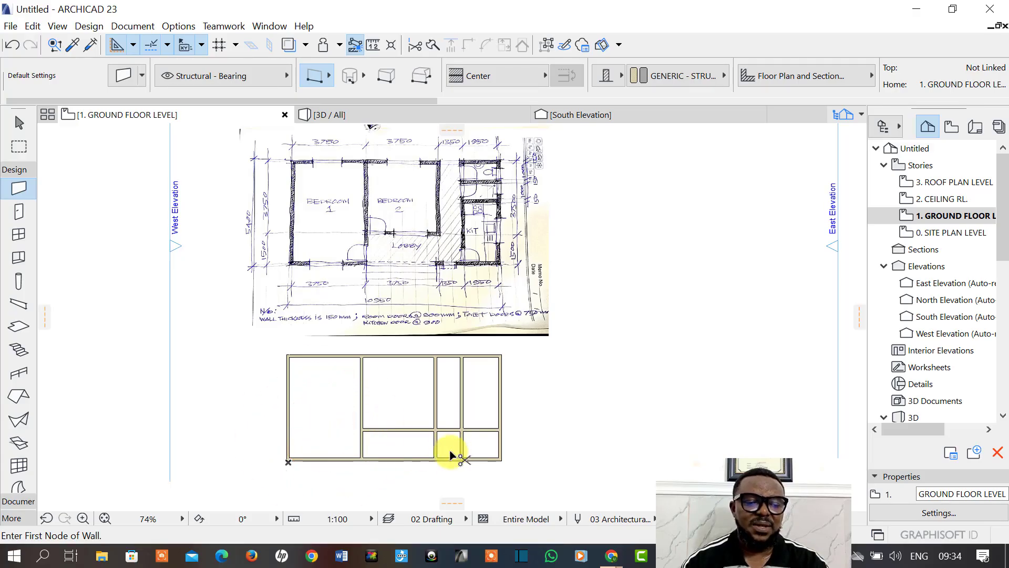
{"action": "left_click", "coordinate": [446, 432], "text": "ctrl"}
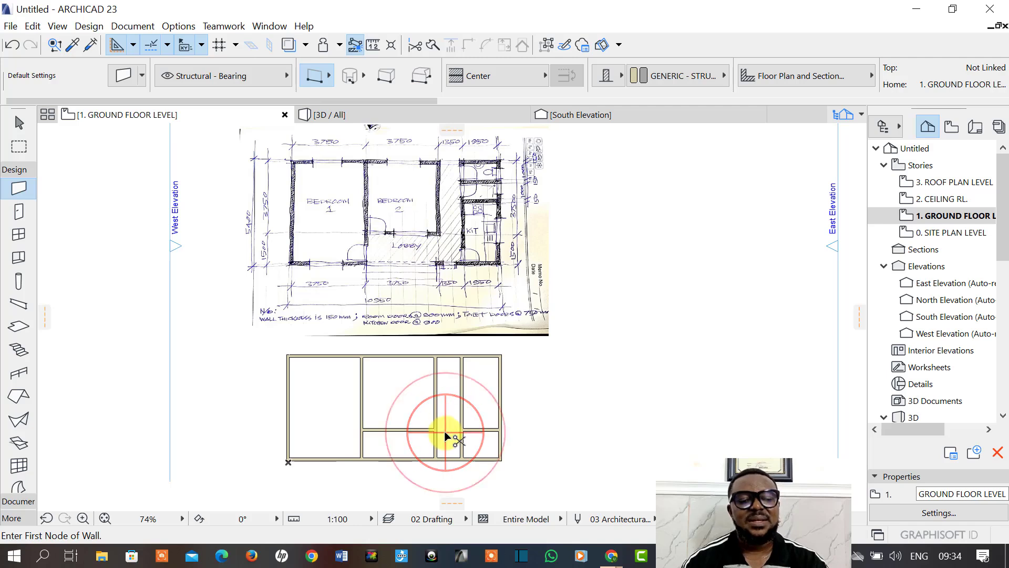
{"action": "left_click", "coordinate": [475, 431], "text": "ctrl"}
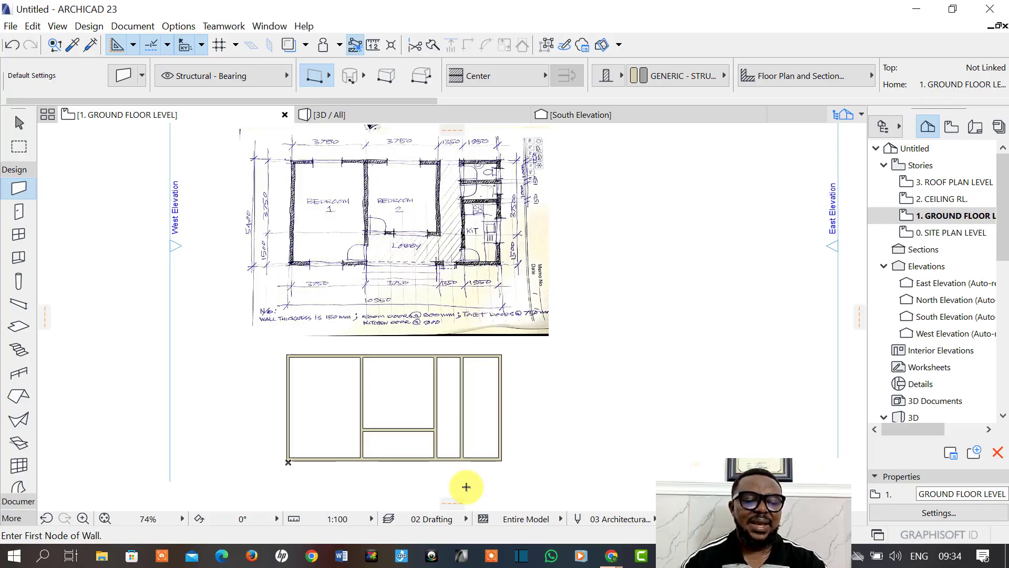
Select the upper horizontal outer wall.
{"action": "key", "text": "shift"}
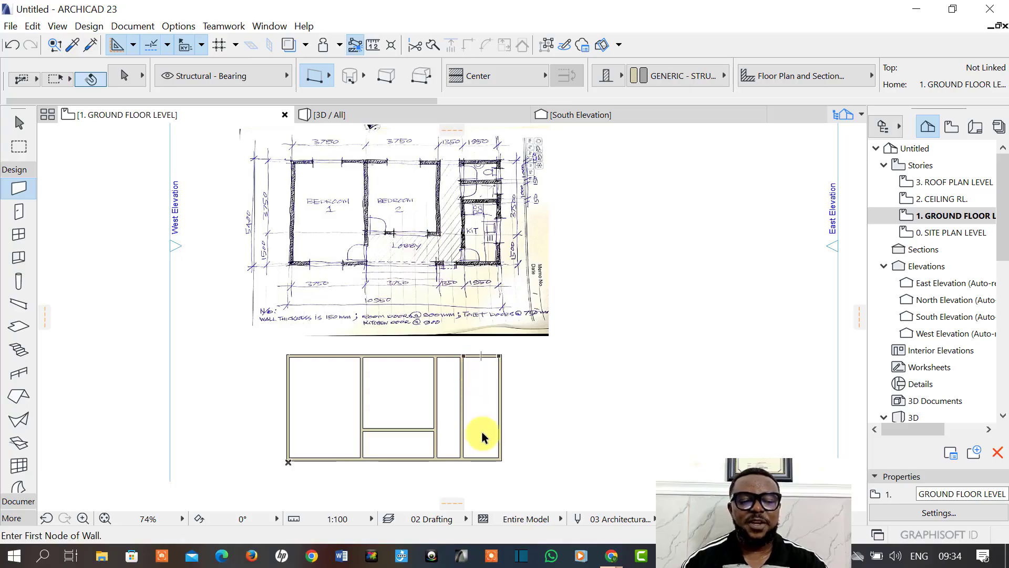
{"action": "left_click", "coordinate": [479, 358]}
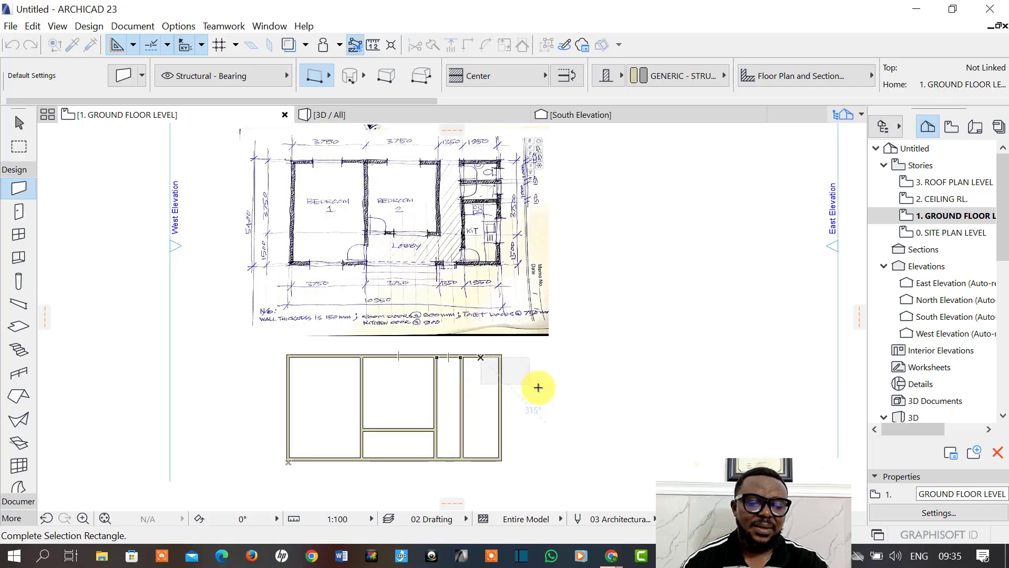
{"action": "key", "text": "Escape"}
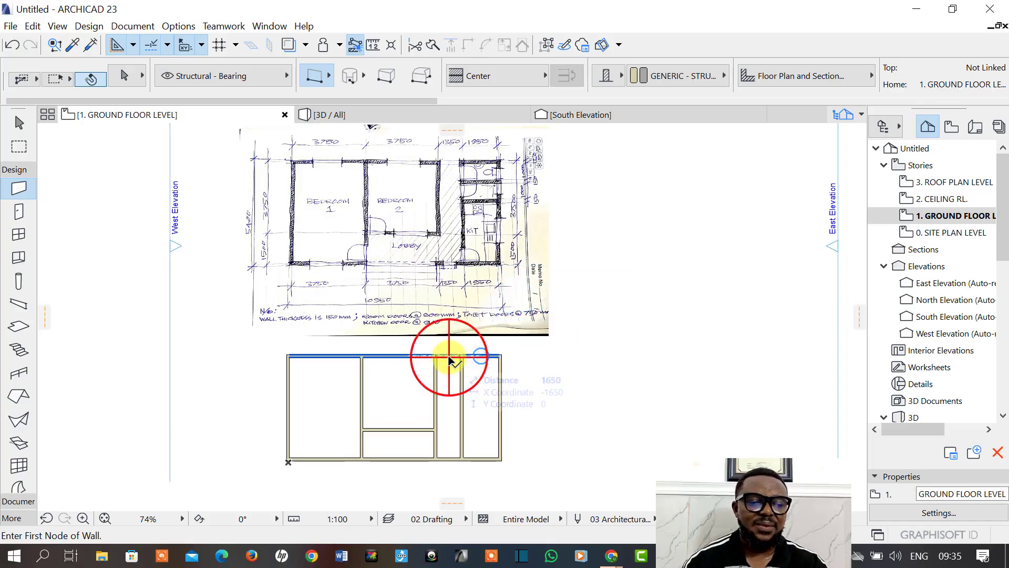
{"action": "left_click", "coordinate": [449, 357], "text": "shift"}
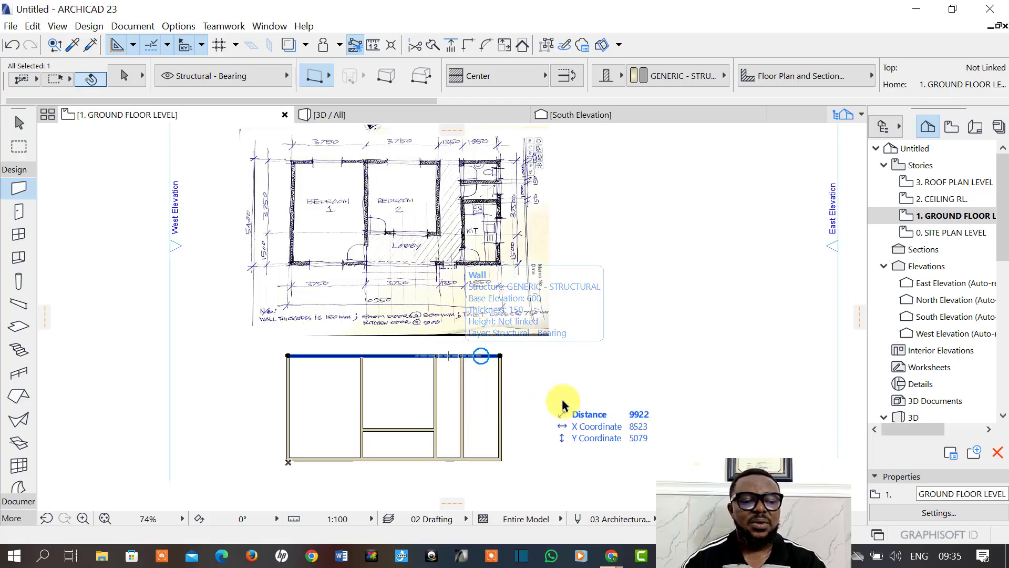
Drag a copy of the plan's top exterior wall 1150 mm straight down into the building.
{"action": "scroll", "coordinate": [534, 410], "scroll_direction": "up", "scroll_amount": 5}
{"action": "scroll", "coordinate": [534, 411], "scroll_direction": "down", "scroll_amount": 4}
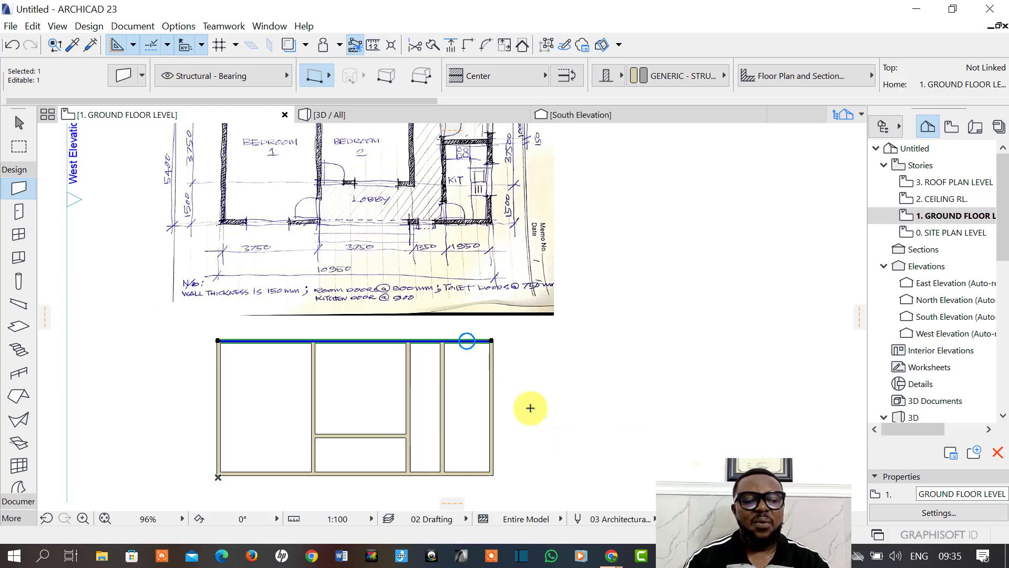
{"action": "key", "text": "ctrl+alt+d"}
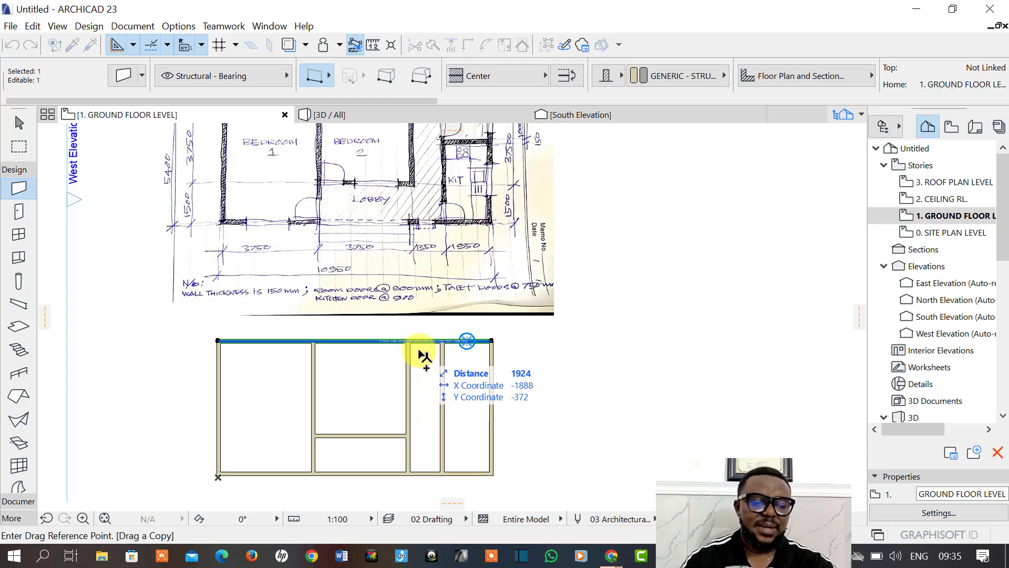
{"action": "key", "text": "XF86MonBrightnessUp"}
{"action": "key", "text": "XF86MonBrightnessUp"}
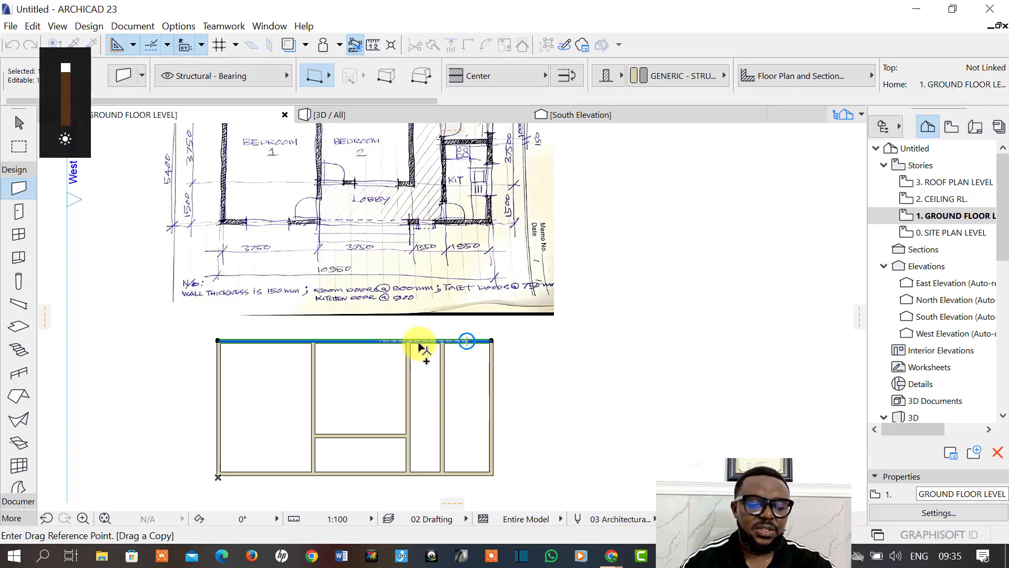
{"action": "left_click", "coordinate": [420, 343]}
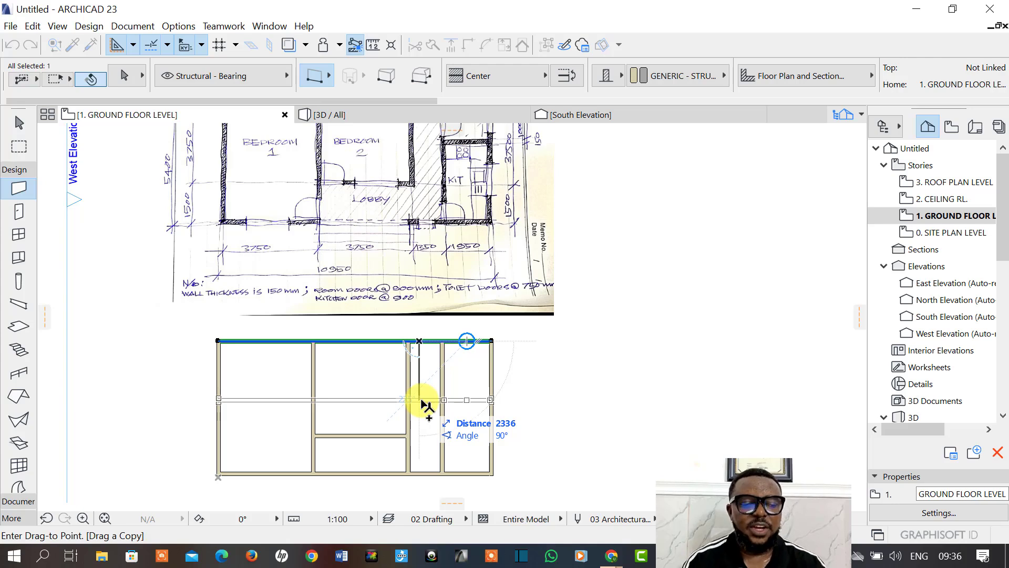
{"action": "key", "text": "Tab"}
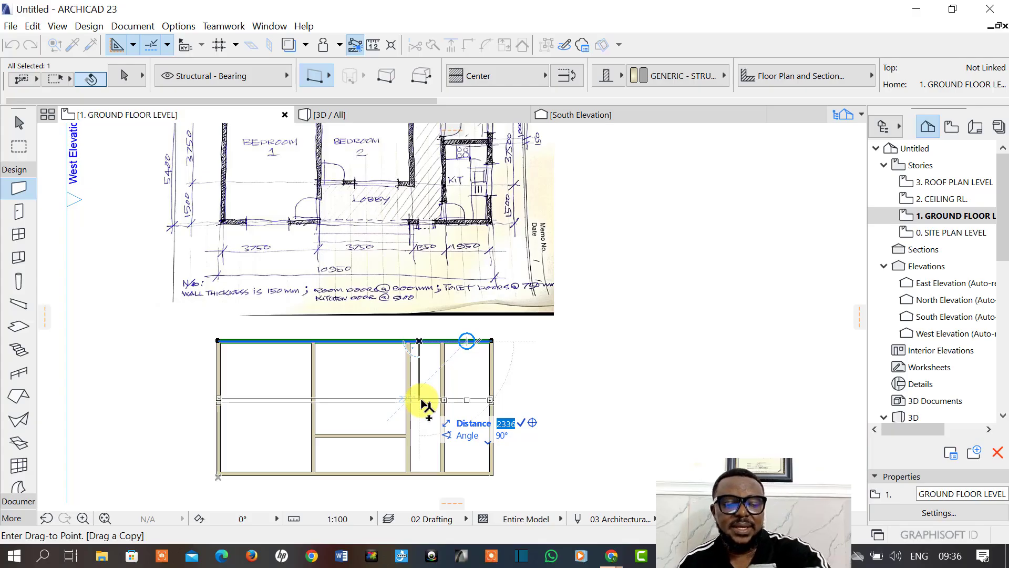
{"action": "type", "text": "1200"}
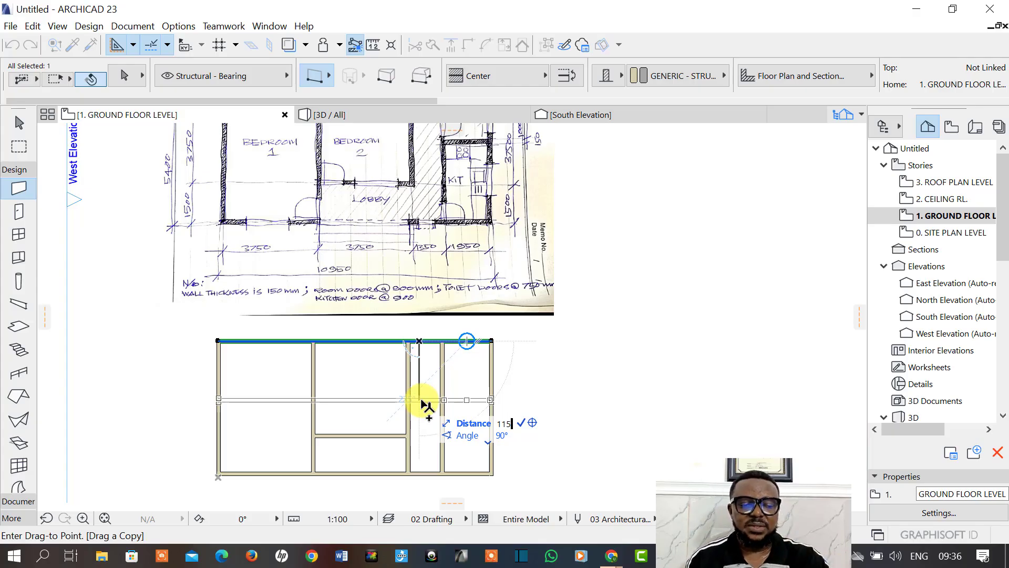
{"action": "key", "text": "Return"}
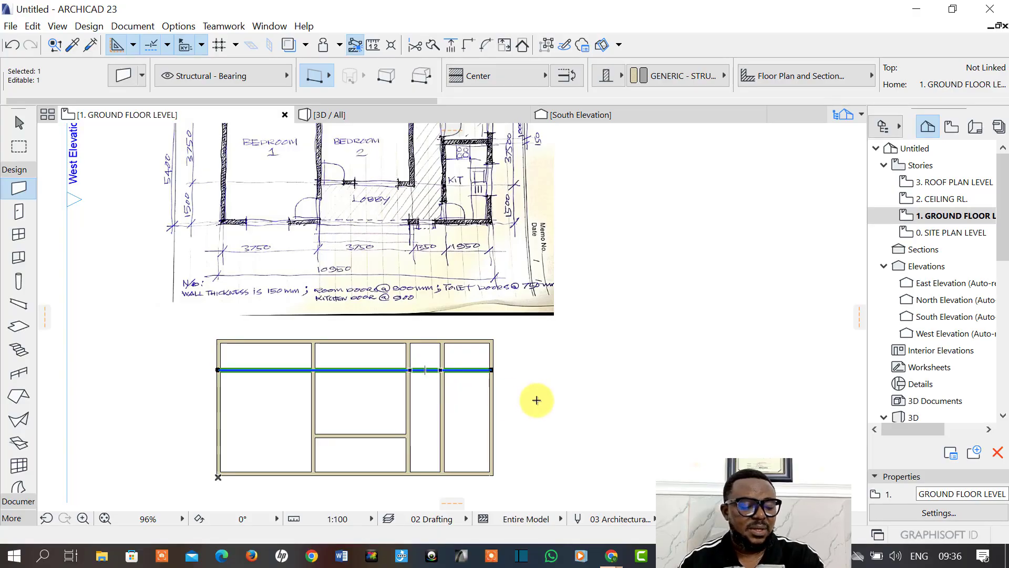
Drag a copy of the new horizontal wall another 1150 mm straight down to form the second toilet partition.
{"action": "key", "text": "ctrl+shift+d"}
{"action": "left_click", "coordinate": [492, 370]}
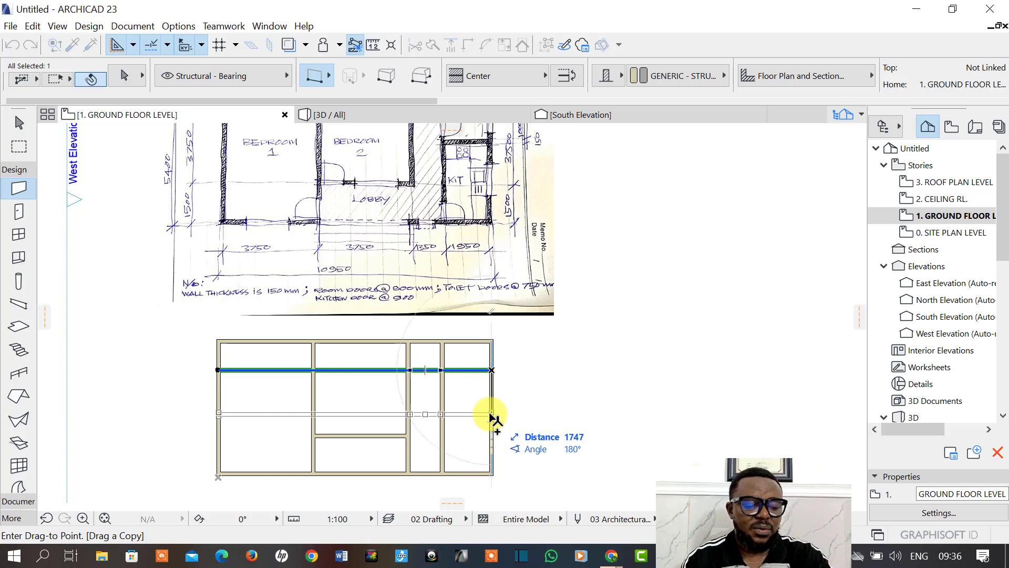
{"action": "key", "text": "Tab"}
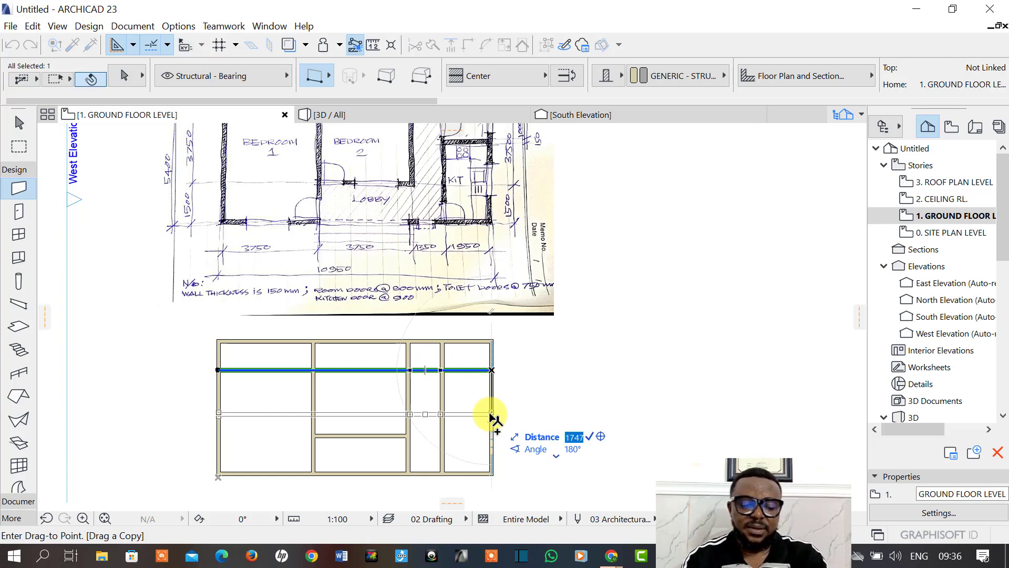
{"action": "type", "text": "150"}
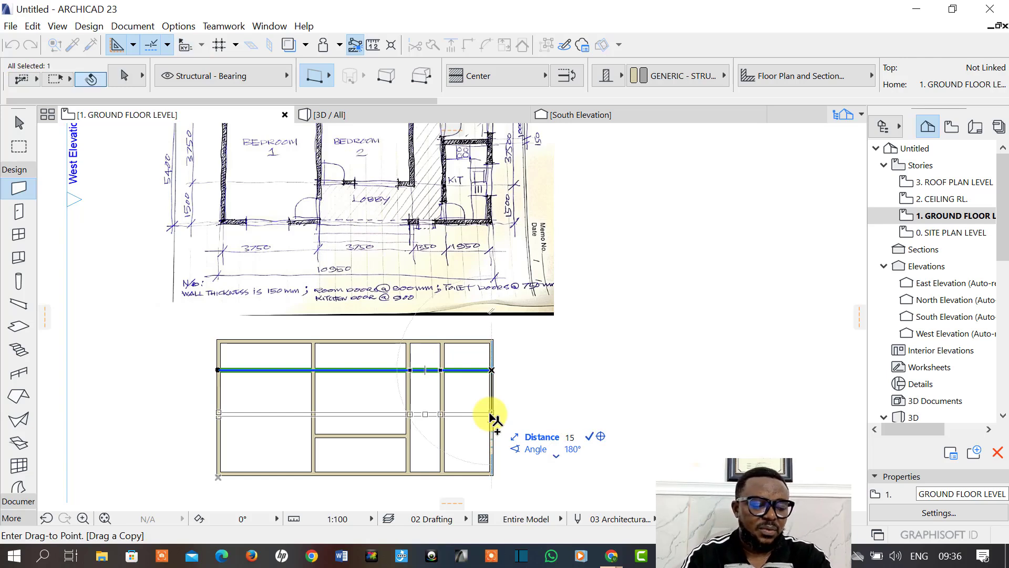
{"action": "key", "text": "BackSpace"}
{"action": "key", "text": "BackSpace"}
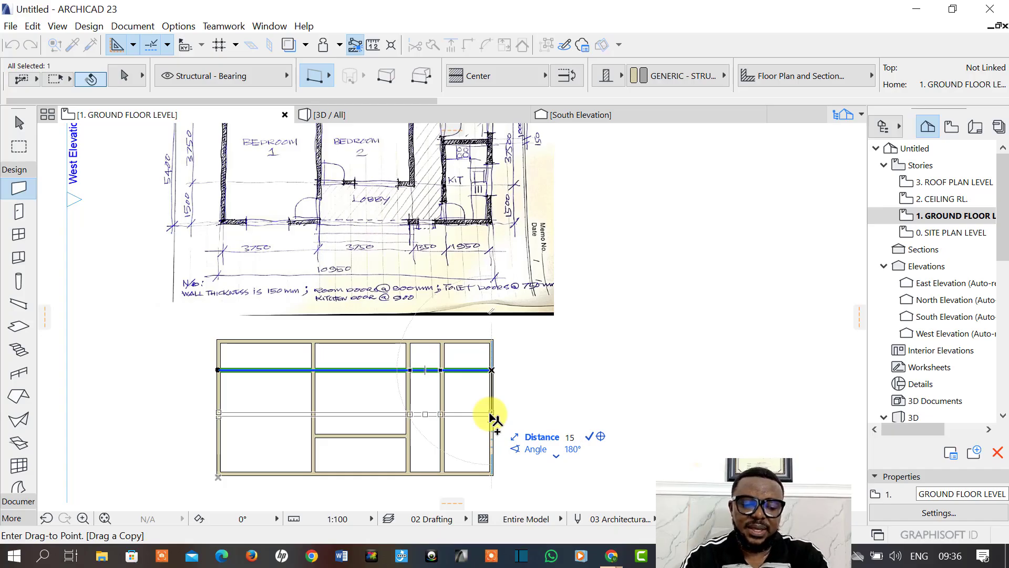
{"action": "type", "text": "150"}
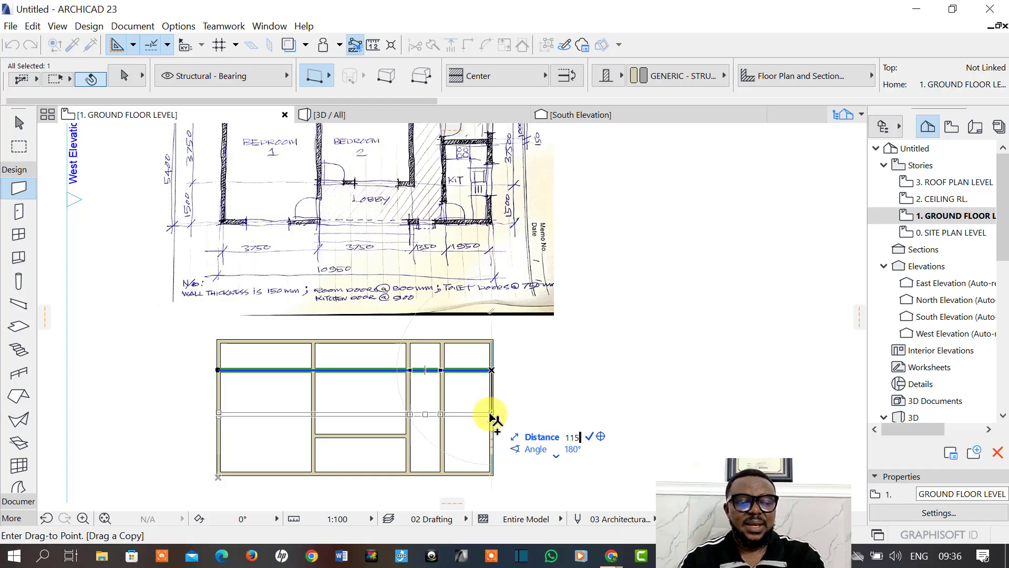
{"action": "key", "text": "Return"}
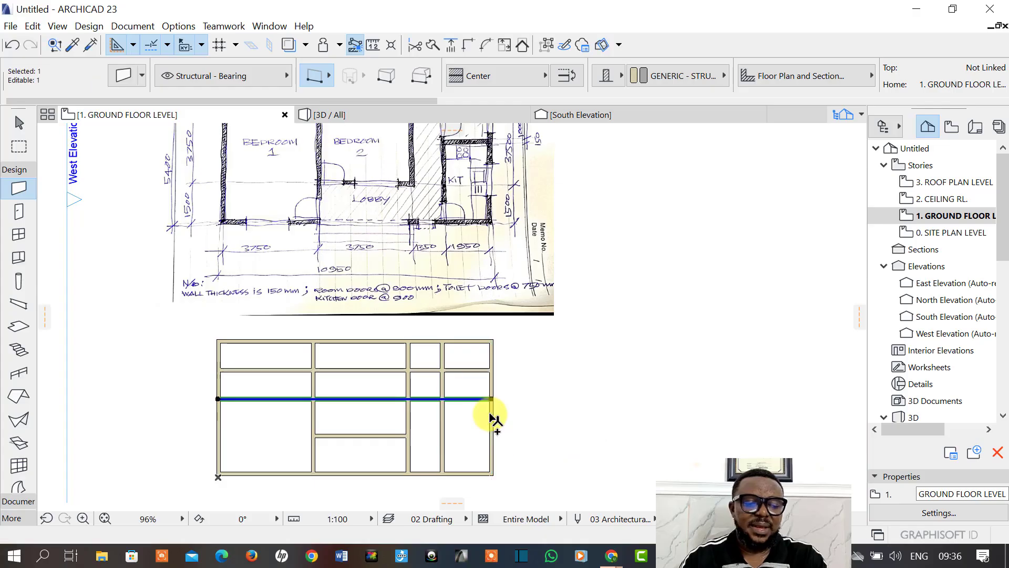
Remove the two copied walls' segments across the corridor and both bedrooms, keeping only the parts inside the narrow toilet and kitchen block.
{"action": "left_click", "coordinate": [573, 395]}
{"action": "left_click", "coordinate": [417, 401]}
{"action": "left_click", "coordinate": [389, 370], "text": "shift"}
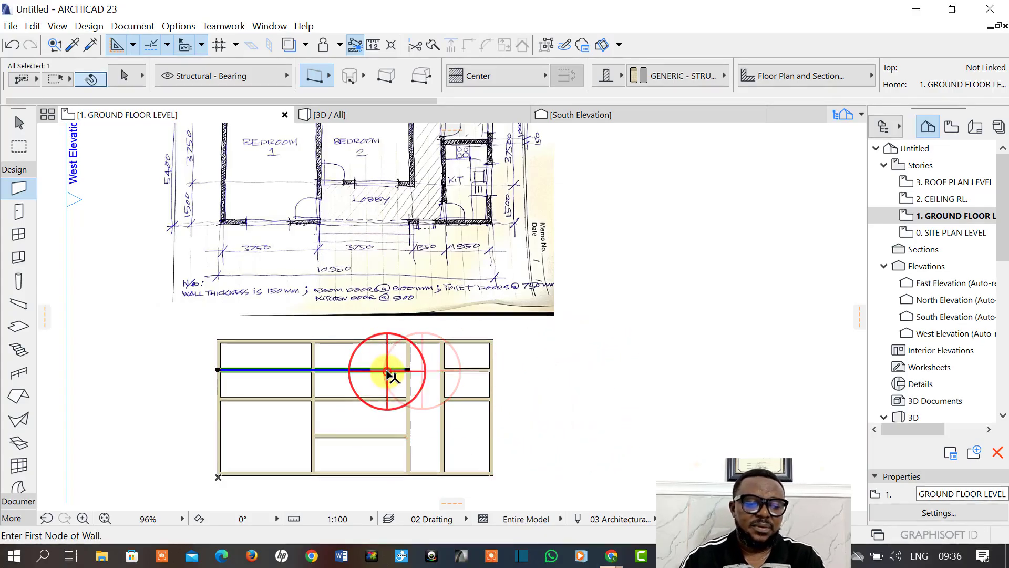
{"action": "left_click", "coordinate": [393, 399], "text": "shift"}
{"action": "key", "text": "Delete"}
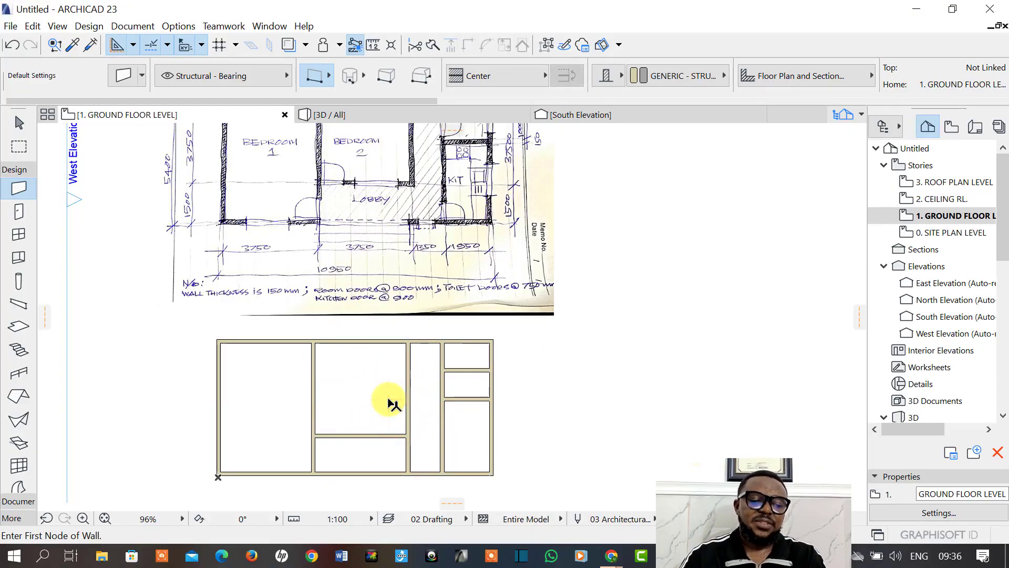
Review the ground floor wall layout and compare it with the hand-drawn sketch above it.
{"action": "scroll", "coordinate": [493, 408], "scroll_direction": "up", "scroll_amount": 5}
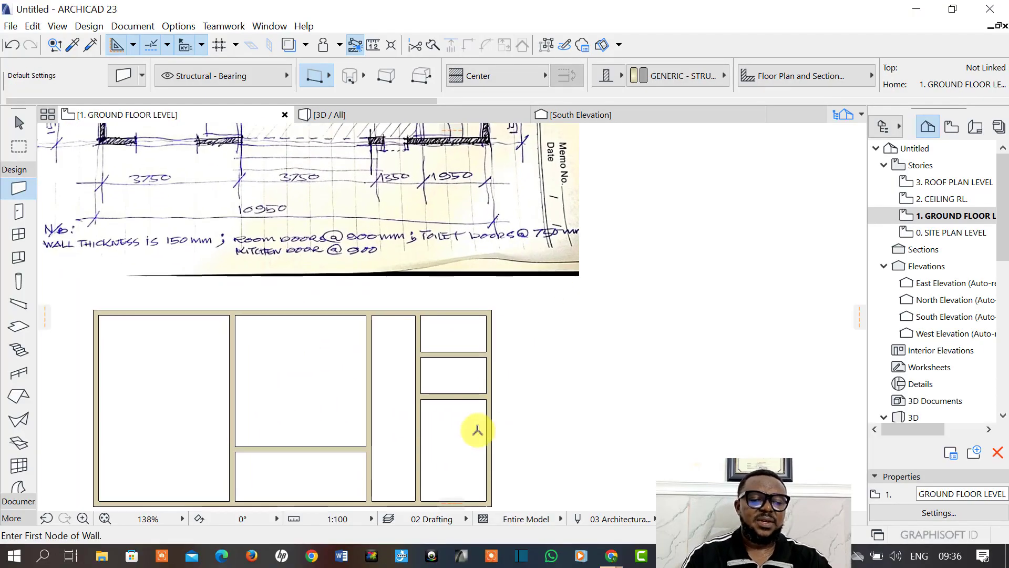
{"action": "scroll", "coordinate": [497, 365], "scroll_direction": "down", "scroll_amount": 8}
{"action": "middle_click_drag", "start_coordinate": [435, 387], "coordinate": [386, 362]}
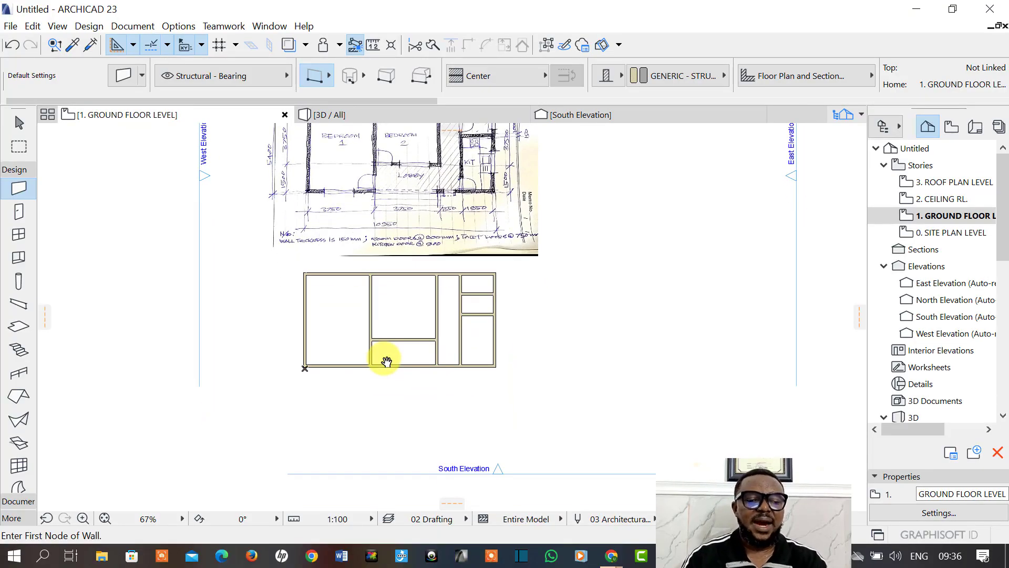
{"action": "scroll", "coordinate": [386, 360], "scroll_direction": "down", "scroll_amount": 2}
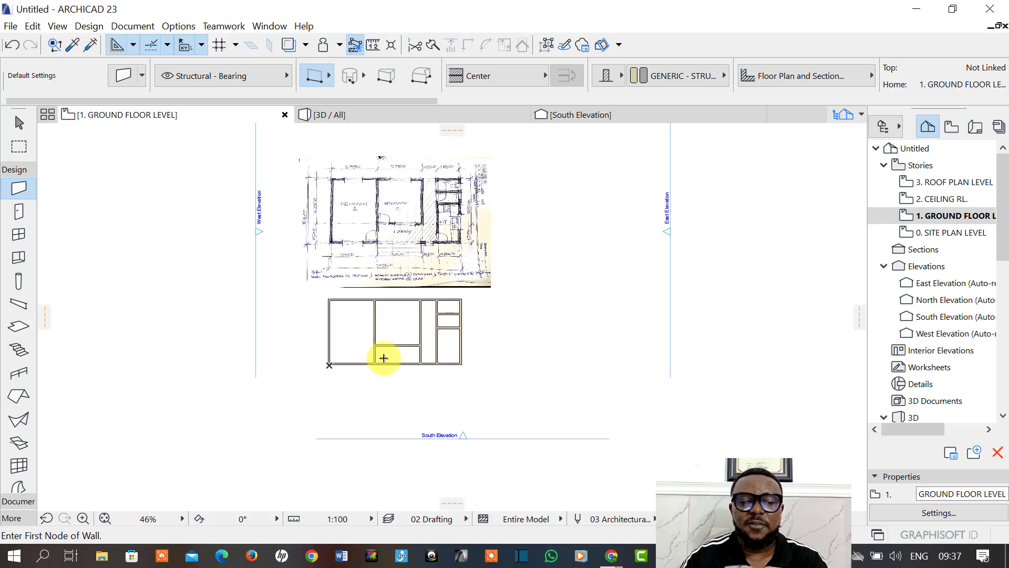
{"action": "left_click", "coordinate": [938, 214]}
{"action": "scroll", "coordinate": [367, 359], "scroll_direction": "up", "scroll_amount": 5}
{"action": "middle_click_drag", "start_coordinate": [367, 358], "coordinate": [387, 356]}
{"action": "scroll", "coordinate": [389, 357], "scroll_direction": "up", "scroll_amount": 1}
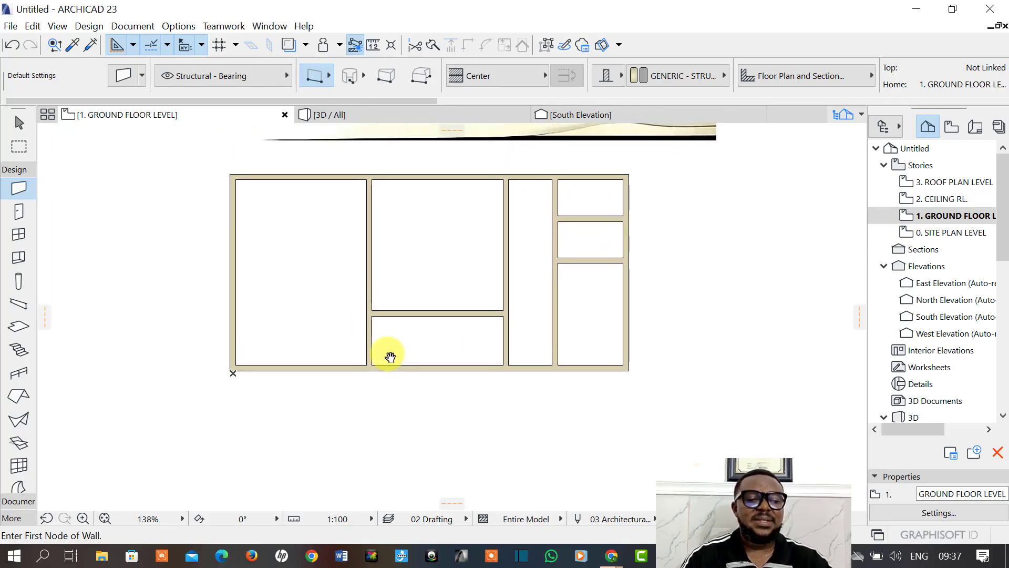
{"action": "scroll", "coordinate": [388, 353], "scroll_direction": "down", "scroll_amount": 2}
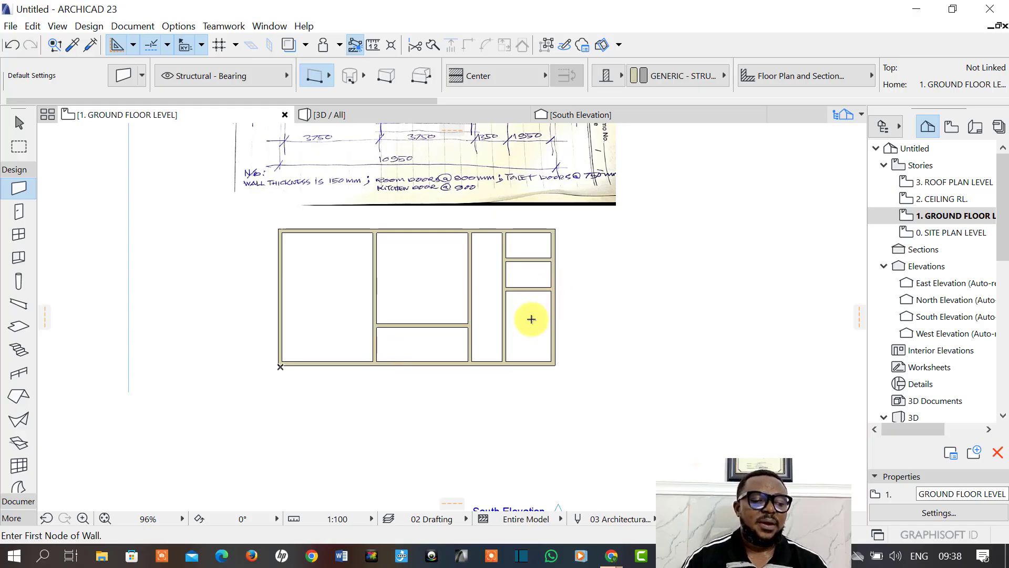
{"action": "middle_click_drag", "start_coordinate": [530, 325], "coordinate": [534, 394]}
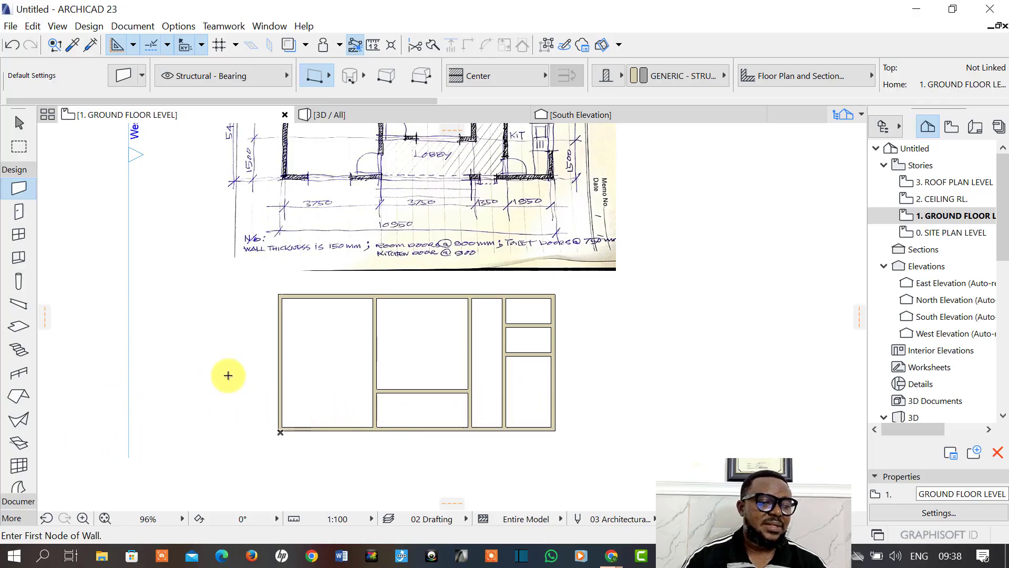
{"action": "middle_click_drag", "start_coordinate": [330, 320], "coordinate": [333, 383]}
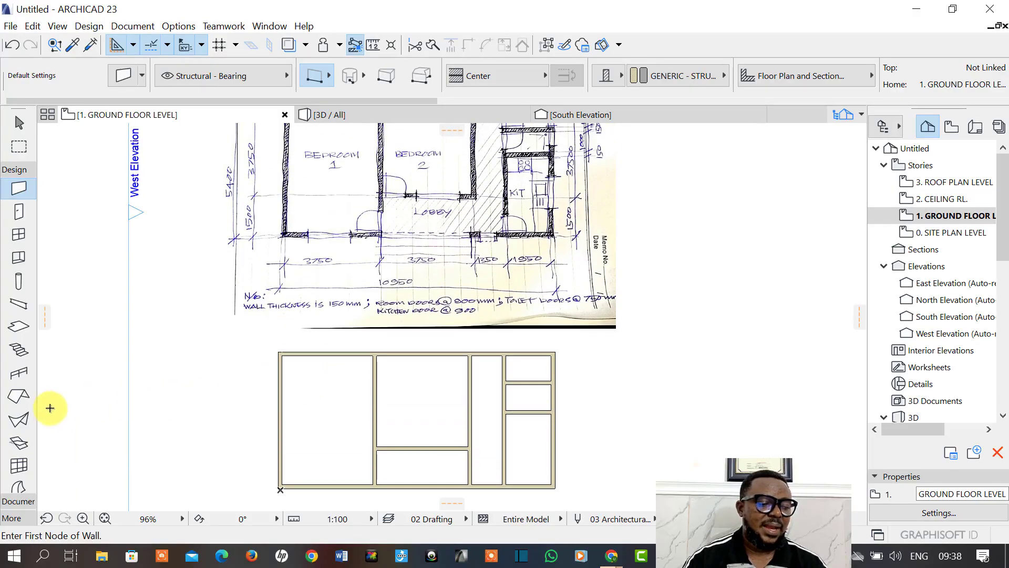
{"action": "scroll", "coordinate": [38, 384], "scroll_direction": "down", "scroll_amount": 2}
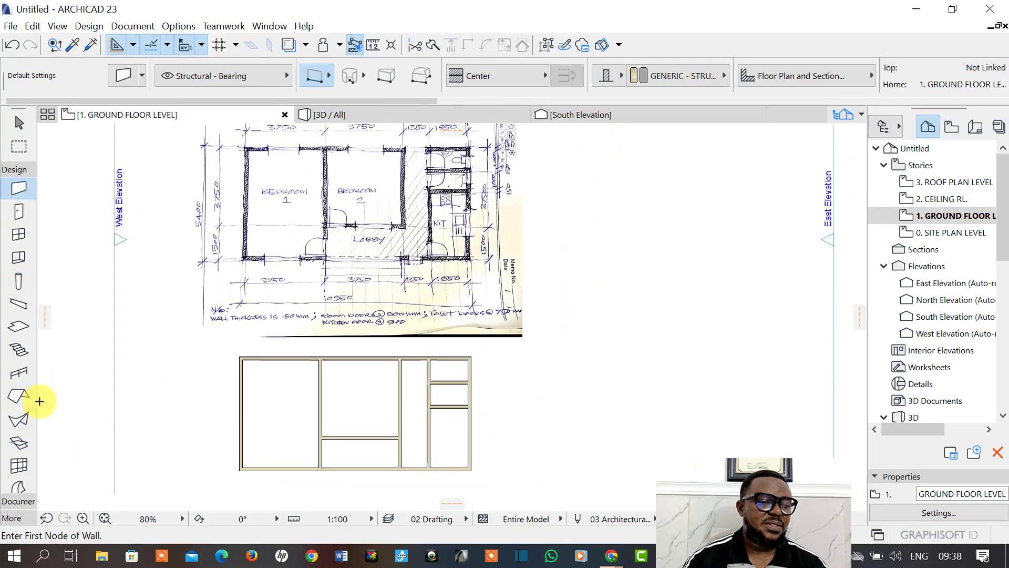
Start a linear dimension chain along the top exterior wall, with nodes at its left corner and the junction between the two bedrooms.
{"action": "left_click", "coordinate": [16, 518]}
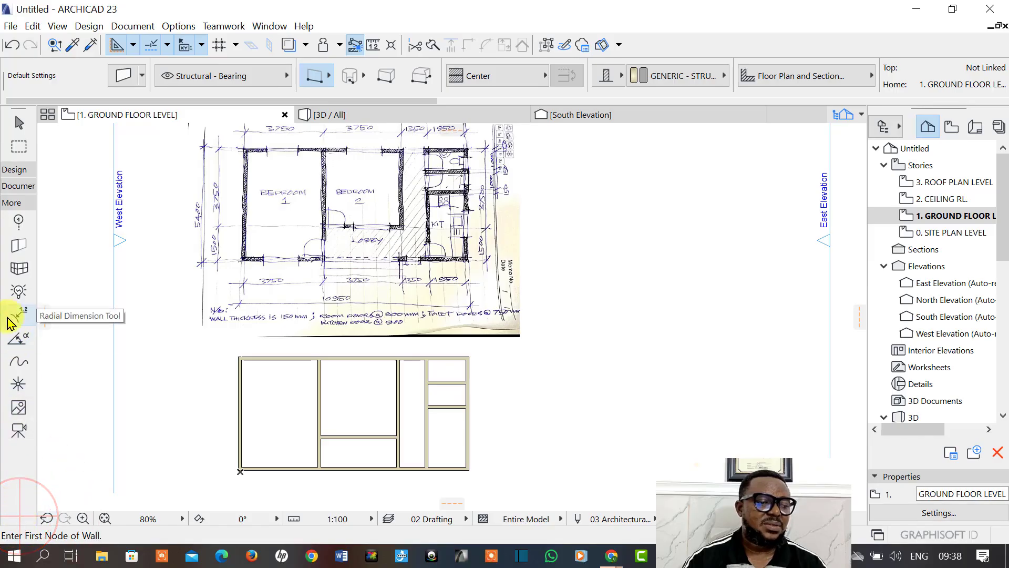
{"action": "left_click", "coordinate": [18, 186]}
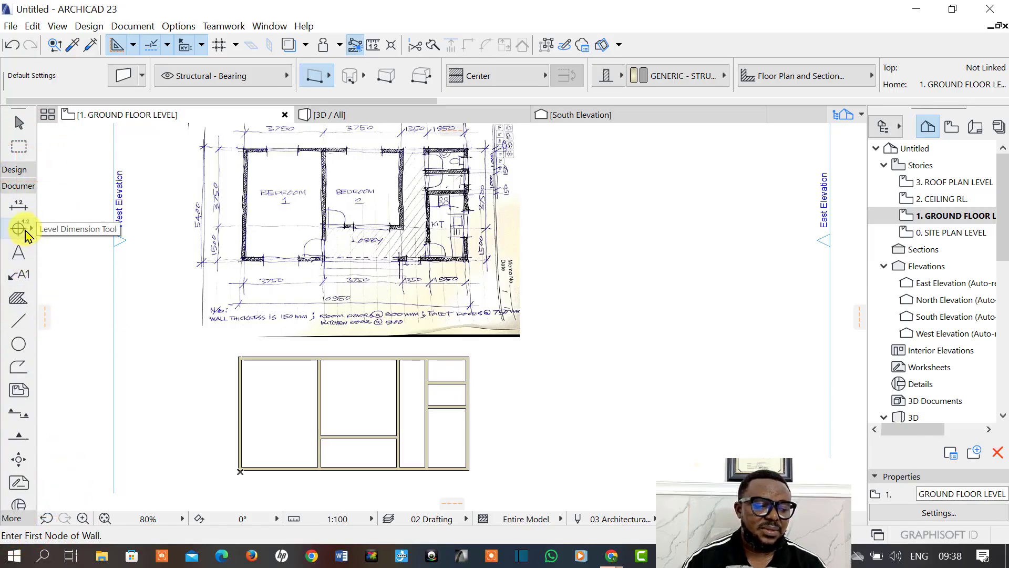
{"action": "left_click", "coordinate": [22, 210]}
{"action": "scroll", "coordinate": [254, 365], "scroll_direction": "up", "scroll_amount": 5}
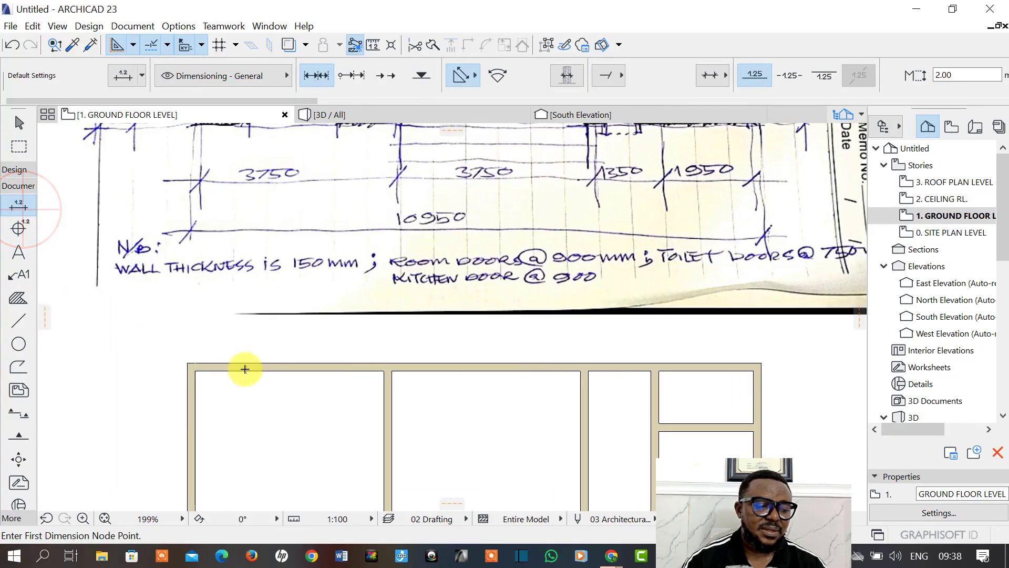
{"action": "scroll", "coordinate": [189, 363], "scroll_direction": "up", "scroll_amount": 3}
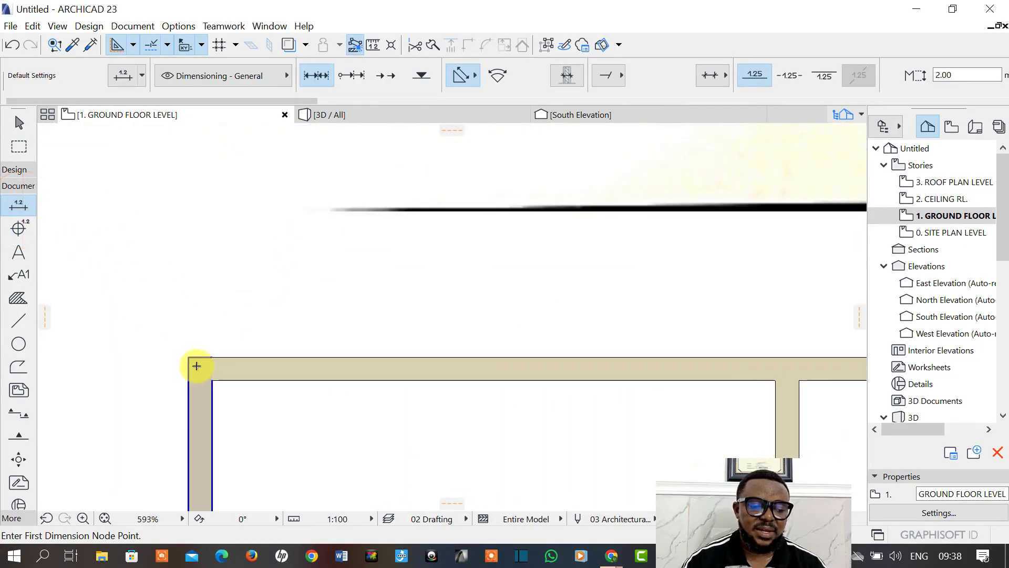
{"action": "left_click", "coordinate": [198, 366]}
{"action": "scroll", "coordinate": [320, 366], "scroll_direction": "down", "scroll_amount": 4}
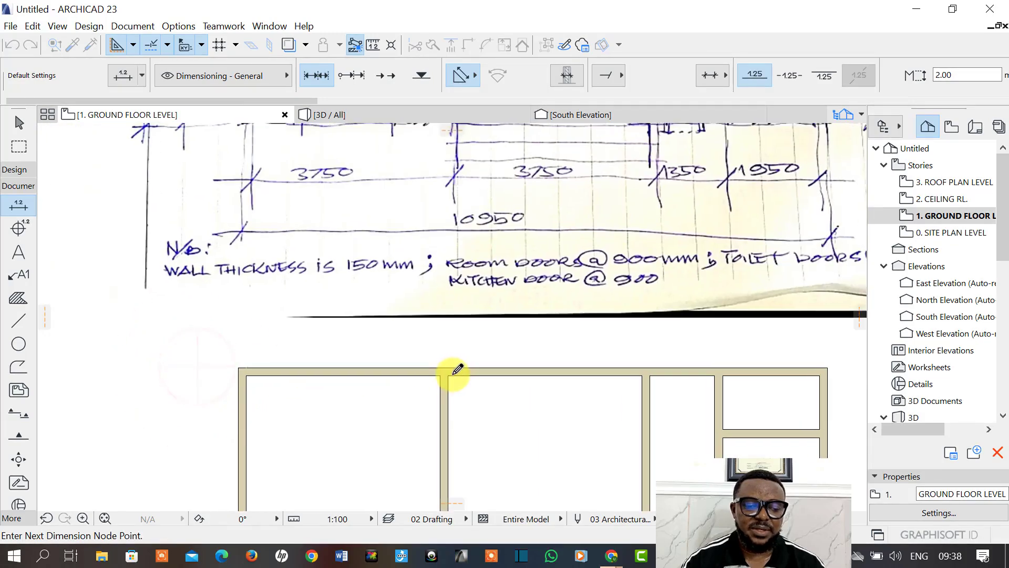
{"action": "scroll", "coordinate": [428, 361], "scroll_direction": "up", "scroll_amount": 4}
{"action": "left_click", "coordinate": [428, 364]}
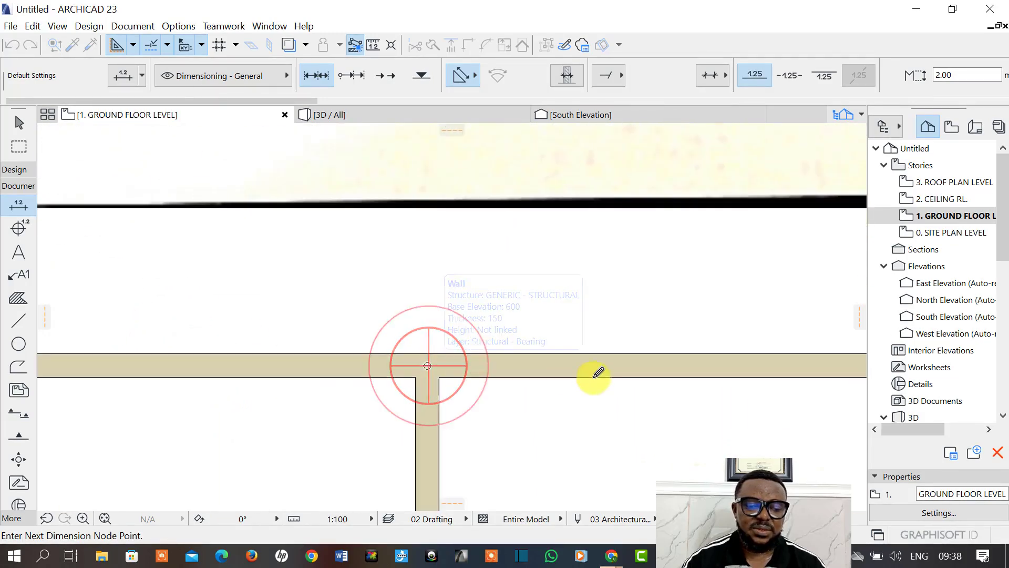
Continue the dimension chain along the top exterior wall with nodes at both corridor wall junctions and the far right corner.
{"action": "middle_click_drag", "start_coordinate": [592, 374], "coordinate": [237, 367]}
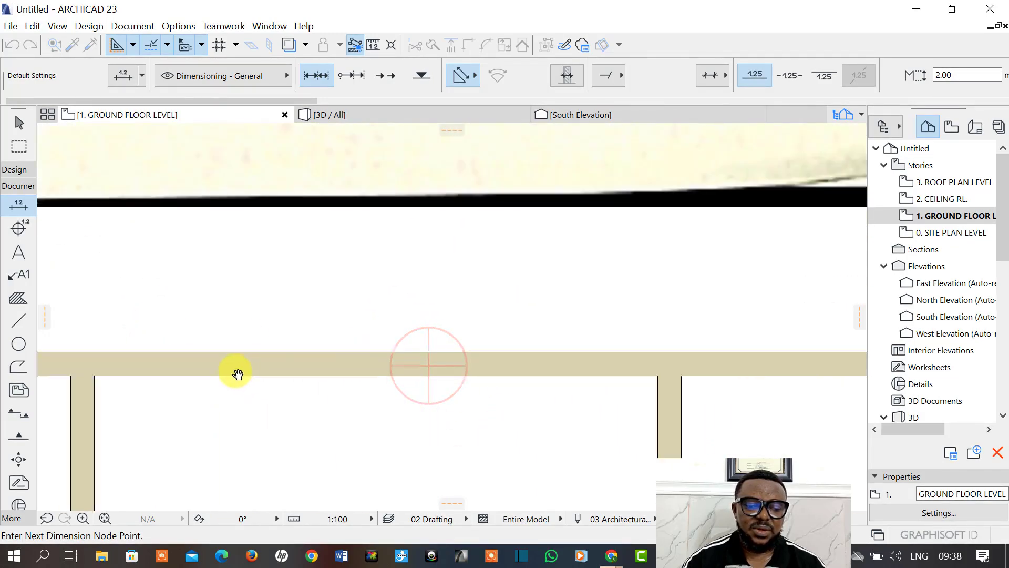
{"action": "left_click", "coordinate": [659, 359]}
{"action": "middle_click_drag", "start_coordinate": [701, 365], "coordinate": [303, 355]}
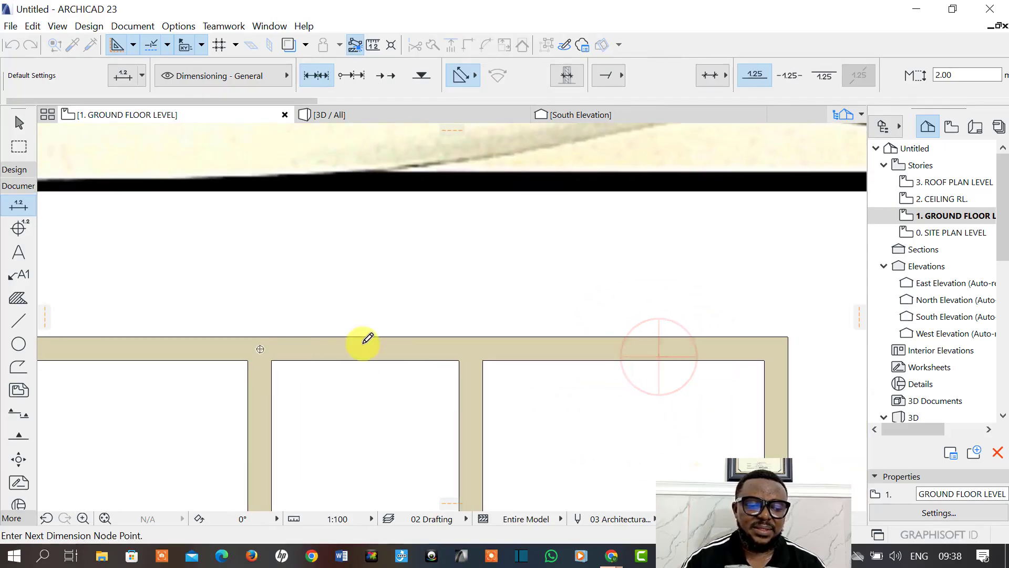
{"action": "left_click", "coordinate": [471, 349]}
{"action": "middle_click_drag", "start_coordinate": [598, 345], "coordinate": [378, 338]}
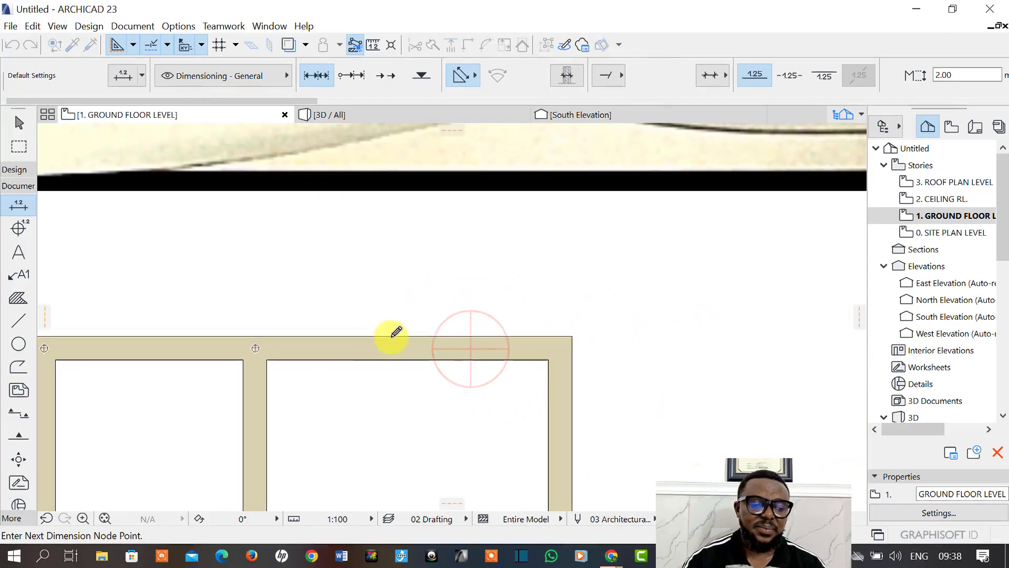
{"action": "left_click", "coordinate": [560, 342]}
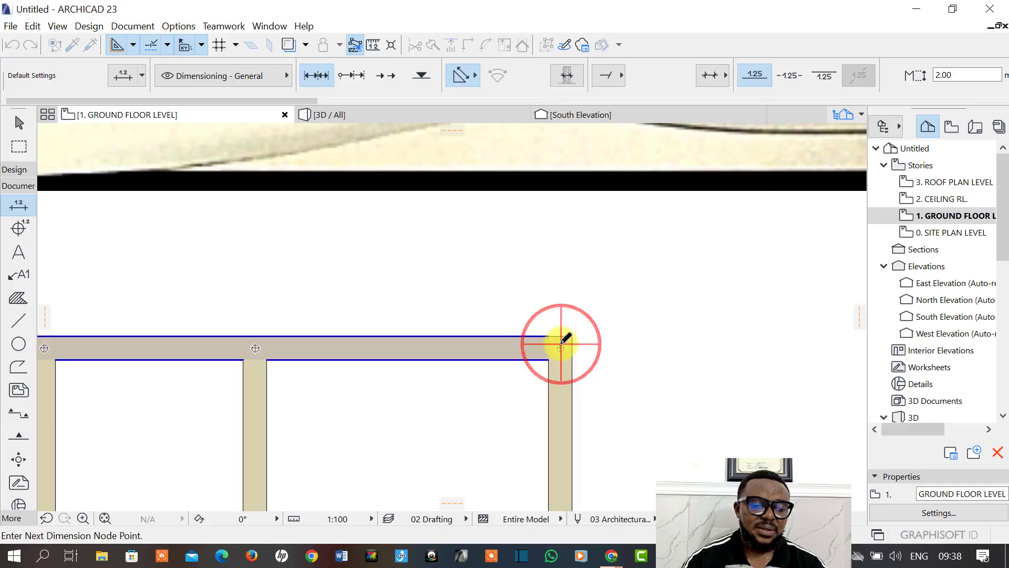
Finish the horizontal dimension chain by placing its dimension line just above the top exterior wall.
{"action": "scroll", "coordinate": [552, 323], "scroll_direction": "down", "scroll_amount": 3}
{"action": "scroll", "coordinate": [444, 311], "scroll_direction": "down", "scroll_amount": 3}
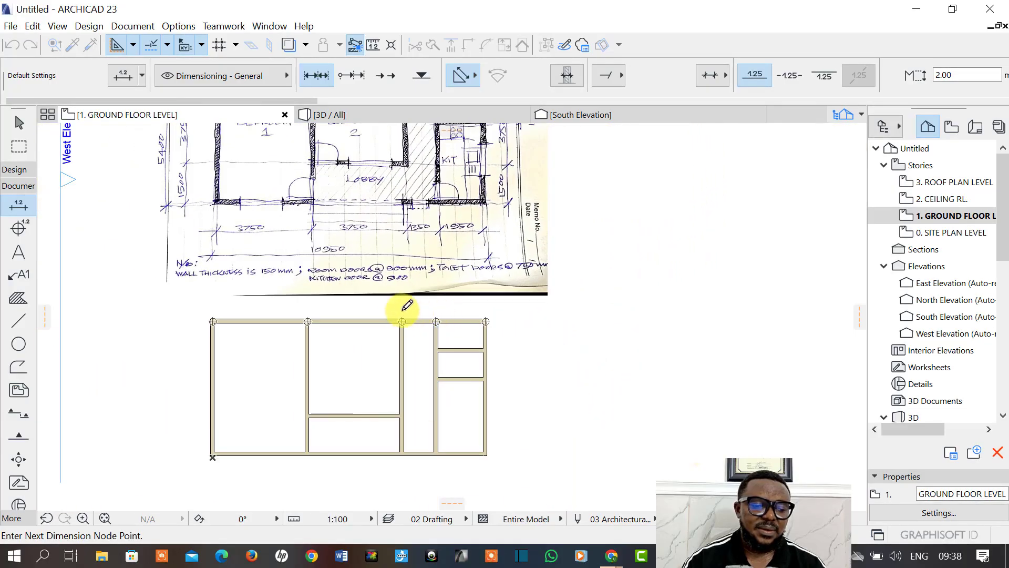
{"action": "scroll", "coordinate": [377, 299], "scroll_direction": "up", "scroll_amount": 3}
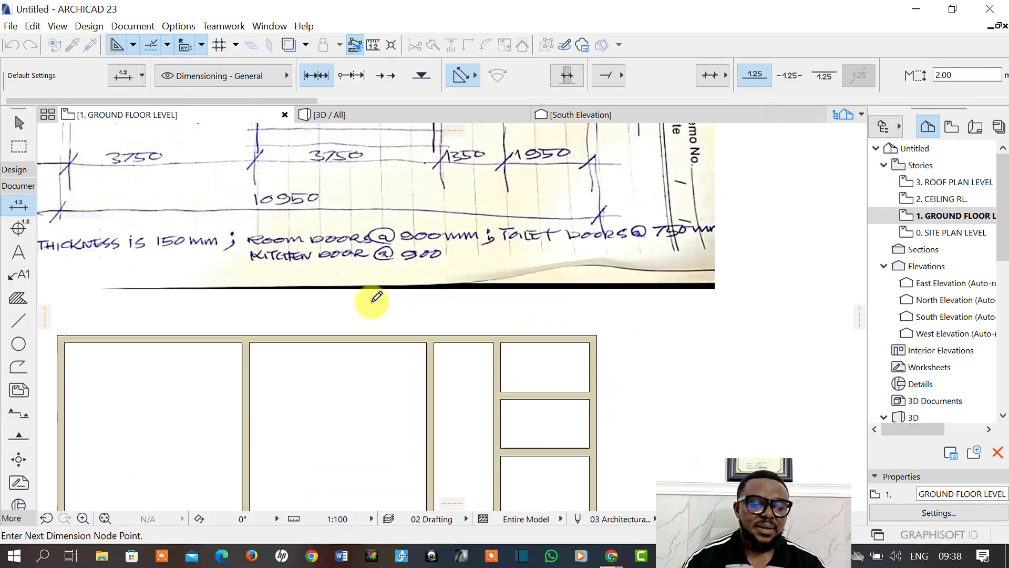
{"action": "double_click", "coordinate": [371, 300]}
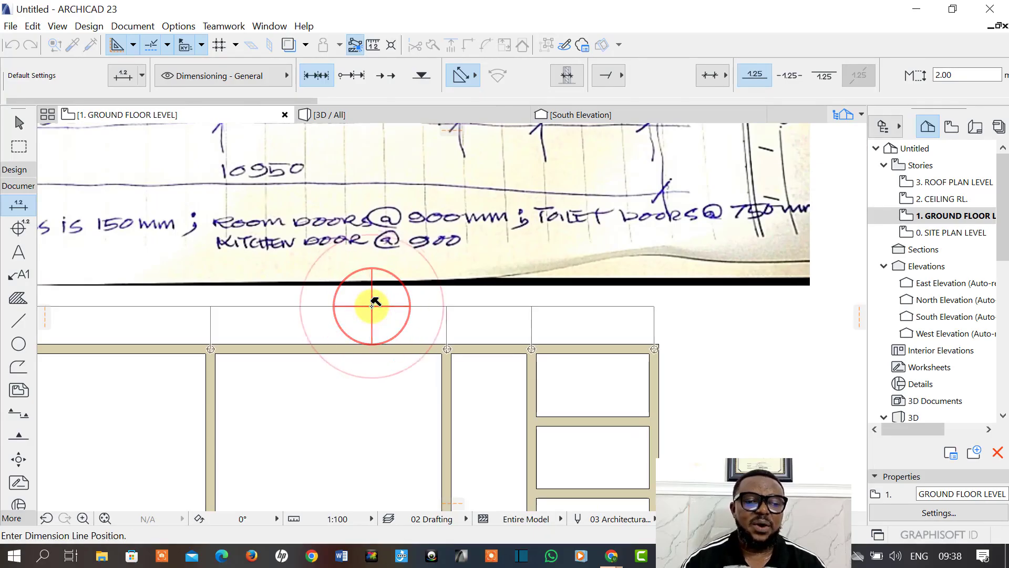
{"action": "left_click", "coordinate": [372, 300]}
{"action": "scroll", "coordinate": [397, 322], "scroll_direction": "down", "scroll_amount": 2}
{"action": "scroll", "coordinate": [397, 322], "scroll_direction": "down", "scroll_amount": 1}
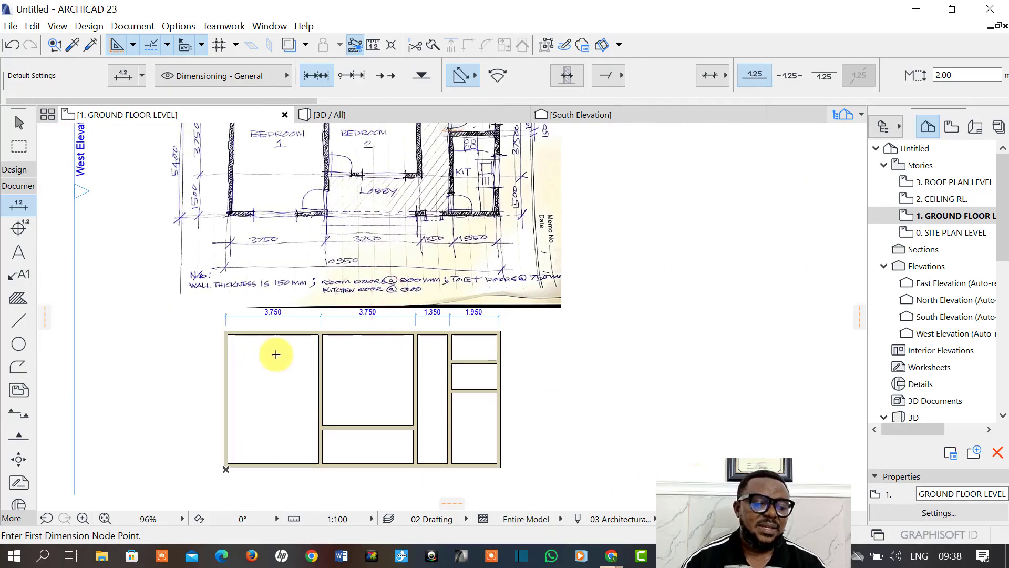
Start a vertical dimension chain with nodes where the wall between the bedrooms meets the top exterior wall and the lobby wall.
{"action": "middle_click_drag", "start_coordinate": [398, 403], "coordinate": [372, 467]}
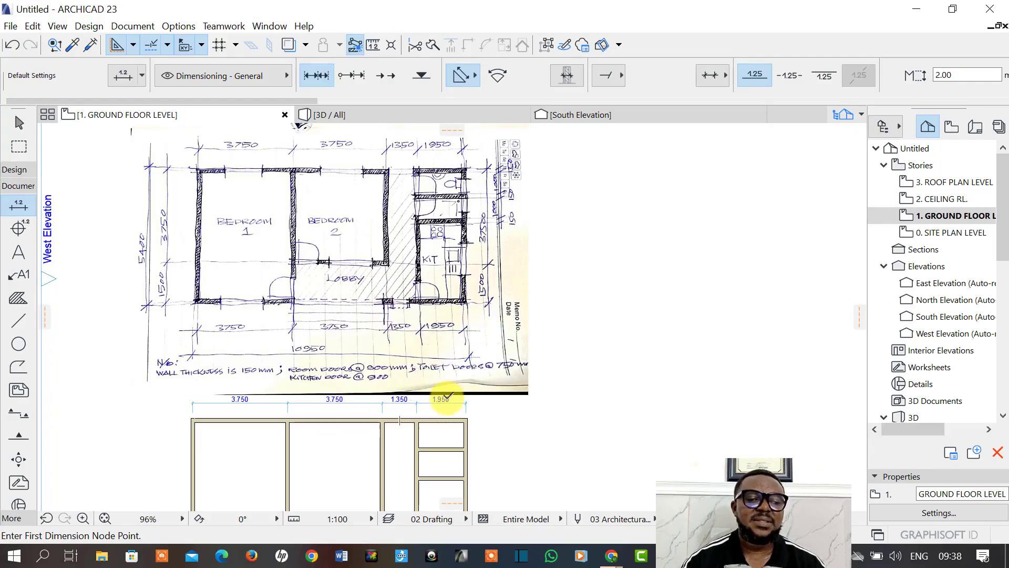
{"action": "middle_click_drag", "start_coordinate": [478, 437], "coordinate": [563, 361]}
{"action": "scroll", "coordinate": [374, 361], "scroll_direction": "up", "scroll_amount": 5}
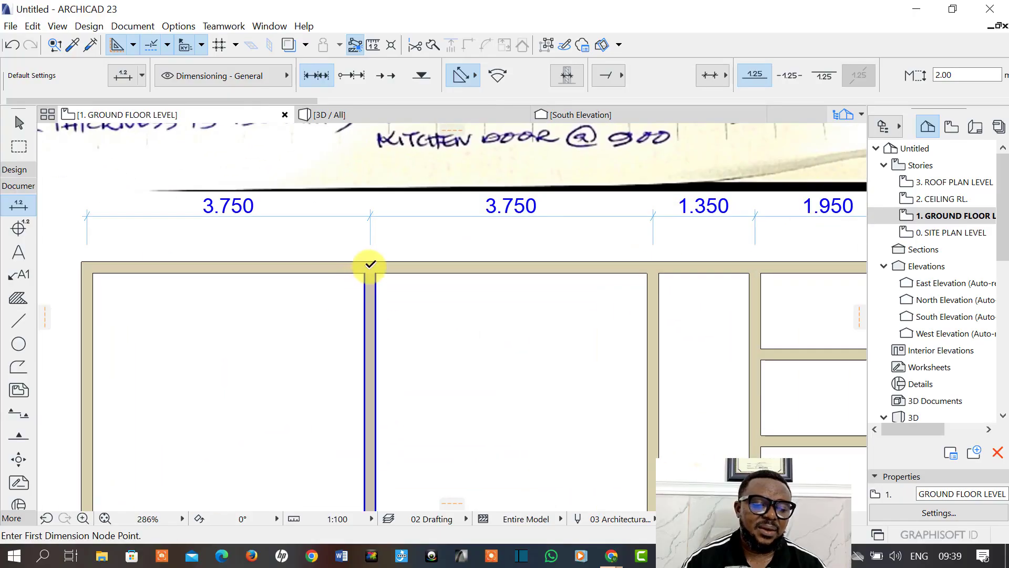
{"action": "left_click", "coordinate": [365, 268]}
{"action": "scroll", "coordinate": [372, 274], "scroll_direction": "down", "scroll_amount": 4}
{"action": "scroll", "coordinate": [380, 427], "scroll_direction": "up", "scroll_amount": 4}
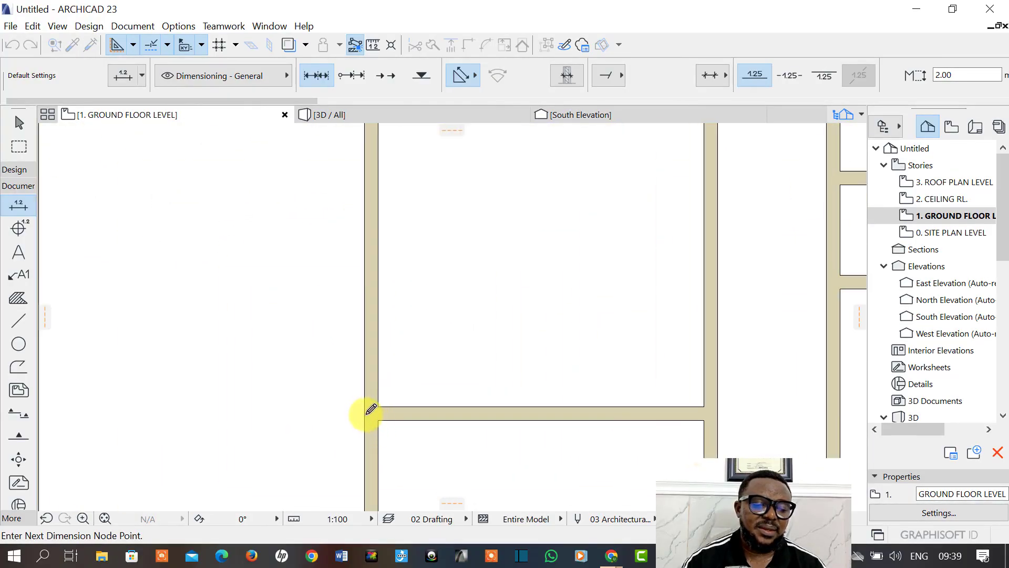
{"action": "left_click", "coordinate": [366, 414]}
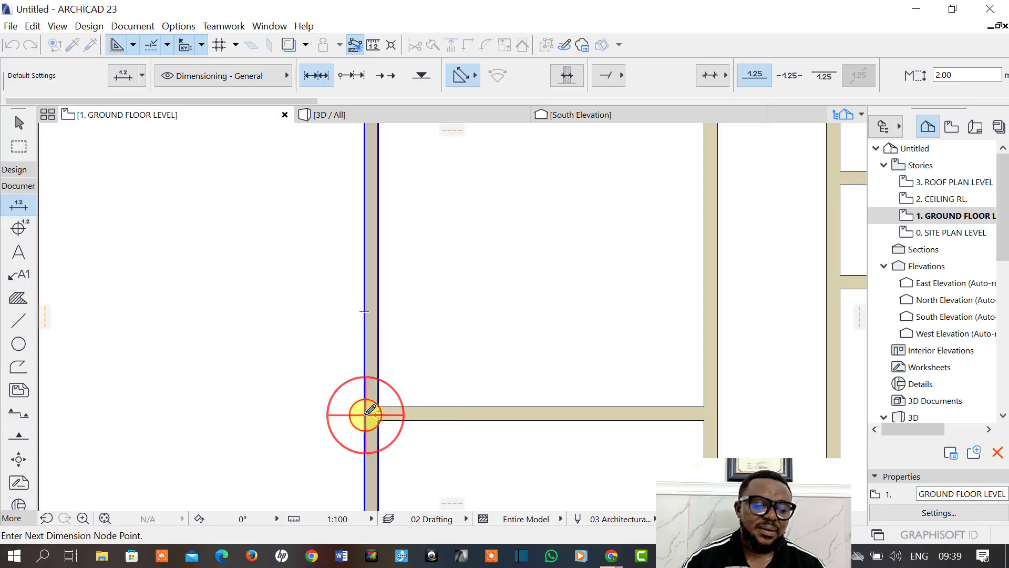
{"action": "left_click", "coordinate": [374, 412]}
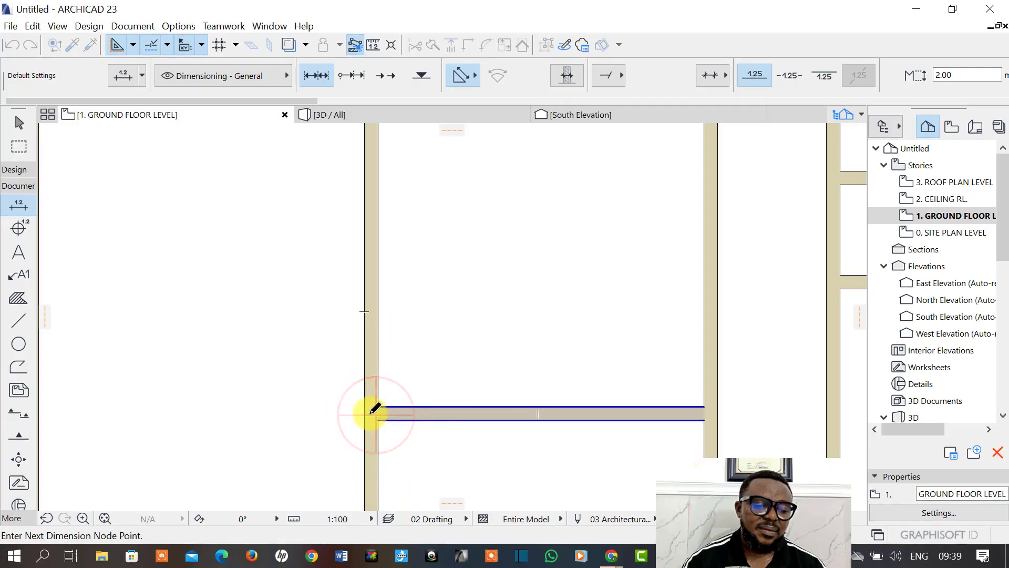
{"action": "scroll", "coordinate": [374, 413], "scroll_direction": "up", "scroll_amount": 2}
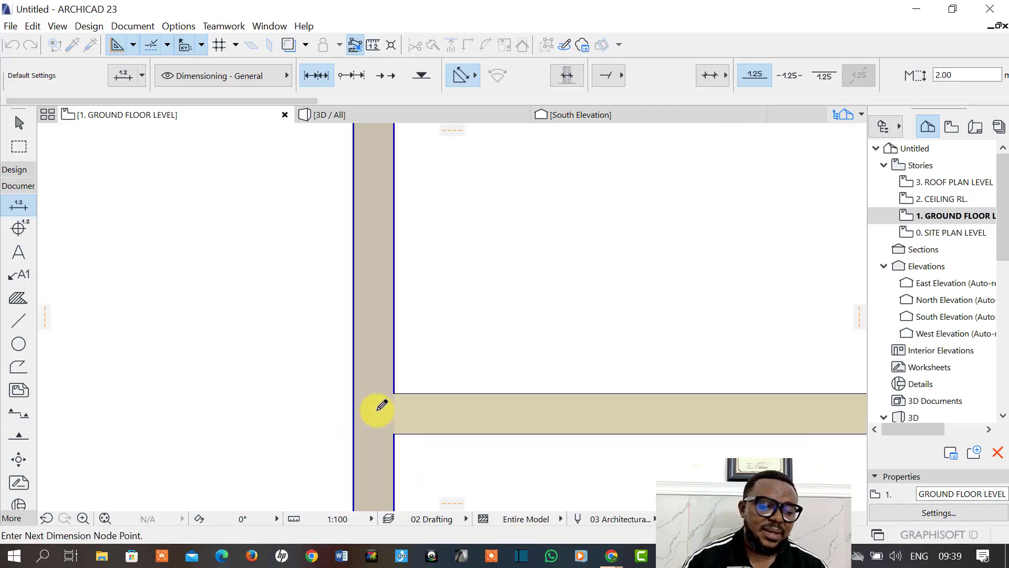
{"action": "left_click", "coordinate": [374, 412]}
Add a node on the bottom exterior wall and place the vertical dimension line outside the left exterior wall.
{"action": "scroll", "coordinate": [375, 412], "scroll_direction": "down", "scroll_amount": 4}
{"action": "scroll", "coordinate": [247, 406], "scroll_direction": "down", "scroll_amount": 2}
{"action": "middle_click_drag", "start_coordinate": [248, 405], "coordinate": [277, 300]}
{"action": "scroll", "coordinate": [282, 342], "scroll_direction": "up", "scroll_amount": 6}
{"action": "left_click", "coordinate": [273, 358]}
{"action": "scroll", "coordinate": [279, 355], "scroll_direction": "down", "scroll_amount": 5}
{"action": "scroll", "coordinate": [281, 356], "scroll_direction": "down", "scroll_amount": 1}
{"action": "double_click", "coordinate": [257, 341]}
{"action": "left_click", "coordinate": [261, 344]}
{"action": "scroll", "coordinate": [261, 344], "scroll_direction": "up", "scroll_amount": 6}
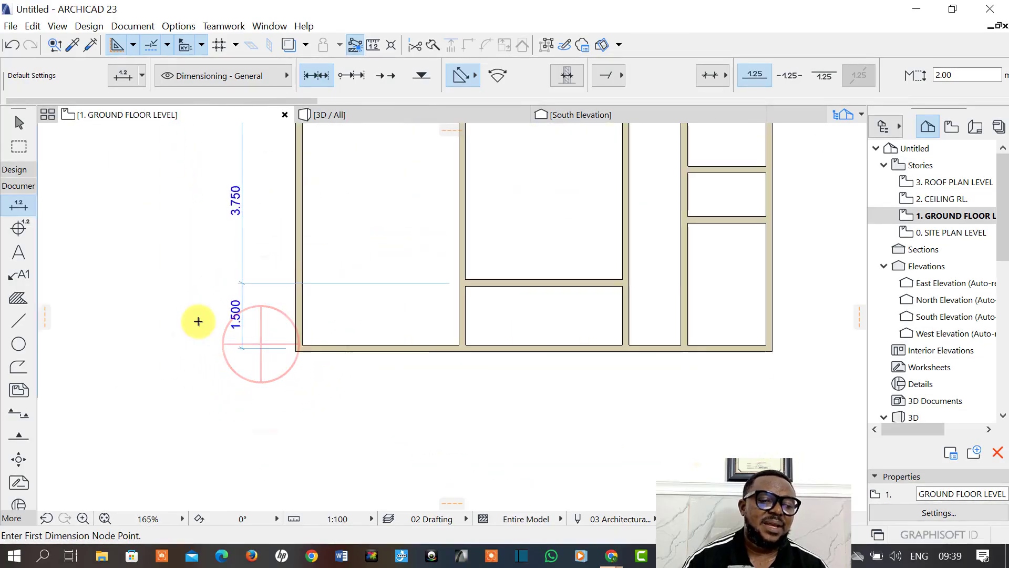
Activate the Door tool and open its default settings.
{"action": "middle_click_drag", "start_coordinate": [251, 345], "coordinate": [251, 351]}
{"action": "scroll", "coordinate": [266, 322], "scroll_direction": "down", "scroll_amount": 4}
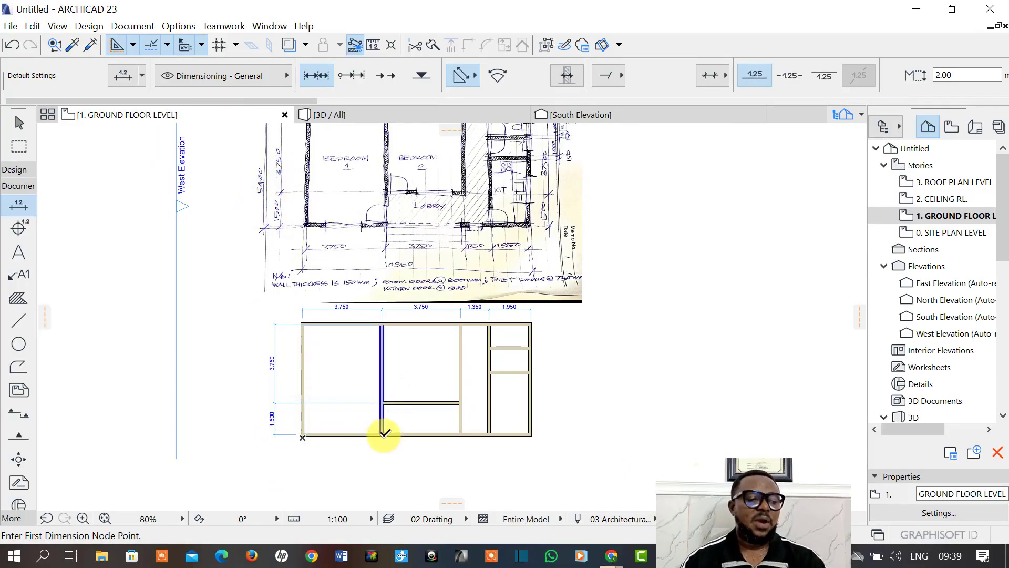
{"action": "middle_click_drag", "start_coordinate": [393, 417], "coordinate": [335, 428]}
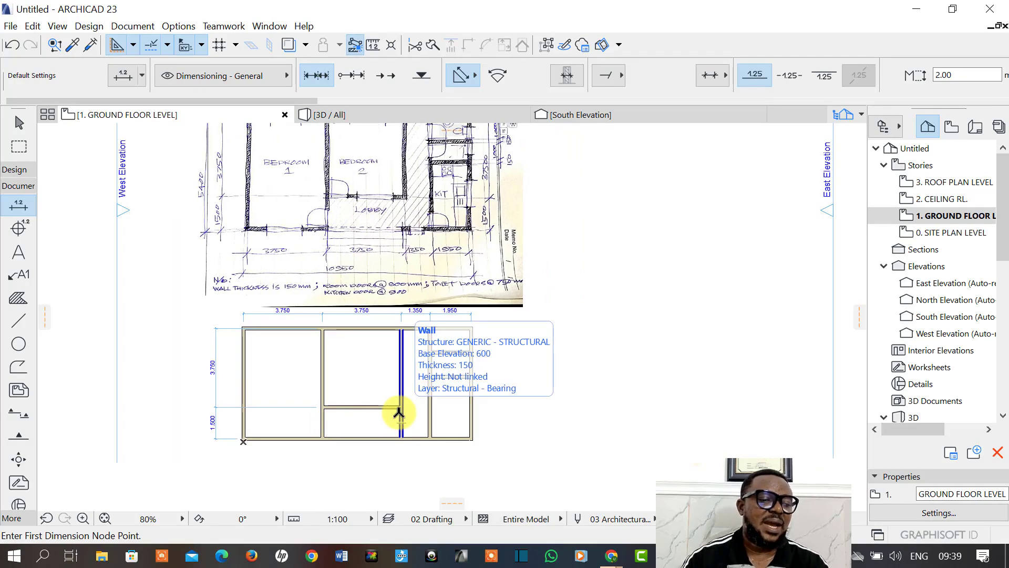
{"action": "scroll", "coordinate": [277, 345], "scroll_direction": "down", "scroll_amount": 3}
{"action": "left_click", "coordinate": [17, 174]}
{"action": "left_click", "coordinate": [24, 214]}
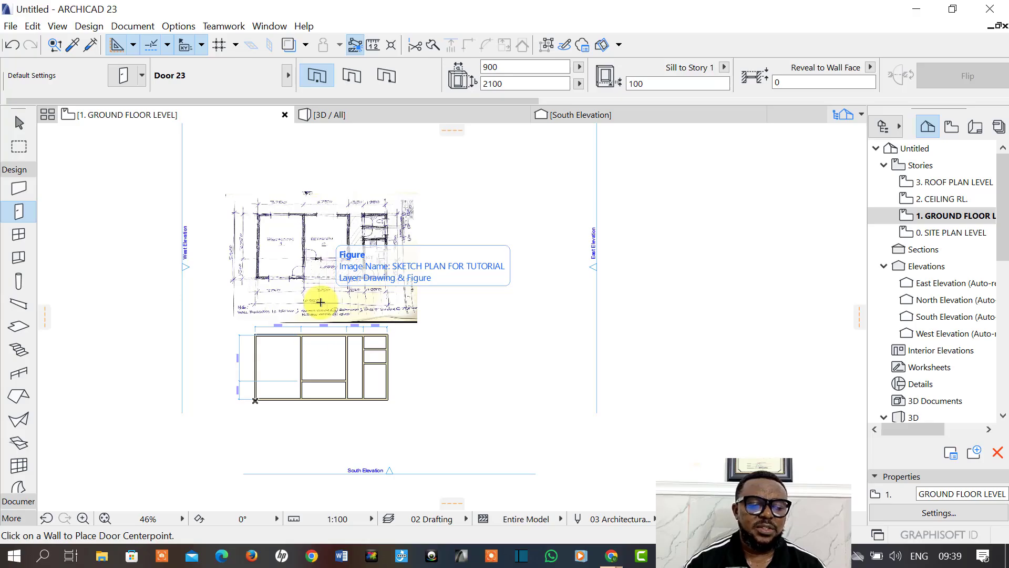
{"action": "scroll", "coordinate": [295, 255], "scroll_direction": "up", "scroll_amount": 4}
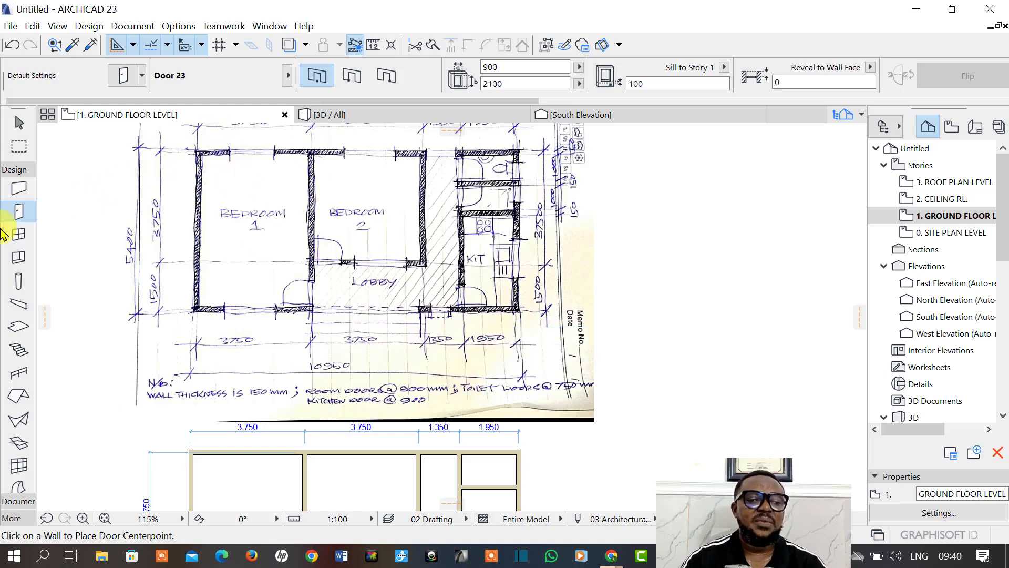
{"action": "left_click", "coordinate": [21, 217]}
{"action": "double_click", "coordinate": [21, 217]}
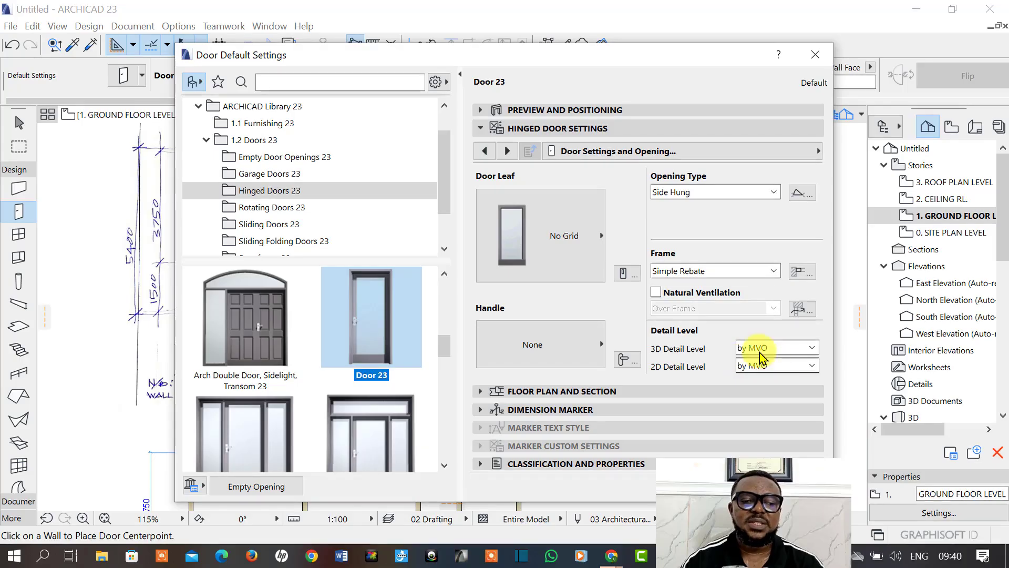
Set the default door's sill height relative to Story 1 to 0.
{"action": "left_click", "coordinate": [541, 111]}
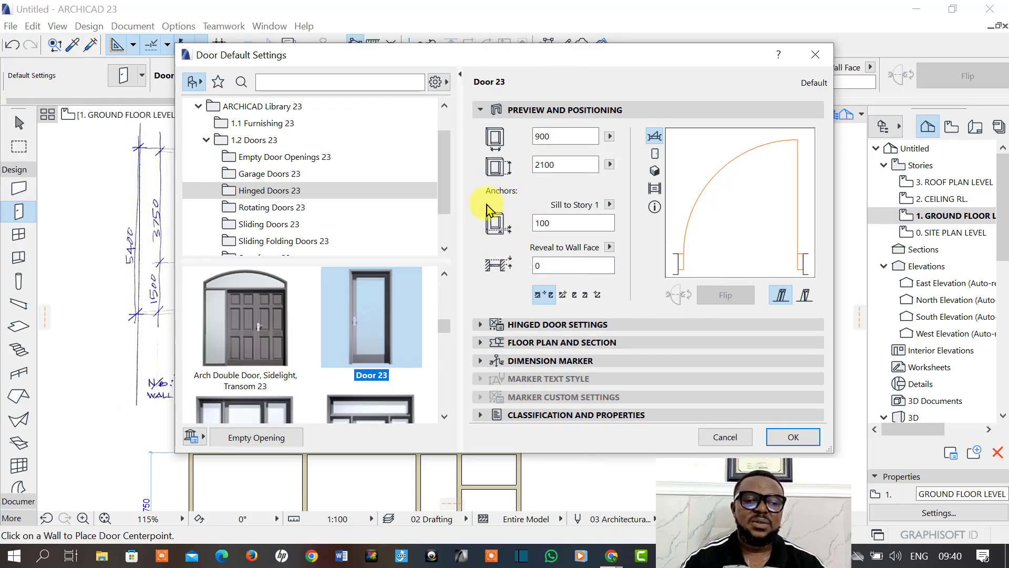
{"action": "left_click", "coordinate": [574, 224]}
{"action": "type", "text": "0"}
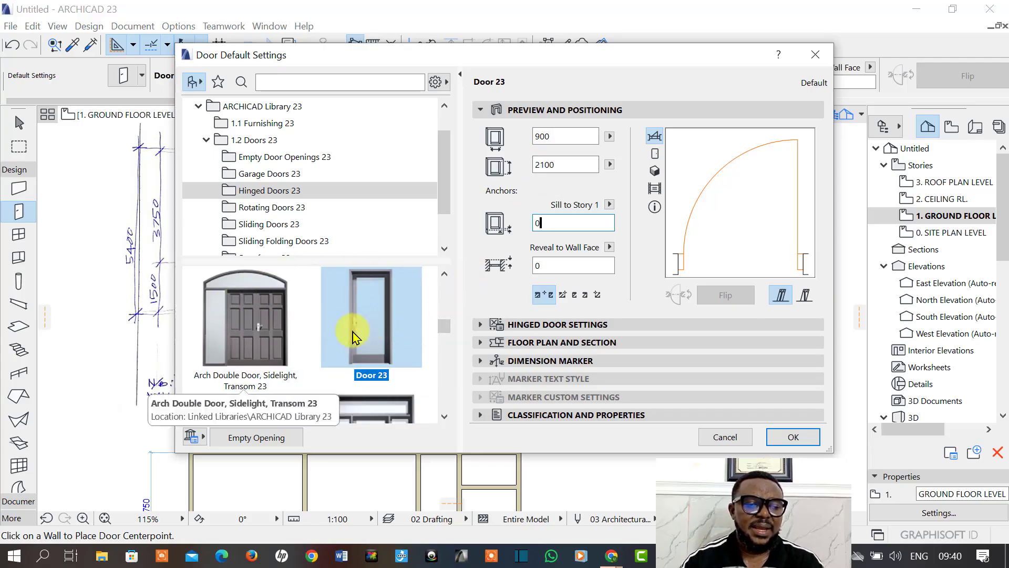
Choose Metal Door 23 from the Hinged Doors 23 library folder as the default door.
{"action": "left_click", "coordinate": [444, 416]}
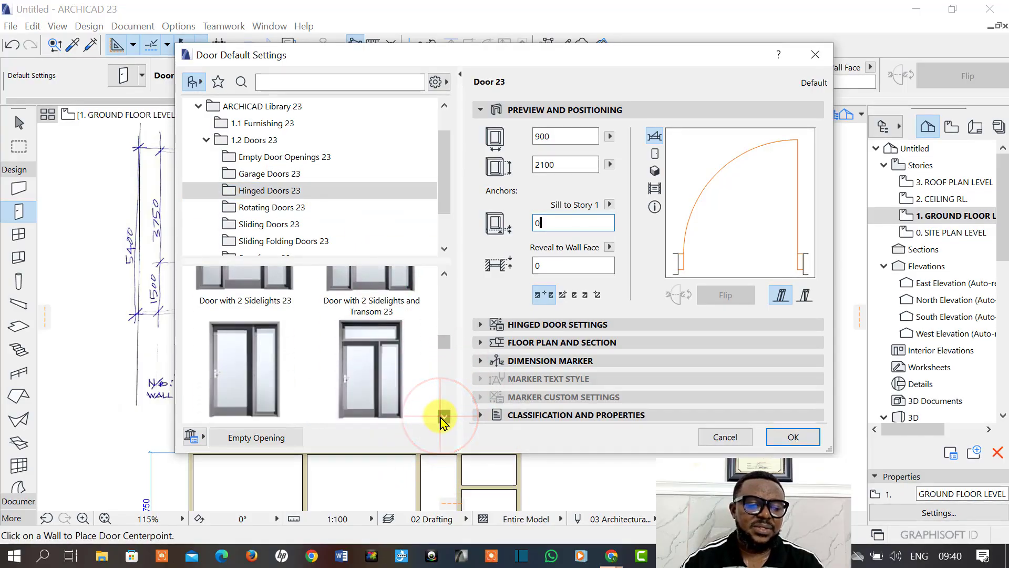
{"action": "left_click_drag", "start_coordinate": [440, 361], "coordinate": [444, 441]}
{"action": "left_click", "coordinate": [237, 377]}
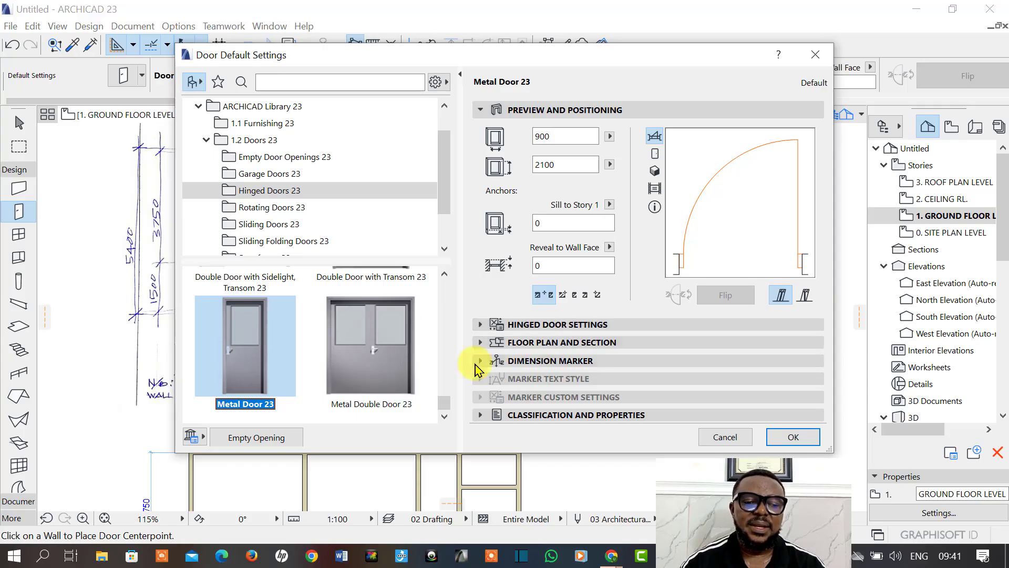
{"action": "left_click", "coordinate": [243, 375]}
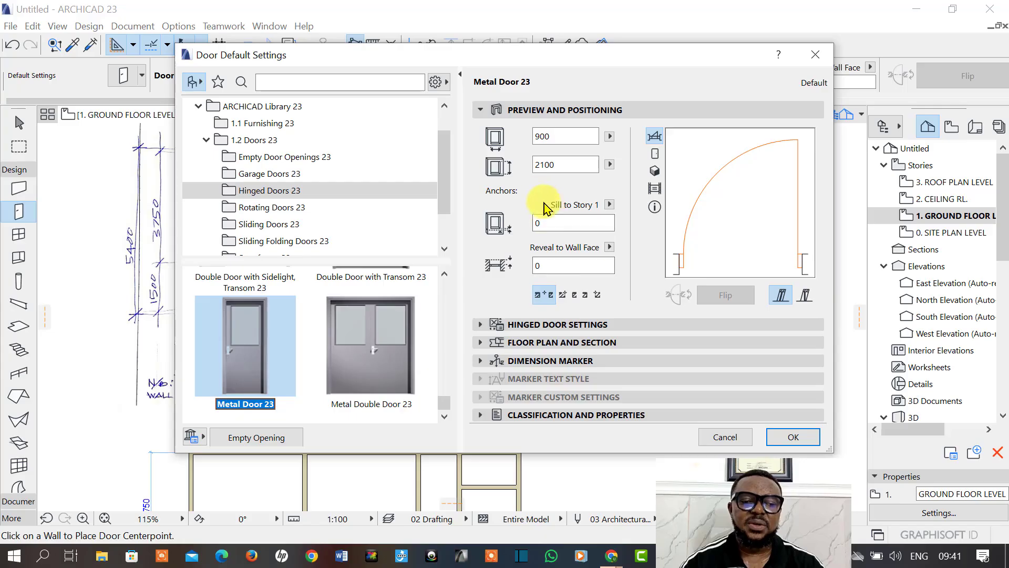
Browse the metal door's leaf designs in the hinged door settings and choose Style 13.
{"action": "left_click", "coordinate": [557, 324]}
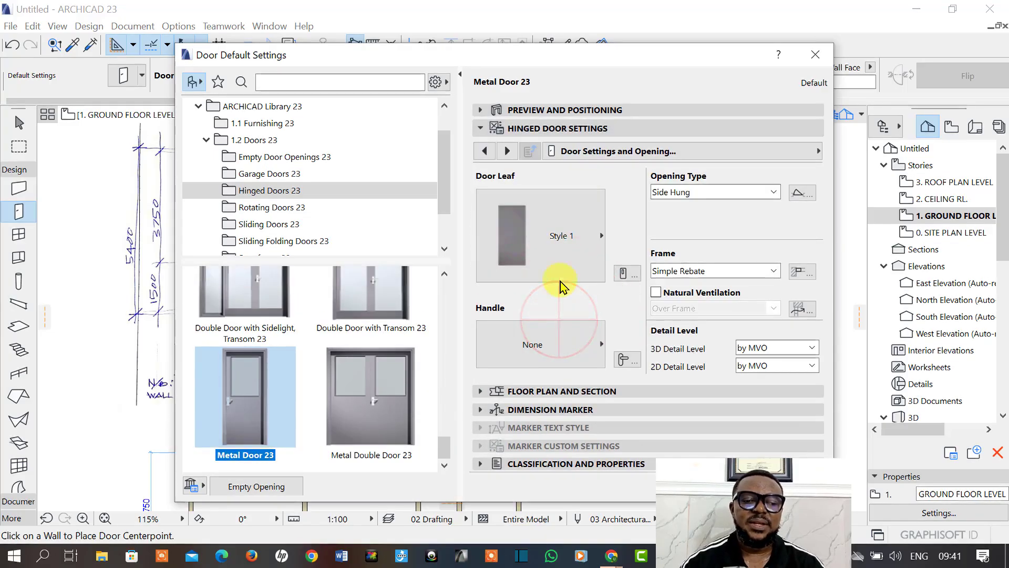
{"action": "left_click", "coordinate": [590, 239]}
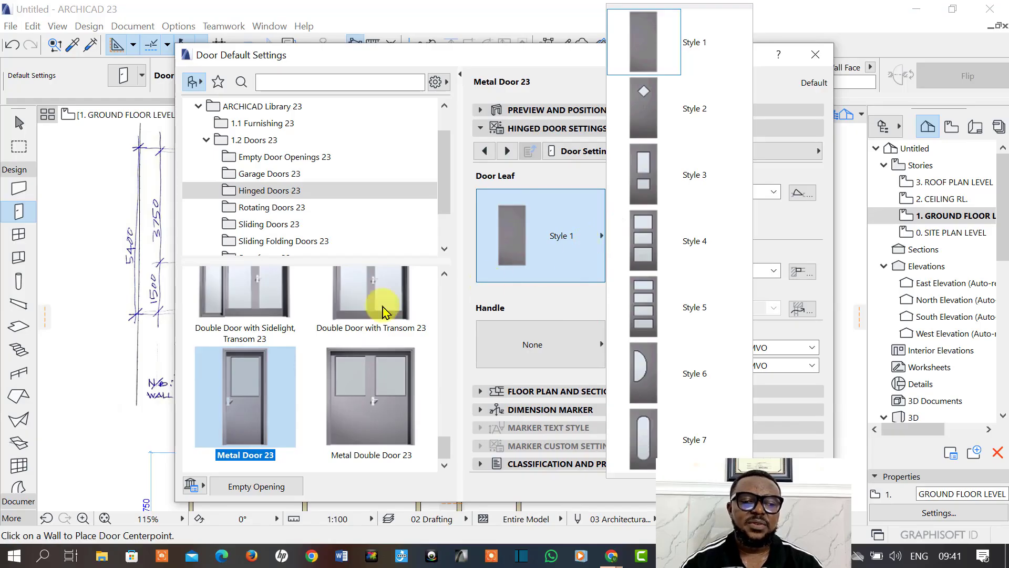
{"action": "left_click", "coordinate": [258, 401]}
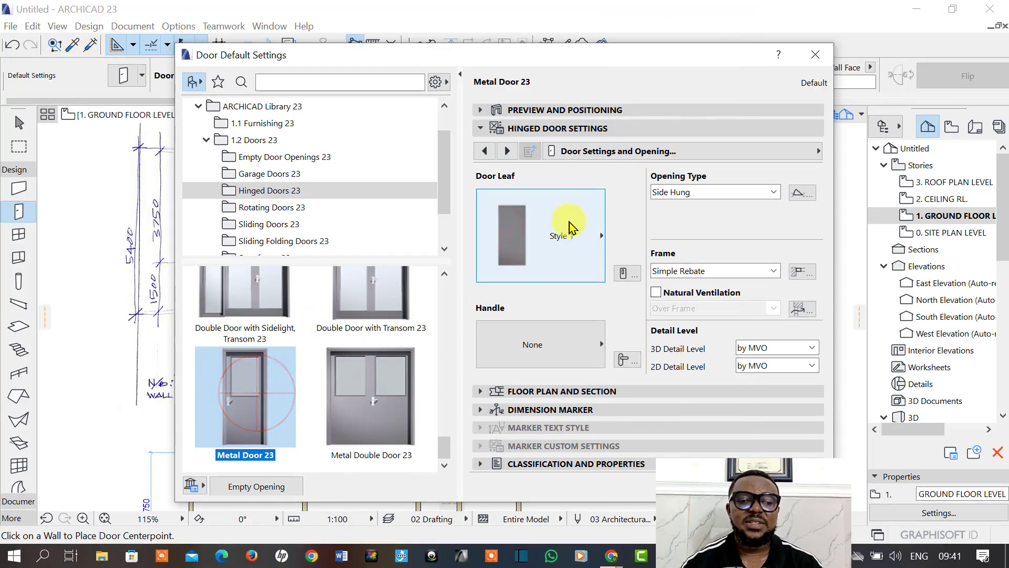
{"action": "left_click", "coordinate": [597, 239]}
{"action": "scroll", "coordinate": [667, 72], "scroll_direction": "down", "scroll_amount": 1}
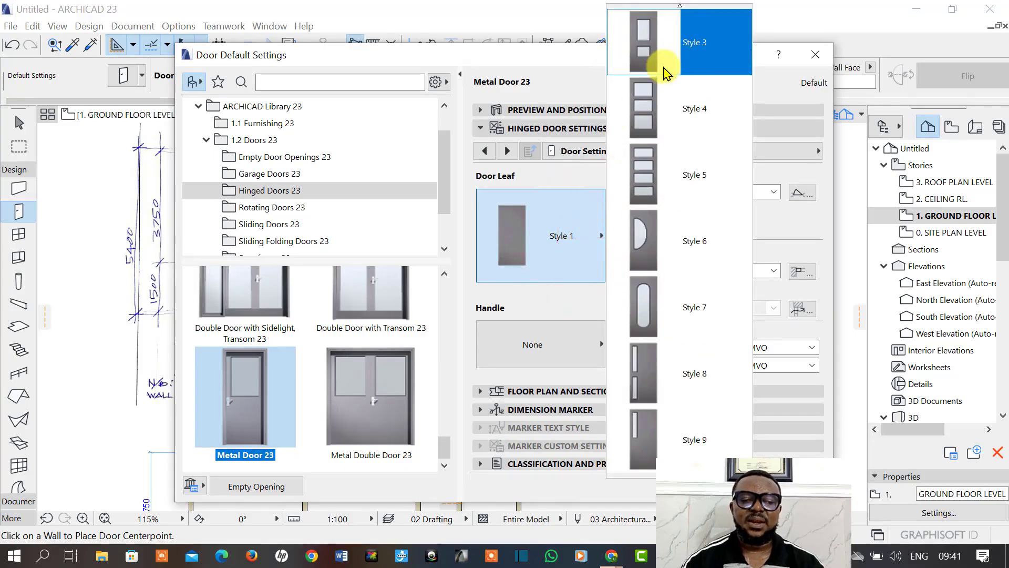
{"action": "scroll", "coordinate": [666, 73], "scroll_direction": "down", "scroll_amount": 3}
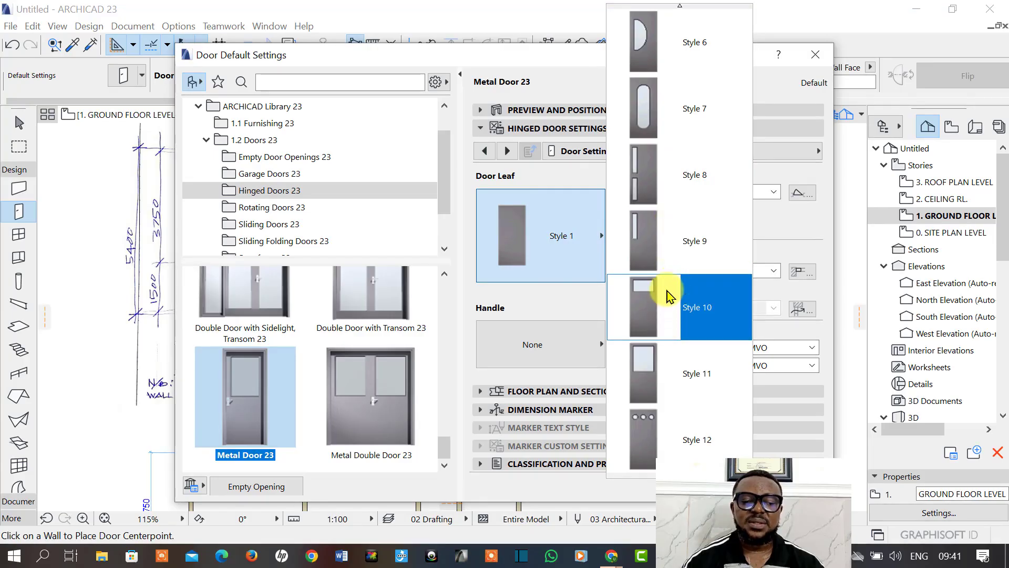
{"action": "scroll", "coordinate": [666, 307], "scroll_direction": "down", "scroll_amount": 3}
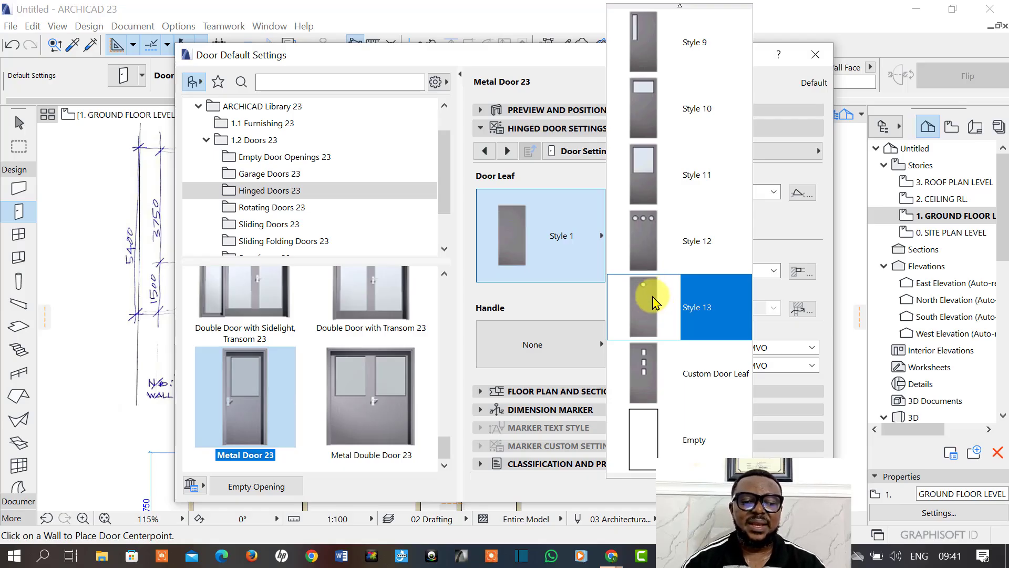
{"action": "left_click", "coordinate": [653, 302]}
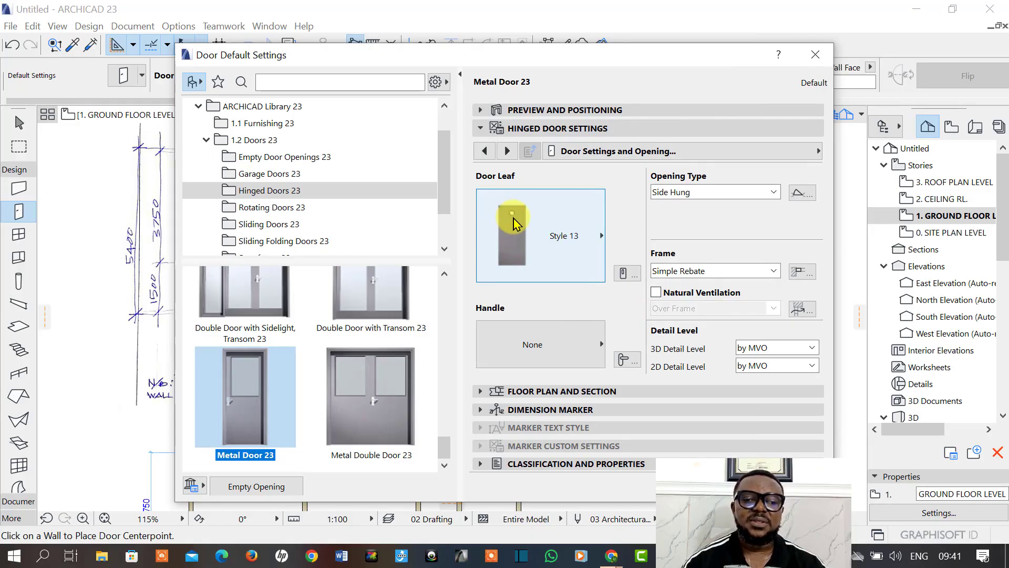
Set the default metal door's leaf to Style 1 and its handle to Handle 5.
{"action": "left_click", "coordinate": [514, 223]}
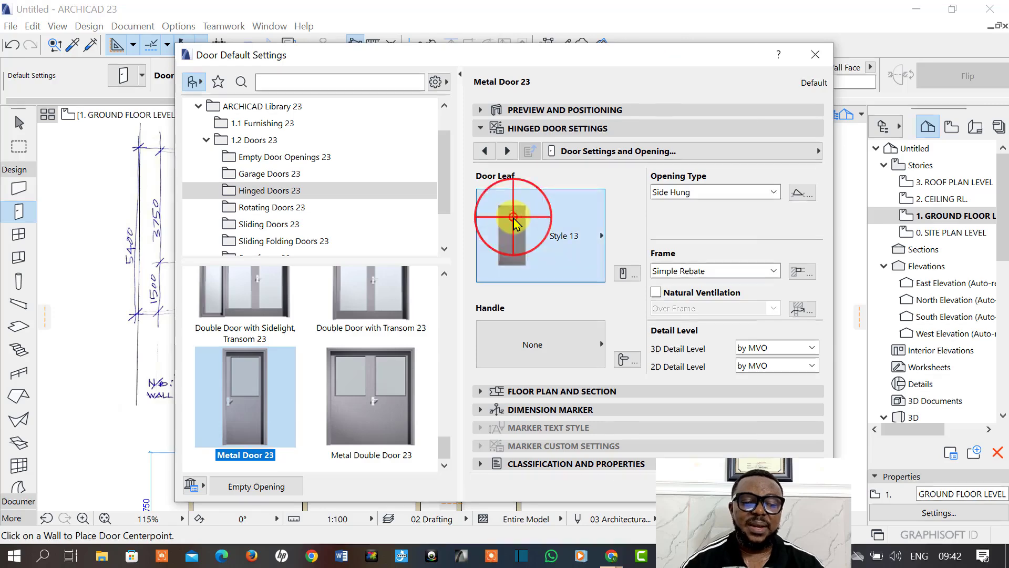
{"action": "left_click", "coordinate": [651, 37]}
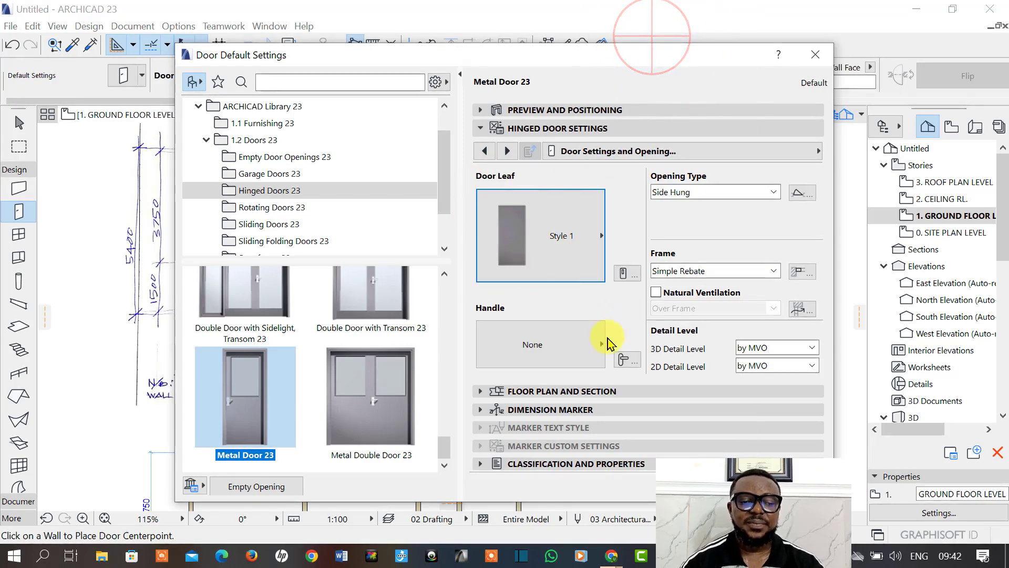
{"action": "left_click", "coordinate": [582, 344]}
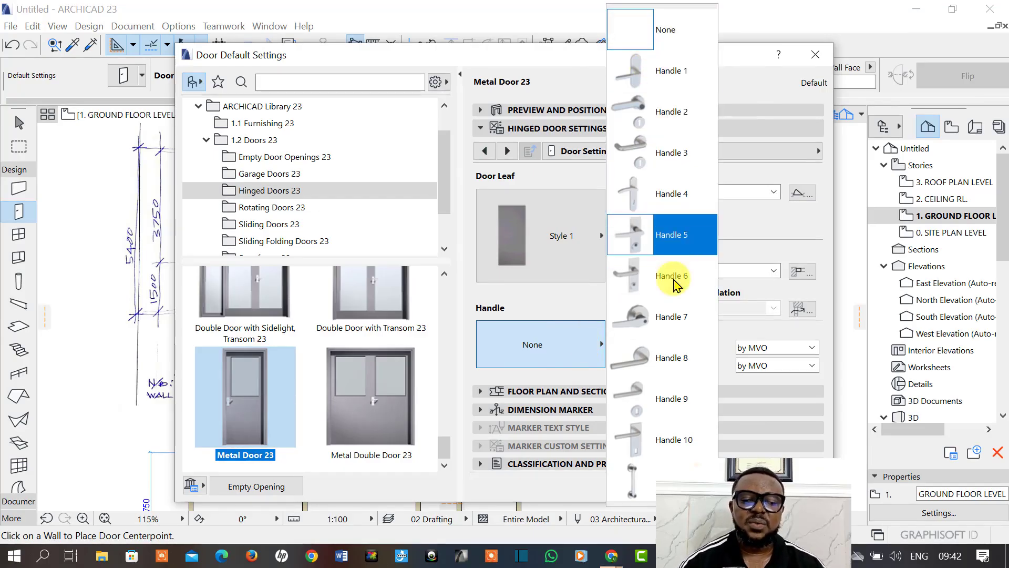
{"action": "left_click", "coordinate": [665, 225]}
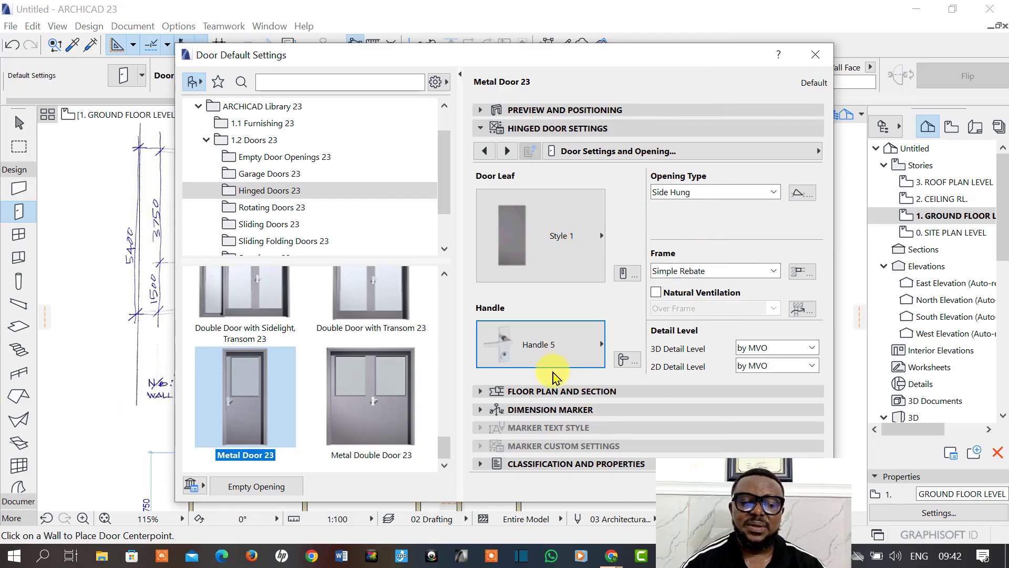
Examine the door's handle height and position, kick board options, opening type, and 2D and 3D opening angles.
{"action": "left_click", "coordinate": [632, 362]}
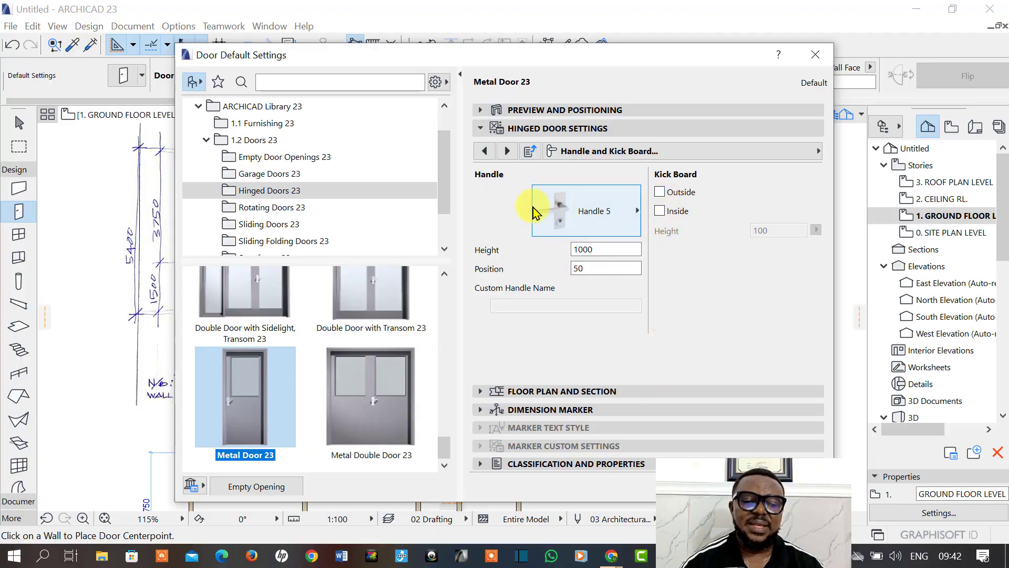
{"action": "left_click", "coordinate": [518, 301]}
{"action": "left_click", "coordinate": [518, 302]}
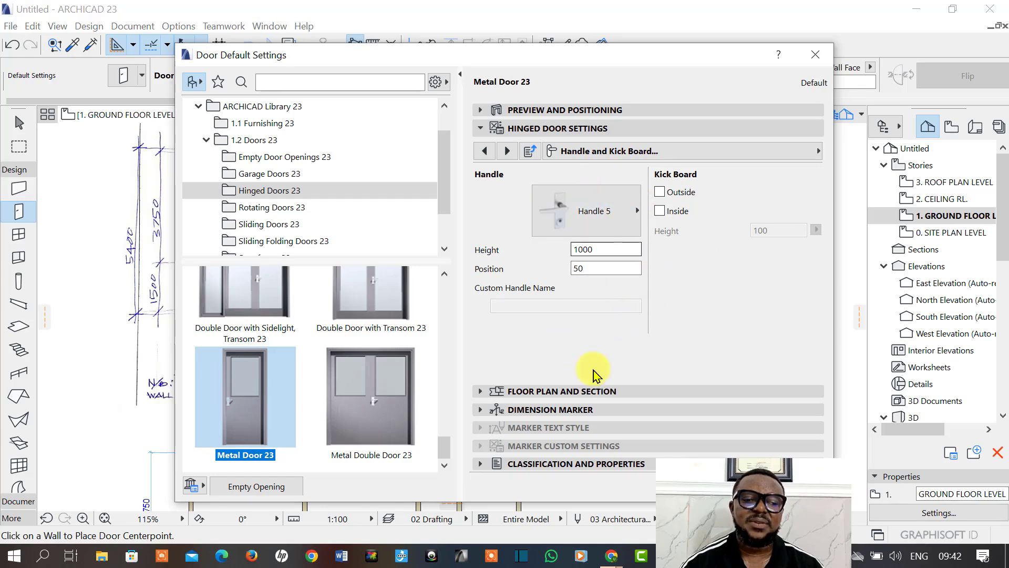
{"action": "left_click", "coordinate": [560, 451]}
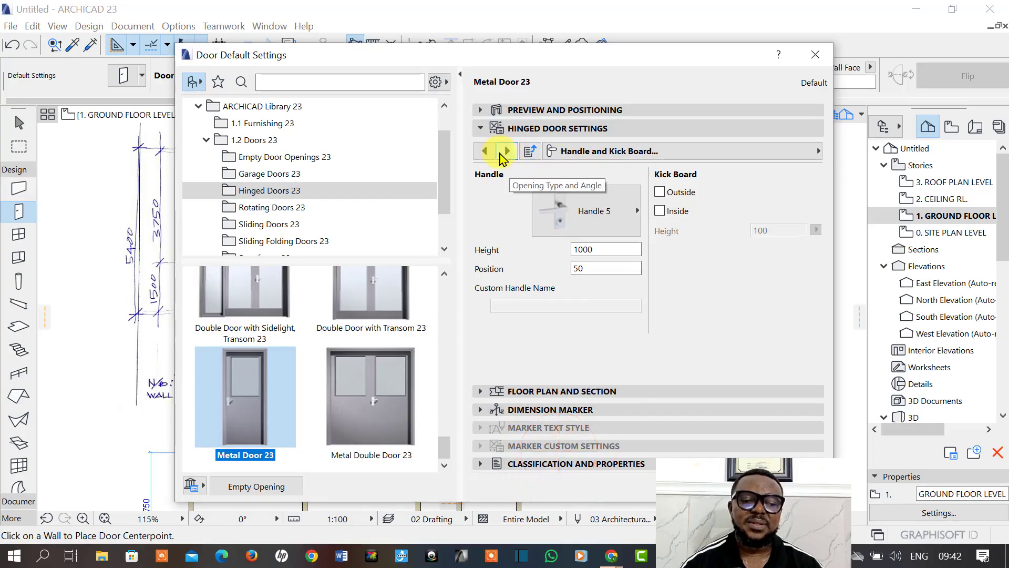
{"action": "left_click", "coordinate": [547, 129]}
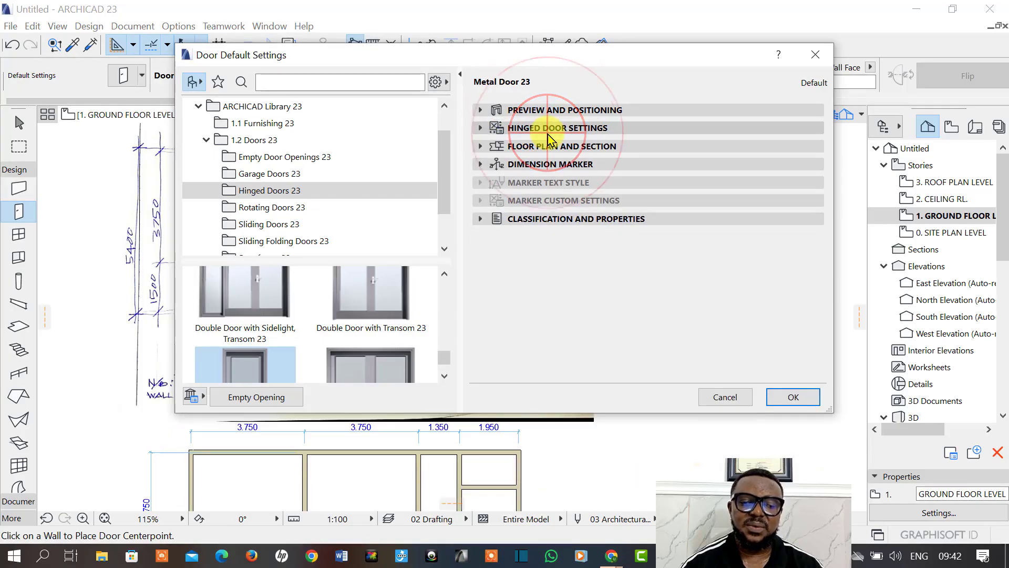
{"action": "left_click", "coordinate": [547, 129]}
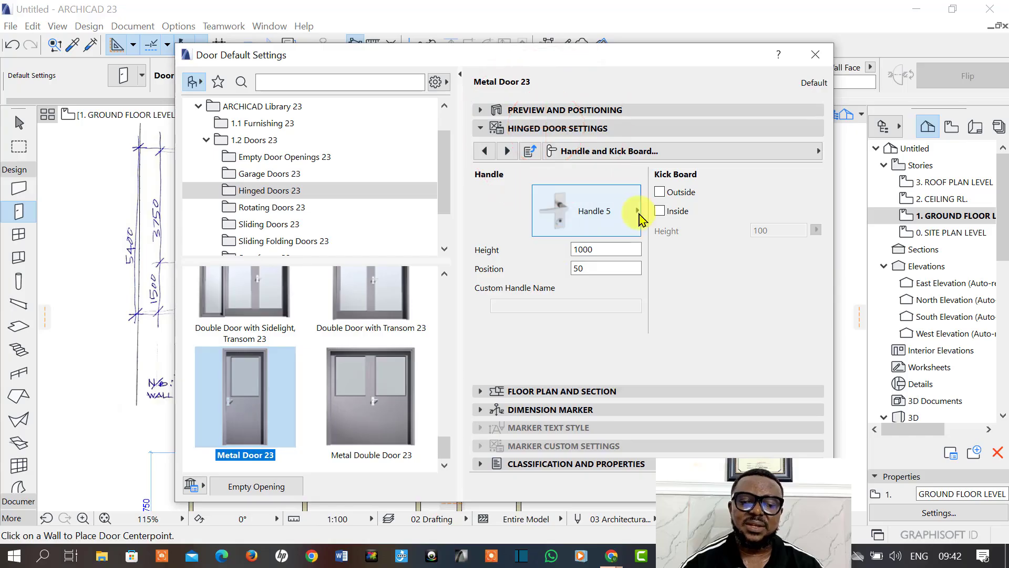
{"action": "left_click", "coordinate": [818, 153]}
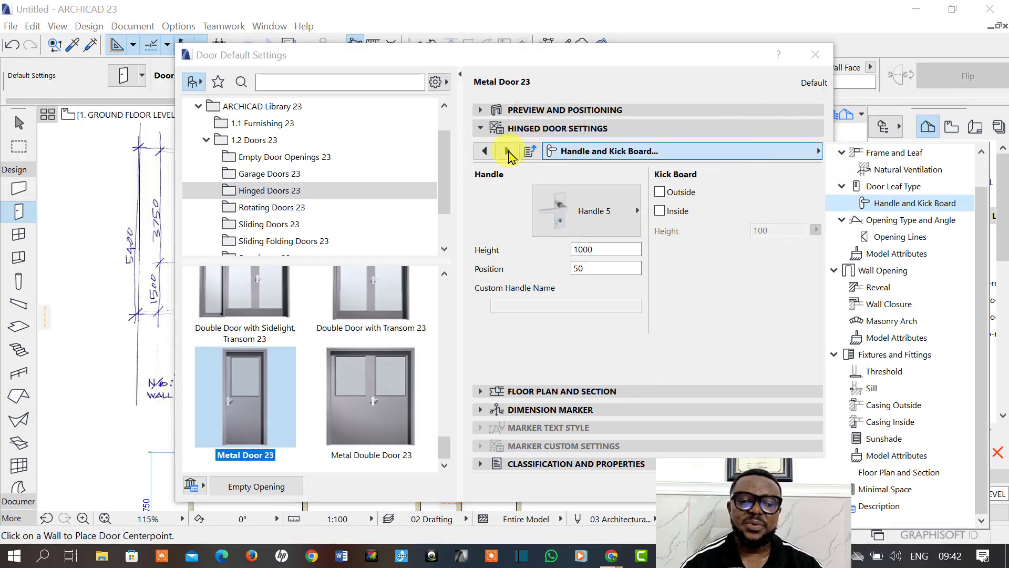
{"action": "left_click", "coordinate": [508, 151]}
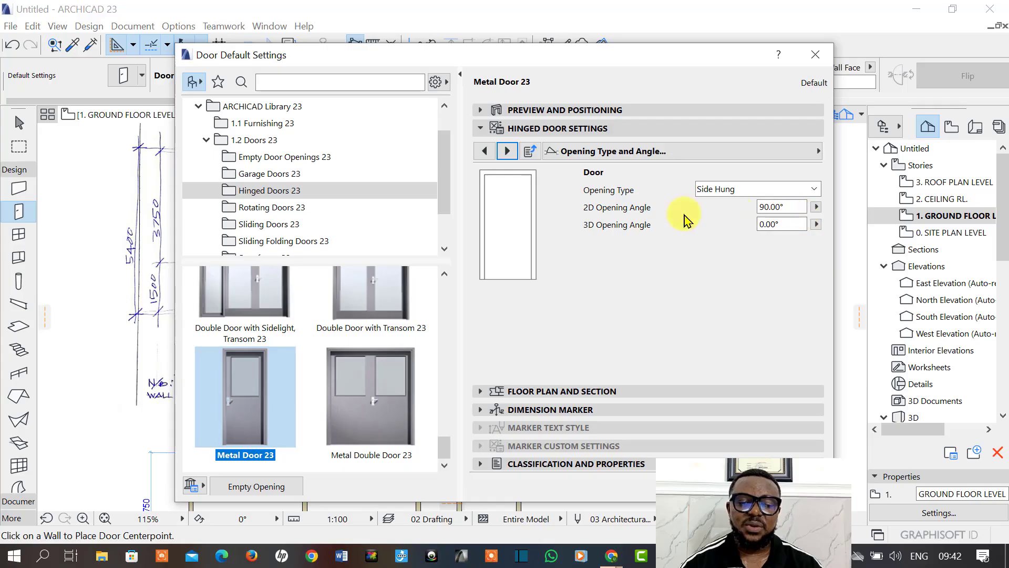
{"action": "left_click", "coordinate": [780, 225]}
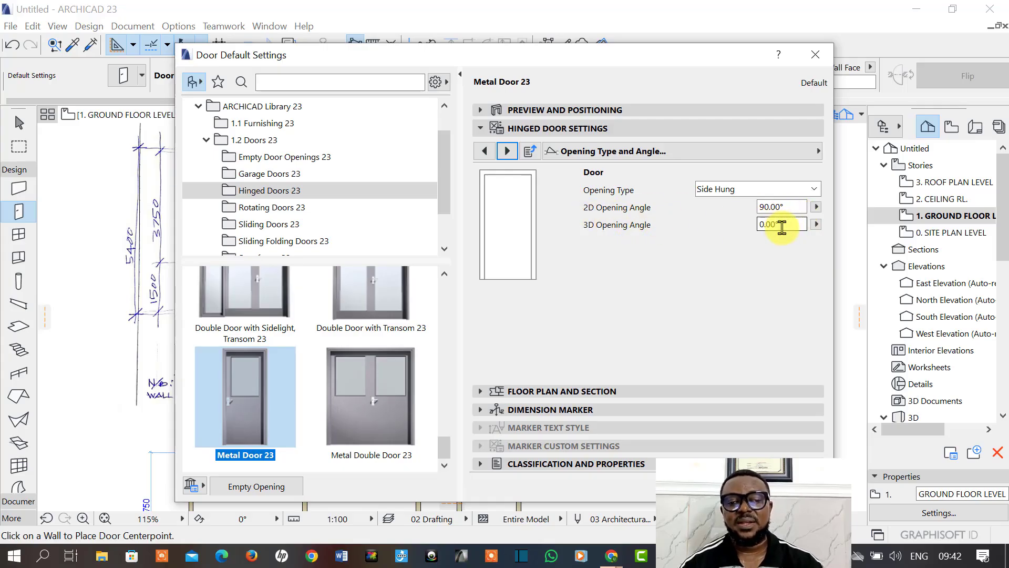
{"action": "left_click", "coordinate": [704, 261]}
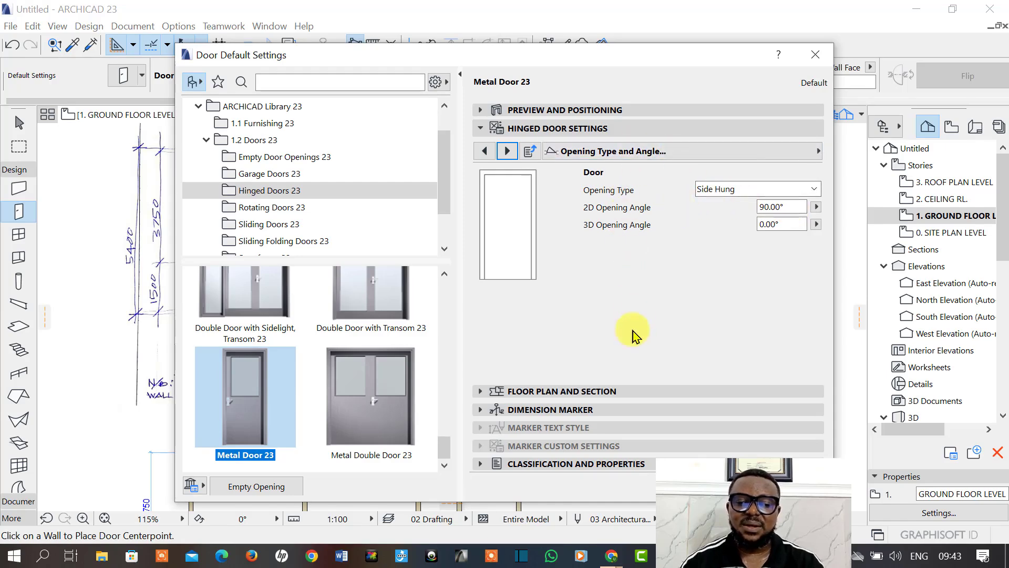
Review the hinged door's leaf type, natural ventilation, and nominal size and tolerance settings.
{"action": "left_click", "coordinate": [573, 392]}
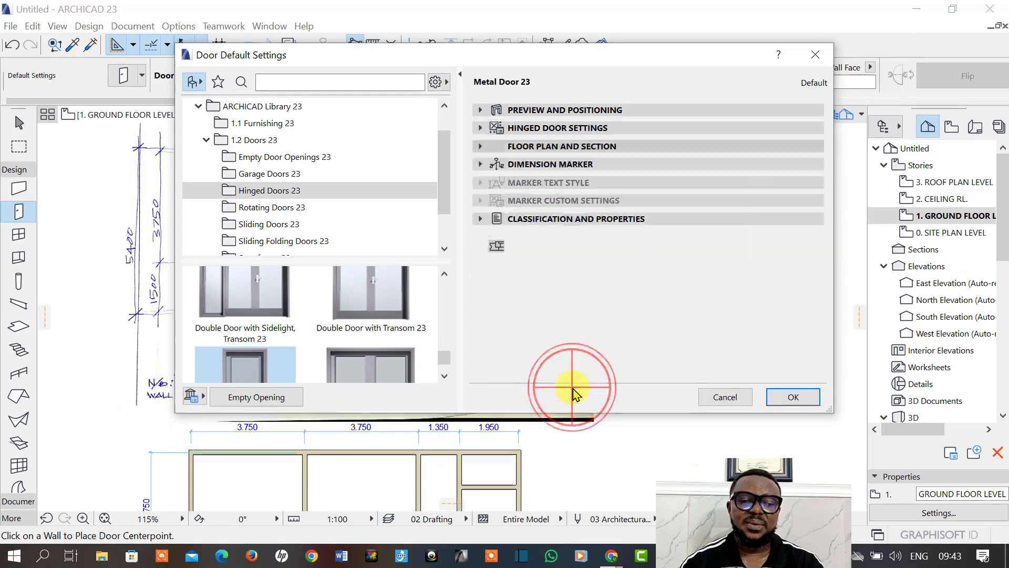
{"action": "left_click", "coordinate": [538, 132]}
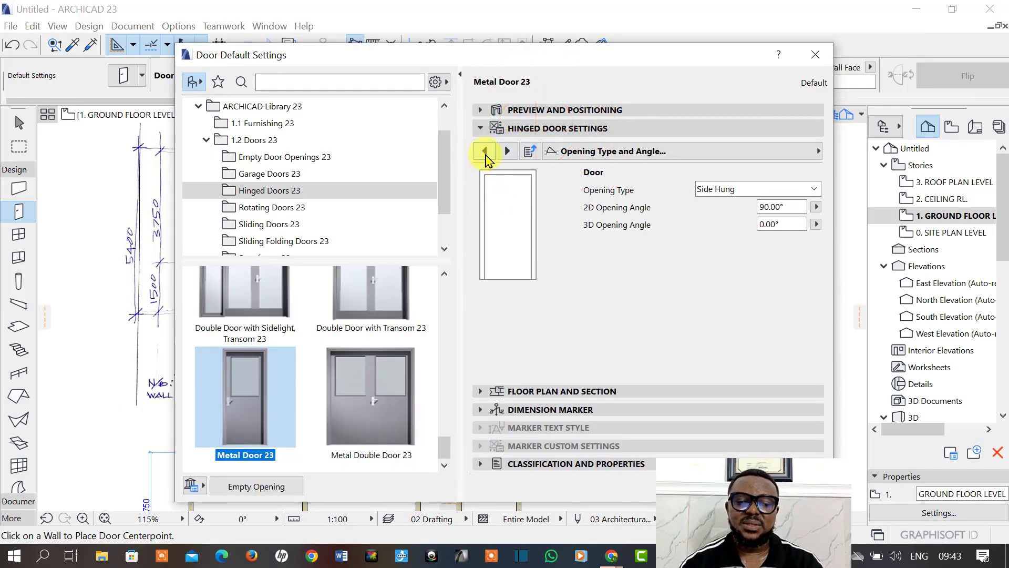
{"action": "left_click", "coordinate": [484, 151]}
{"action": "left_click", "coordinate": [486, 152]}
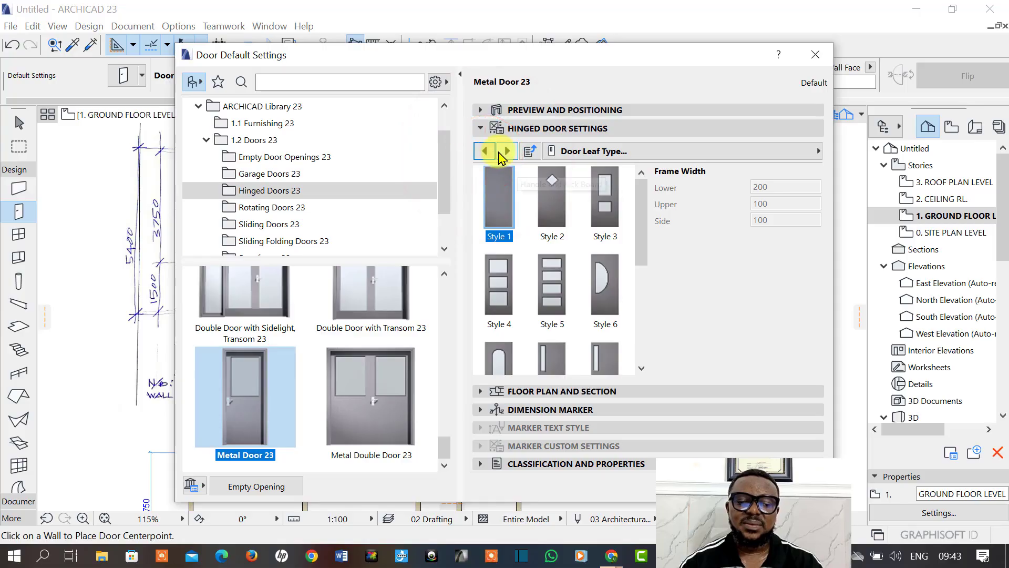
{"action": "left_click", "coordinate": [486, 152]}
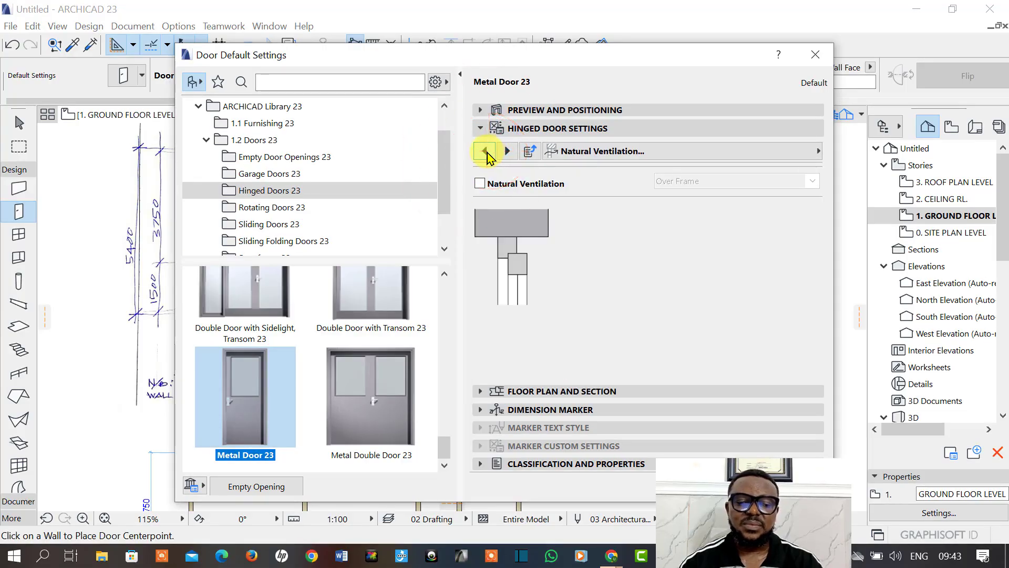
{"action": "left_click", "coordinate": [484, 152]}
{"action": "left_click", "coordinate": [485, 151]}
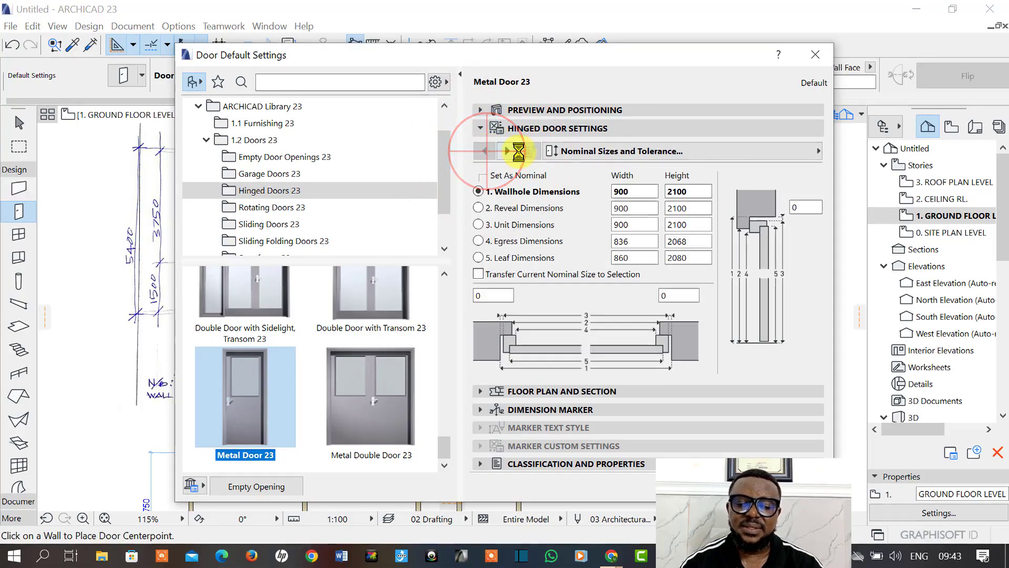
Set the door's 3D detail level to Full and its 2D detail level to 1:50, and accept the default settings.
{"action": "left_click", "coordinate": [507, 151]}
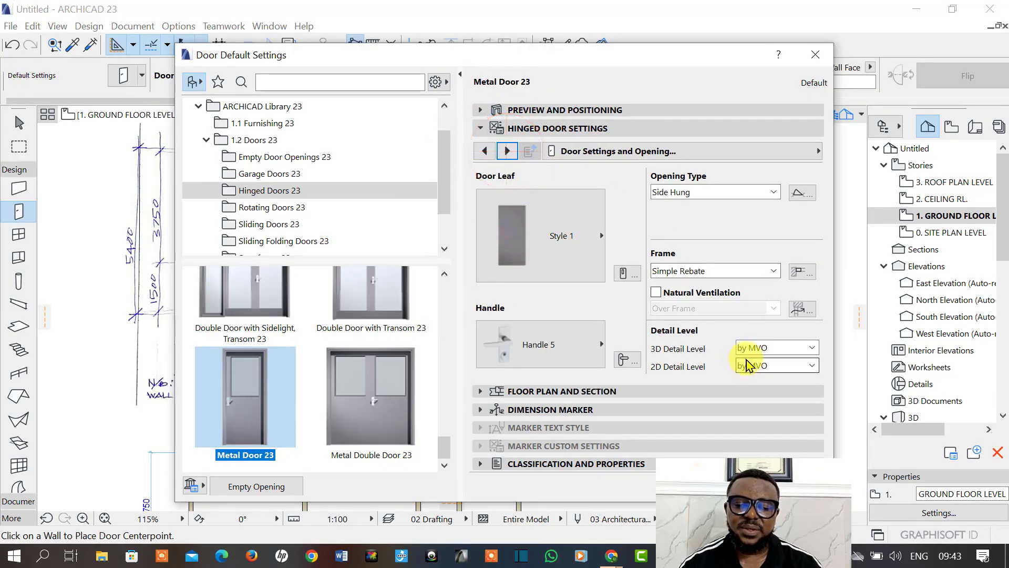
{"action": "left_click", "coordinate": [812, 347]}
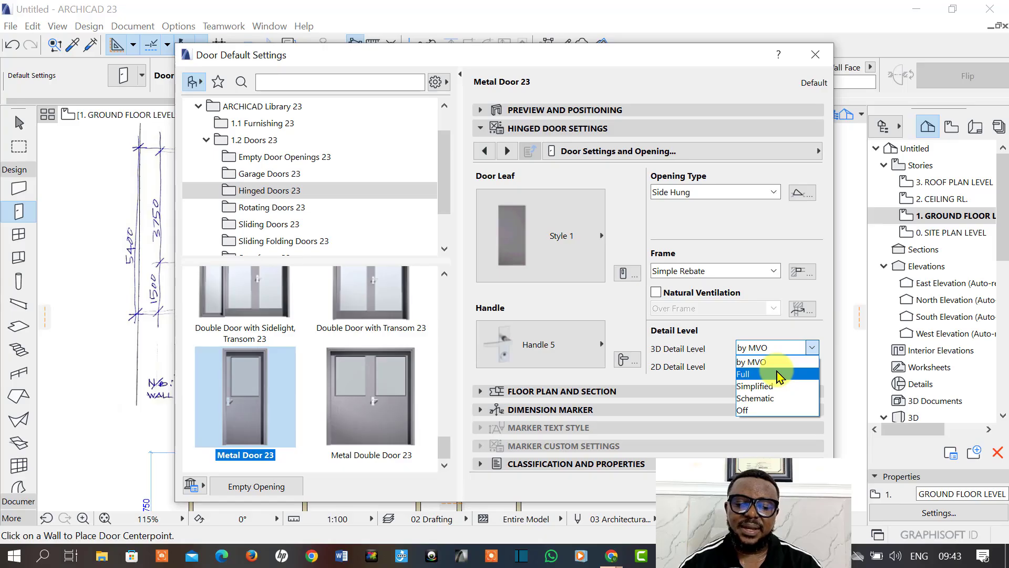
{"action": "left_click", "coordinate": [779, 374]}
{"action": "left_click", "coordinate": [812, 366]}
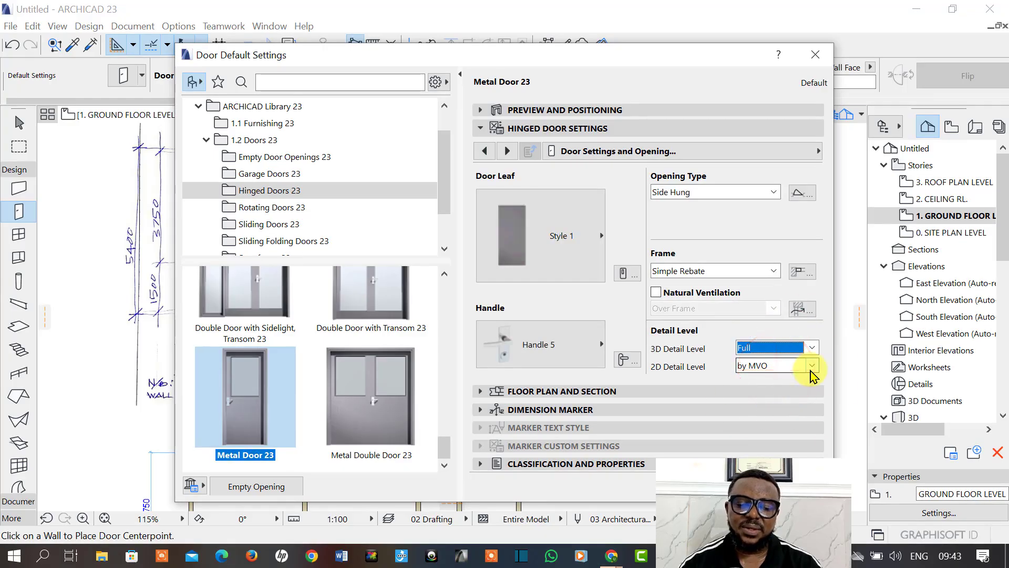
{"action": "left_click", "coordinate": [811, 368]}
{"action": "left_click", "coordinate": [813, 367]}
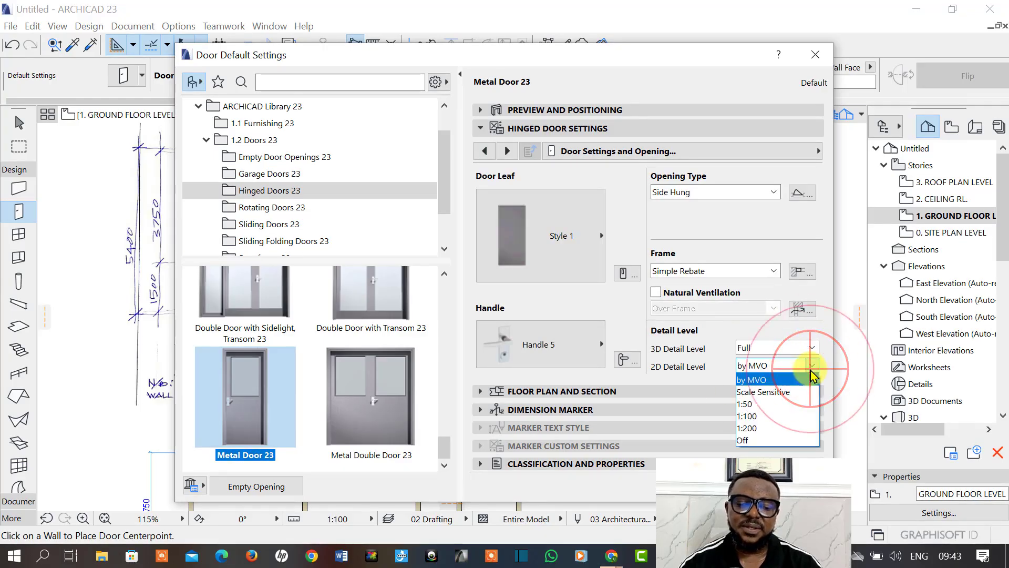
{"action": "left_click", "coordinate": [763, 404]}
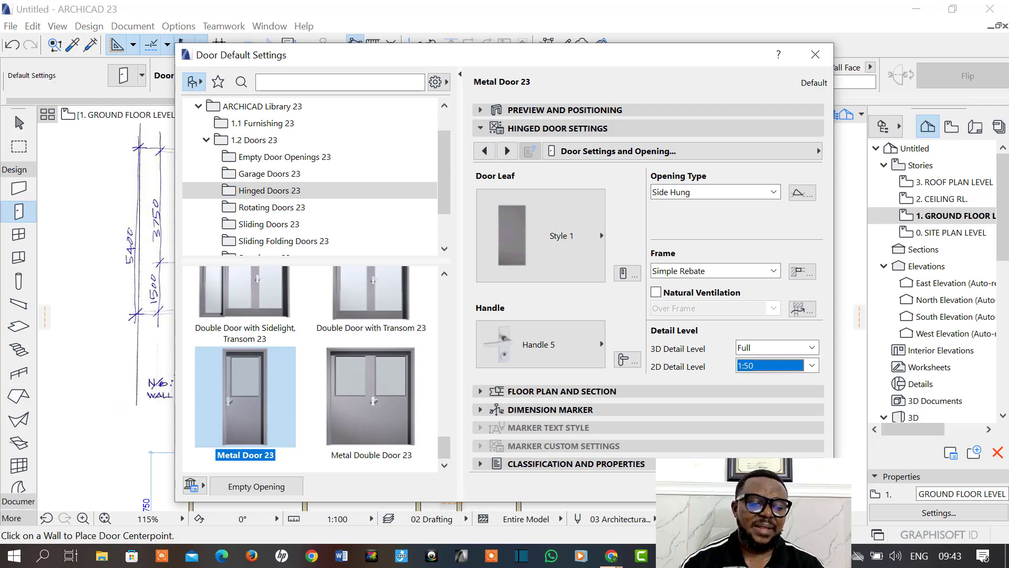
{"action": "left_click", "coordinate": [791, 487]}
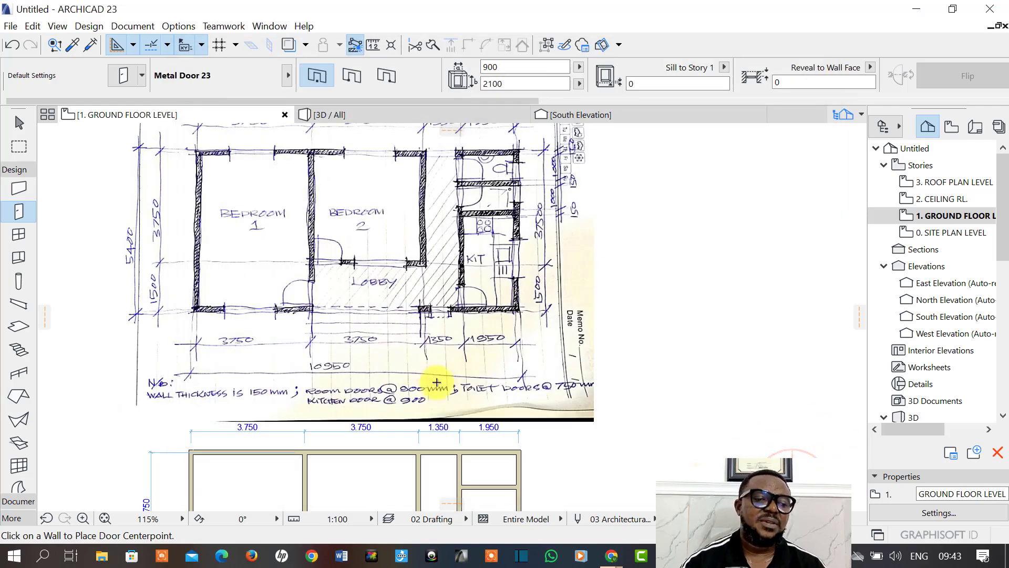
Place a 900 x 2100 door by its centre in the wall between Bedroom 1 and the lobby, opening into Bedroom 1.
{"action": "scroll", "coordinate": [405, 411], "scroll_direction": "down", "scroll_amount": 3}
{"action": "middle_click_drag", "start_coordinate": [402, 412], "coordinate": [387, 284]}
{"action": "scroll", "coordinate": [350, 390], "scroll_direction": "up", "scroll_amount": 4}
{"action": "scroll", "coordinate": [322, 347], "scroll_direction": "down", "scroll_amount": 2}
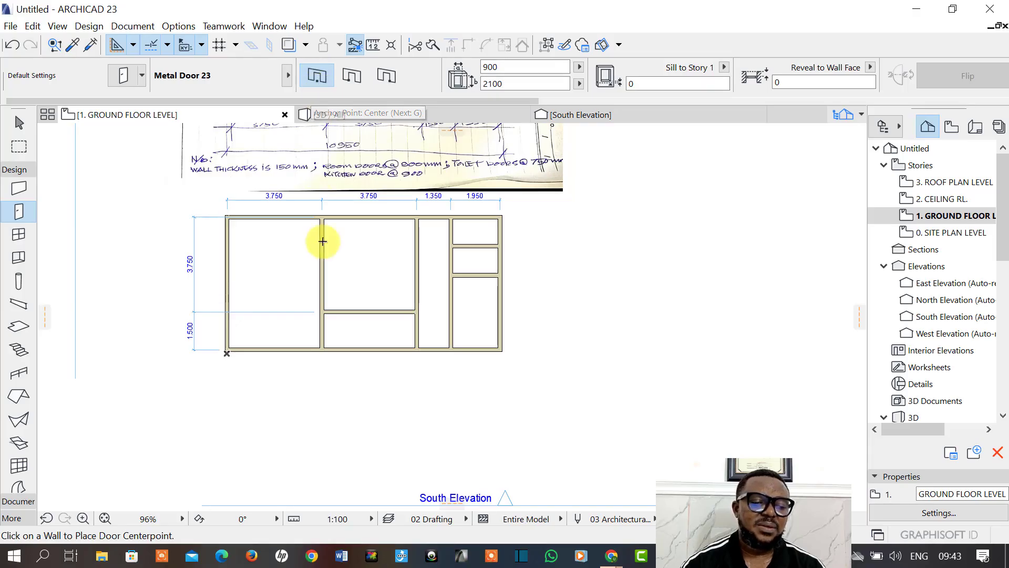
{"action": "scroll", "coordinate": [325, 340], "scroll_direction": "up", "scroll_amount": 5}
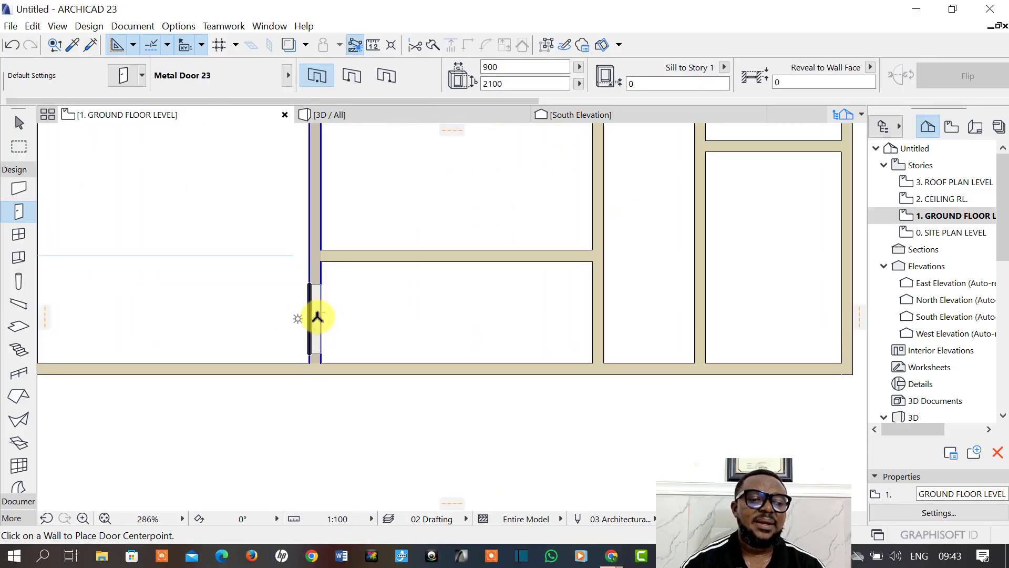
{"action": "left_click", "coordinate": [321, 312]}
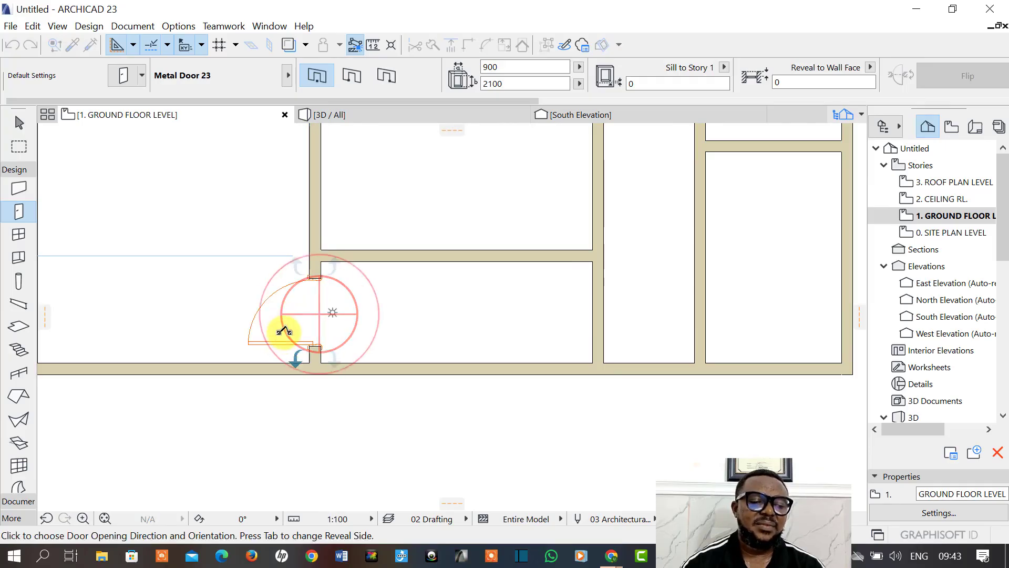
{"action": "left_click", "coordinate": [277, 335]}
Switch to corner-anchored placement and put a door at the lobby wall's corner beside Bedroom 1, opening into Bedroom 2.
{"action": "left_click", "coordinate": [351, 75]}
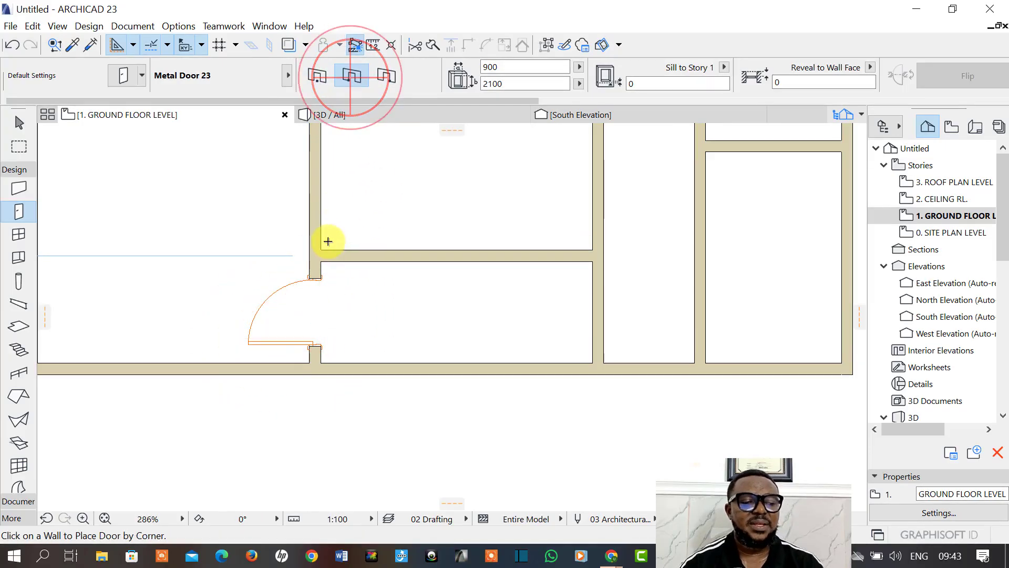
{"action": "left_click", "coordinate": [336, 210]}
Move the Bedroom 2 door about 300 mm along the lobby wall, away from the corner beside Bedroom 1.
{"action": "key", "text": "shift"}
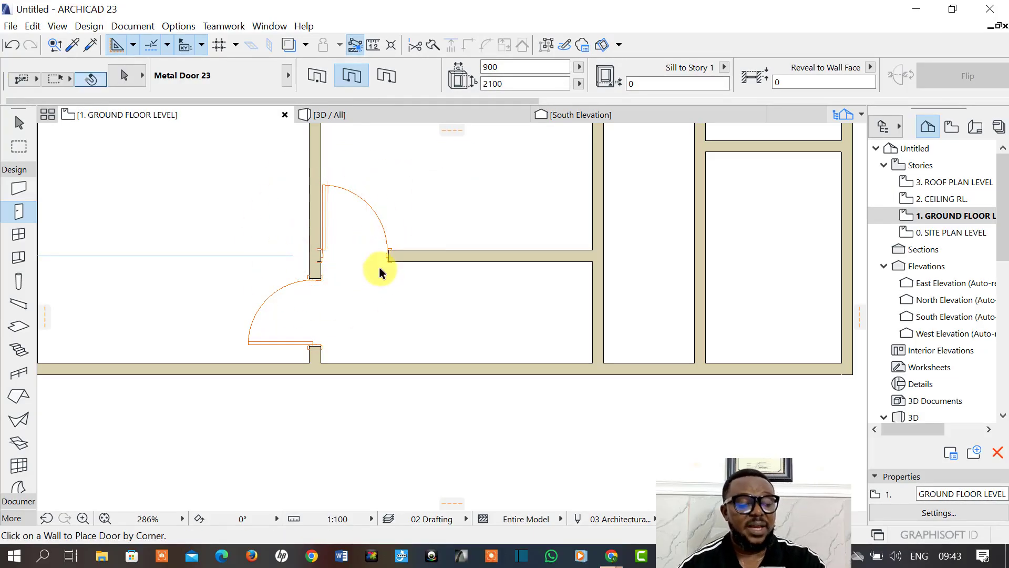
{"action": "left_click", "coordinate": [389, 261], "text": "shift"}
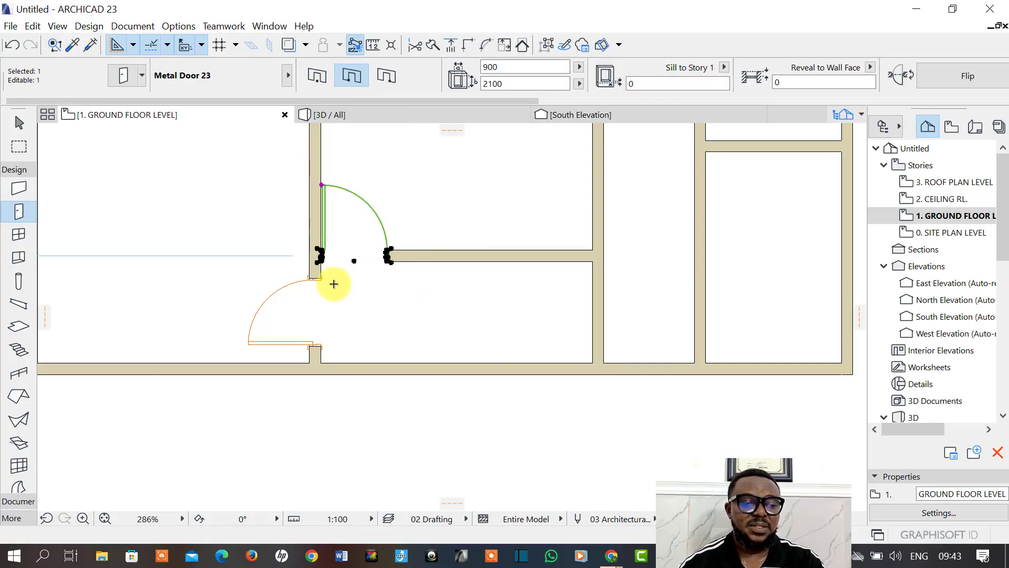
{"action": "key", "text": "Escape"}
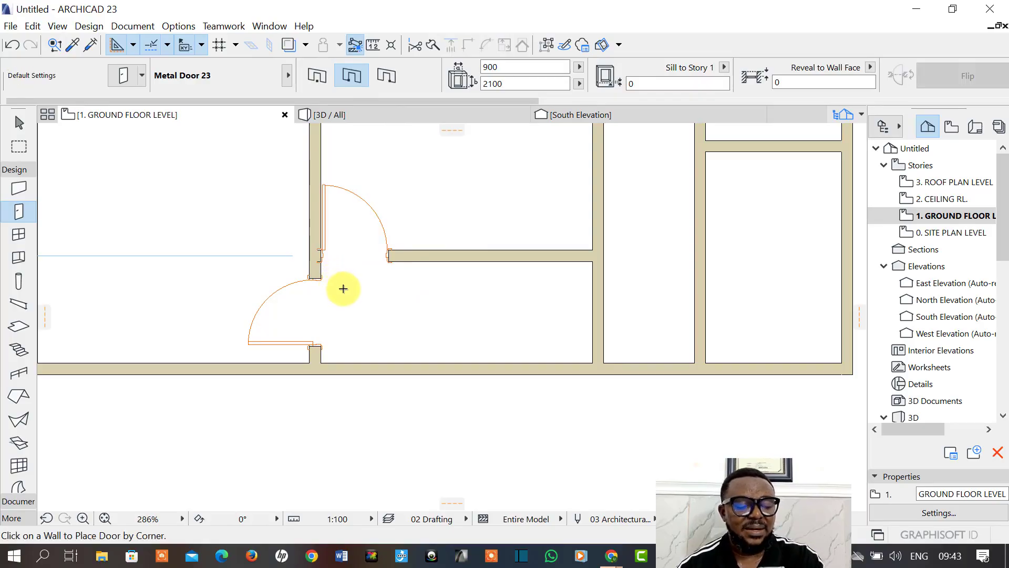
{"action": "left_click", "coordinate": [389, 262], "text": "shift"}
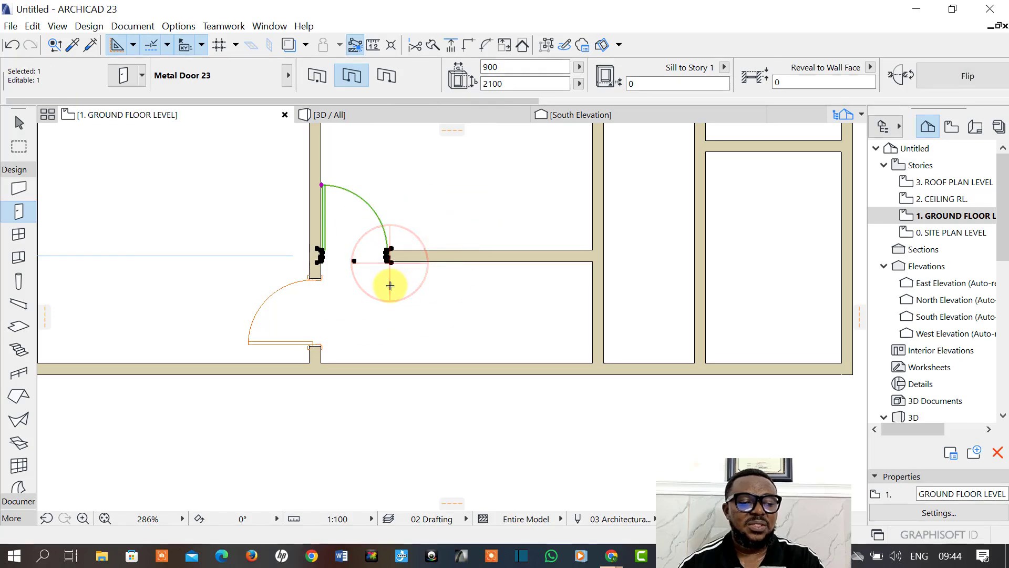
{"action": "key", "text": "ctrl+d"}
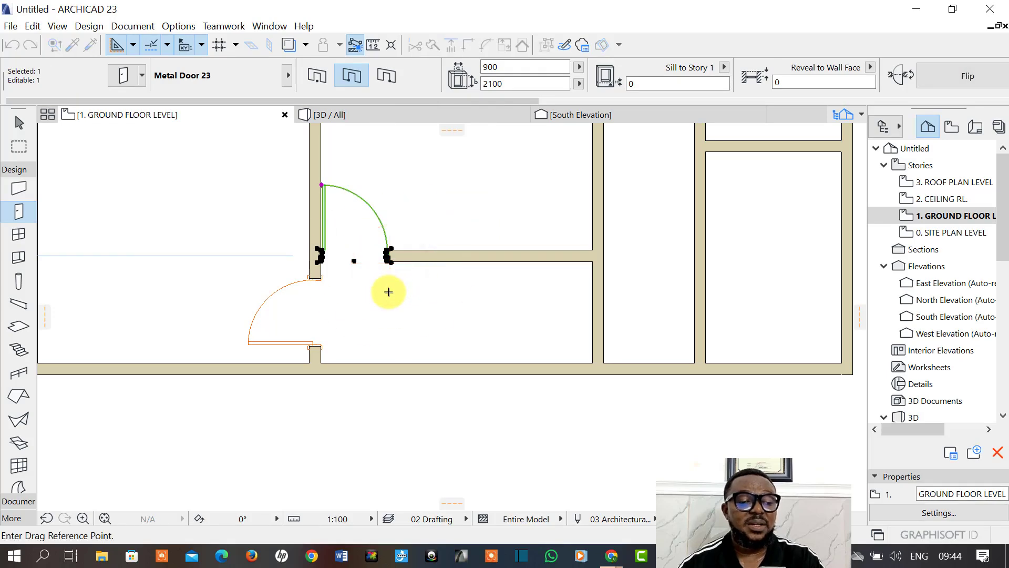
{"action": "left_click", "coordinate": [389, 262]}
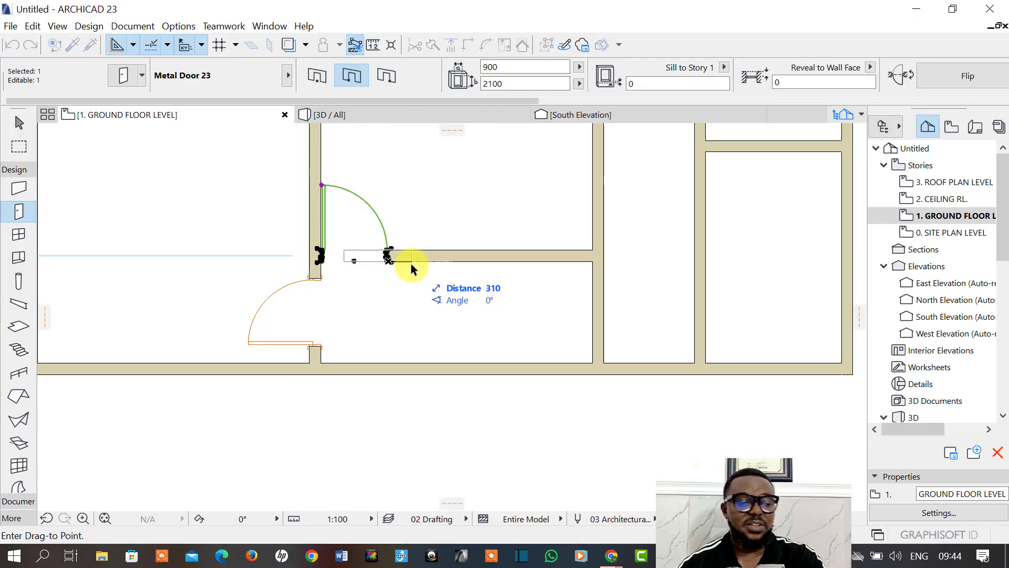
{"action": "key", "text": "Tab"}
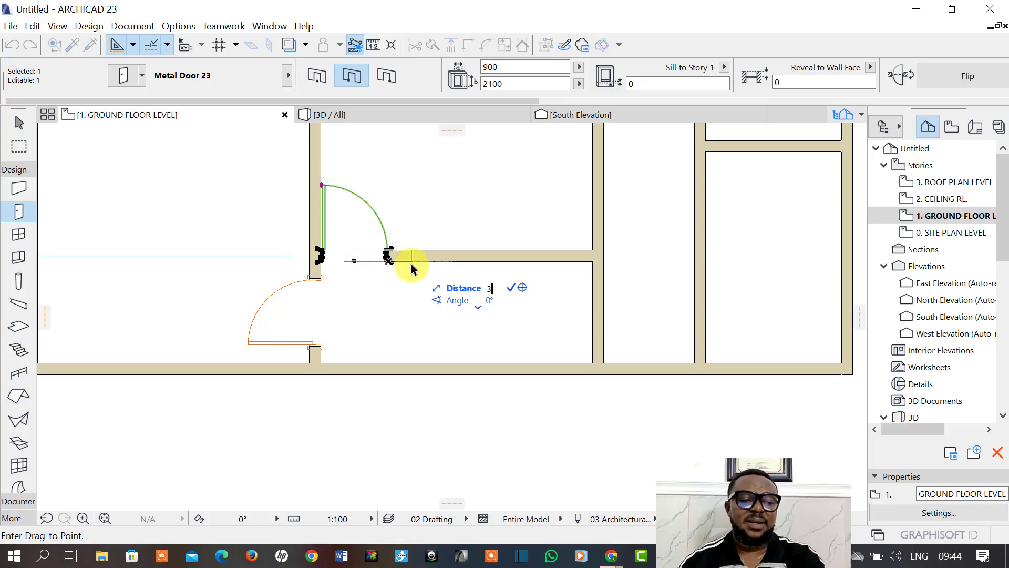
{"action": "key", "text": "Return"}
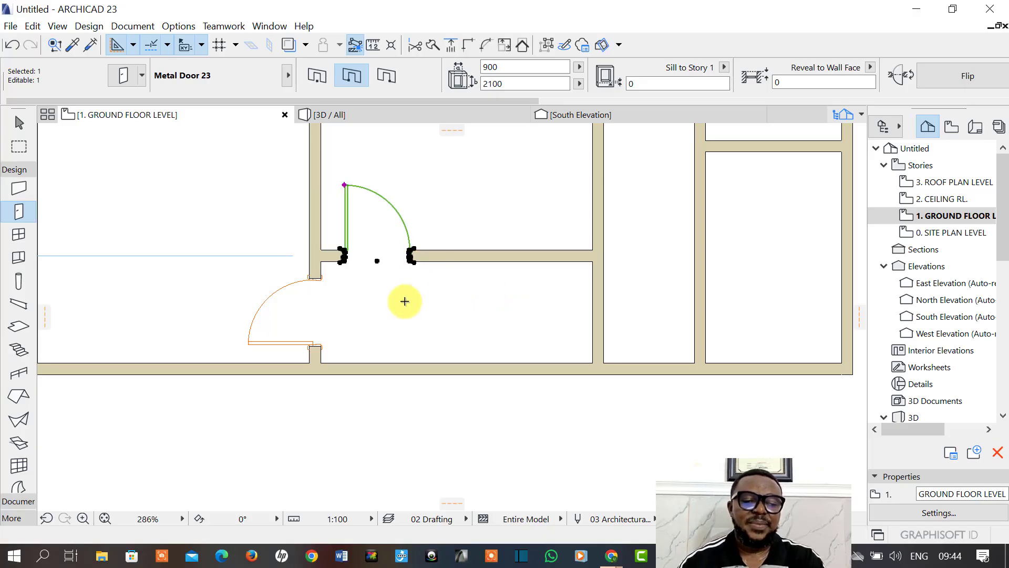
{"action": "left_click", "coordinate": [408, 299]}
Place a 900 x 2100 door in the wall between the corridor and the kitchen, at its corner with the lower outer wall, opening into the kitchen.
{"action": "scroll", "coordinate": [411, 298], "scroll_direction": "down", "scroll_amount": 4}
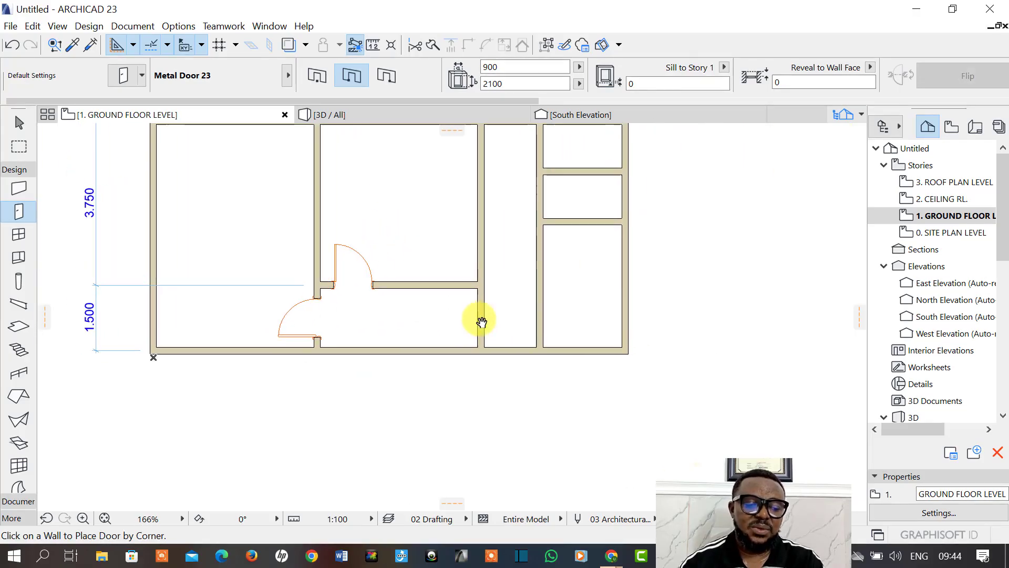
{"action": "middle_click_drag", "start_coordinate": [498, 331], "coordinate": [441, 380]}
{"action": "scroll", "coordinate": [462, 374], "scroll_direction": "up", "scroll_amount": 5}
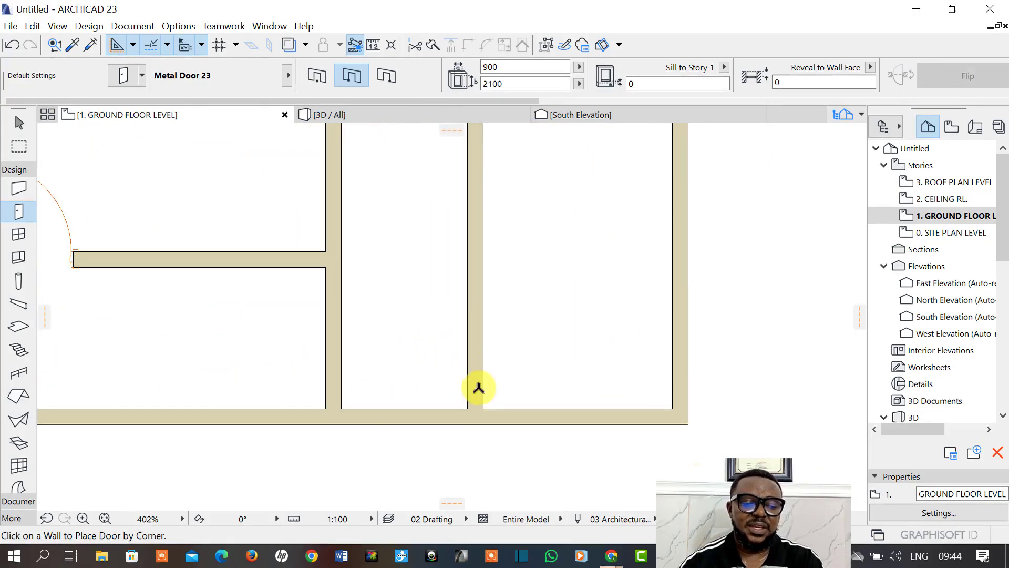
{"action": "left_click", "coordinate": [484, 404]}
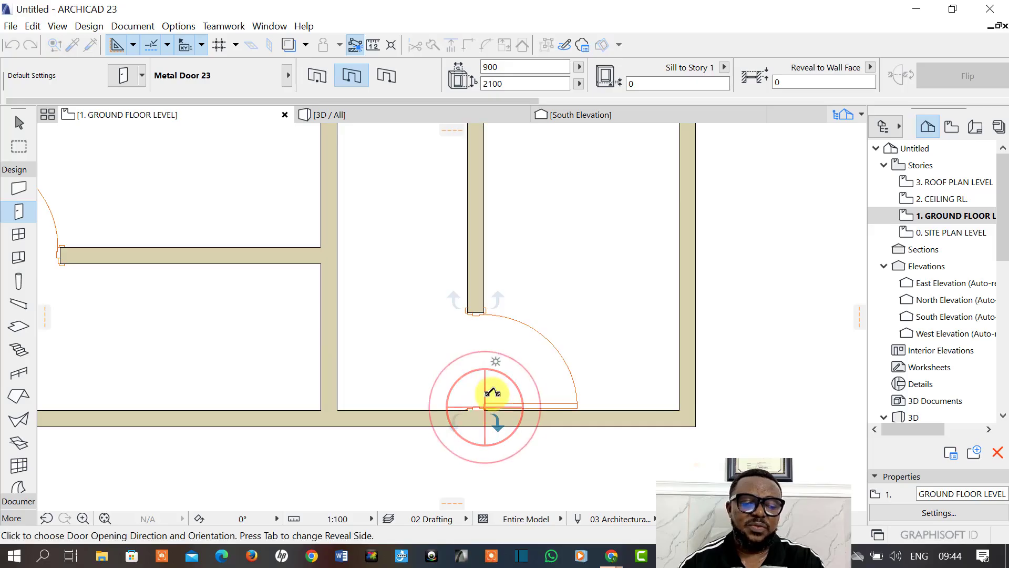
{"action": "left_click", "coordinate": [528, 405]}
{"action": "scroll", "coordinate": [525, 367], "scroll_direction": "down", "scroll_amount": 5}
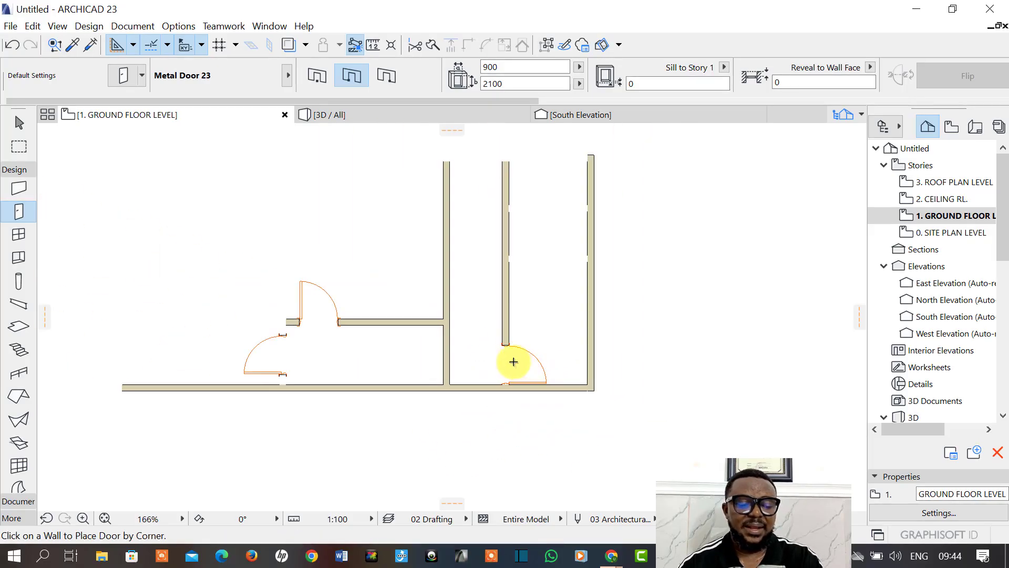
Move the kitchen door 750 mm up along its wall, away from the lower outer wall.
{"action": "left_click", "coordinate": [508, 350], "text": "shift"}
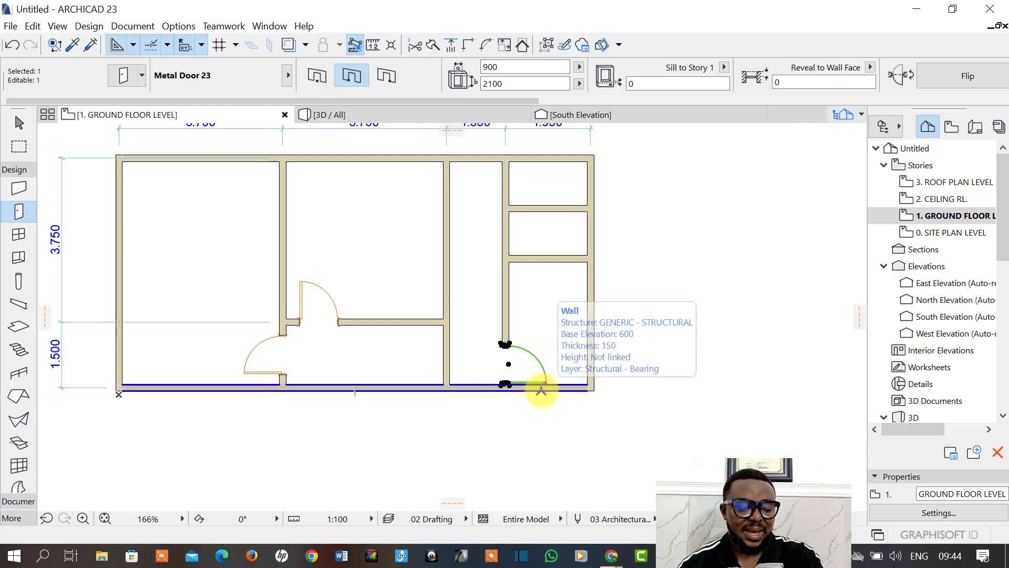
{"action": "left_click", "coordinate": [508, 344]}
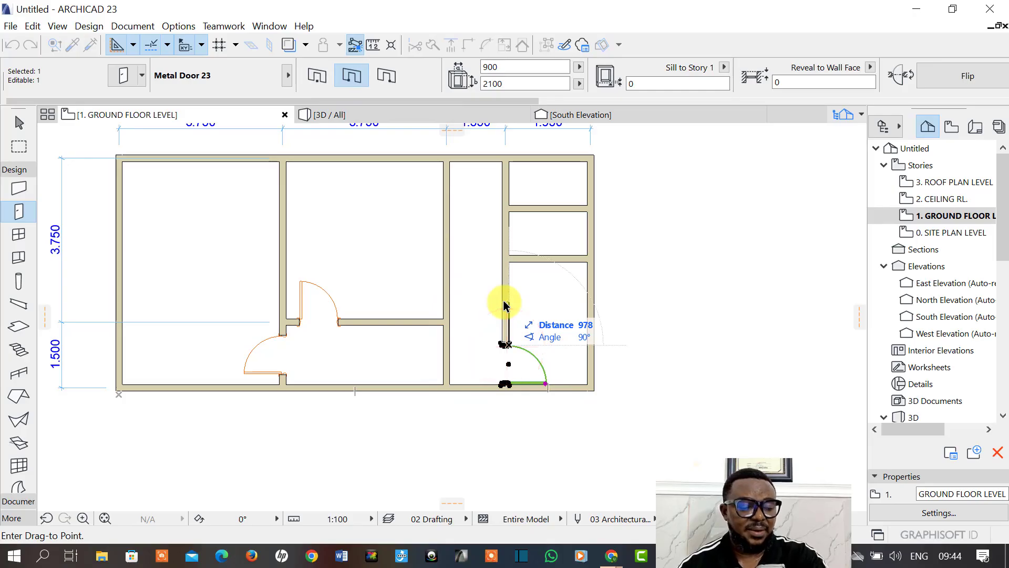
{"action": "key", "text": "Tab"}
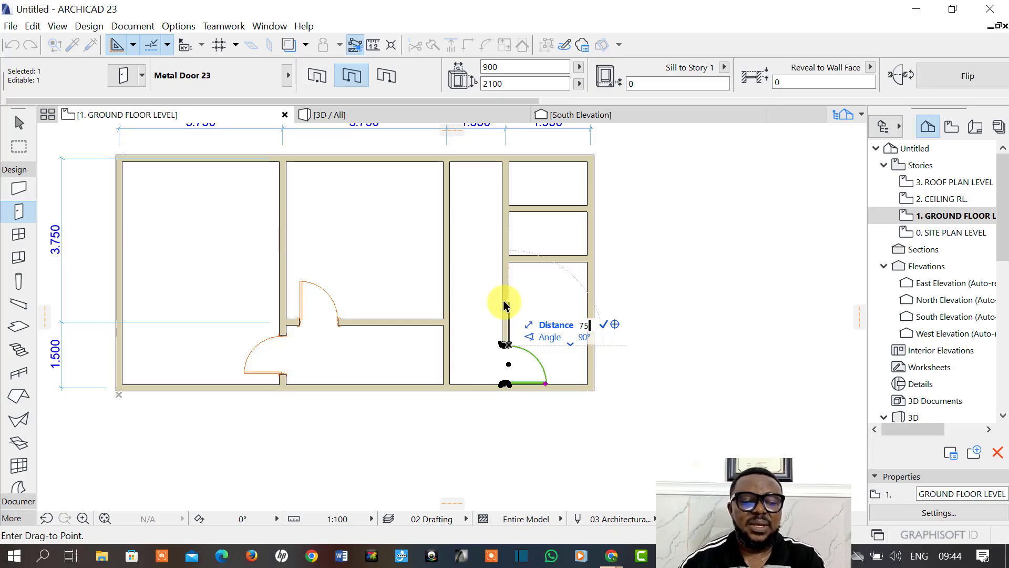
{"action": "key", "text": "Return"}
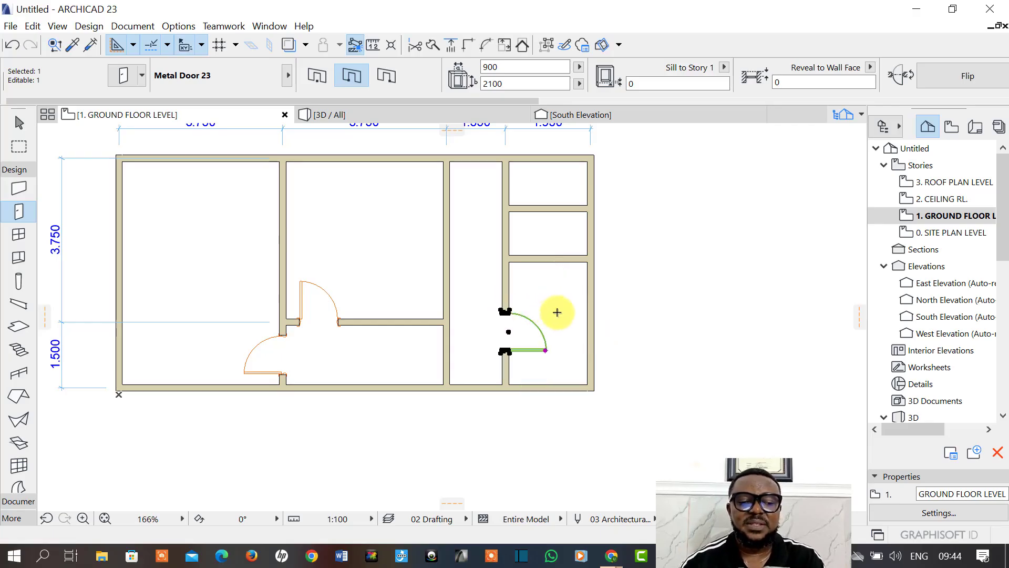
{"action": "key", "text": "Escape"}
{"action": "scroll", "coordinate": [514, 387], "scroll_direction": "up", "scroll_amount": 5}
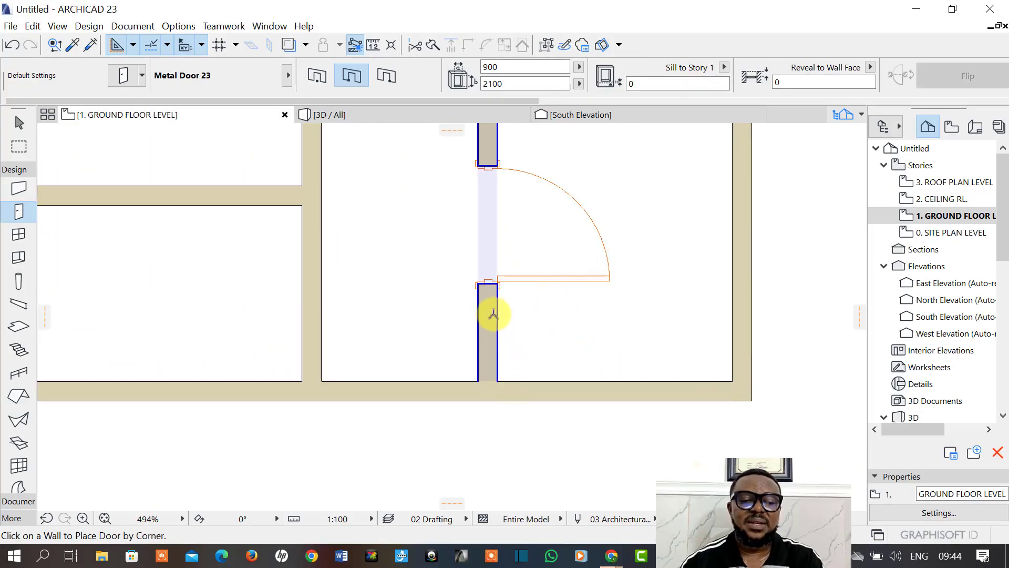
{"action": "middle_click_drag", "start_coordinate": [642, 192], "coordinate": [667, 437]}
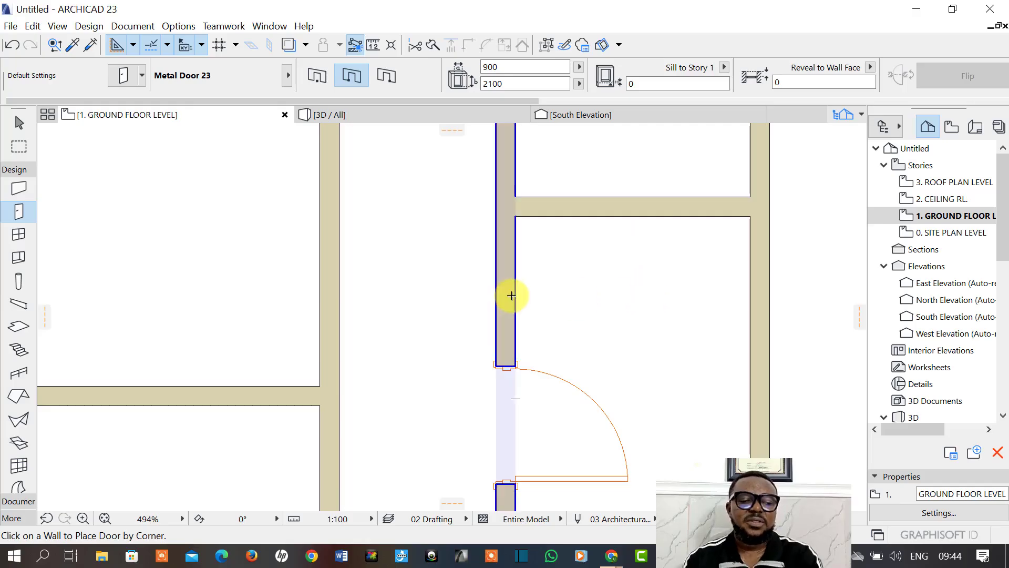
{"action": "scroll", "coordinate": [578, 326], "scroll_direction": "down", "scroll_amount": 3}
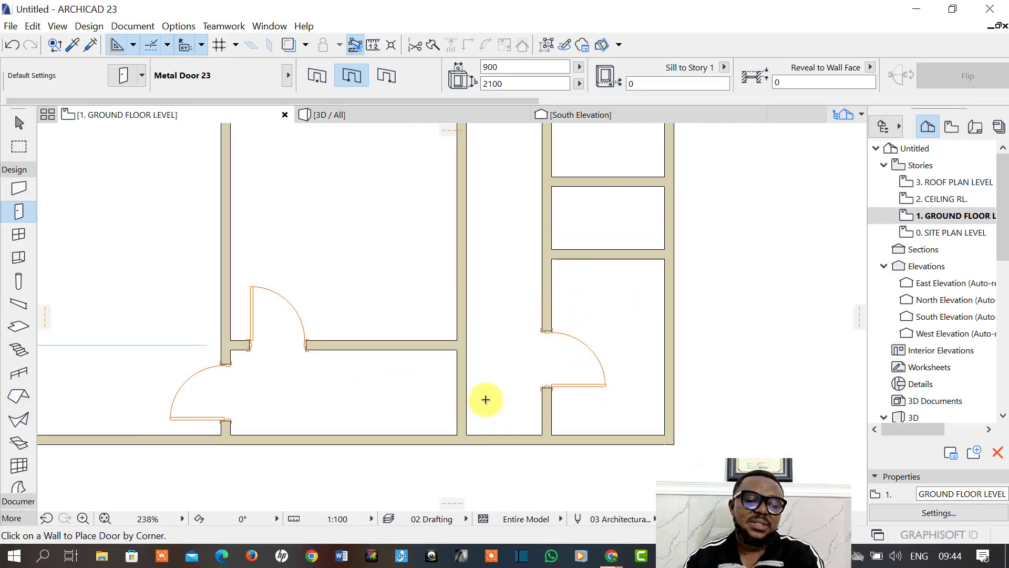
{"action": "scroll", "coordinate": [487, 387], "scroll_direction": "down", "scroll_amount": 3}
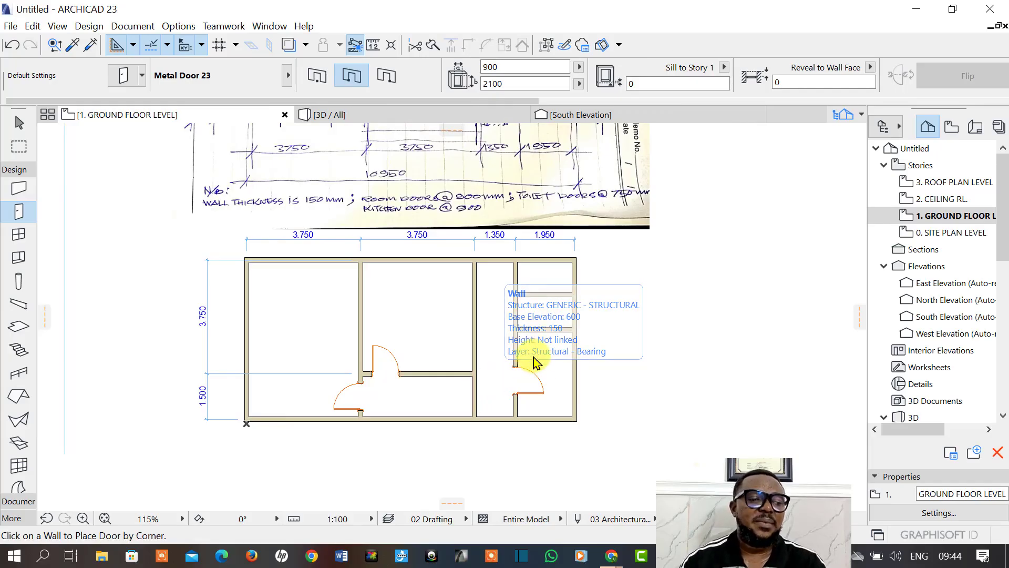
{"action": "middle_click_drag", "start_coordinate": [536, 342], "coordinate": [509, 372]}
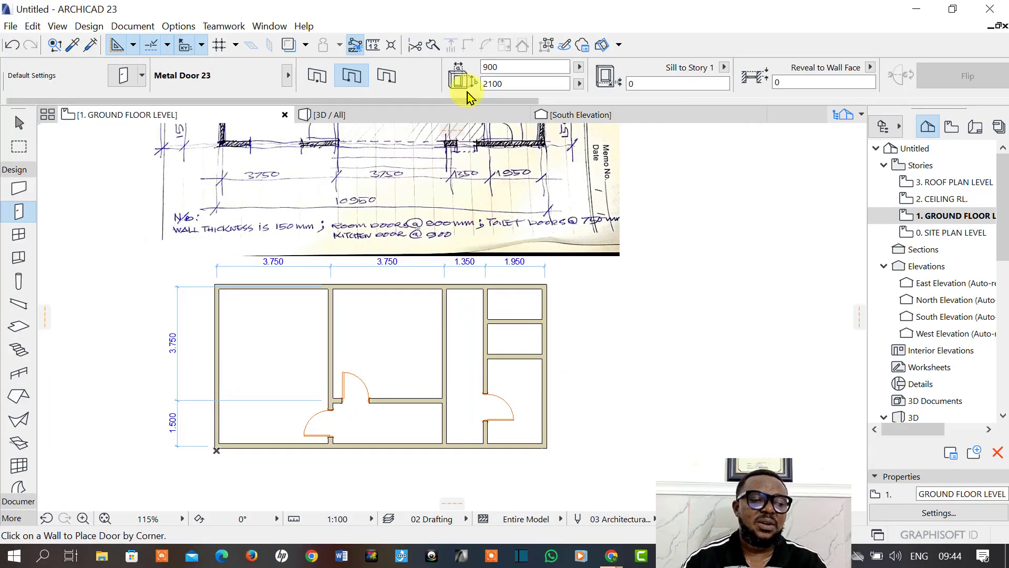
Change the default door type to Door 23 from the Hinged Doors 23 library.
{"action": "left_click", "coordinate": [119, 76]}
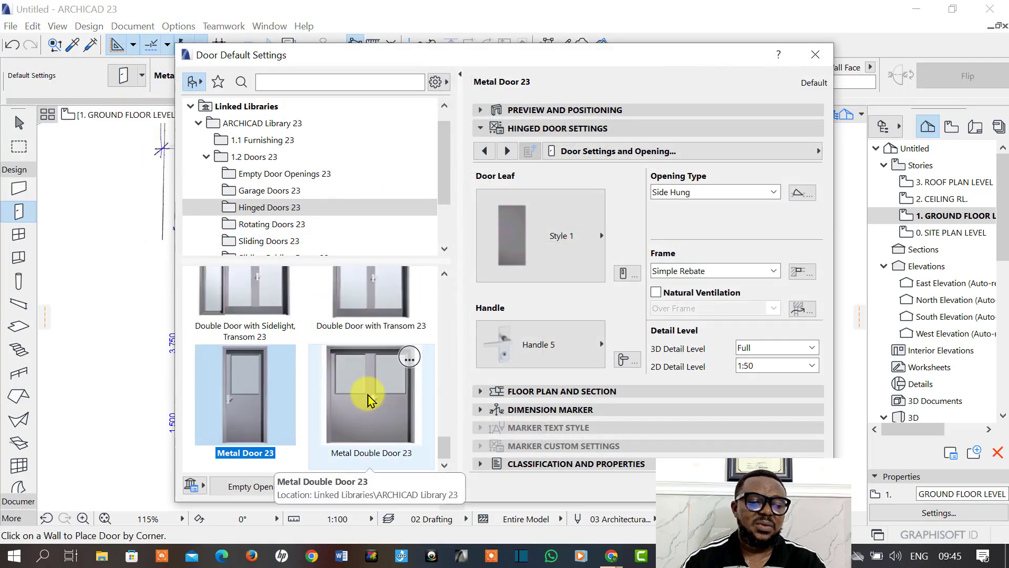
{"action": "left_click_drag", "start_coordinate": [448, 445], "coordinate": [432, 266]}
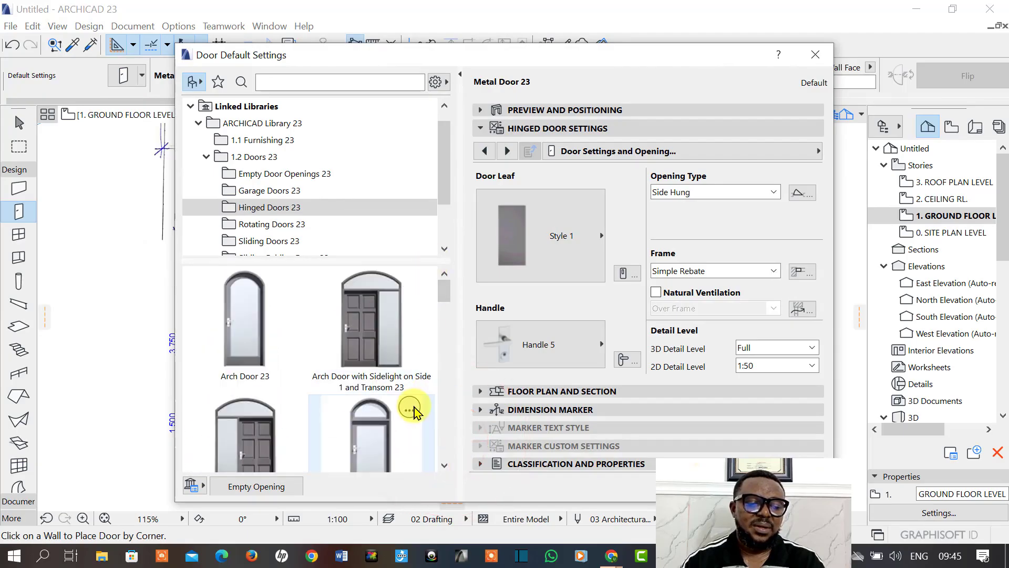
{"action": "left_click", "coordinate": [443, 464]}
{"action": "left_click", "coordinate": [443, 463]}
{"action": "left_click", "coordinate": [443, 462]}
{"action": "left_click", "coordinate": [443, 463]}
{"action": "left_click", "coordinate": [443, 464]}
{"action": "left_click", "coordinate": [443, 463]}
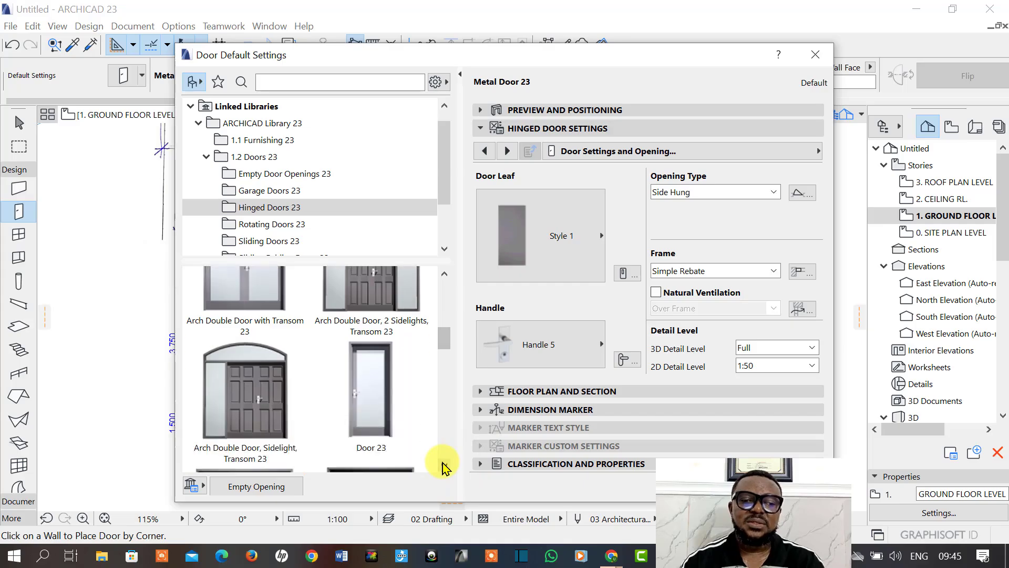
{"action": "left_click", "coordinate": [395, 409]}
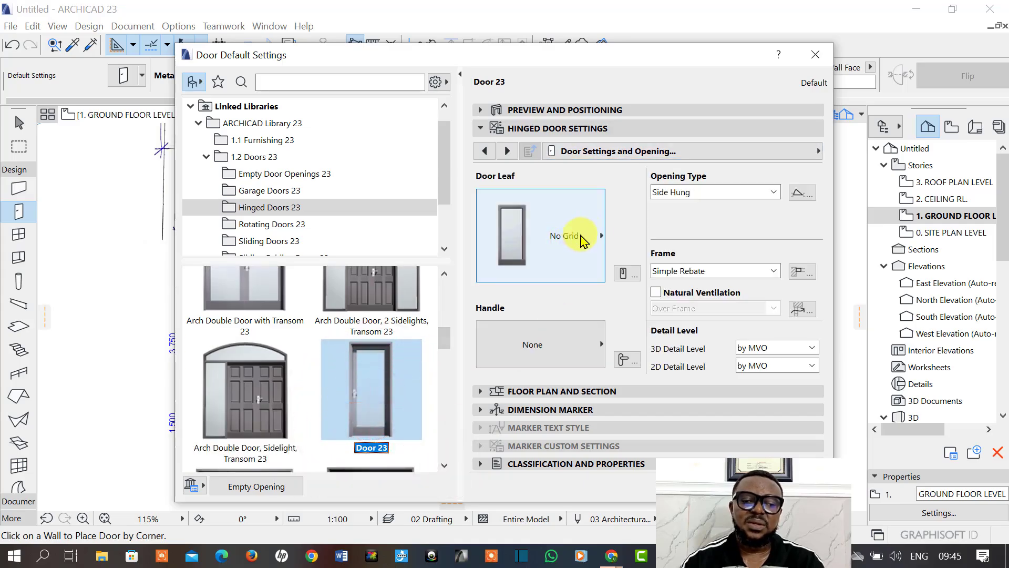
Set the door leaf of the default door to Style 56.
{"action": "left_click", "coordinate": [593, 232]}
{"action": "scroll", "coordinate": [658, 207], "scroll_direction": "down", "scroll_amount": 2}
{"action": "scroll", "coordinate": [661, 218], "scroll_direction": "up", "scroll_amount": 1}
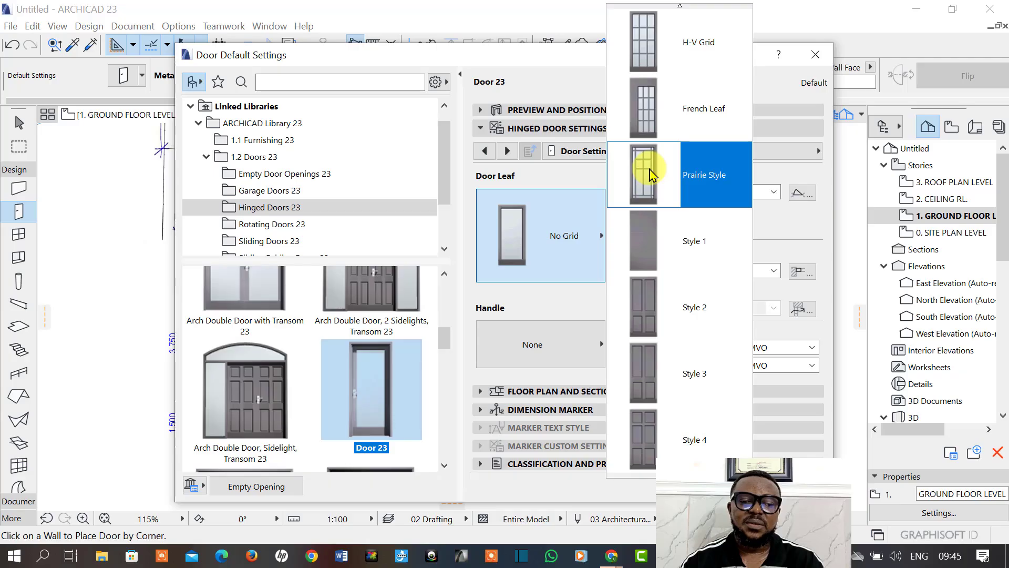
{"action": "scroll", "coordinate": [651, 184], "scroll_direction": "down", "scroll_amount": 2}
{"action": "scroll", "coordinate": [651, 184], "scroll_direction": "up", "scroll_amount": 3}
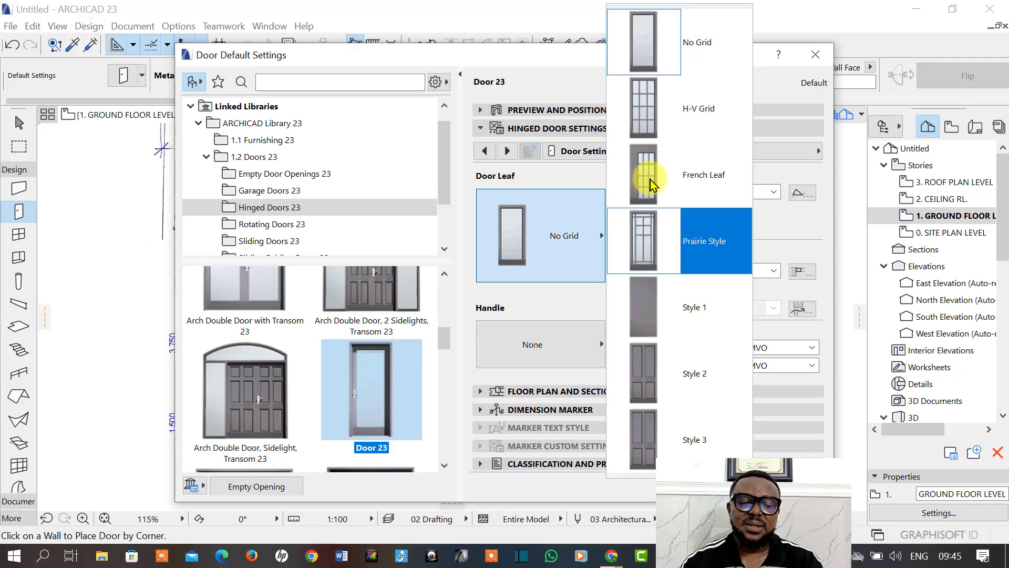
{"action": "scroll", "coordinate": [650, 184], "scroll_direction": "down", "scroll_amount": 14}
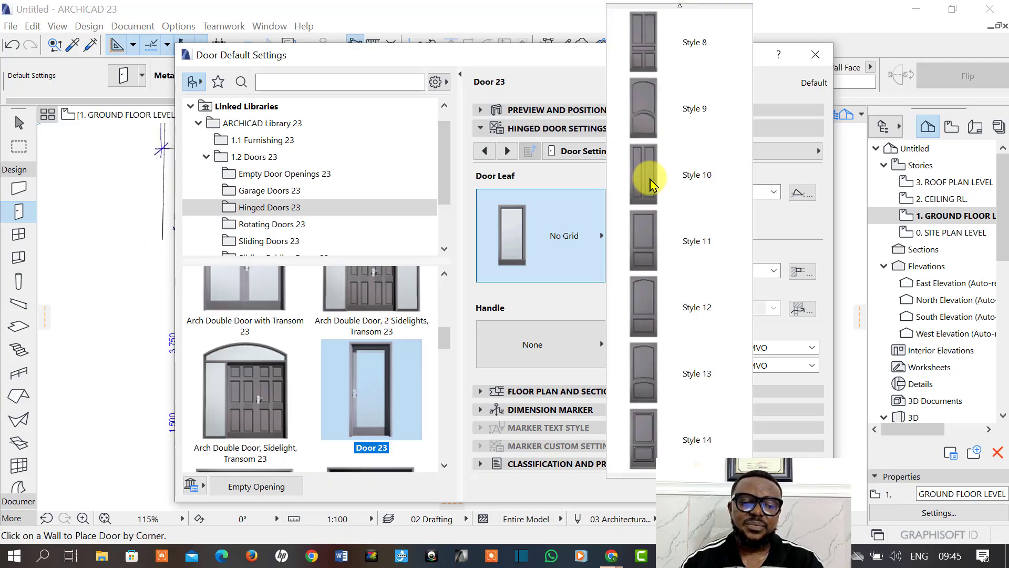
{"action": "scroll", "coordinate": [651, 185], "scroll_direction": "down", "scroll_amount": 10}
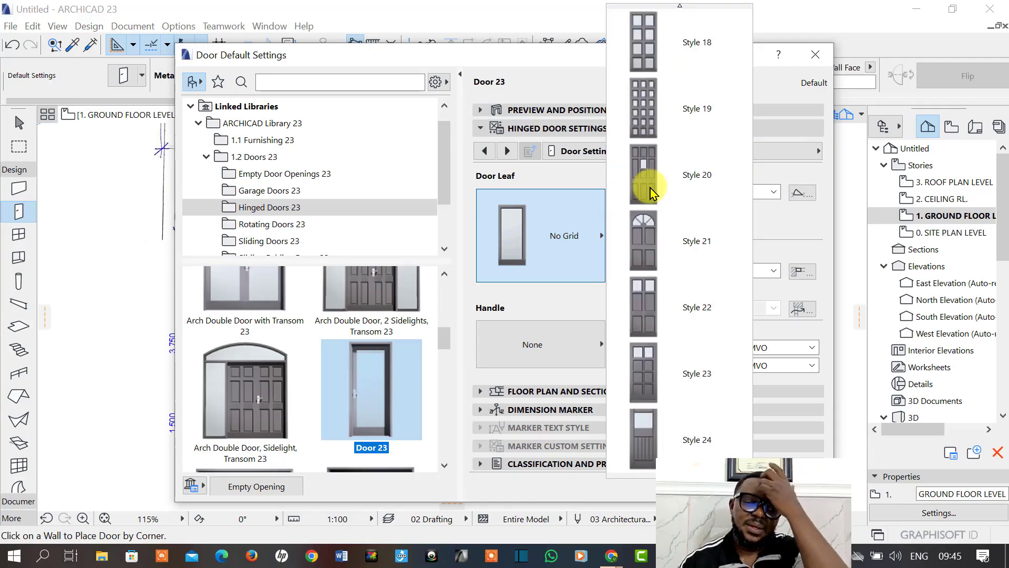
{"action": "scroll", "coordinate": [666, 293], "scroll_direction": "down", "scroll_amount": 2}
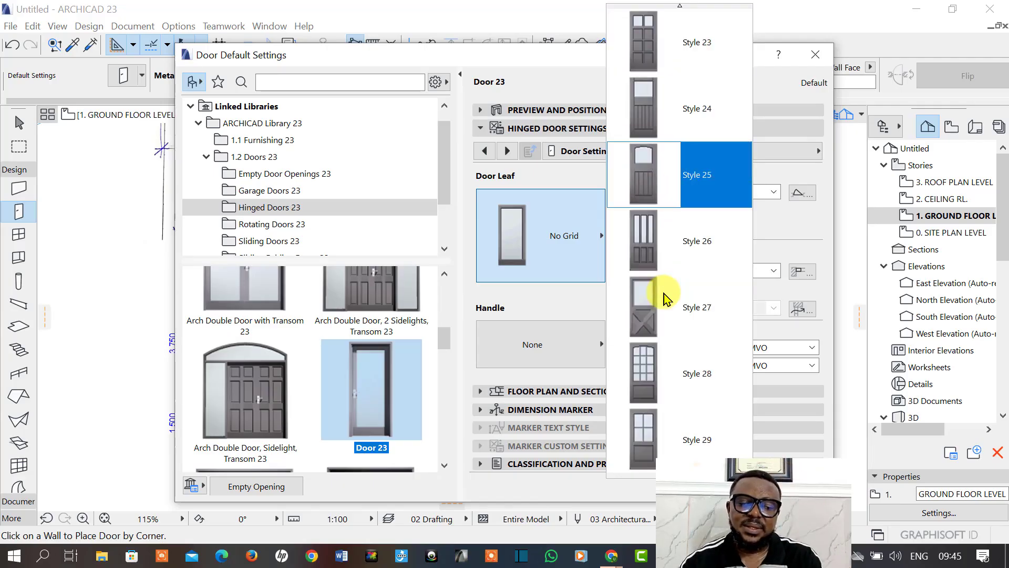
{"action": "scroll", "coordinate": [665, 297], "scroll_direction": "down", "scroll_amount": 4}
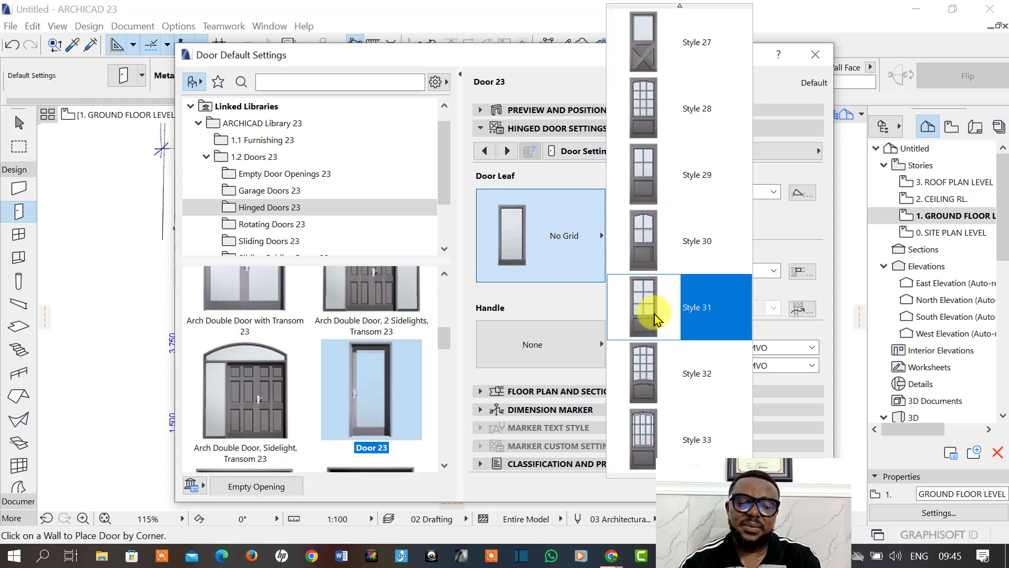
{"action": "scroll", "coordinate": [656, 312], "scroll_direction": "down", "scroll_amount": 5}
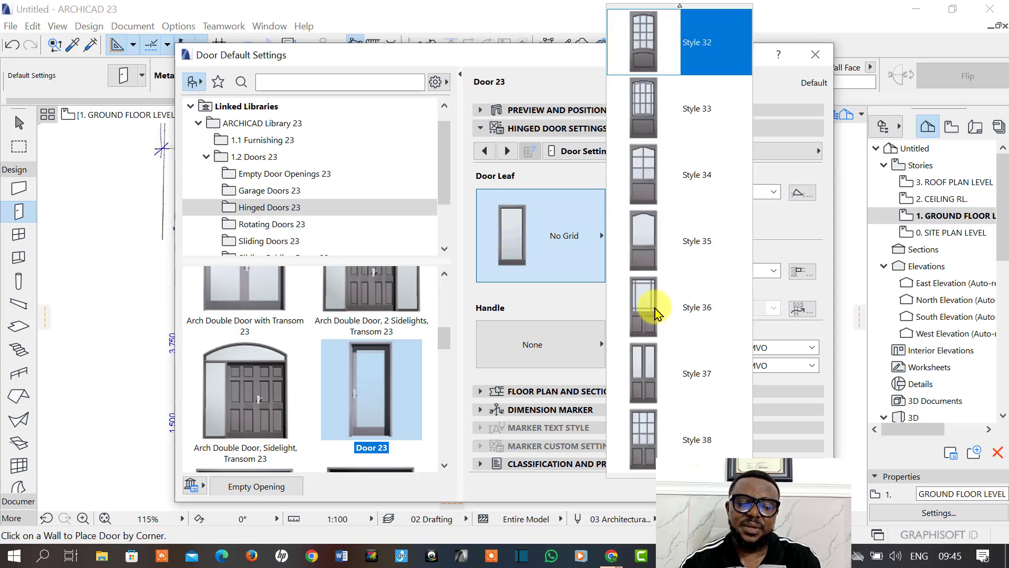
{"action": "scroll", "coordinate": [656, 312], "scroll_direction": "down", "scroll_amount": 1}
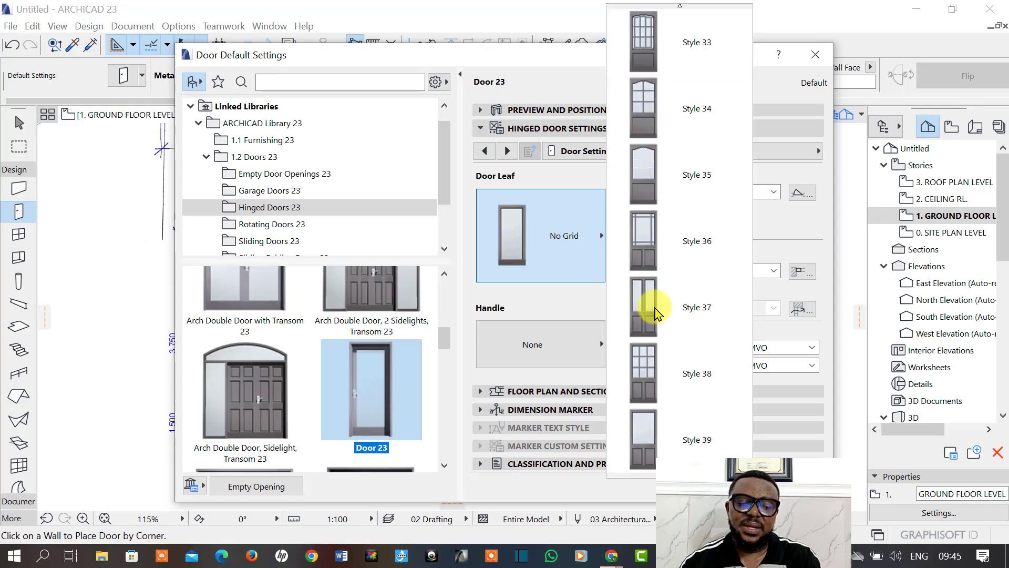
{"action": "scroll", "coordinate": [656, 313], "scroll_direction": "down", "scroll_amount": 5}
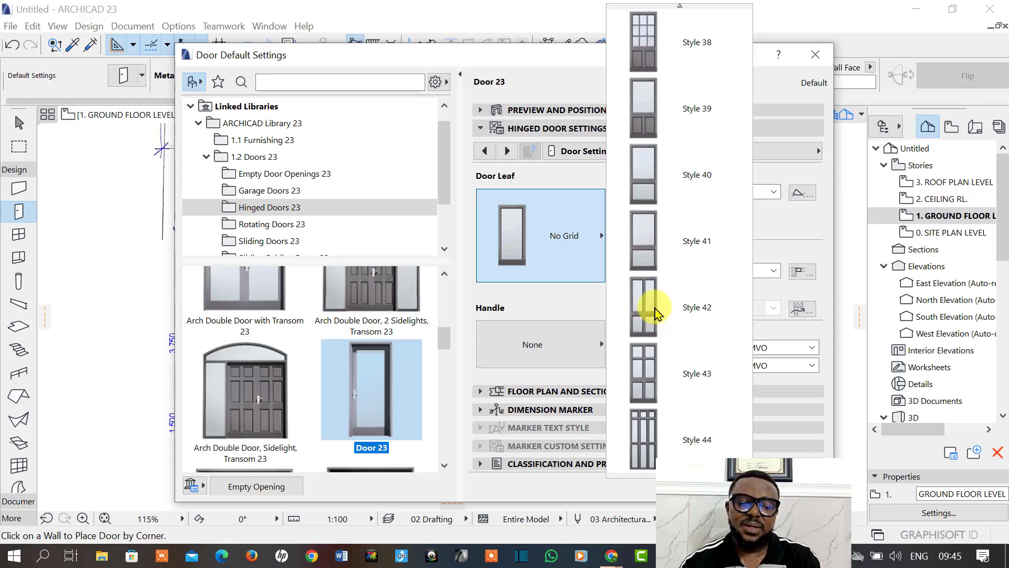
{"action": "scroll", "coordinate": [656, 312], "scroll_direction": "down", "scroll_amount": 8}
{"action": "scroll", "coordinate": [656, 313], "scroll_direction": "down", "scroll_amount": 9}
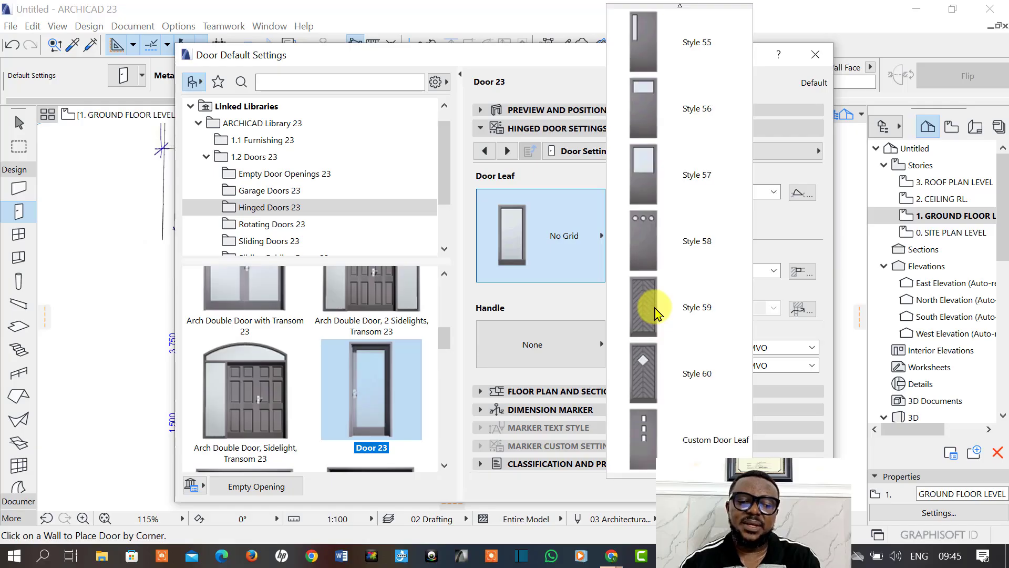
{"action": "scroll", "coordinate": [656, 312], "scroll_direction": "down", "scroll_amount": 1}
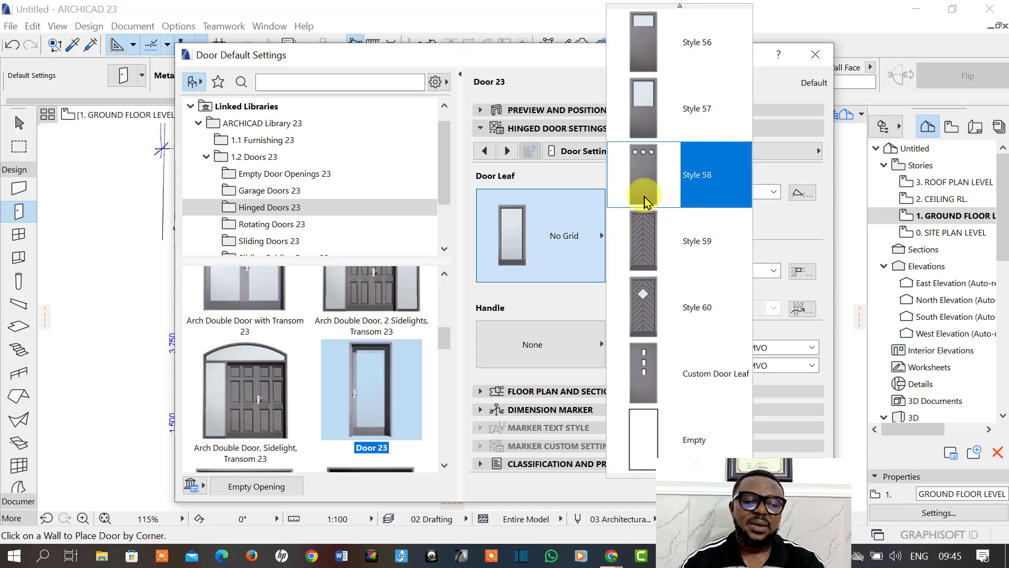
{"action": "scroll", "coordinate": [642, 173], "scroll_direction": "up", "scroll_amount": 1}
{"action": "left_click", "coordinate": [642, 105]}
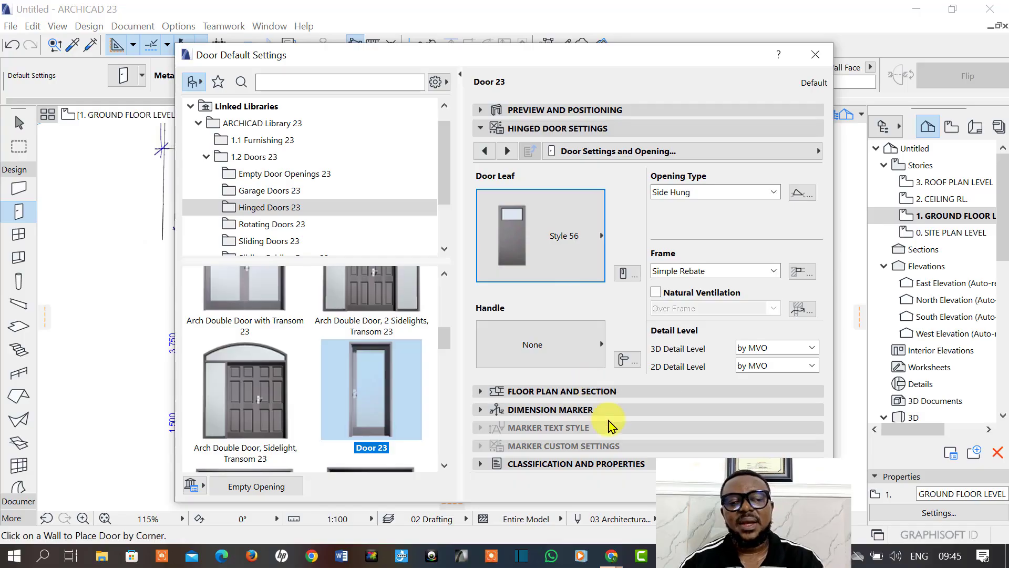
Set the door handle to Knob 4, with the 3D detail level Full and the 2D detail level 1:50.
{"action": "left_click", "coordinate": [591, 345]}
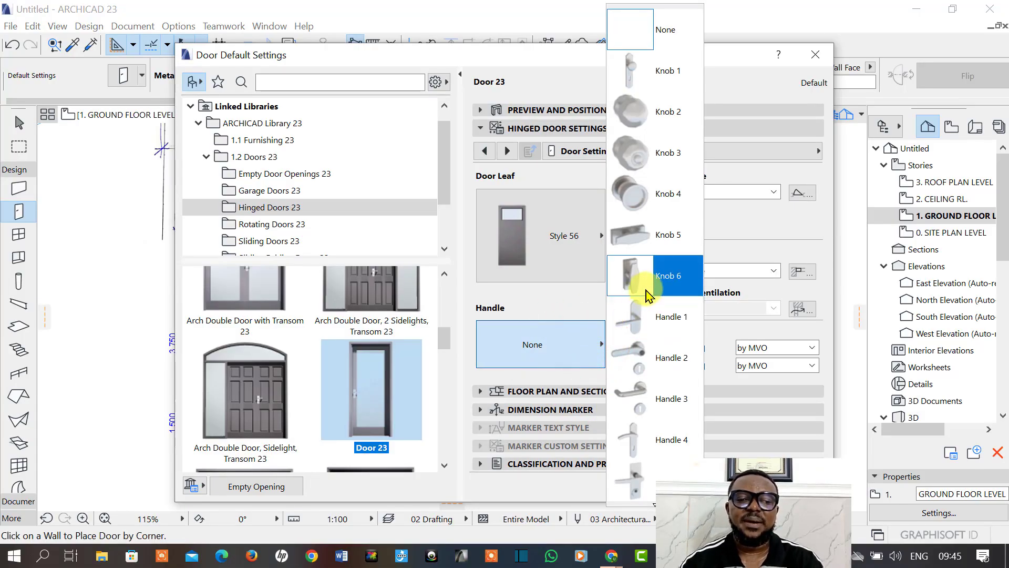
{"action": "left_click", "coordinate": [639, 200]}
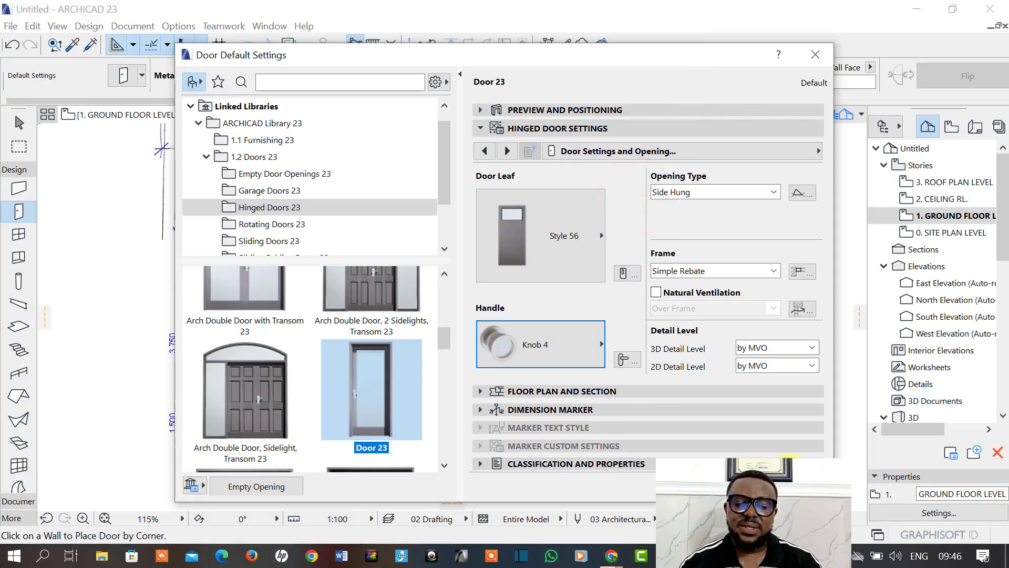
{"action": "left_click", "coordinate": [812, 348]}
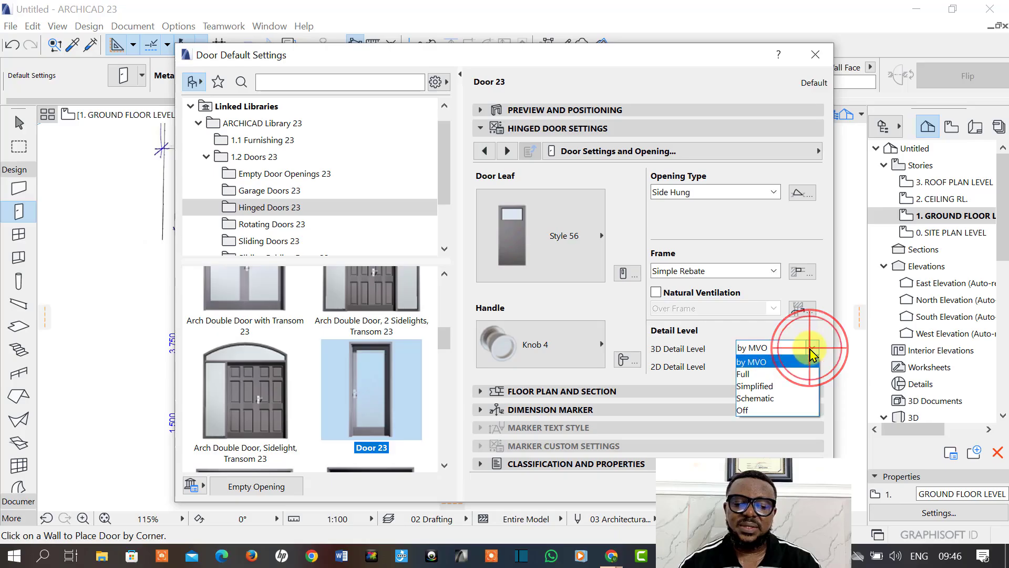
{"action": "left_click", "coordinate": [773, 377]}
{"action": "left_click", "coordinate": [812, 366]}
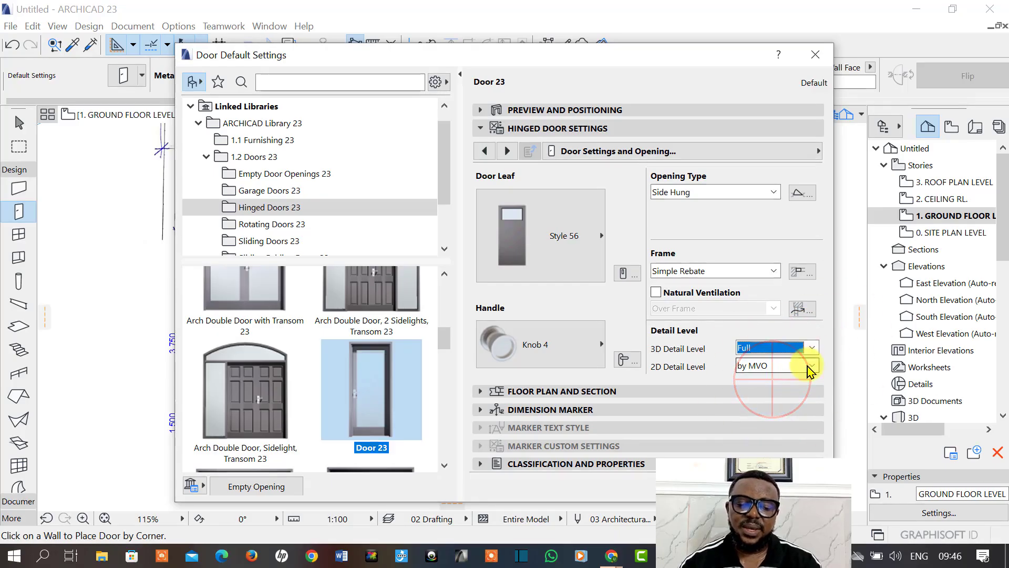
{"action": "left_click", "coordinate": [778, 404]}
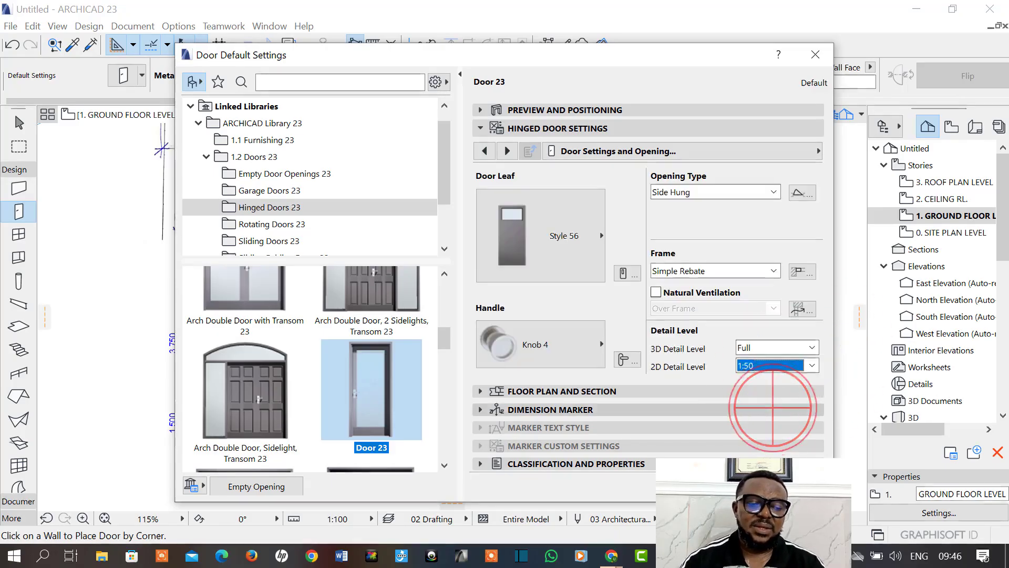
{"action": "left_click", "coordinate": [799, 484]}
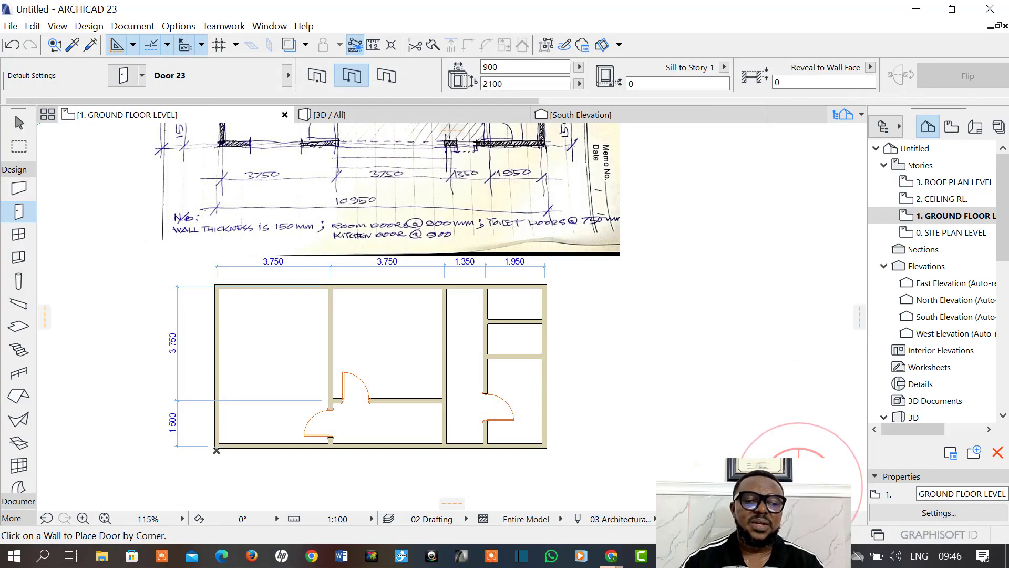
Place a 750 x 2100 door between the corridor and the upper toilet, at the corner with the upper outer wall, opening into the toilet.
{"action": "scroll", "coordinate": [491, 315], "scroll_direction": "up", "scroll_amount": 8}
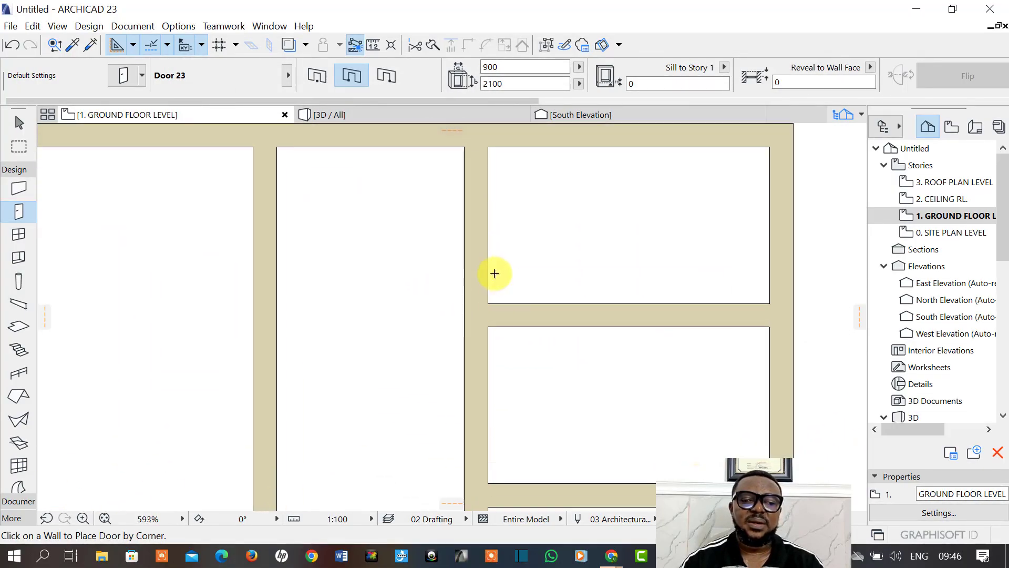
{"action": "scroll", "coordinate": [493, 279], "scroll_direction": "down", "scroll_amount": 2}
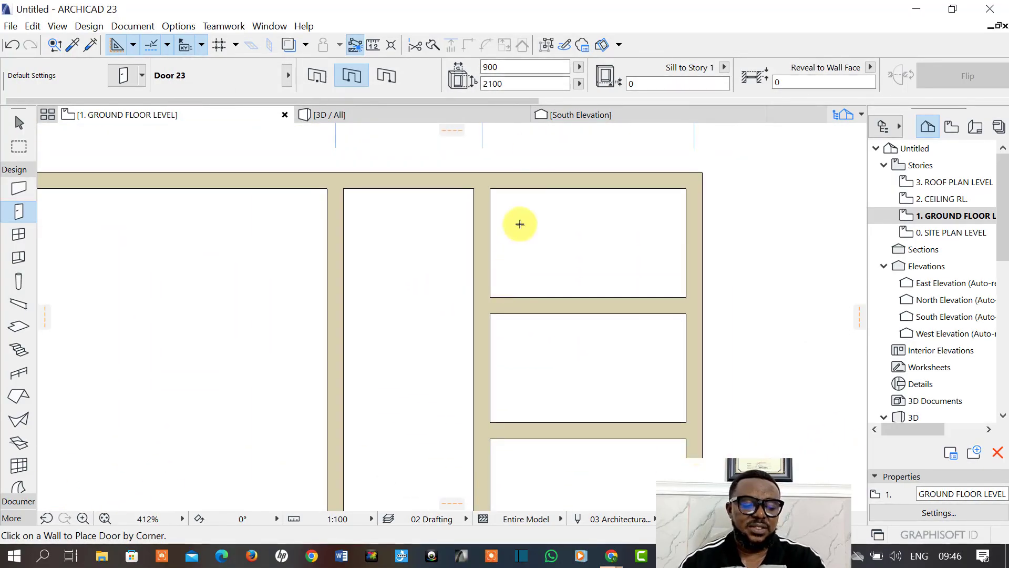
{"action": "left_click", "coordinate": [517, 68]}
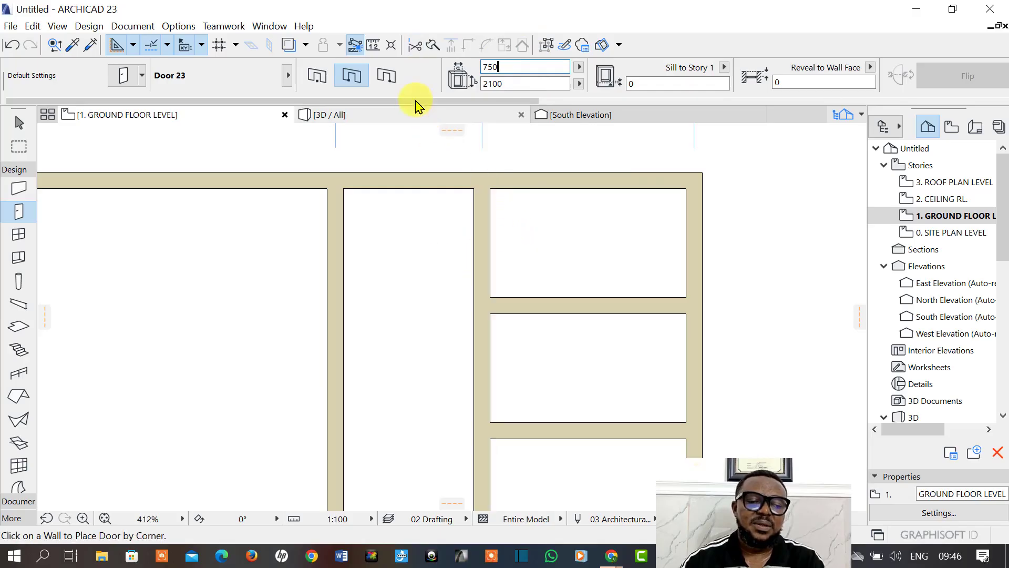
{"action": "left_click", "coordinate": [387, 75]}
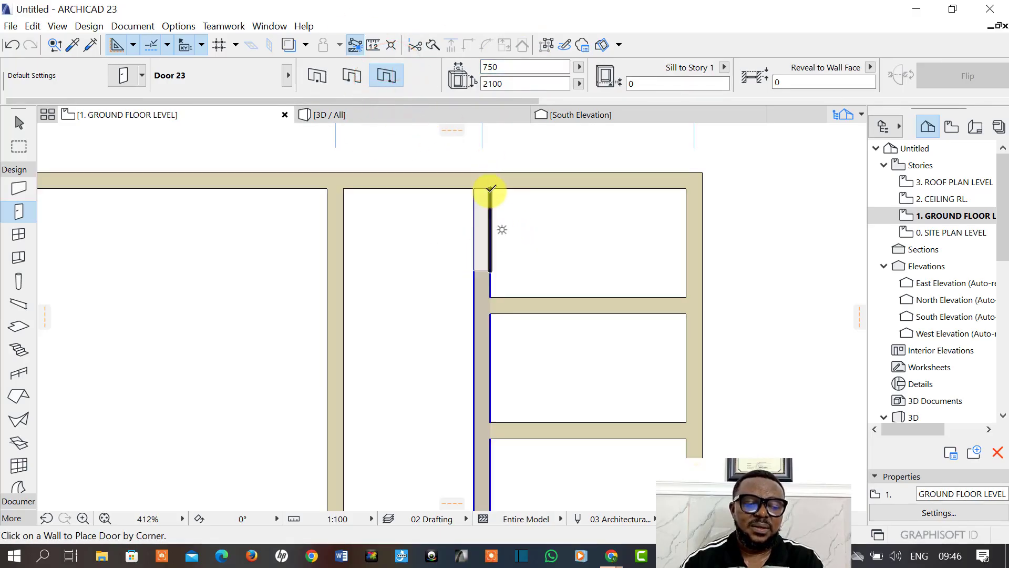
{"action": "left_click", "coordinate": [491, 189]}
{"action": "left_click", "coordinate": [496, 185]}
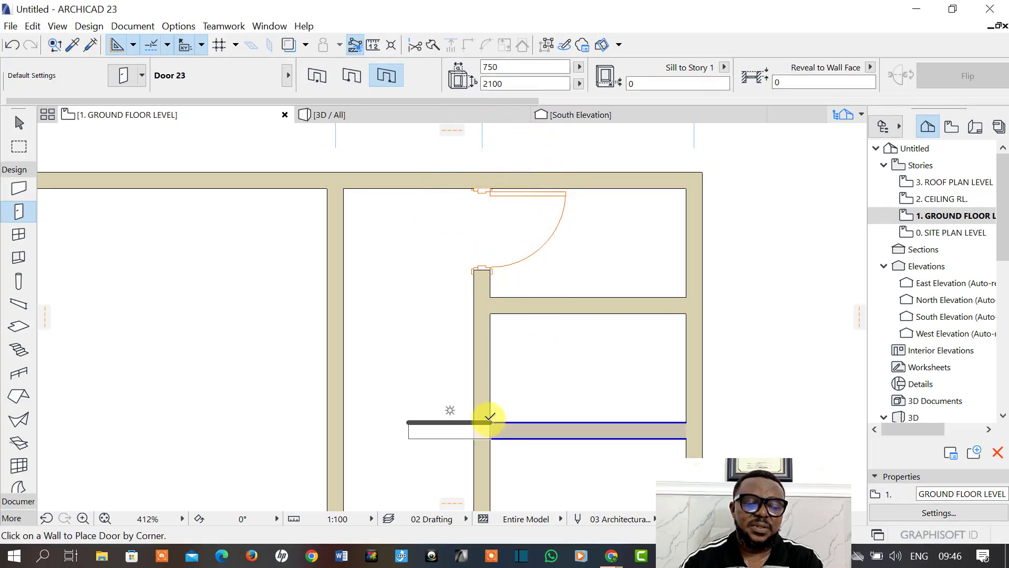
Place another 750 x 2100 door between the corridor and the lower toilet, hinged at the kitchen partition corner and opening into the toilet.
{"action": "left_click", "coordinate": [351, 75]}
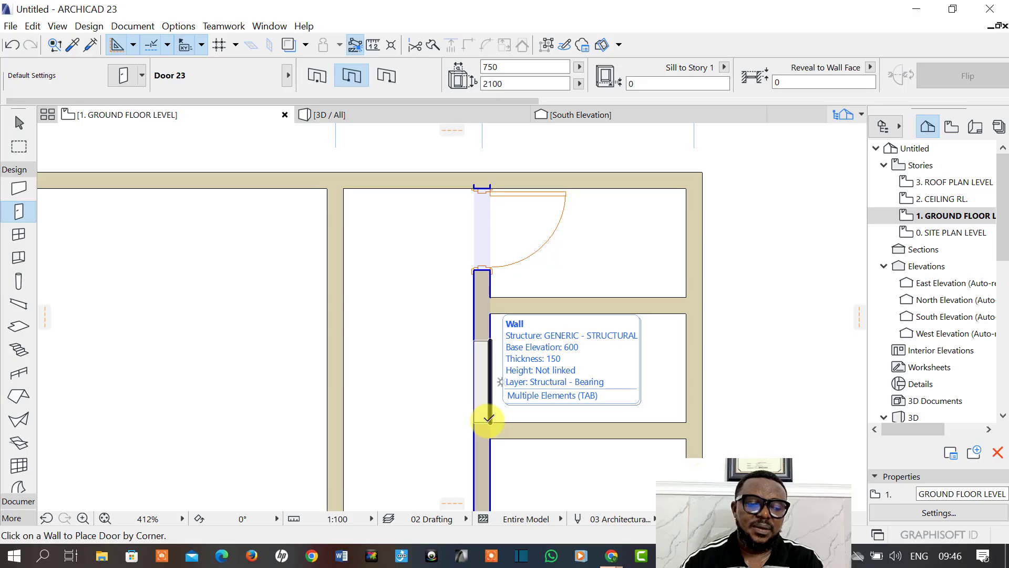
{"action": "left_click", "coordinate": [481, 419]}
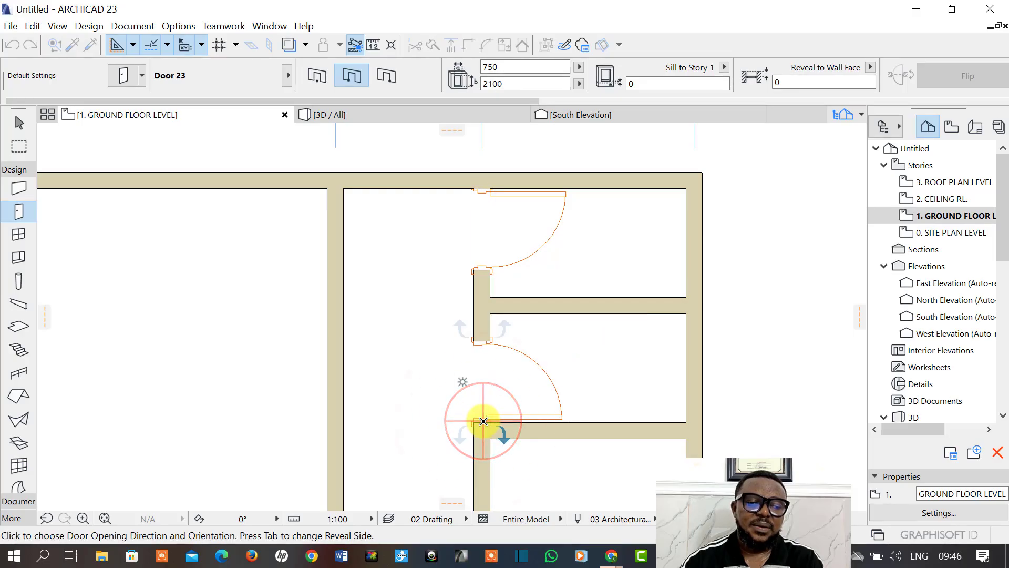
{"action": "left_click", "coordinate": [542, 419]}
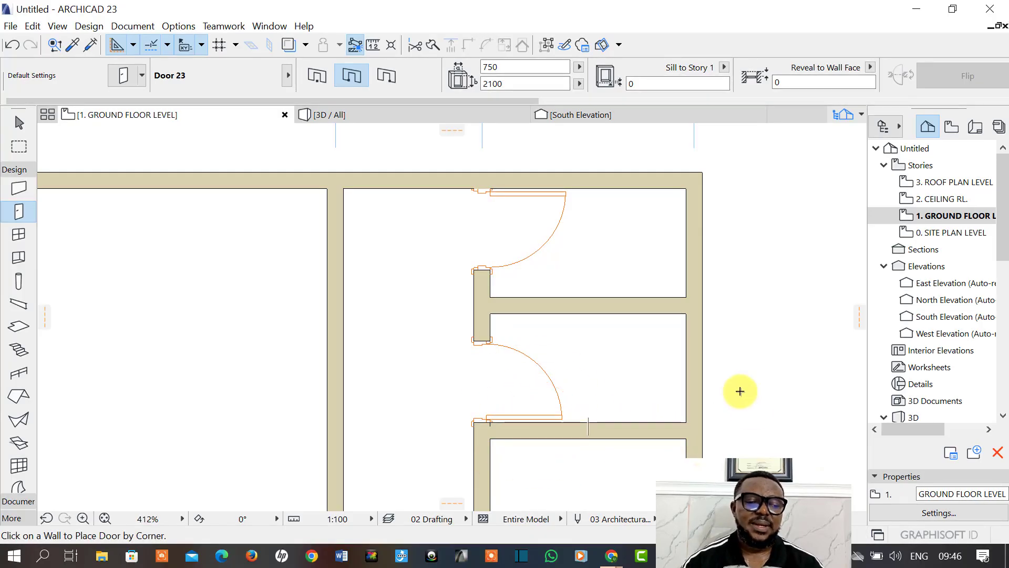
Activate the Window tool and open its default settings.
{"action": "scroll", "coordinate": [740, 392], "scroll_direction": "down", "scroll_amount": 5}
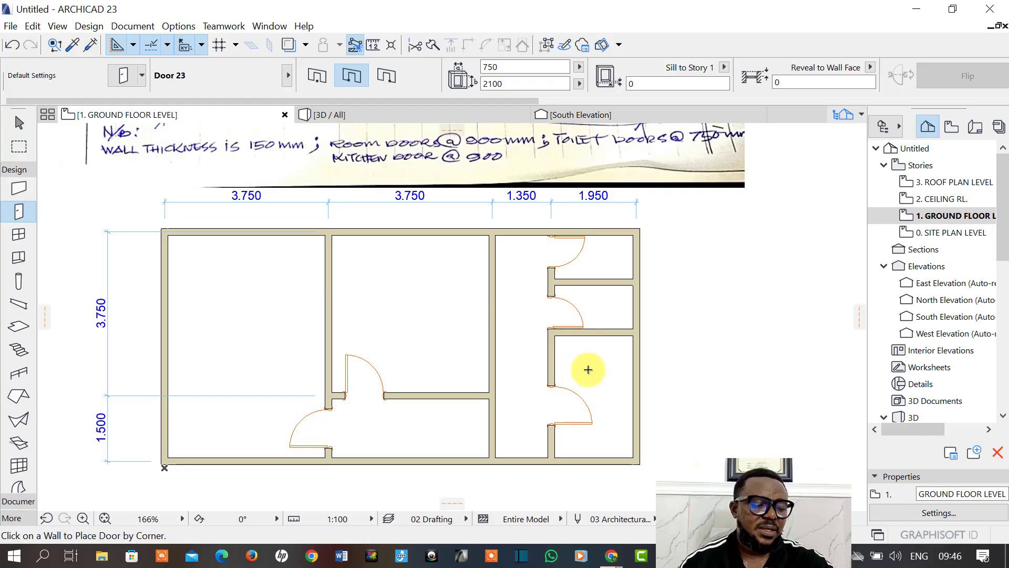
{"action": "scroll", "coordinate": [581, 371], "scroll_direction": "down", "scroll_amount": 2}
{"action": "middle_click_drag", "start_coordinate": [462, 315], "coordinate": [454, 421]}
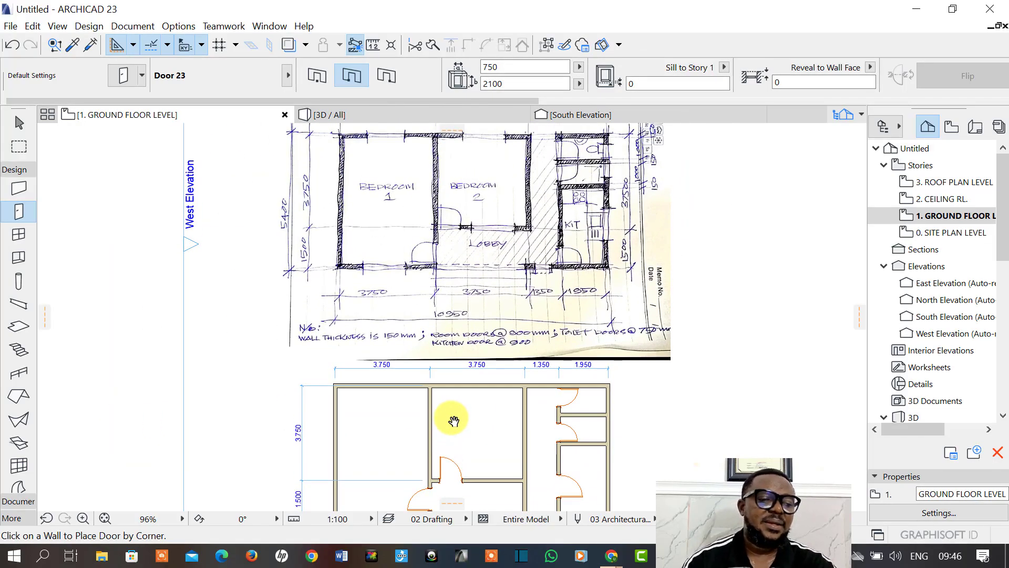
{"action": "scroll", "coordinate": [454, 421], "scroll_direction": "down", "scroll_amount": 2}
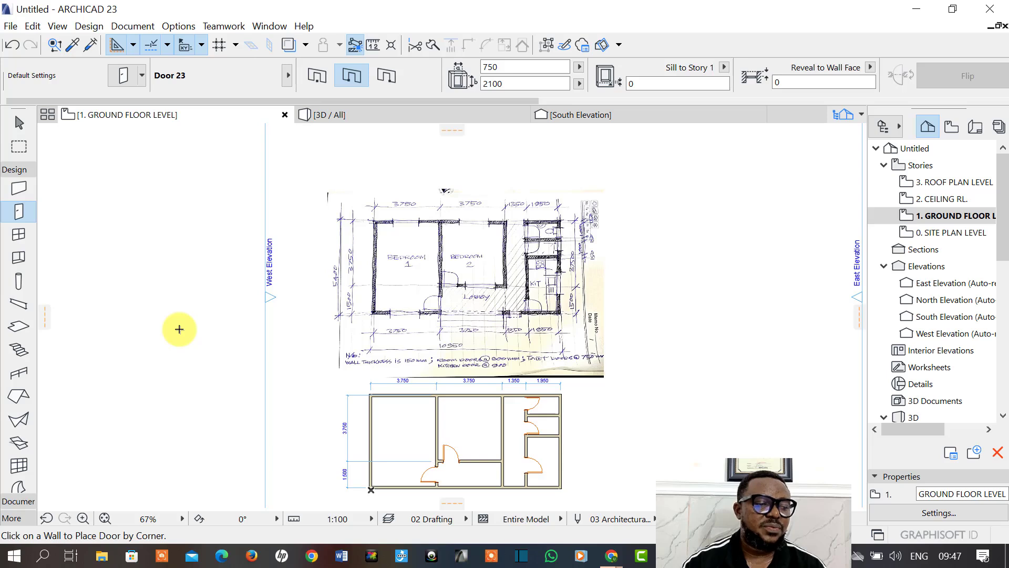
{"action": "left_click", "coordinate": [18, 237]}
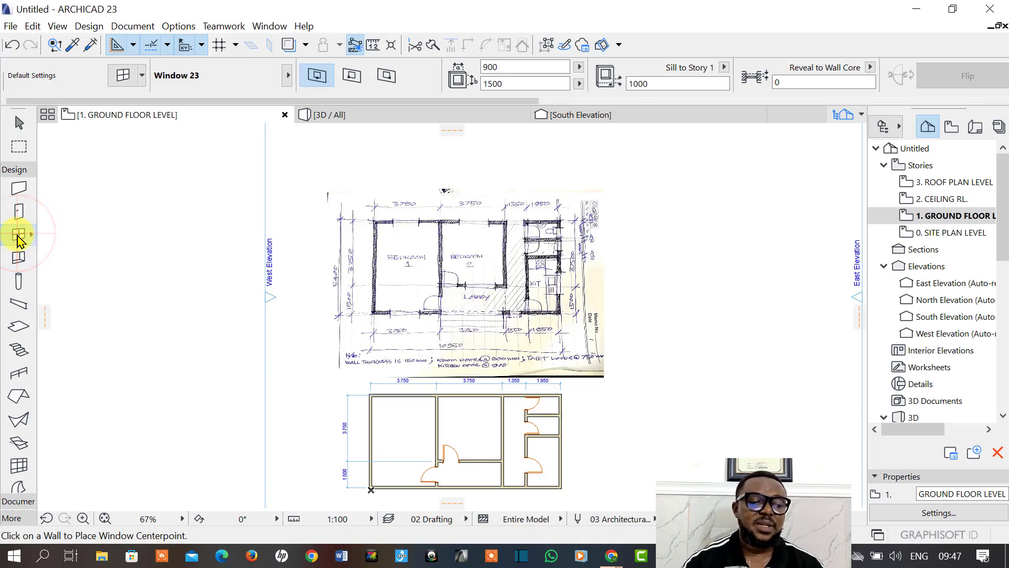
{"action": "double_click", "coordinate": [19, 237]}
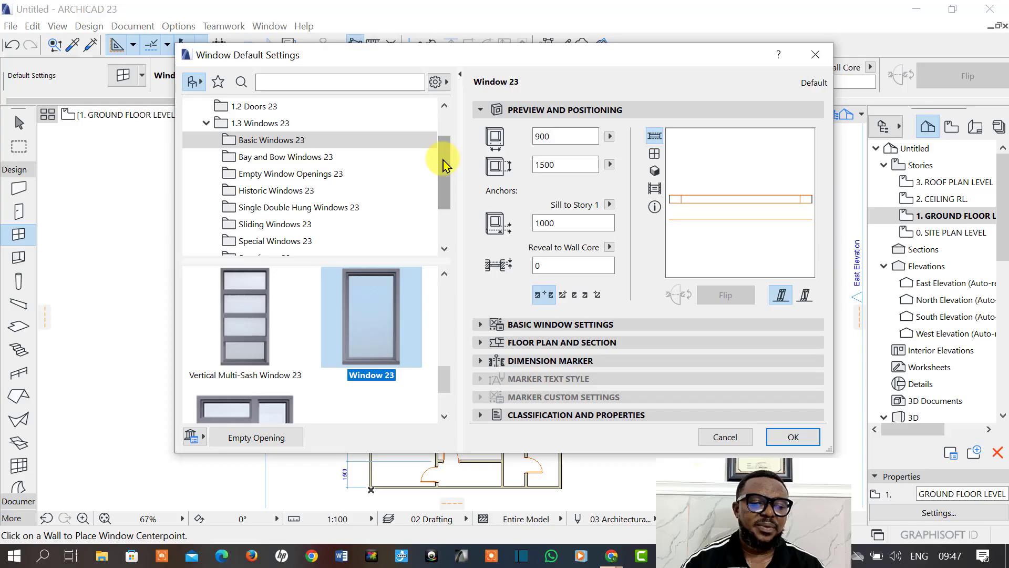
Choose the 2-Sash Sliding Window 23 from the Sliding Windows 23 library folder as the default window.
{"action": "scroll", "coordinate": [444, 164], "scroll_direction": "down", "scroll_amount": 3}
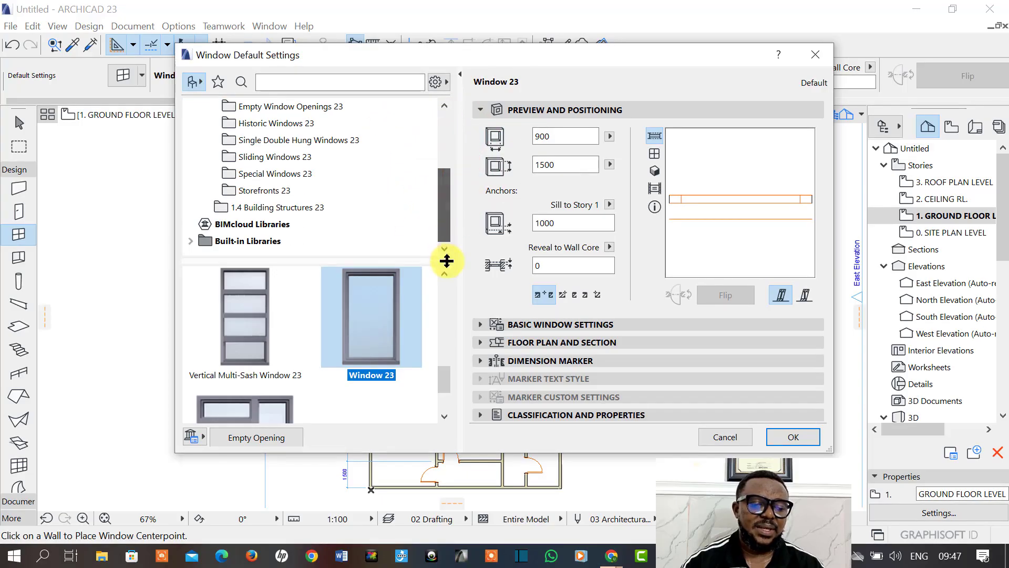
{"action": "left_click", "coordinate": [445, 221]}
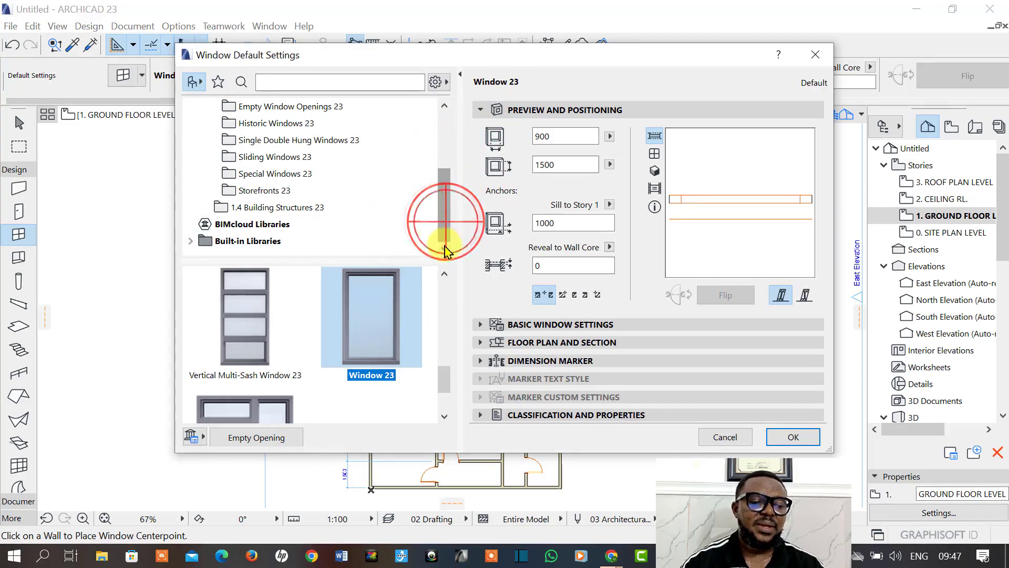
{"action": "left_click_drag", "start_coordinate": [444, 376], "coordinate": [440, 316]}
{"action": "scroll", "coordinate": [317, 181], "scroll_direction": "up", "scroll_amount": 3}
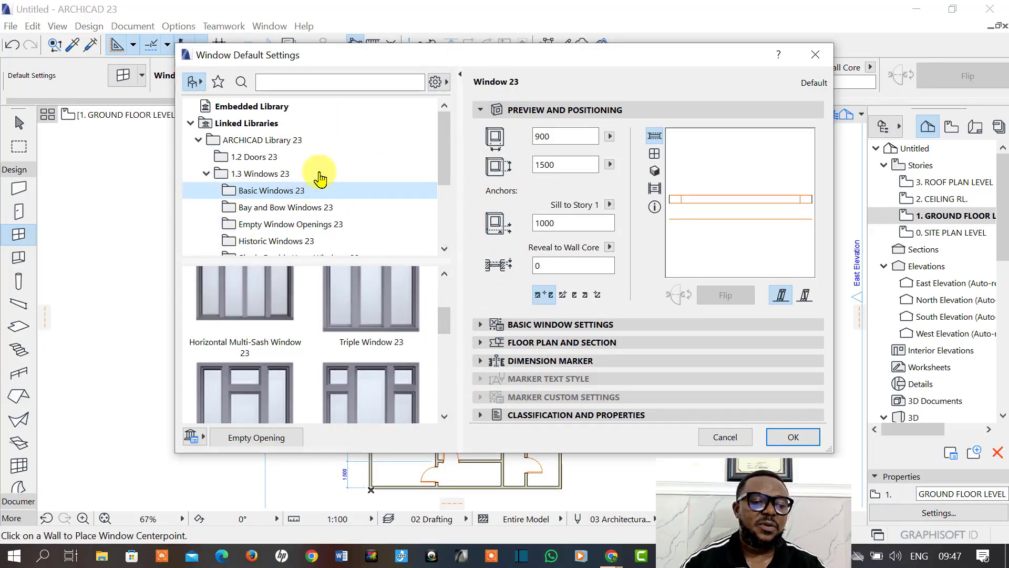
{"action": "left_click", "coordinate": [274, 192]}
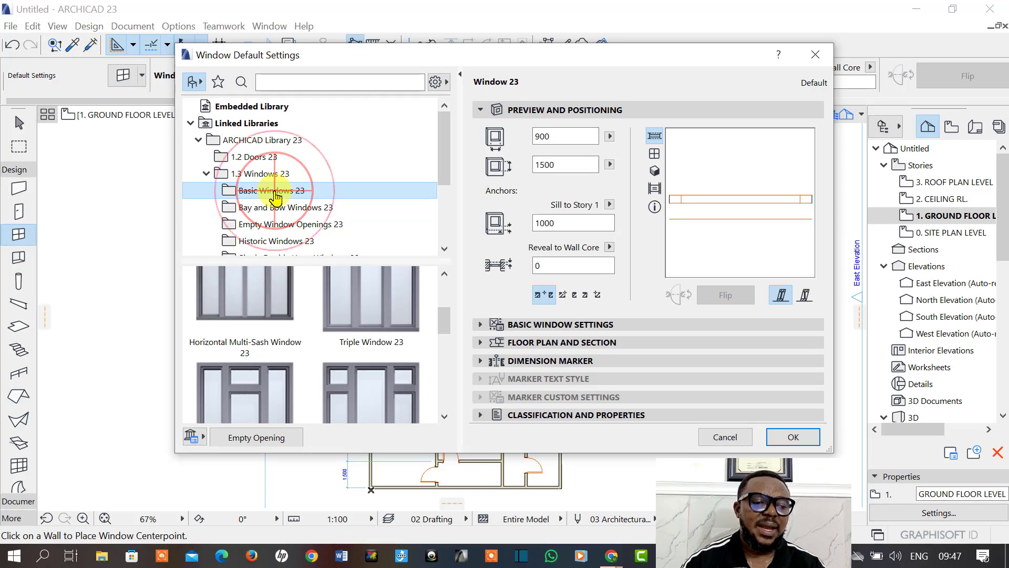
{"action": "left_click", "coordinate": [274, 192]}
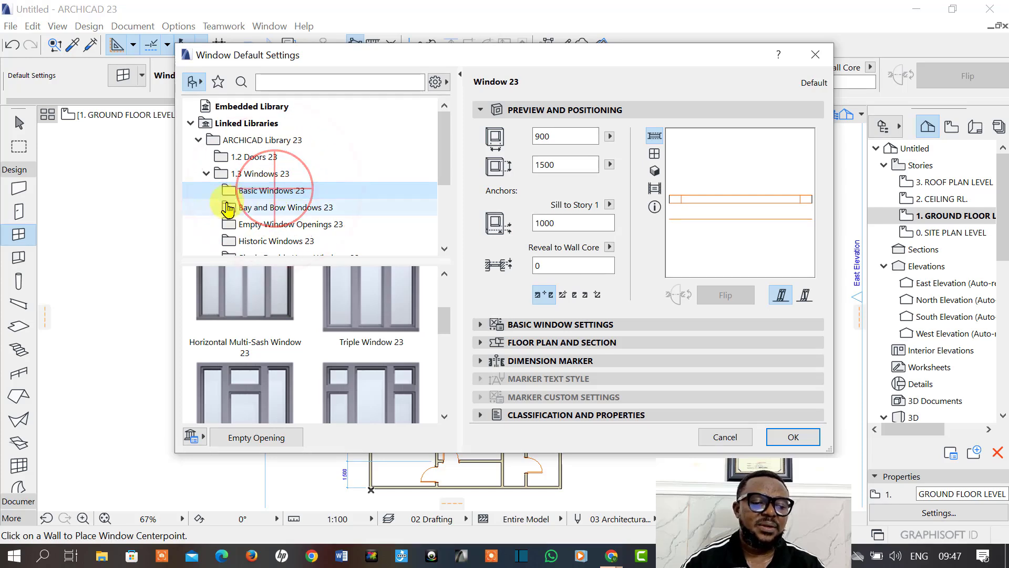
{"action": "double_click", "coordinate": [445, 249]}
{"action": "left_click", "coordinate": [445, 249]}
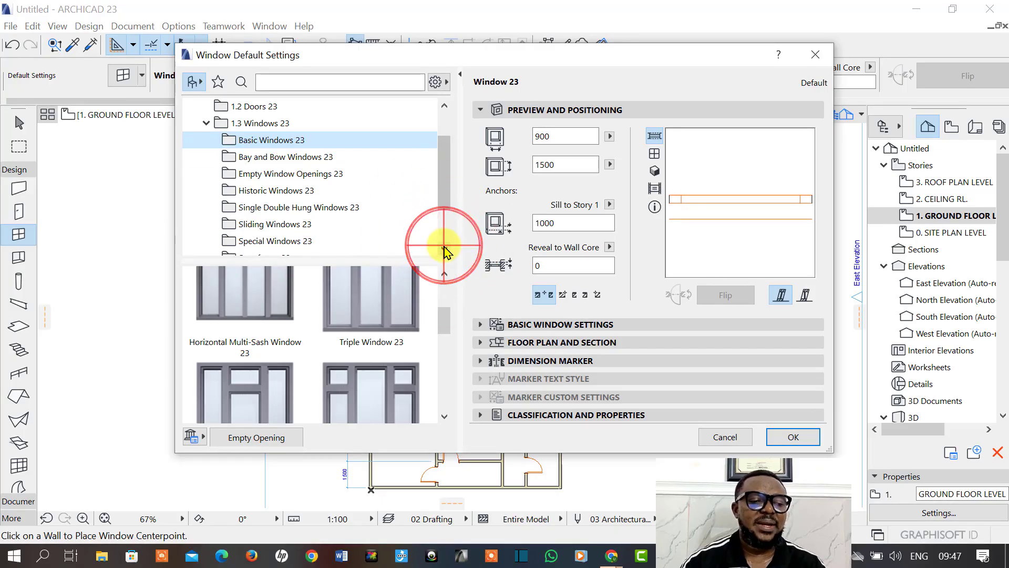
{"action": "left_click", "coordinate": [444, 249]}
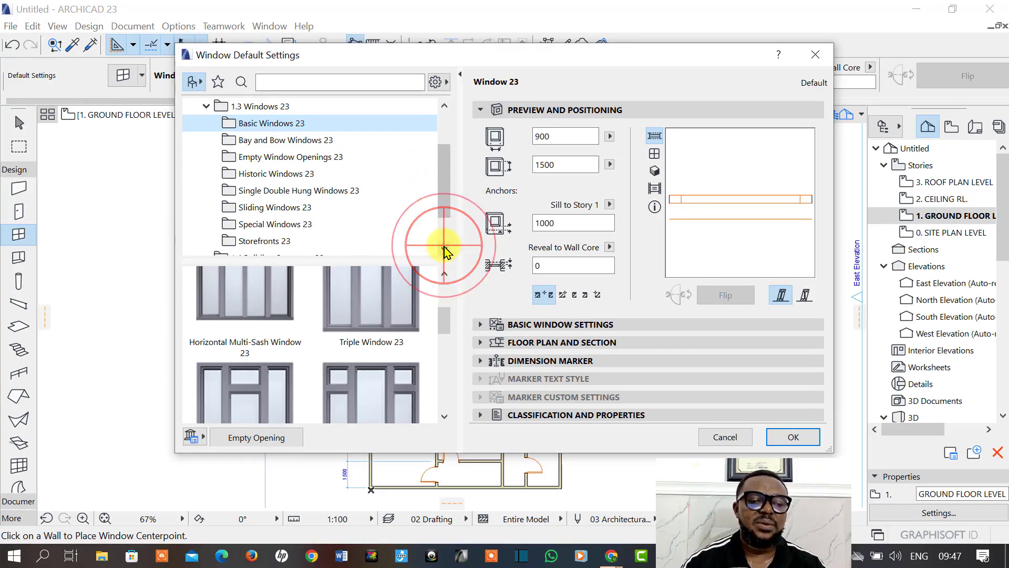
{"action": "left_click", "coordinate": [230, 210]}
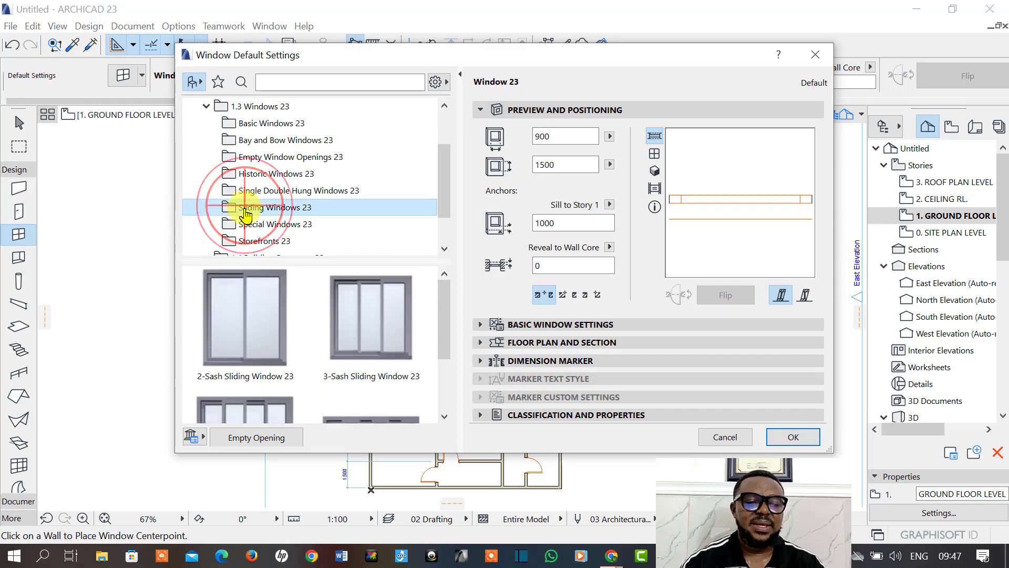
{"action": "left_click", "coordinate": [248, 331]}
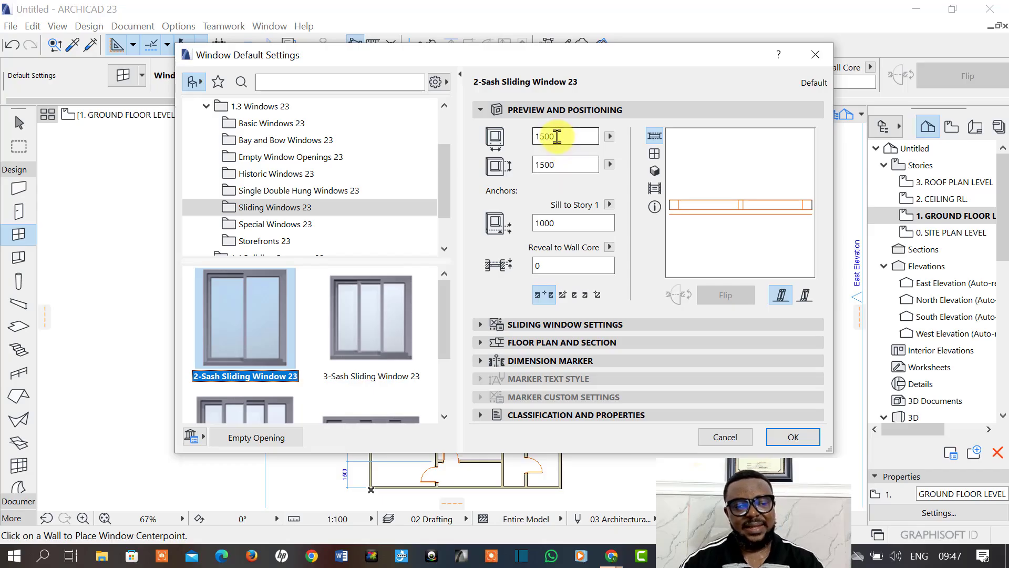
Set the default window's sill height to 600, preview the window in elevation and as a picture, and accept the settings.
{"action": "double_click", "coordinate": [564, 223]}
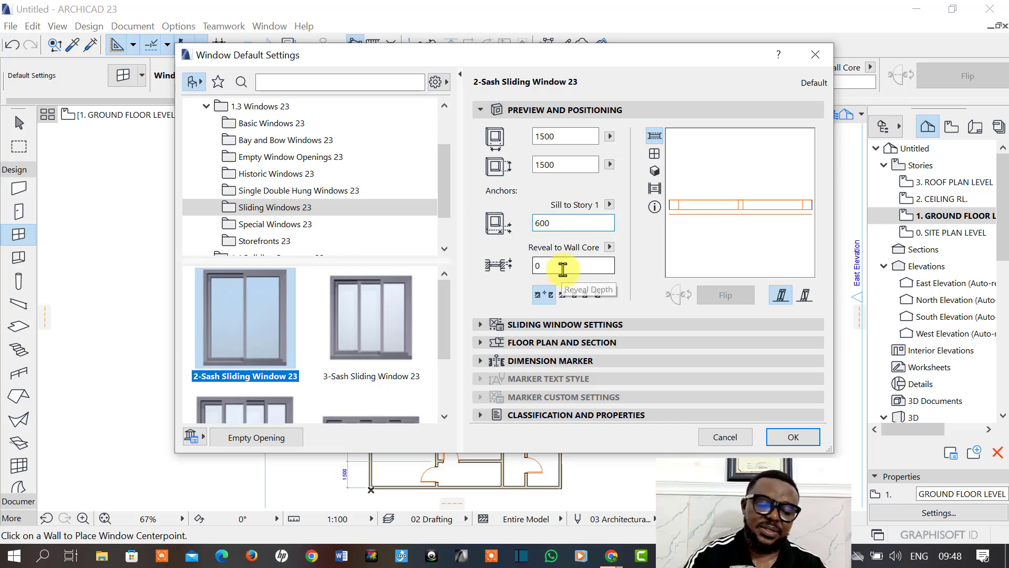
{"action": "double_click", "coordinate": [558, 223]}
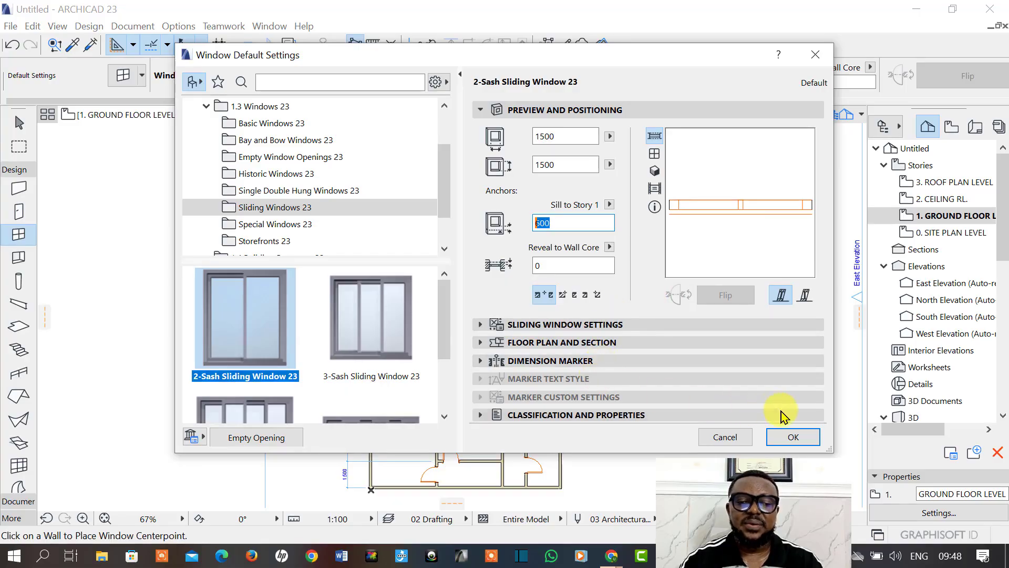
{"action": "left_click", "coordinate": [656, 154]}
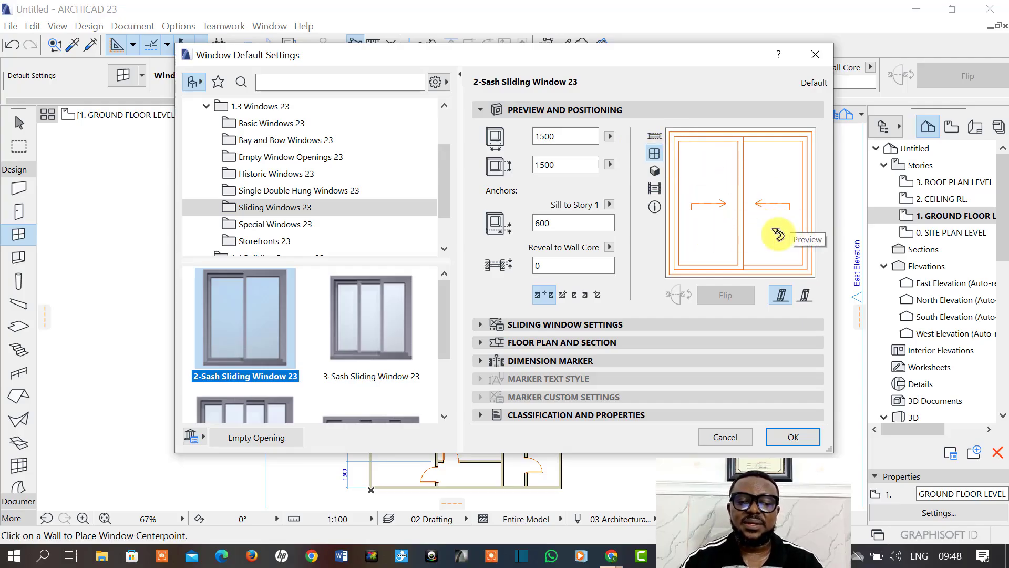
{"action": "left_click", "coordinate": [654, 171]}
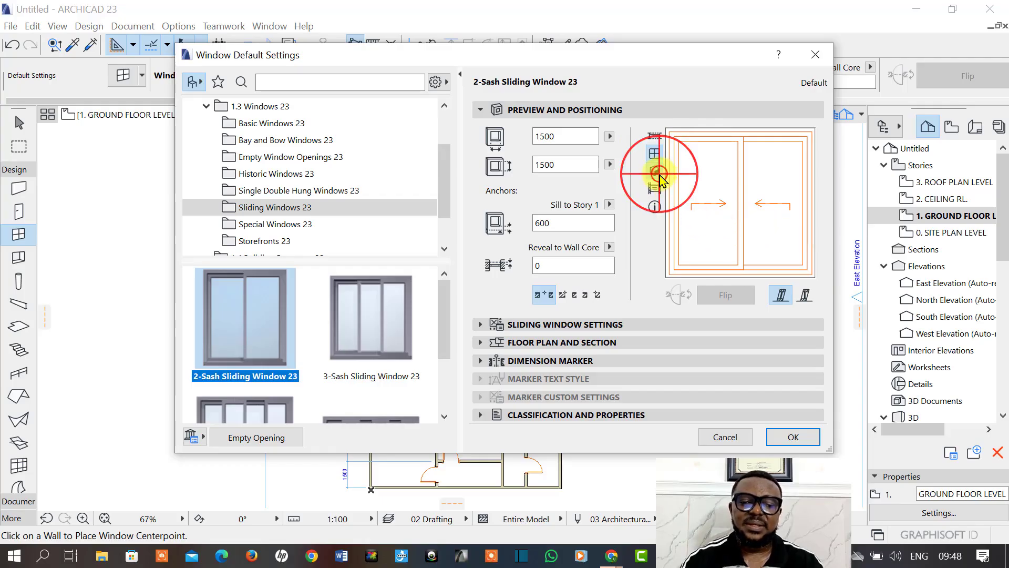
{"action": "left_click", "coordinate": [654, 190]}
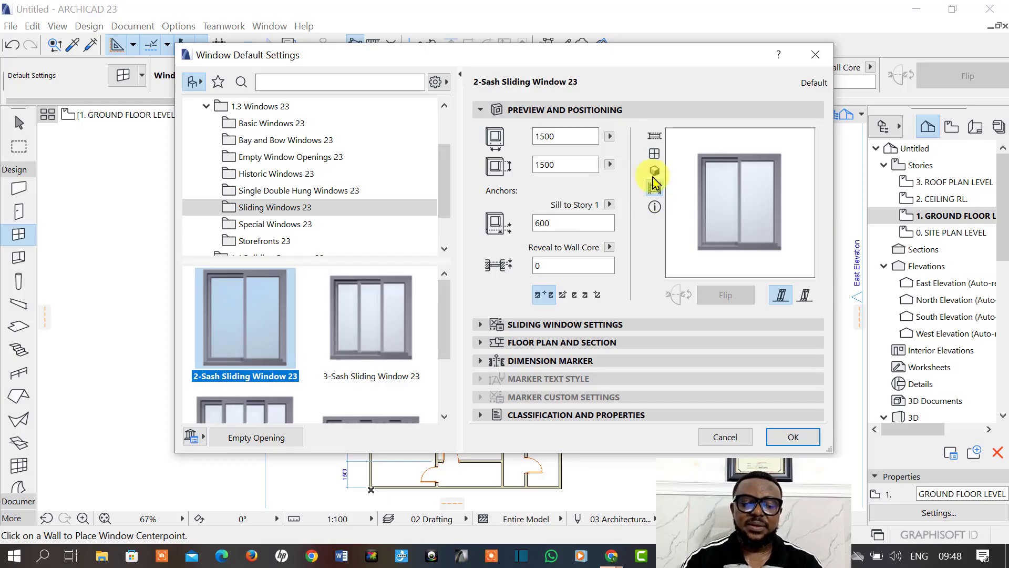
{"action": "left_click", "coordinate": [795, 437]}
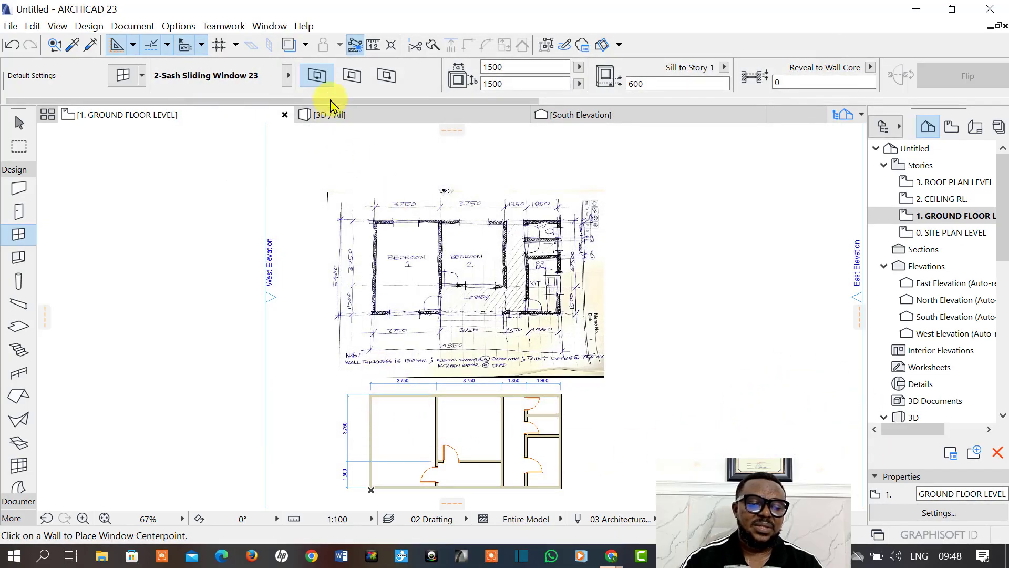
Place 1500 x 1500 sliding windows at the middle of Bedroom 1's upper and lower outer walls.
{"action": "scroll", "coordinate": [412, 438], "scroll_direction": "up", "scroll_amount": 4}
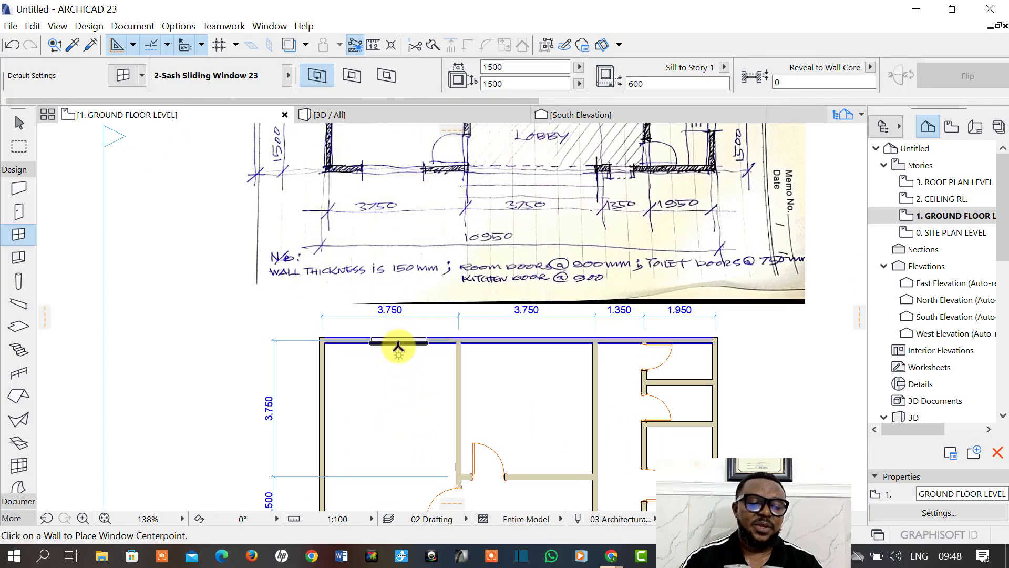
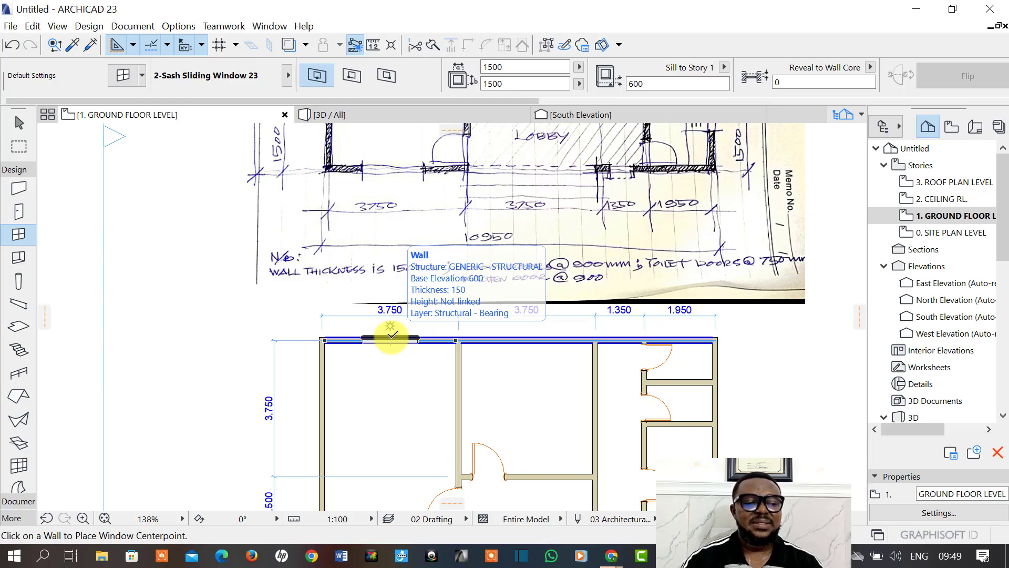
{"action": "left_click", "coordinate": [390, 334]}
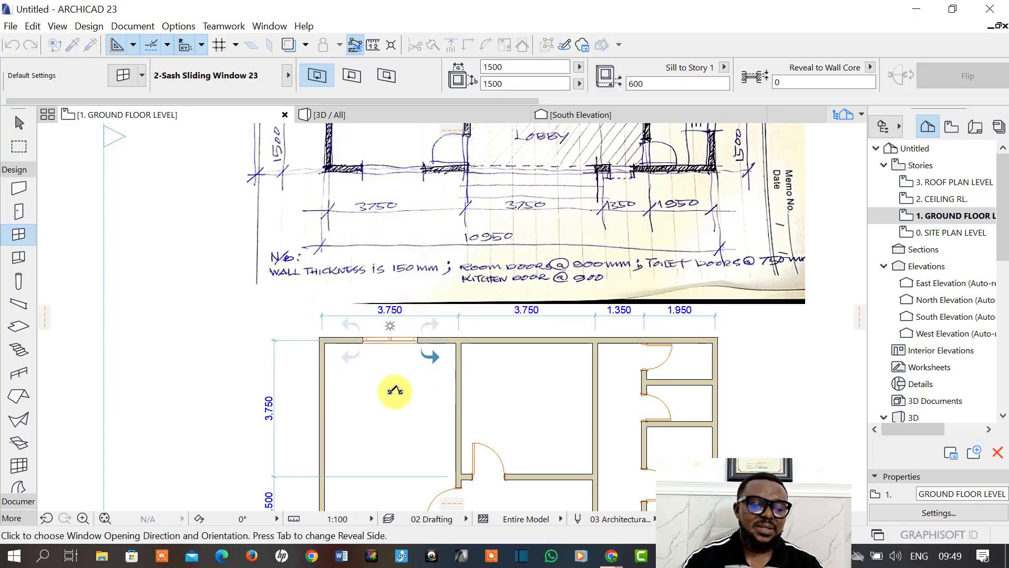
{"action": "left_click", "coordinate": [395, 391]}
{"action": "scroll", "coordinate": [394, 389], "scroll_direction": "down", "scroll_amount": 3}
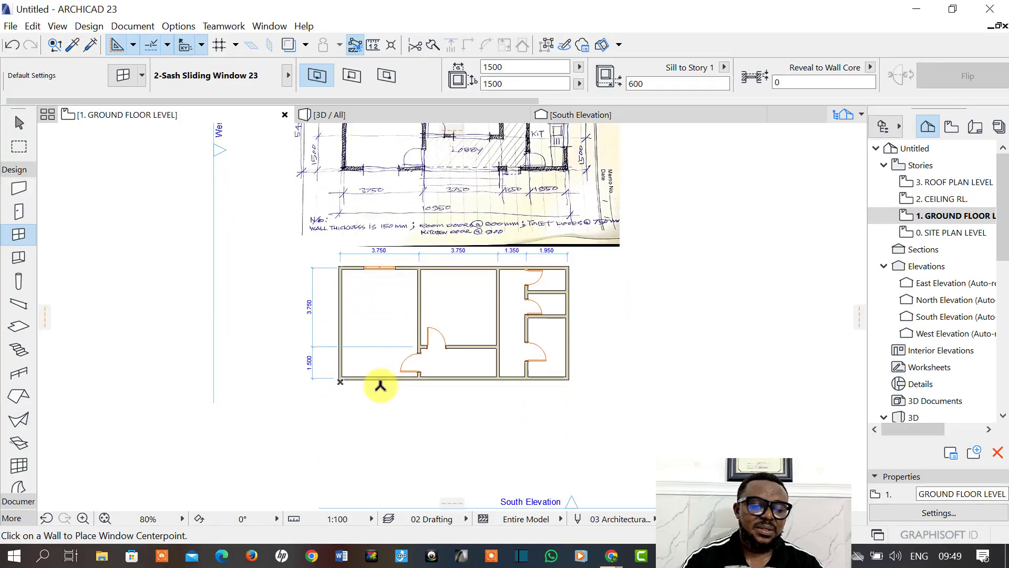
{"action": "scroll", "coordinate": [380, 386], "scroll_direction": "up", "scroll_amount": 4}
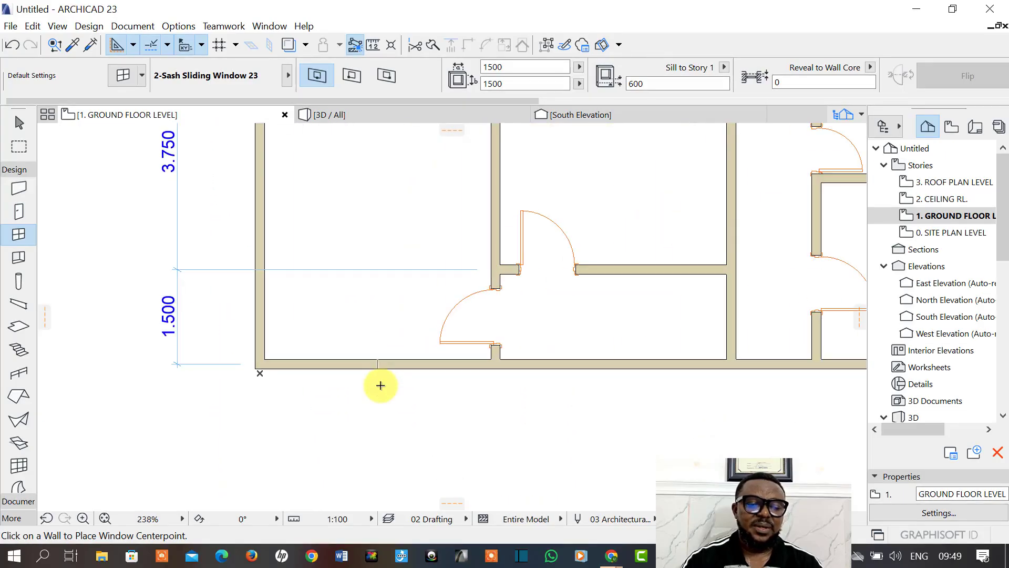
{"action": "left_click", "coordinate": [376, 371]}
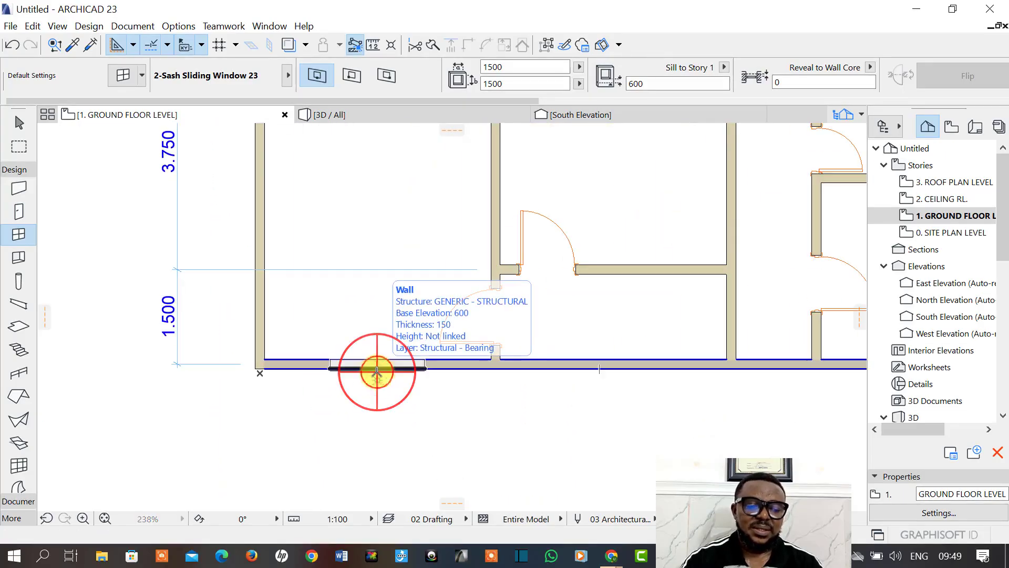
{"action": "left_click", "coordinate": [380, 397]}
Place 1500 x 1500 sliding windows in Bedroom 2: one beside the door in the lobby wall and one near the middle of the upper outer wall.
{"action": "scroll", "coordinate": [383, 401], "scroll_direction": "down", "scroll_amount": 3}
{"action": "scroll", "coordinate": [493, 352], "scroll_direction": "up", "scroll_amount": 4}
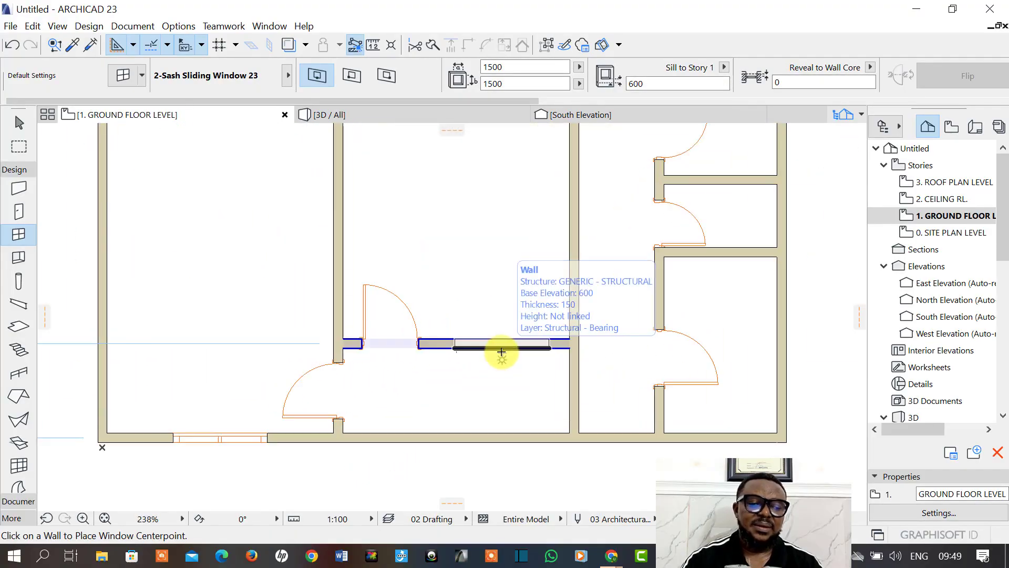
{"action": "left_click", "coordinate": [502, 352]}
{"action": "left_click", "coordinate": [502, 368]}
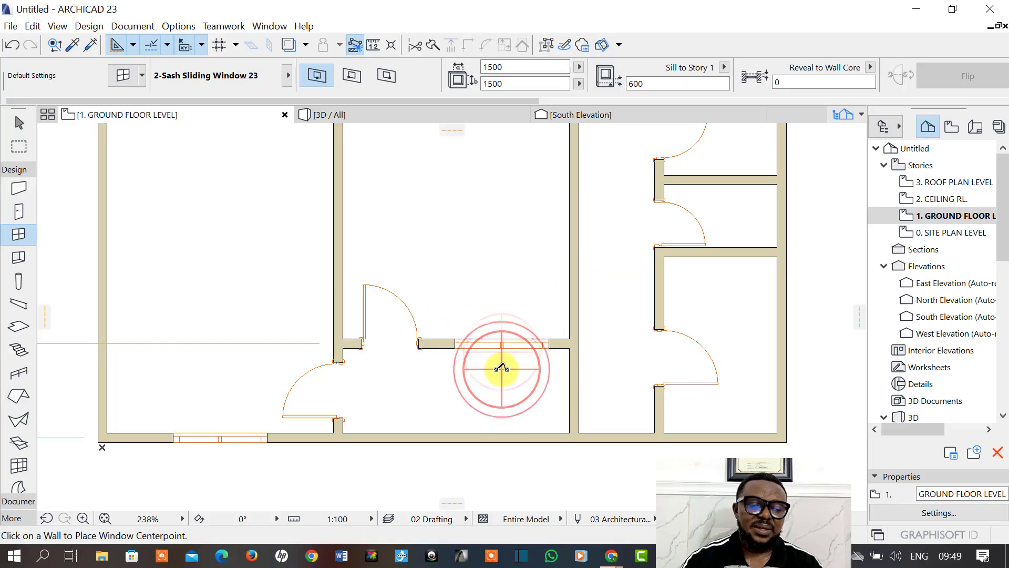
{"action": "scroll", "coordinate": [502, 368], "scroll_direction": "down", "scroll_amount": 2}
{"action": "middle_click_drag", "start_coordinate": [523, 243], "coordinate": [518, 367]}
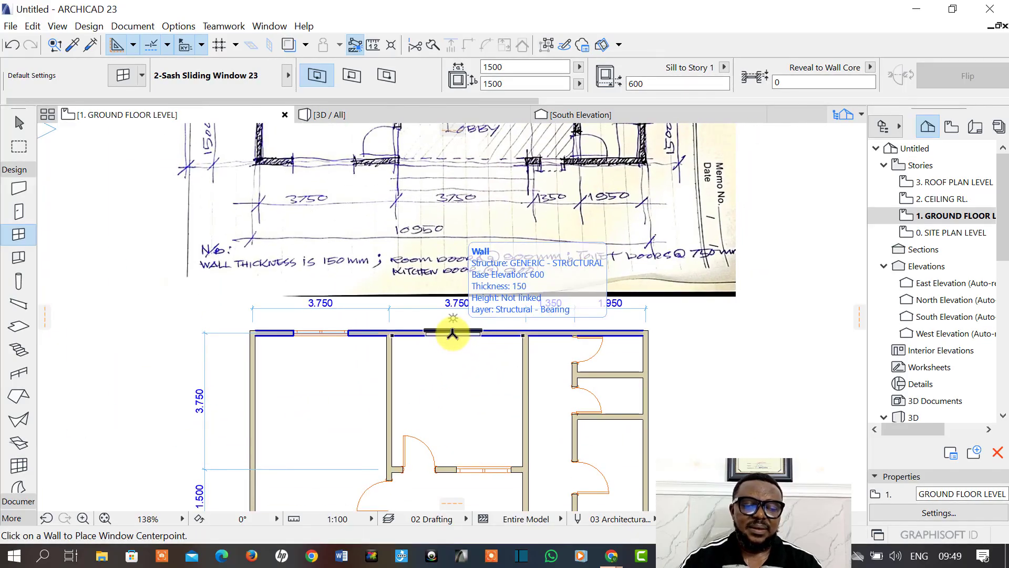
{"action": "left_click", "coordinate": [452, 333]}
{"action": "left_click", "coordinate": [454, 323]}
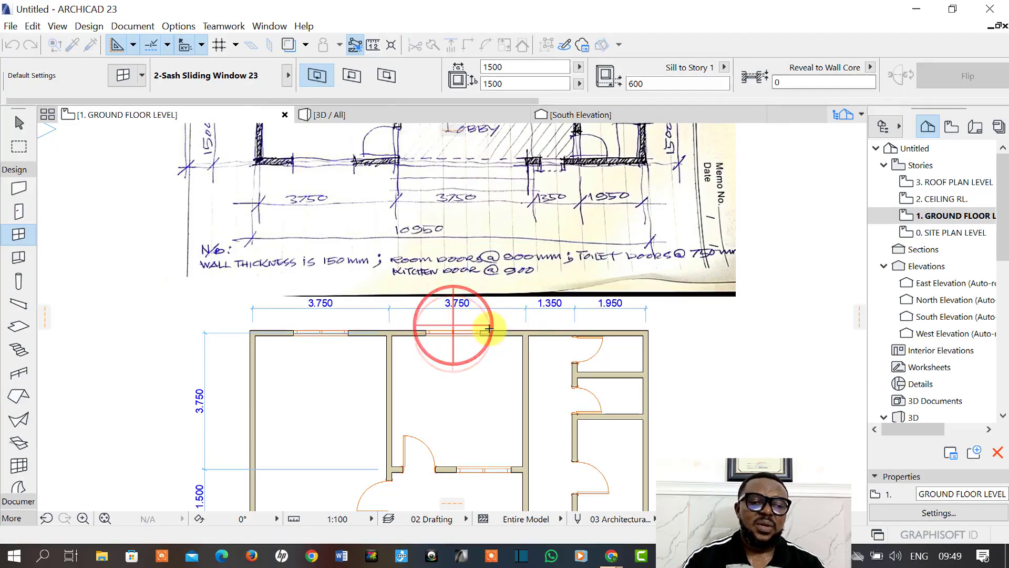
Set the default sliding window to 900 wide and 900 high with a sill height of 1200.
{"action": "middle_click_drag", "start_coordinate": [550, 341], "coordinate": [358, 354]}
{"action": "scroll", "coordinate": [404, 450], "scroll_direction": "up", "scroll_amount": 1}
{"action": "middle_click_drag", "start_coordinate": [403, 450], "coordinate": [379, 308]}
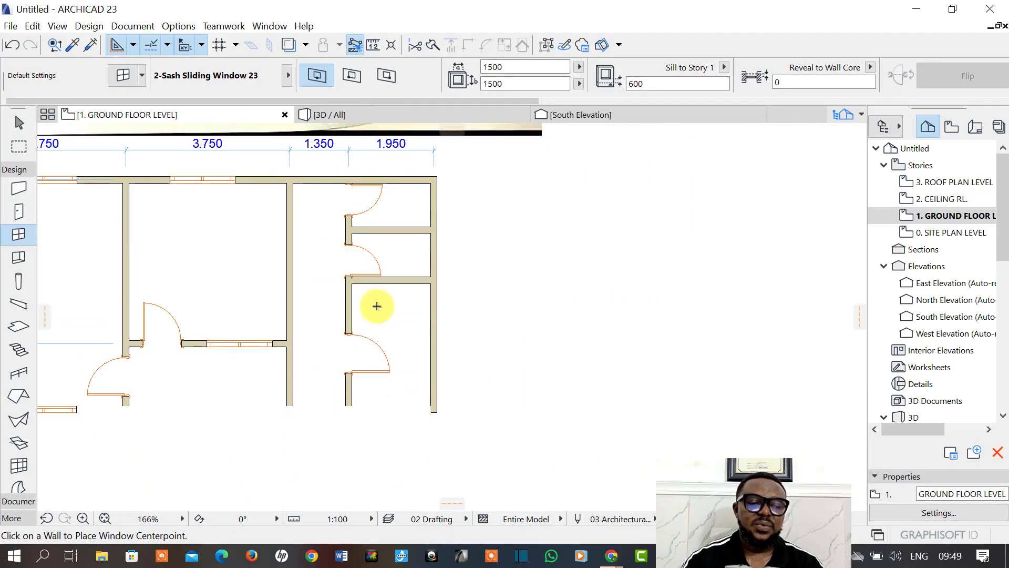
{"action": "scroll", "coordinate": [380, 312], "scroll_direction": "down", "scroll_amount": 3}
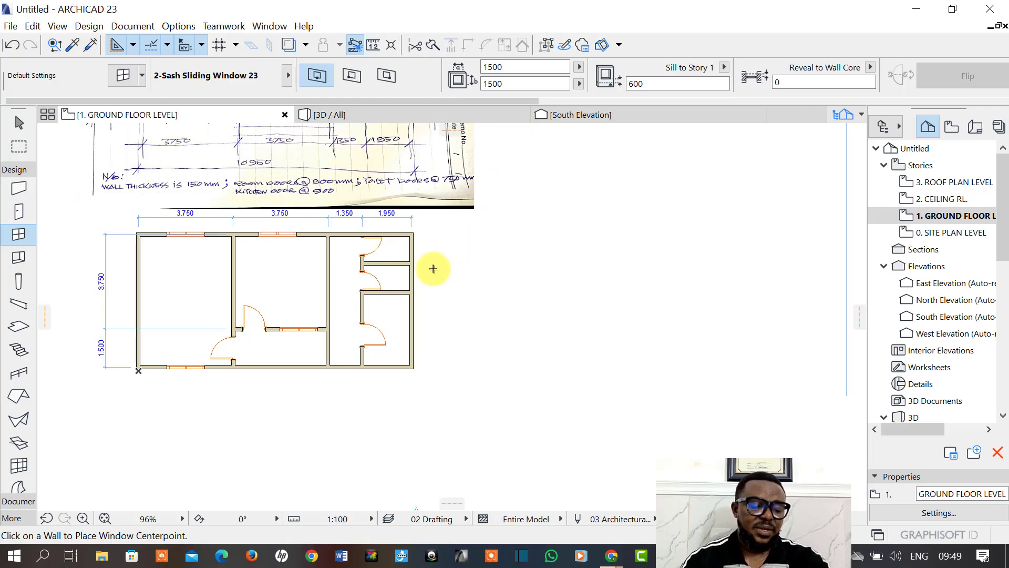
{"action": "left_click", "coordinate": [519, 83]}
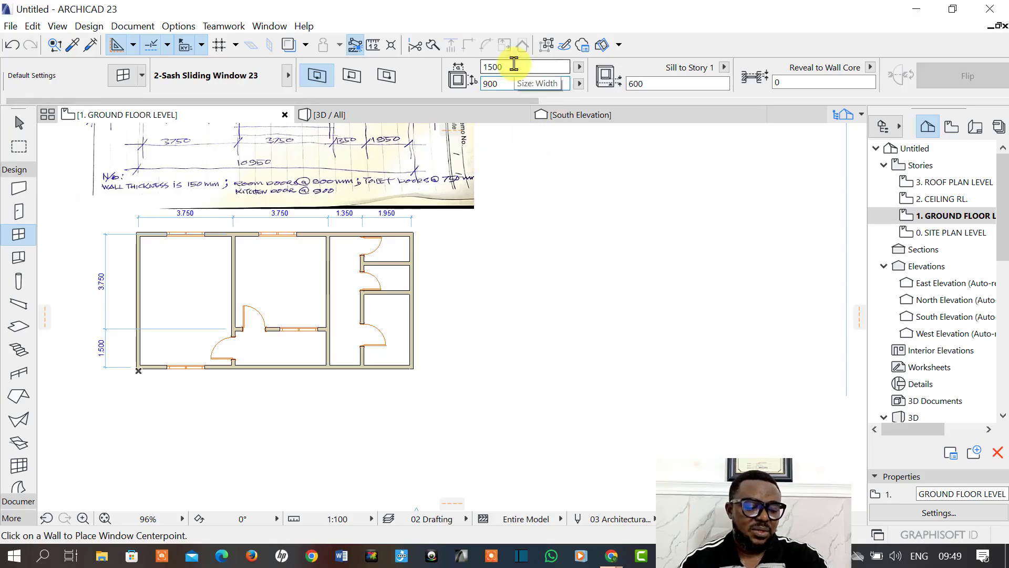
{"action": "left_click", "coordinate": [645, 83]}
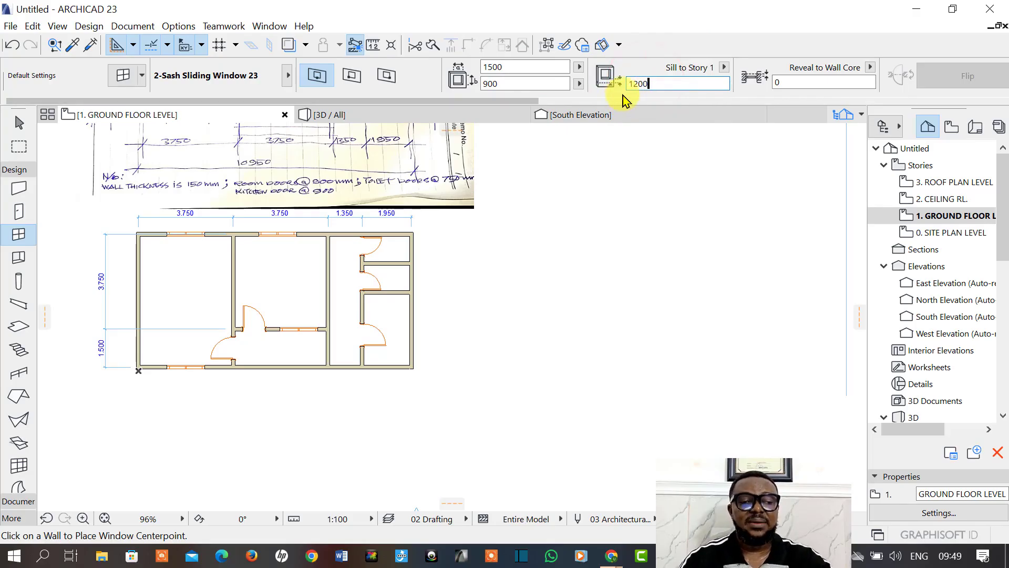
{"action": "left_click", "coordinate": [512, 70]}
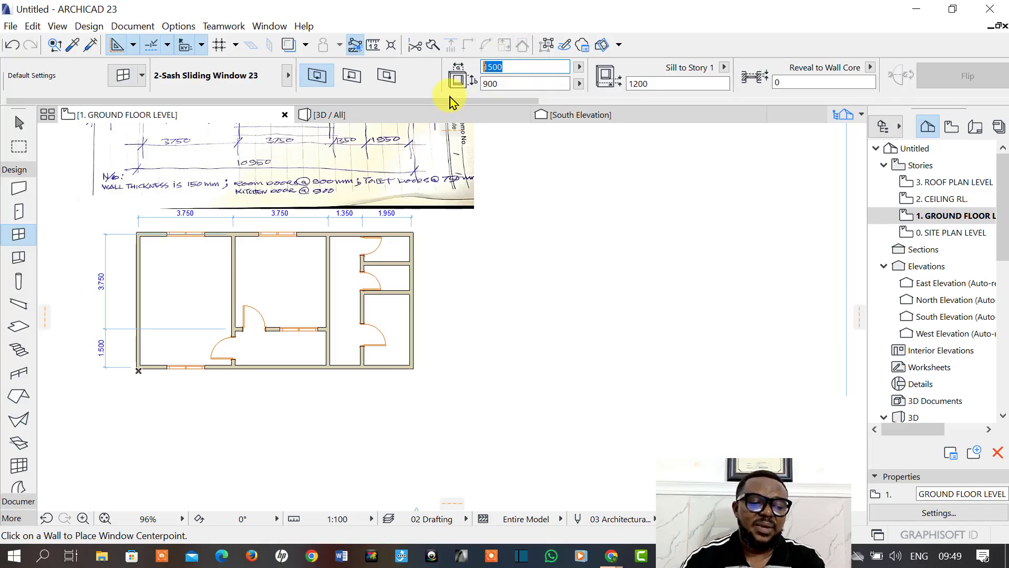
{"action": "type", "text": "9"}
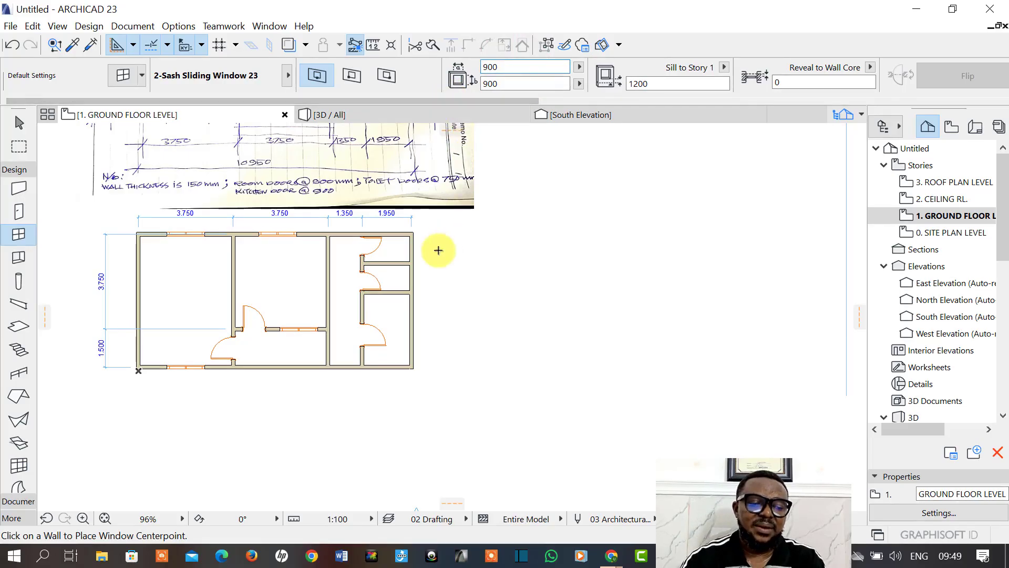
Place a 900 x 900 sliding window at the middle of the kitchen's right outer wall.
{"action": "scroll", "coordinate": [388, 368], "scroll_direction": "up", "scroll_amount": 4}
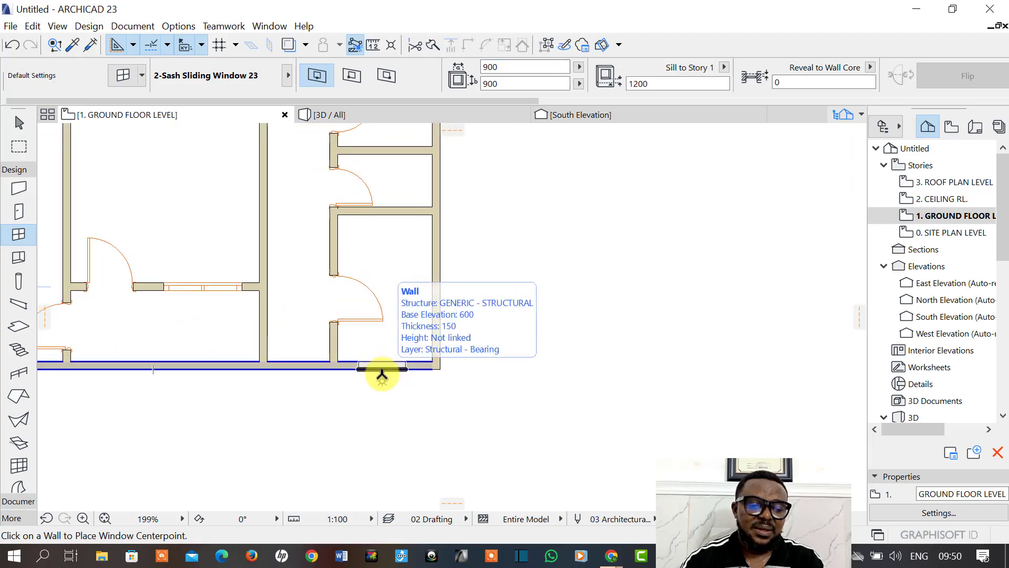
{"action": "left_click", "coordinate": [385, 369]}
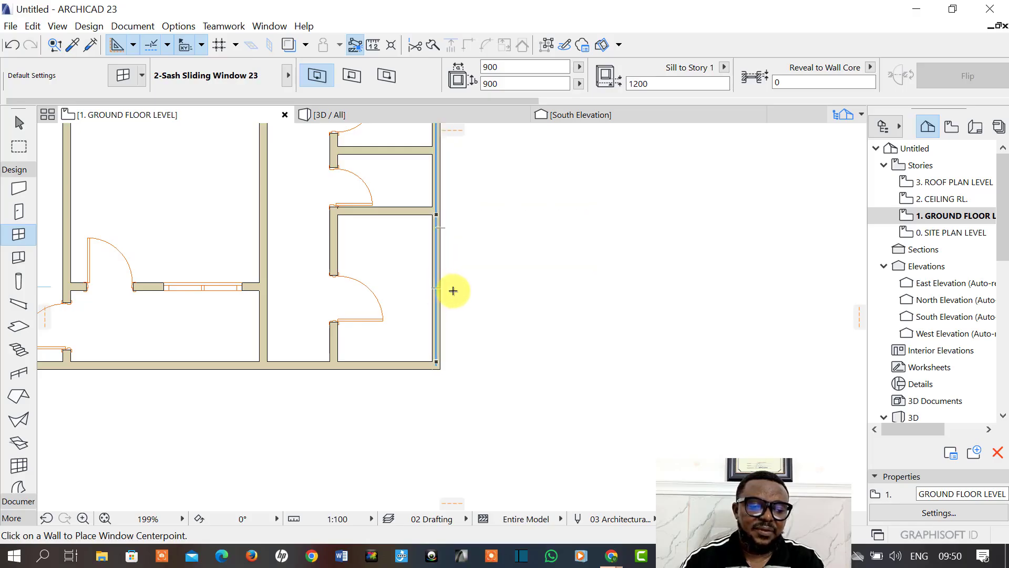
{"action": "scroll", "coordinate": [436, 293], "scroll_direction": "up", "scroll_amount": 4}
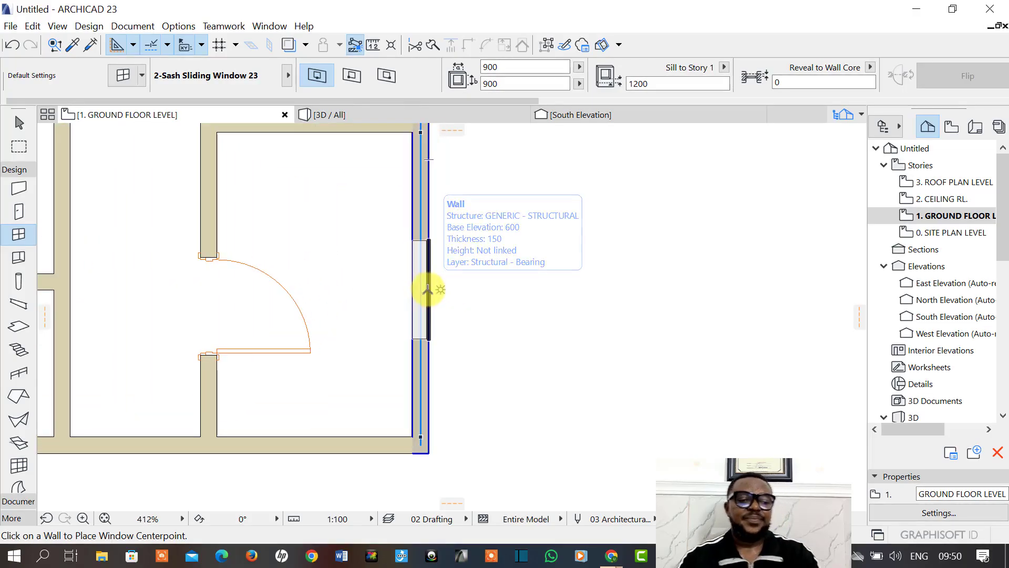
{"action": "left_click", "coordinate": [428, 290]}
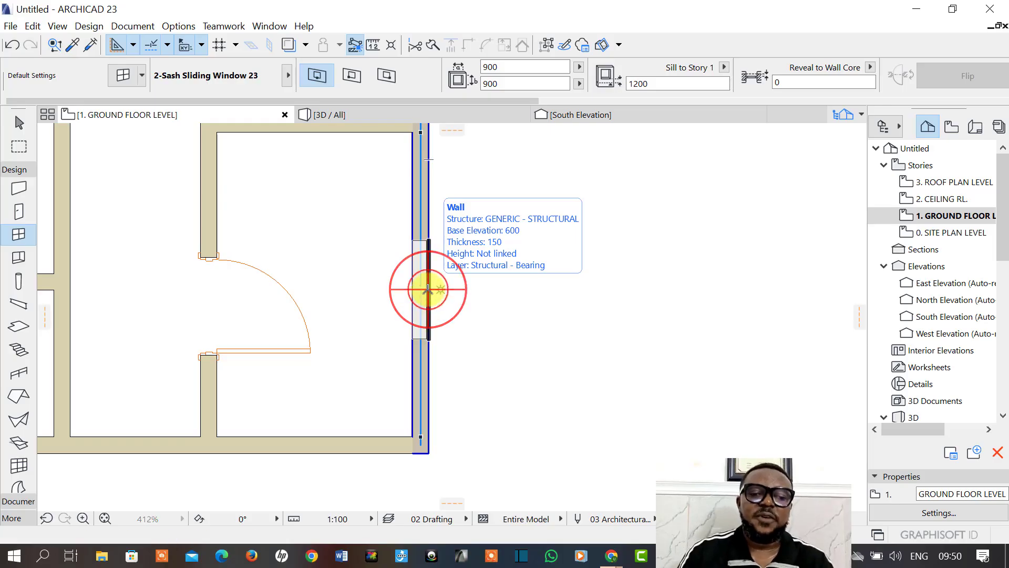
Change the default sliding window to a 1500 sill height and a height of 600.
{"action": "scroll", "coordinate": [512, 297], "scroll_direction": "down", "scroll_amount": 5}
{"action": "middle_click_drag", "start_coordinate": [516, 309], "coordinate": [507, 342]}
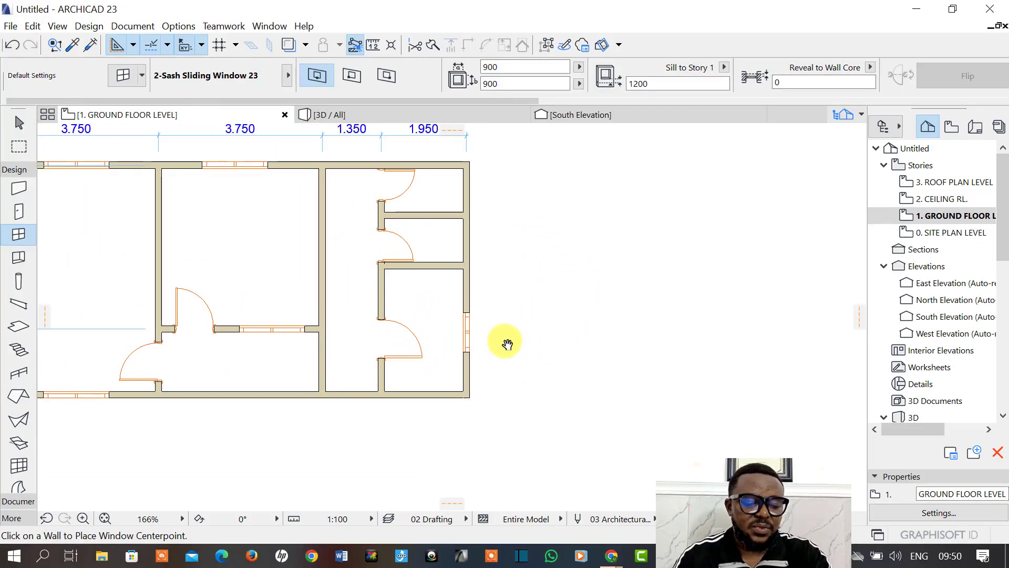
{"action": "left_click", "coordinate": [659, 84]}
{"action": "mouse_move", "coordinate": [586, 122]}
{"action": "type", "text": "15"}
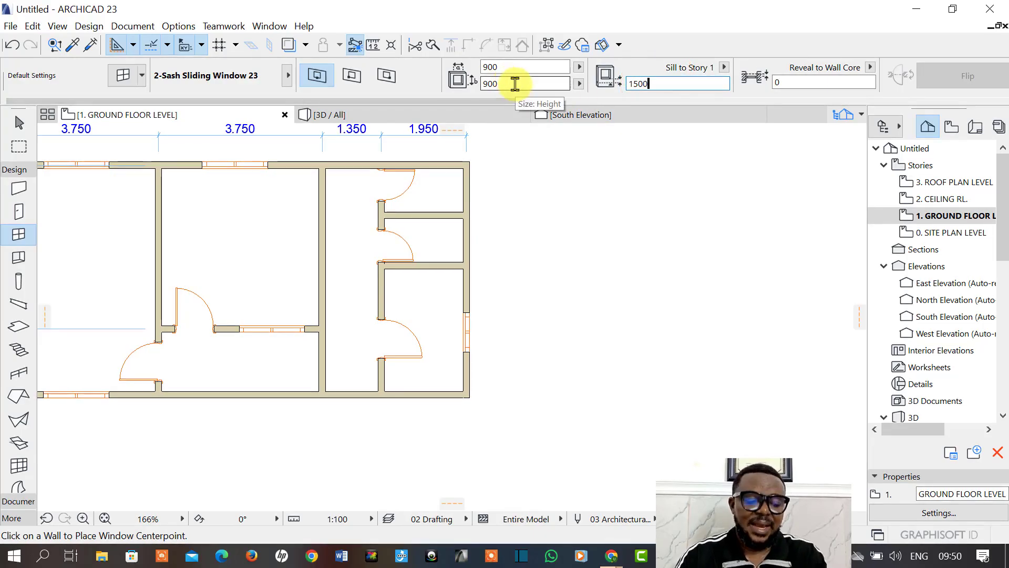
{"action": "left_click", "coordinate": [511, 84]}
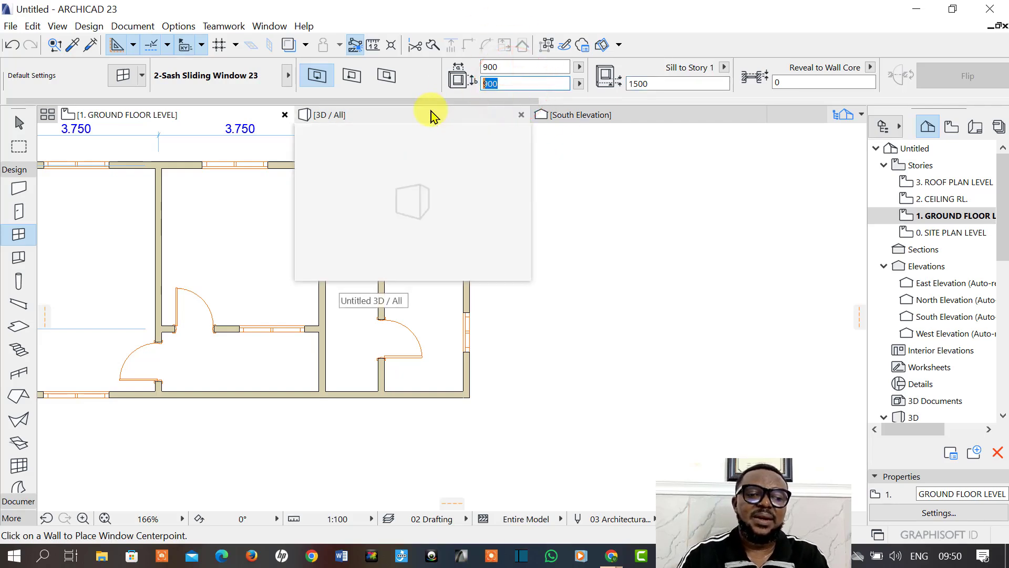
{"action": "type", "text": "600"}
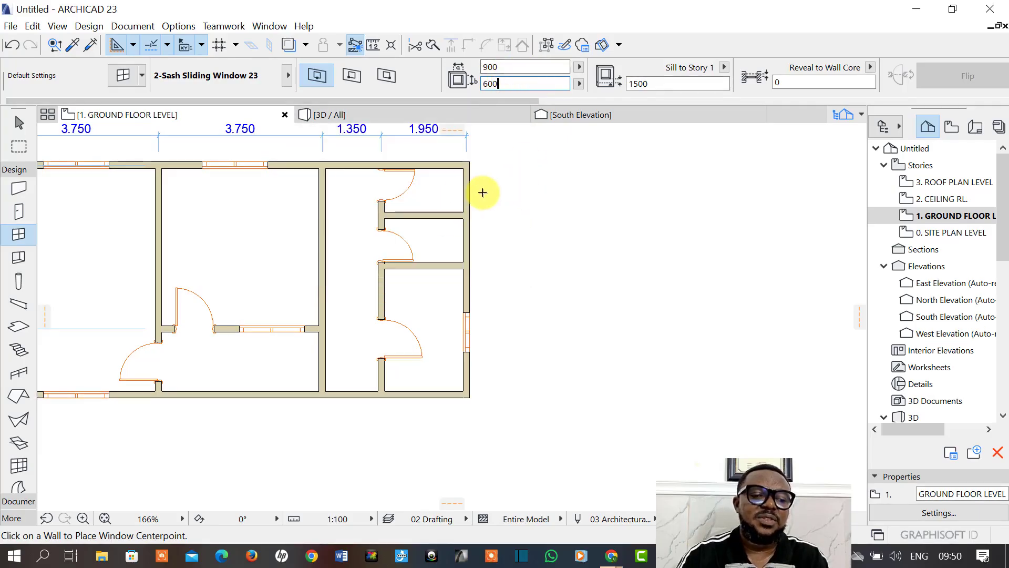
Place a 900 x 600 window by its corner in the lower toilet's outer wall, starting at the partition between the toilets.
{"action": "scroll", "coordinate": [456, 200], "scroll_direction": "up", "scroll_amount": 5}
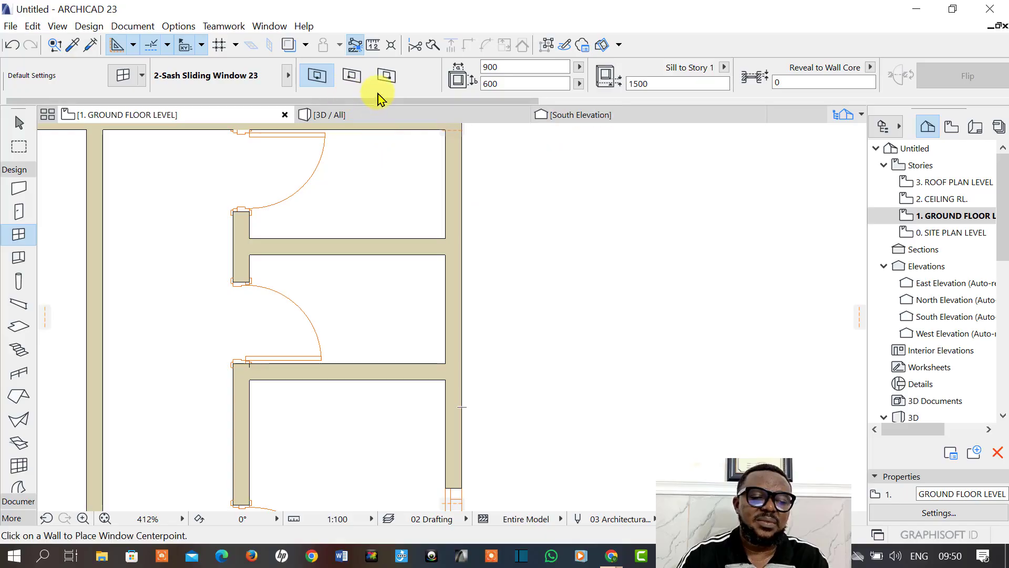
{"action": "left_click", "coordinate": [386, 77]}
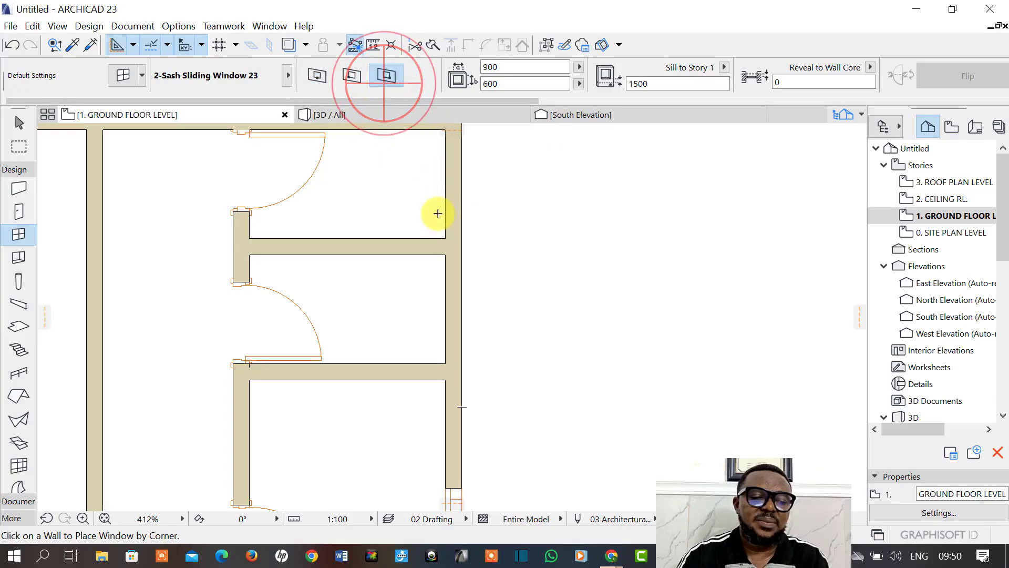
{"action": "left_click", "coordinate": [463, 255]}
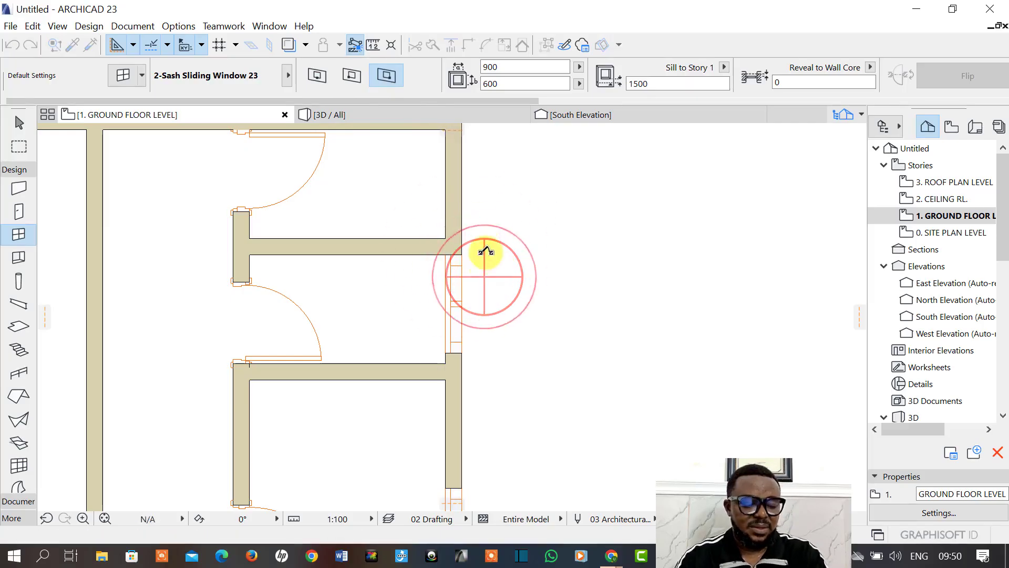
{"action": "left_click", "coordinate": [473, 287]}
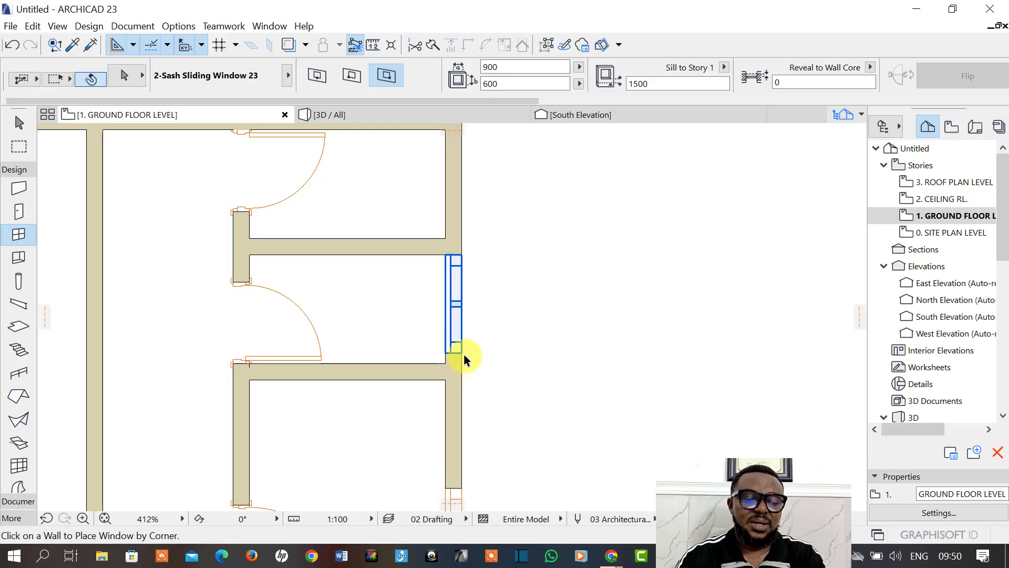
Copy the lower toilet's window up into the upper toilet's outer wall, ending at the partition between the toilets.
{"action": "left_click", "coordinate": [465, 360], "text": "shift"}
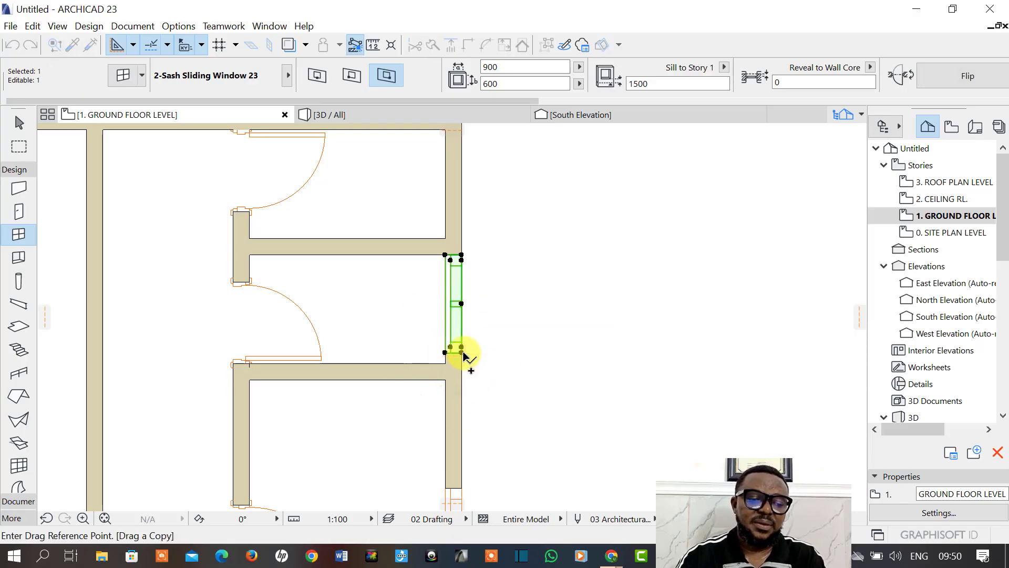
{"action": "left_click", "coordinate": [462, 352]}
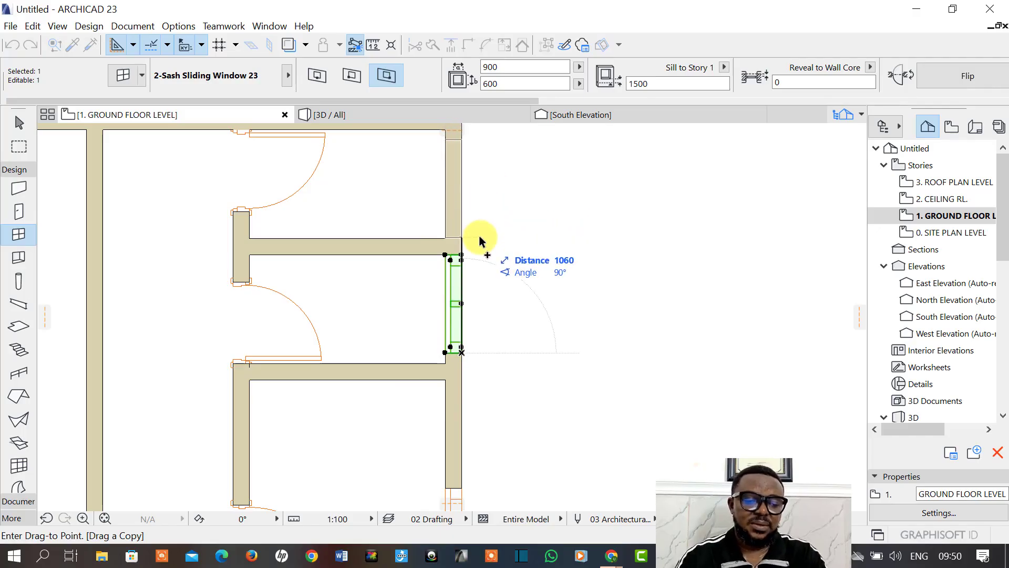
{"action": "key", "text": "Escape"}
{"action": "key", "text": "ctrl+d"}
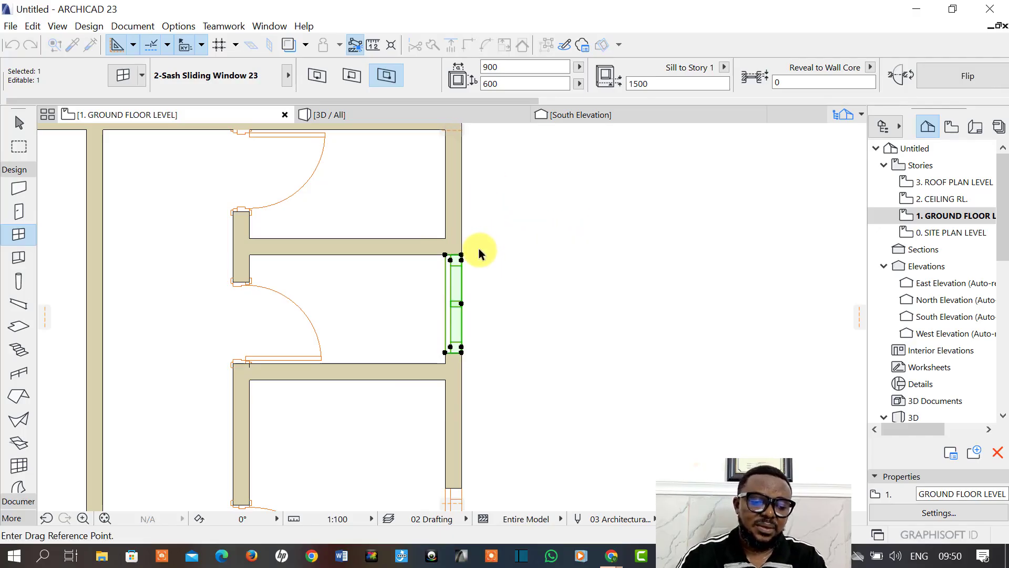
{"action": "left_click", "coordinate": [460, 357]}
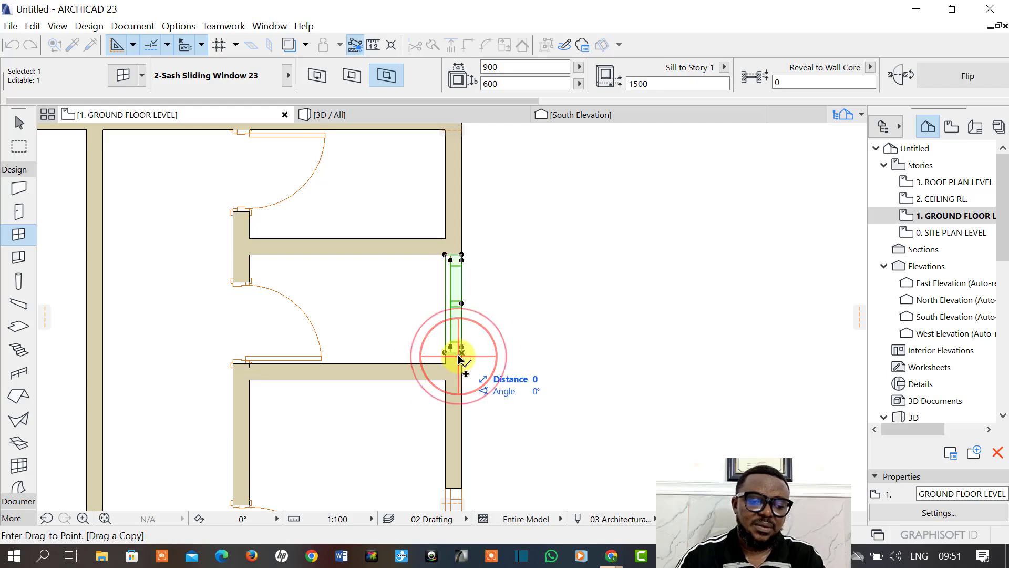
{"action": "left_click", "coordinate": [451, 238]}
{"action": "key", "text": "Escape"}
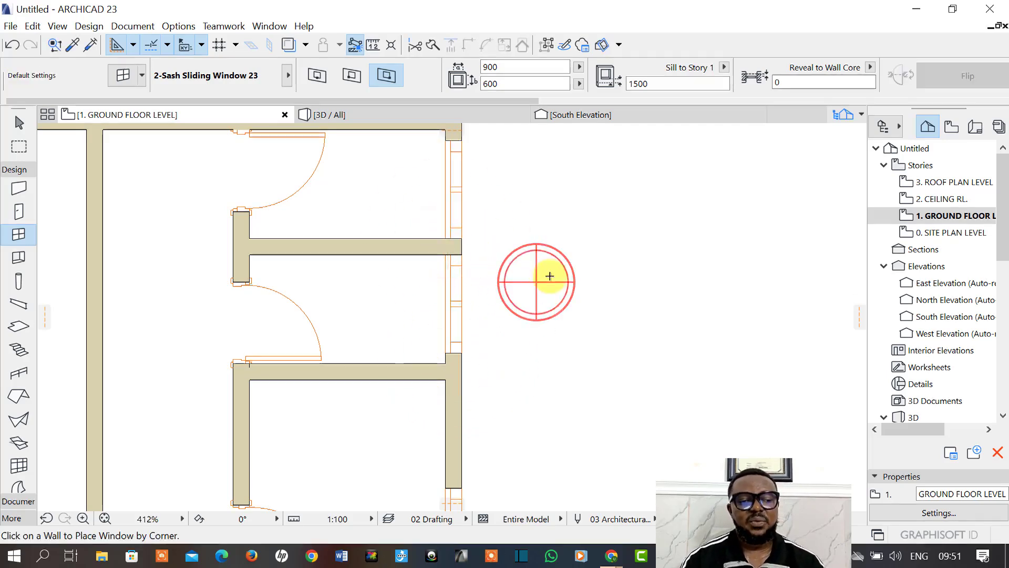
Configure the default wall opening with unlinked dimensions, 3600 wide and 2400 high, at height 0 above the ground floor level.
{"action": "scroll", "coordinate": [547, 284], "scroll_direction": "down", "scroll_amount": 3}
{"action": "scroll", "coordinate": [555, 292], "scroll_direction": "down", "scroll_amount": 3}
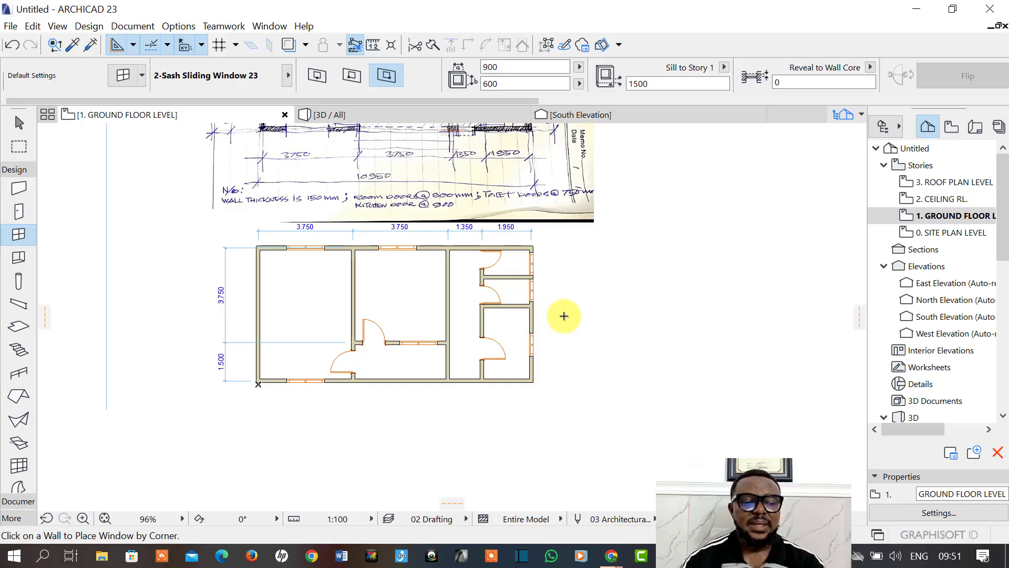
{"action": "scroll", "coordinate": [557, 292], "scroll_direction": "down", "scroll_amount": 3}
{"action": "middle_click_drag", "start_coordinate": [218, 320], "coordinate": [219, 353]}
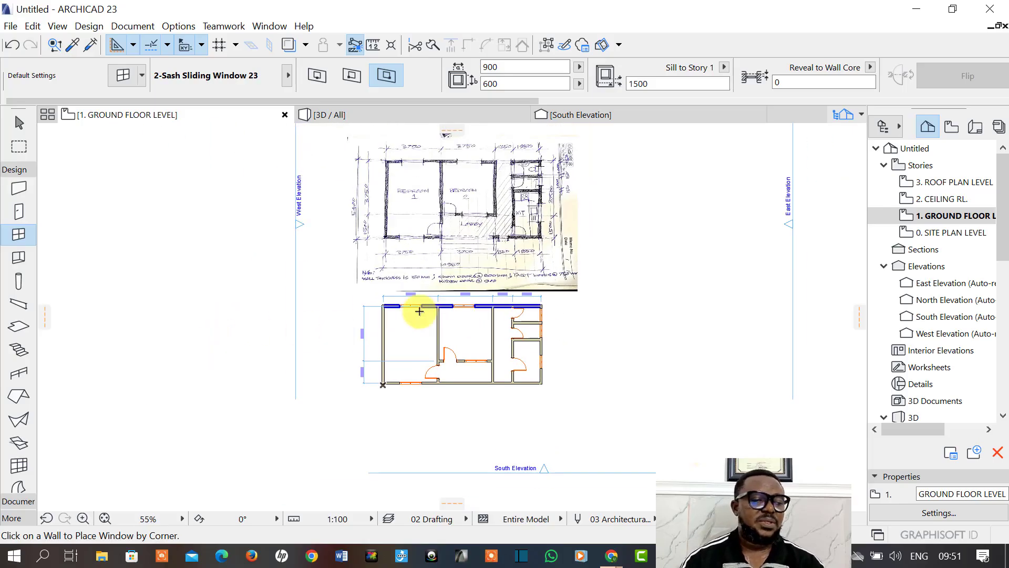
{"action": "scroll", "coordinate": [485, 394], "scroll_direction": "up", "scroll_amount": 6}
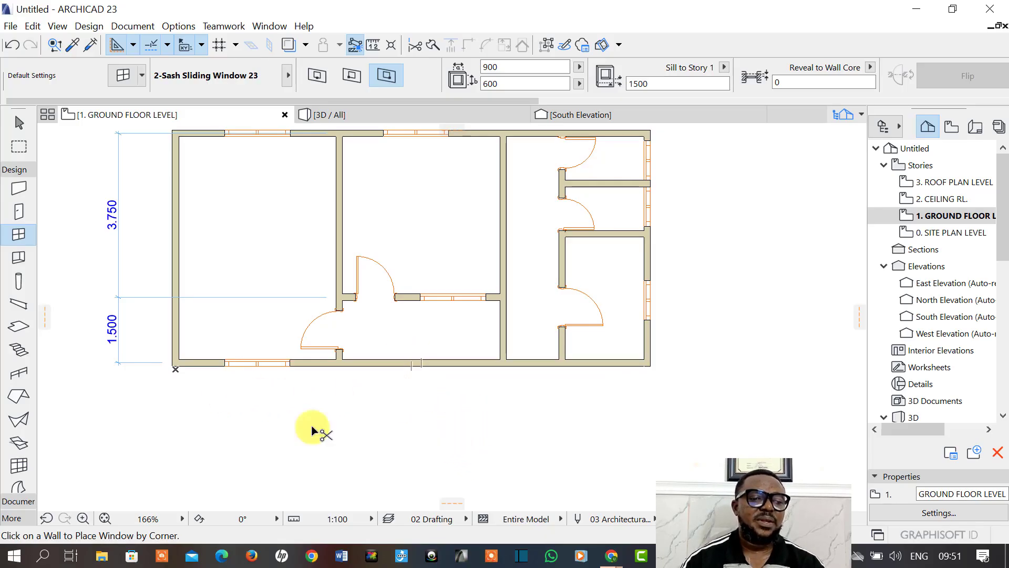
{"action": "left_click", "coordinate": [18, 257]}
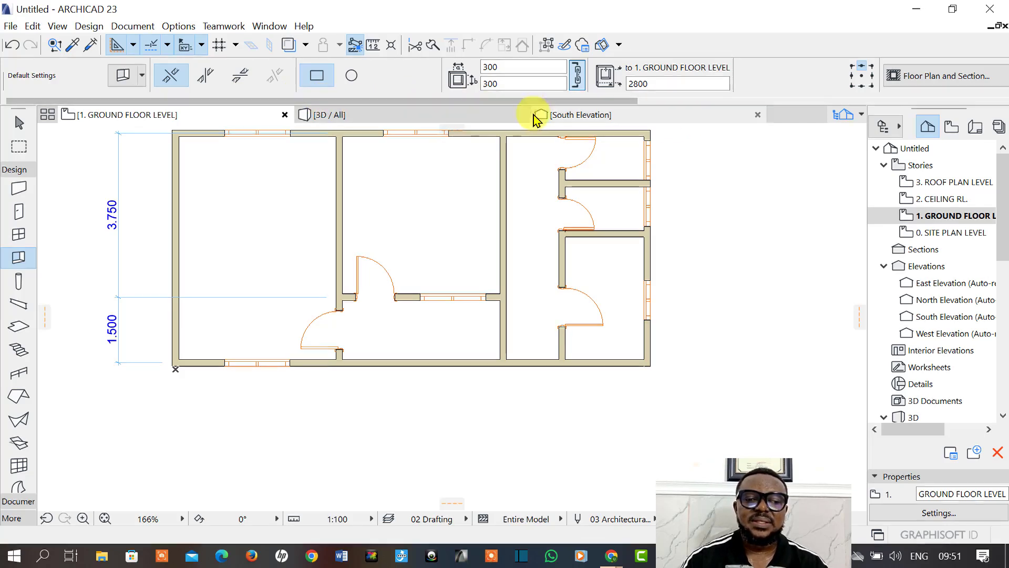
{"action": "left_click", "coordinate": [658, 83]}
{"action": "left_click_drag", "start_coordinate": [658, 83], "coordinate": [593, 82]}
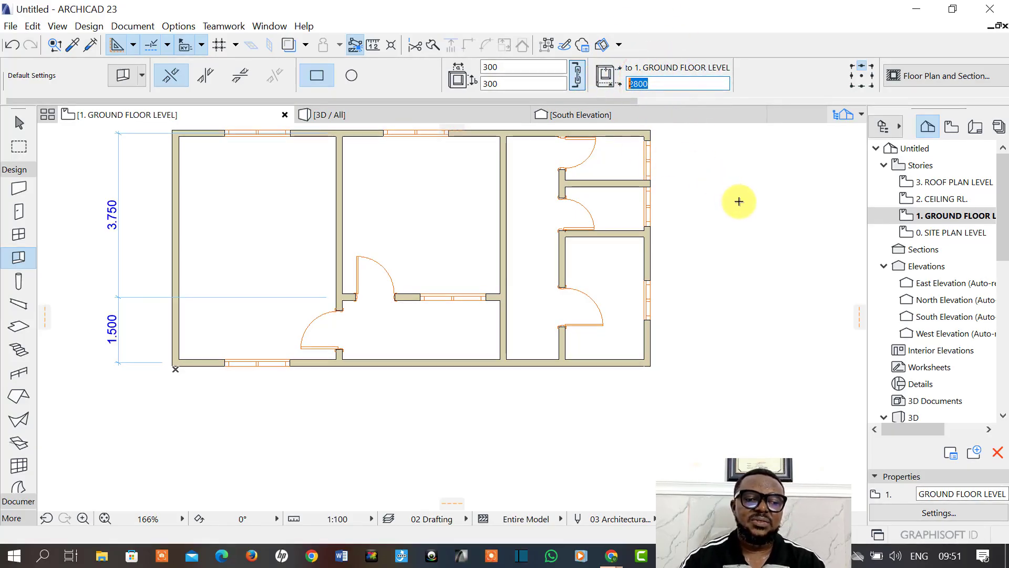
{"action": "double_click", "coordinate": [509, 83]}
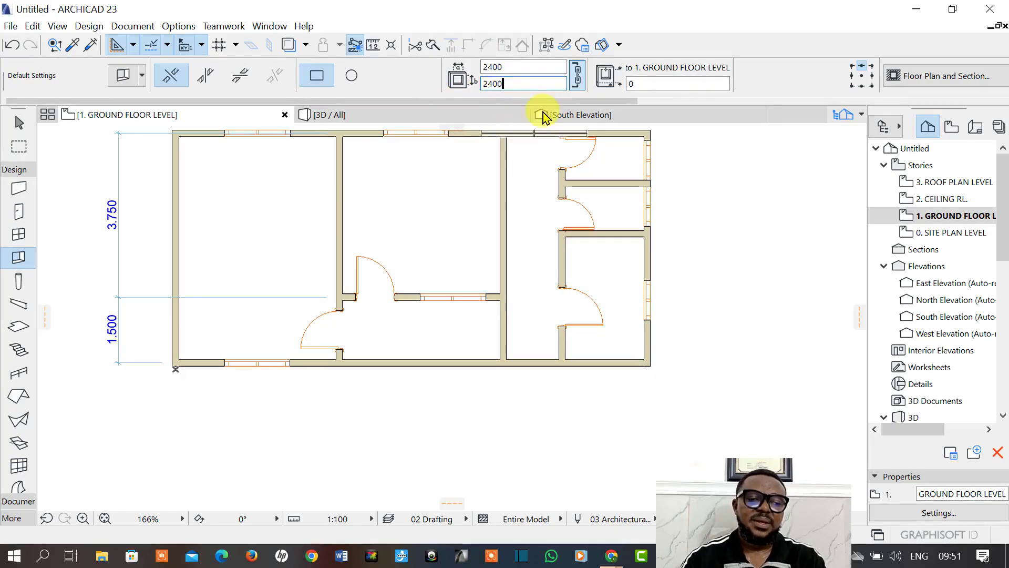
{"action": "left_click", "coordinate": [578, 79]}
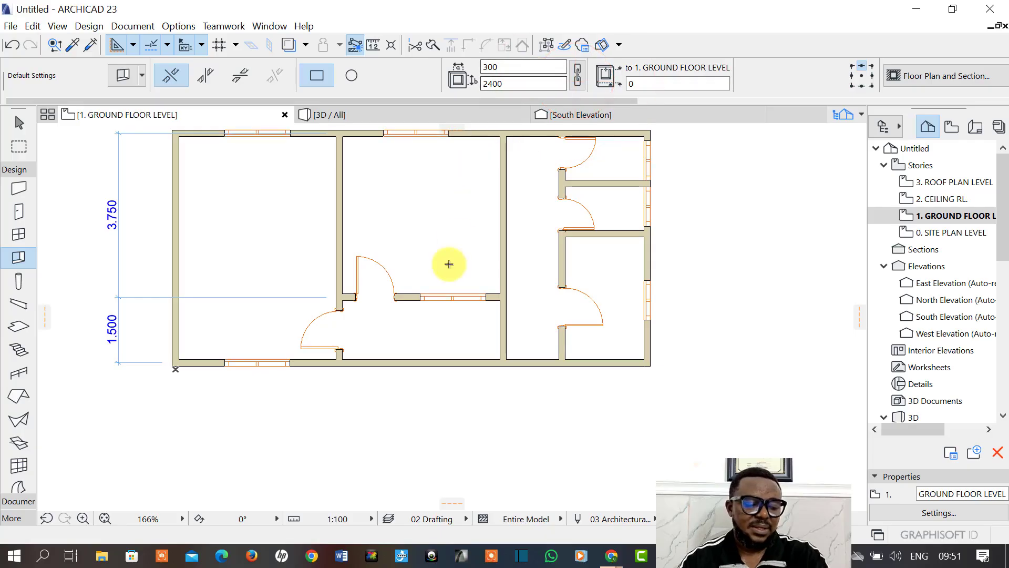
{"action": "left_click", "coordinate": [519, 67]}
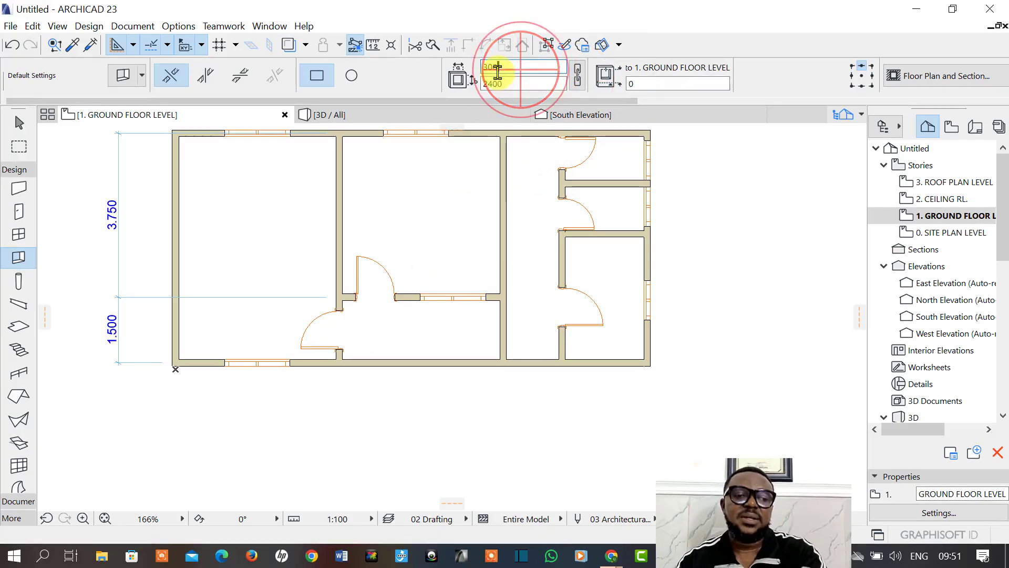
{"action": "type", "text": "3600"}
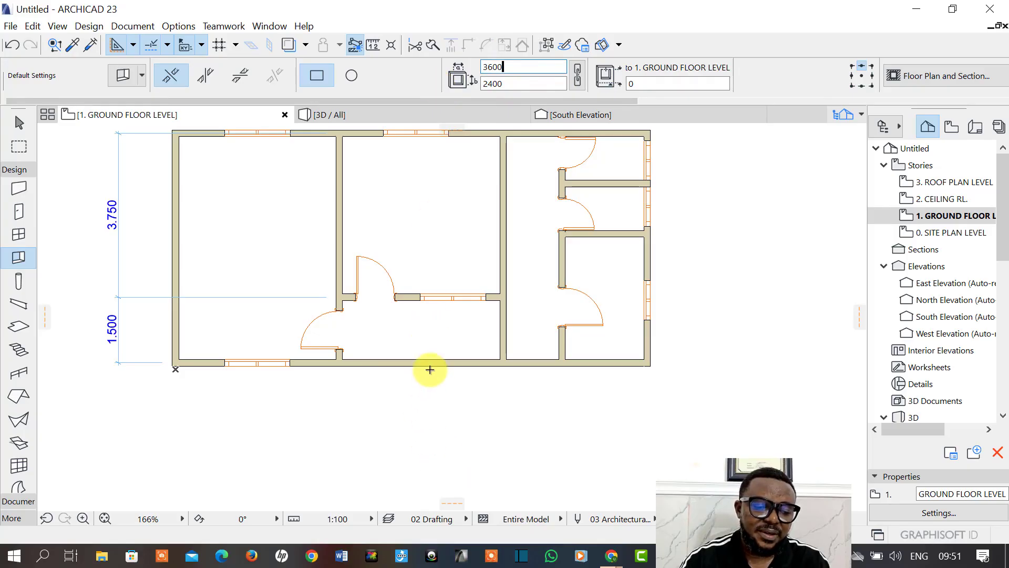
Place the 3600 x 2400 opening centred in the lobby's lower outer wall between the two adjoining walls and select it.
{"action": "scroll", "coordinate": [422, 366], "scroll_direction": "up", "scroll_amount": 5}
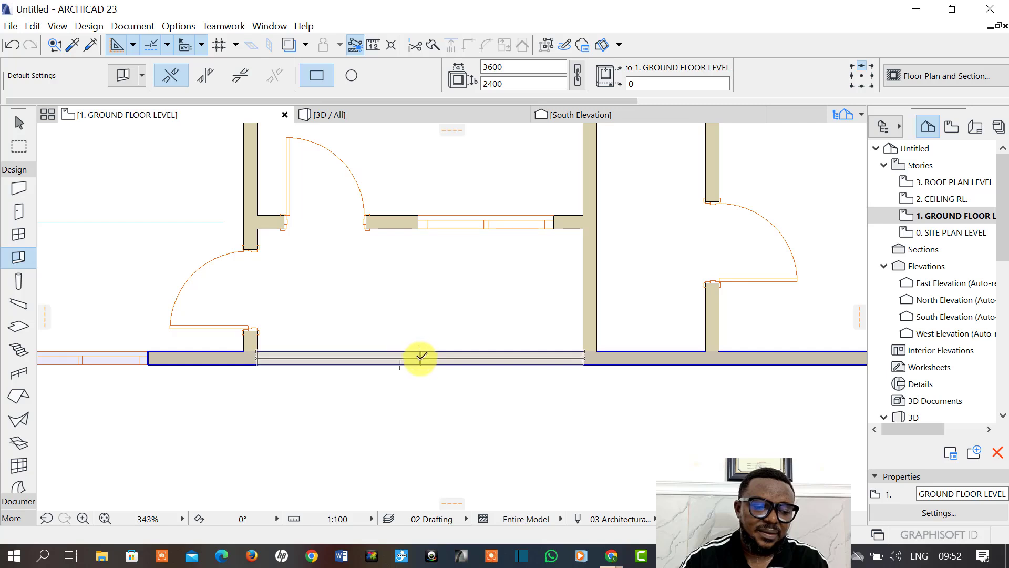
{"action": "left_click", "coordinate": [421, 358]}
{"action": "scroll", "coordinate": [425, 384], "scroll_direction": "down", "scroll_amount": 4}
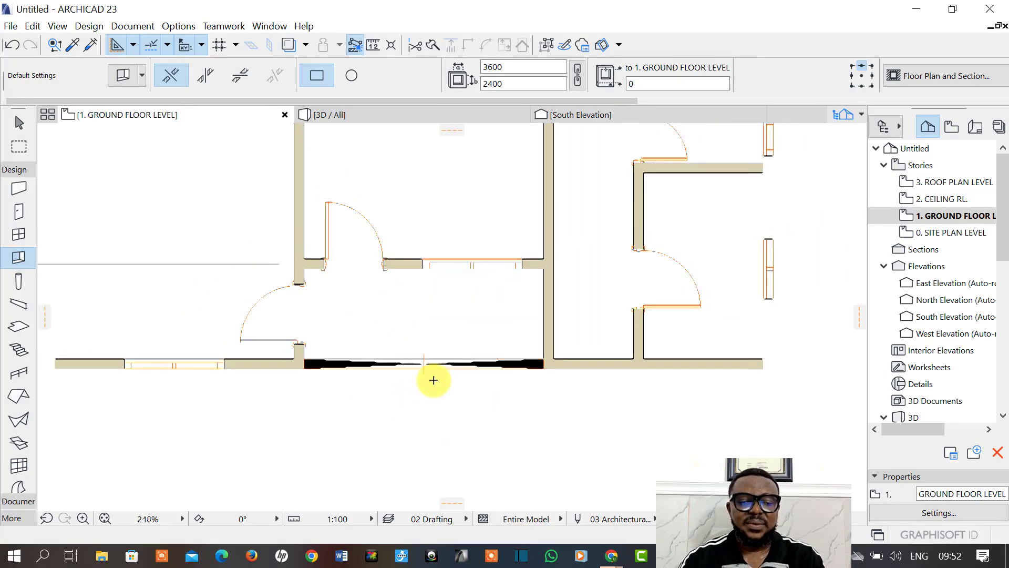
{"action": "scroll", "coordinate": [430, 371], "scroll_direction": "up", "scroll_amount": 6}
{"action": "left_click", "coordinate": [476, 344]}
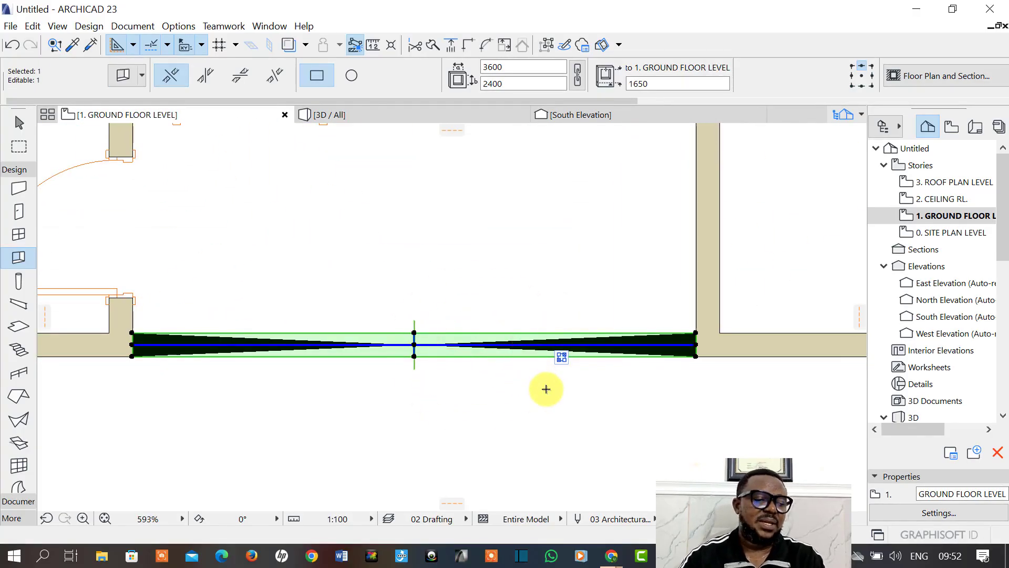
Delete the selected 3600 x 2400 opening from the lobby's lower outer wall.
{"action": "scroll", "coordinate": [547, 389], "scroll_direction": "down", "scroll_amount": 3}
{"action": "key", "text": "Delete"}
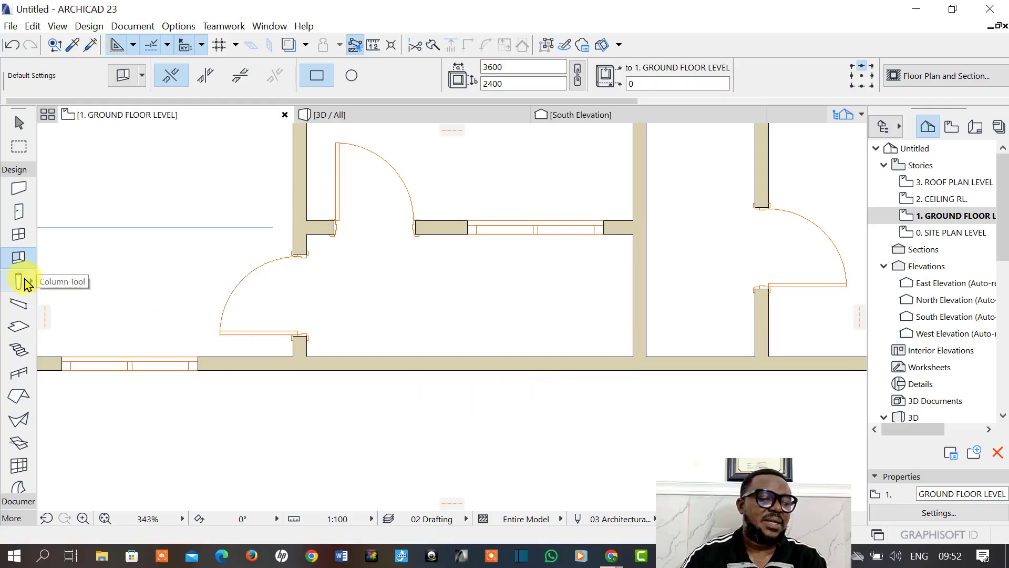
Examine the default wall's geometry and positioning settings for an opening option, leaving them as they are.
{"action": "left_click", "coordinate": [20, 188]}
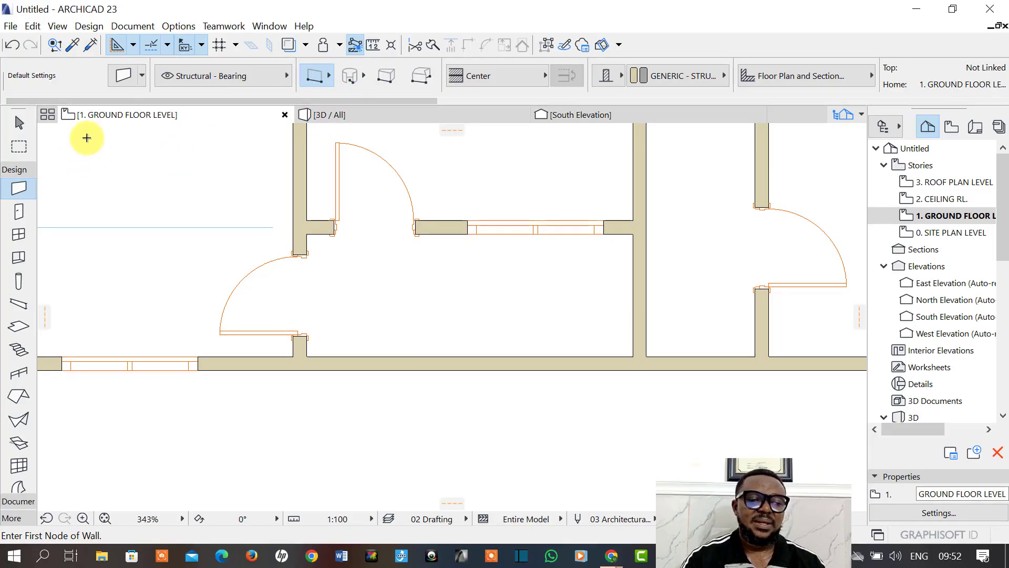
{"action": "left_click", "coordinate": [130, 75]}
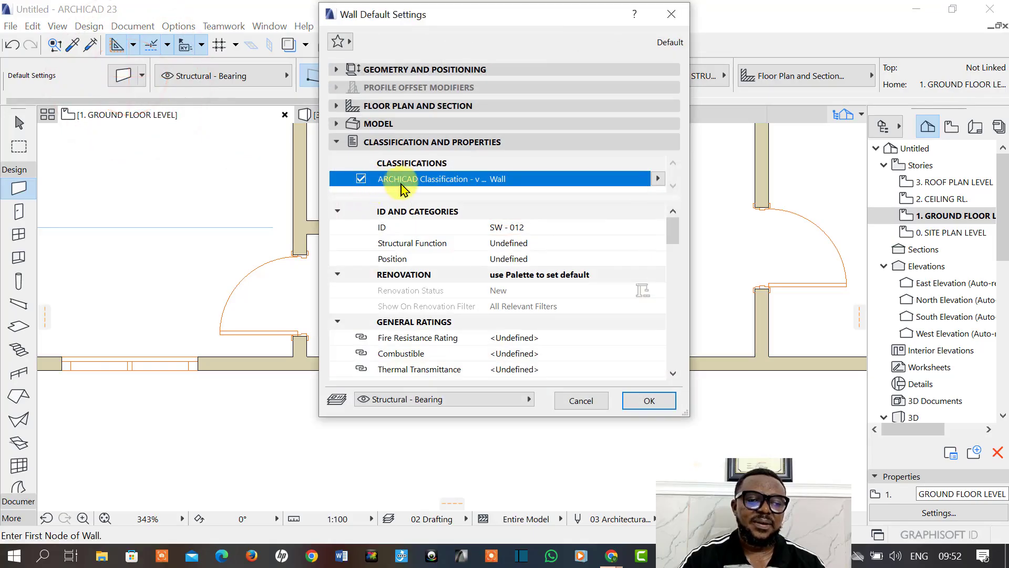
{"action": "left_click", "coordinate": [417, 70]}
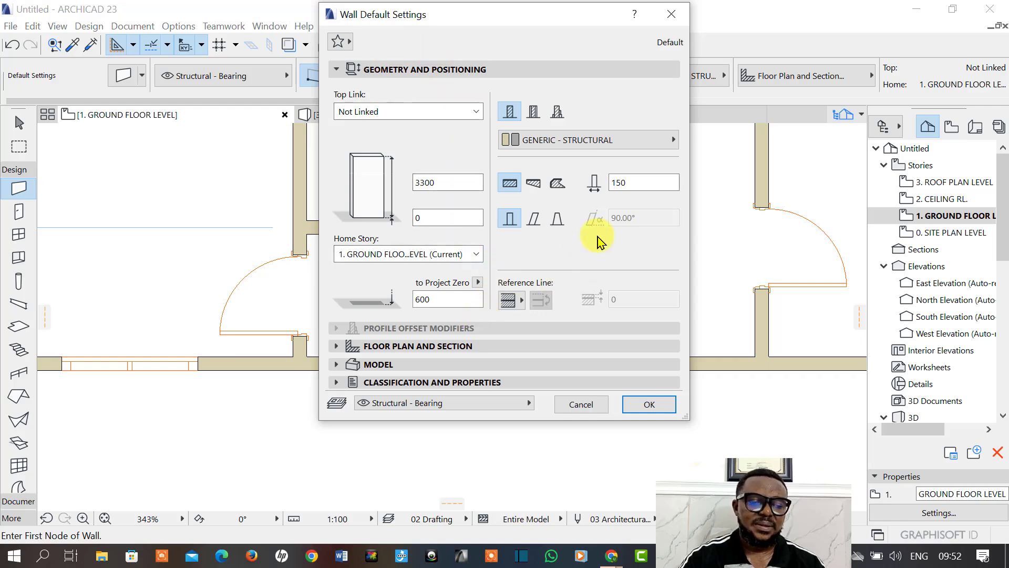
{"action": "left_click", "coordinate": [677, 19]}
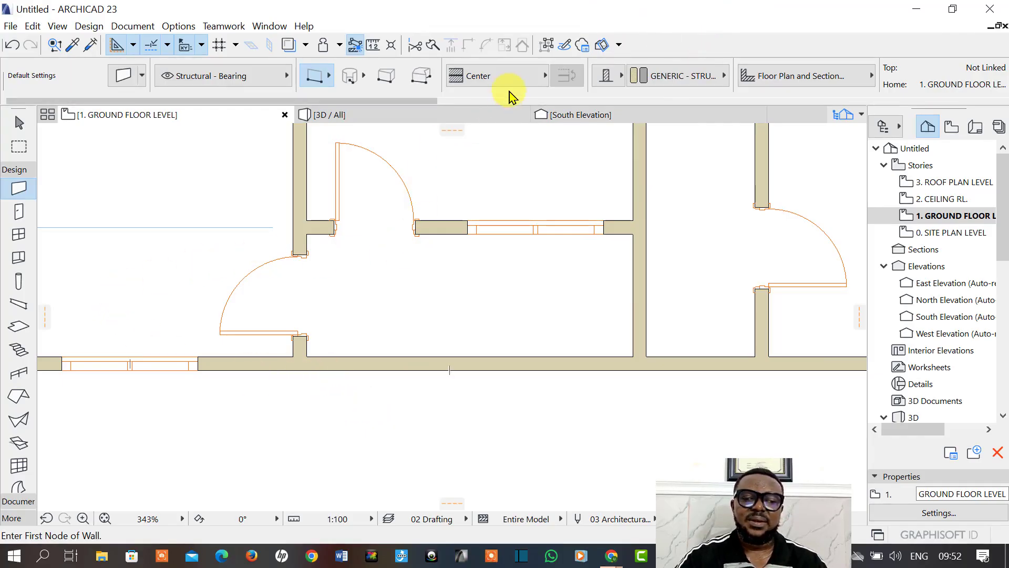
{"action": "scroll", "coordinate": [286, 79], "scroll_direction": "down", "scroll_amount": 3}
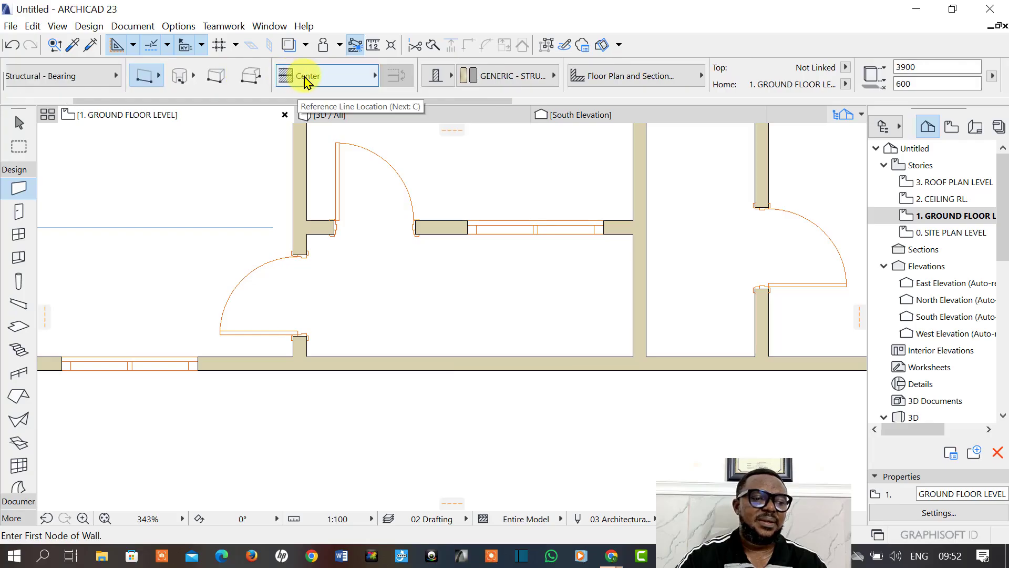
{"action": "scroll", "coordinate": [304, 79], "scroll_direction": "up", "scroll_amount": 3}
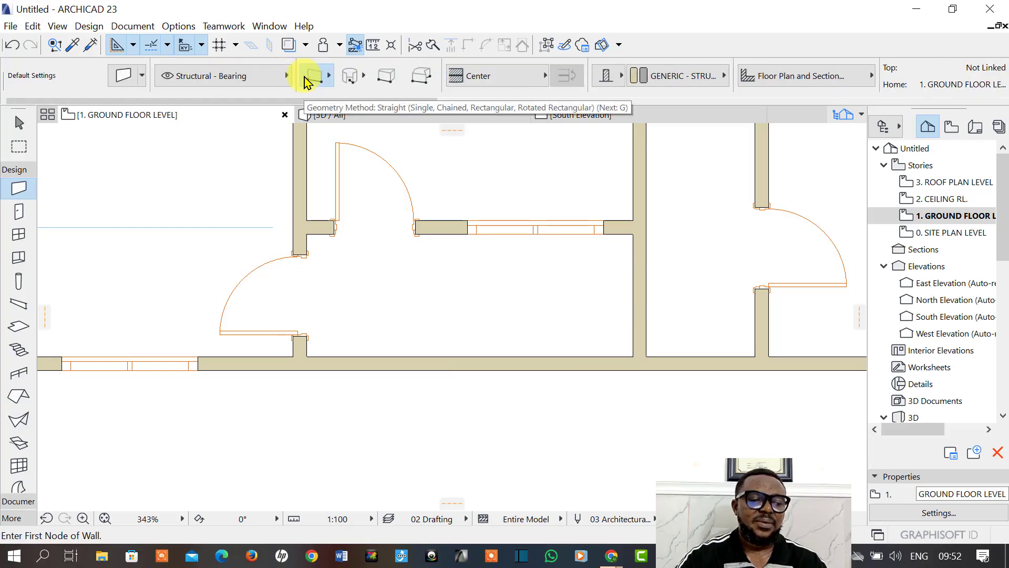
{"action": "left_click", "coordinate": [123, 75]}
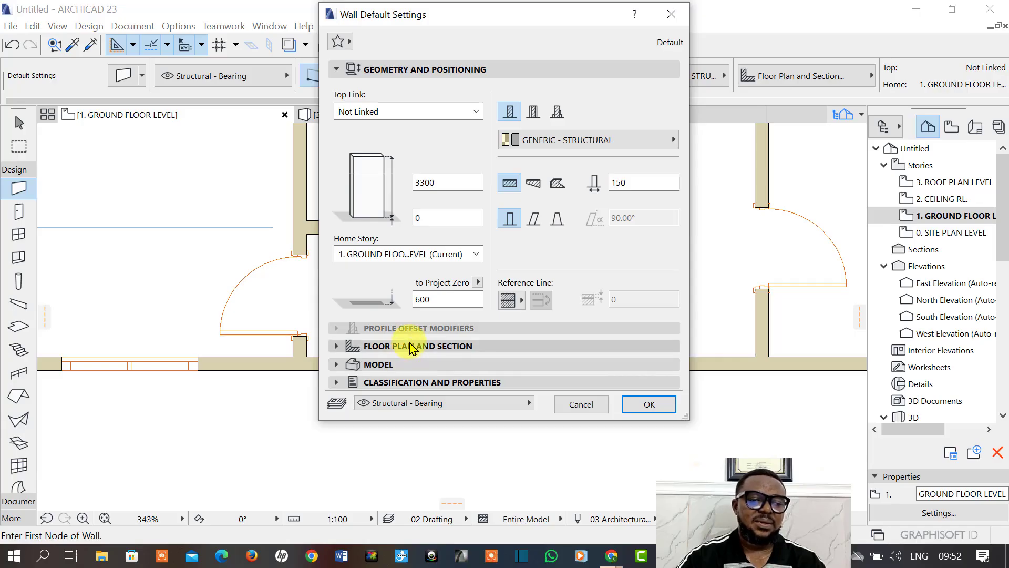
{"action": "left_click", "coordinate": [671, 14]}
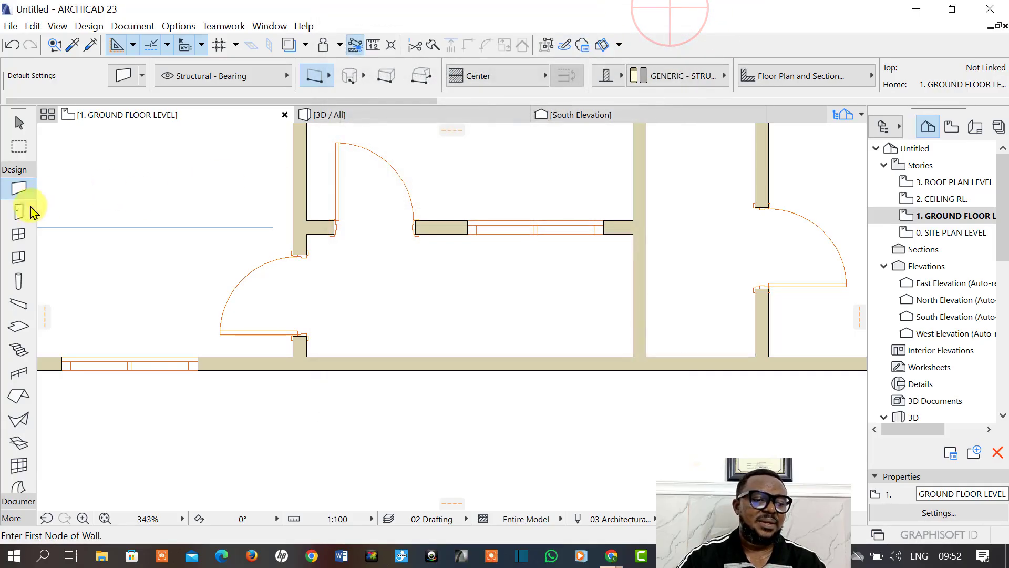
Choose Rectangular Door Opening 23 from the Empty Door Openings 23 library folder as the default door type.
{"action": "left_click", "coordinate": [19, 211]}
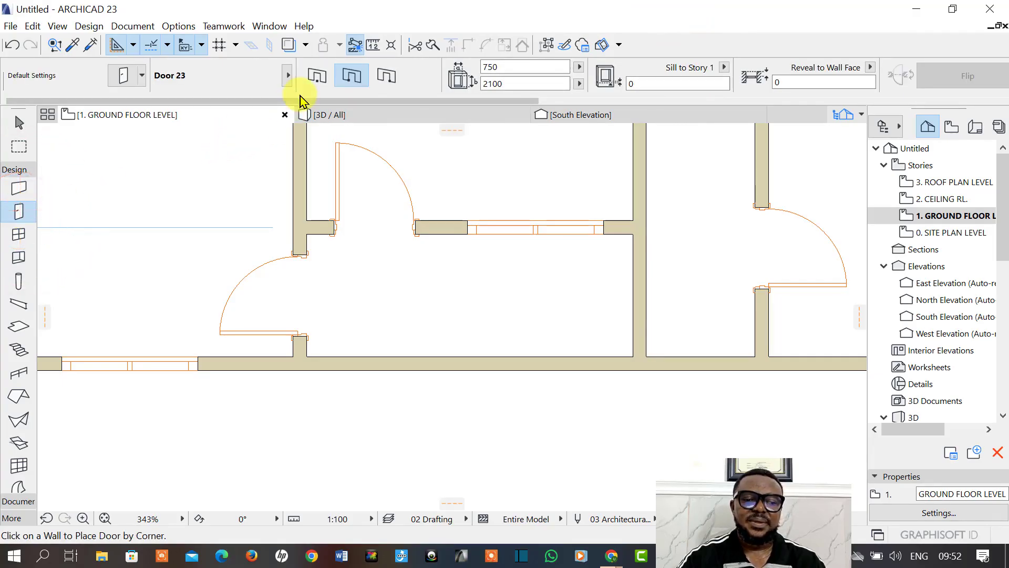
{"action": "left_click", "coordinate": [19, 211]}
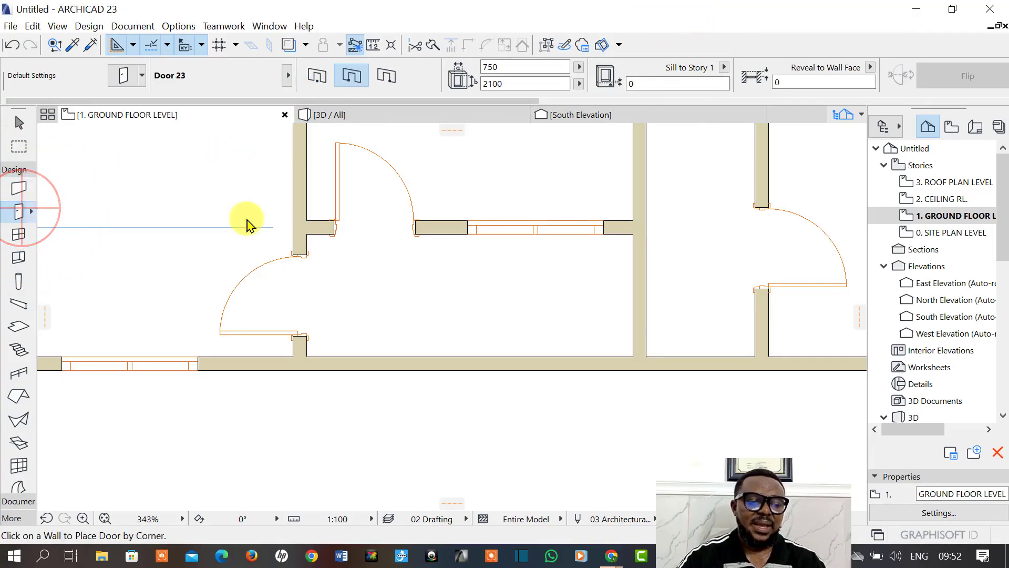
{"action": "key", "text": "ctrl+t"}
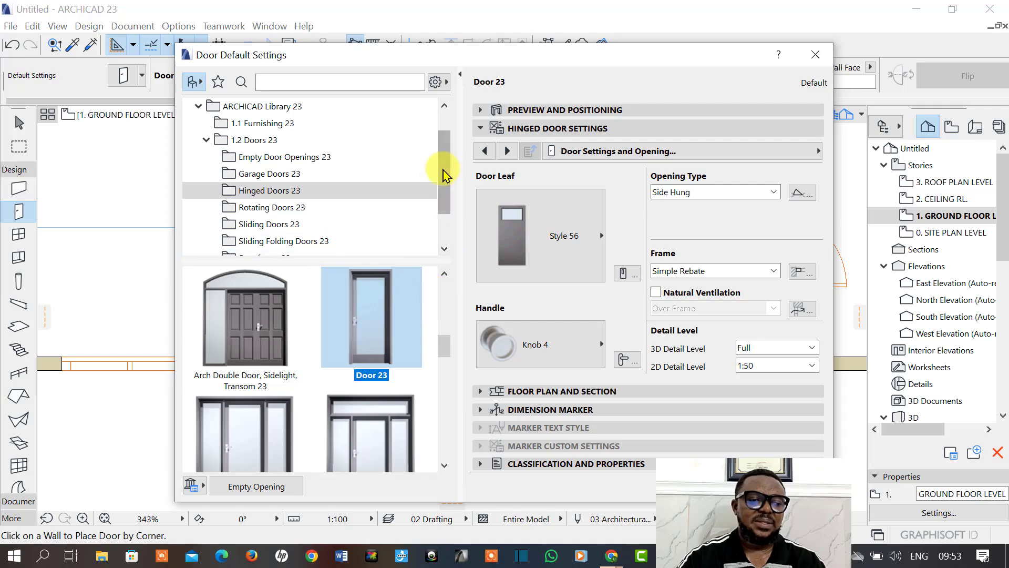
{"action": "left_click", "coordinate": [444, 163]}
{"action": "scroll", "coordinate": [315, 248], "scroll_direction": "down", "scroll_amount": 1}
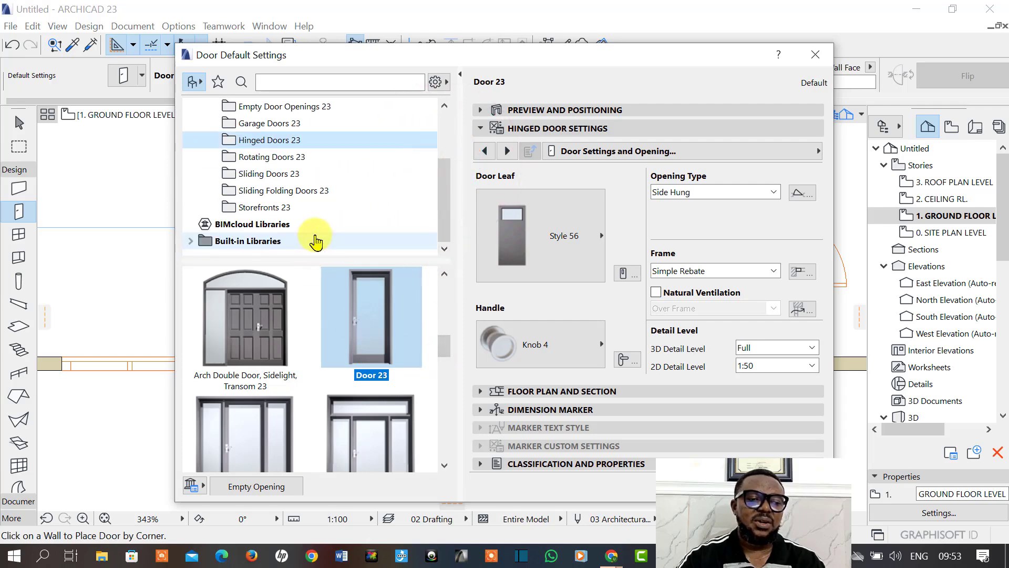
{"action": "scroll", "coordinate": [321, 215], "scroll_direction": "up", "scroll_amount": 2}
{"action": "scroll", "coordinate": [321, 214], "scroll_direction": "down", "scroll_amount": 2}
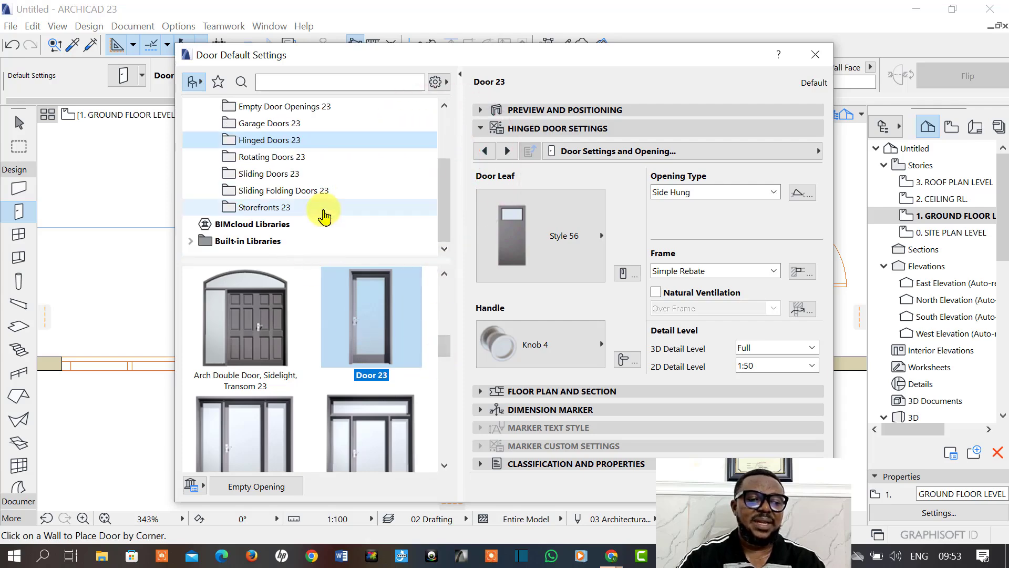
{"action": "left_click", "coordinate": [305, 107]}
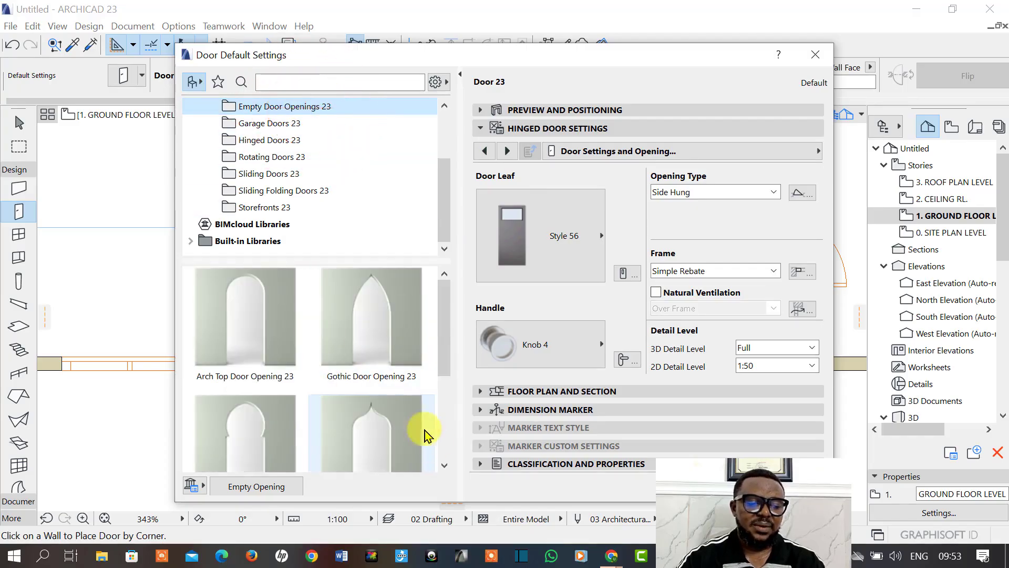
{"action": "left_click_drag", "start_coordinate": [445, 322], "coordinate": [445, 418]}
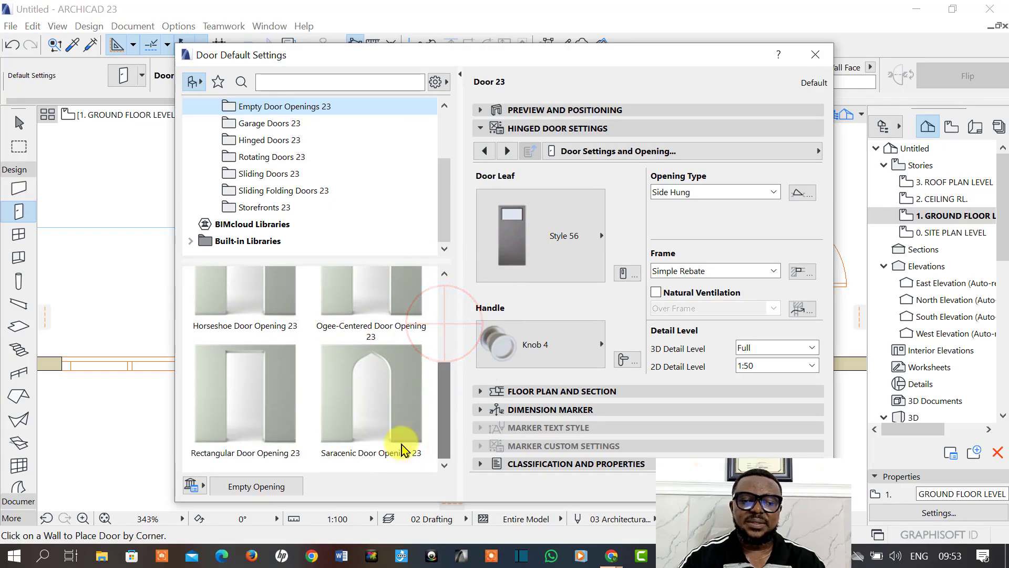
{"action": "left_click", "coordinate": [244, 414]}
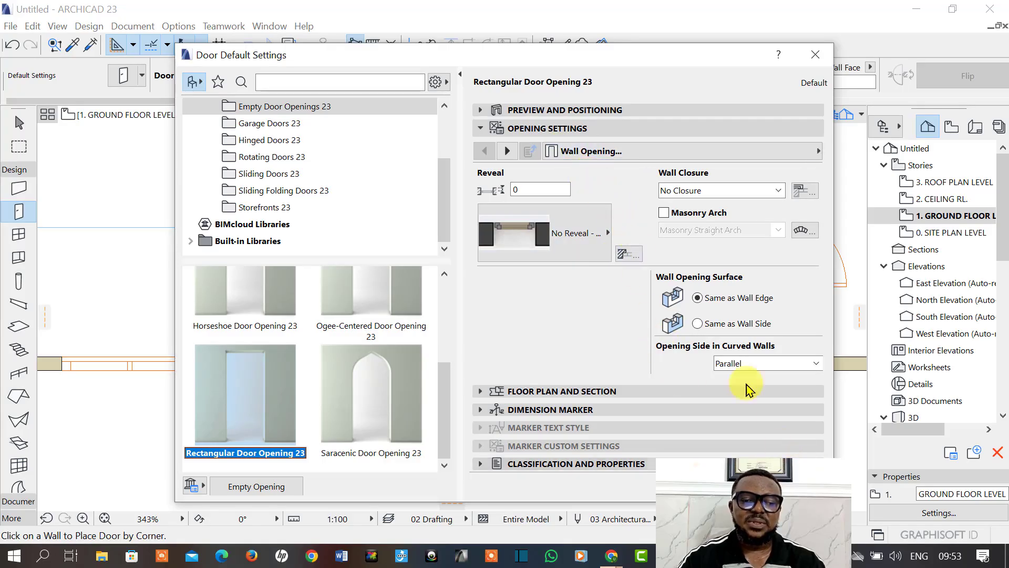
Set the rectangular door opening to 3600 wide and 2400 high with its sill at 0.
{"action": "left_click", "coordinate": [576, 110]}
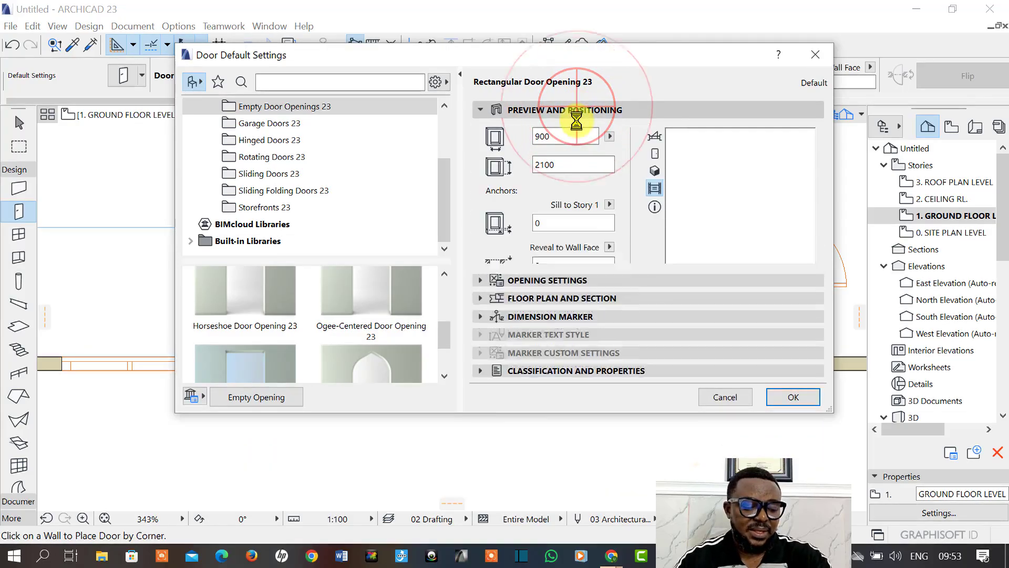
{"action": "double_click", "coordinate": [562, 132]}
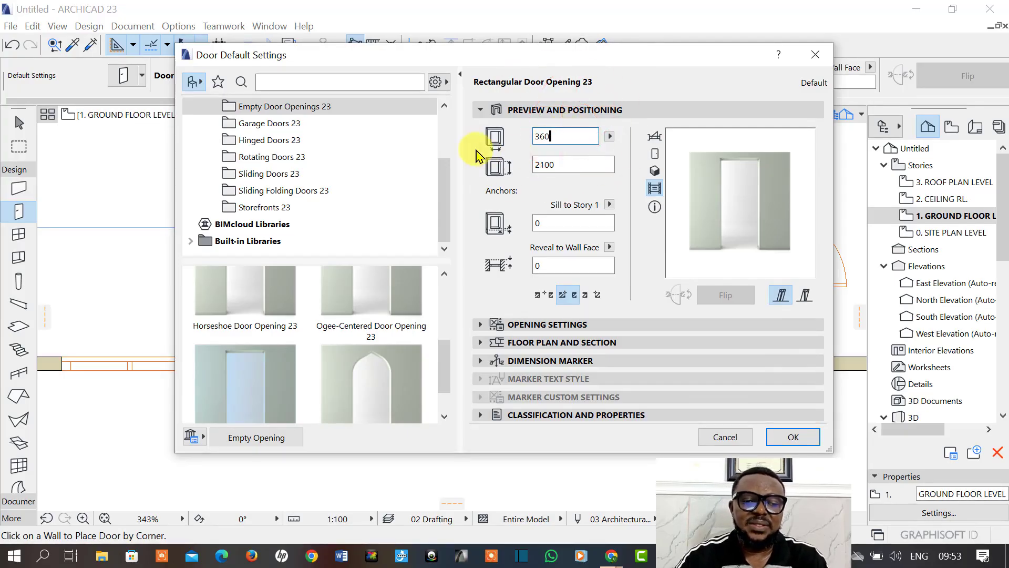
{"action": "double_click", "coordinate": [572, 165]}
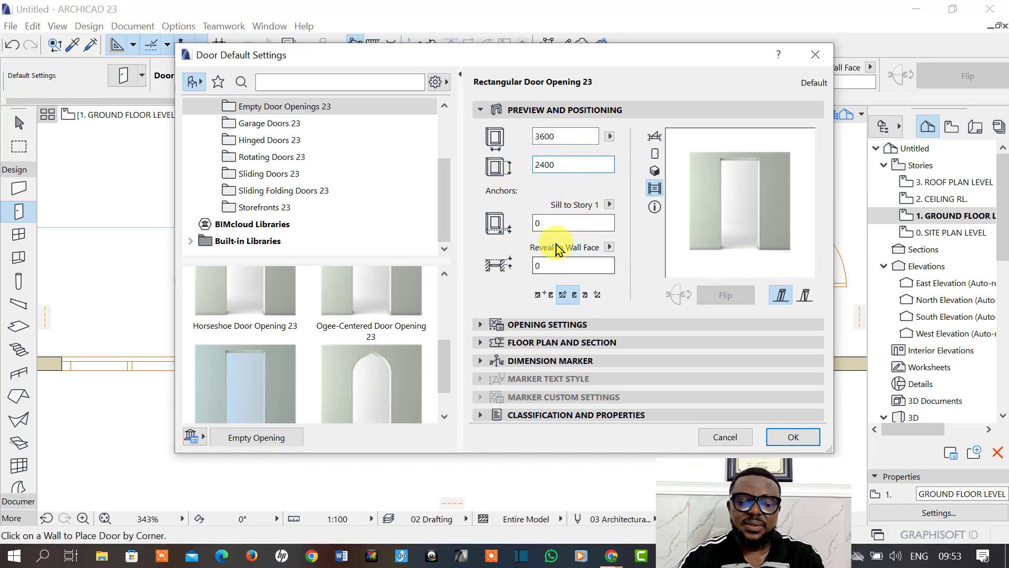
{"action": "left_click", "coordinate": [549, 221]}
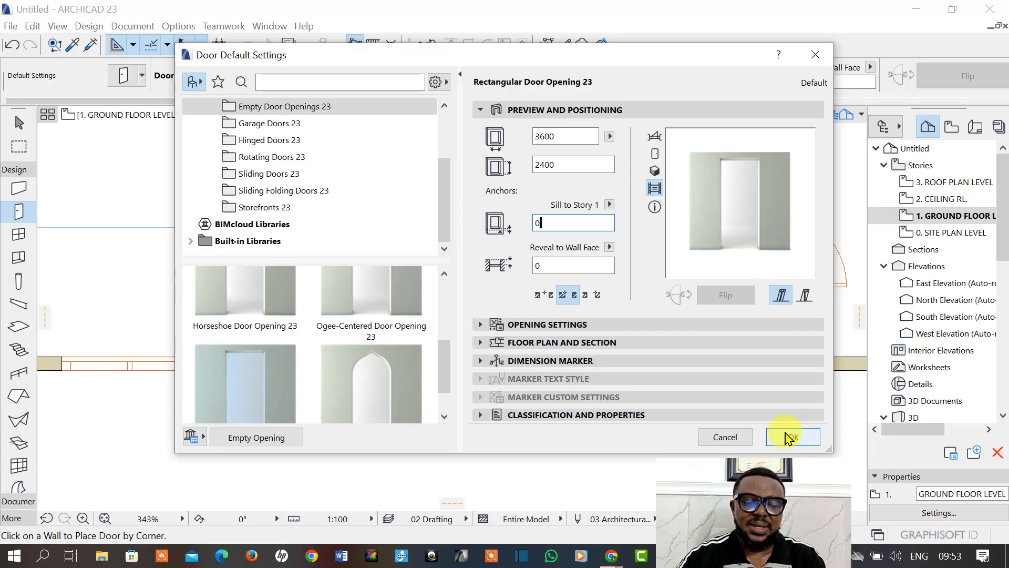
Review the opening's reveal, wall closure, masonry arch, casing and model attribute settings.
{"action": "left_click", "coordinate": [551, 326]}
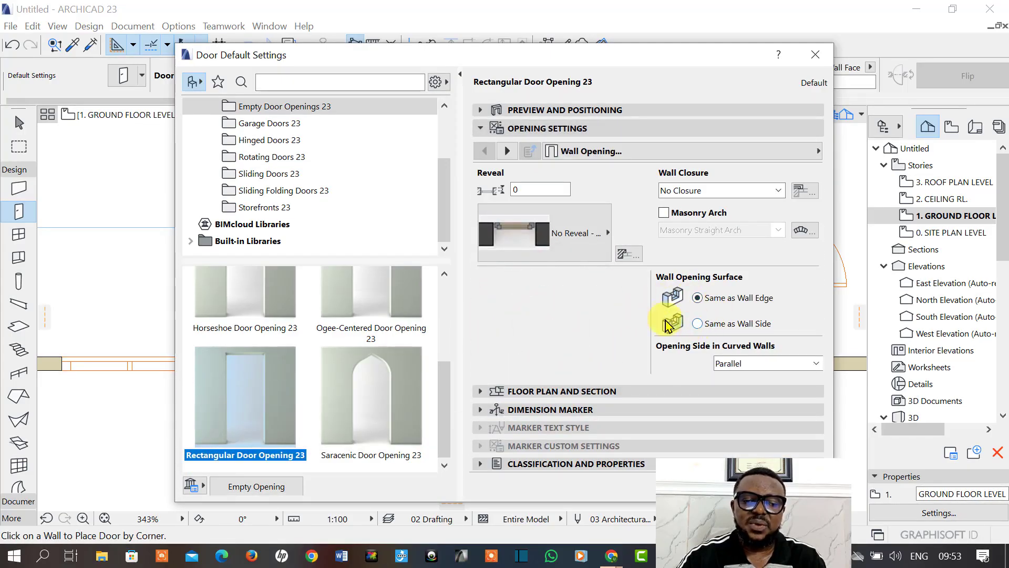
{"action": "left_click", "coordinate": [814, 152]}
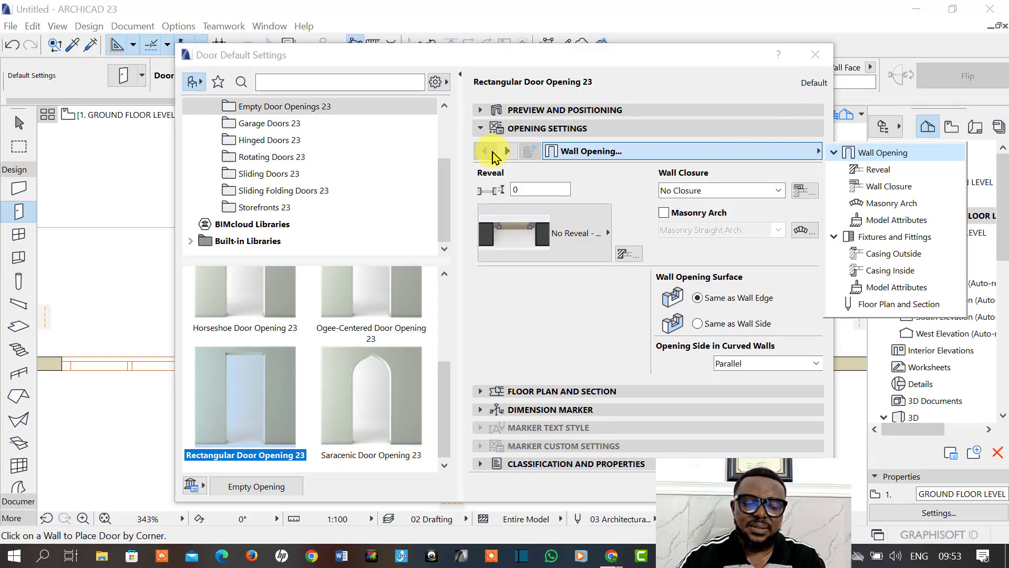
{"action": "left_click", "coordinate": [508, 152]}
{"action": "left_click", "coordinate": [508, 152]}
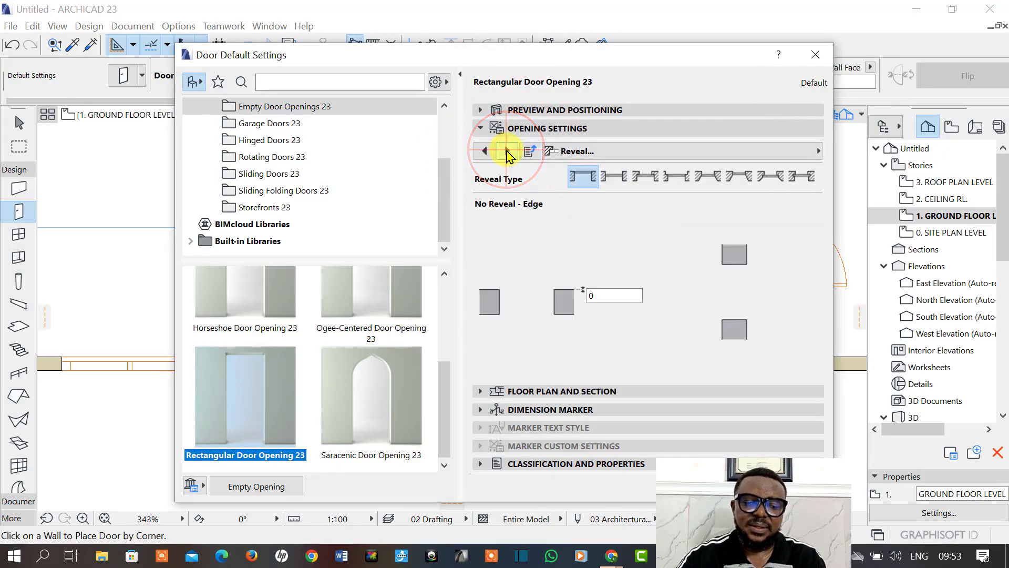
{"action": "left_click", "coordinate": [508, 152]}
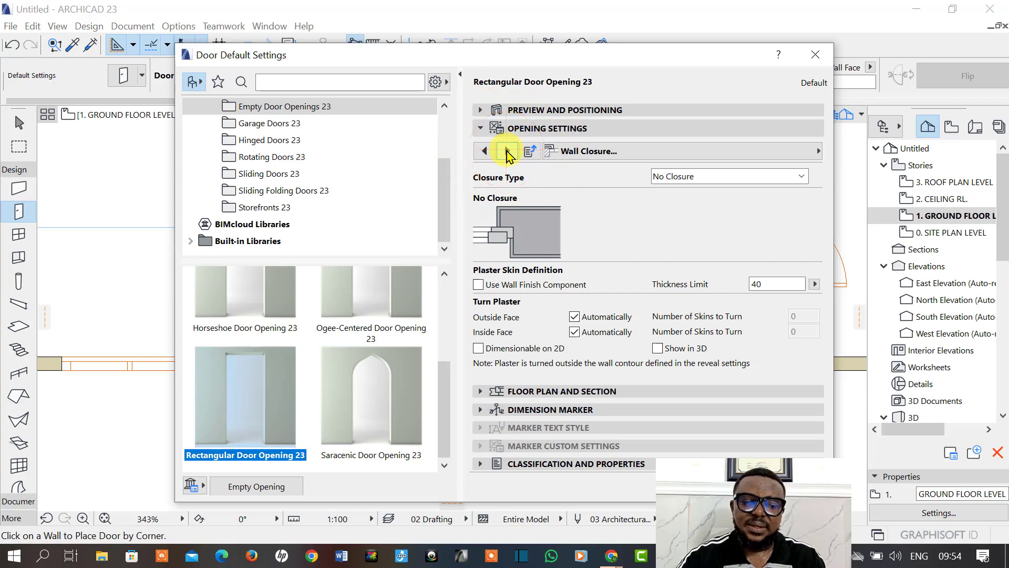
{"action": "left_click", "coordinate": [508, 153]}
{"action": "left_click", "coordinate": [508, 152]}
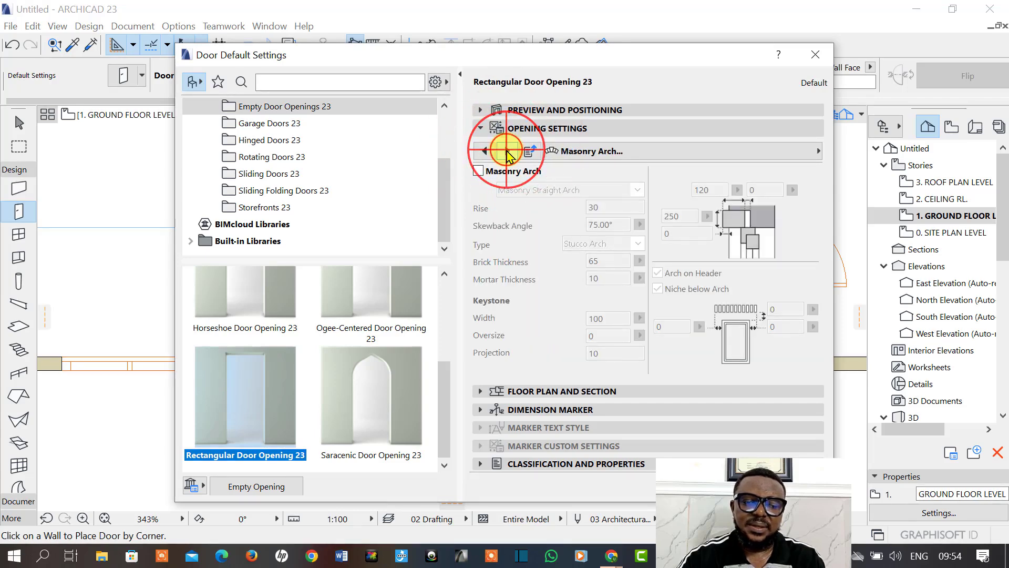
{"action": "left_click", "coordinate": [508, 153]}
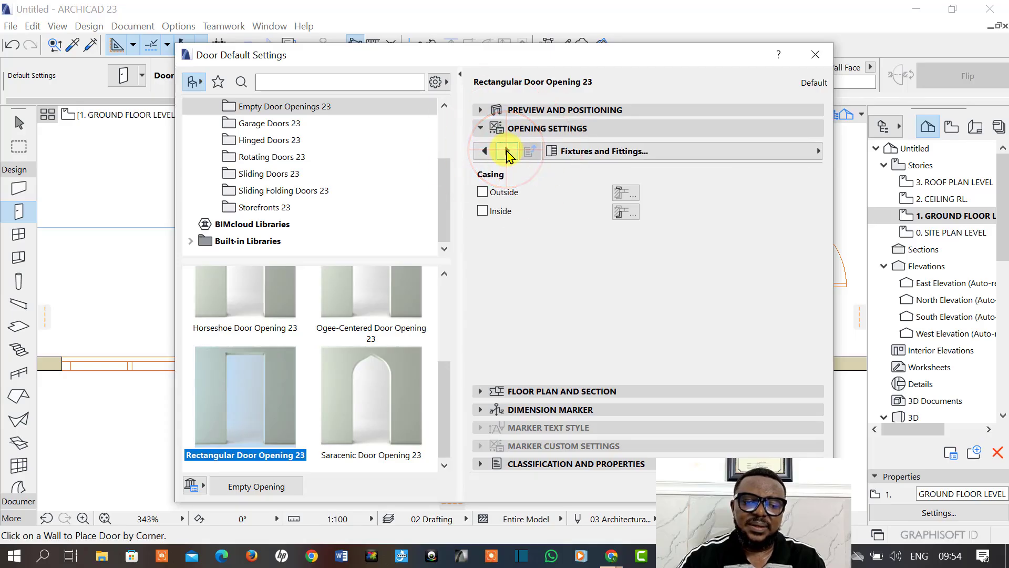
{"action": "left_click", "coordinate": [508, 153]}
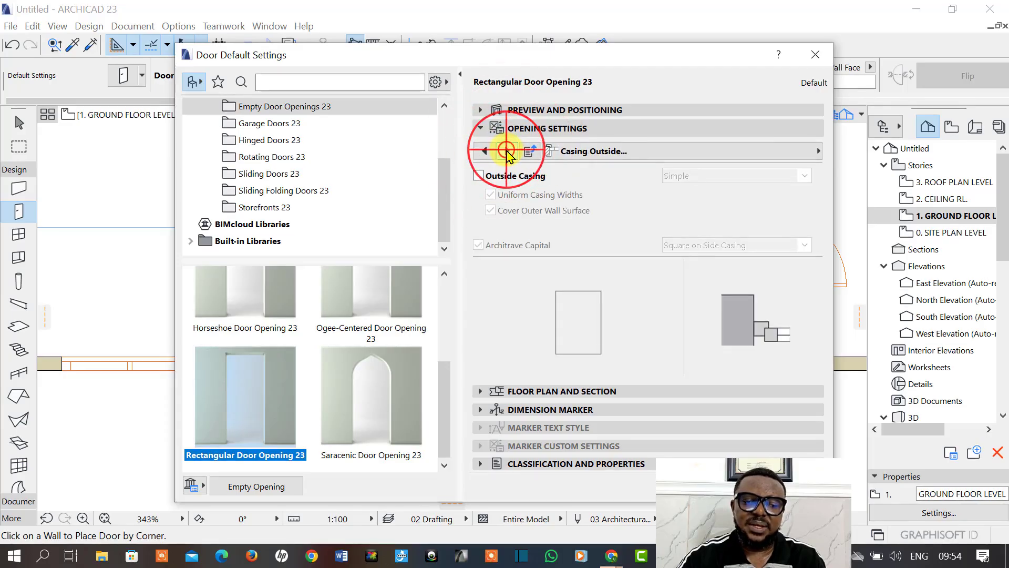
{"action": "left_click", "coordinate": [507, 152]}
{"action": "left_click", "coordinate": [507, 151]}
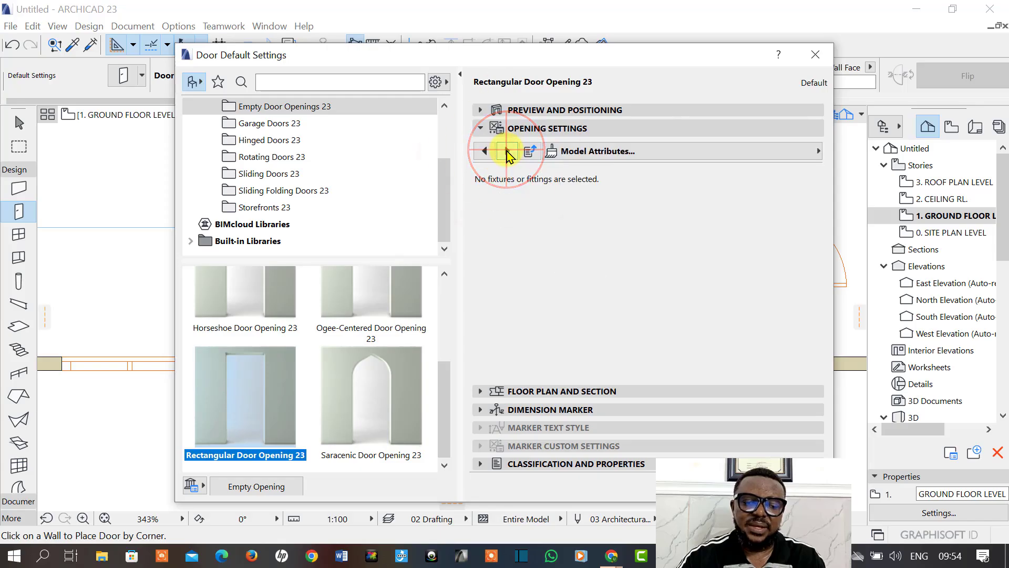
Set the opening's wall contour lines to Both Sides for floor plan and section, keeping the contour shown on sides 1 and 2.
{"action": "left_click", "coordinate": [508, 152]}
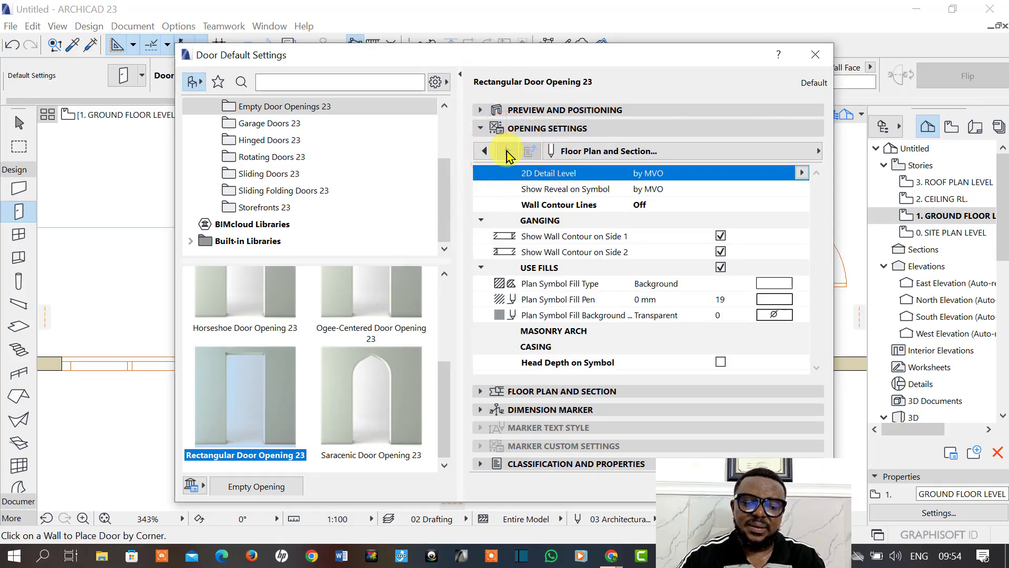
{"action": "left_click", "coordinate": [508, 152]}
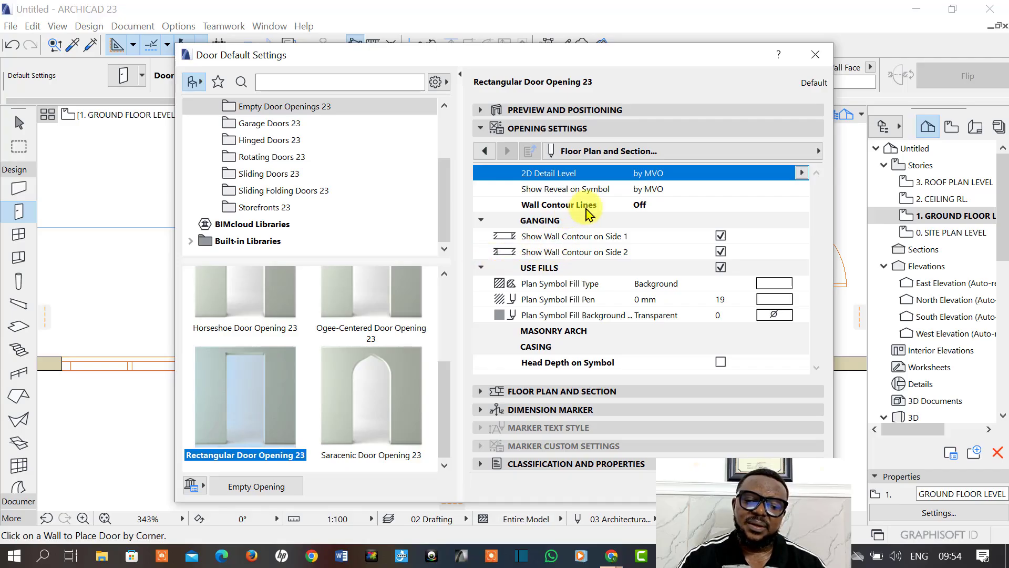
{"action": "left_click", "coordinate": [638, 204]}
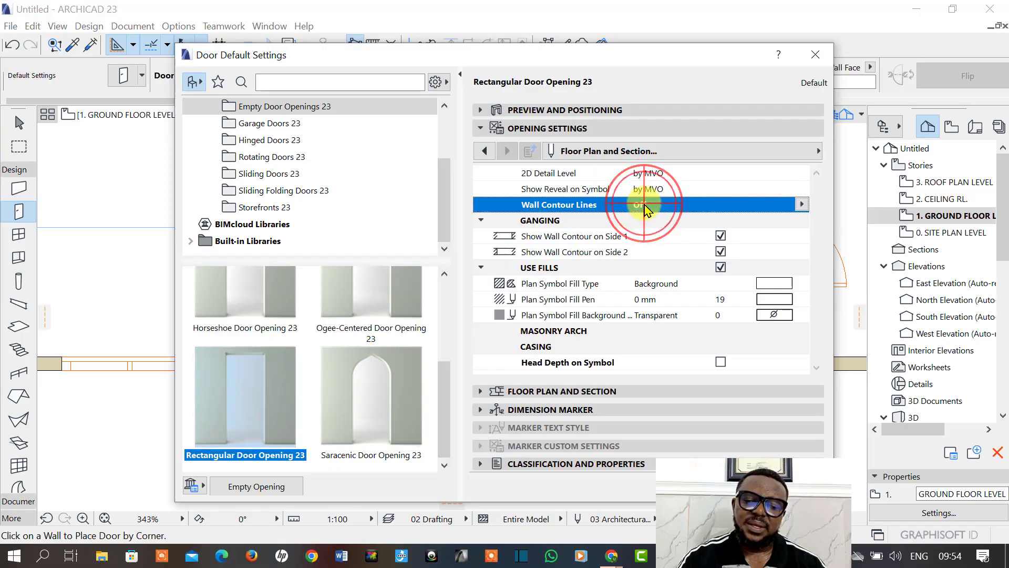
{"action": "left_click", "coordinate": [800, 205]}
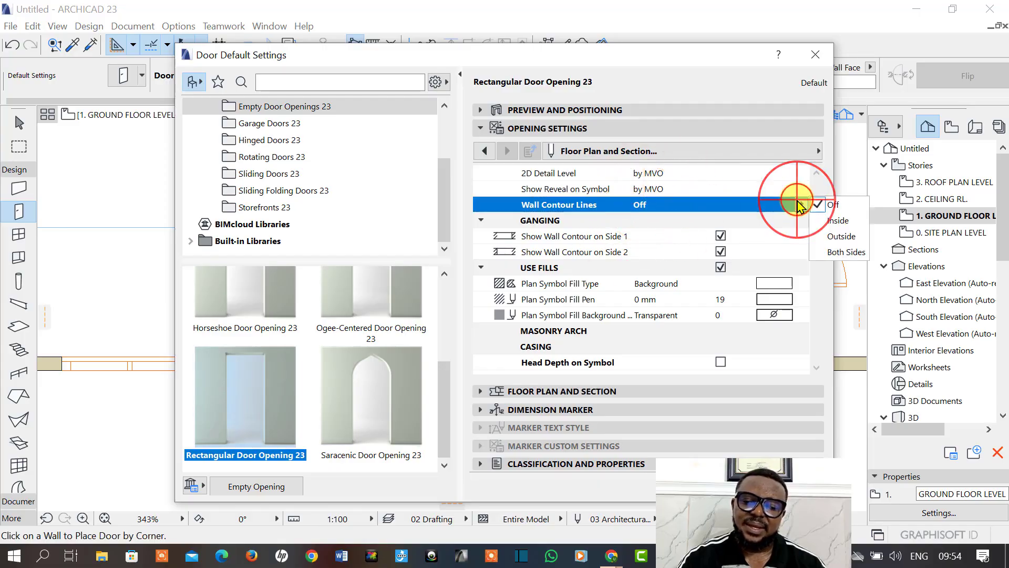
{"action": "left_click", "coordinate": [852, 253]}
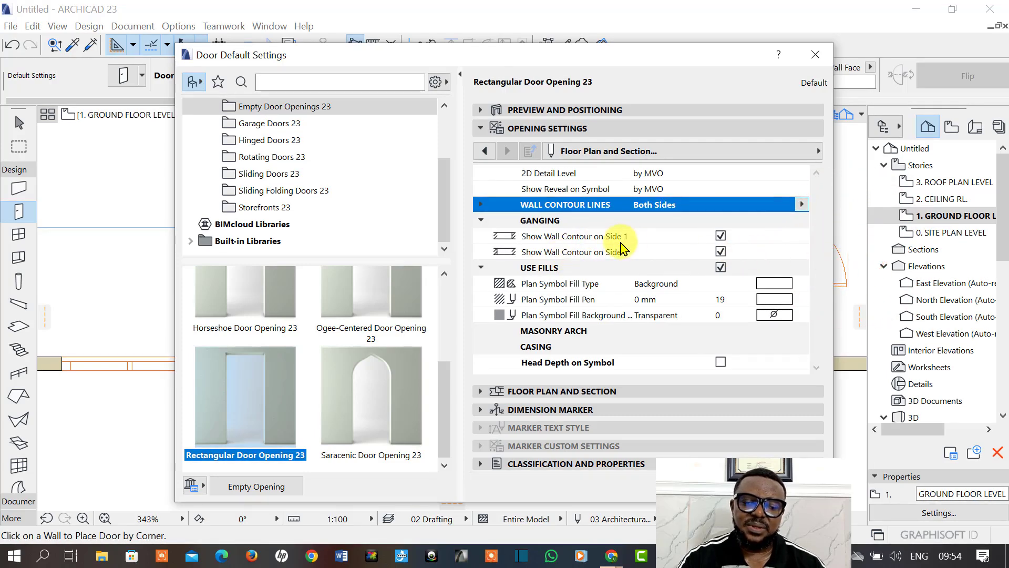
{"action": "left_click", "coordinate": [722, 237]}
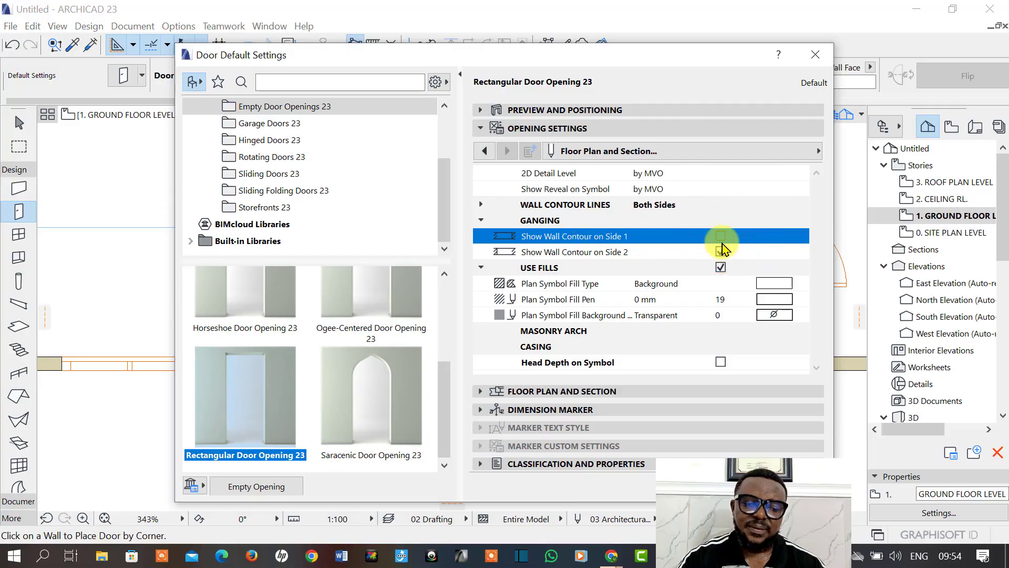
{"action": "left_click", "coordinate": [720, 237]}
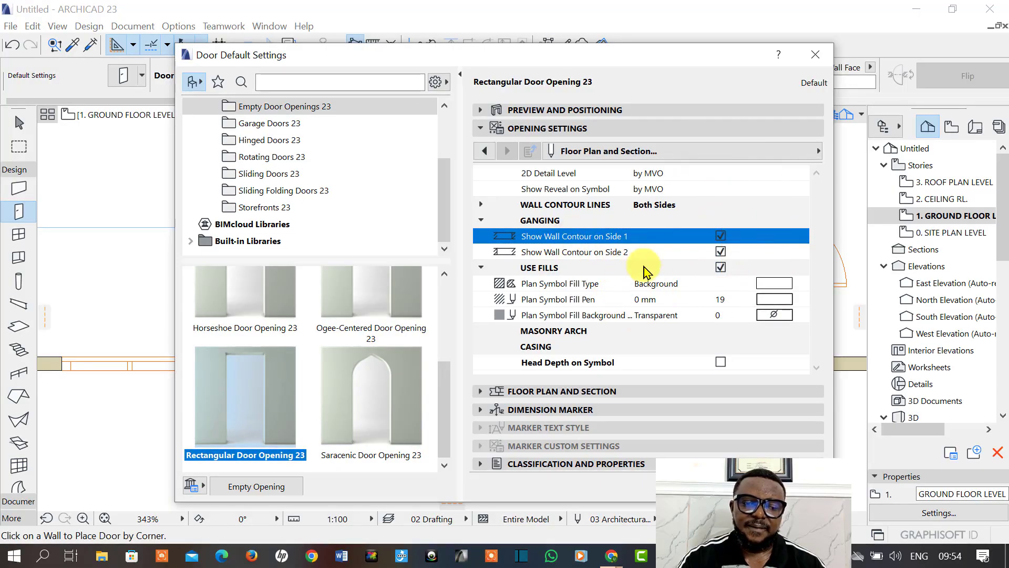
{"action": "left_click", "coordinate": [536, 252]}
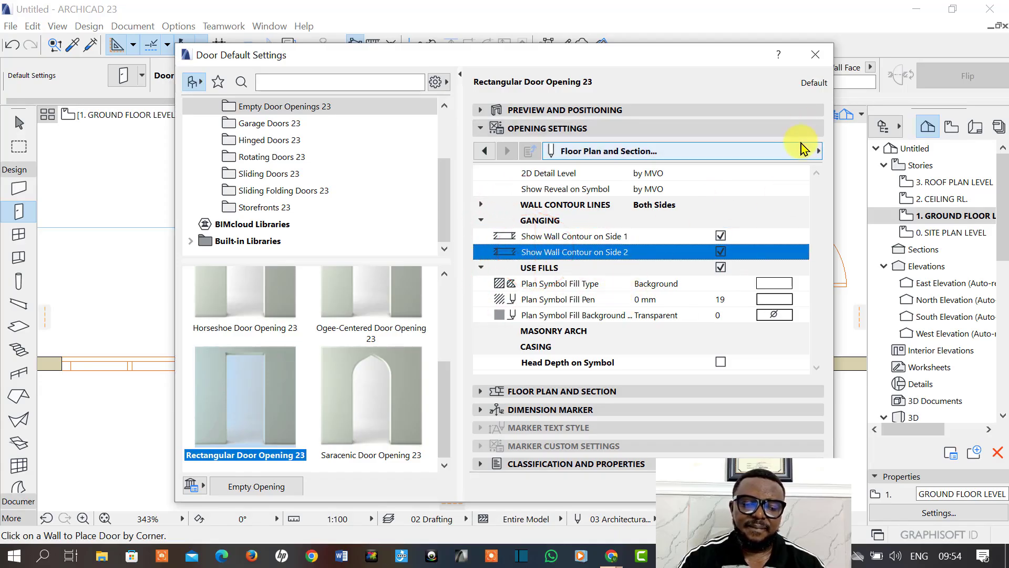
{"action": "left_click", "coordinate": [817, 153]}
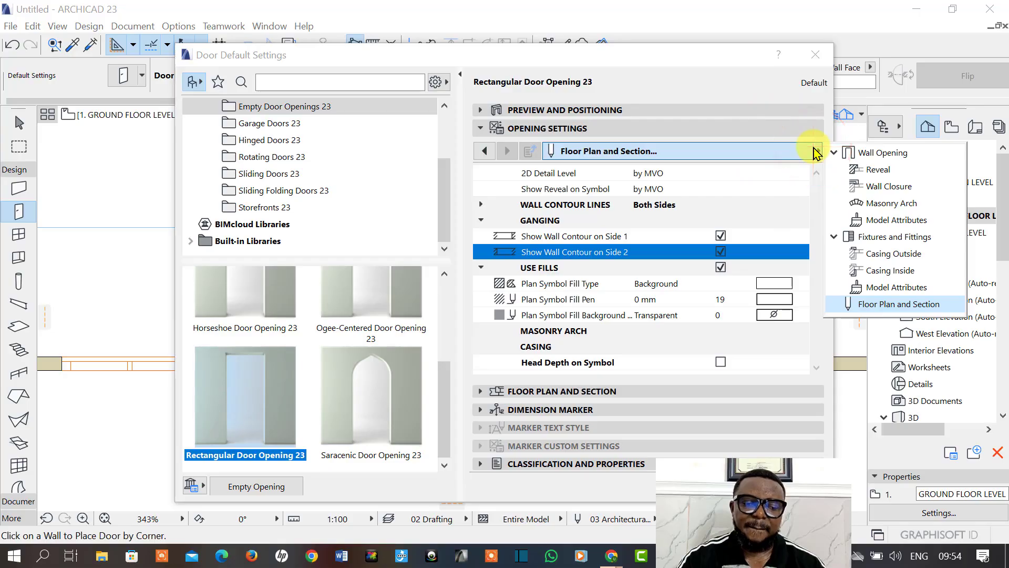
{"action": "left_click", "coordinate": [814, 152]}
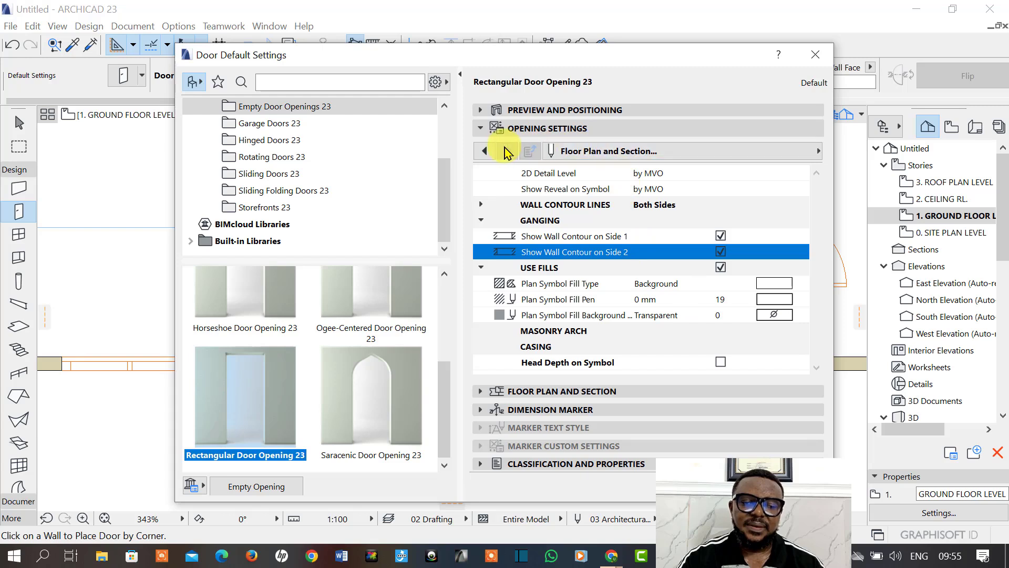
Review the casing, wall closure and wall opening settings once more and accept the default door settings.
{"action": "left_click", "coordinate": [484, 152]}
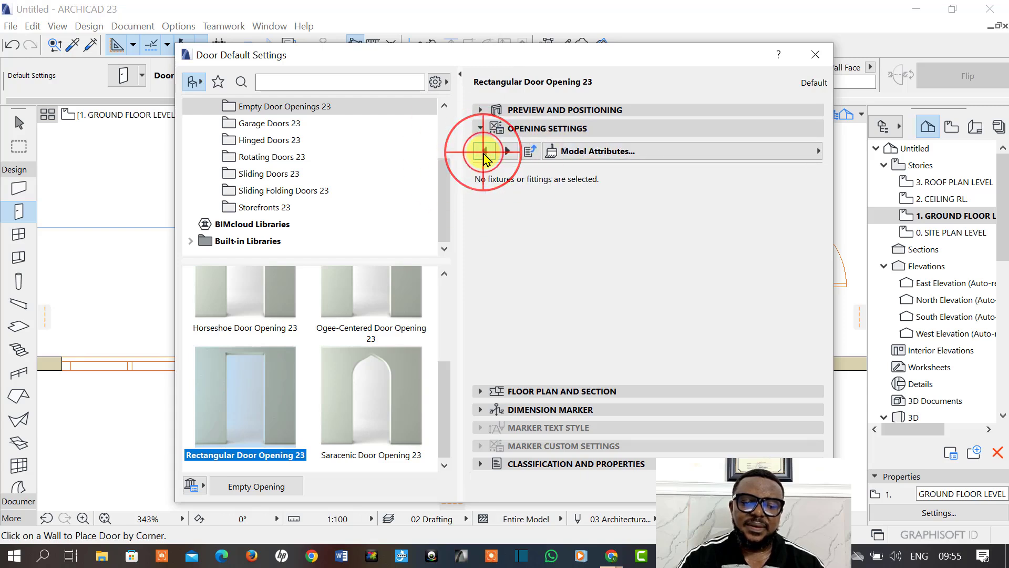
{"action": "left_click", "coordinate": [483, 151]}
{"action": "left_click", "coordinate": [484, 151]}
{"action": "left_click", "coordinate": [483, 151]}
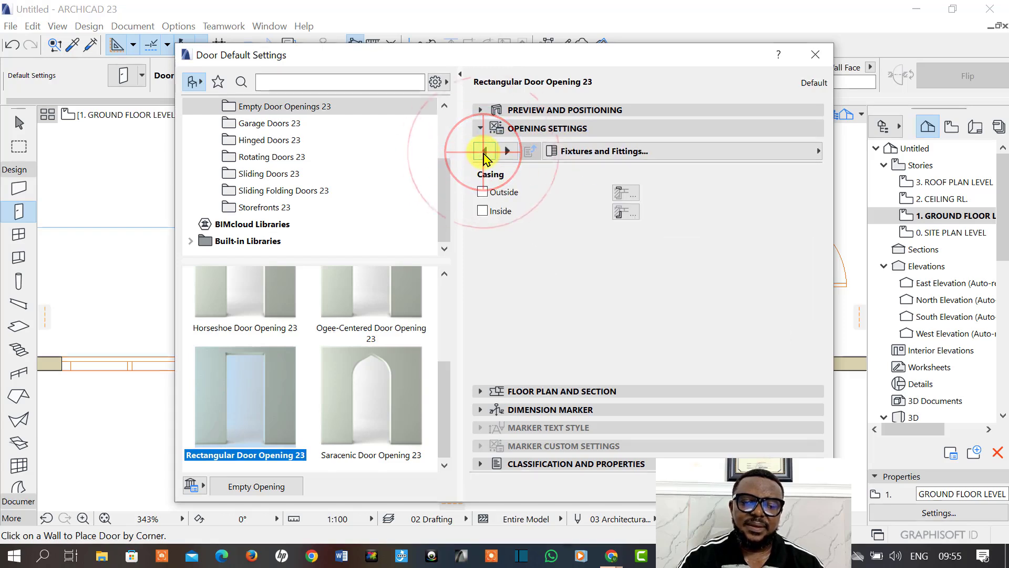
{"action": "left_click", "coordinate": [484, 152]}
{"action": "left_click", "coordinate": [484, 151]}
{"action": "left_click", "coordinate": [484, 151]}
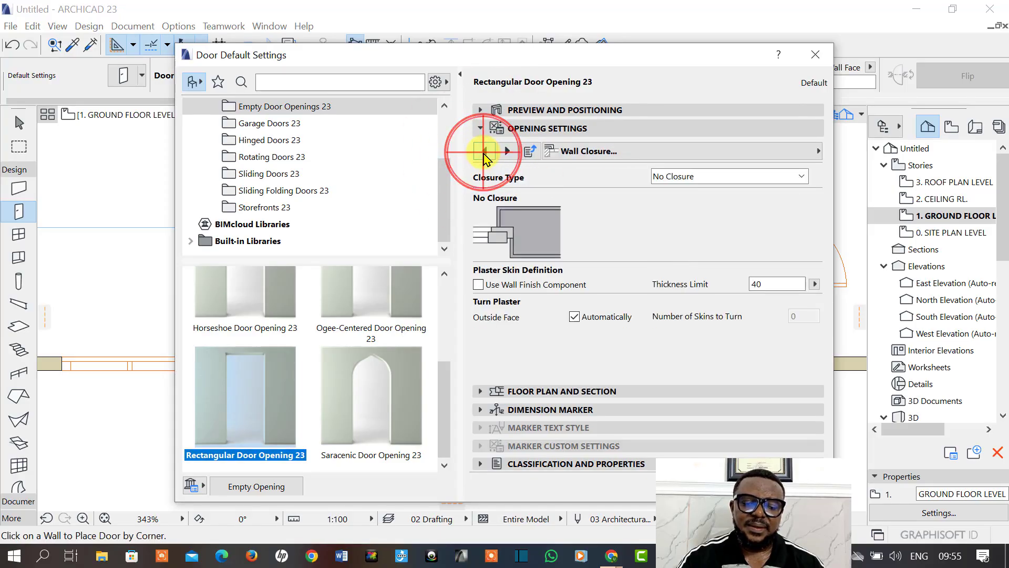
{"action": "left_click", "coordinate": [483, 151]}
{"action": "left_click", "coordinate": [484, 151]}
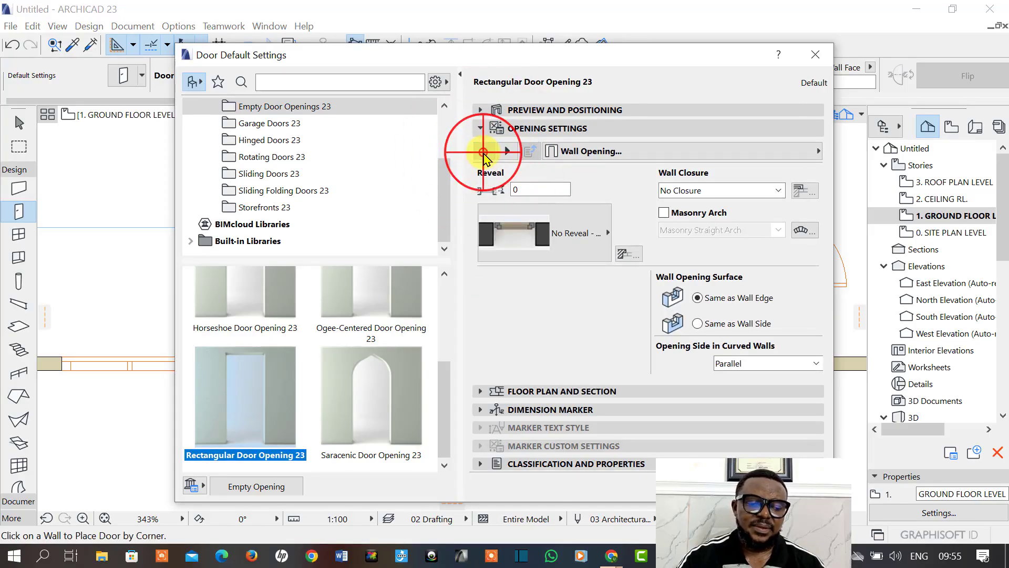
{"action": "left_click", "coordinate": [783, 484]}
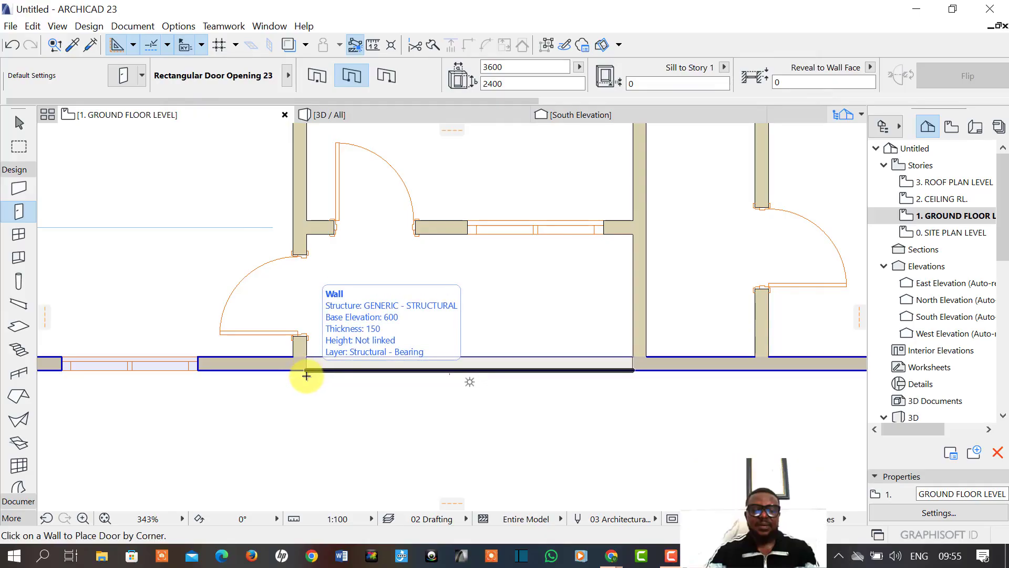
Place the rectangular opening in the lobby's front wall and shift it so its end corner meets the far side wall's inner face.
{"action": "left_click", "coordinate": [306, 375]}
{"action": "left_click", "coordinate": [439, 446]}
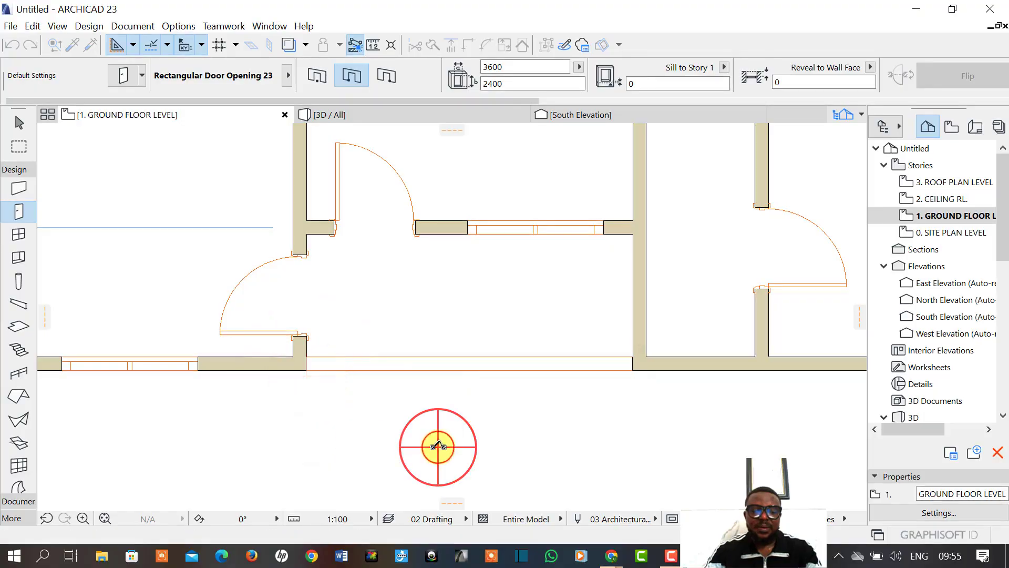
{"action": "scroll", "coordinate": [634, 363], "scroll_direction": "up", "scroll_amount": 4}
{"action": "left_click", "coordinate": [640, 357]}
{"action": "scroll", "coordinate": [640, 363], "scroll_direction": "up", "scroll_amount": 3}
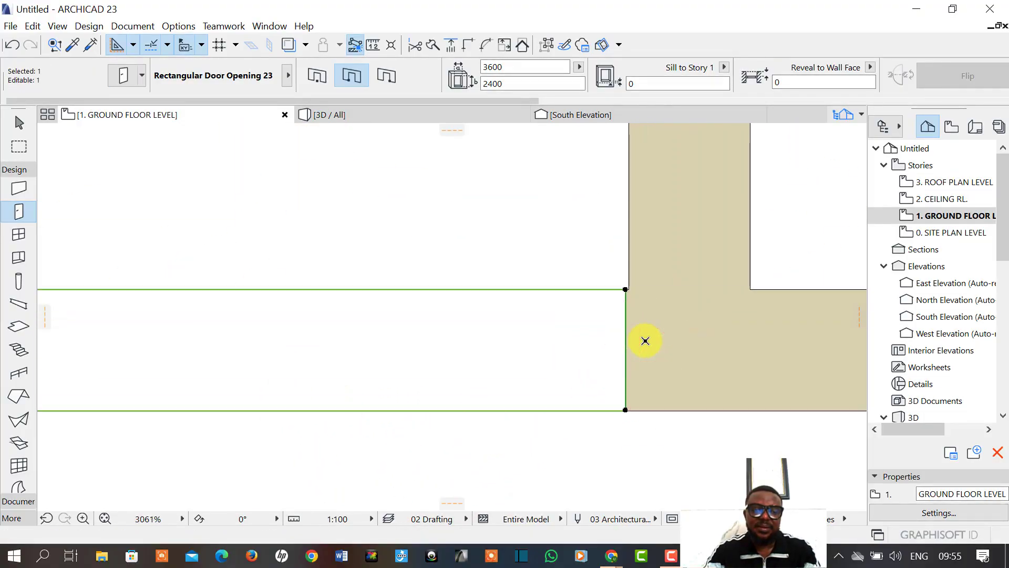
{"action": "key", "text": "ctrl+d"}
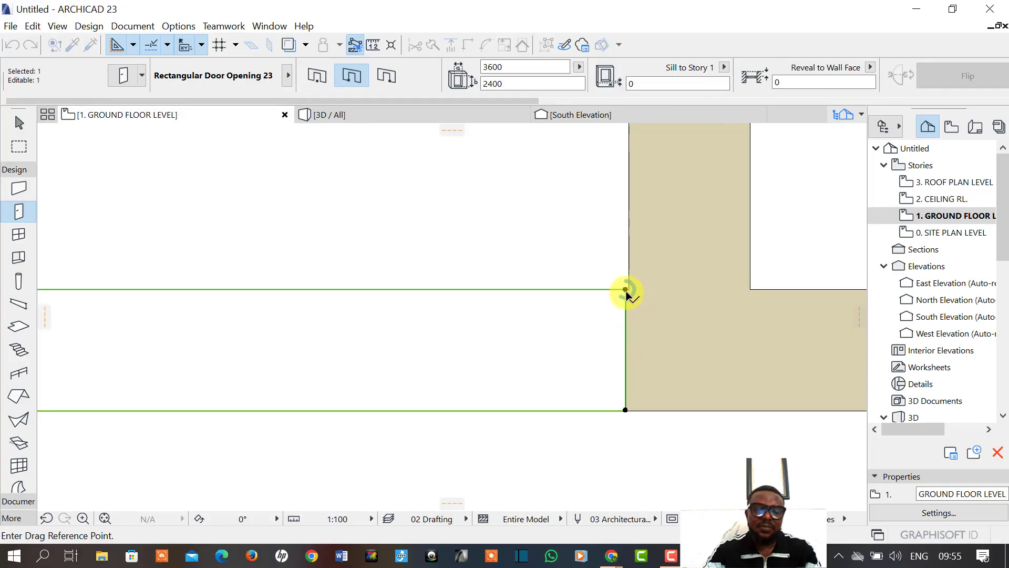
{"action": "left_click", "coordinate": [625, 290]}
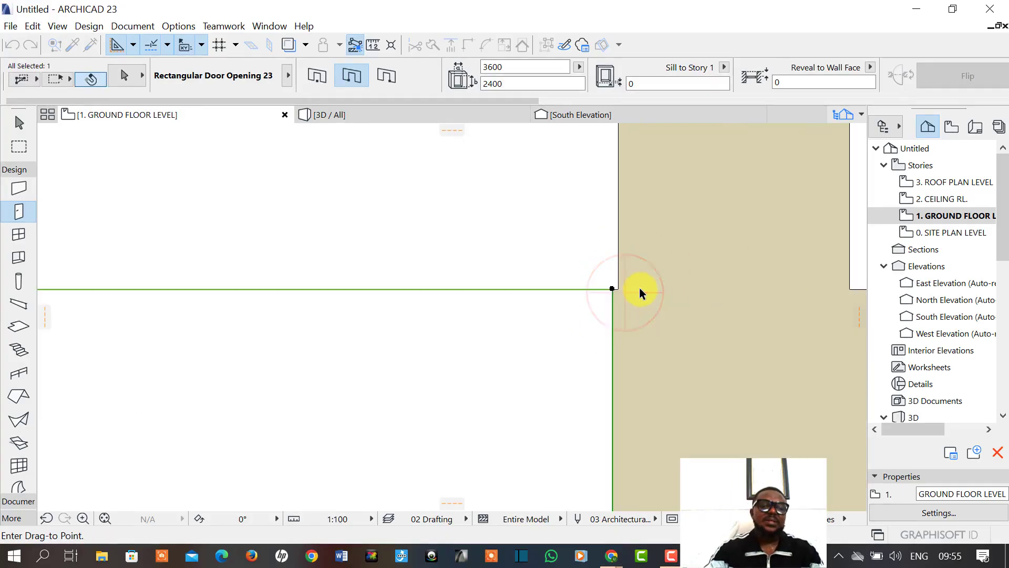
{"action": "left_click", "coordinate": [594, 290]}
{"action": "scroll", "coordinate": [620, 304], "scroll_direction": "down", "scroll_amount": 6}
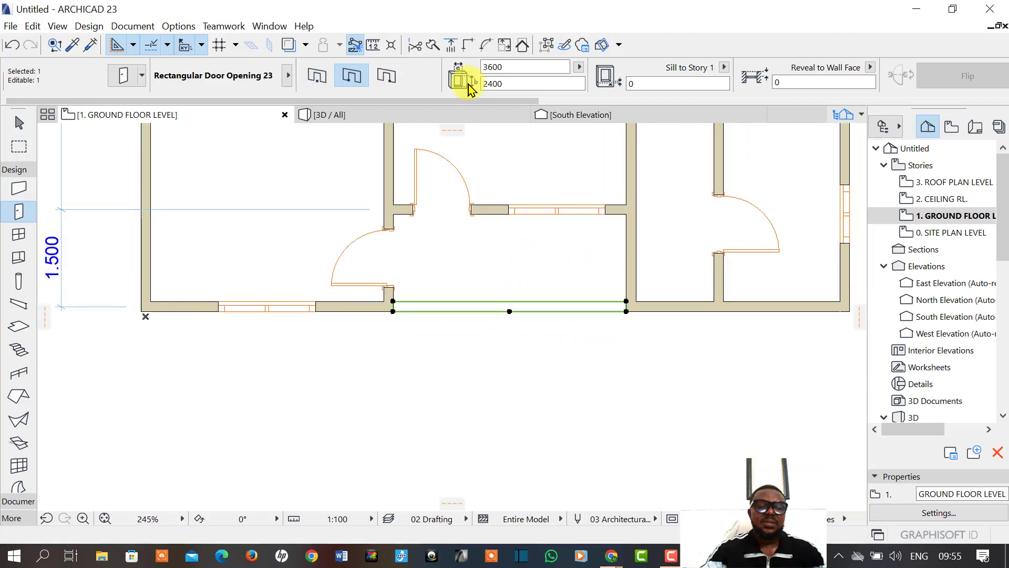
Set the lobby opening's floor plan symbol line to Dashed.
{"action": "left_click", "coordinate": [121, 79]}
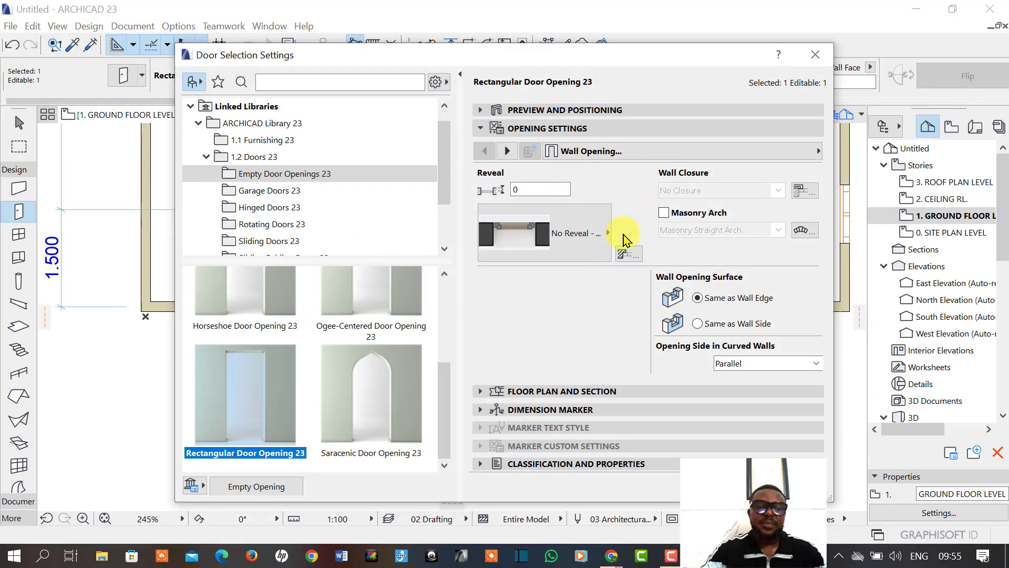
{"action": "left_click", "coordinate": [540, 129]}
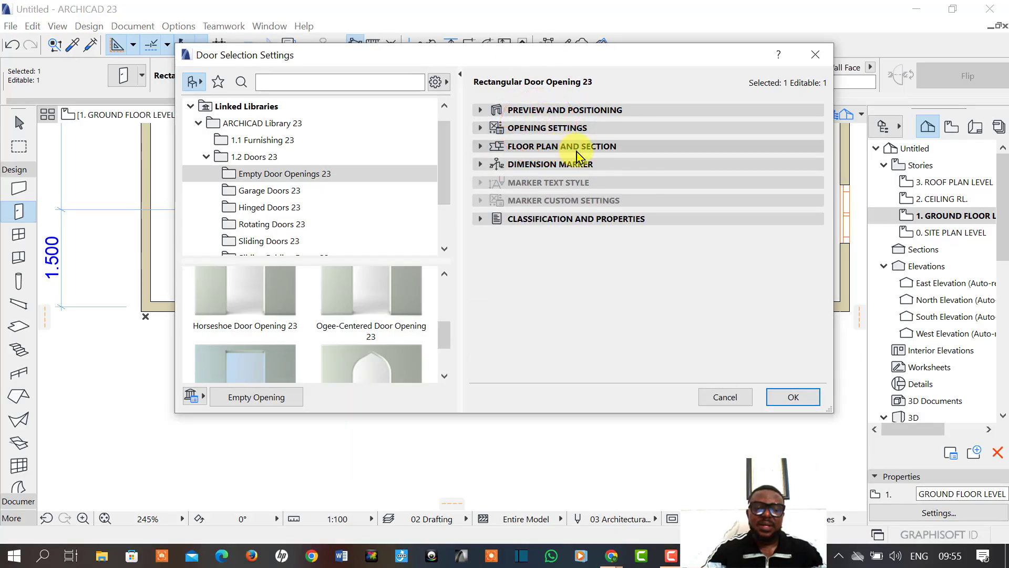
{"action": "left_click", "coordinate": [571, 149]}
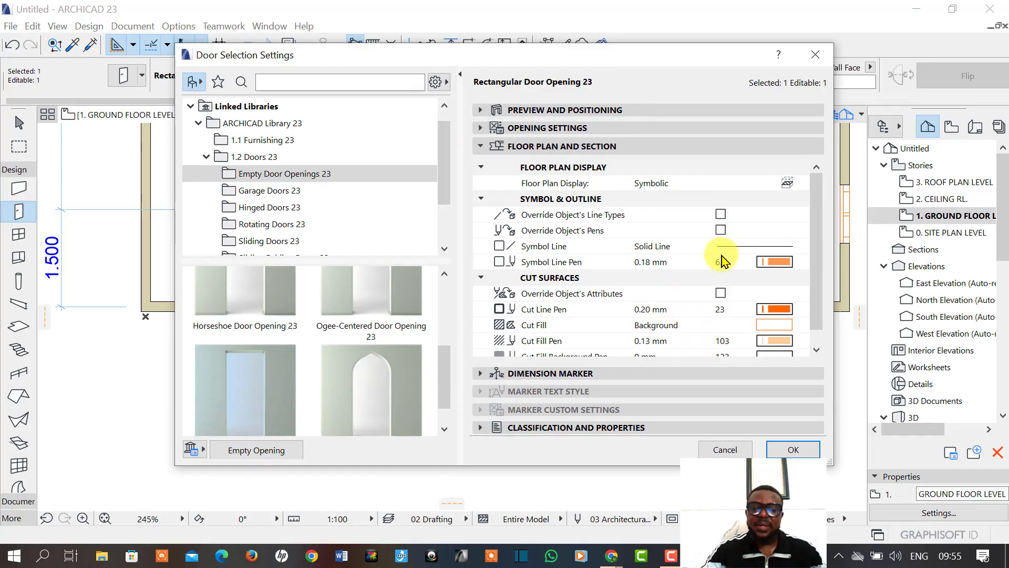
{"action": "left_click", "coordinate": [734, 247]}
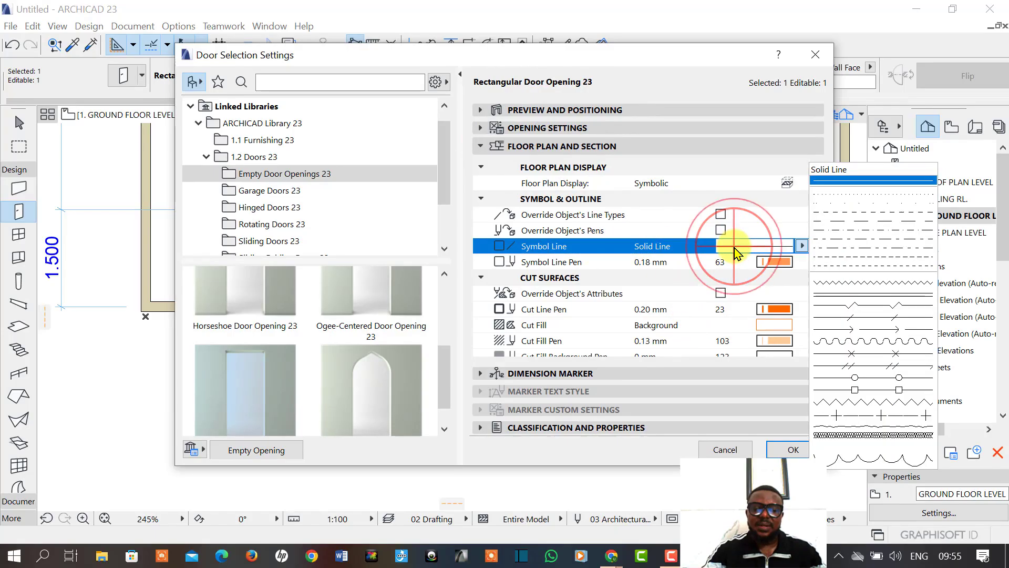
{"action": "left_click", "coordinate": [838, 214]}
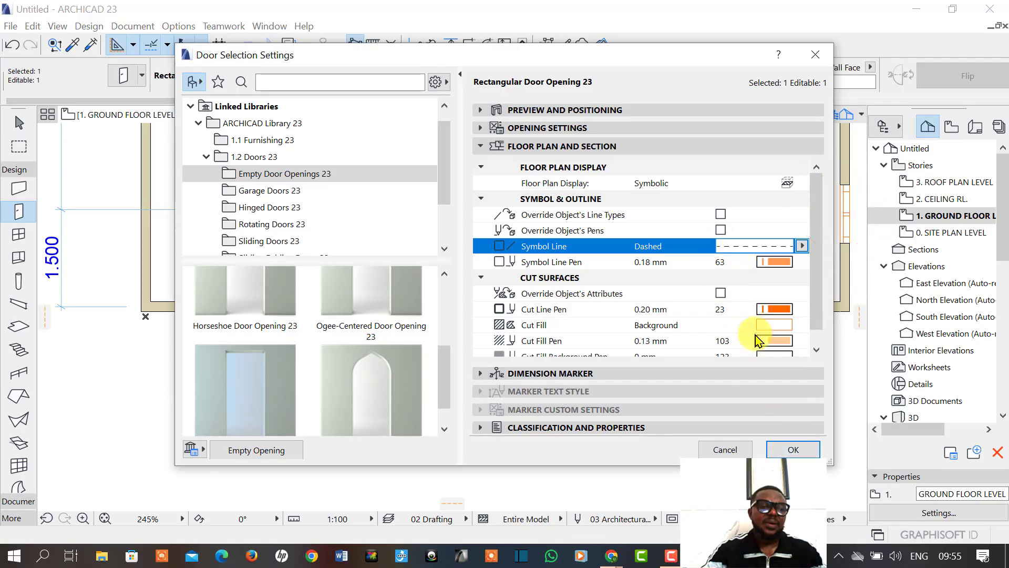
{"action": "left_click", "coordinate": [809, 454]}
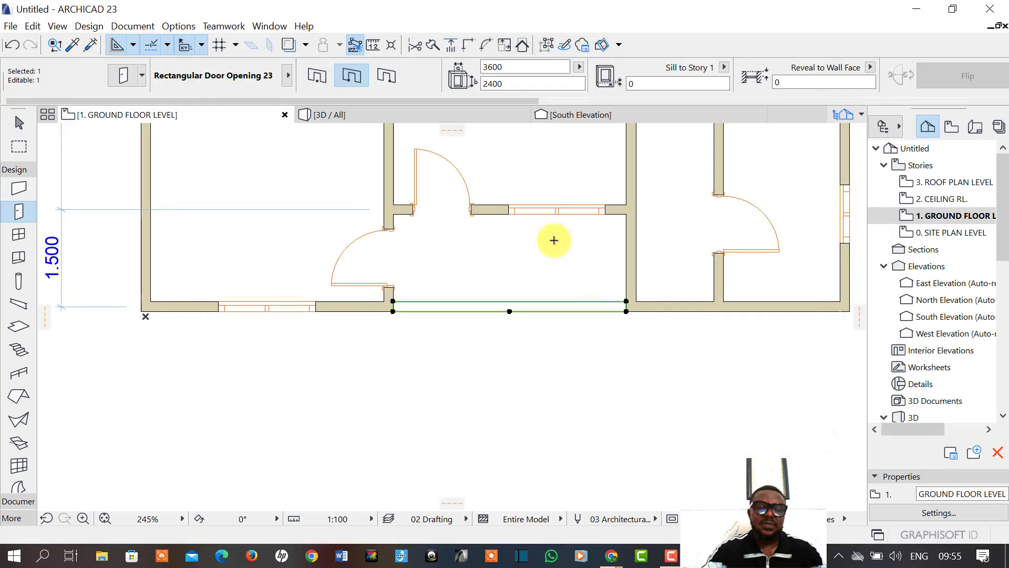
Override the lobby opening's own line types, pens and cut surface attributes so the custom plan symbol settings apply.
{"action": "left_click", "coordinate": [125, 76]}
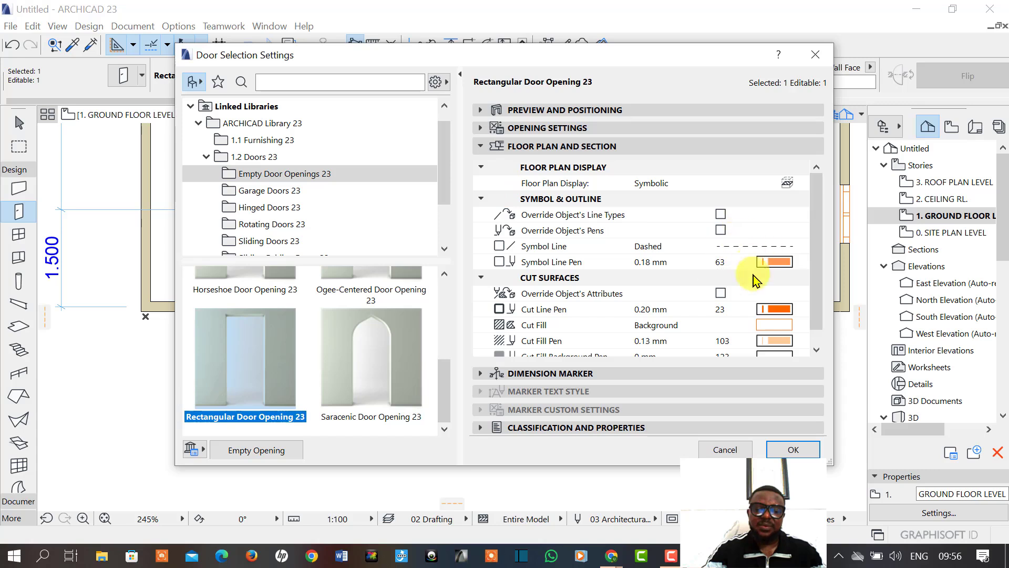
{"action": "left_click", "coordinate": [720, 294]}
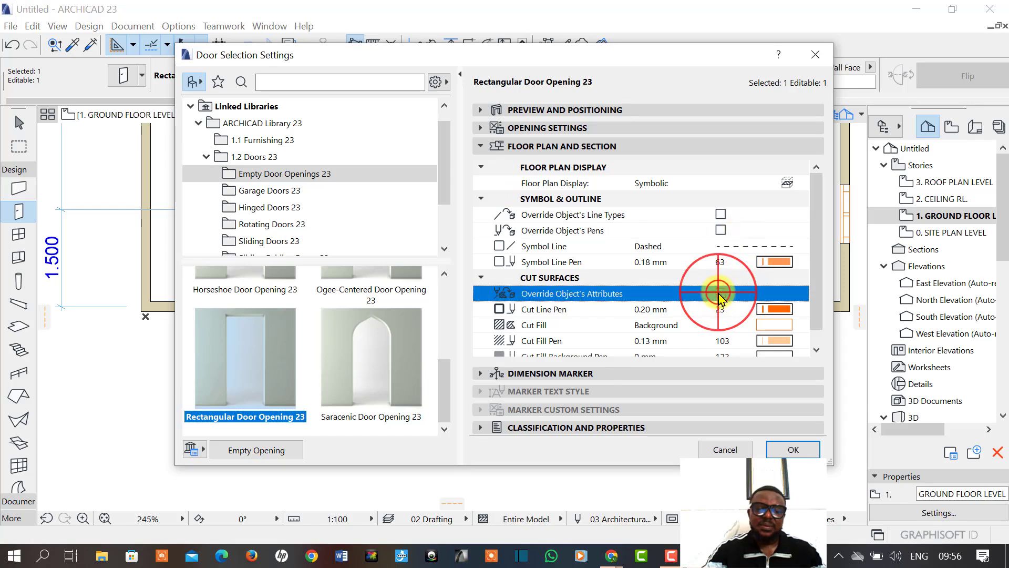
{"action": "left_click", "coordinate": [721, 231]}
{"action": "left_click", "coordinate": [720, 215]}
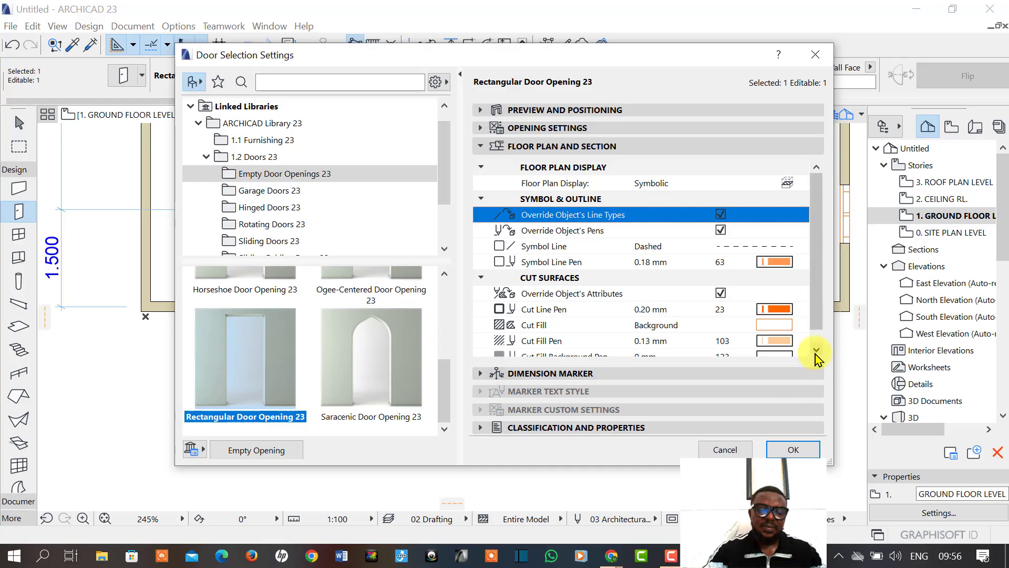
{"action": "left_click", "coordinate": [816, 353]}
{"action": "left_click", "coordinate": [802, 451]}
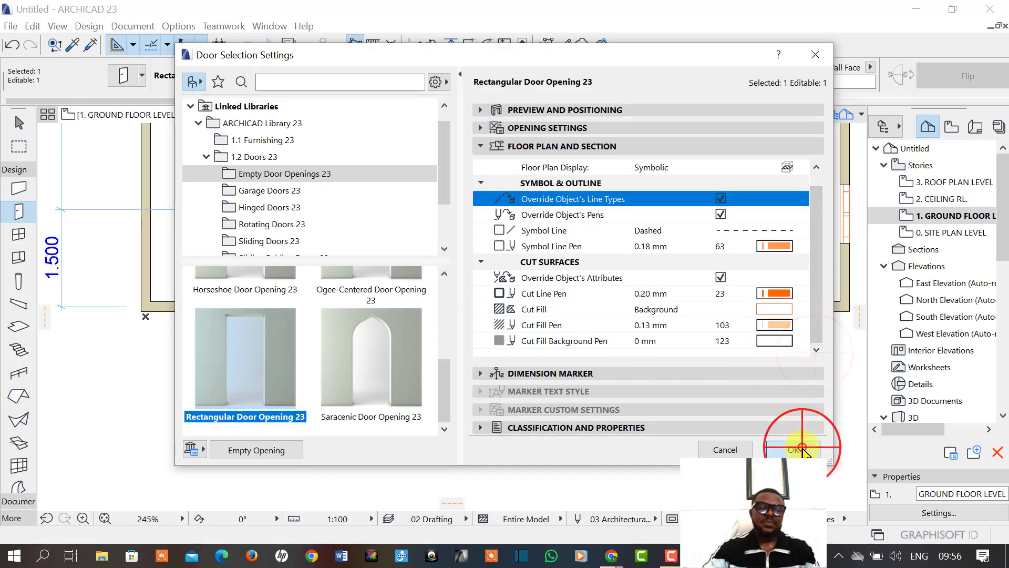
{"action": "left_click", "coordinate": [616, 390]}
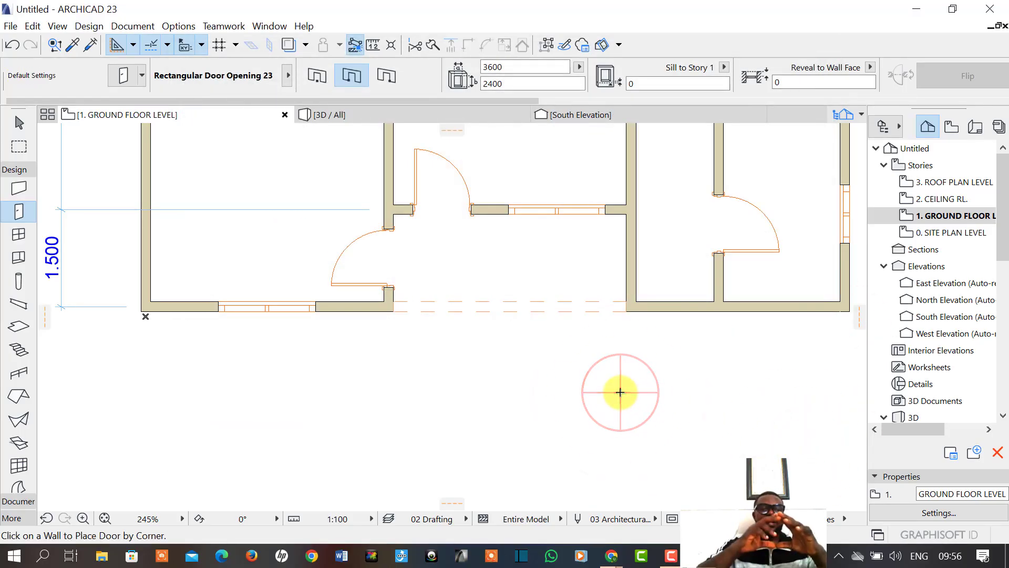
Trim away the wall segment separating the lobby from the passage beside the kitchen and toilets.
{"action": "scroll", "coordinate": [509, 376], "scroll_direction": "down", "scroll_amount": 3}
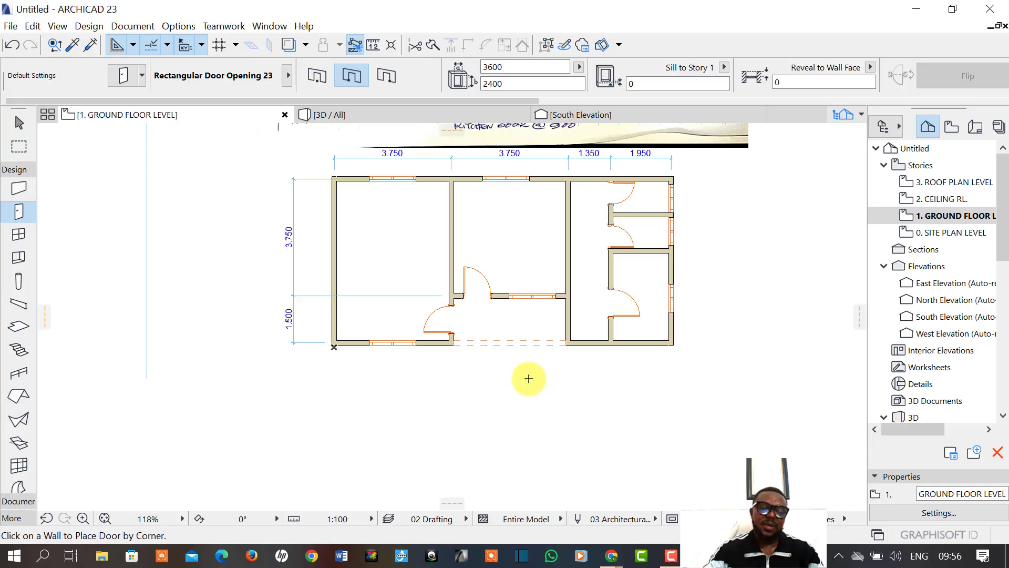
{"action": "scroll", "coordinate": [544, 376], "scroll_direction": "down", "scroll_amount": 1}
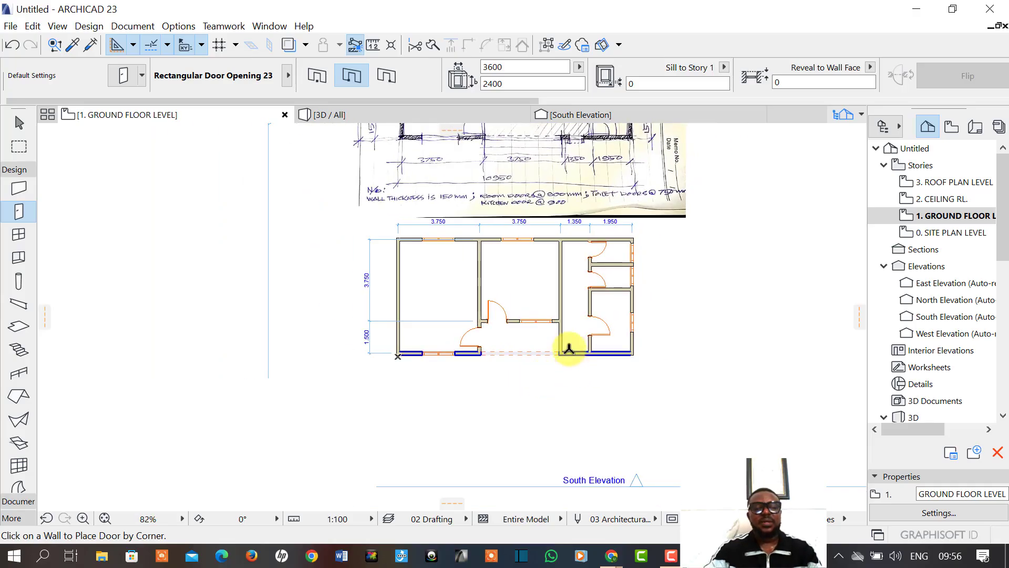
{"action": "scroll", "coordinate": [570, 347], "scroll_direction": "up", "scroll_amount": 4}
{"action": "left_click", "coordinate": [550, 338], "text": "ctrl"}
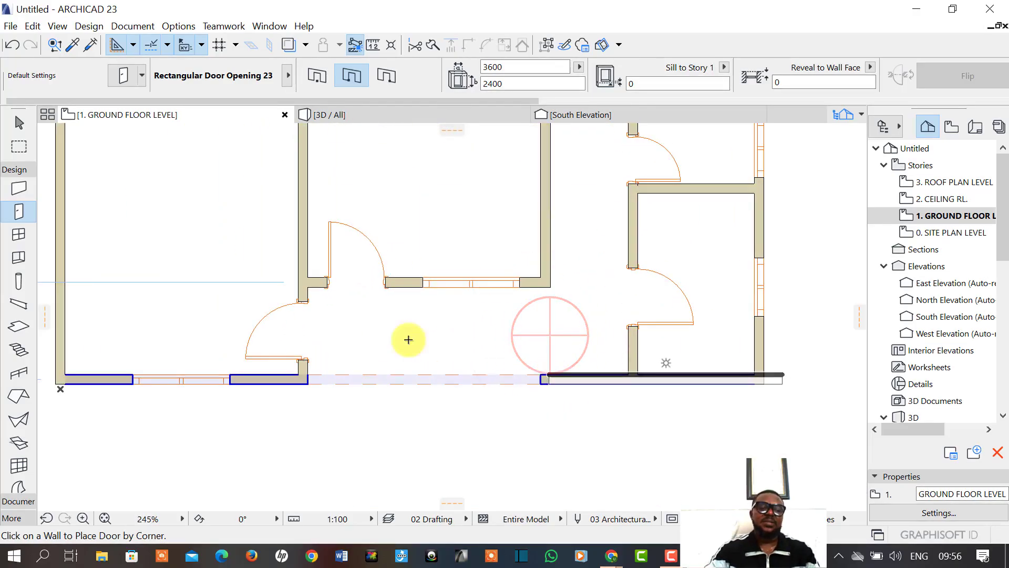
{"action": "scroll", "coordinate": [609, 242], "scroll_direction": "down", "scroll_amount": 3}
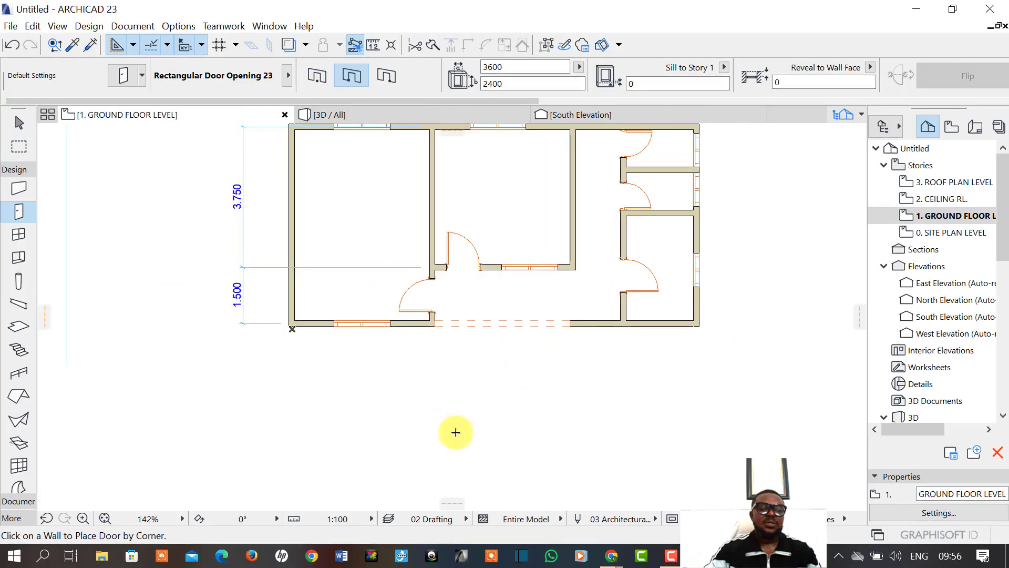
Activate the Text tool to annotate the ground floor plan.
{"action": "scroll", "coordinate": [552, 383], "scroll_direction": "down", "scroll_amount": 6}
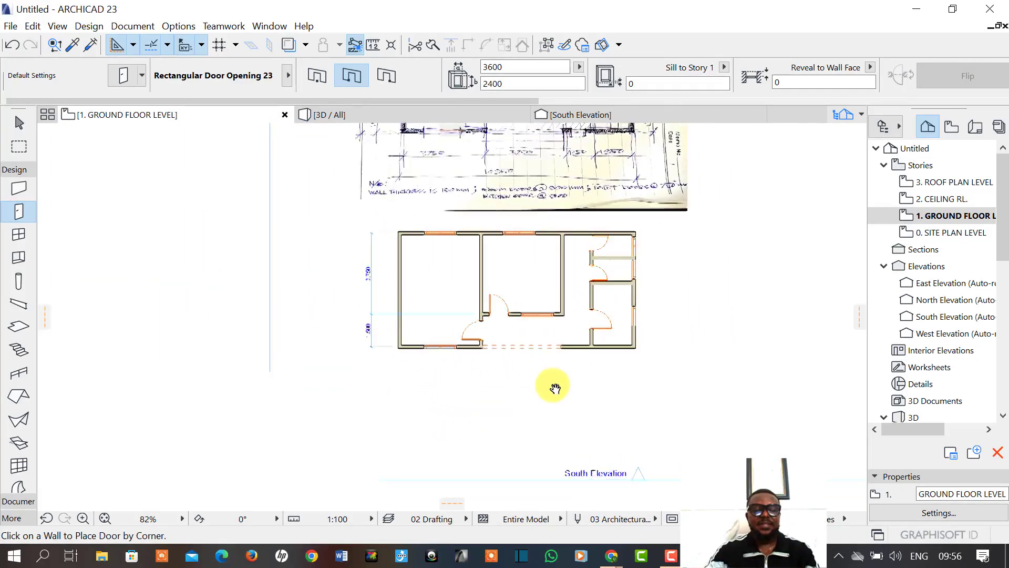
{"action": "scroll", "coordinate": [541, 315], "scroll_direction": "up", "scroll_amount": 4}
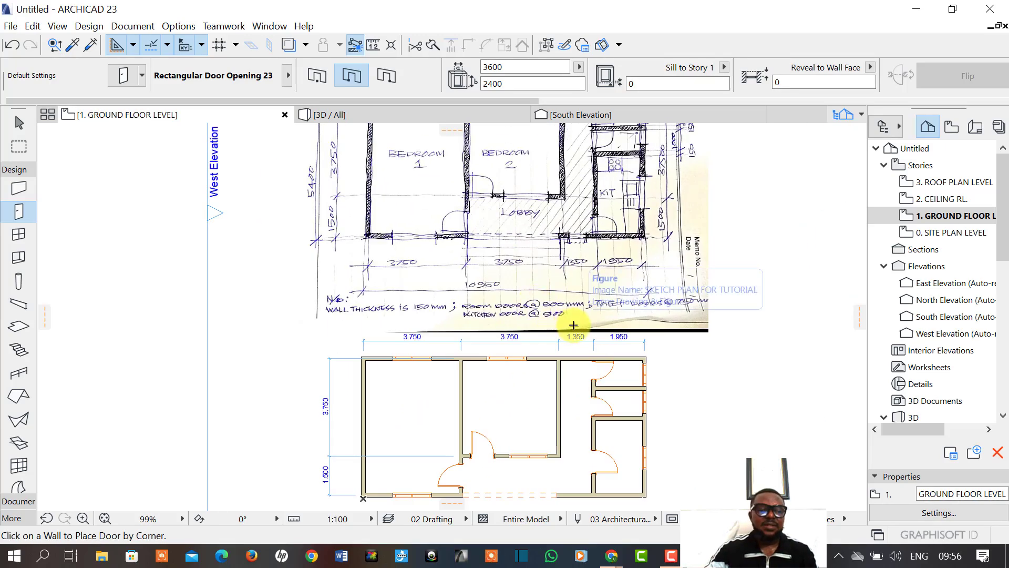
{"action": "scroll", "coordinate": [623, 315], "scroll_direction": "down", "scroll_amount": 1}
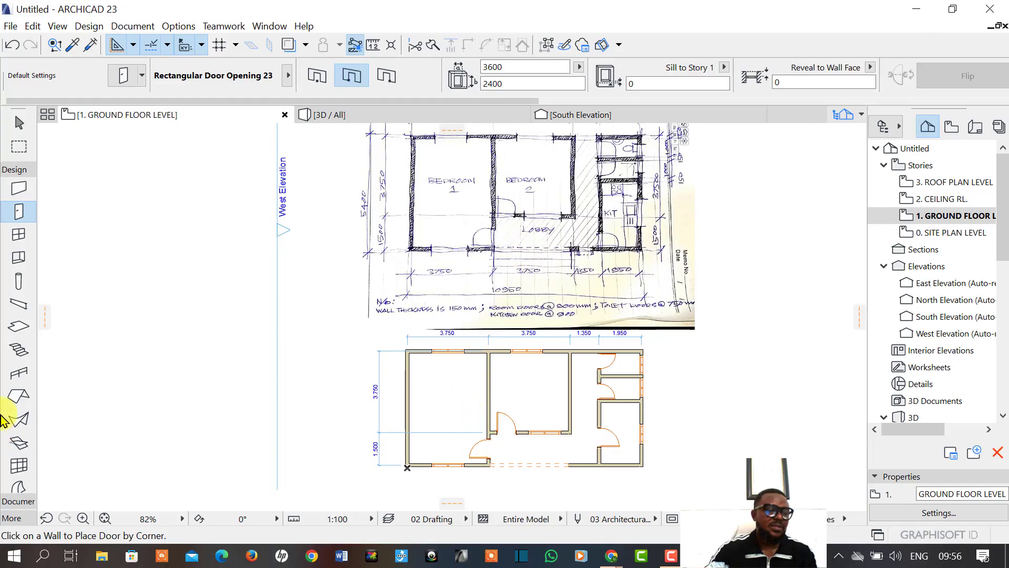
{"action": "left_click", "coordinate": [15, 502]}
{"action": "left_click", "coordinate": [22, 253]}
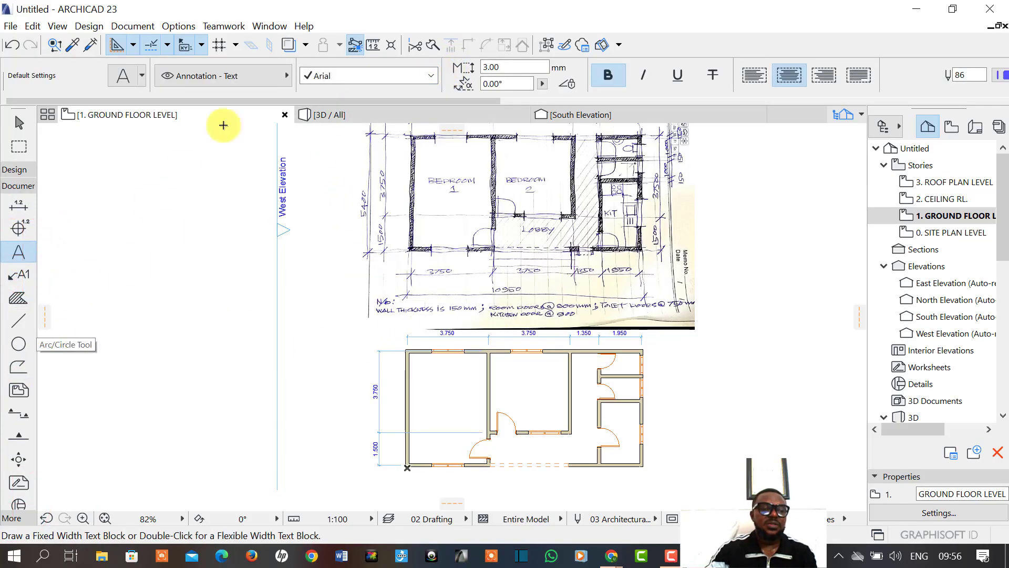
{"action": "left_click", "coordinate": [430, 76]}
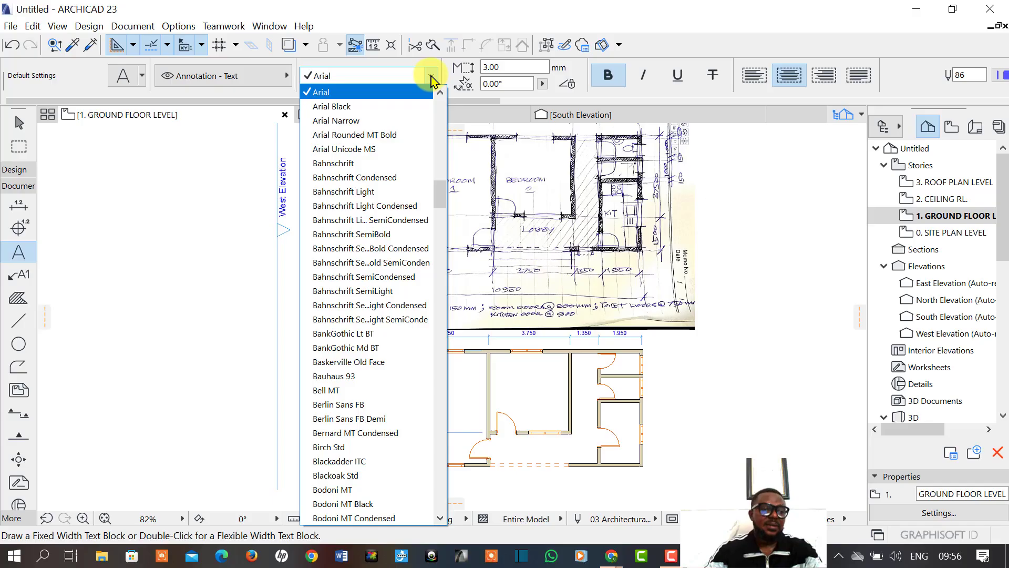
{"action": "key", "text": "r"}
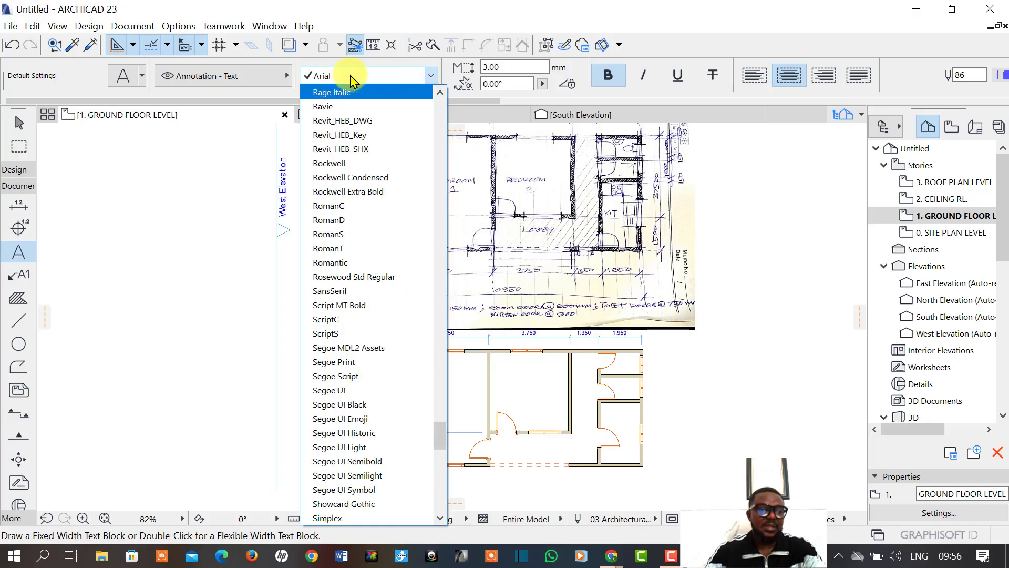
{"action": "left_click", "coordinate": [395, 79]}
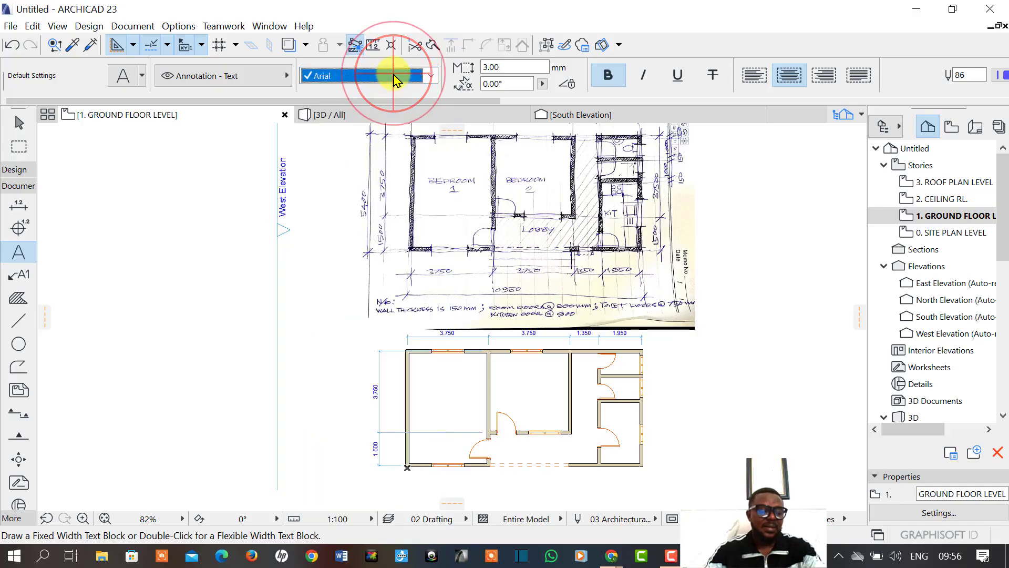
Set the Text tool's default font to Eras Demi ITC.
{"action": "left_click", "coordinate": [428, 73]}
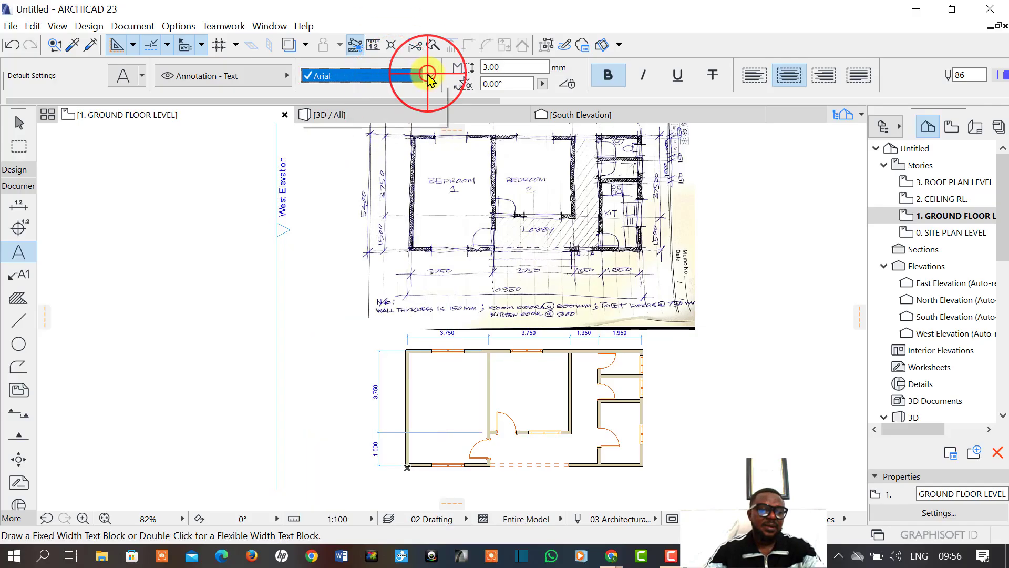
{"action": "key", "text": "e"}
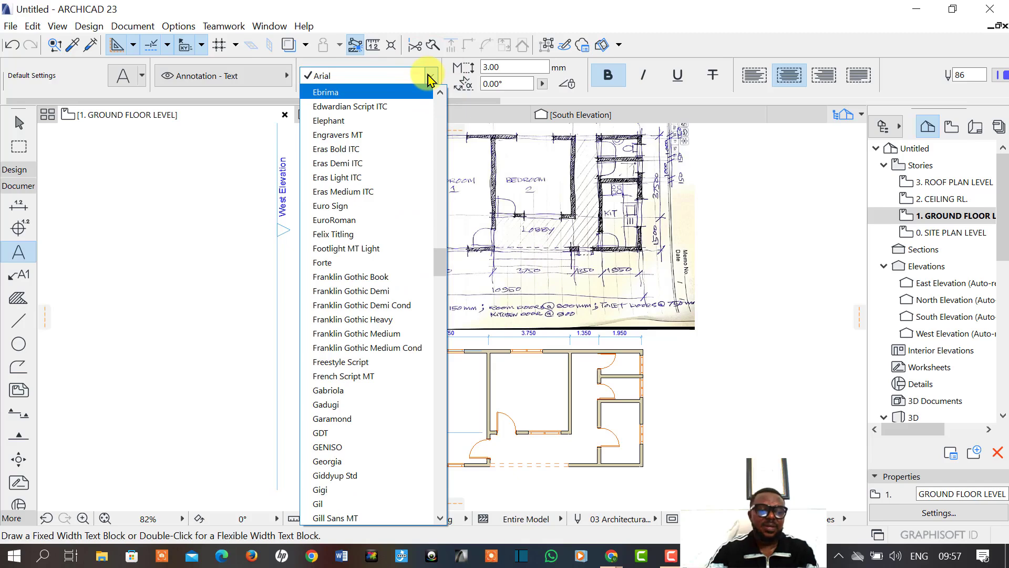
{"action": "left_click", "coordinate": [357, 163]}
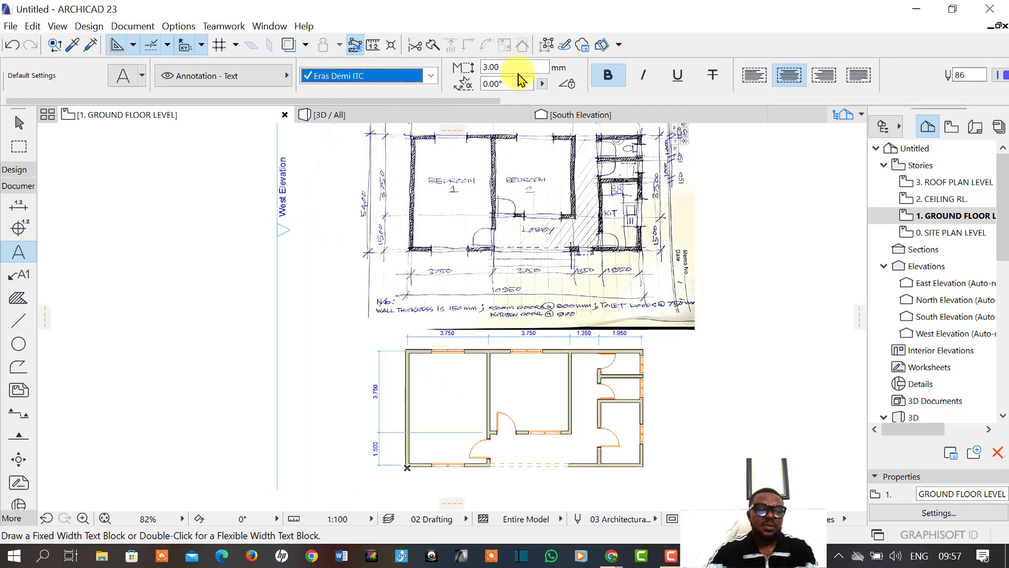
Set the text height to 2 mm and place the label BEDROOM 1 in the large west bedroom of the plan.
{"action": "left_click", "coordinate": [513, 67]}
{"action": "type", "text": "2"}
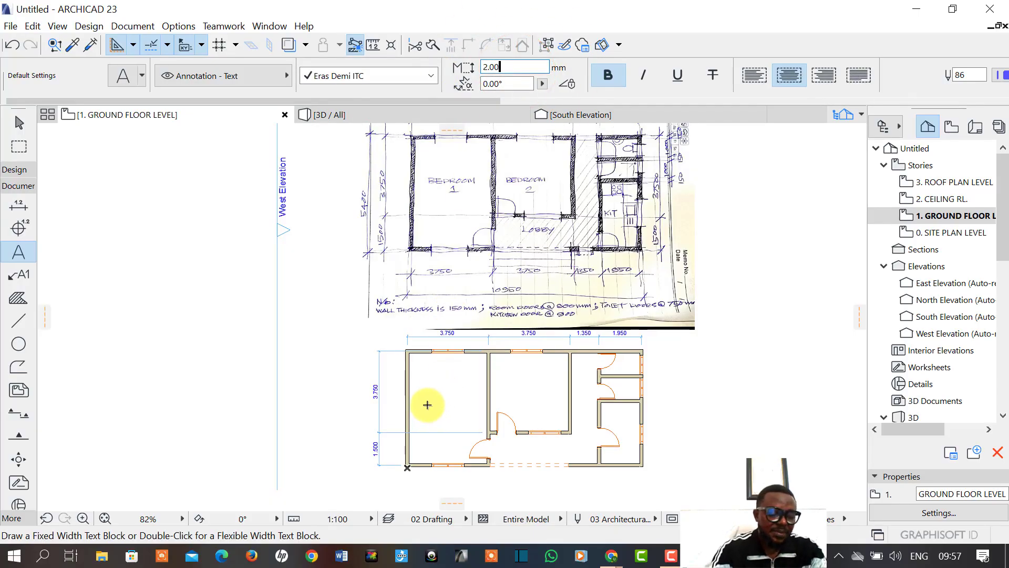
{"action": "left_click", "coordinate": [427, 408]}
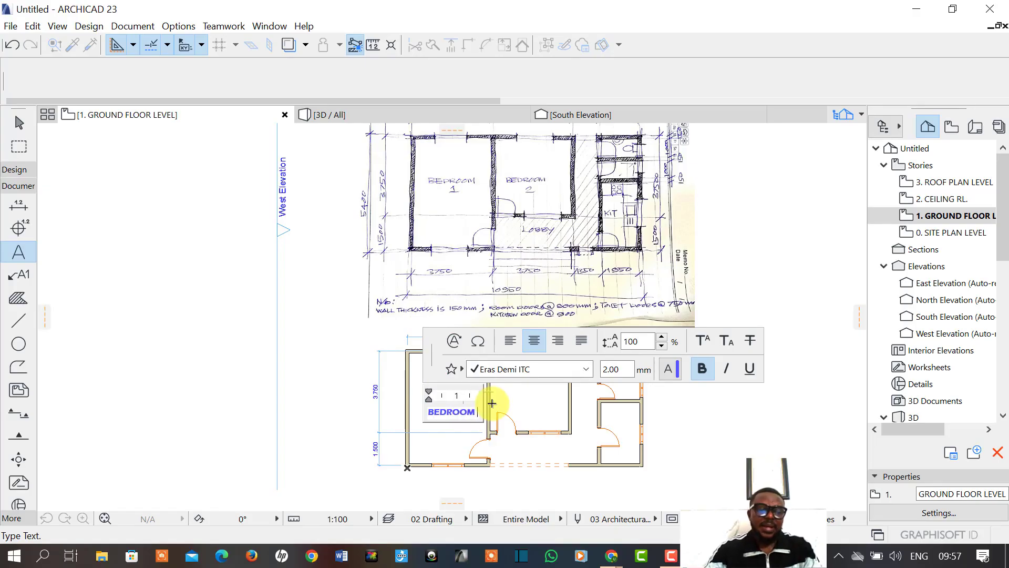
{"action": "left_click", "coordinate": [529, 408]}
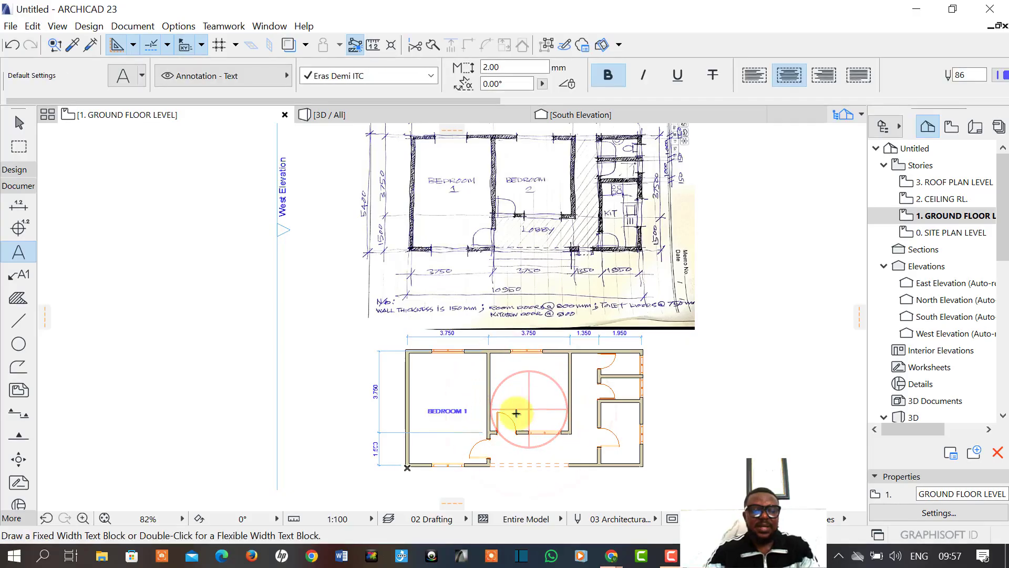
Copy the BEDROOM 1 label into the adjoining bedroom and change the copy's text to BEDROOM 2.
{"action": "scroll", "coordinate": [407, 446], "scroll_direction": "up", "scroll_amount": 5}
{"action": "left_click", "coordinate": [514, 325]}
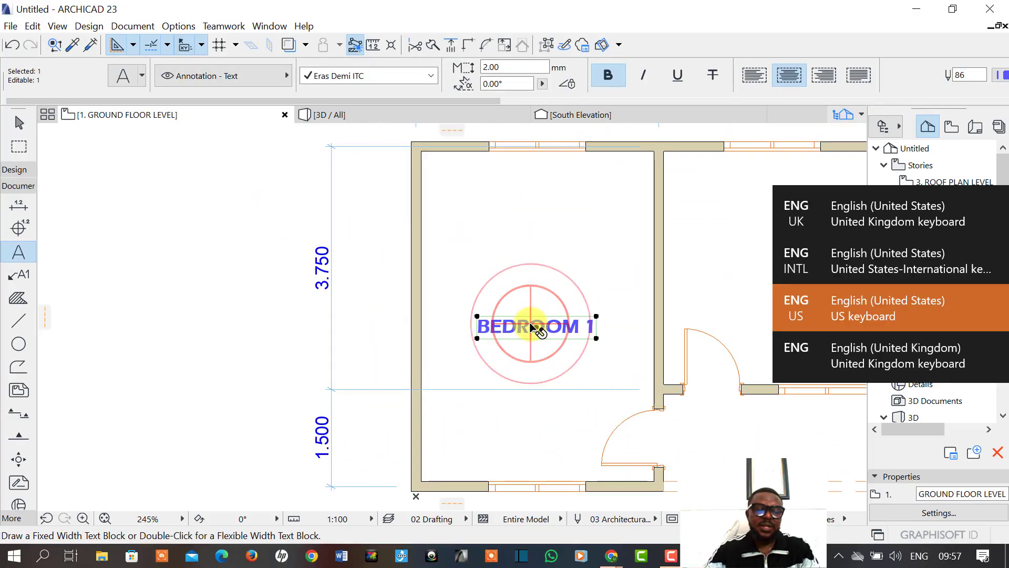
{"action": "key", "text": "ctrl+d"}
{"action": "left_click", "coordinate": [537, 328]}
{"action": "middle_click_drag", "start_coordinate": [680, 308], "coordinate": [457, 353]}
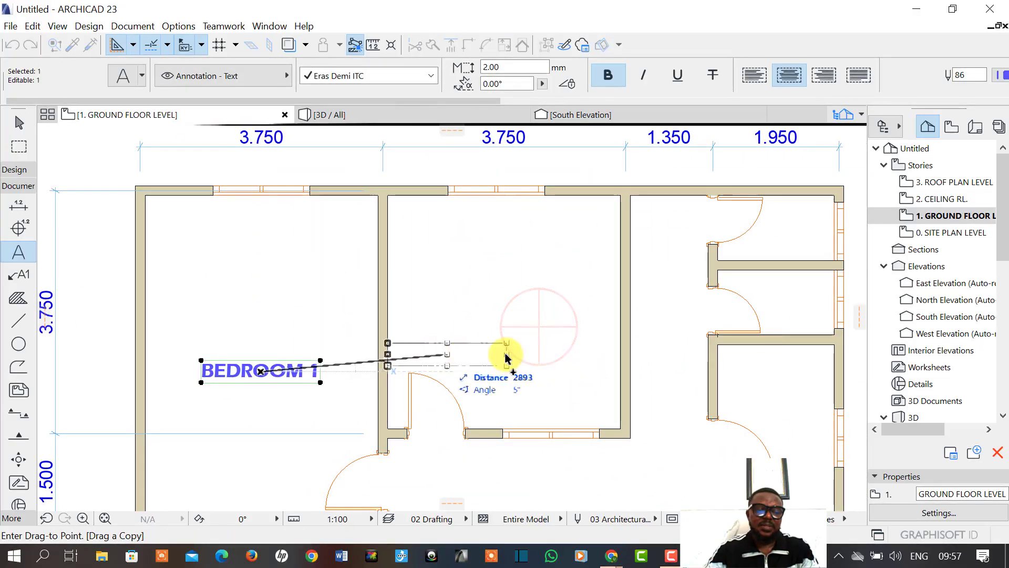
{"action": "left_click", "coordinate": [503, 340]}
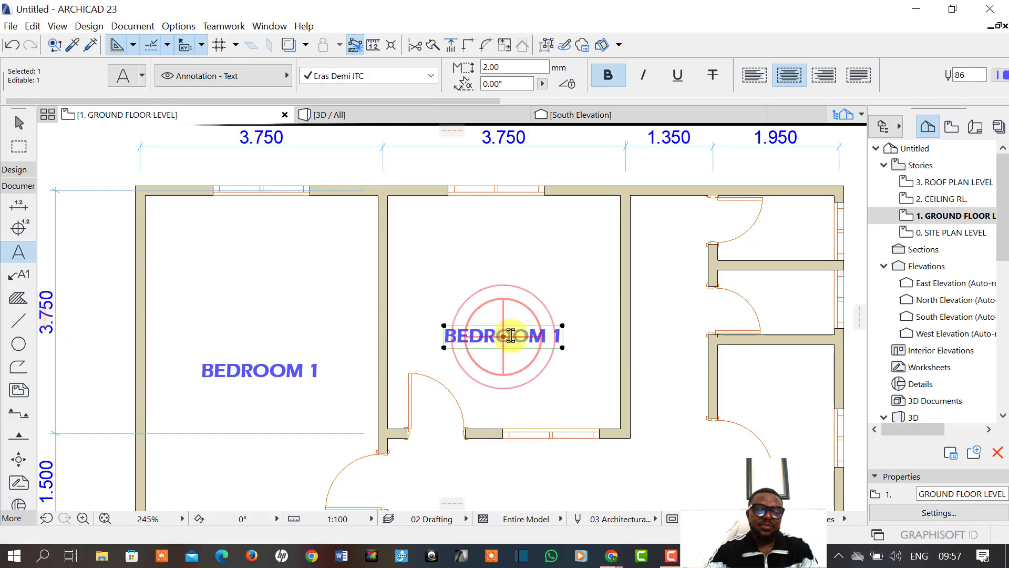
{"action": "double_click", "coordinate": [552, 337]}
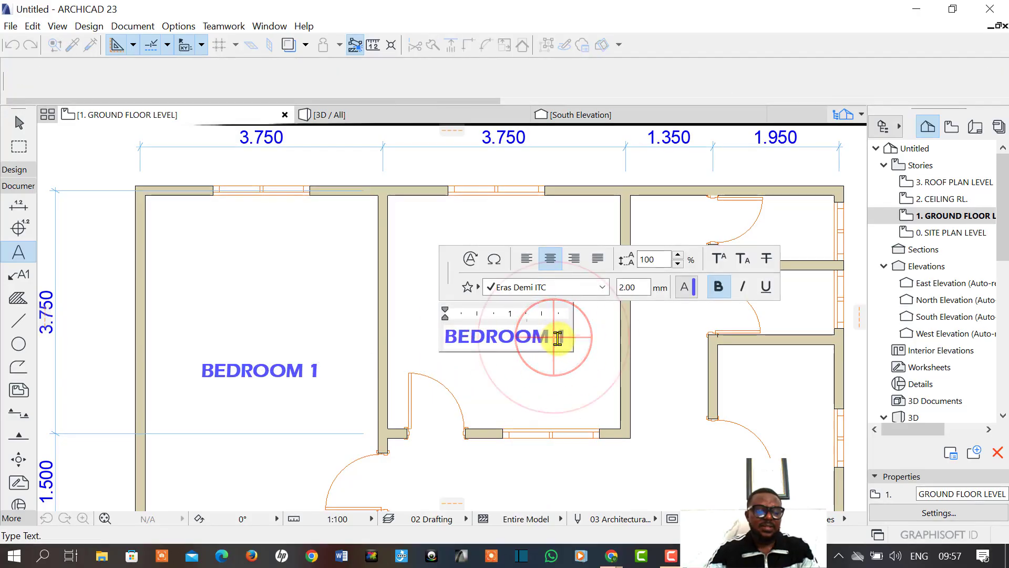
{"action": "left_click", "coordinate": [582, 372]}
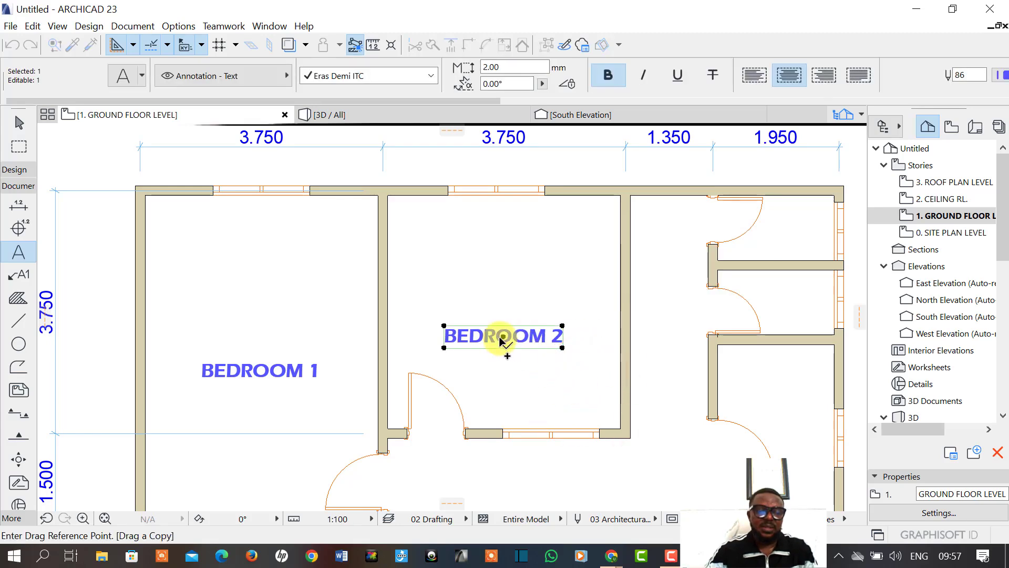
Copy the BEDROOM 2 label into the southeast room and change the copy's text to KITCHEN.
{"action": "left_click", "coordinate": [504, 337]}
{"action": "middle_click_drag", "start_coordinate": [639, 427], "coordinate": [371, 249]}
{"action": "left_click", "coordinate": [524, 319]}
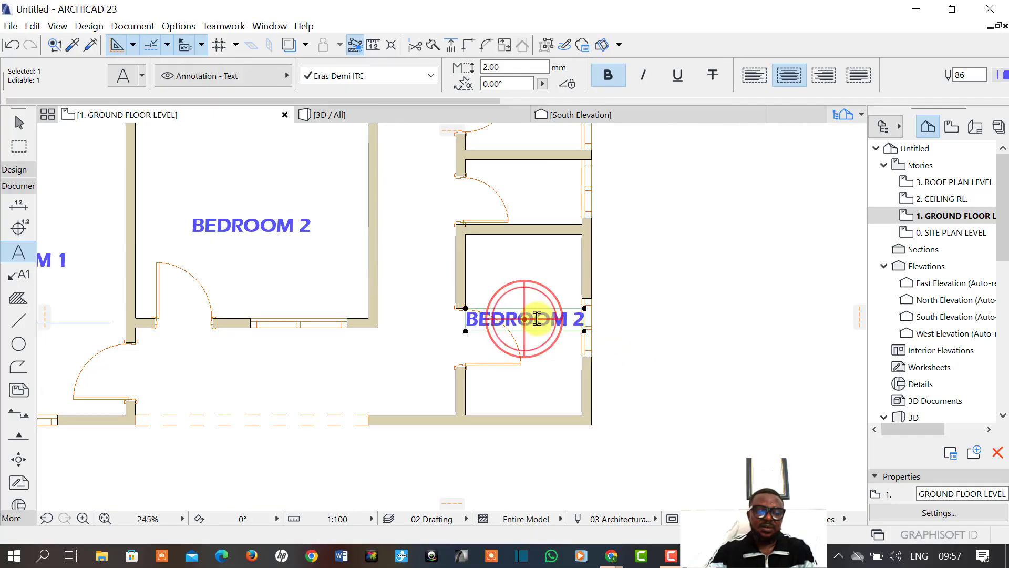
{"action": "double_click", "coordinate": [572, 321]}
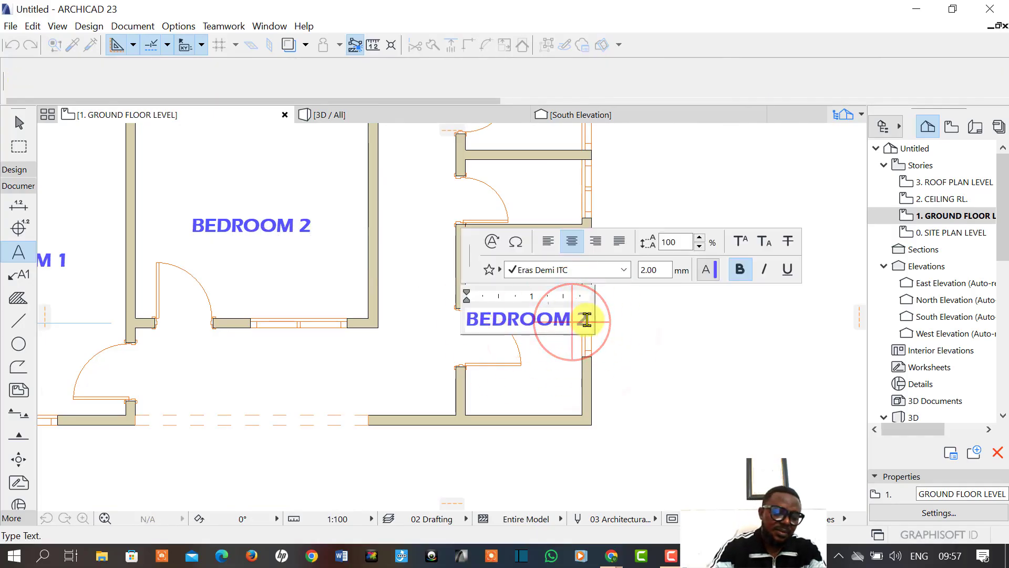
{"action": "left_click_drag", "start_coordinate": [589, 318], "coordinate": [463, 333]}
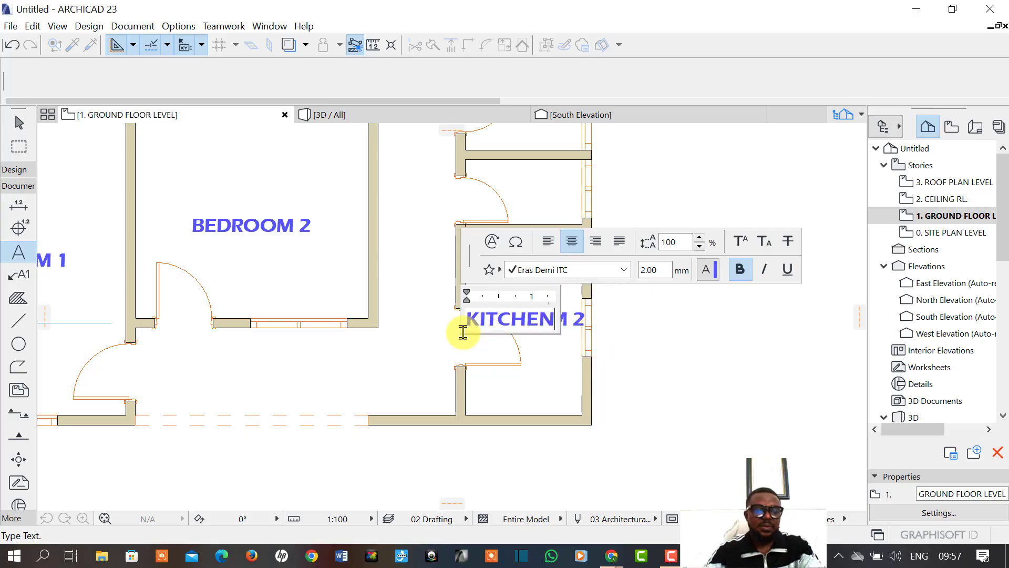
{"action": "left_click", "coordinate": [535, 370]}
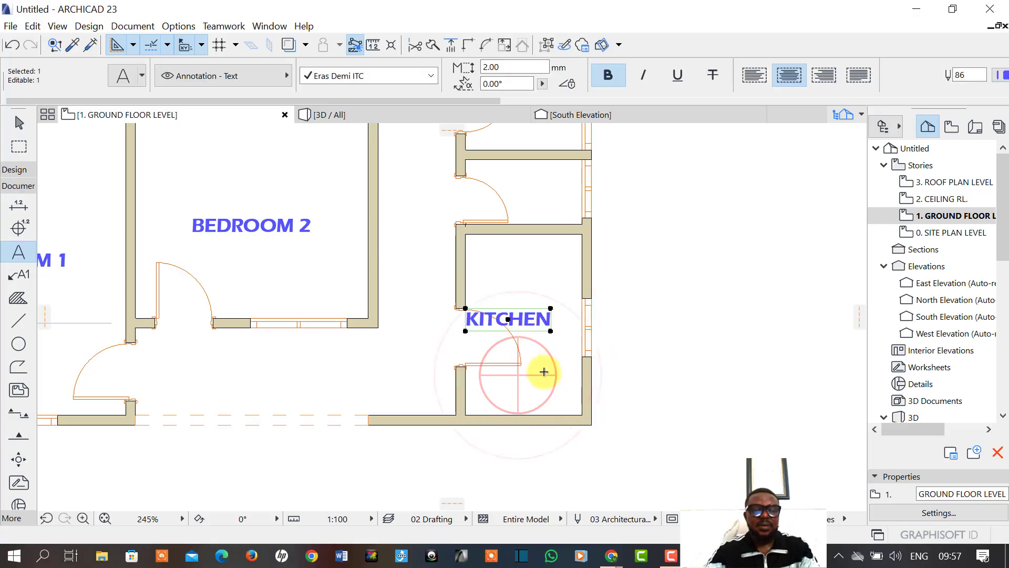
Move the KITCHEN label slightly eastward so it sits centred between the room's side walls.
{"action": "key", "text": "ctrl+d"}
{"action": "left_click", "coordinate": [508, 321]}
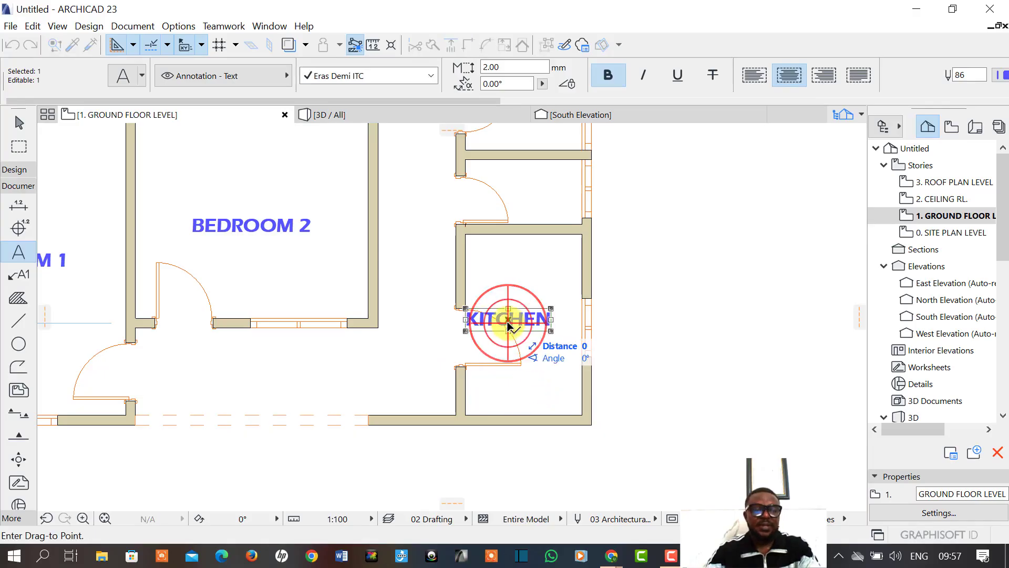
{"action": "left_click", "coordinate": [521, 322]}
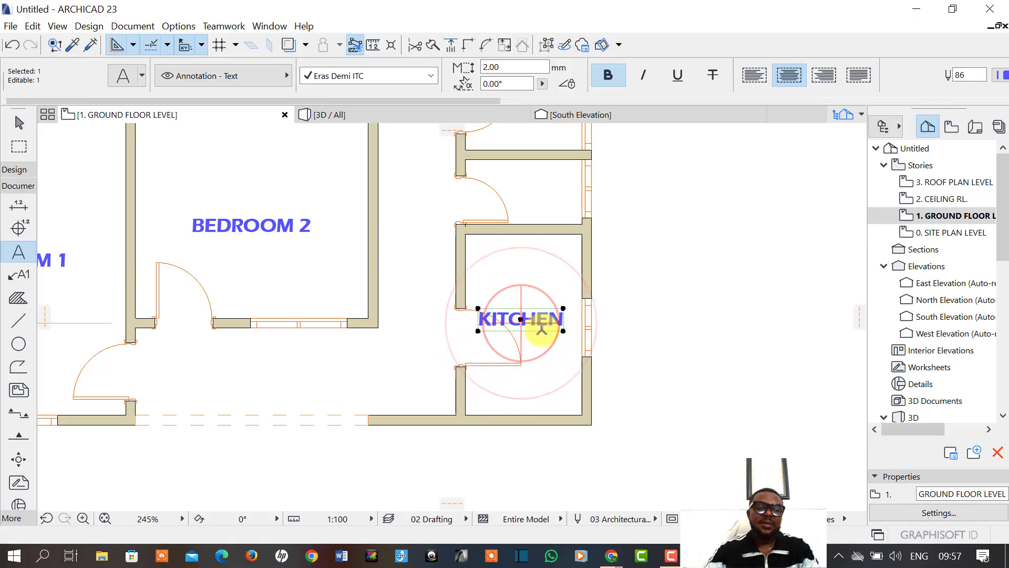
Copy the KITCHEN label into the small room directly north of the kitchen and change the copy's text to SHO.
{"action": "key", "text": "ctrl+shift+d"}
{"action": "left_click", "coordinate": [526, 319]}
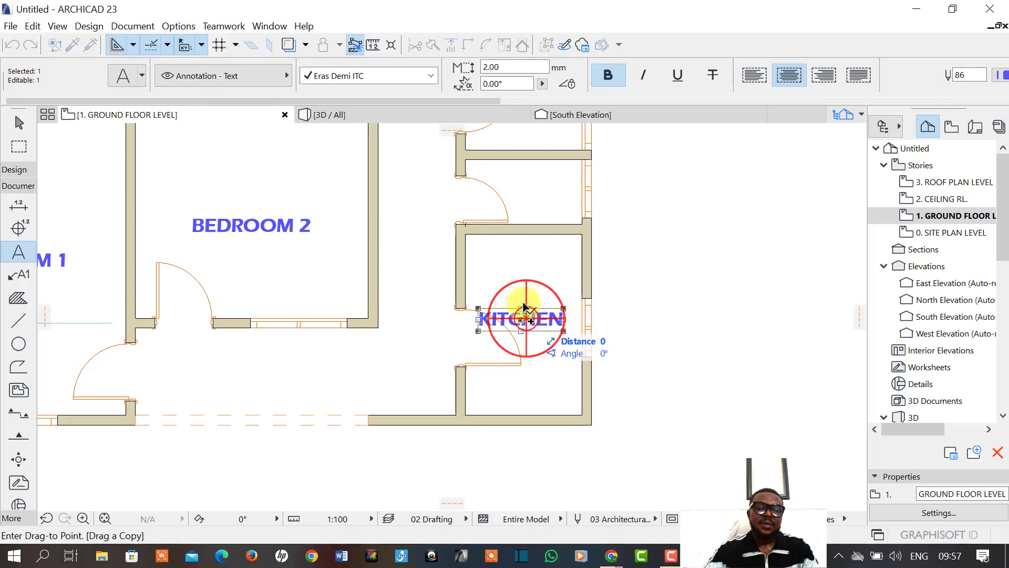
{"action": "left_click", "coordinate": [522, 190]}
{"action": "double_click", "coordinate": [540, 188]}
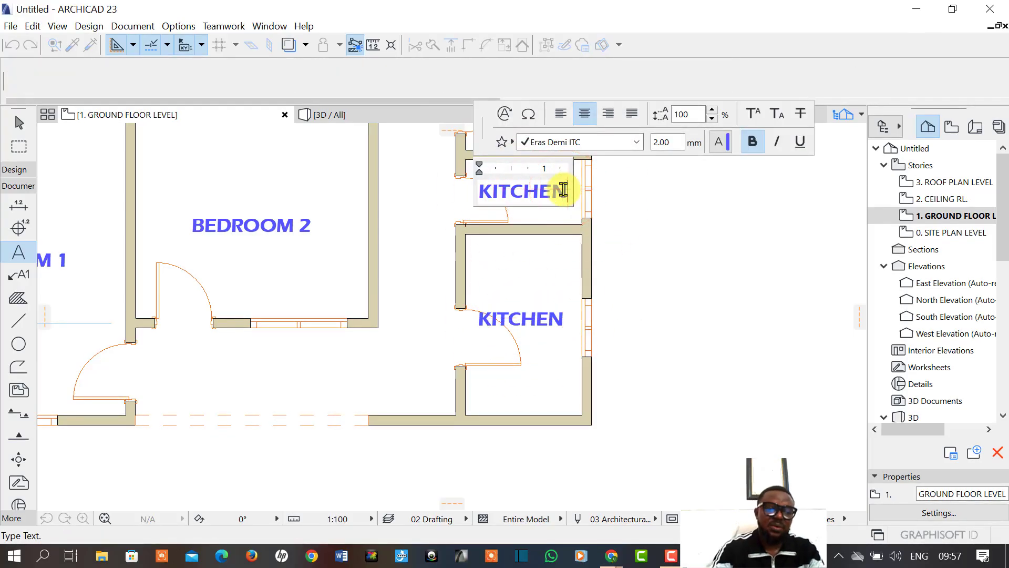
{"action": "left_click_drag", "start_coordinate": [564, 190], "coordinate": [480, 191]}
{"action": "type", "text": "S"}
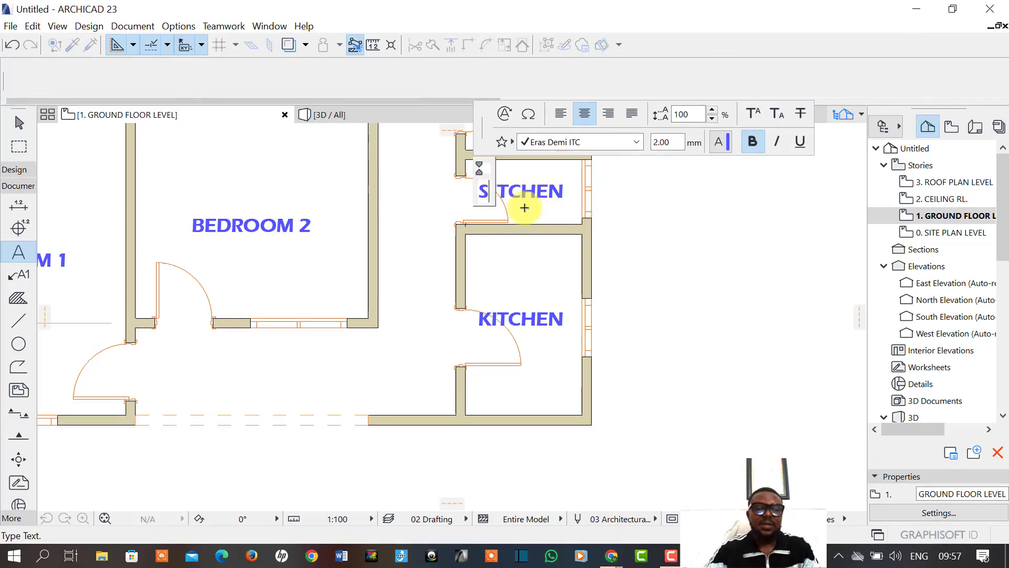
{"action": "type", "text": "HO"}
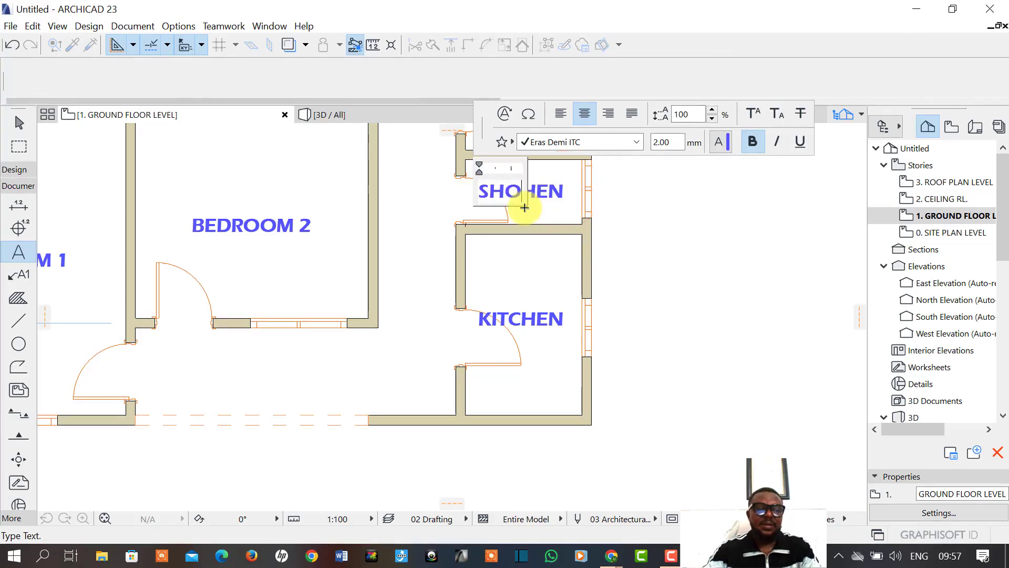
{"action": "type", "text": "."}
{"action": "left_click", "coordinate": [521, 284]}
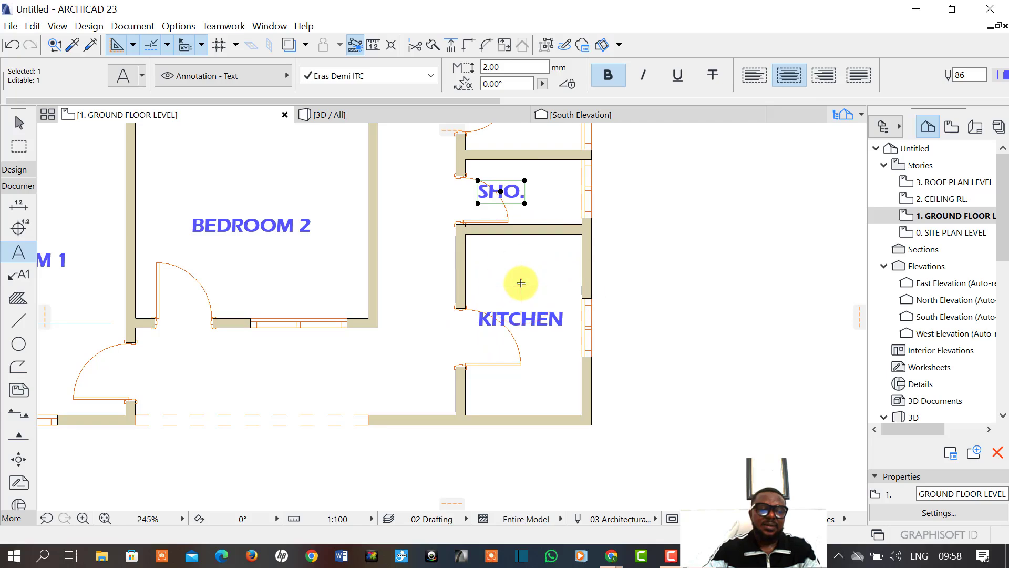
Copy the SHO. label into the northeast corner room and change the copy's text to WC.
{"action": "key", "text": "ctrl+d"}
{"action": "middle_click_drag", "start_coordinate": [507, 214], "coordinate": [514, 399]}
{"action": "left_click", "coordinate": [513, 380]}
{"action": "left_click", "coordinate": [518, 305]}
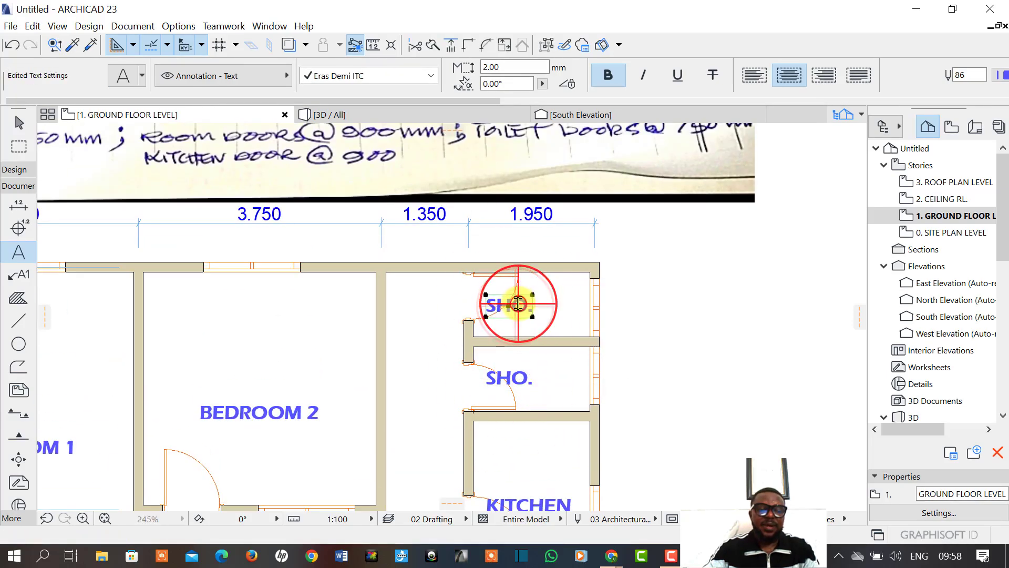
{"action": "left_click", "coordinate": [518, 305]}
{"action": "left_click", "coordinate": [535, 304]}
{"action": "left_click_drag", "start_coordinate": [535, 304], "coordinate": [476, 306]}
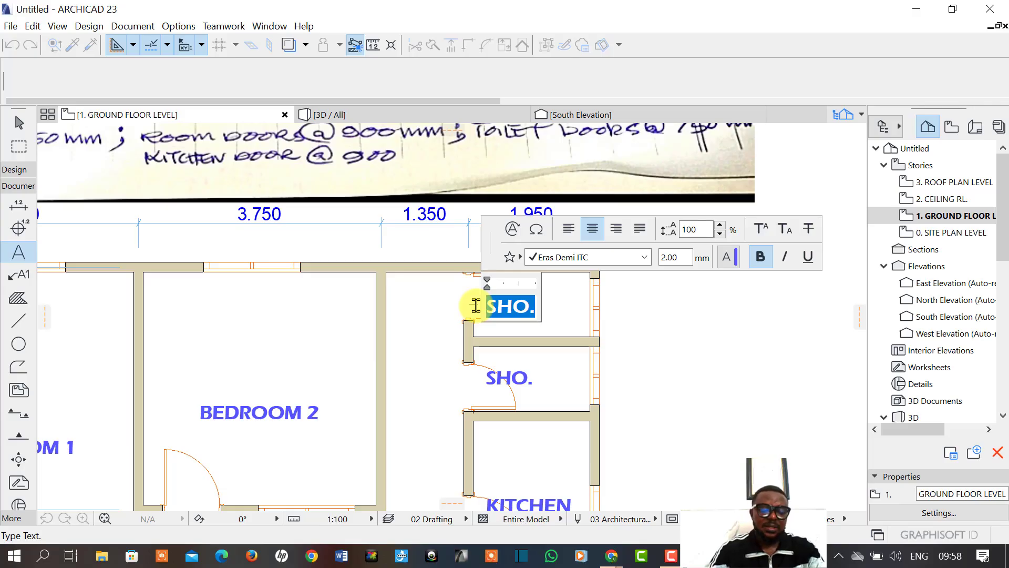
{"action": "type", "text": "WC."}
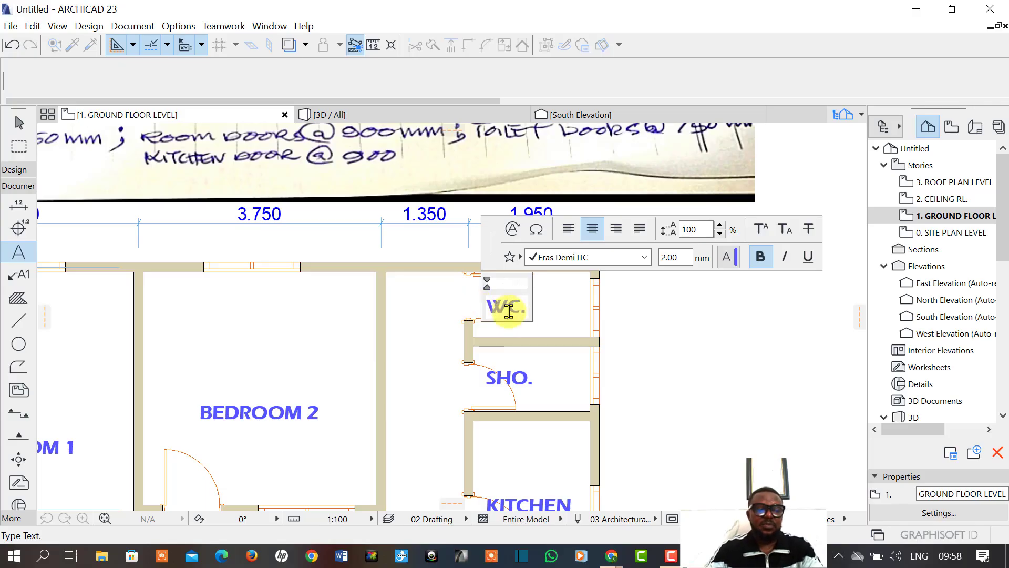
{"action": "left_click", "coordinate": [657, 388]}
Move the WC. and SHO. labels together about 560 mm horizontally eastward, clear of the door swings.
{"action": "left_click", "coordinate": [518, 379]}
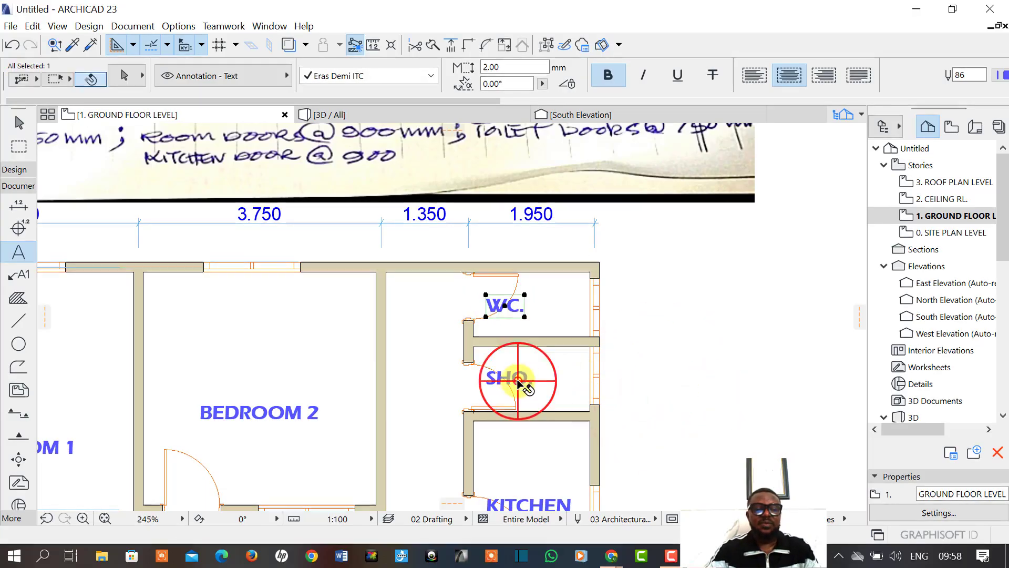
{"action": "key", "text": "ctrl+d"}
{"action": "left_click", "coordinate": [518, 379]}
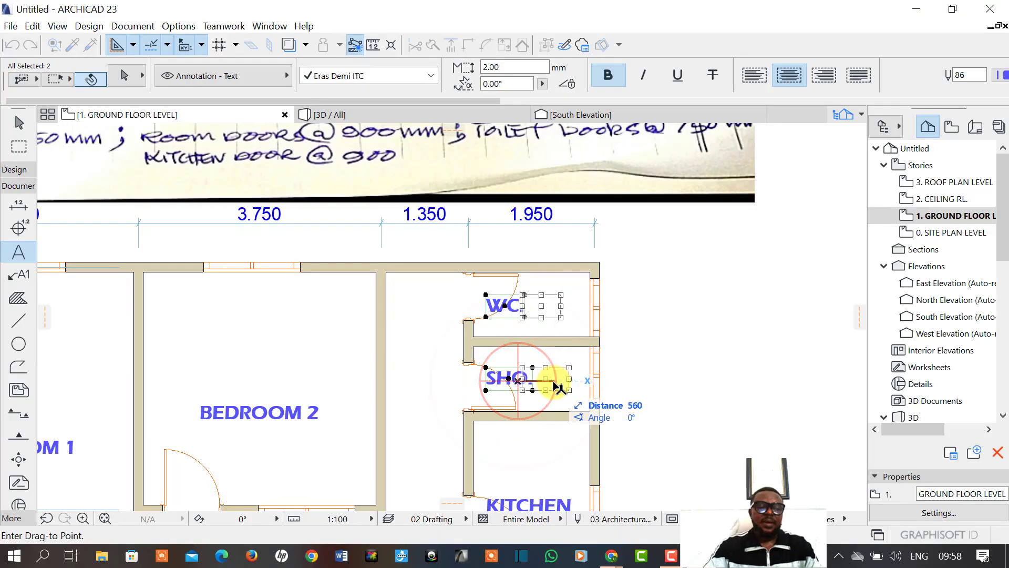
{"action": "key", "text": "Escape"}
{"action": "key", "text": "Escape"}
Delete the scanned hand-sketch image above the floor plan.
{"action": "scroll", "coordinate": [689, 381], "scroll_direction": "down", "scroll_amount": 5}
{"action": "middle_click_drag", "start_coordinate": [691, 387], "coordinate": [622, 334]}
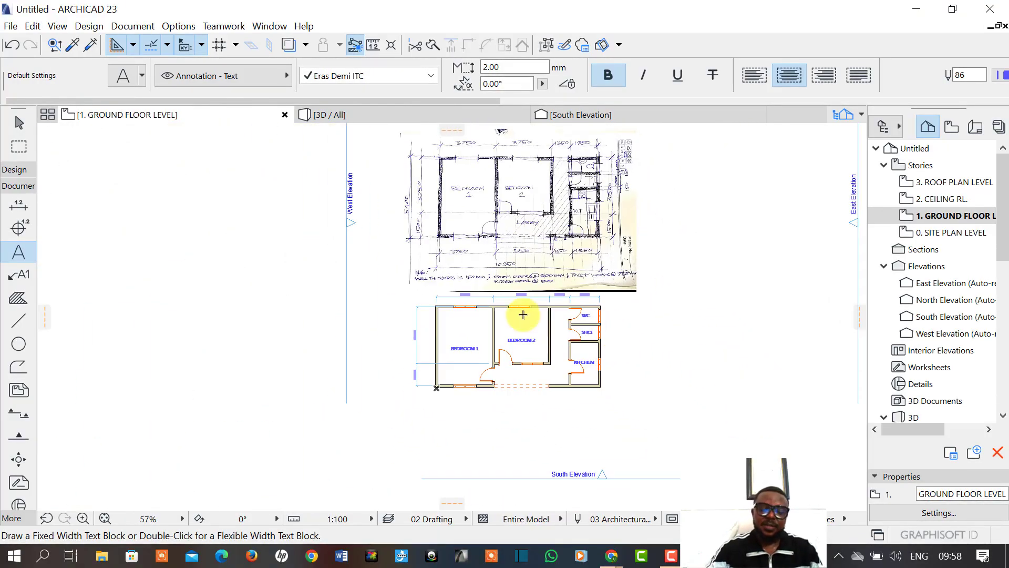
{"action": "left_click", "coordinate": [553, 264], "text": "shift"}
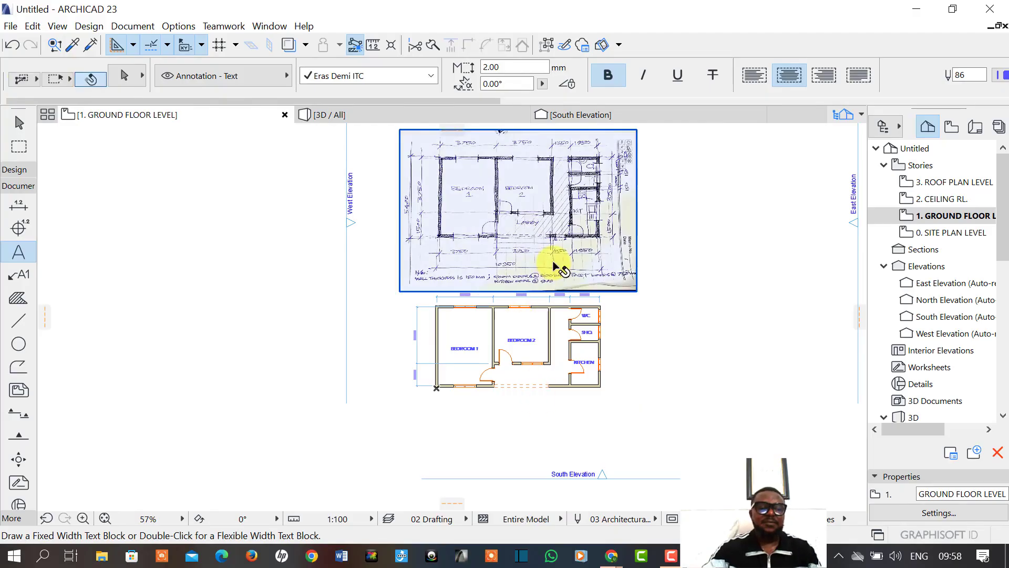
{"action": "key", "text": "Delete"}
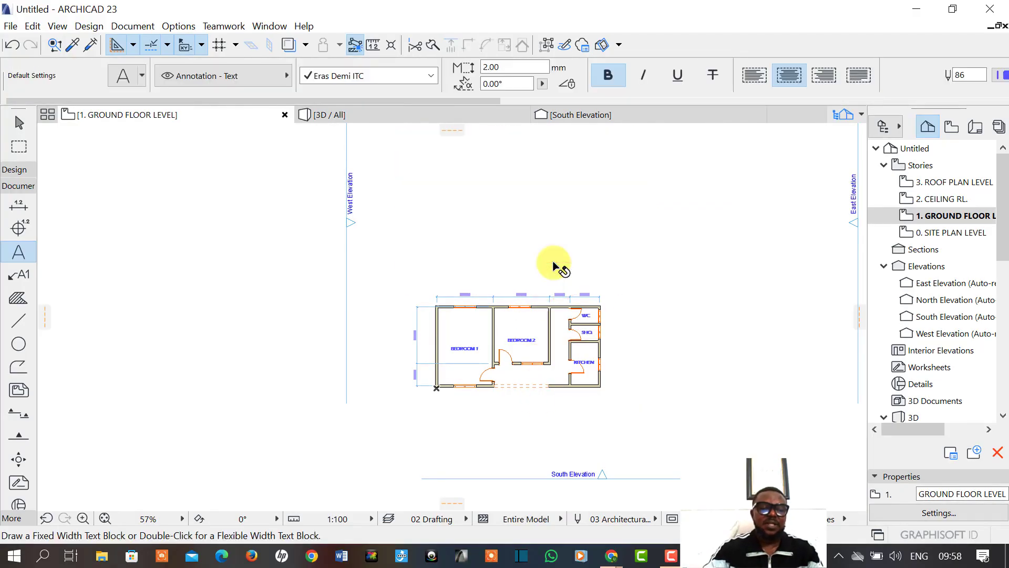
Copy the KITCHEN label into the open area directly south of Bedroom 2.
{"action": "scroll", "coordinate": [555, 397], "scroll_direction": "up", "scroll_amount": 5}
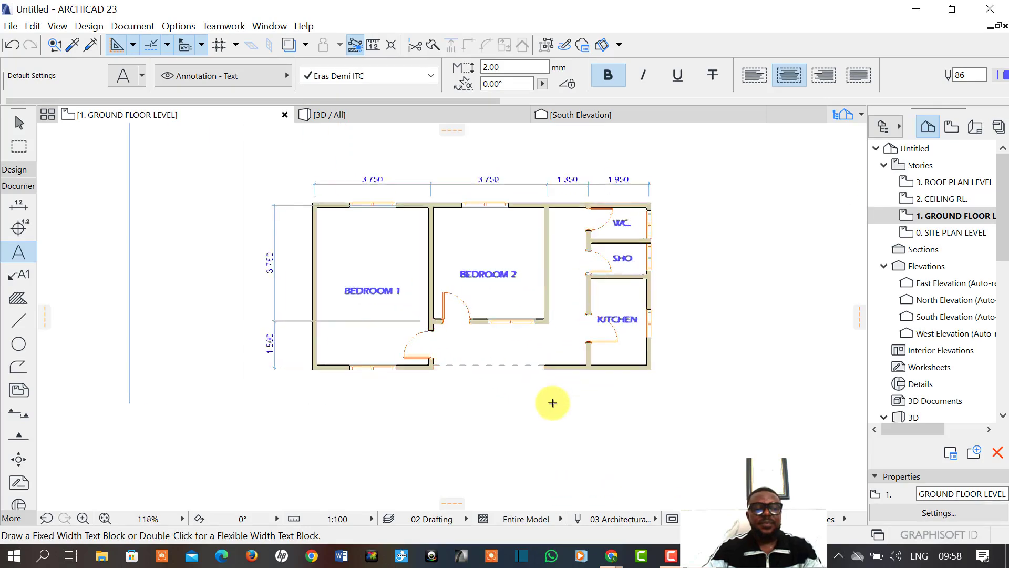
{"action": "left_click", "coordinate": [619, 286], "text": "shift"}
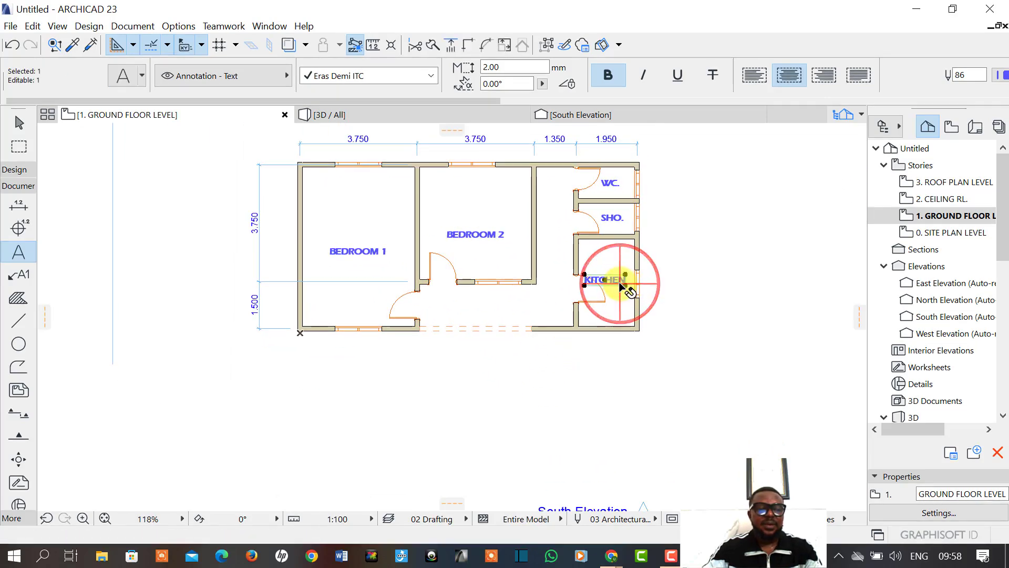
{"action": "key", "text": "ctrl+d"}
{"action": "key", "text": "ctrl"}
{"action": "left_click", "coordinate": [612, 286]}
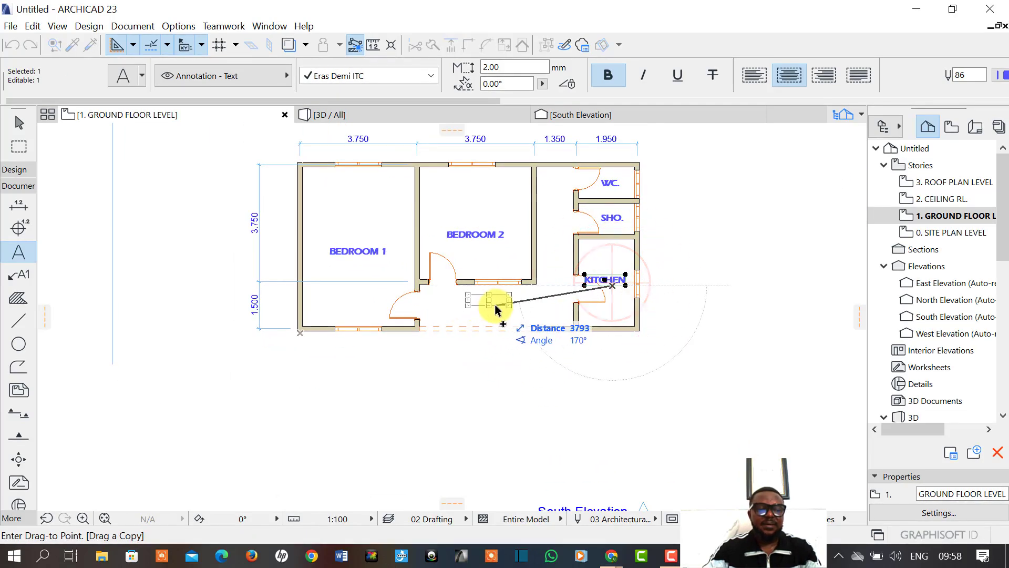
{"action": "left_click", "coordinate": [496, 309]}
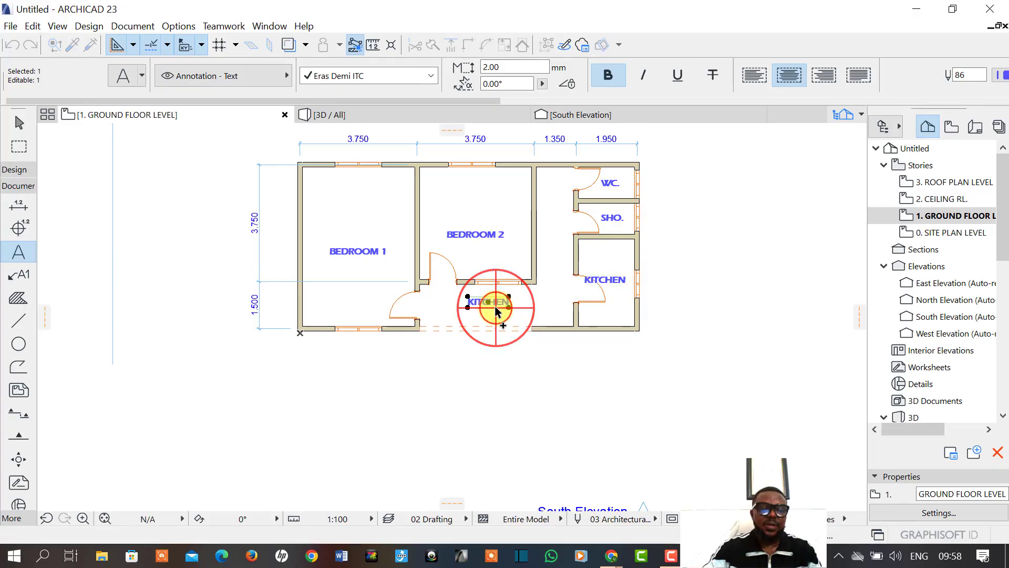
Change the text of the copied label south of Bedroom 2 to LOBBY.
{"action": "scroll", "coordinate": [492, 306], "scroll_direction": "up", "scroll_amount": 3}
{"action": "scroll", "coordinate": [491, 306], "scroll_direction": "up", "scroll_amount": 2}
{"action": "left_click", "coordinate": [515, 288]}
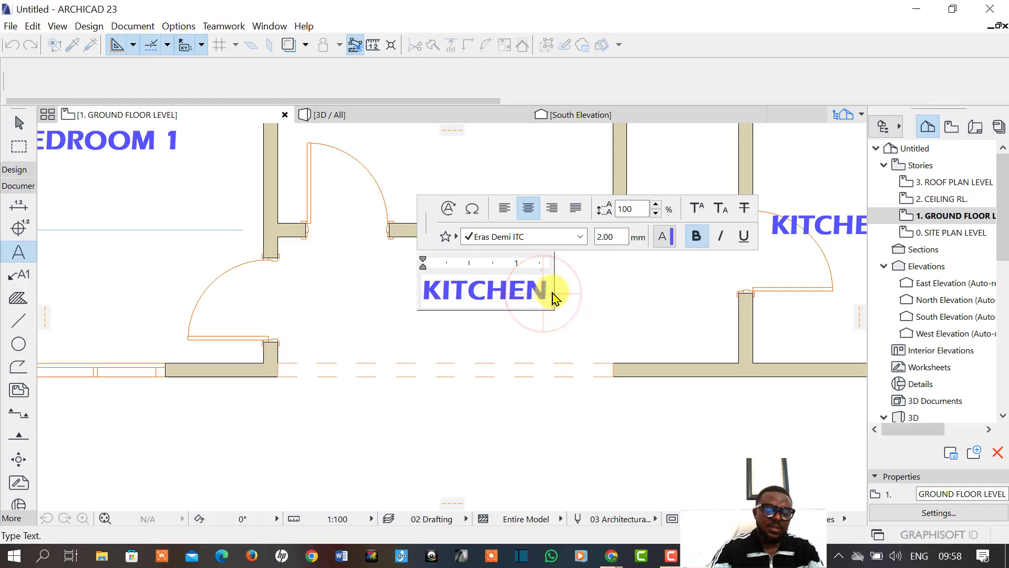
{"action": "left_click_drag", "start_coordinate": [549, 294], "coordinate": [427, 297]}
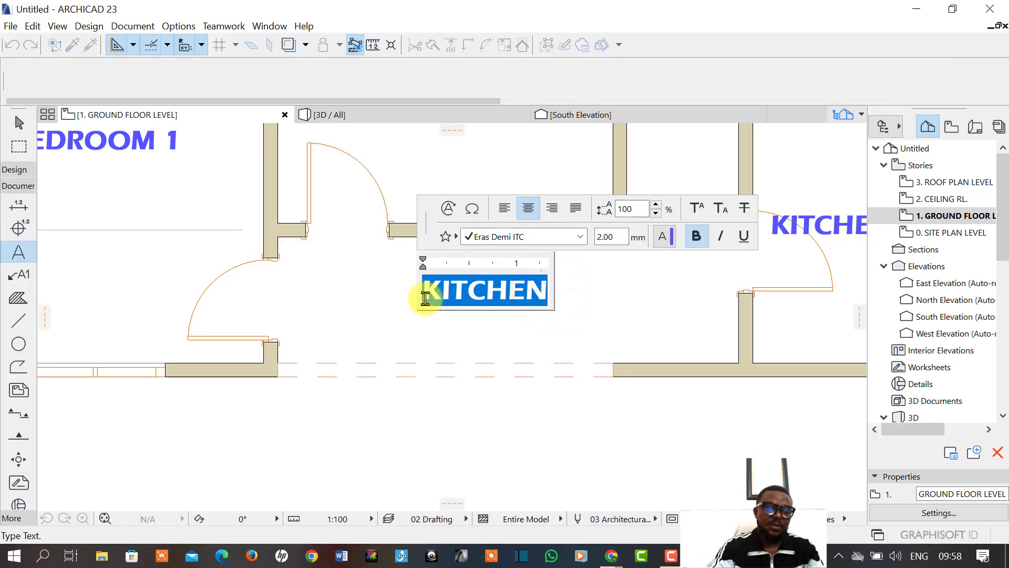
{"action": "type", "text": "LOBBY"}
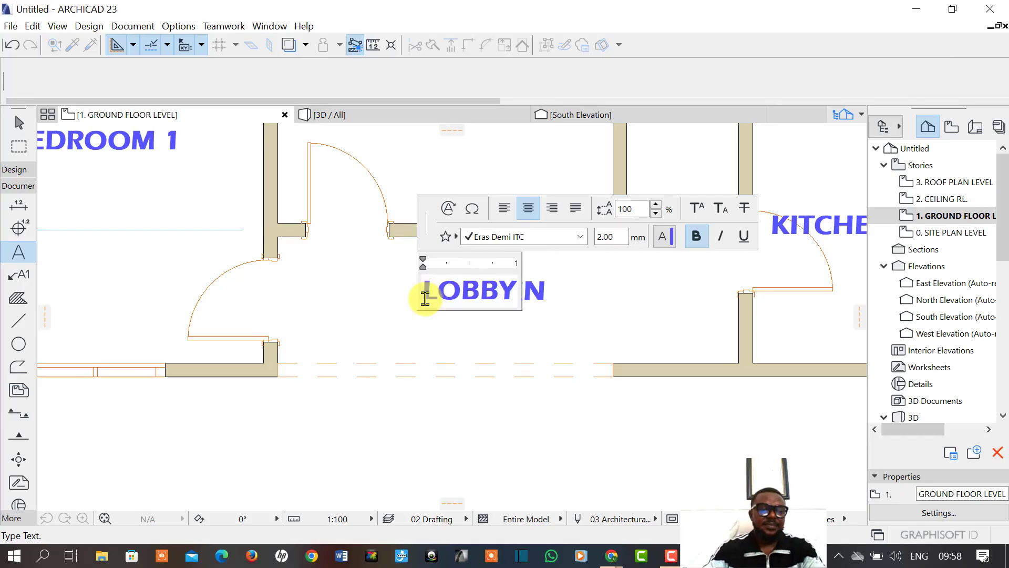
{"action": "left_click", "coordinate": [602, 333]}
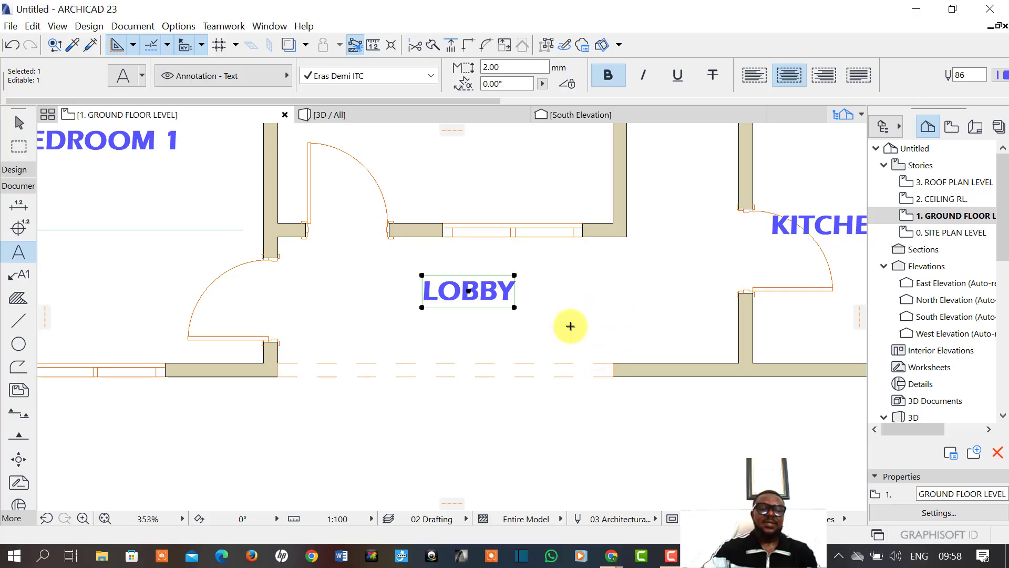
Nudge the LOBBY label slightly south-east within the open area south of Bedroom 2 and deselect it.
{"action": "left_click_drag", "start_coordinate": [469, 291], "coordinate": [480, 305]}
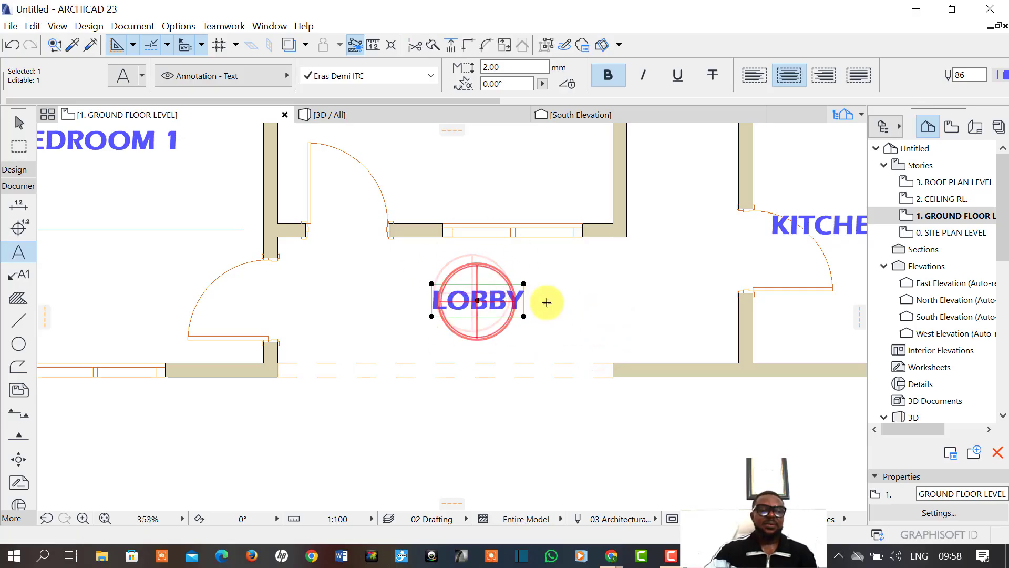
{"action": "key", "text": "Escape"}
{"action": "scroll", "coordinate": [585, 300], "scroll_direction": "down", "scroll_amount": 3}
{"action": "scroll", "coordinate": [620, 278], "scroll_direction": "down", "scroll_amount": 4}
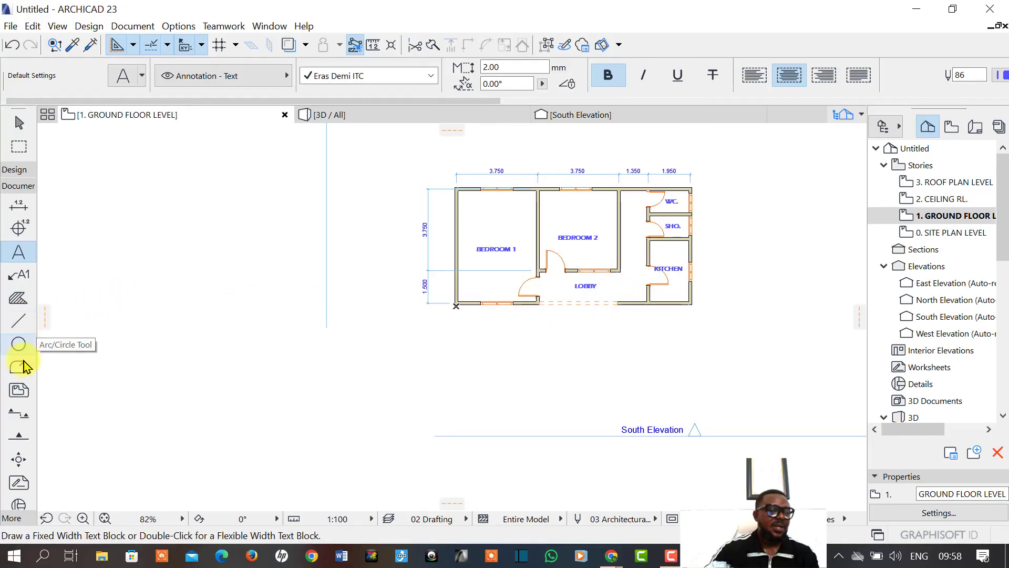
Set the Slab tool's default structure to Basic with the Concrete - Structural building material.
{"action": "left_click", "coordinate": [15, 169]}
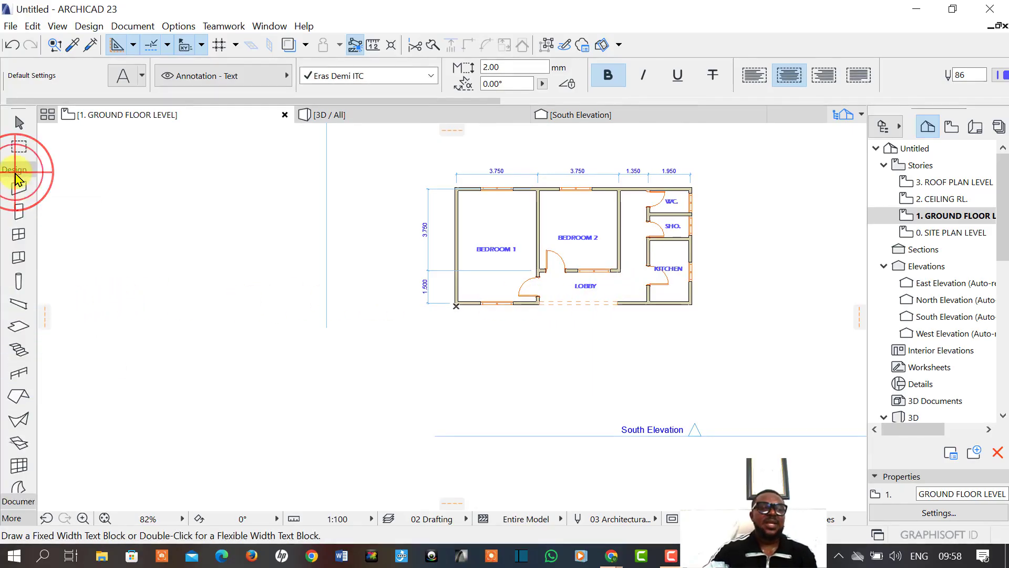
{"action": "left_click", "coordinate": [18, 330]}
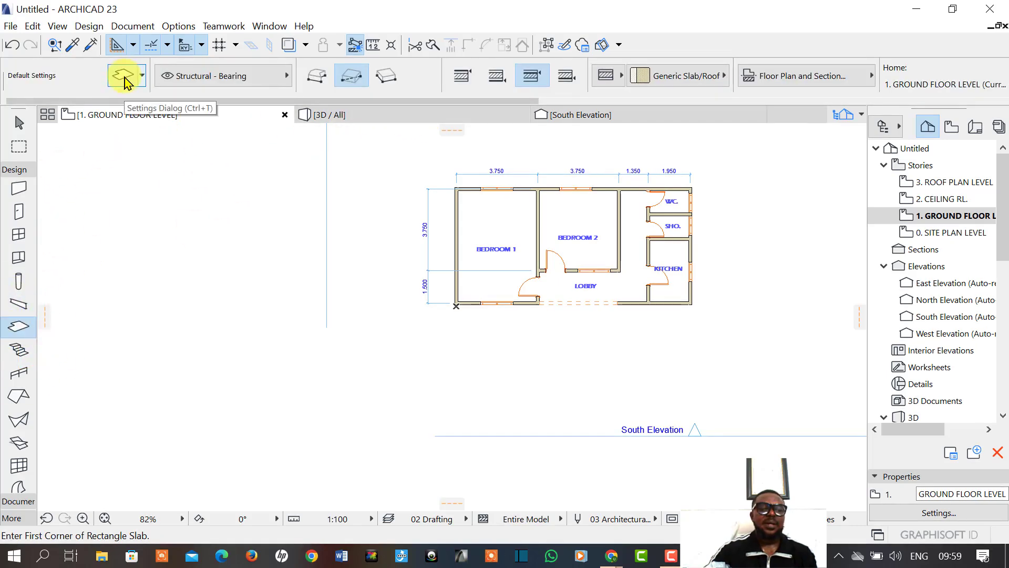
{"action": "left_click", "coordinate": [22, 323]}
{"action": "double_click", "coordinate": [22, 323]}
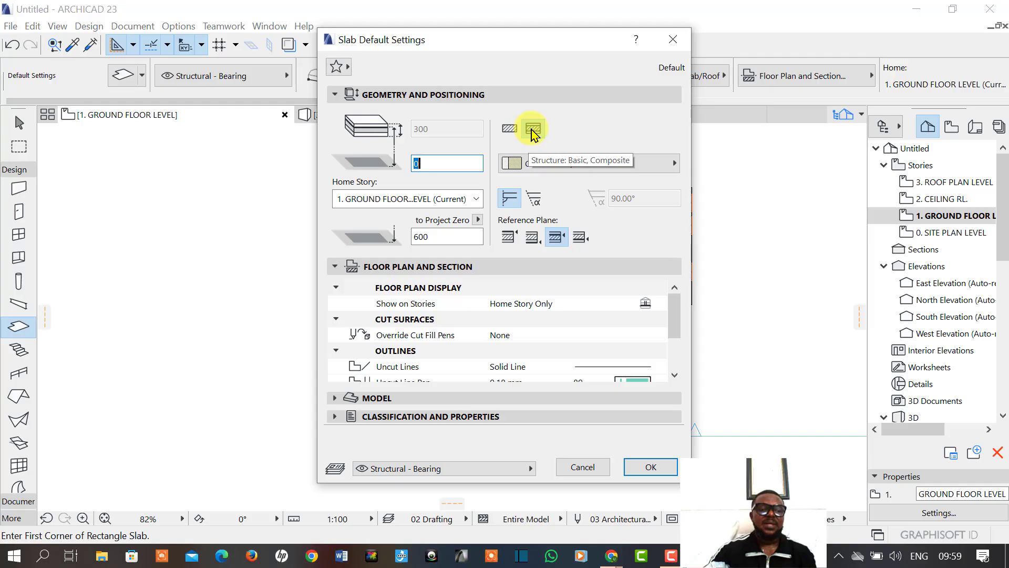
{"action": "left_click", "coordinate": [516, 132]}
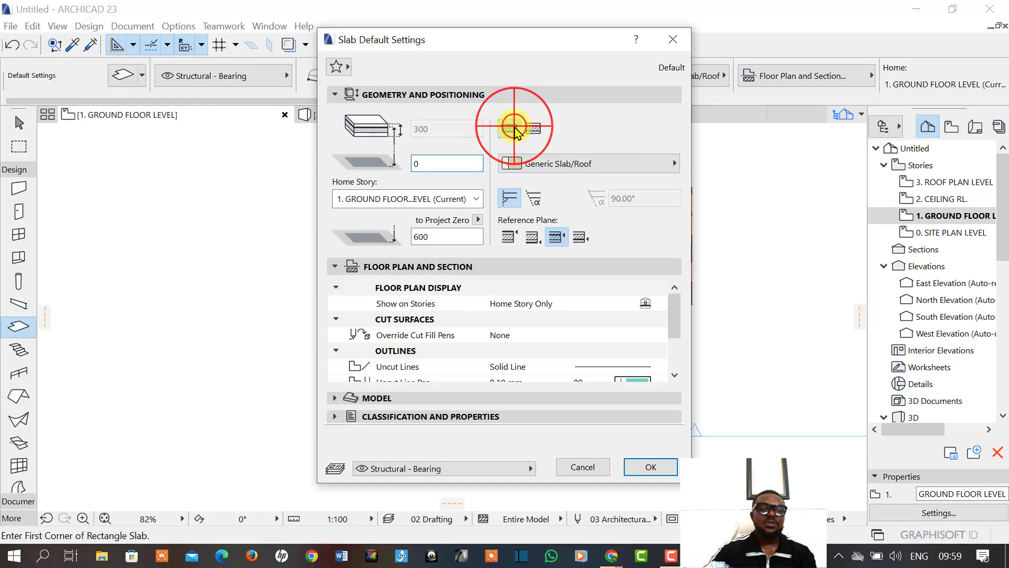
{"action": "left_click", "coordinate": [564, 165]}
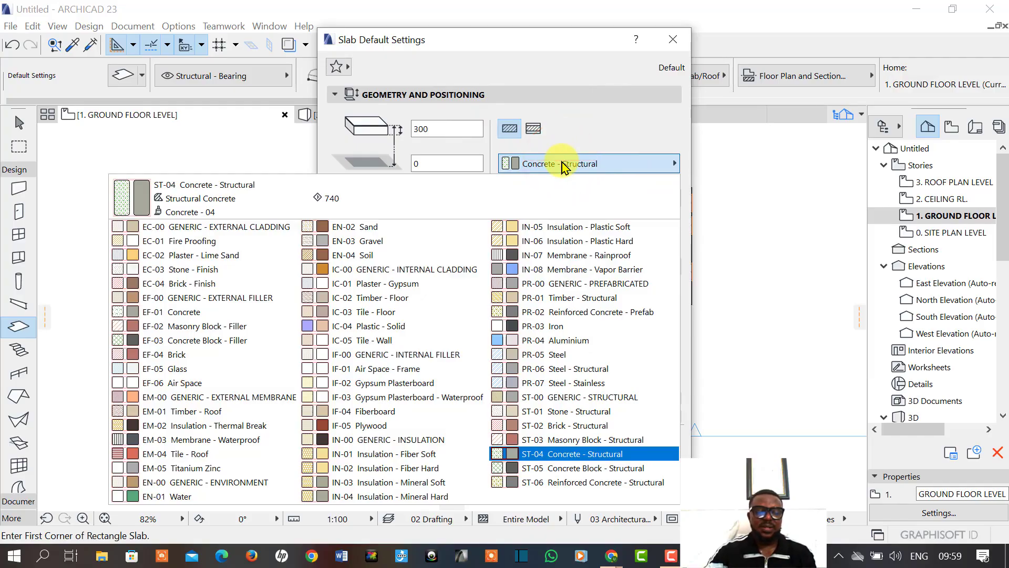
{"action": "left_click", "coordinate": [609, 456]}
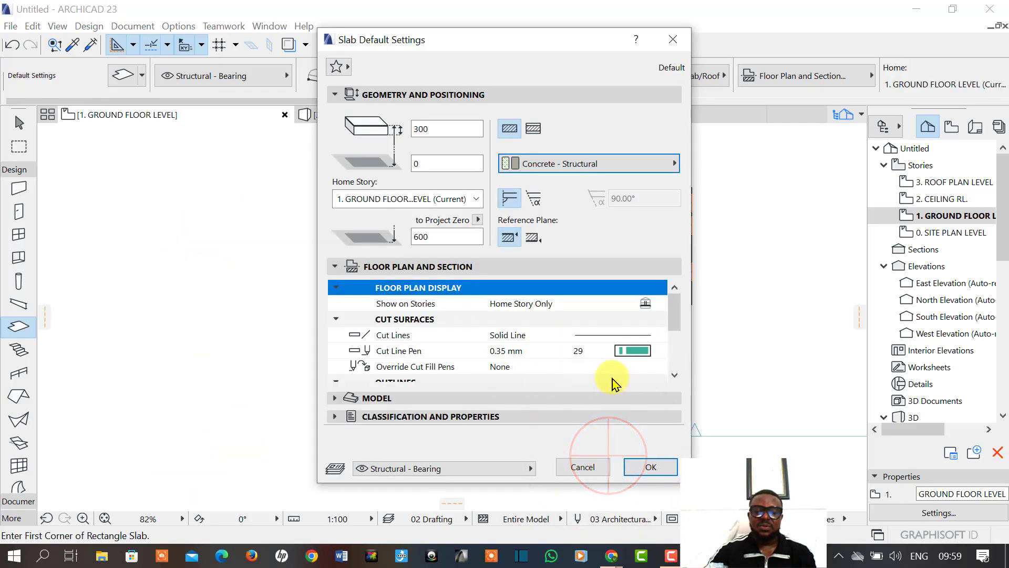
Set the default slab thickness to 150 mm and accept the slab settings.
{"action": "left_click", "coordinate": [637, 351]}
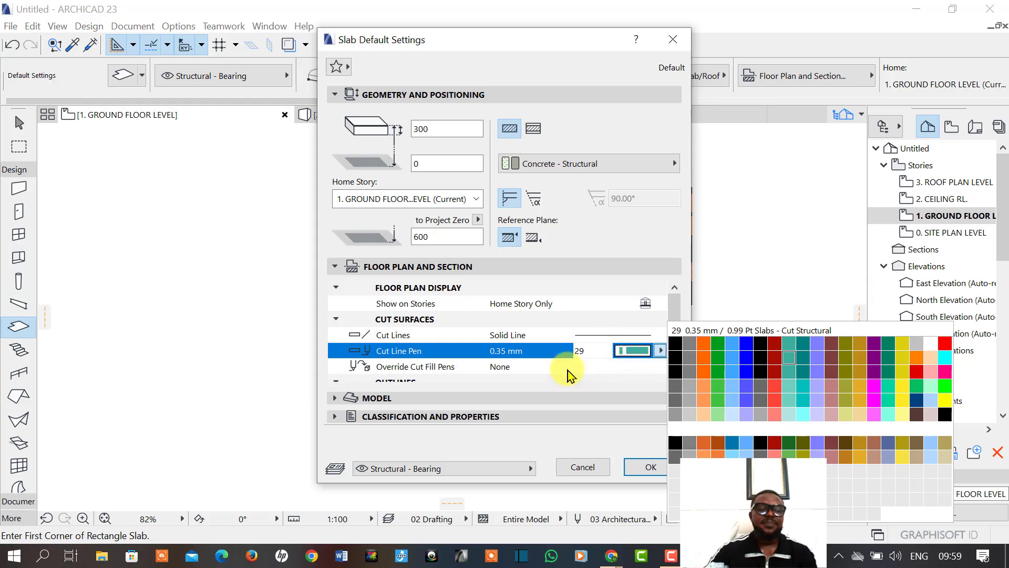
{"action": "left_click", "coordinate": [582, 373]}
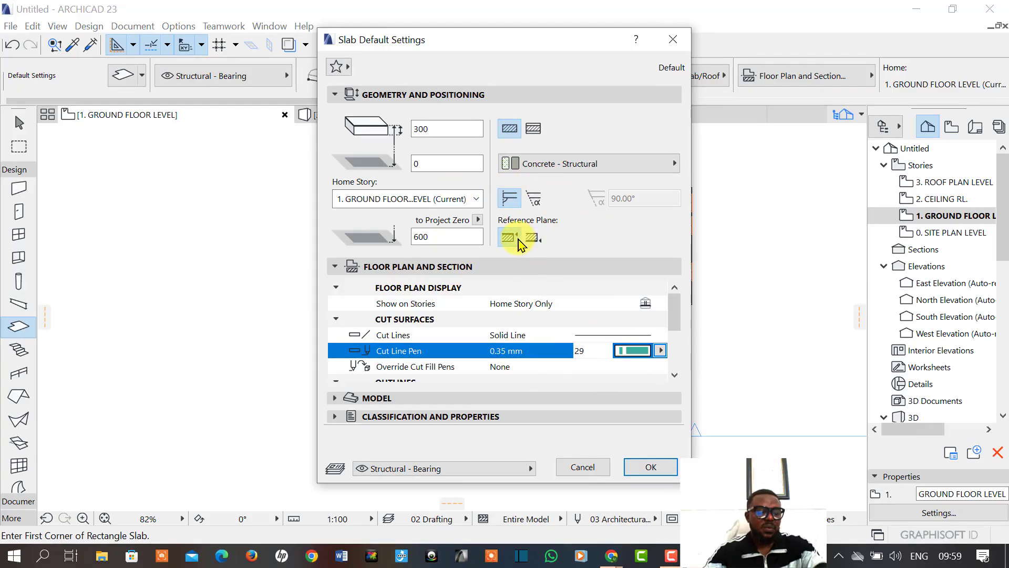
{"action": "double_click", "coordinate": [444, 128]}
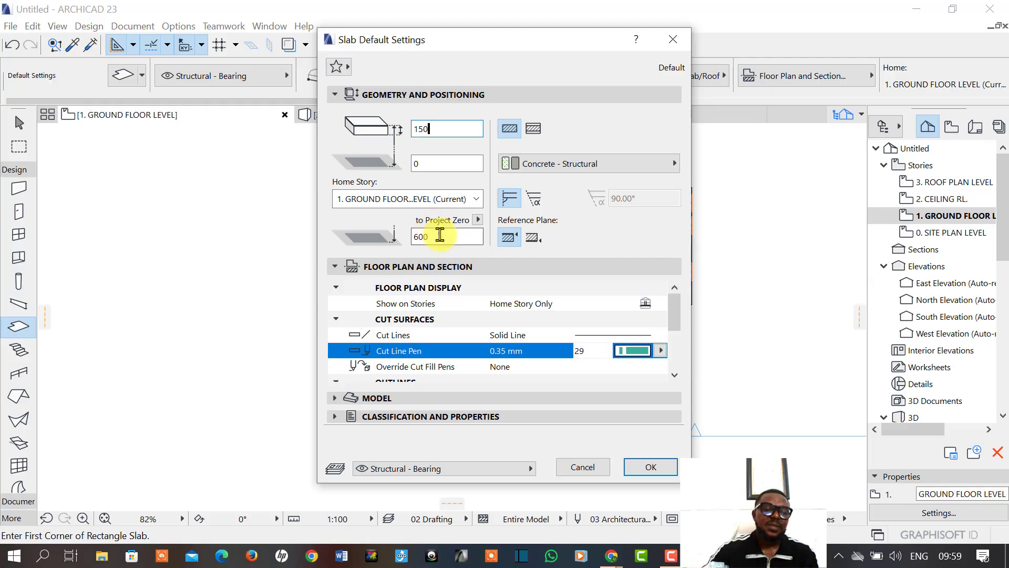
{"action": "left_click", "coordinate": [650, 467]}
Draw a rectangular slab under the whole house, from the north-west outer wall corner to the south-east outer wall corner.
{"action": "scroll", "coordinate": [397, 192], "scroll_direction": "up", "scroll_amount": 8}
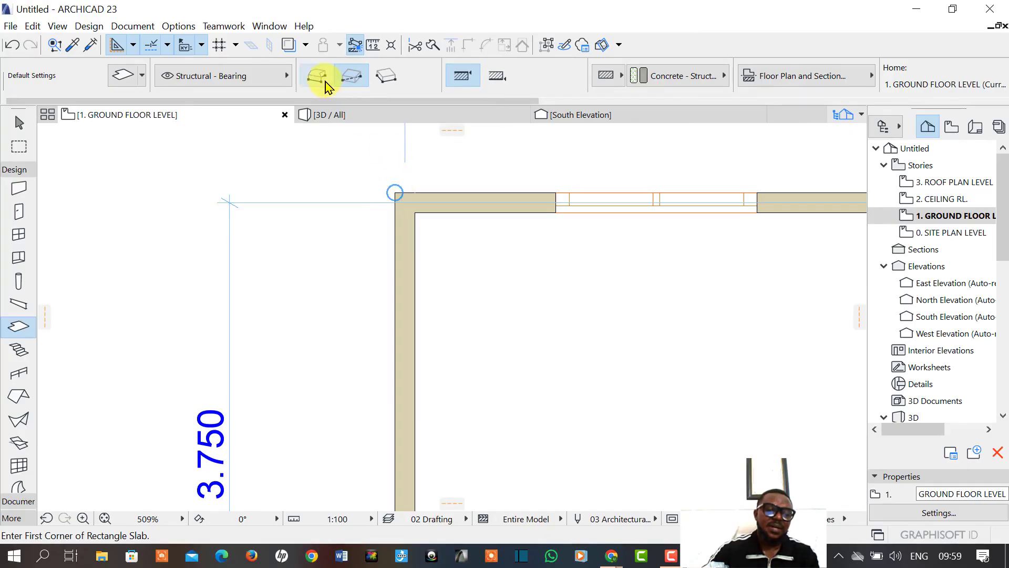
{"action": "left_click", "coordinate": [395, 193]}
{"action": "scroll", "coordinate": [565, 309], "scroll_direction": "down", "scroll_amount": 3}
{"action": "middle_click_drag", "start_coordinate": [564, 308], "coordinate": [308, 92]}
{"action": "scroll", "coordinate": [676, 306], "scroll_direction": "down", "scroll_amount": 1}
{"action": "middle_click_drag", "start_coordinate": [760, 338], "coordinate": [658, 327]}
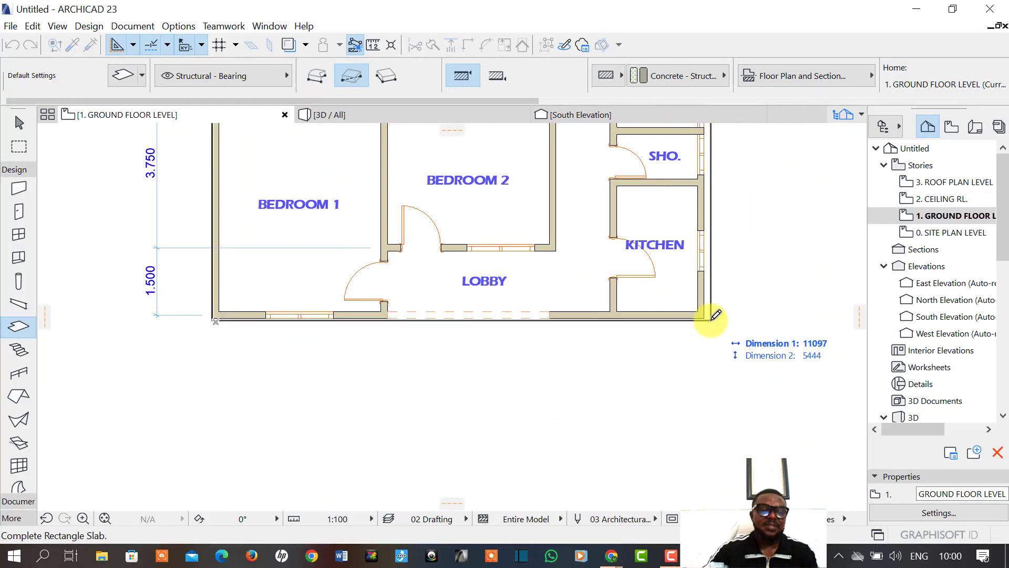
{"action": "scroll", "coordinate": [706, 320], "scroll_direction": "up", "scroll_amount": 5}
{"action": "left_click", "coordinate": [695, 314]}
{"action": "scroll", "coordinate": [748, 353], "scroll_direction": "down", "scroll_amount": 5}
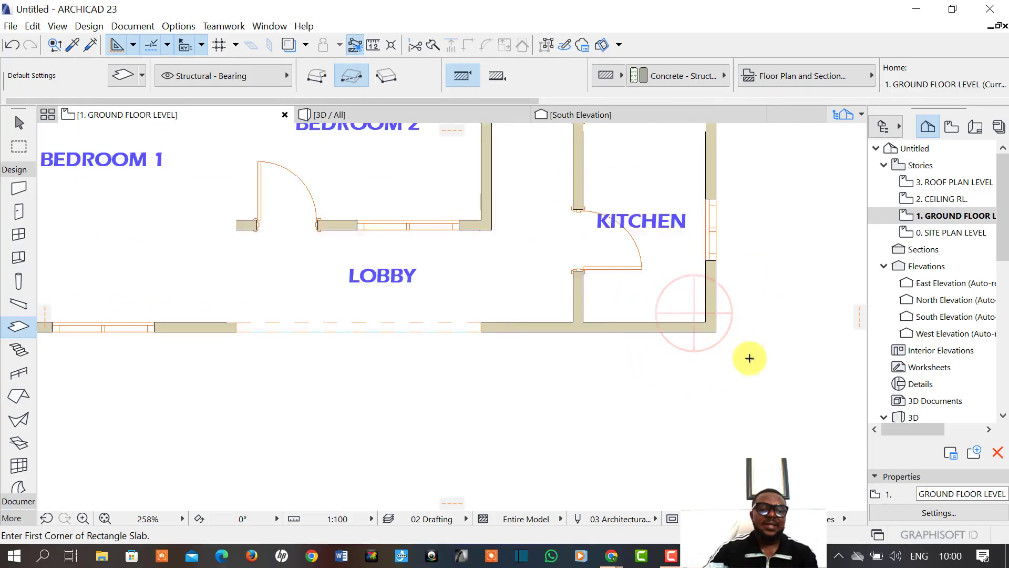
{"action": "scroll", "coordinate": [568, 374], "scroll_direction": "down", "scroll_amount": 1}
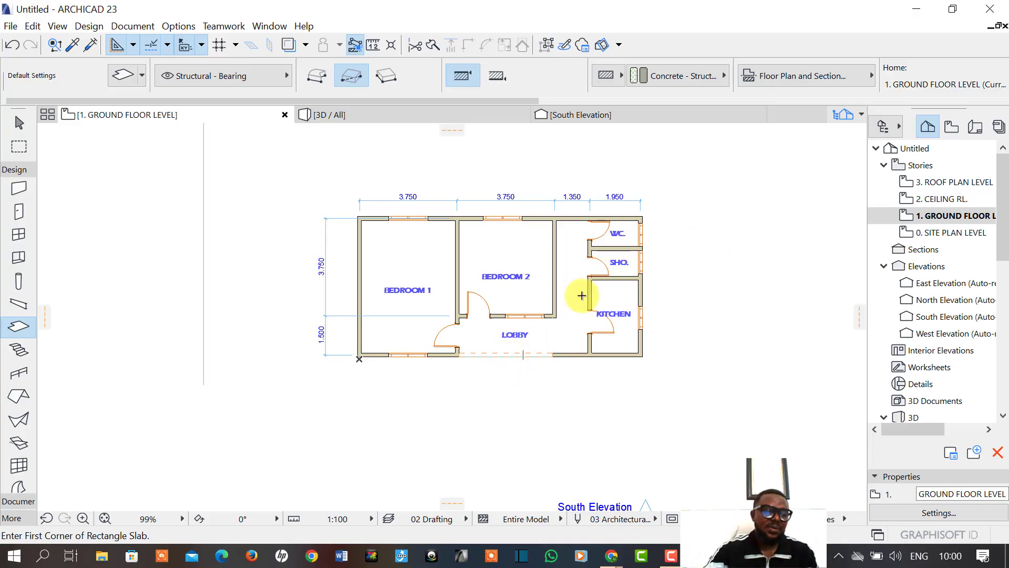
Subtract the rectangular lobby area from the floor slab, from the east end of the dashed opening to the corner where the two bedrooms' walls meet.
{"action": "left_click", "coordinate": [572, 332]}
{"action": "scroll", "coordinate": [542, 347], "scroll_direction": "up", "scroll_amount": 9}
{"action": "scroll", "coordinate": [526, 349], "scroll_direction": "up", "scroll_amount": 3}
{"action": "scroll", "coordinate": [421, 353], "scroll_direction": "down", "scroll_amount": 10}
{"action": "scroll", "coordinate": [294, 362], "scroll_direction": "up", "scroll_amount": 16}
{"action": "scroll", "coordinate": [299, 405], "scroll_direction": "up", "scroll_amount": 1}
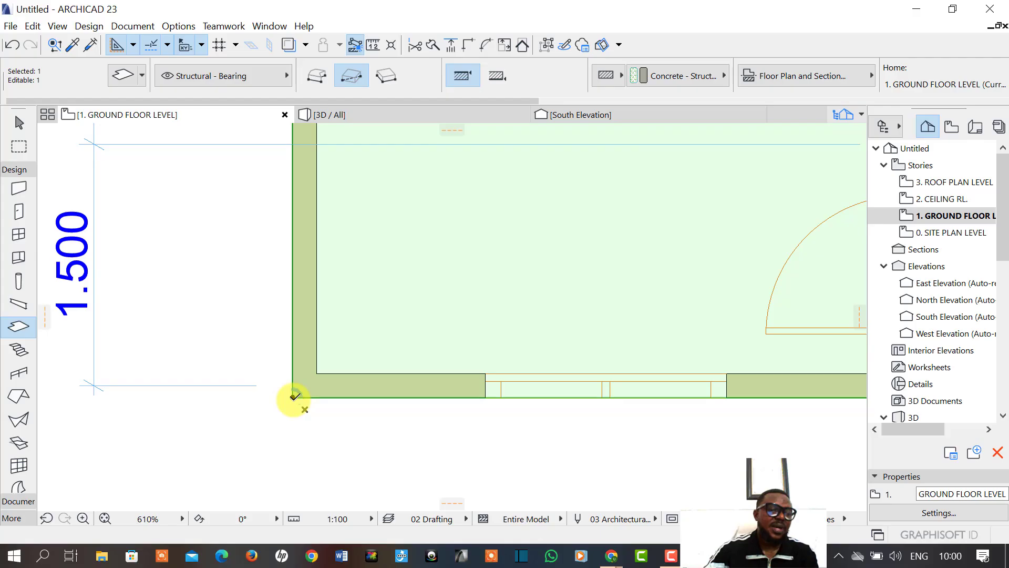
{"action": "left_click", "coordinate": [293, 398]}
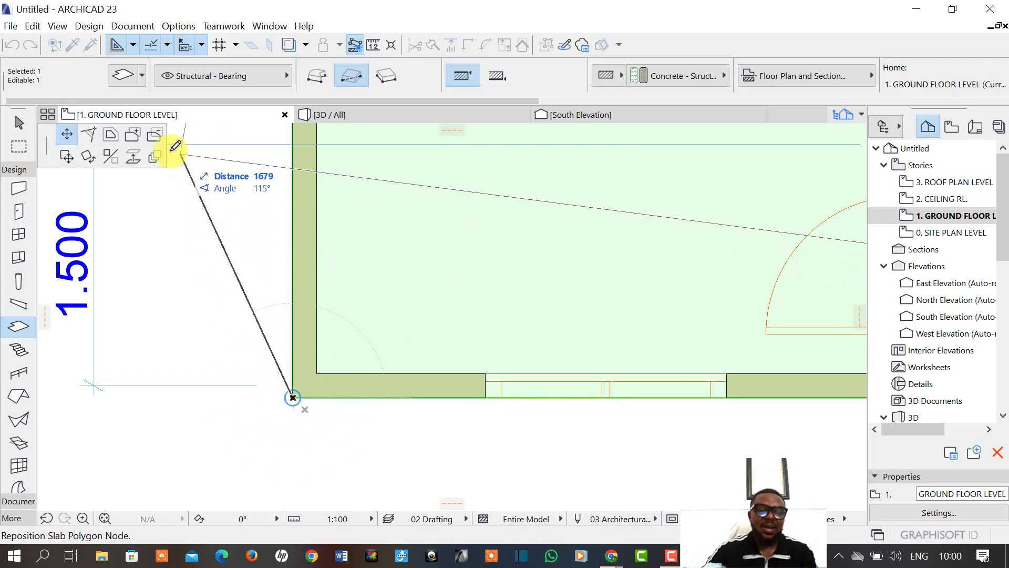
{"action": "left_click", "coordinate": [153, 137]}
{"action": "middle_click_drag", "start_coordinate": [495, 379], "coordinate": [124, 278]}
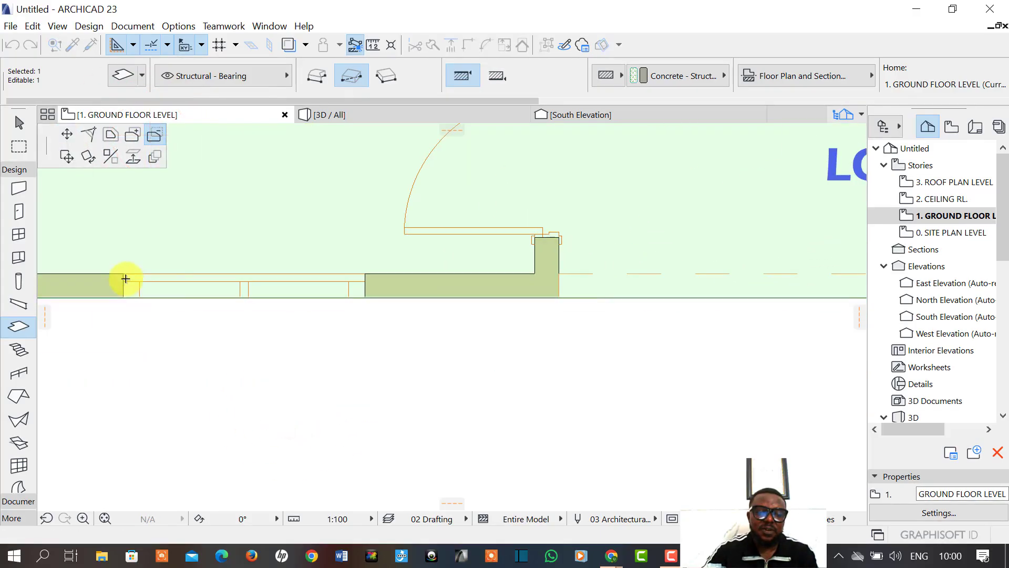
{"action": "middle_click_drag", "start_coordinate": [570, 392], "coordinate": [243, 381]}
{"action": "scroll", "coordinate": [612, 310], "scroll_direction": "up", "scroll_amount": 3}
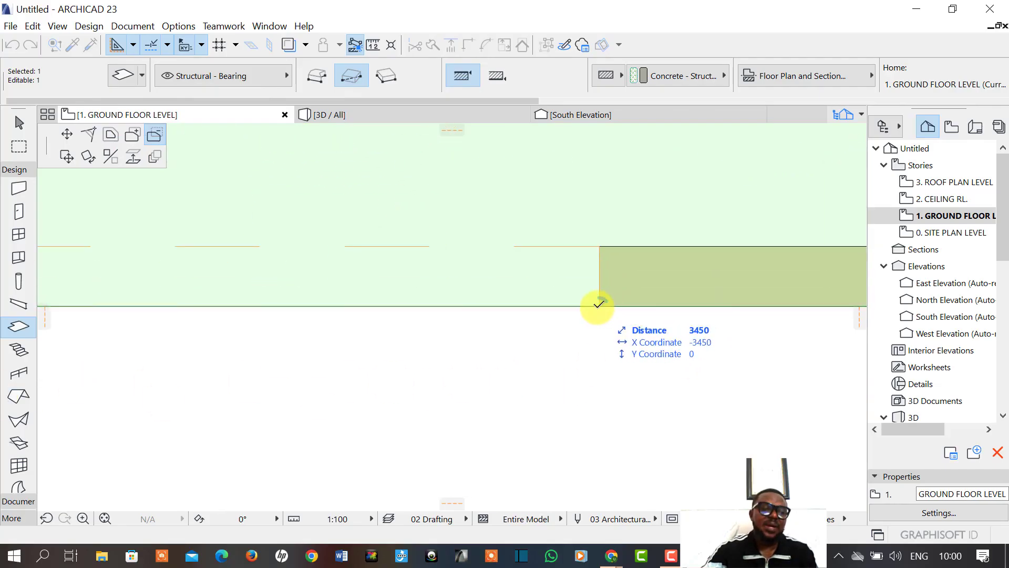
{"action": "left_click", "coordinate": [597, 308]}
{"action": "scroll", "coordinate": [538, 265], "scroll_direction": "down", "scroll_amount": 4}
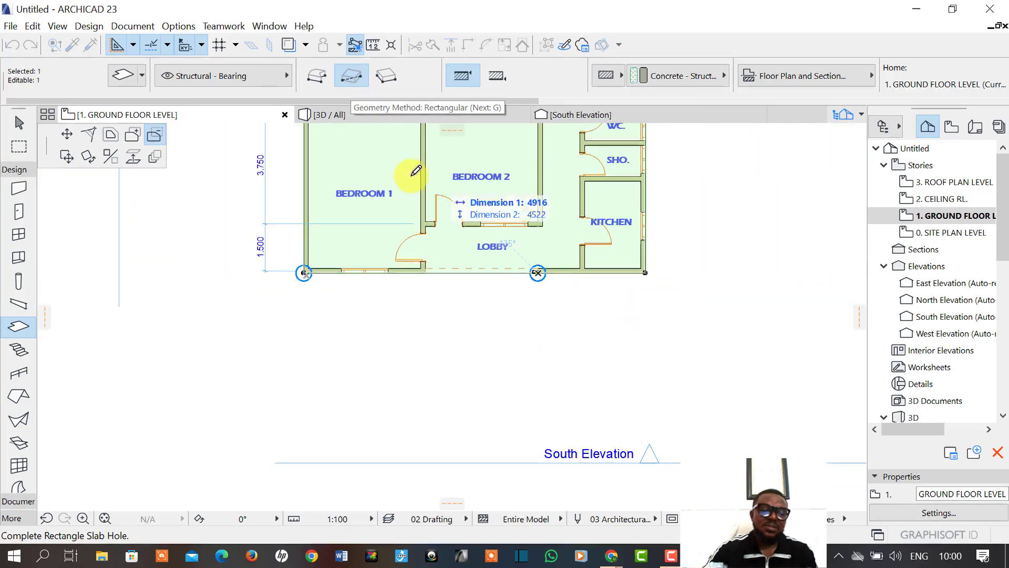
{"action": "scroll", "coordinate": [421, 200], "scroll_direction": "up", "scroll_amount": 6}
{"action": "left_click", "coordinate": [418, 250]}
{"action": "scroll", "coordinate": [513, 349], "scroll_direction": "down", "scroll_amount": 4}
{"action": "middle_click_drag", "start_coordinate": [546, 376], "coordinate": [415, 373]}
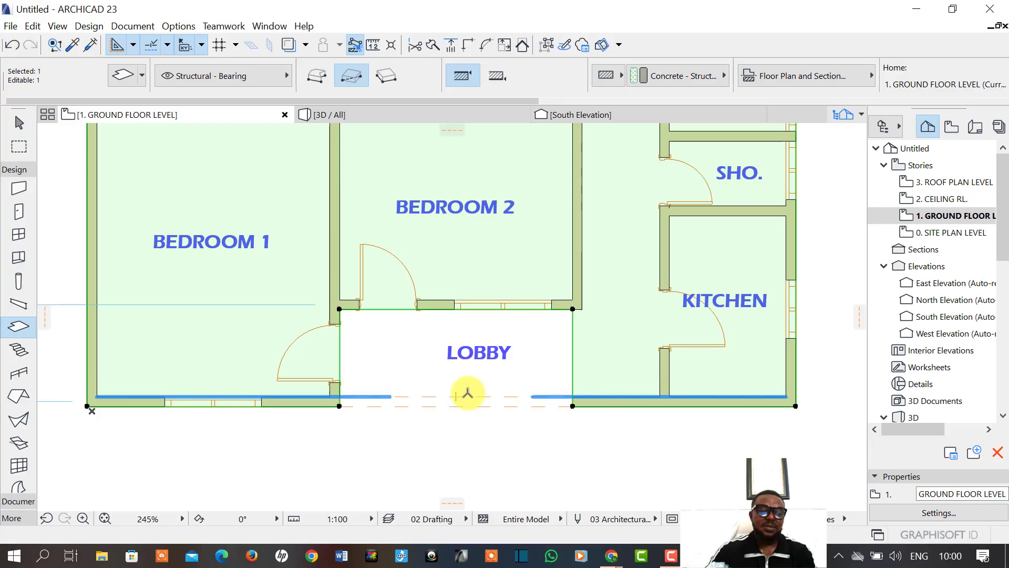
{"action": "left_click", "coordinate": [499, 459]}
Replace the text of the LOBBY label with VERANDA.
{"action": "left_click", "coordinate": [490, 361]}
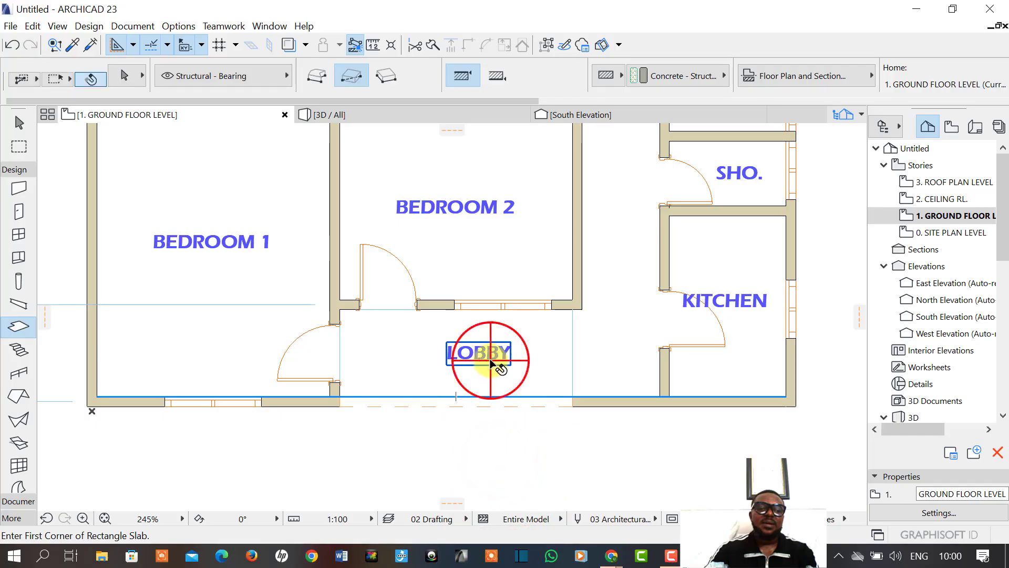
{"action": "right_click", "coordinate": [499, 355]}
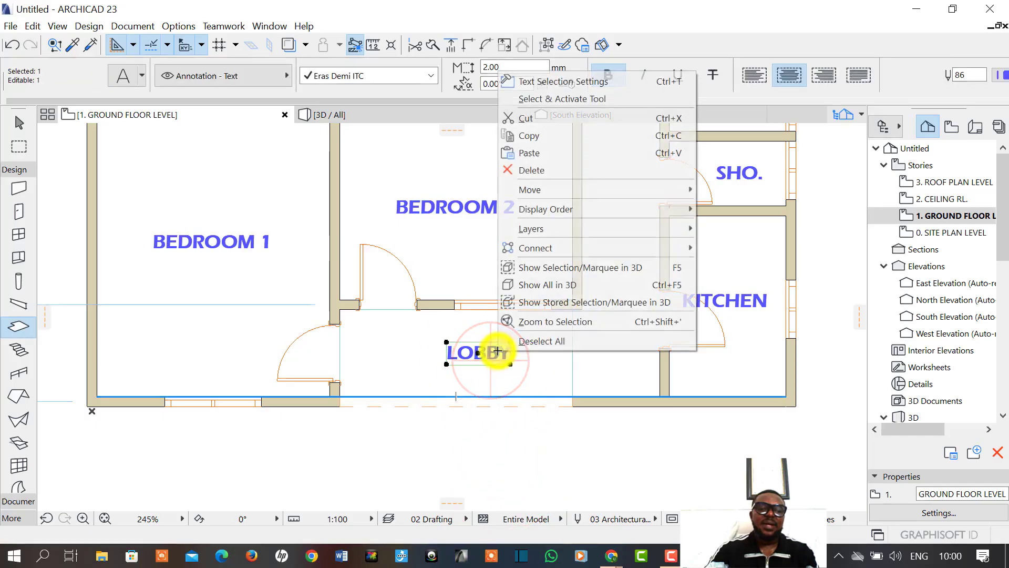
{"action": "left_click", "coordinate": [554, 98]}
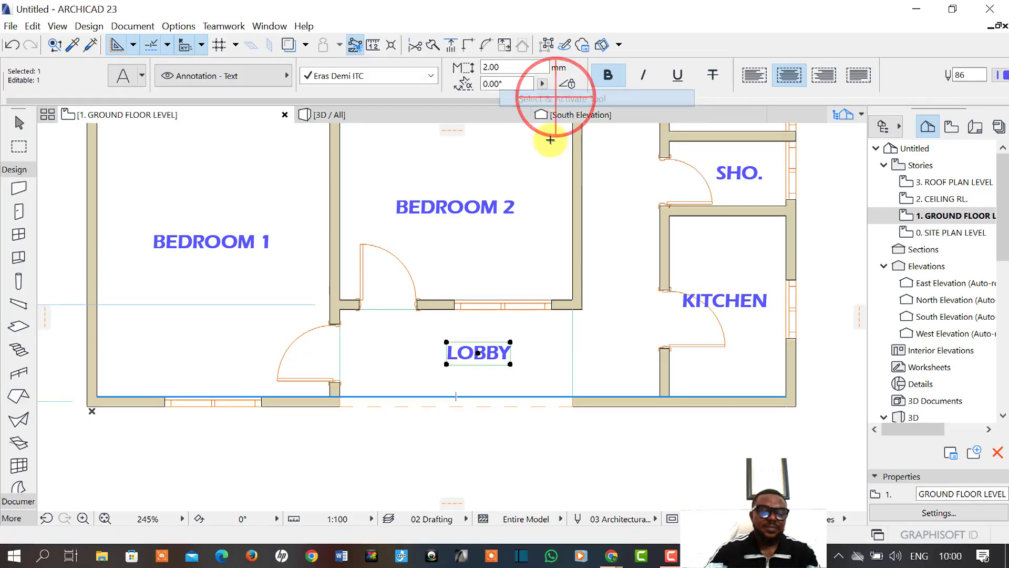
{"action": "left_click", "coordinate": [489, 352]}
{"action": "left_click_drag", "start_coordinate": [512, 351], "coordinate": [436, 351]}
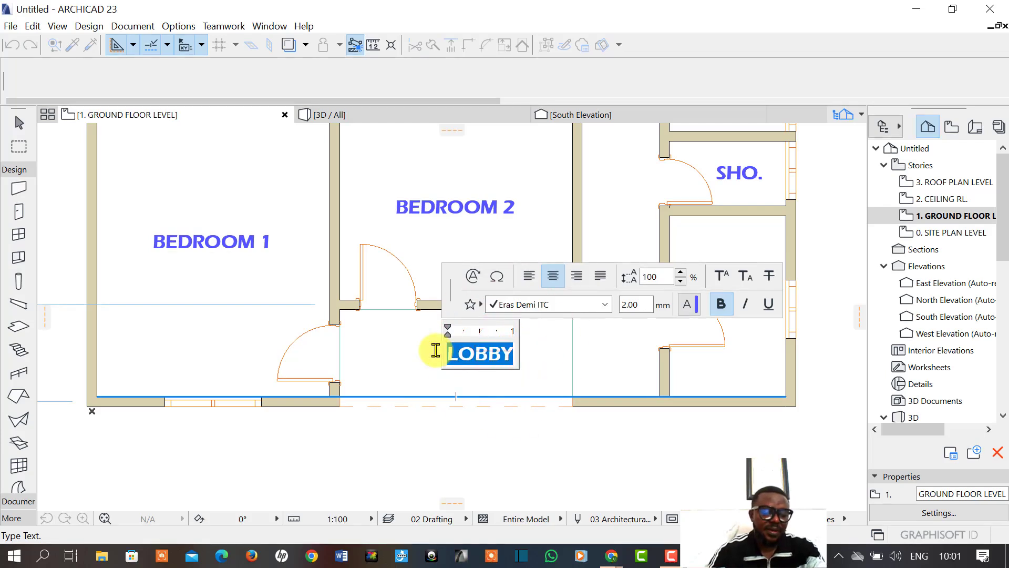
{"action": "type", "text": "VERR"}
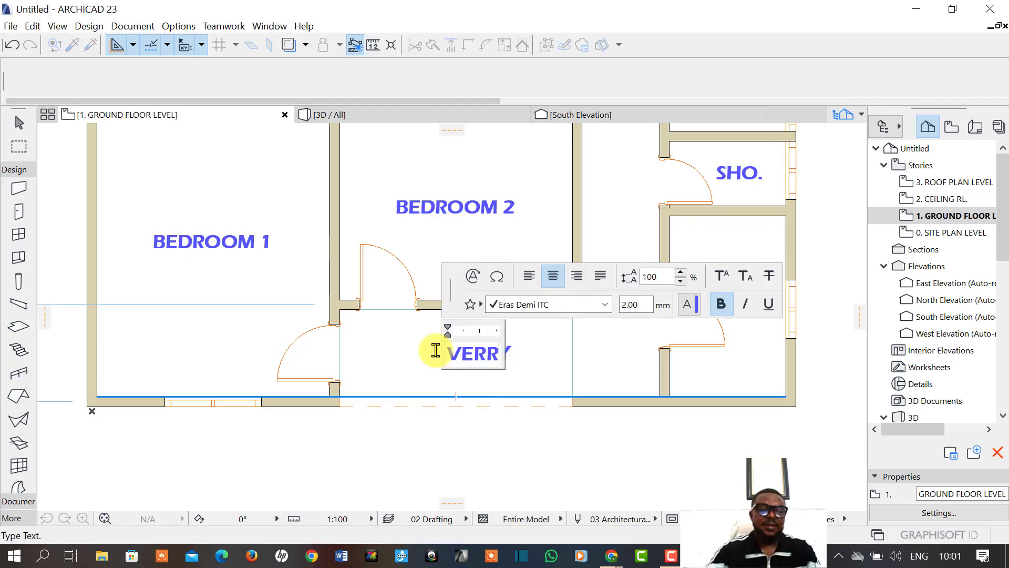
{"action": "type", "text": "ENDA"}
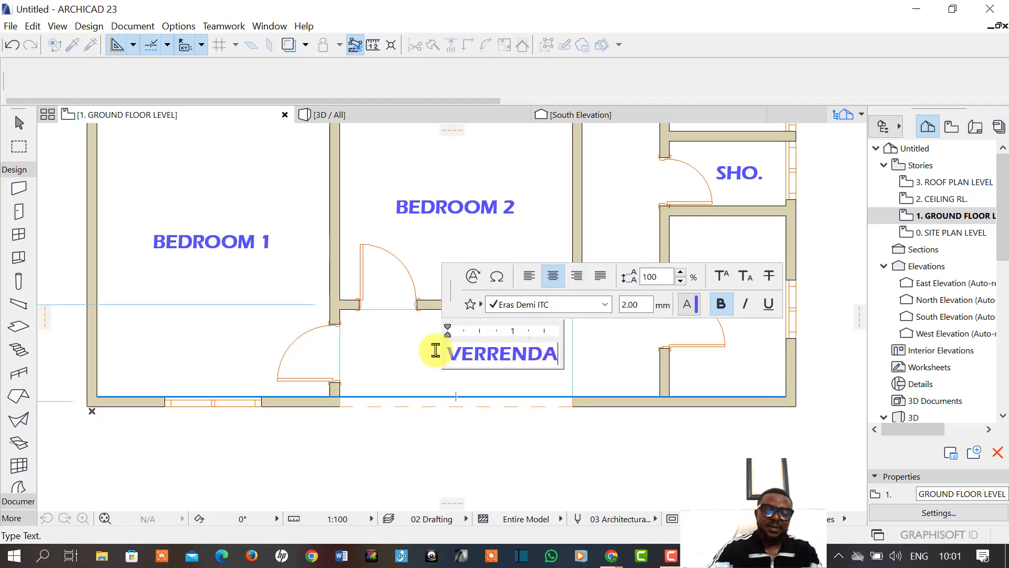
{"action": "left_click", "coordinate": [500, 355]}
{"action": "key", "text": "BackSpace"}
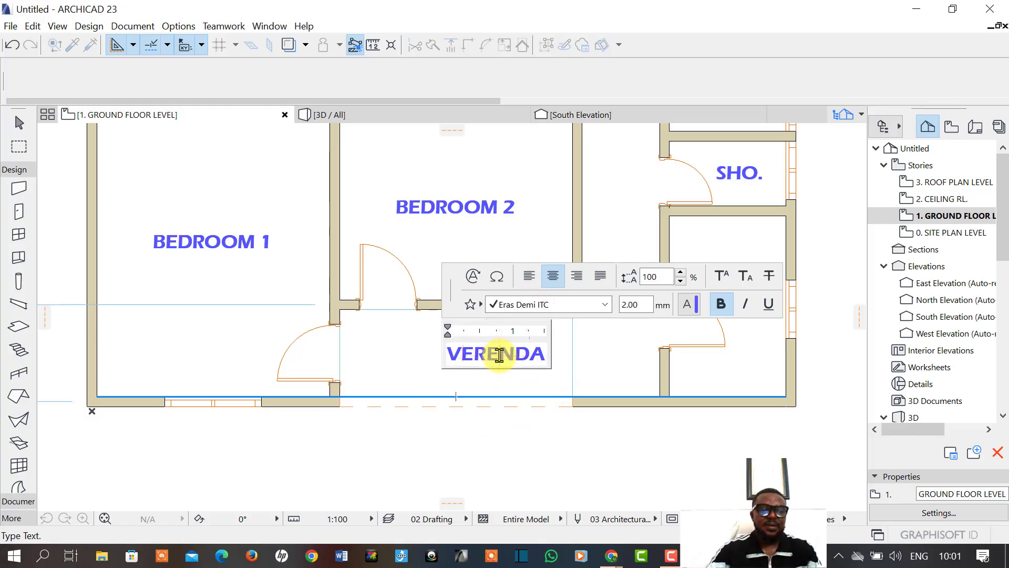
{"action": "key", "text": "Delete"}
{"action": "type", "text": "A"}
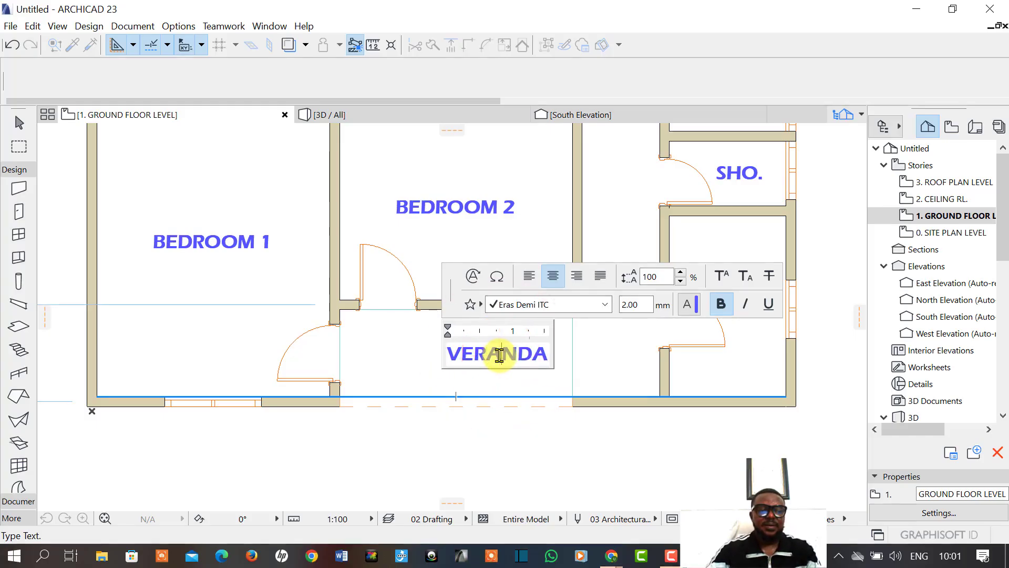
{"action": "left_click", "coordinate": [547, 356]}
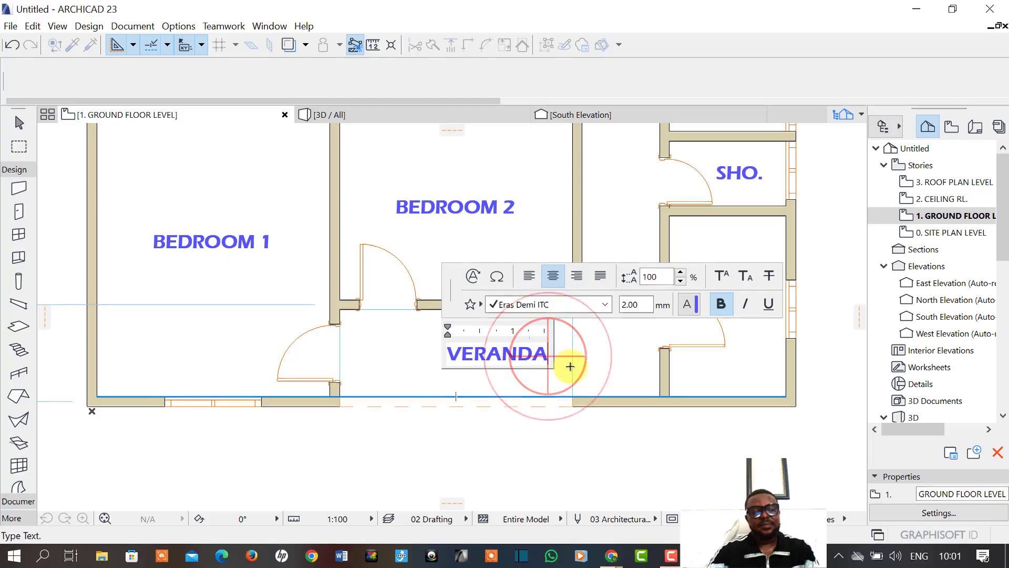
{"action": "left_click", "coordinate": [536, 387]}
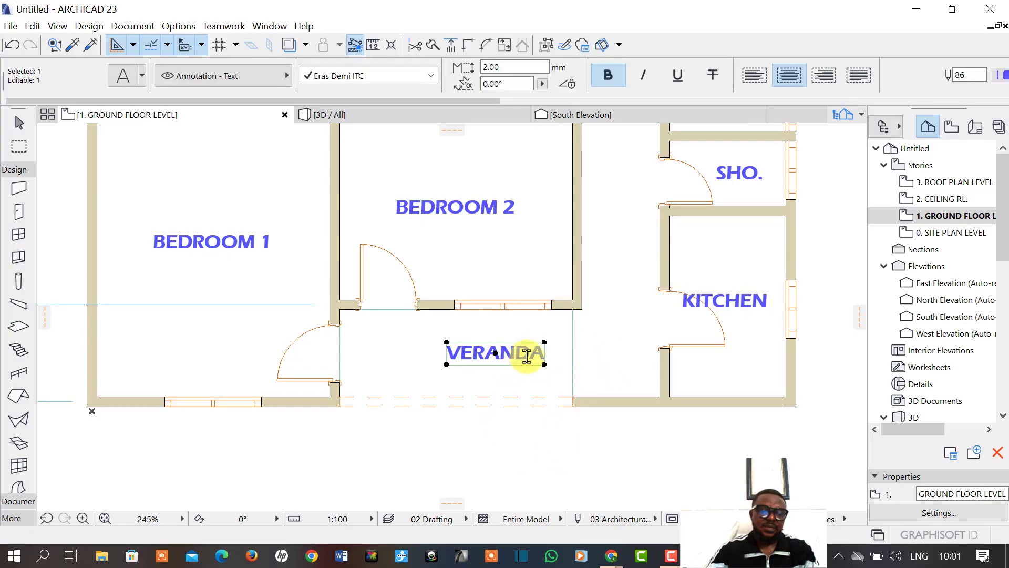
Change the spelling of the VERANDA label to VERRANDA.
{"action": "double_click", "coordinate": [538, 353]}
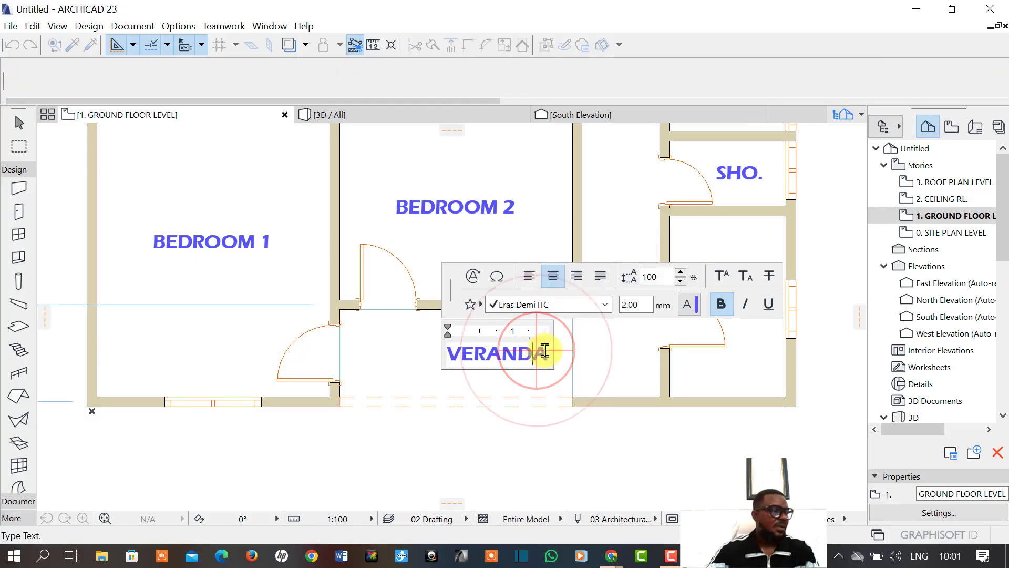
{"action": "left_click_drag", "start_coordinate": [546, 351], "coordinate": [443, 348]}
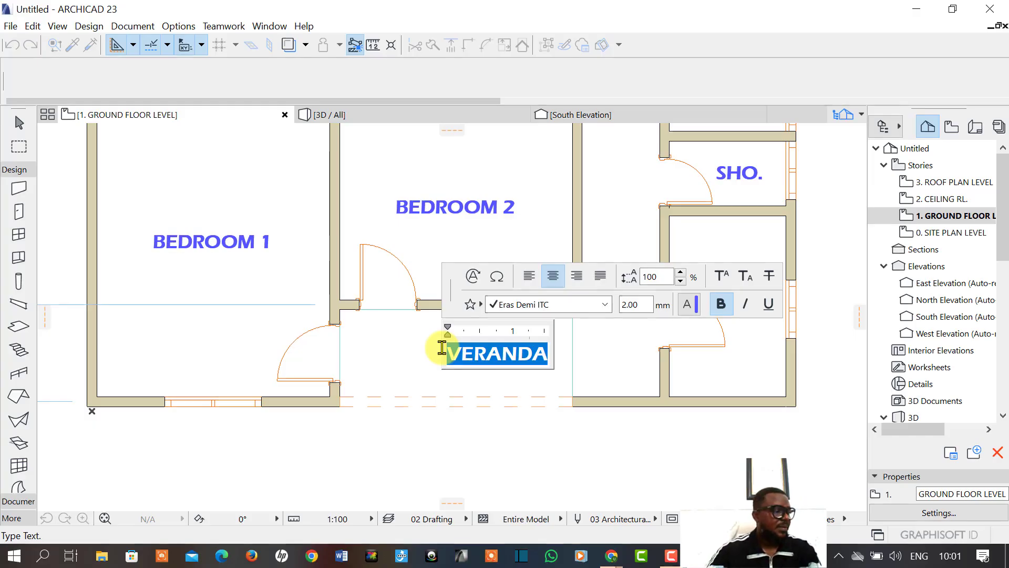
{"action": "left_click", "coordinate": [483, 355]}
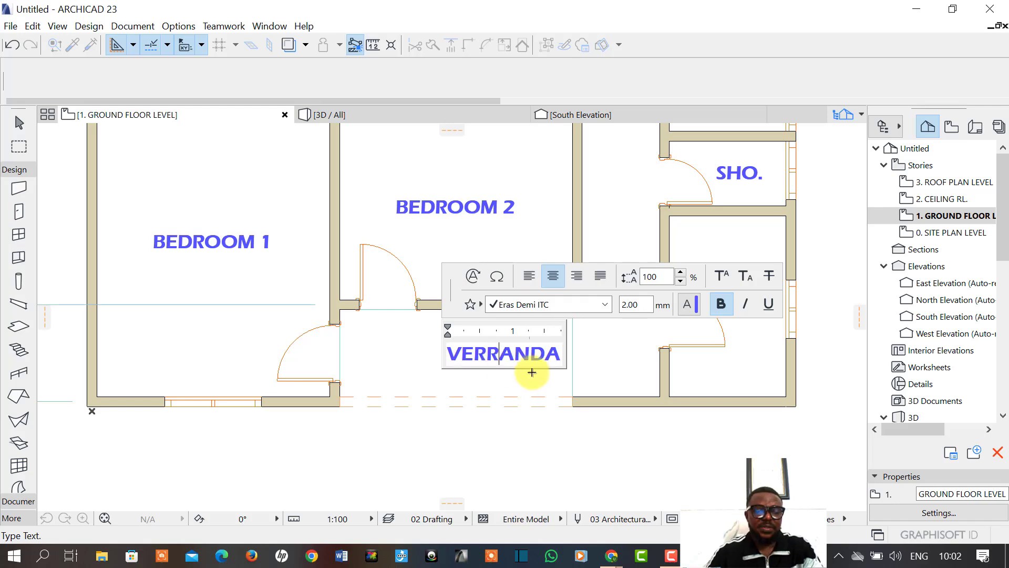
{"action": "left_click", "coordinate": [470, 453]}
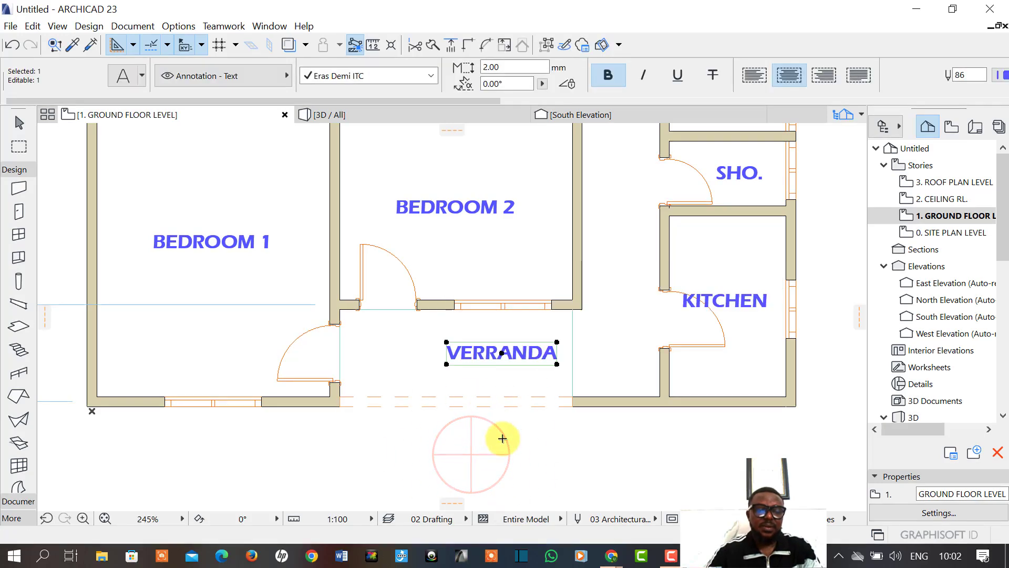
Move the VERRANDA label slightly west so it sits centred in the veranda area.
{"action": "left_click", "coordinate": [502, 355]}
{"action": "left_click", "coordinate": [469, 353]}
{"action": "left_click", "coordinate": [620, 355]}
Add a LOBBY text label in the corridor between Bedroom 2 and the shower room.
{"action": "scroll", "coordinate": [620, 355], "scroll_direction": "up", "scroll_amount": 3}
{"action": "scroll", "coordinate": [619, 354], "scroll_direction": "down", "scroll_amount": 6}
{"action": "scroll", "coordinate": [615, 293], "scroll_direction": "up", "scroll_amount": 6}
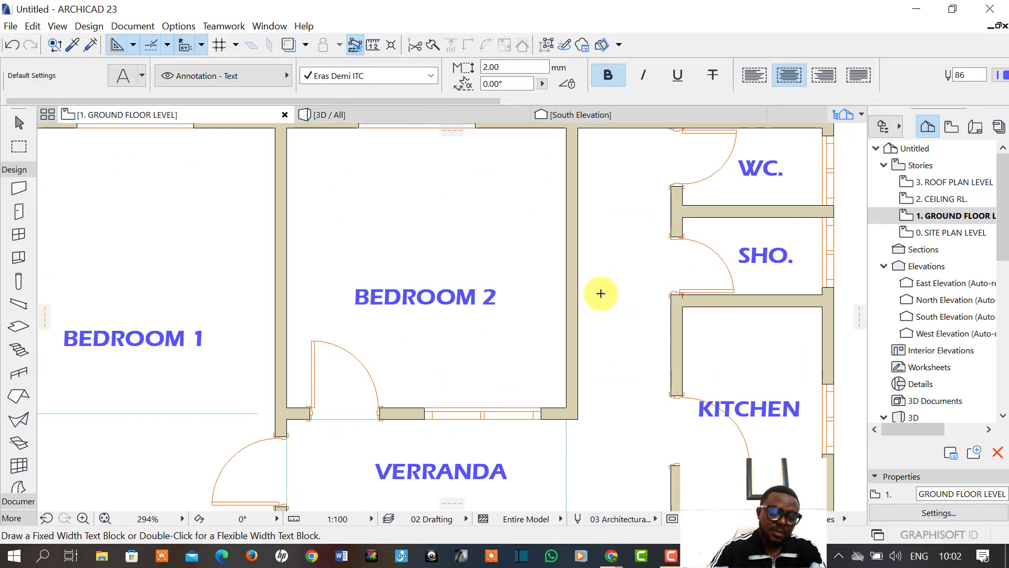
{"action": "left_click", "coordinate": [600, 284]}
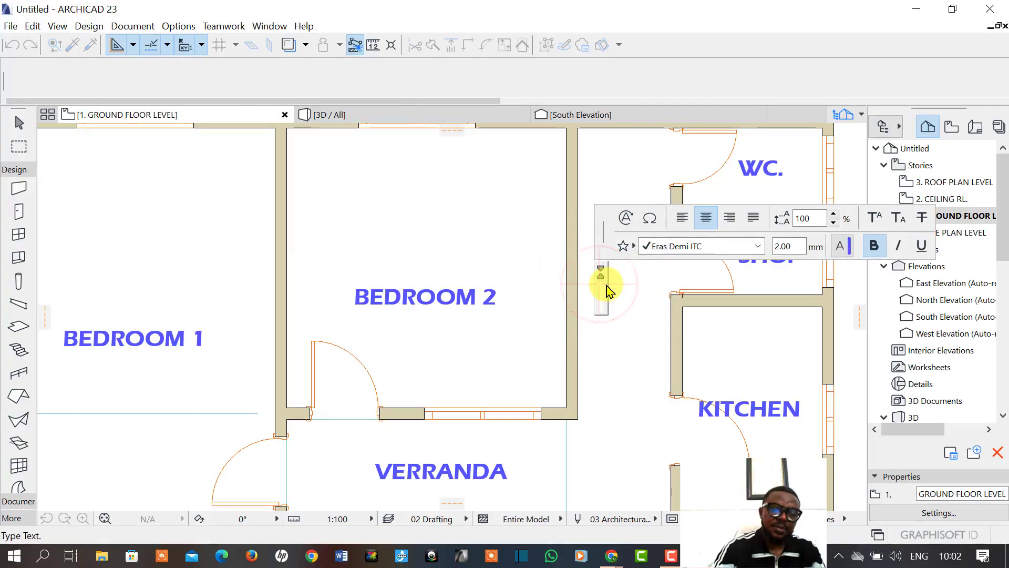
{"action": "type", "text": "LO"}
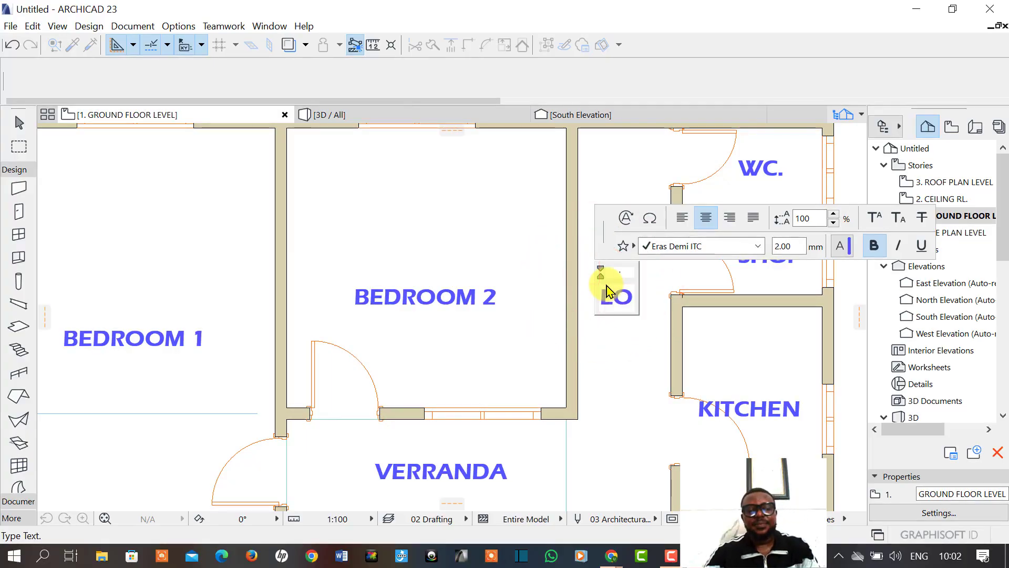
{"action": "type", "text": "BBY"}
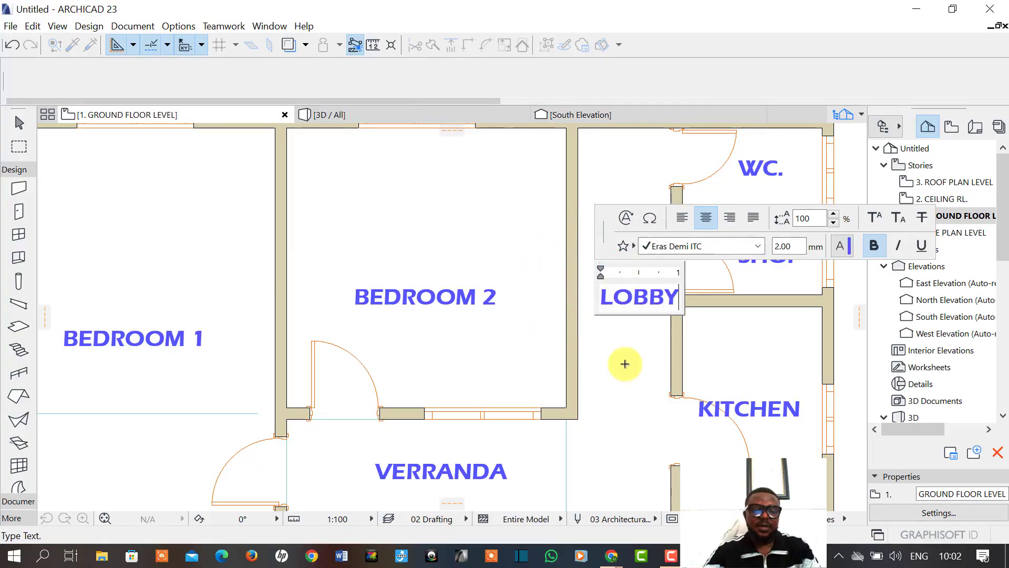
{"action": "left_click", "coordinate": [622, 364]}
Move the LOBBY label slightly north-west so it fits between the corridor walls.
{"action": "left_click", "coordinate": [632, 307]}
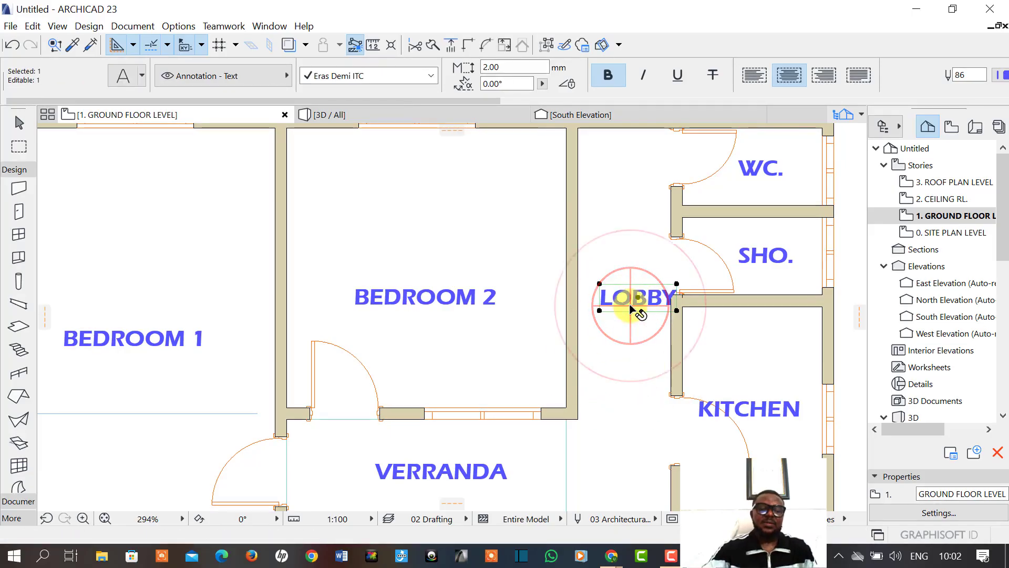
{"action": "key", "text": "ctrl+d"}
{"action": "left_click", "coordinate": [633, 303]}
{"action": "left_click", "coordinate": [619, 282]}
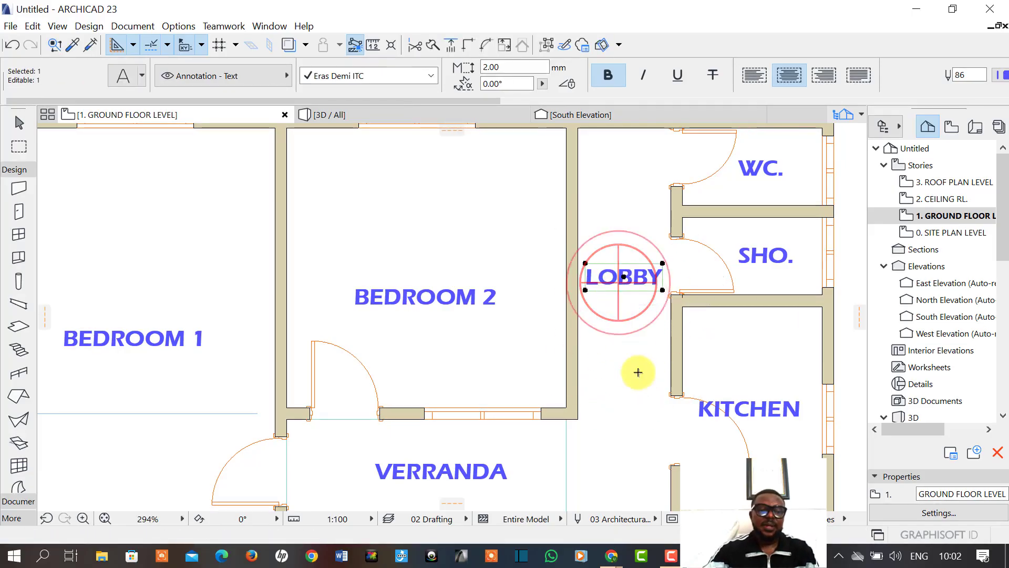
{"action": "key", "text": "Escape"}
Subtract the WC and shower room areas from the main floor slab, following the inner faces of their walls.
{"action": "scroll", "coordinate": [640, 342], "scroll_direction": "down", "scroll_amount": 5}
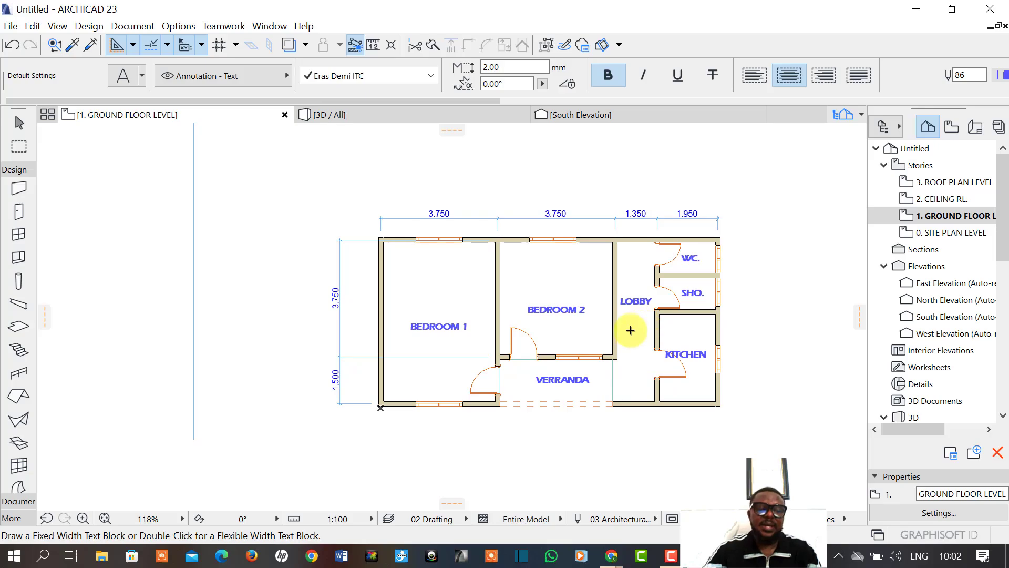
{"action": "scroll", "coordinate": [641, 342], "scroll_direction": "down", "scroll_amount": 3}
{"action": "scroll", "coordinate": [586, 338], "scroll_direction": "up", "scroll_amount": 5}
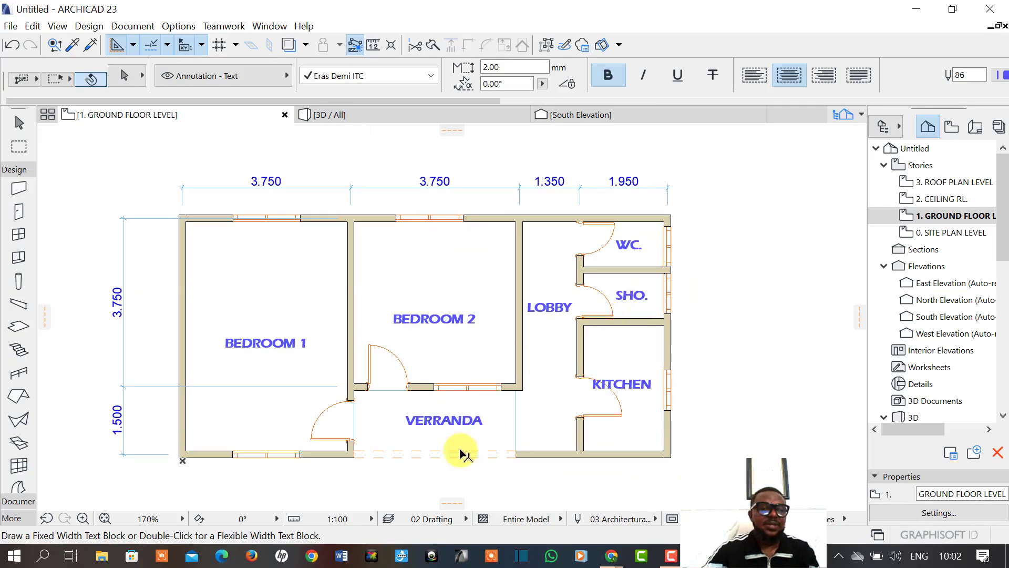
{"action": "left_click", "coordinate": [552, 432], "text": "shift"}
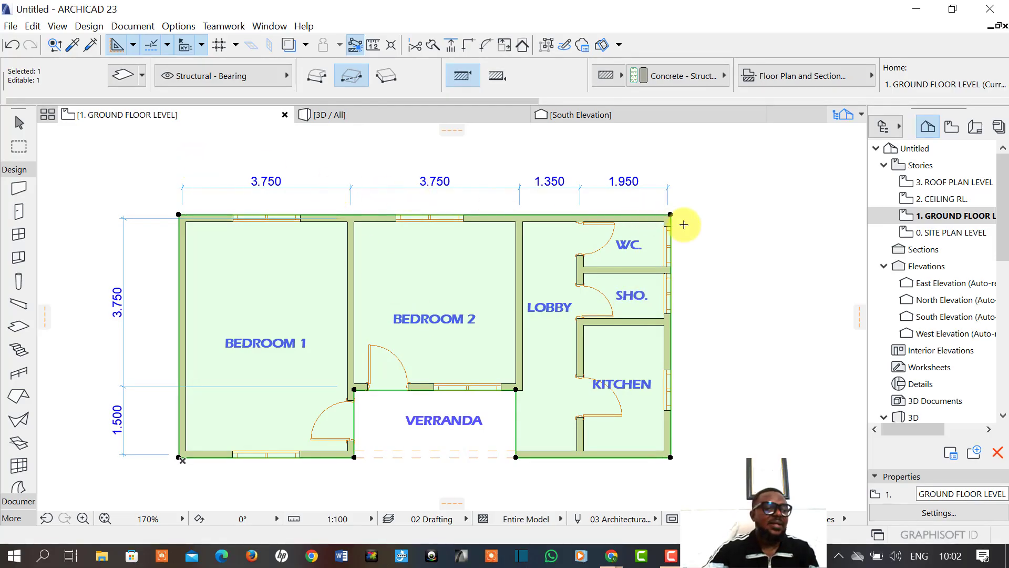
{"action": "scroll", "coordinate": [683, 224], "scroll_direction": "up", "scroll_amount": 5}
{"action": "left_click", "coordinate": [654, 198]}
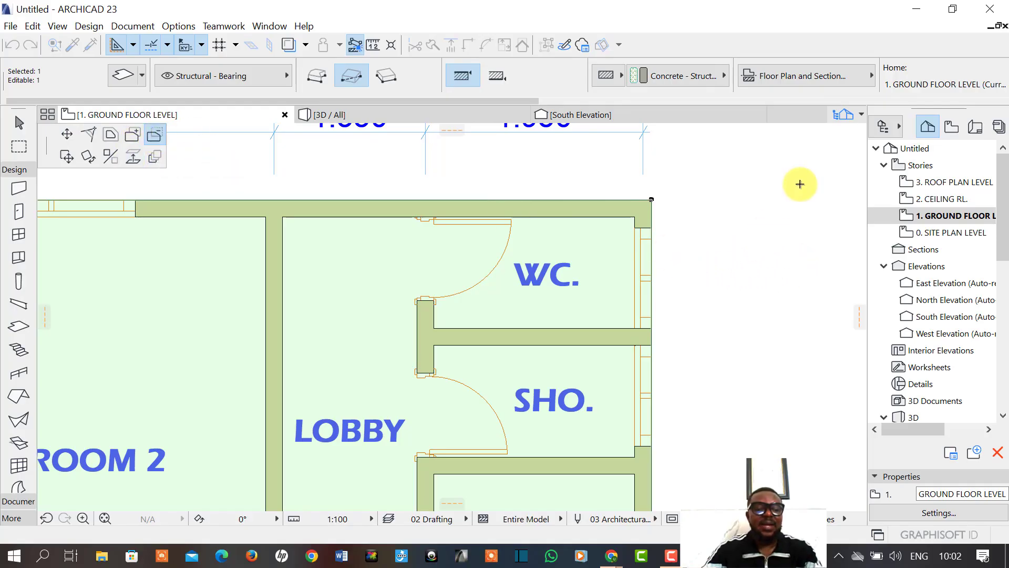
{"action": "left_click", "coordinate": [597, 258]}
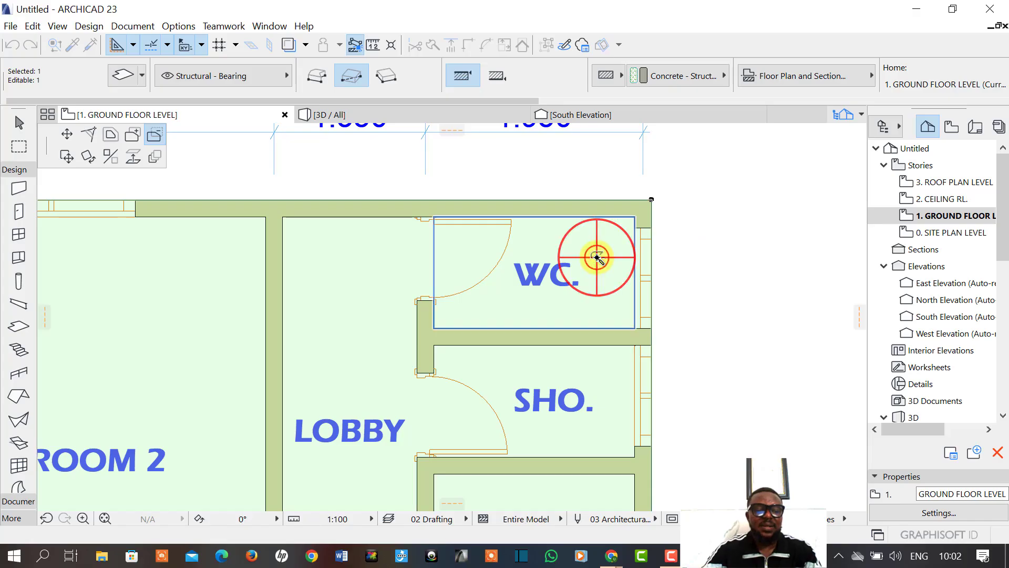
{"action": "left_click", "coordinate": [635, 328]}
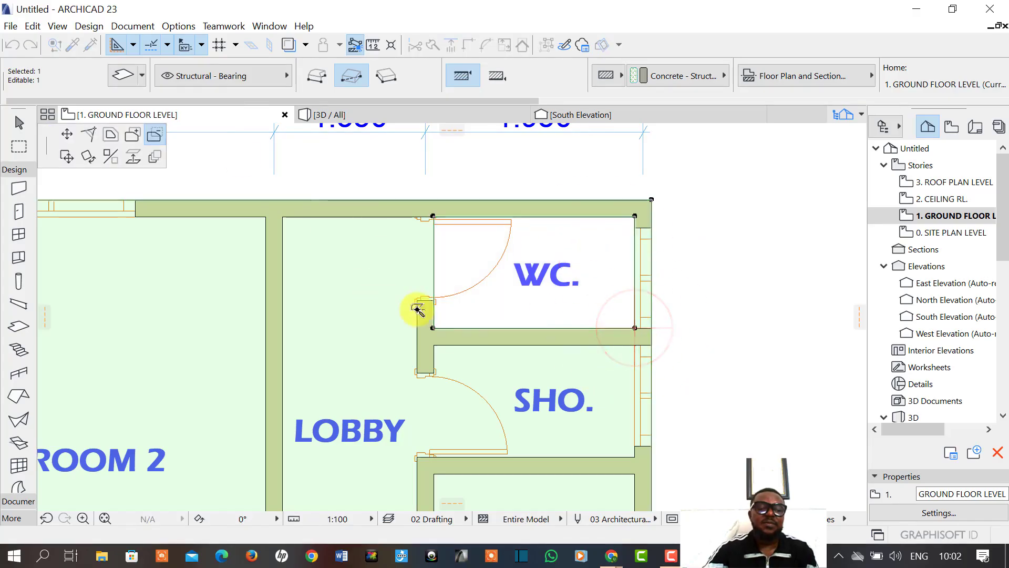
{"action": "left_click", "coordinate": [527, 373]}
{"action": "scroll", "coordinate": [631, 373], "scroll_direction": "down", "scroll_amount": 5}
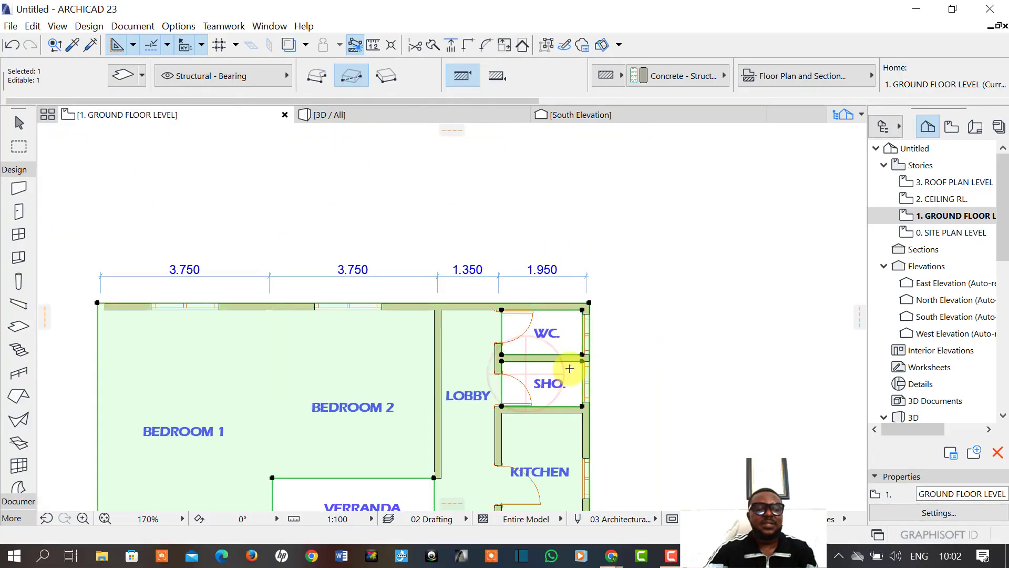
{"action": "left_click", "coordinate": [668, 335]}
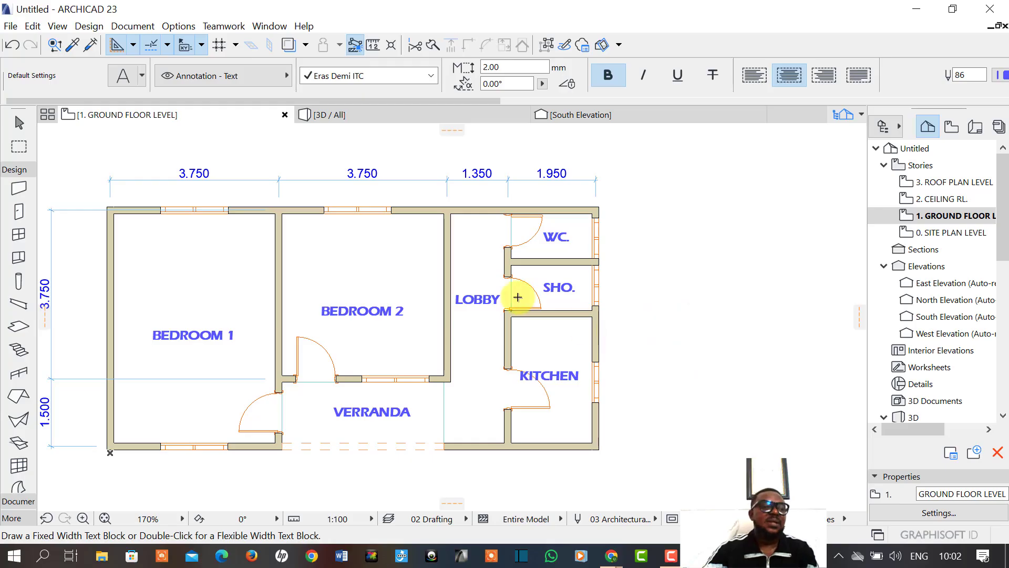
Pick up the floor slab's settings and set the default slab offset to the home story to -150 mm.
{"action": "left_click", "coordinate": [483, 365], "text": "alt"}
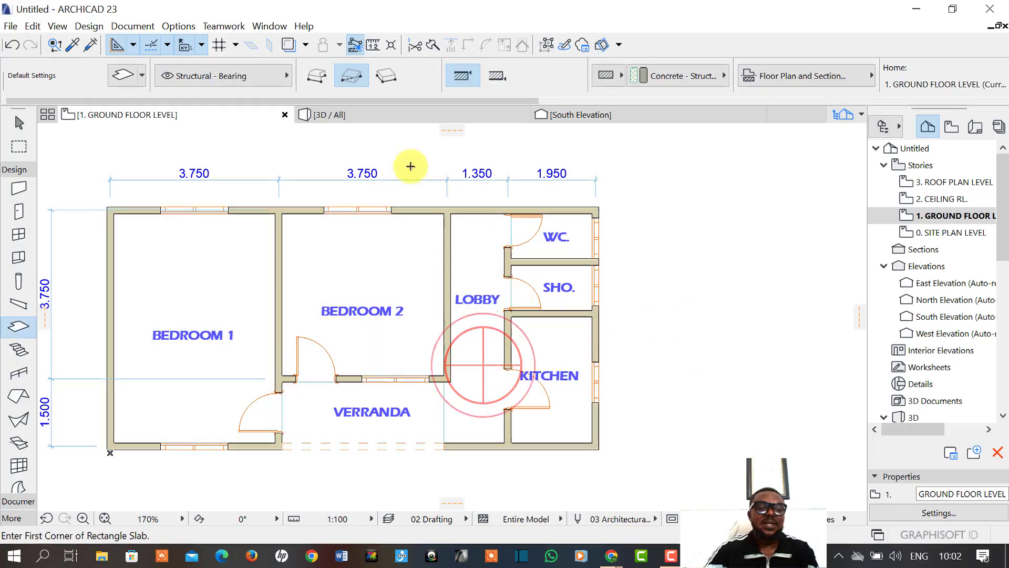
{"action": "left_click", "coordinate": [122, 76]}
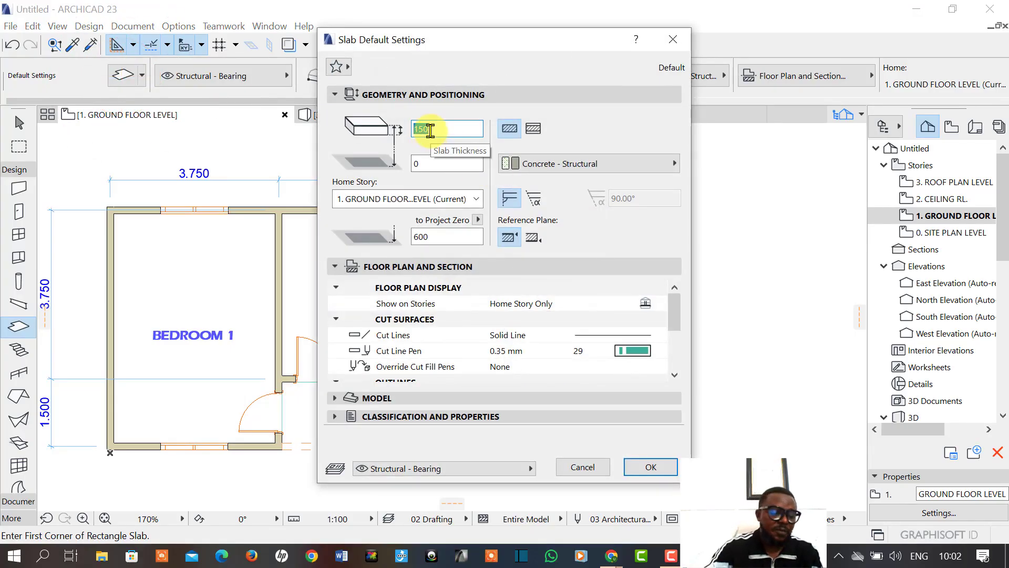
{"action": "left_click", "coordinate": [425, 160]}
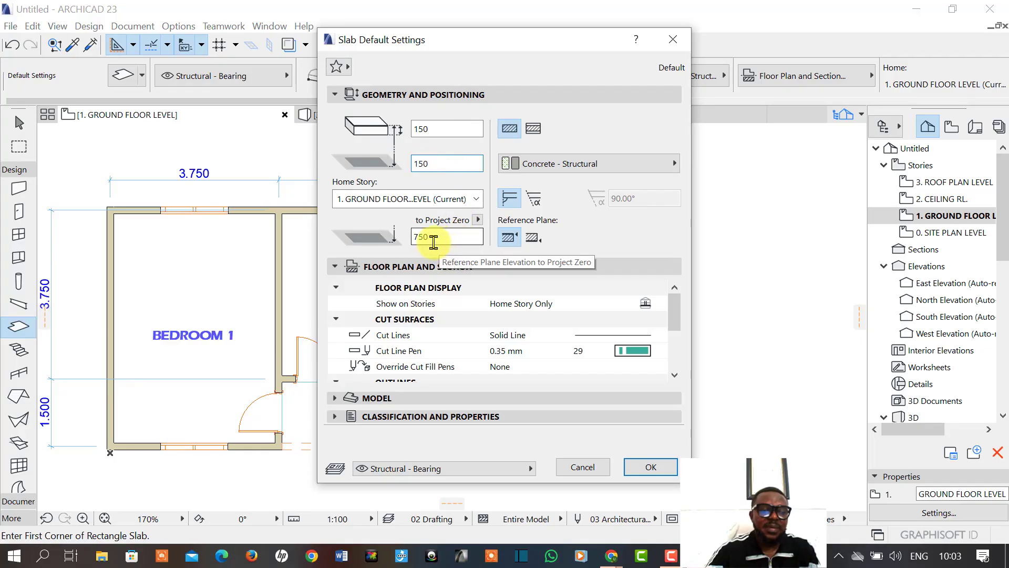
{"action": "left_click", "coordinate": [419, 163]}
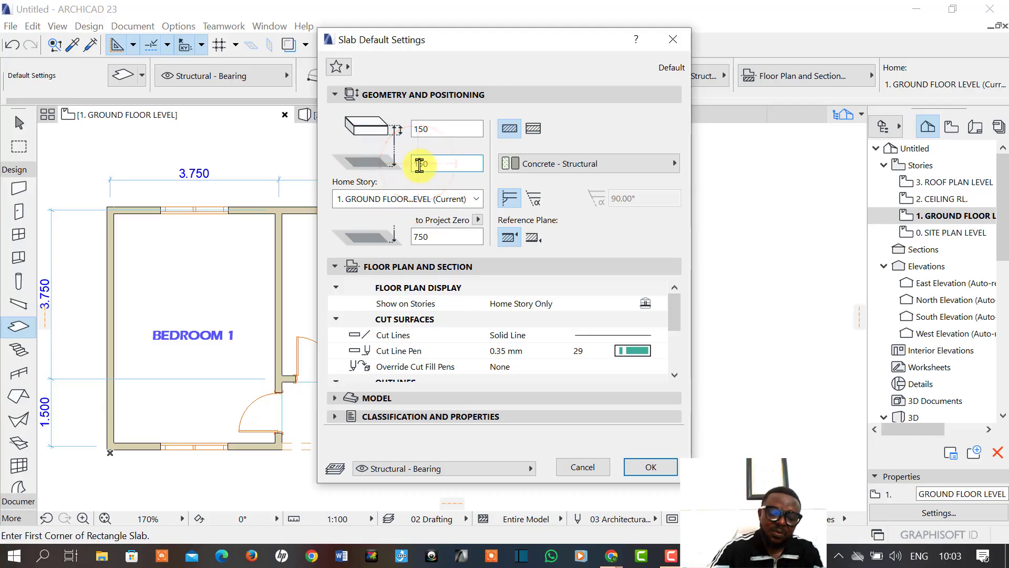
{"action": "left_click", "coordinate": [419, 164]}
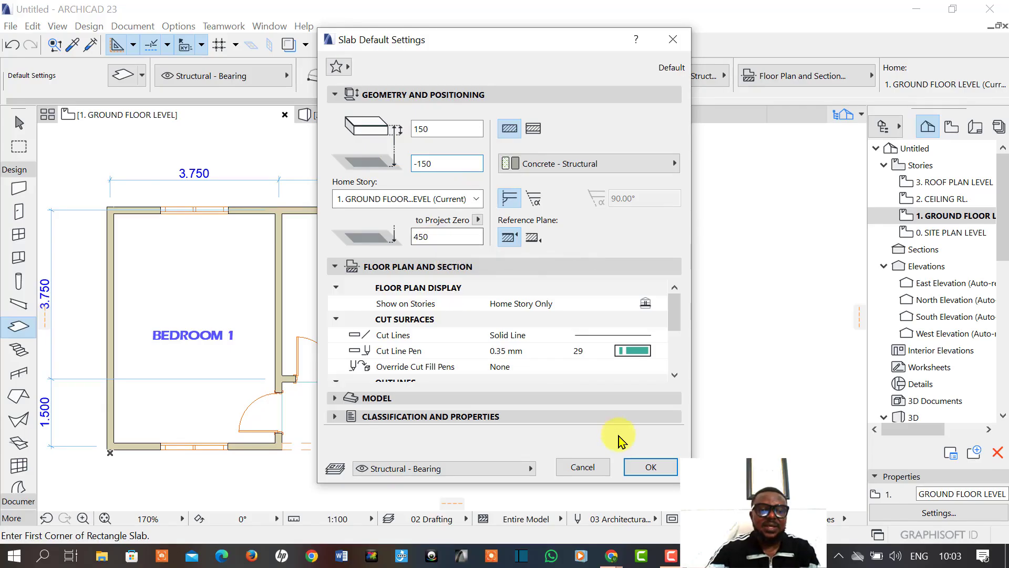
{"action": "left_click", "coordinate": [652, 466]}
Create lowered slabs in the WC and the shower room from their enclosed room outlines.
{"action": "scroll", "coordinate": [605, 263], "scroll_direction": "up", "scroll_amount": 5}
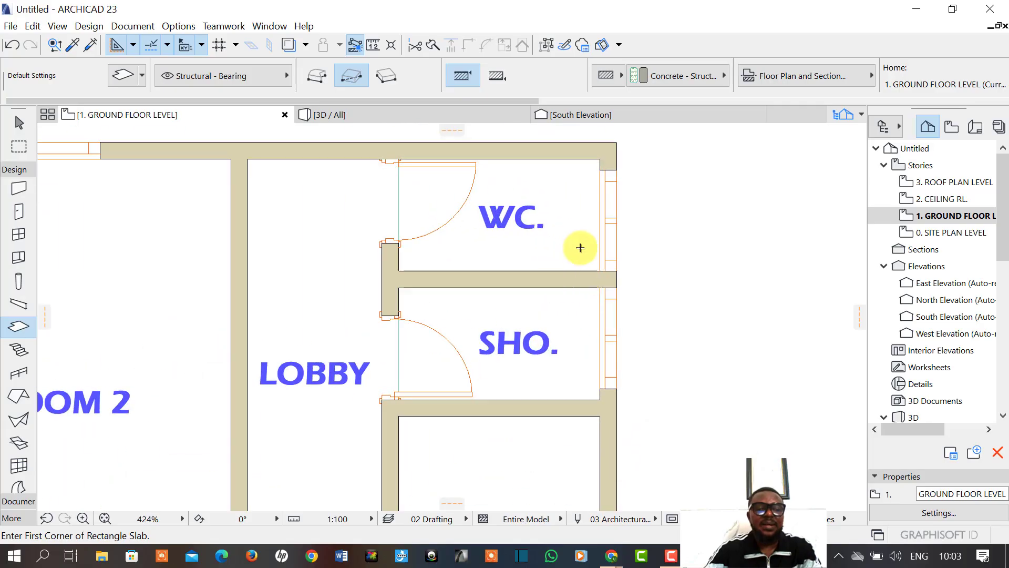
{"action": "key", "text": "space"}
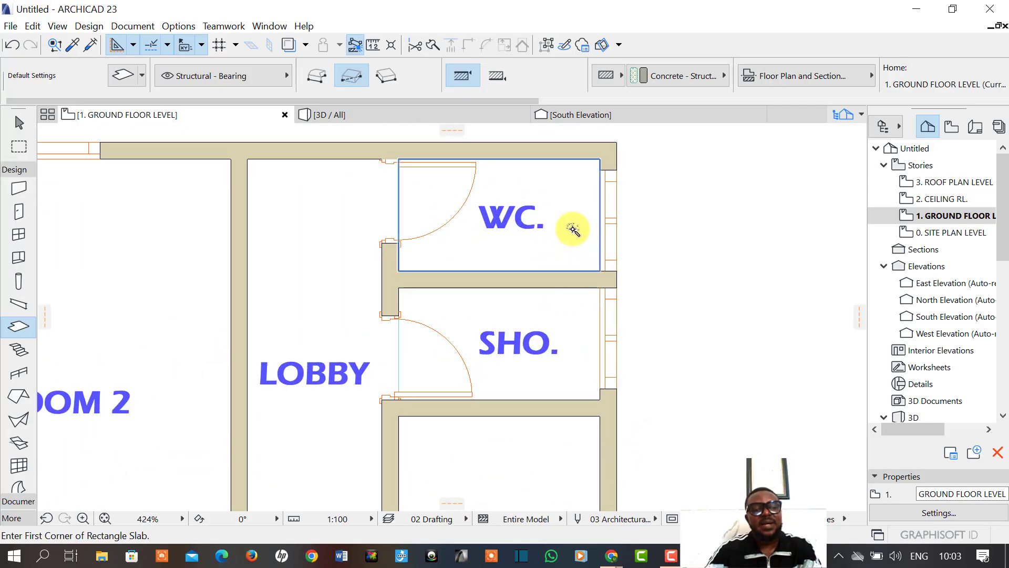
{"action": "left_click", "coordinate": [564, 196]}
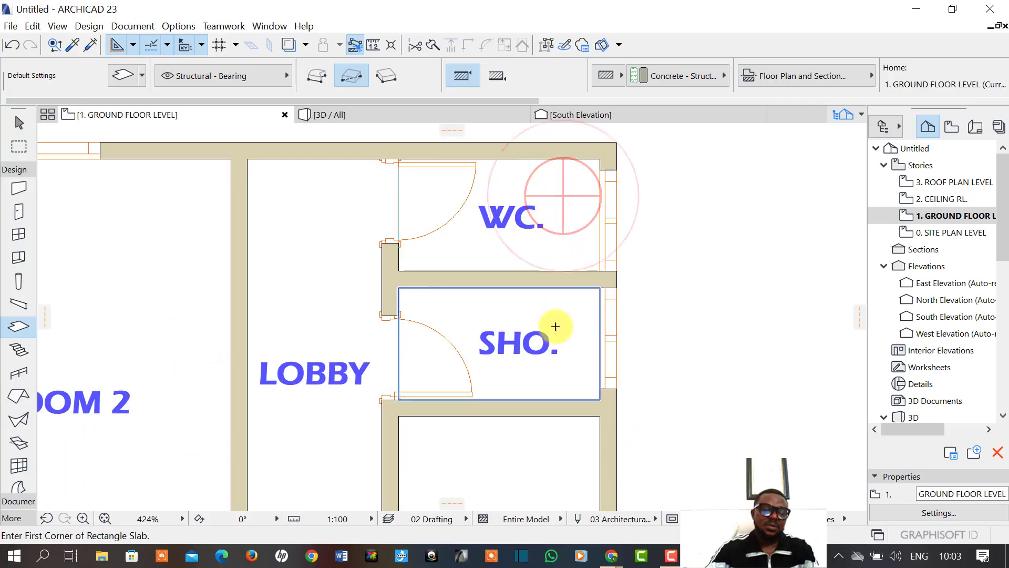
{"action": "left_click", "coordinate": [567, 325]}
Create a lowered slab in the veranda from the outline of its cut-out area.
{"action": "scroll", "coordinate": [615, 368], "scroll_direction": "down", "scroll_amount": 4}
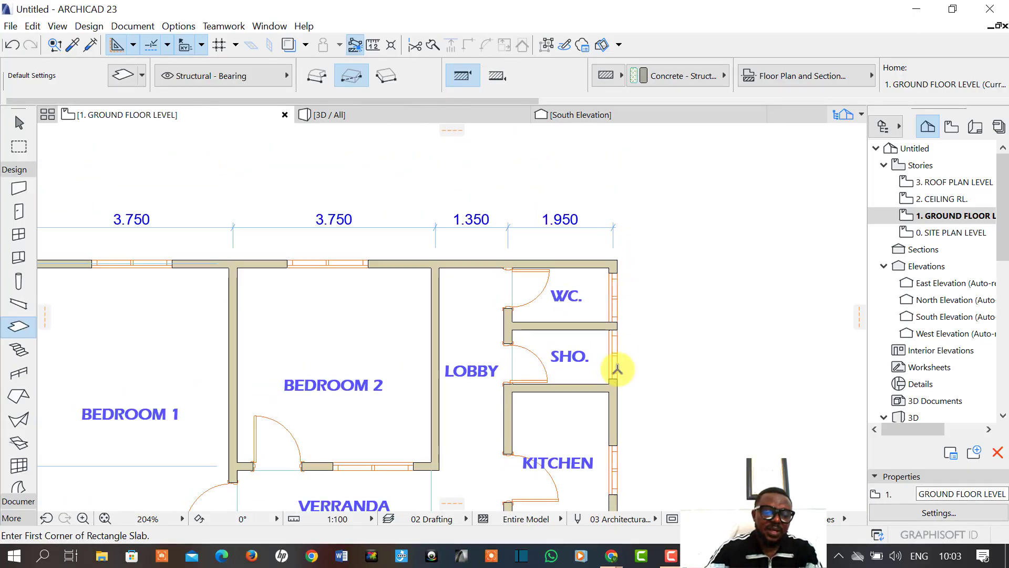
{"action": "scroll", "coordinate": [617, 370], "scroll_direction": "down", "scroll_amount": 4}
{"action": "middle_click_drag", "start_coordinate": [535, 412], "coordinate": [515, 322]}
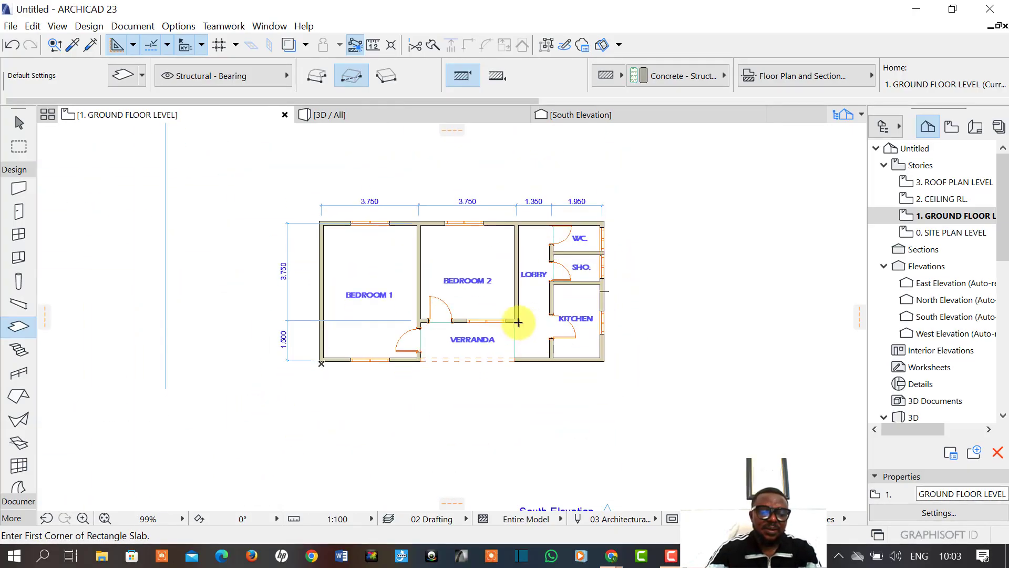
{"action": "scroll", "coordinate": [428, 350], "scroll_direction": "up", "scroll_amount": 4}
{"action": "left_click", "coordinate": [449, 345]}
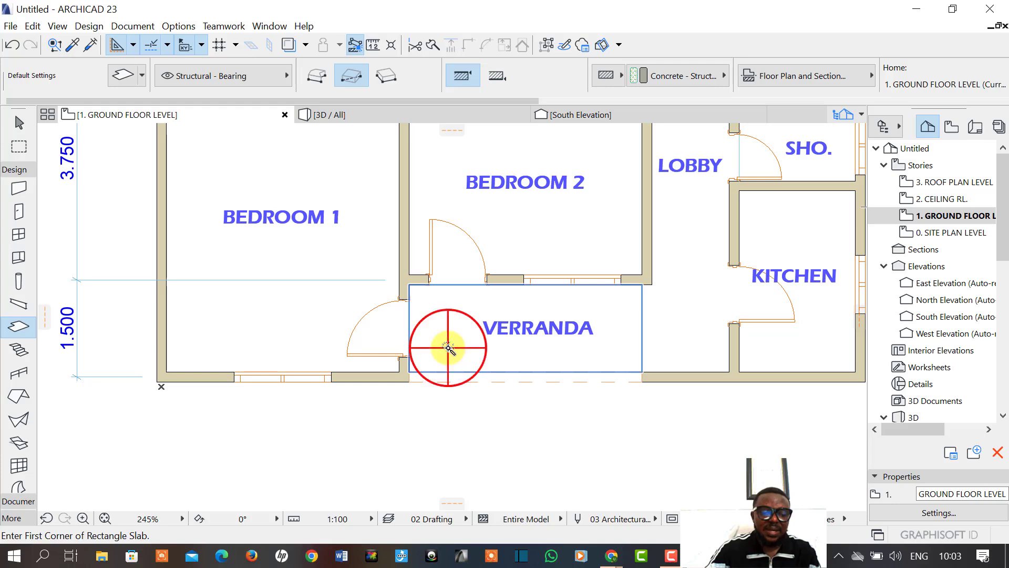
Offset the south edge of the veranda slab outward to the outer face of the front wall.
{"action": "left_click", "coordinate": [461, 372], "text": "shift"}
{"action": "left_click", "coordinate": [530, 379]}
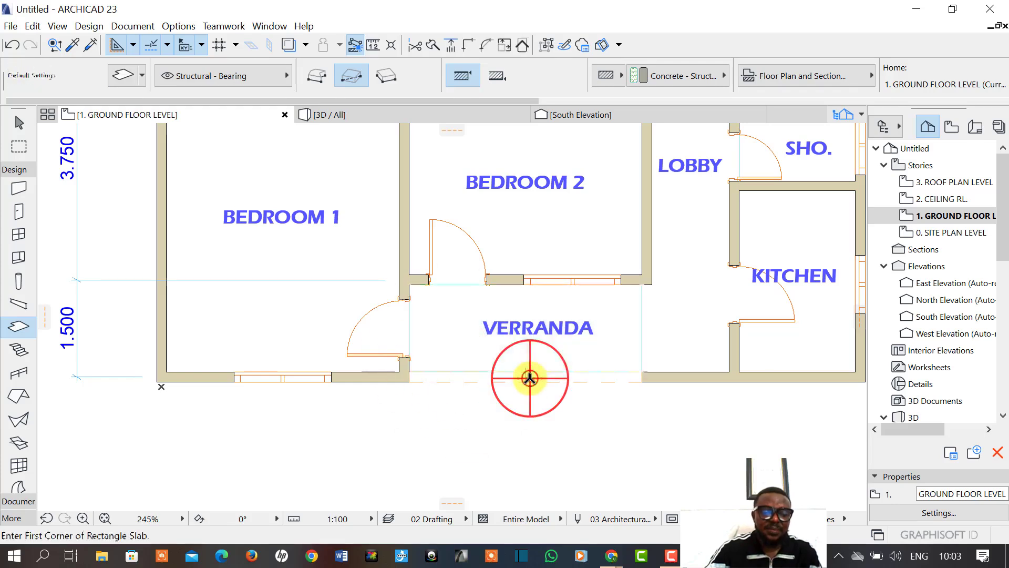
{"action": "left_click", "coordinate": [487, 358], "text": "shift"}
{"action": "scroll", "coordinate": [499, 361], "scroll_direction": "up", "scroll_amount": 5}
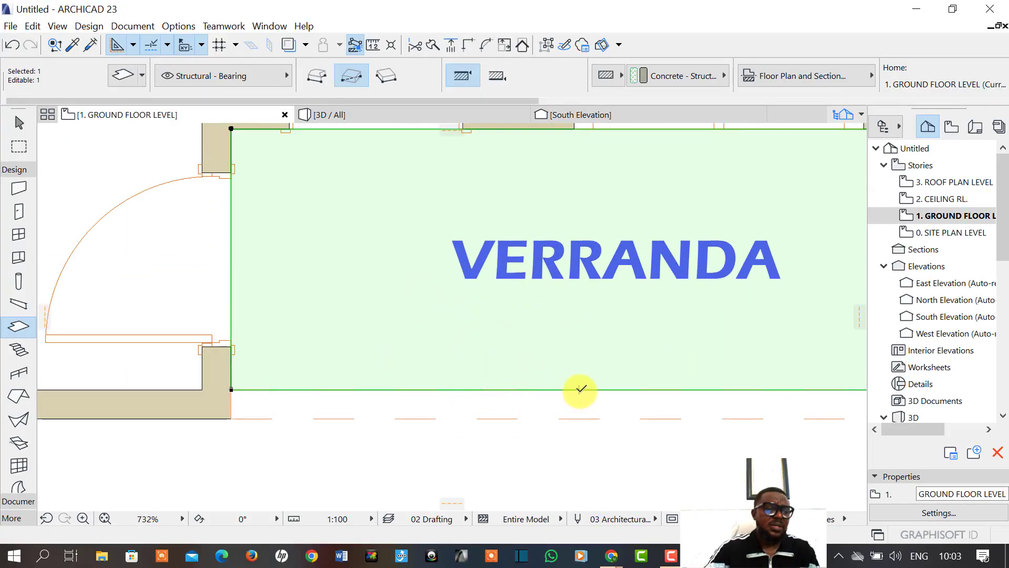
{"action": "left_click", "coordinate": [580, 389]}
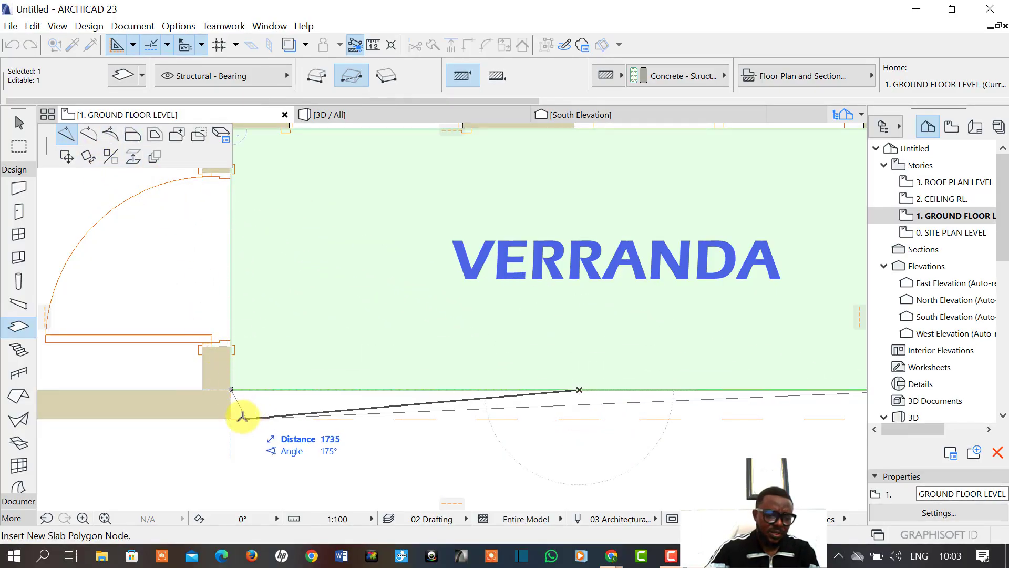
{"action": "left_click", "coordinate": [133, 135]}
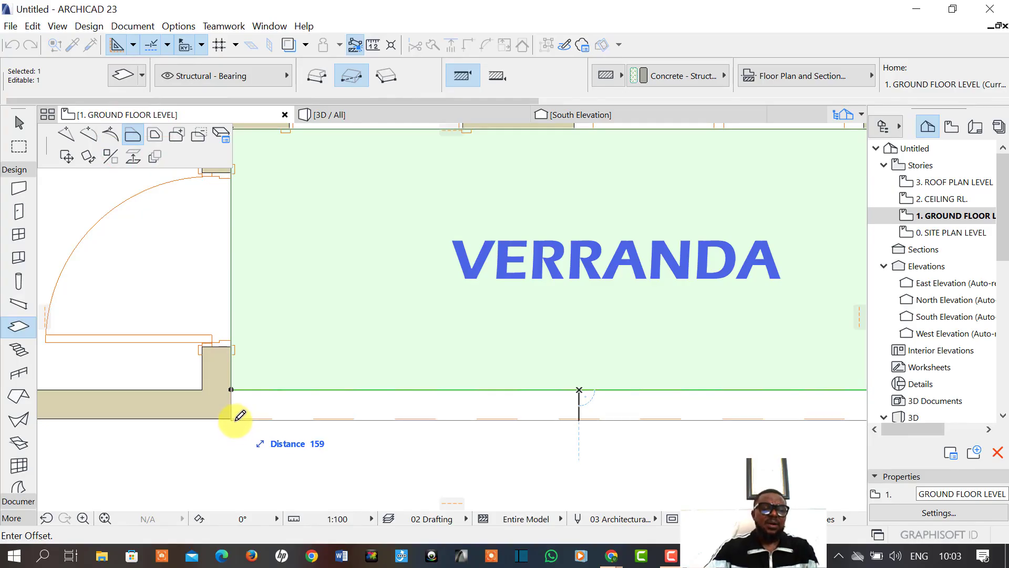
{"action": "left_click", "coordinate": [233, 417]}
{"action": "left_click", "coordinate": [365, 449]}
Pick up the kitchen window's settings and place a matching 900 x 900 mm window centred in the lobby's north wall.
{"action": "scroll", "coordinate": [372, 448], "scroll_direction": "down", "scroll_amount": 4}
{"action": "scroll", "coordinate": [385, 445], "scroll_direction": "down", "scroll_amount": 5}
{"action": "middle_click_drag", "start_coordinate": [379, 322], "coordinate": [387, 327]}
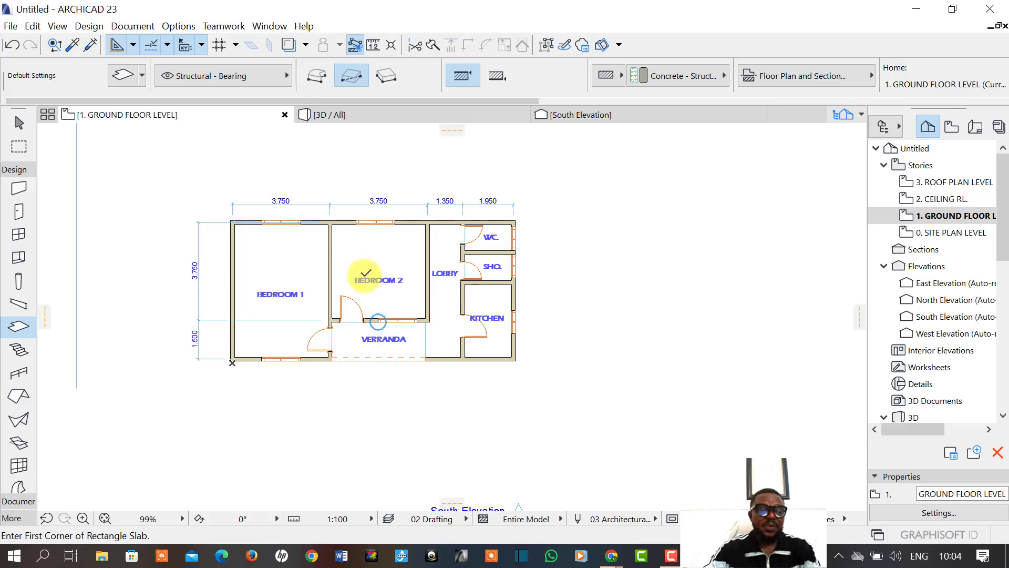
{"action": "scroll", "coordinate": [516, 319], "scroll_direction": "up", "scroll_amount": 5}
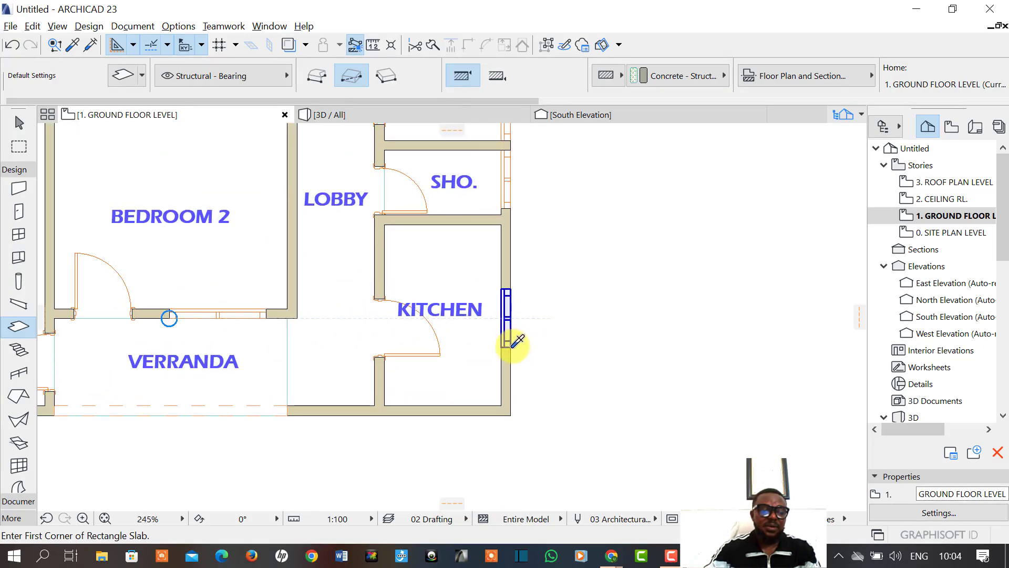
{"action": "left_click", "coordinate": [511, 343], "text": "alt"}
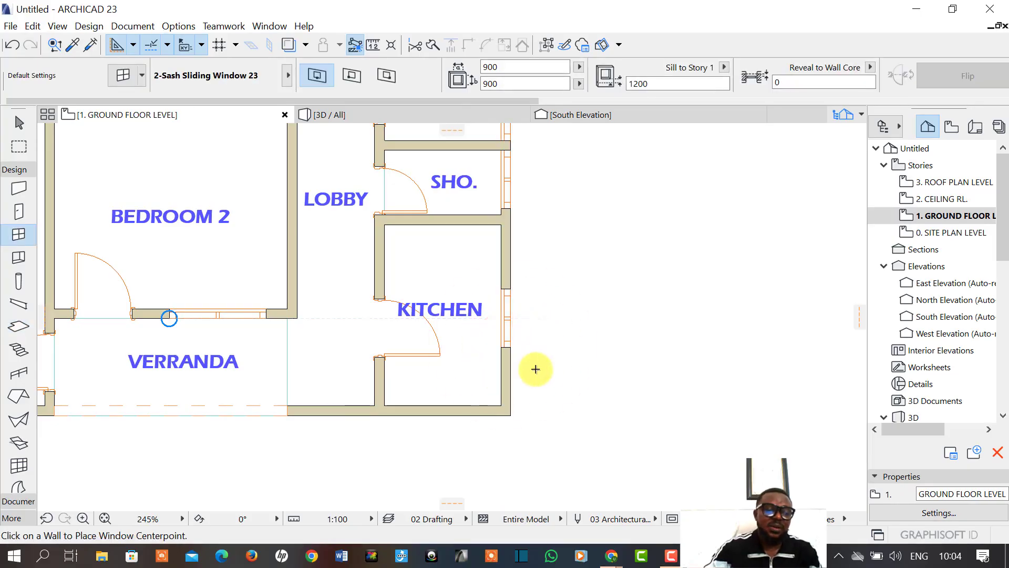
{"action": "scroll", "coordinate": [543, 333], "scroll_direction": "down", "scroll_amount": 4}
{"action": "scroll", "coordinate": [453, 293], "scroll_direction": "up", "scroll_amount": 6}
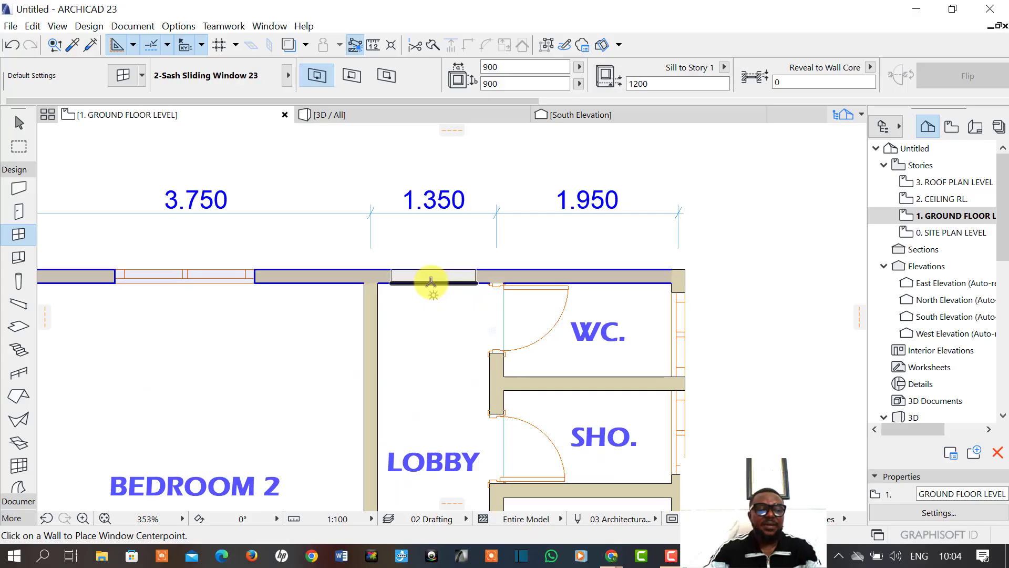
{"action": "left_click", "coordinate": [435, 269]}
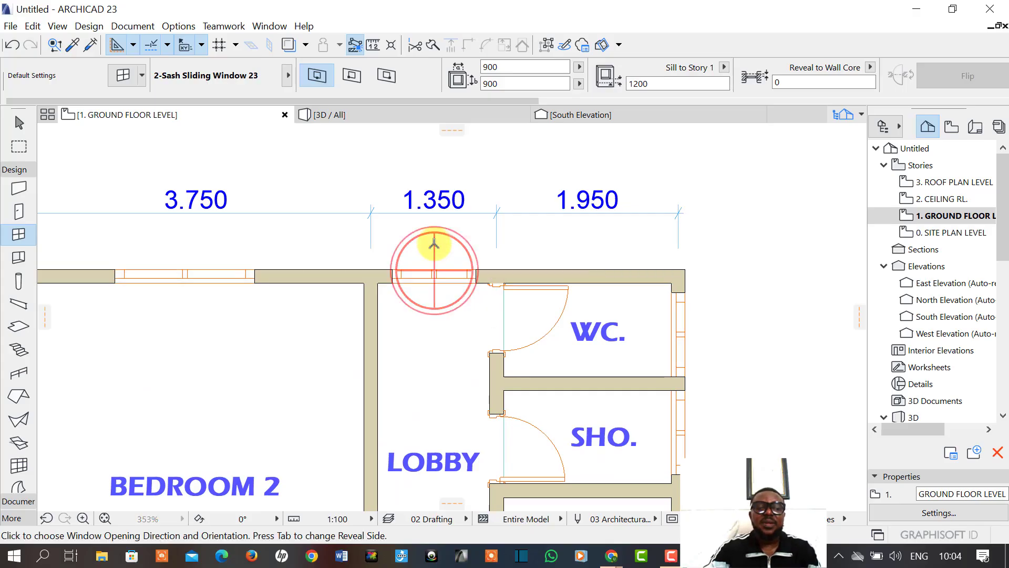
{"action": "left_click", "coordinate": [433, 245]}
Select the window in the lobby's north wall and set its sill height to 600 mm and its height to 1500 mm.
{"action": "left_click", "coordinate": [428, 275]}
{"action": "left_click", "coordinate": [687, 83]}
{"action": "double_click", "coordinate": [660, 83]}
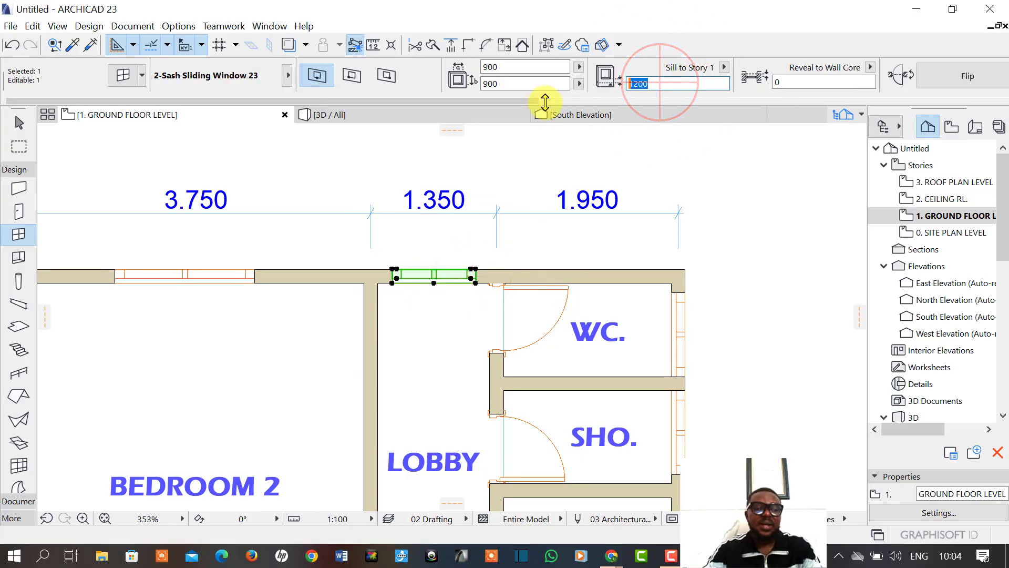
{"action": "type", "text": "1500"}
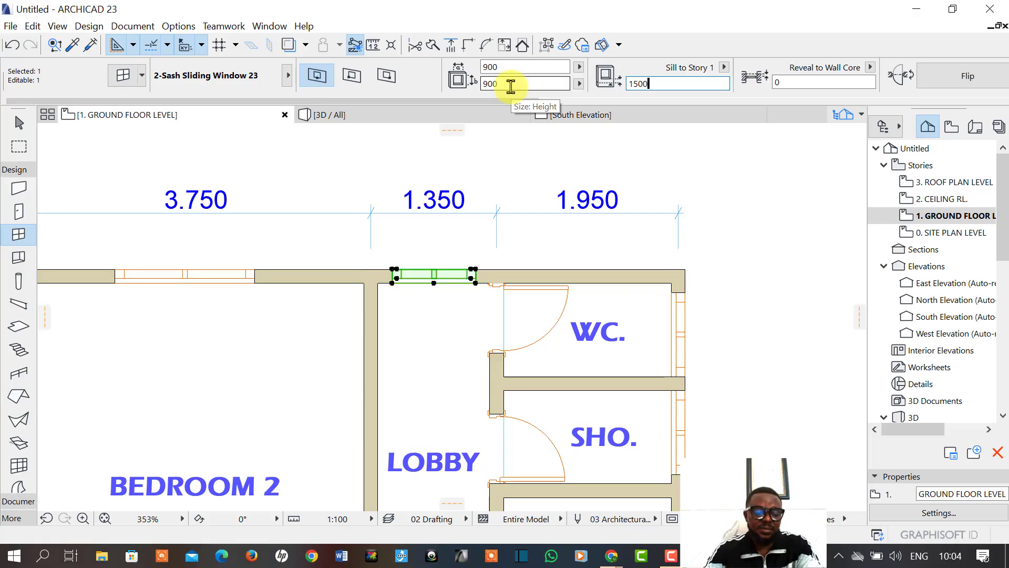
{"action": "left_click", "coordinate": [655, 85]}
{"action": "left_click_drag", "start_coordinate": [655, 85], "coordinate": [568, 92]}
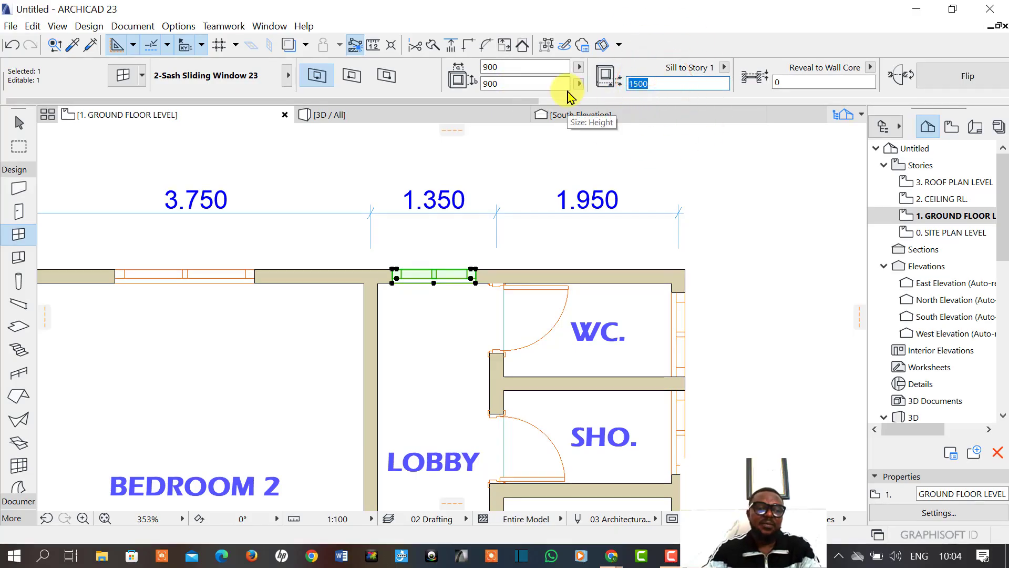
{"action": "left_click", "coordinate": [512, 84]}
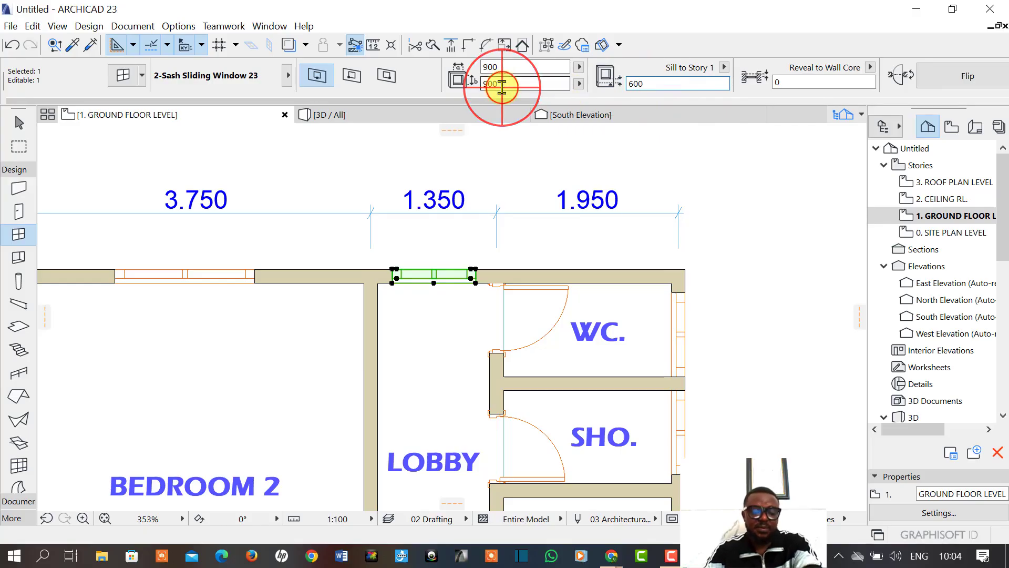
{"action": "left_click_drag", "start_coordinate": [514, 84], "coordinate": [447, 94]}
{"action": "type", "text": "15"}
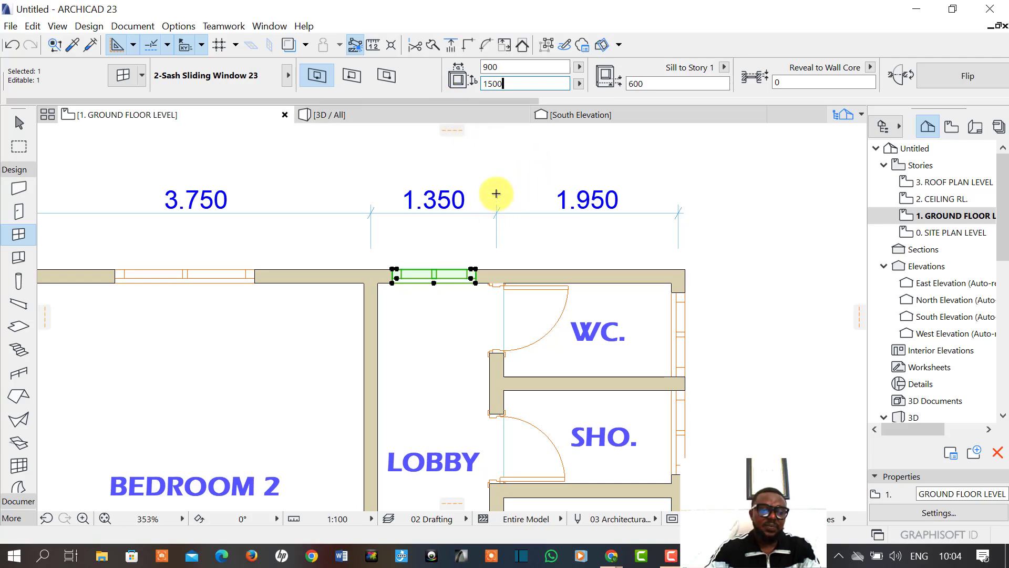
{"action": "left_click", "coordinate": [496, 174]}
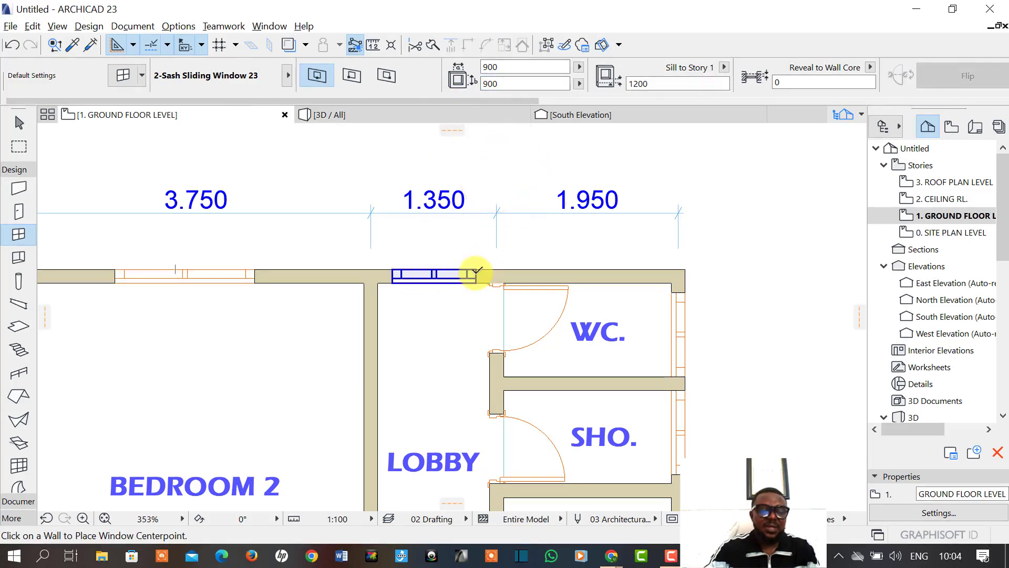
Pick up the lobby north window's settings and place a matching 900 x 1500 mm window in the lobby's south wall.
{"action": "left_click", "coordinate": [481, 265], "text": "alt"}
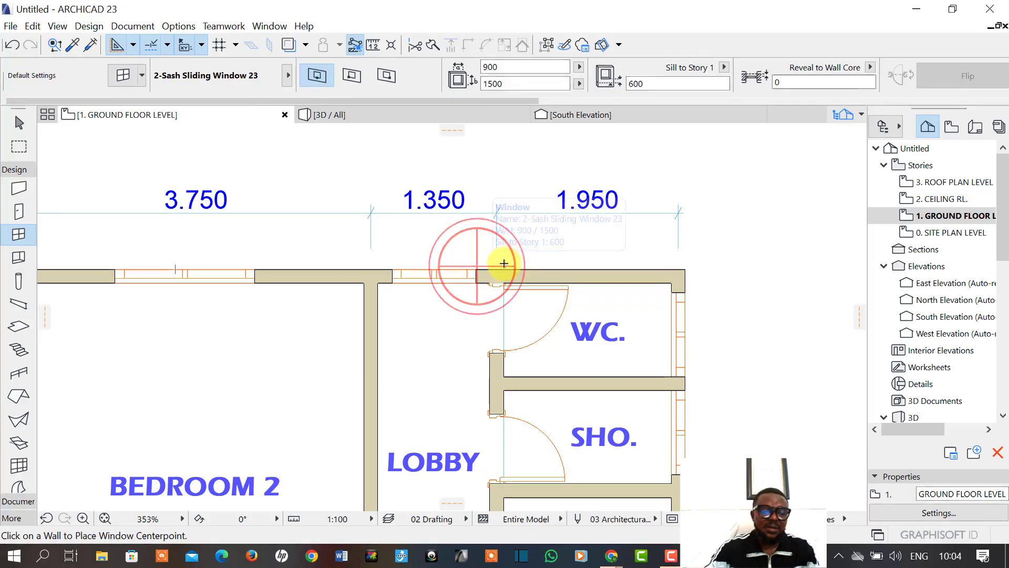
{"action": "scroll", "coordinate": [489, 266], "scroll_direction": "down", "scroll_amount": 5}
{"action": "scroll", "coordinate": [473, 376], "scroll_direction": "up", "scroll_amount": 5}
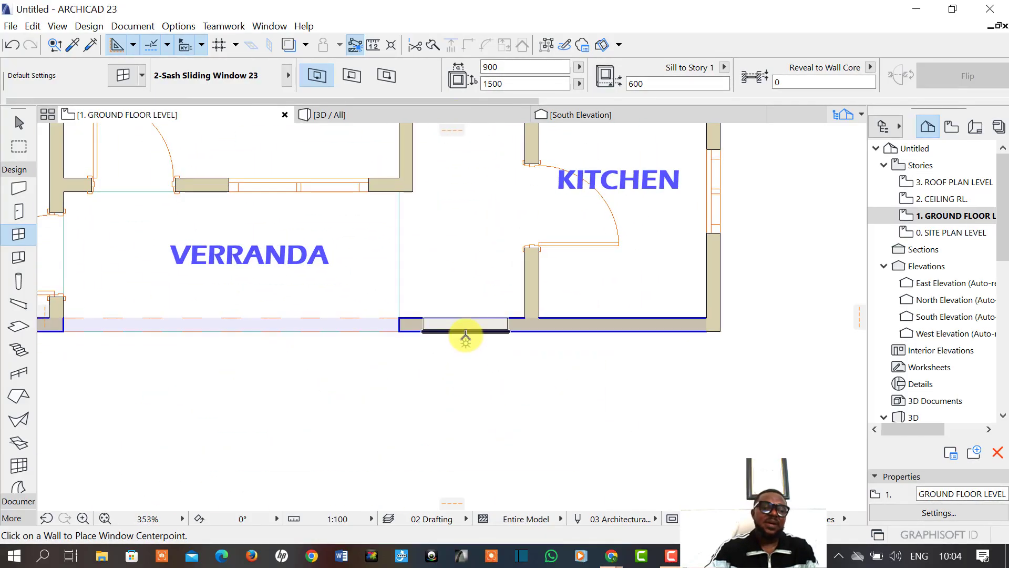
{"action": "left_click", "coordinate": [466, 335]}
{"action": "left_click", "coordinate": [462, 383]}
{"action": "scroll", "coordinate": [462, 383], "scroll_direction": "down", "scroll_amount": 5}
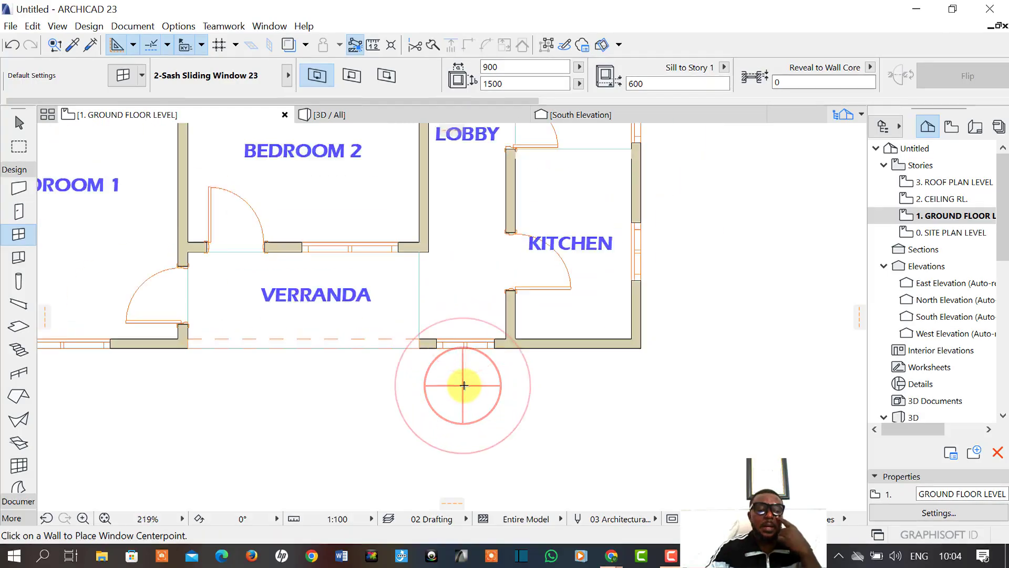
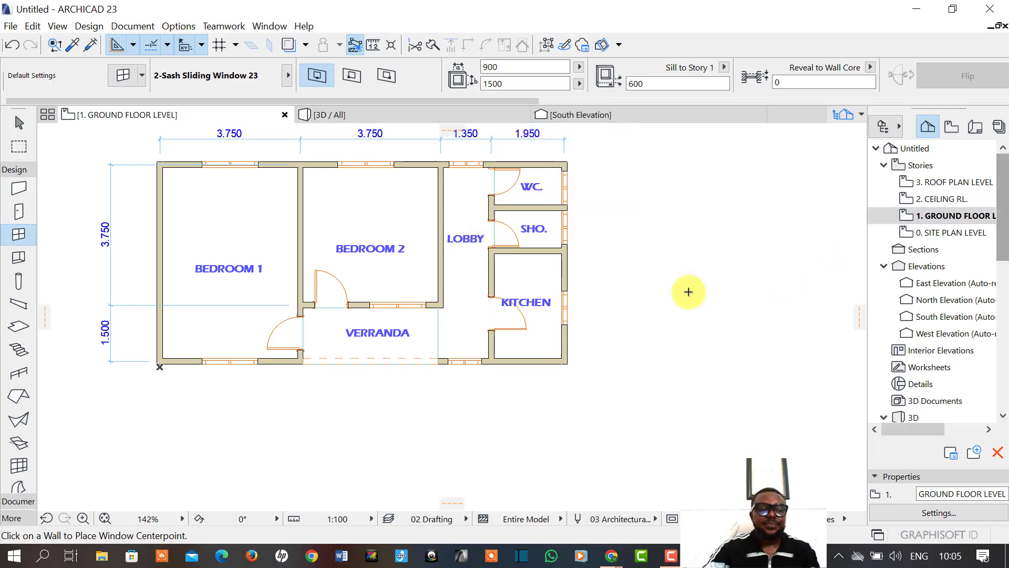
Prepare a multi-plane roof with a basic structure in the Timber - Roof building material.
{"action": "scroll", "coordinate": [519, 304], "scroll_direction": "down", "scroll_amount": 5}
{"action": "scroll", "coordinate": [455, 327], "scroll_direction": "up", "scroll_amount": 5}
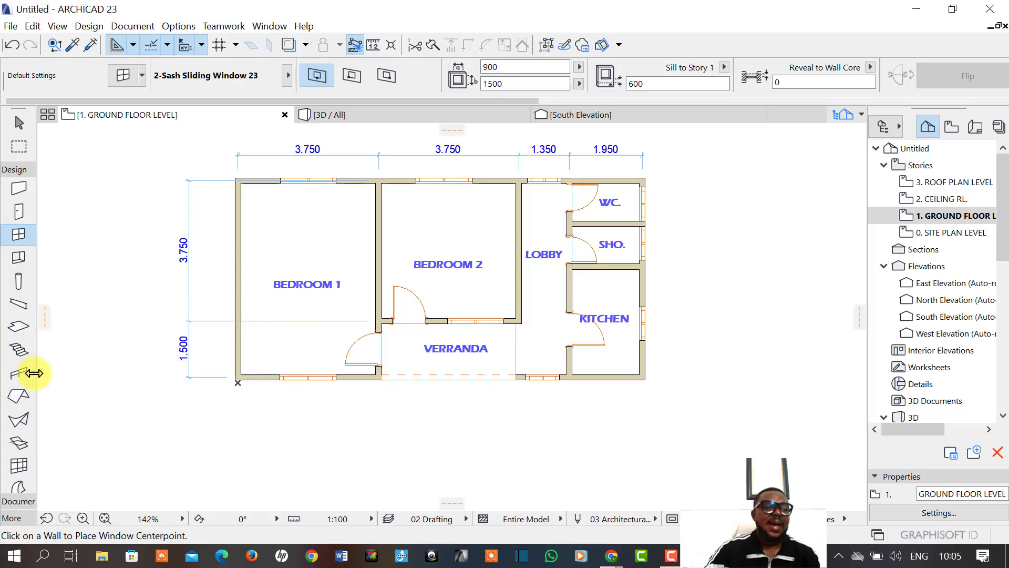
{"action": "left_click", "coordinate": [19, 395]}
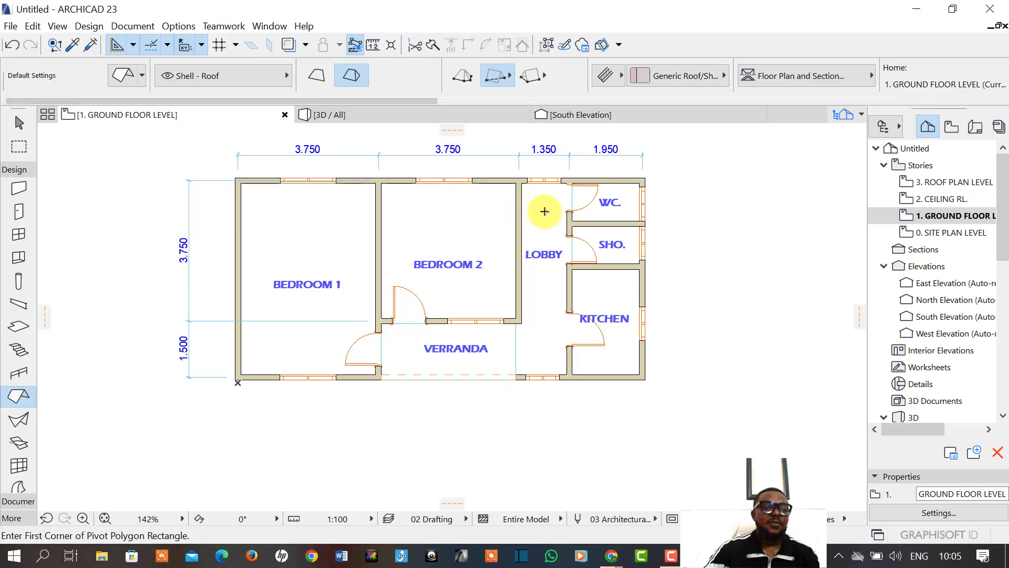
{"action": "scroll", "coordinate": [223, 410], "scroll_direction": "up", "scroll_amount": 4}
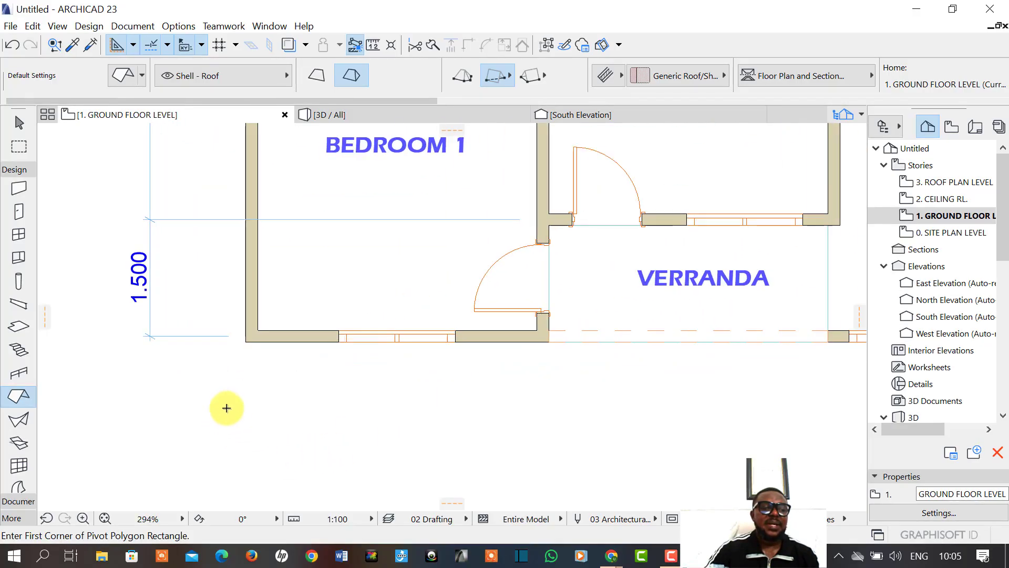
{"action": "left_click", "coordinate": [348, 78]}
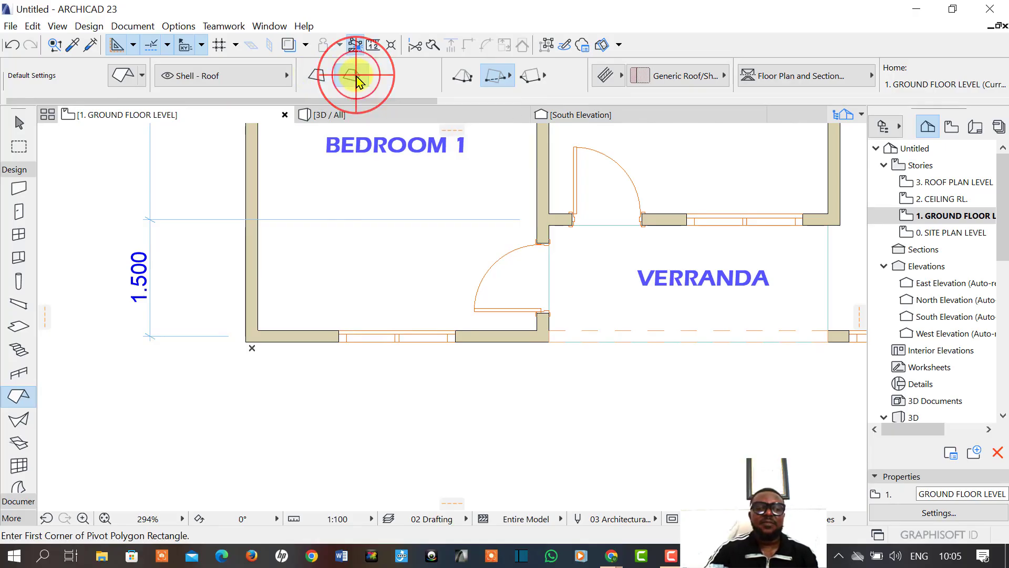
{"action": "scroll", "coordinate": [331, 280], "scroll_direction": "down", "scroll_amount": 2}
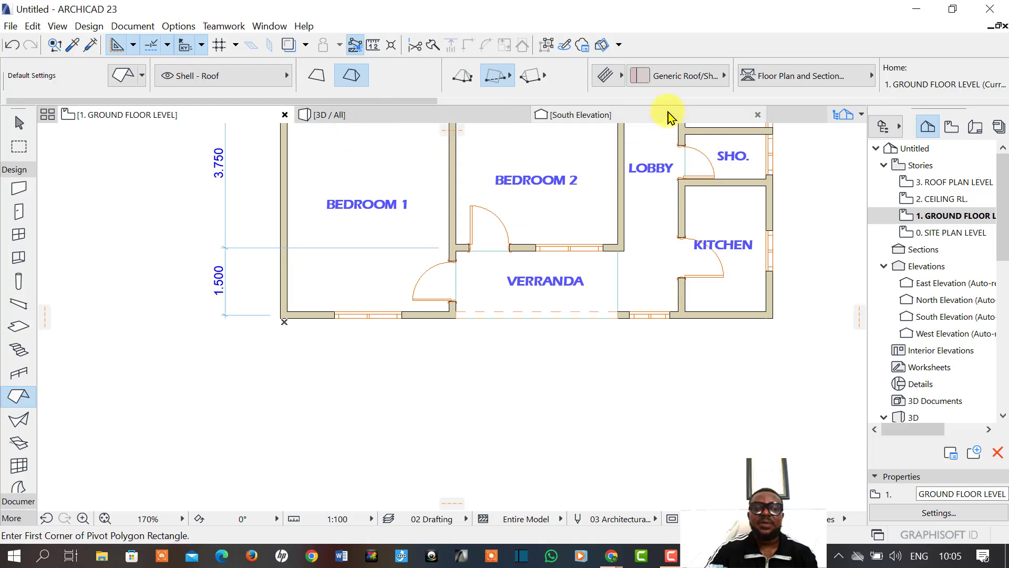
{"action": "left_click", "coordinate": [619, 78]}
{"action": "left_click", "coordinate": [636, 77]}
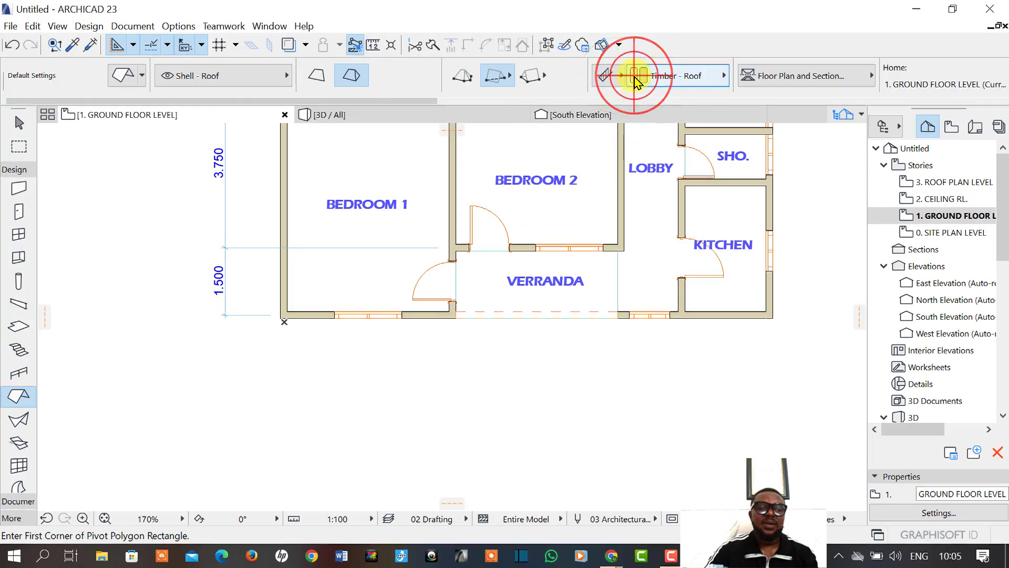
{"action": "left_click", "coordinate": [675, 77]}
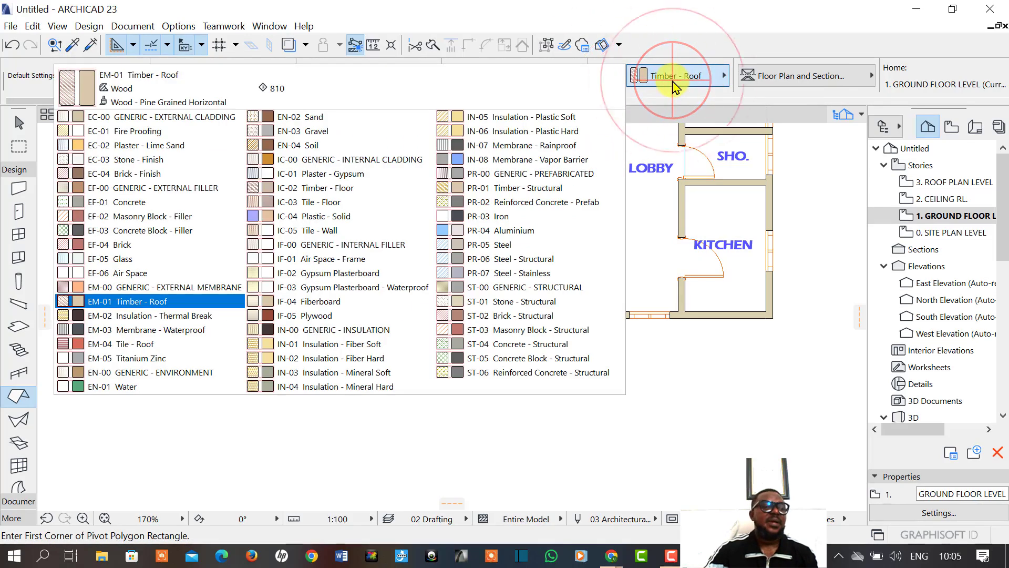
{"action": "left_click", "coordinate": [676, 83]}
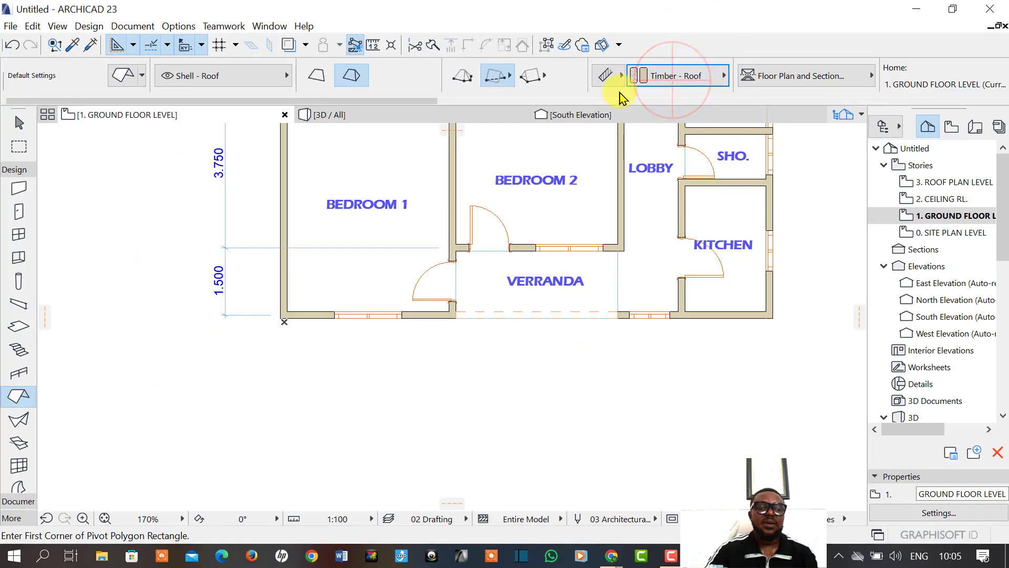
In the roof default settings, set the thickness to 150 mm, the edge cut to vertical and the pitch to 25°.
{"action": "left_click", "coordinate": [131, 75]}
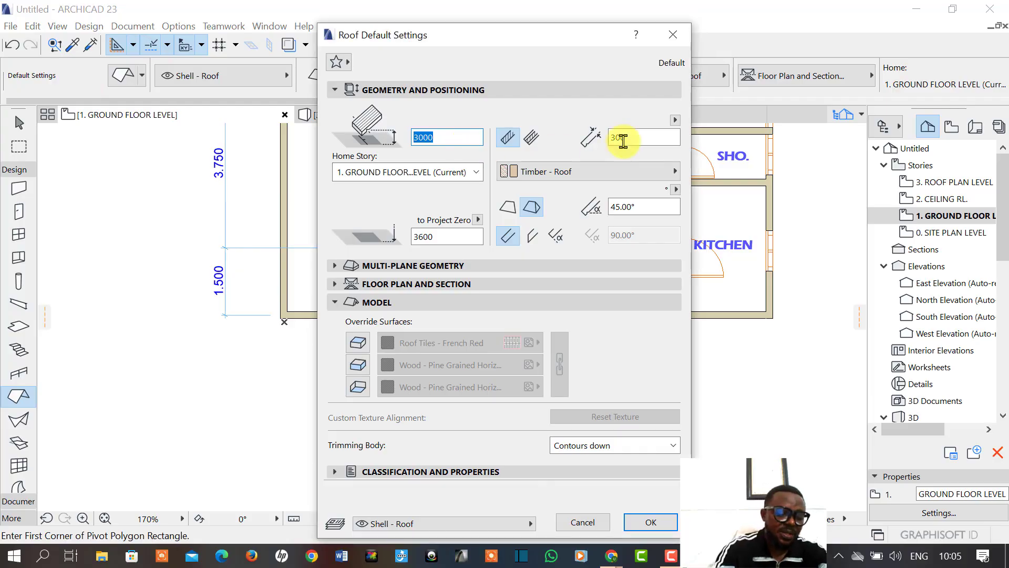
{"action": "double_click", "coordinate": [626, 137]}
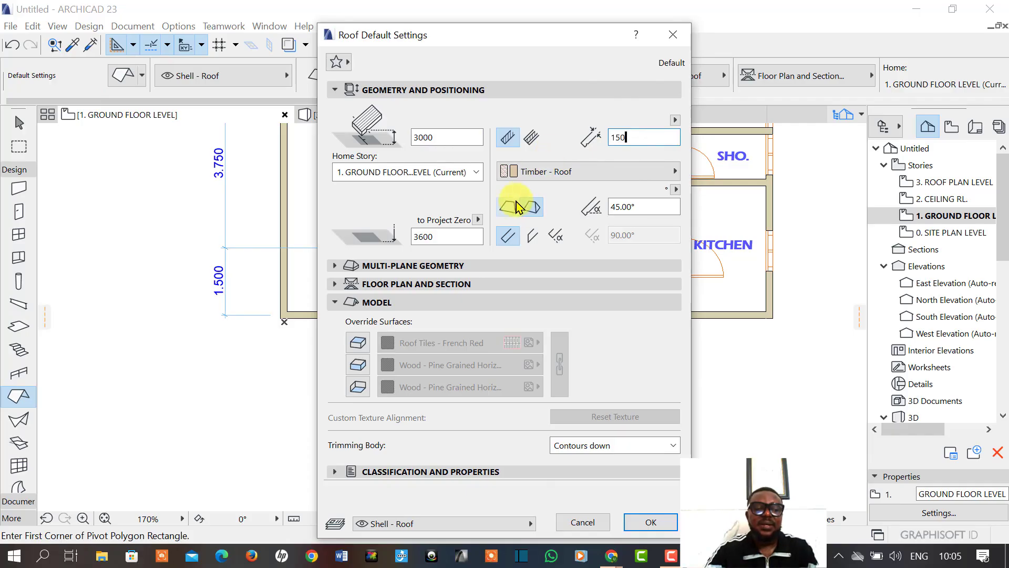
{"action": "left_click", "coordinate": [532, 236]}
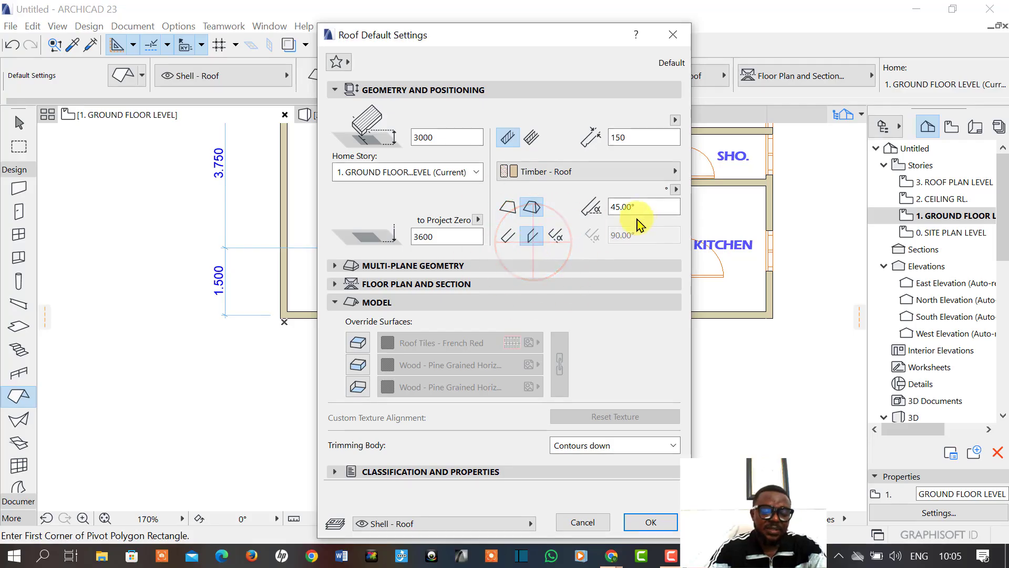
{"action": "left_click", "coordinate": [641, 207]}
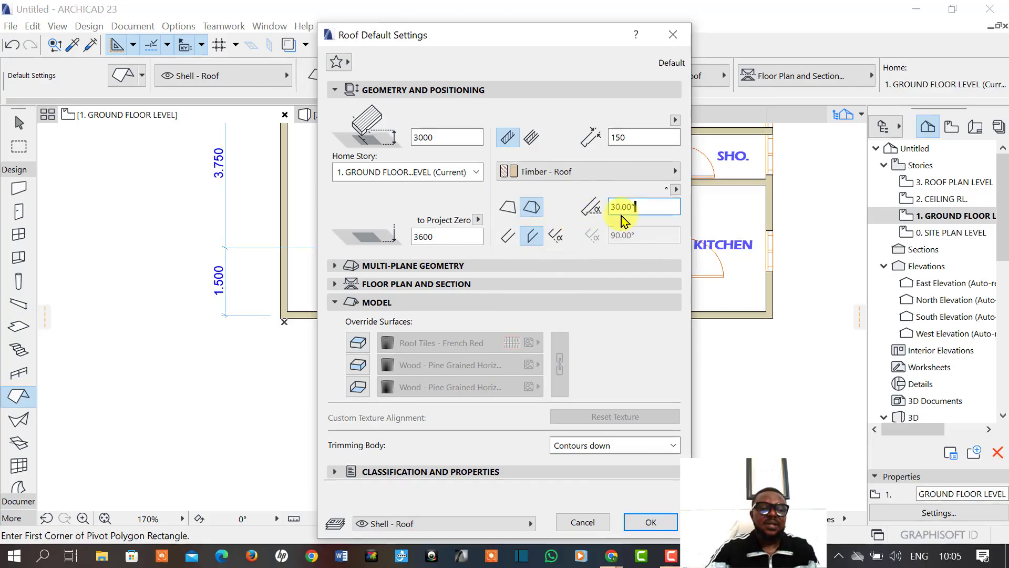
{"action": "left_click", "coordinate": [654, 206]}
{"action": "type", "text": "25"}
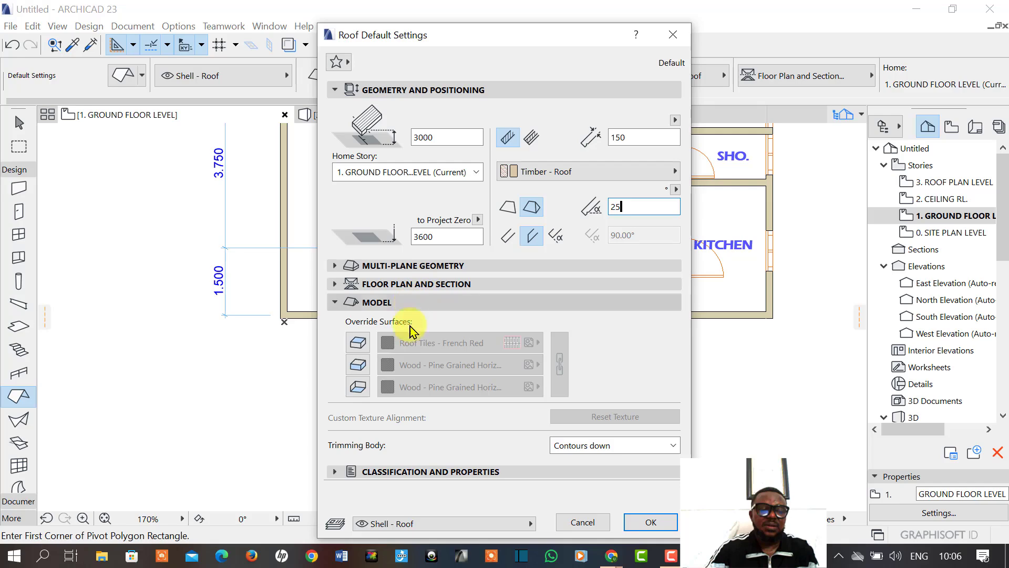
Override the roof's top, edge and bottom surfaces, with Roof Tiles - Spanish 01 on the top surface.
{"action": "left_click", "coordinate": [358, 342]}
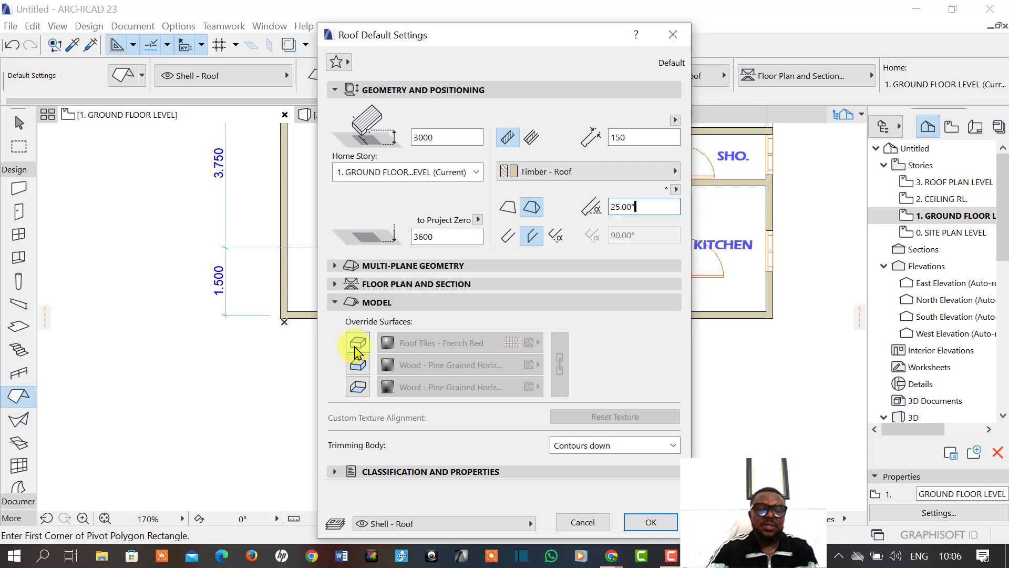
{"action": "left_click", "coordinate": [358, 364]}
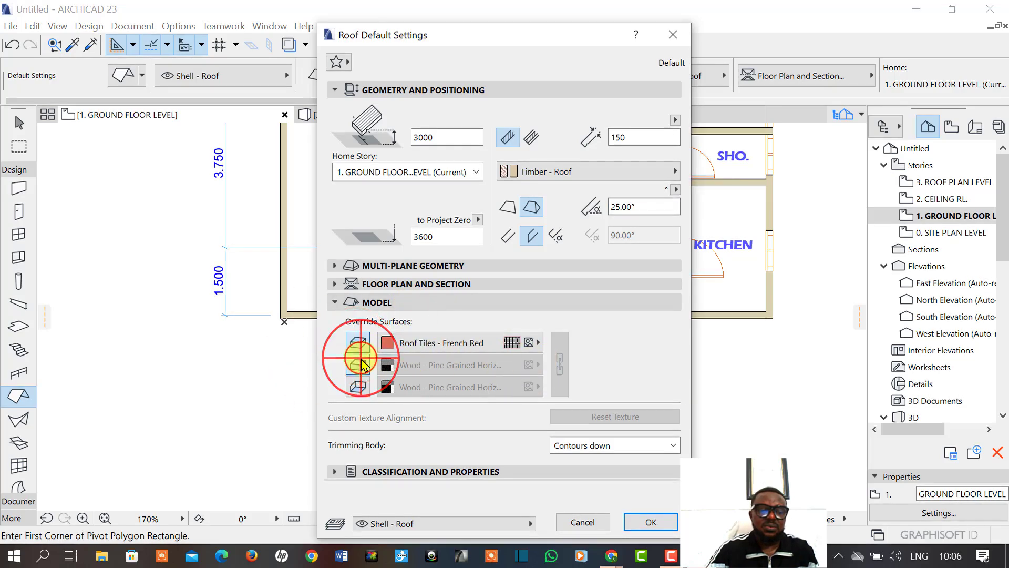
{"action": "left_click", "coordinate": [358, 387]}
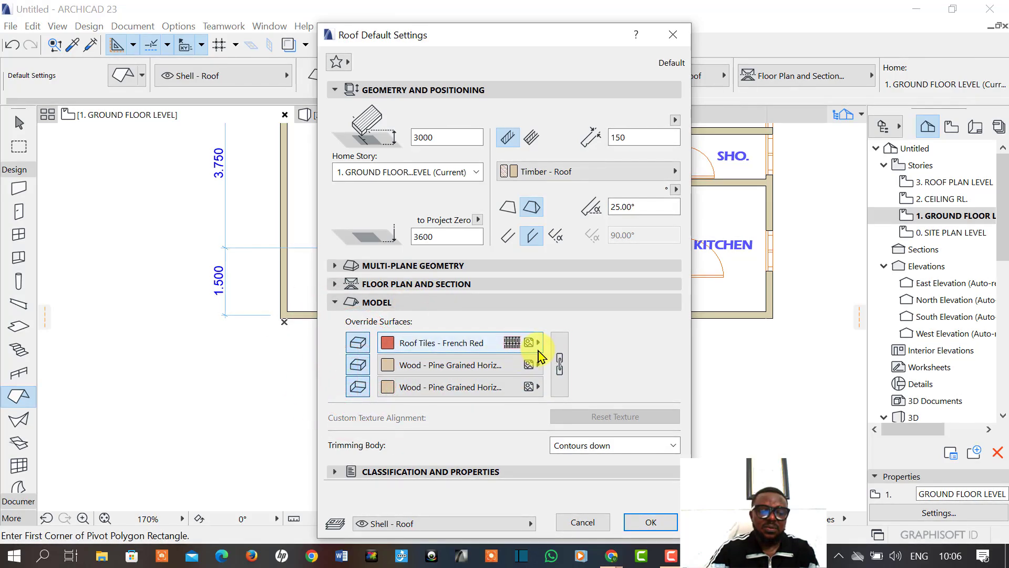
{"action": "left_click", "coordinate": [542, 368]}
{"action": "left_click", "coordinate": [540, 365]}
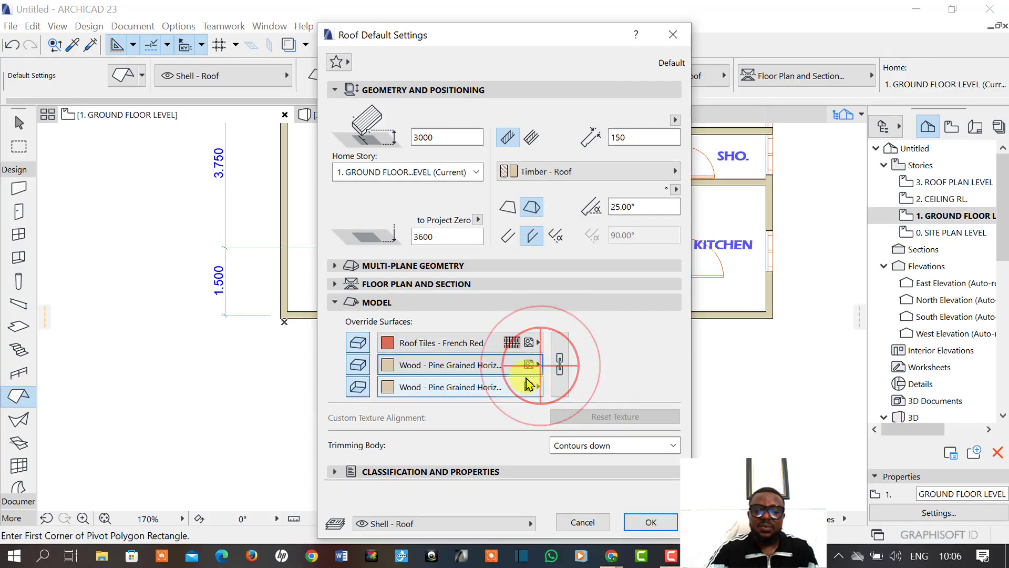
{"action": "left_click", "coordinate": [538, 344]}
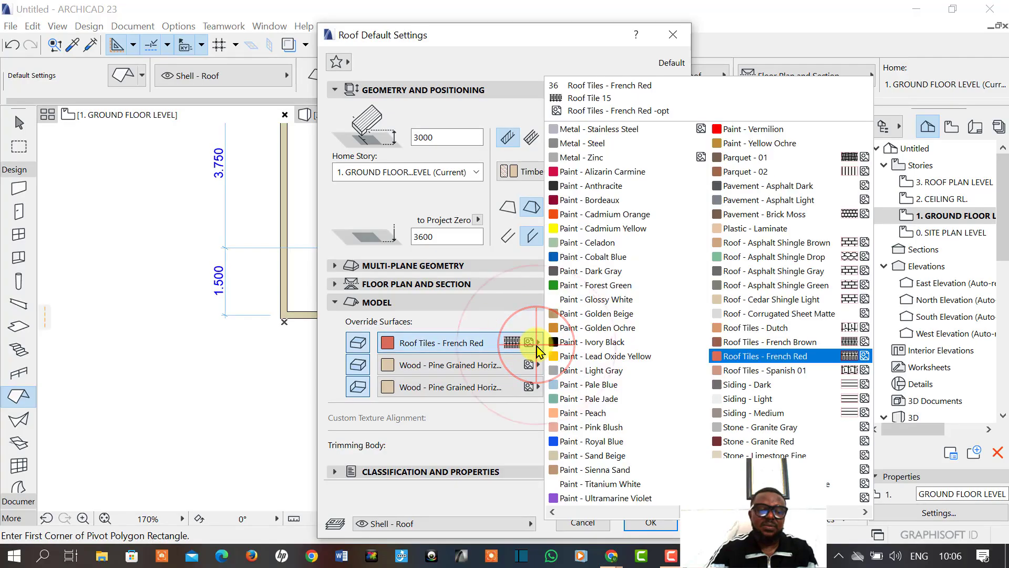
{"action": "left_click", "coordinate": [746, 370]}
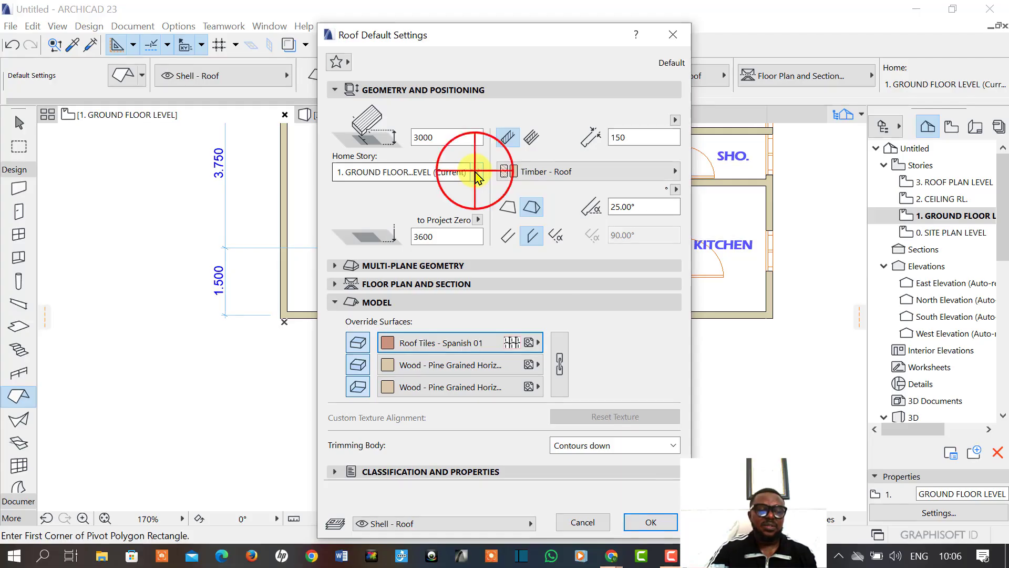
Set the roof's home story to 2. CEILING RL. with a 300 mm offset above it.
{"action": "left_click", "coordinate": [477, 175]}
{"action": "left_click", "coordinate": [364, 206]}
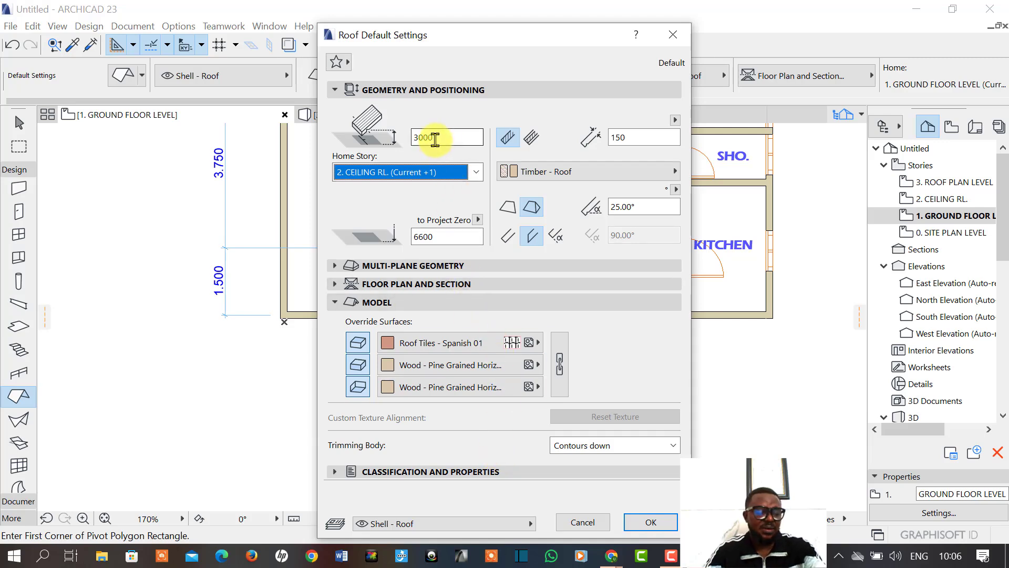
{"action": "left_click", "coordinate": [444, 137]}
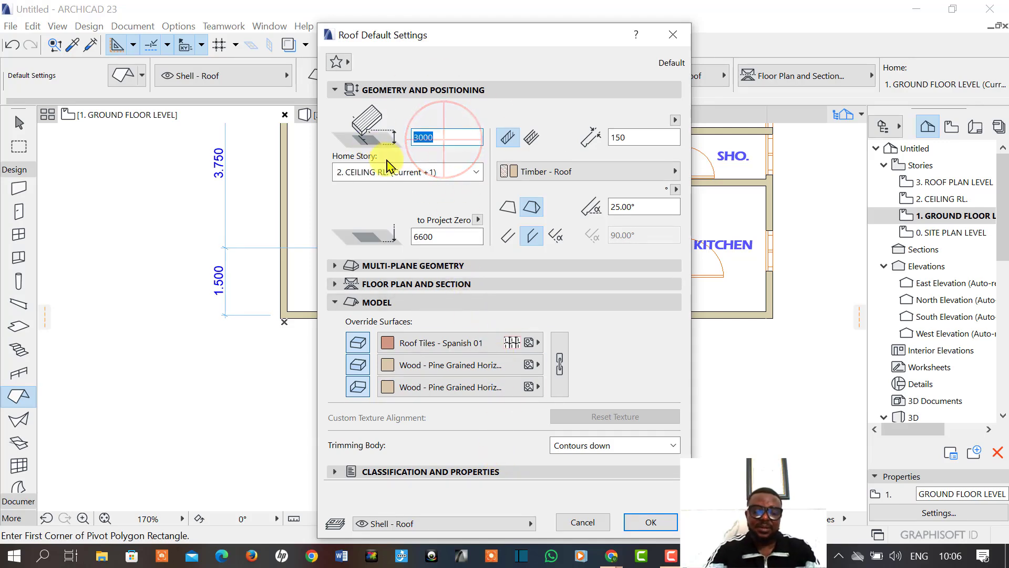
{"action": "left_click", "coordinate": [436, 137]}
{"action": "key", "text": "BackSpace"}
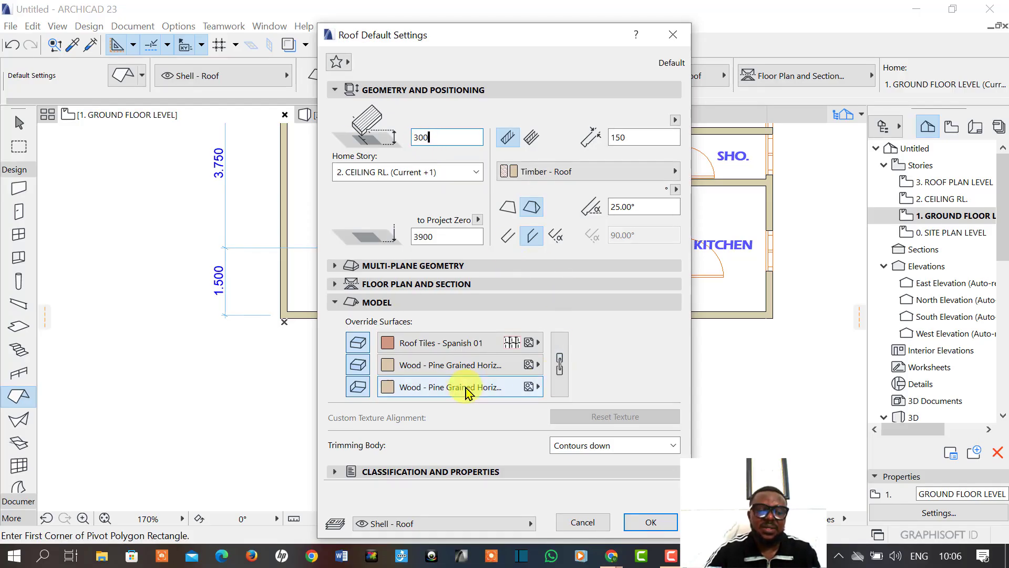
In the roof default settings, set the floor plan display to show on Home & One Story Up.
{"action": "left_click", "coordinate": [414, 285]}
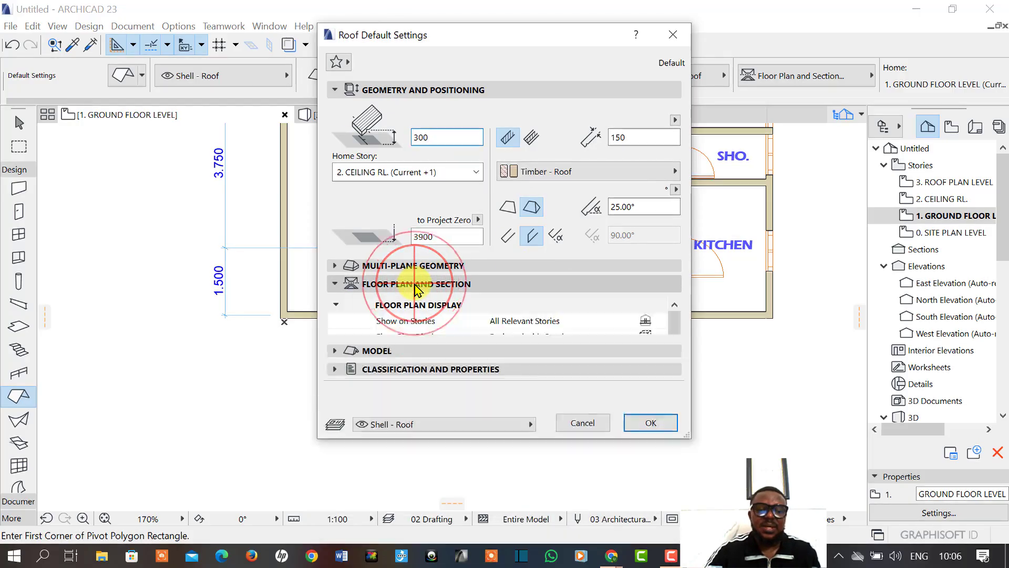
{"action": "left_click", "coordinate": [675, 395]}
{"action": "left_click", "coordinate": [675, 394]}
{"action": "left_click_drag", "start_coordinate": [674, 346], "coordinate": [676, 331]}
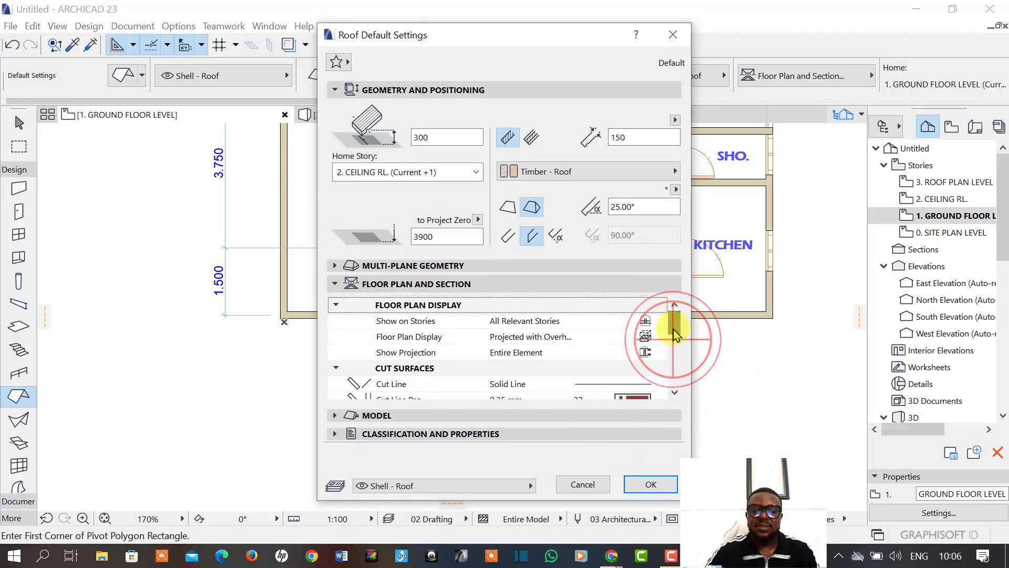
{"action": "left_click", "coordinate": [645, 321]}
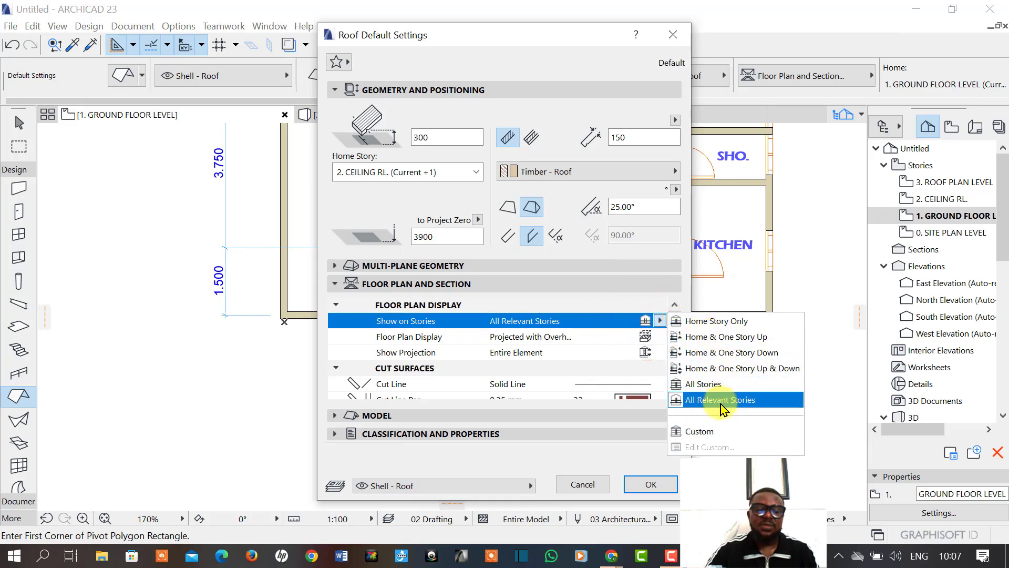
{"action": "left_click", "coordinate": [718, 336]}
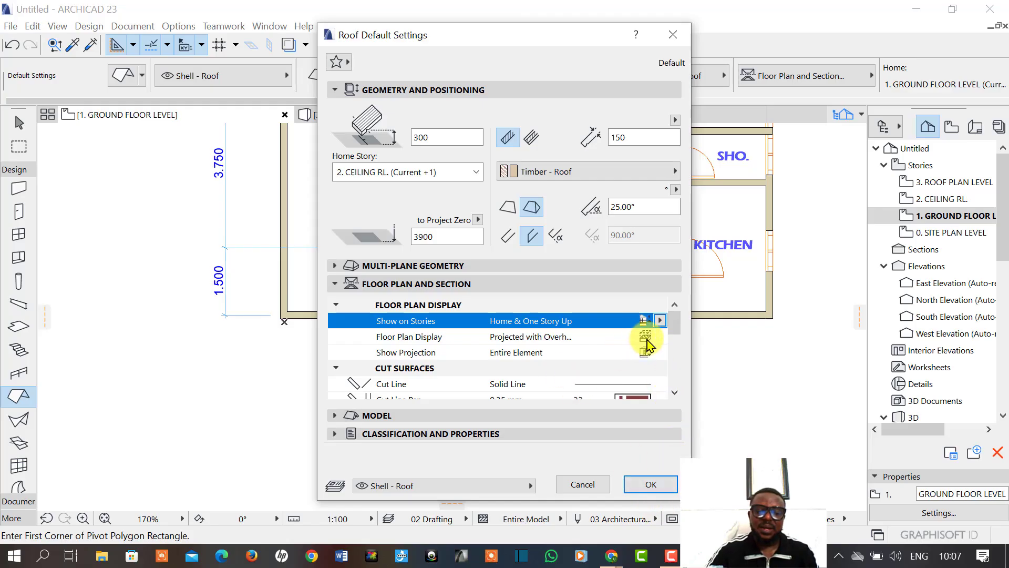
Set the default roof's Floor Plan Display to Projected and accept the settings.
{"action": "left_click", "coordinate": [648, 340]}
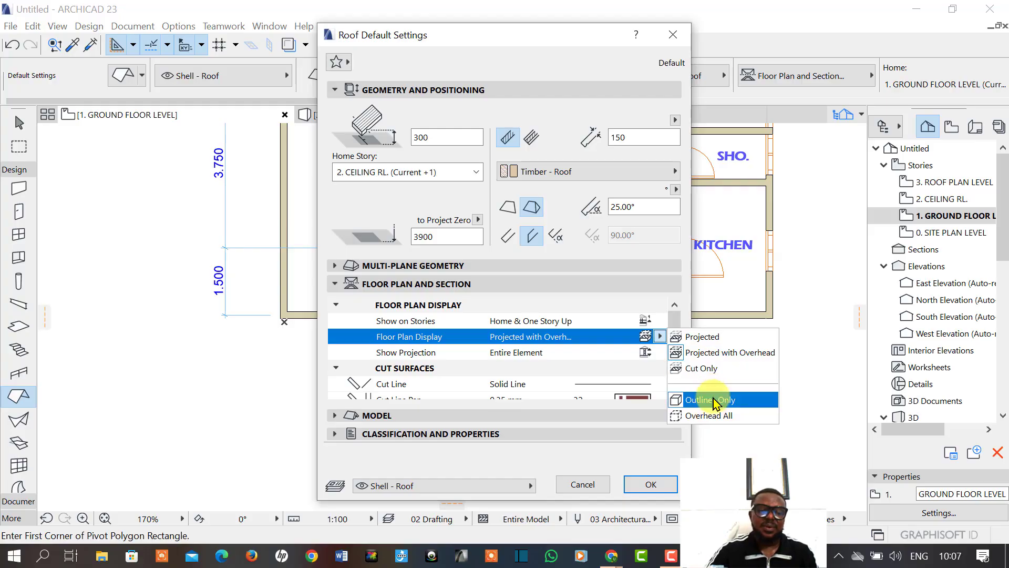
{"action": "left_click", "coordinate": [713, 402]}
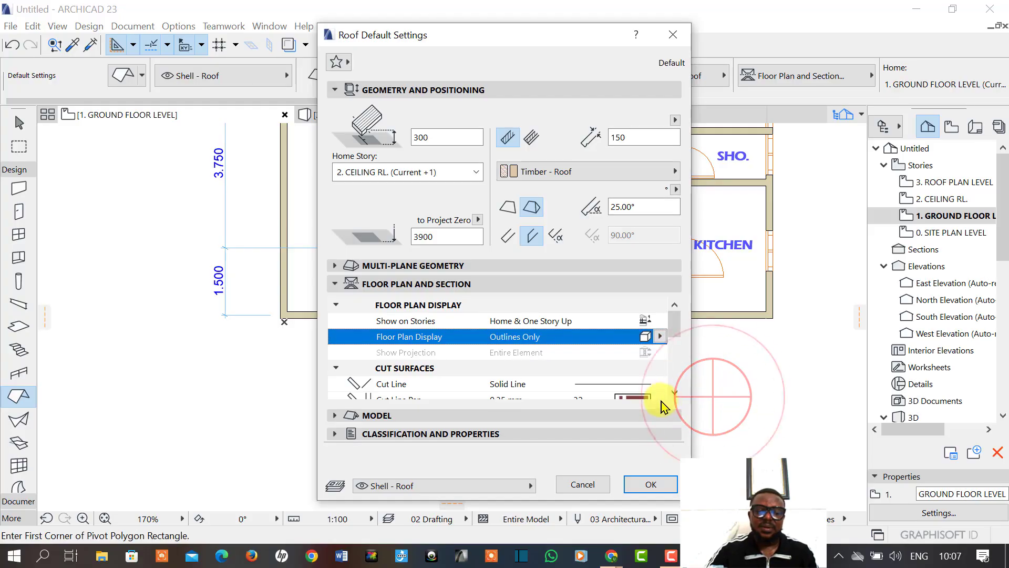
{"action": "left_click", "coordinate": [661, 337]}
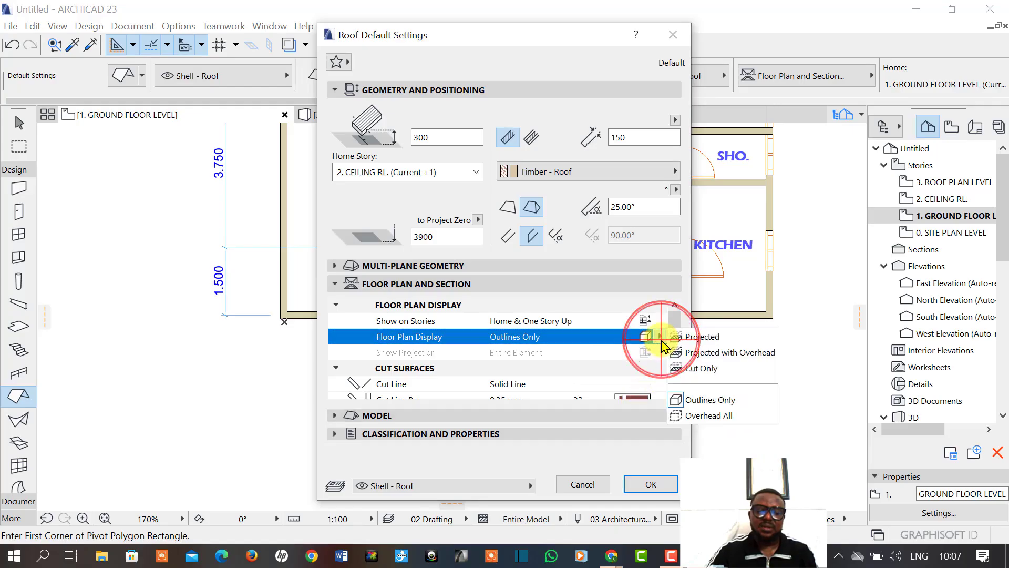
{"action": "left_click", "coordinate": [707, 339]}
{"action": "left_click", "coordinate": [658, 484]}
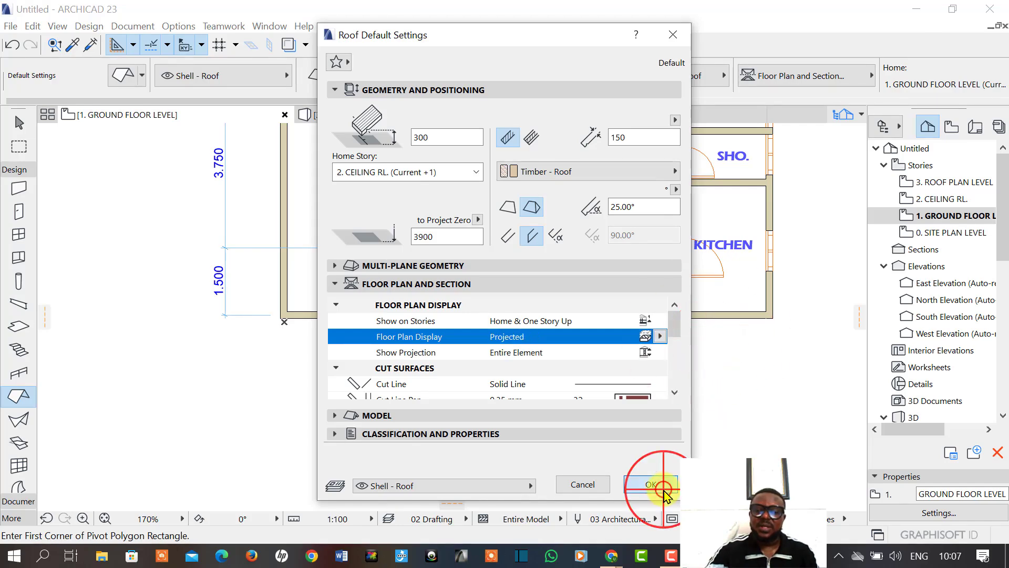
Open the 2. CEILING RL. story plan and turn on the trace reference.
{"action": "scroll", "coordinate": [579, 415], "scroll_direction": "down", "scroll_amount": 5}
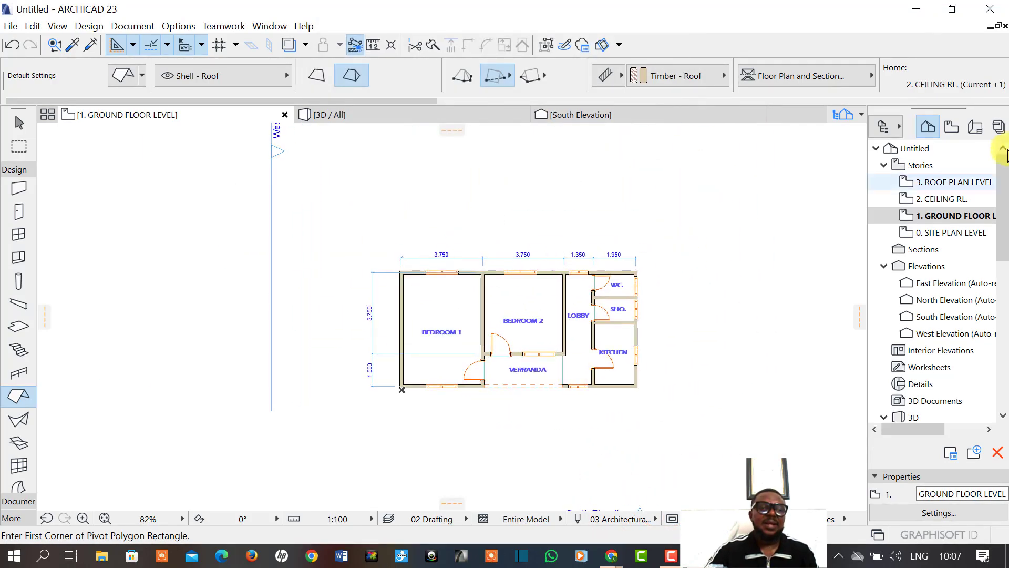
{"action": "double_click", "coordinate": [942, 198]}
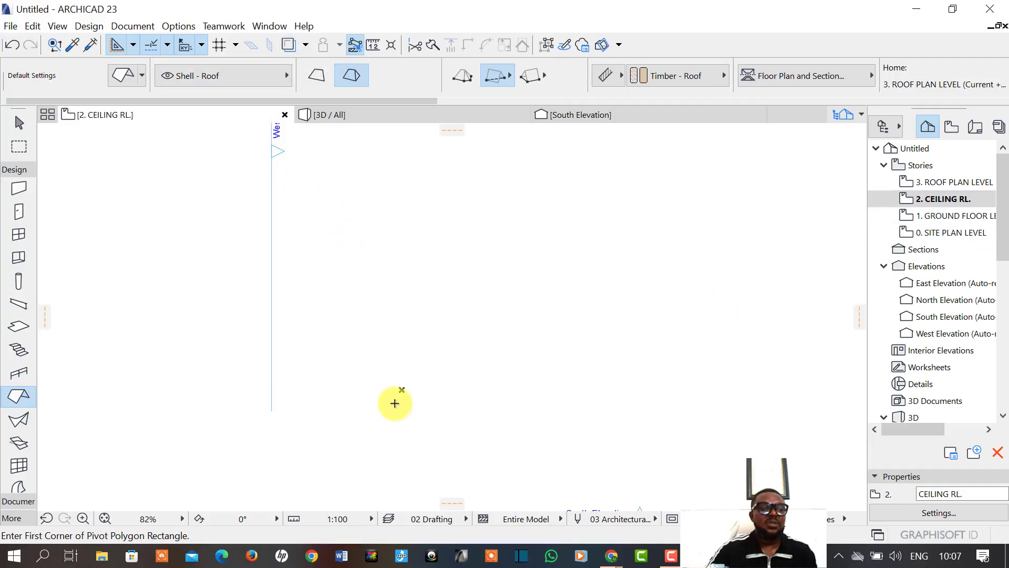
{"action": "middle_click_drag", "start_coordinate": [481, 372], "coordinate": [390, 372]}
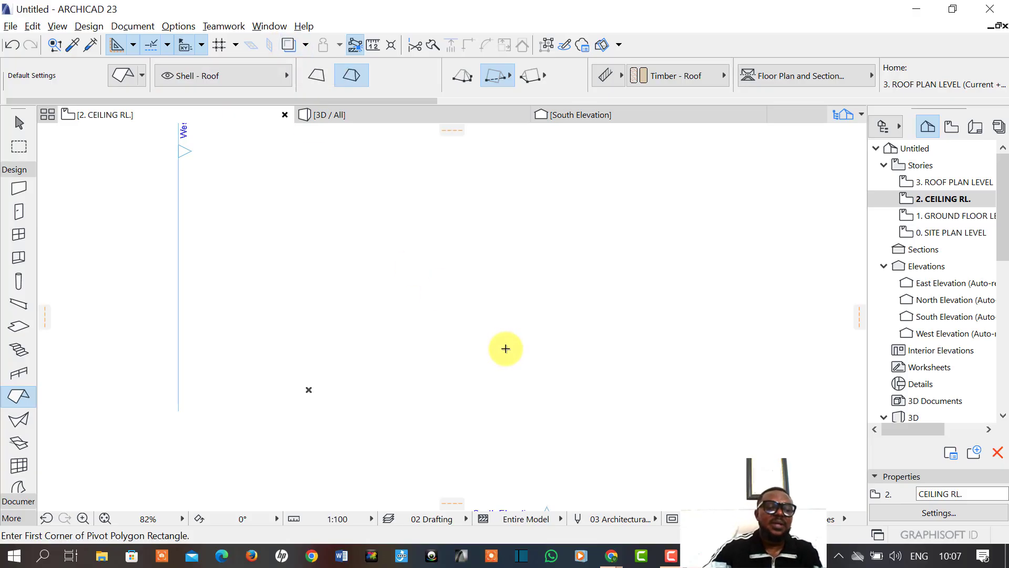
{"action": "key", "text": "alt+F2"}
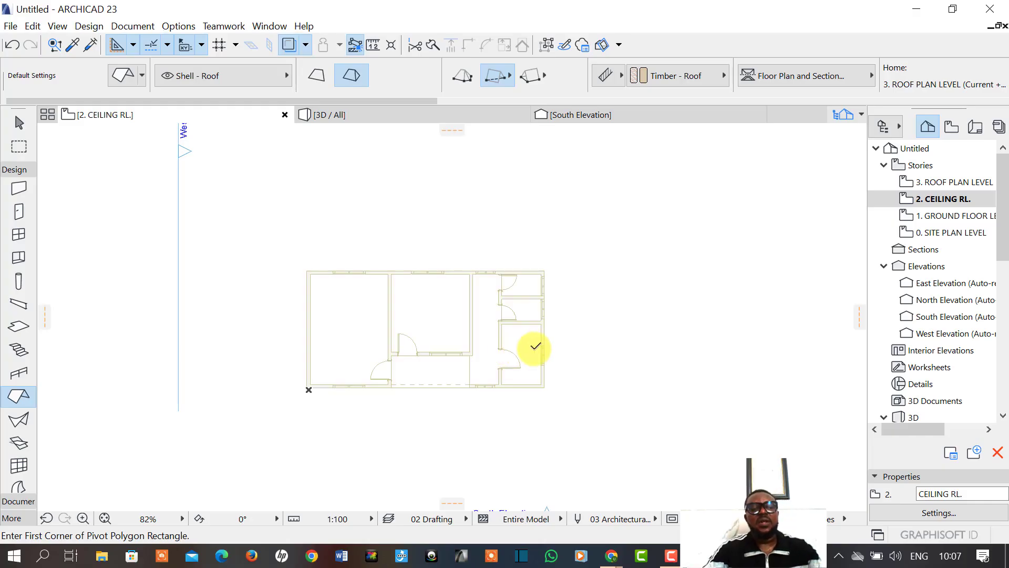
{"action": "scroll", "coordinate": [430, 399], "scroll_direction": "up", "scroll_amount": 3}
{"action": "middle_click_drag", "start_coordinate": [431, 399], "coordinate": [441, 371]}
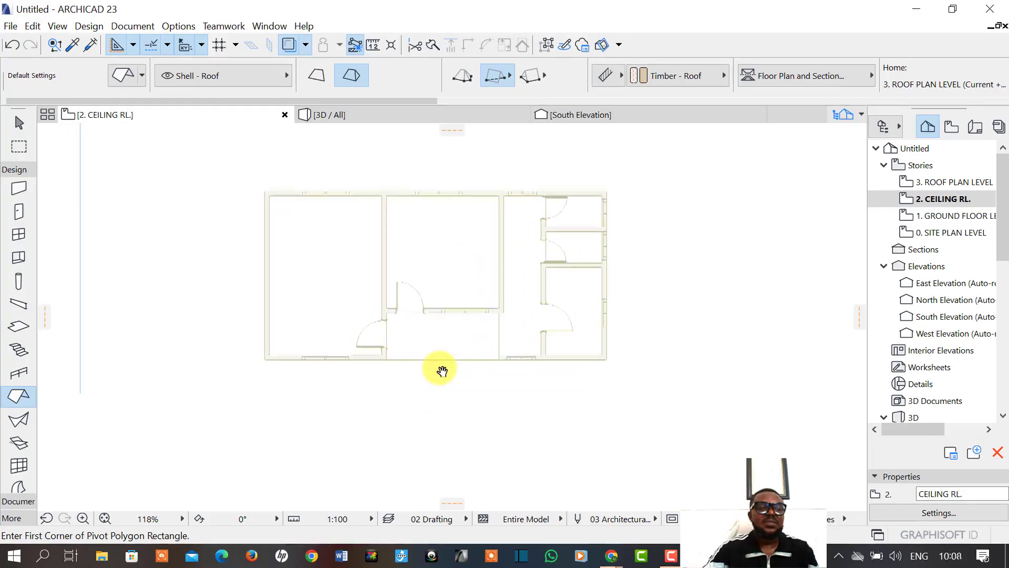
Choose the story below the current one as the trace reference.
{"action": "left_click", "coordinate": [306, 46]}
{"action": "mouse_move", "coordinate": [342, 66]}
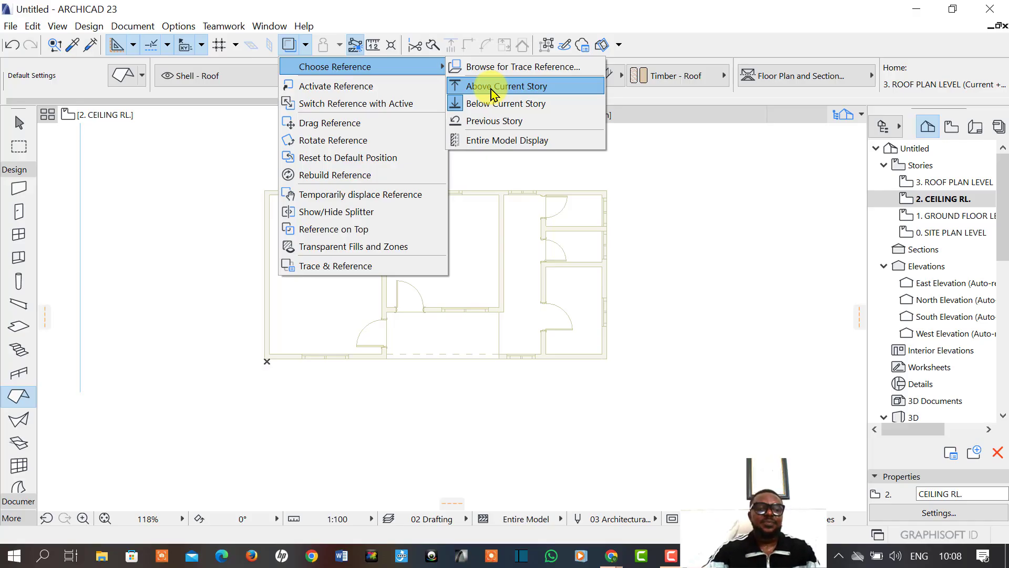
{"action": "left_click", "coordinate": [492, 103]}
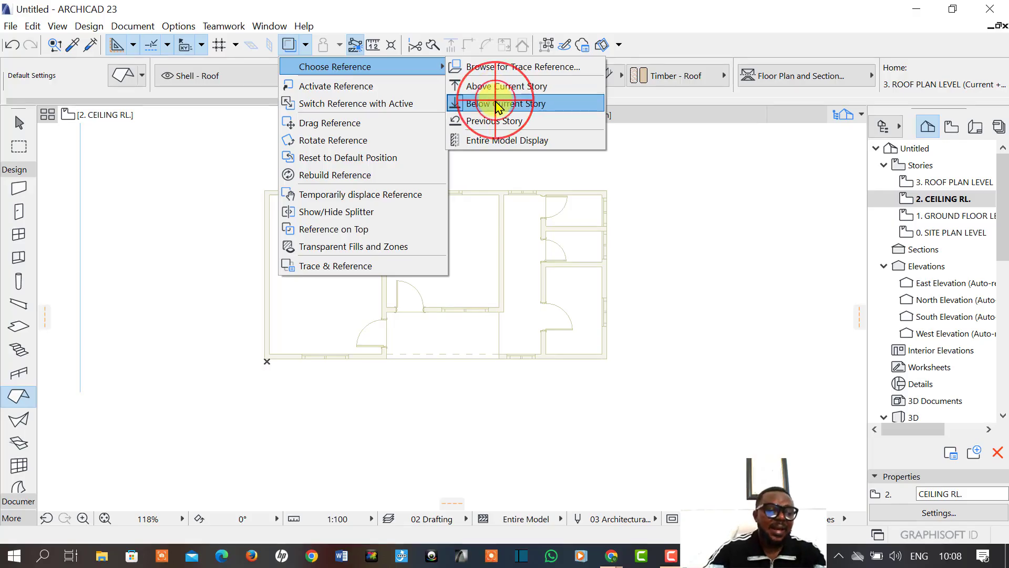
{"action": "left_click", "coordinate": [642, 204]}
{"action": "key", "text": "Escape"}
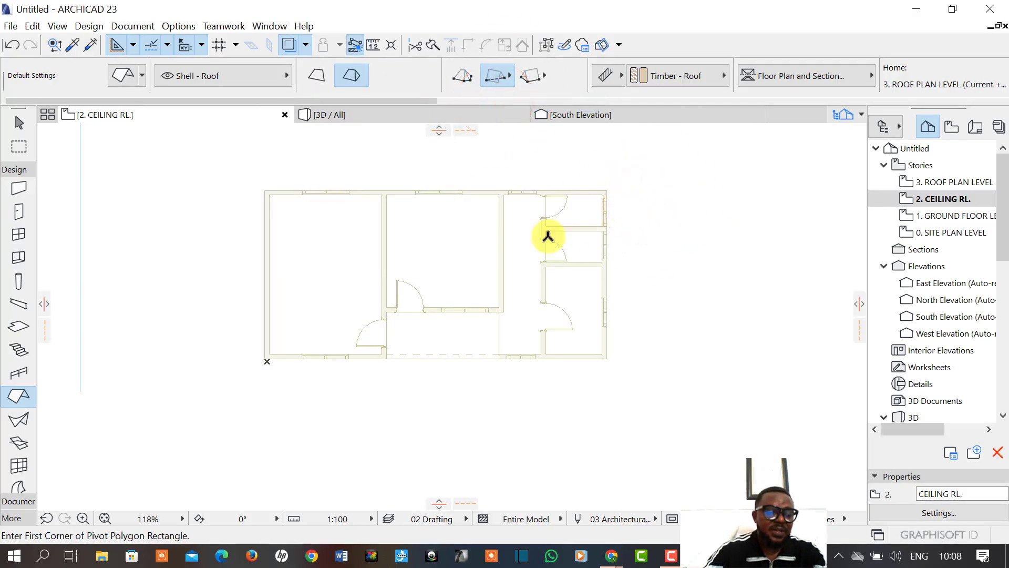
Place a rectangular multi-plane roof between the traced building's lower-left and upper-right outer corners, keeping it on the unseen story.
{"action": "scroll", "coordinate": [254, 362], "scroll_direction": "up", "scroll_amount": 5}
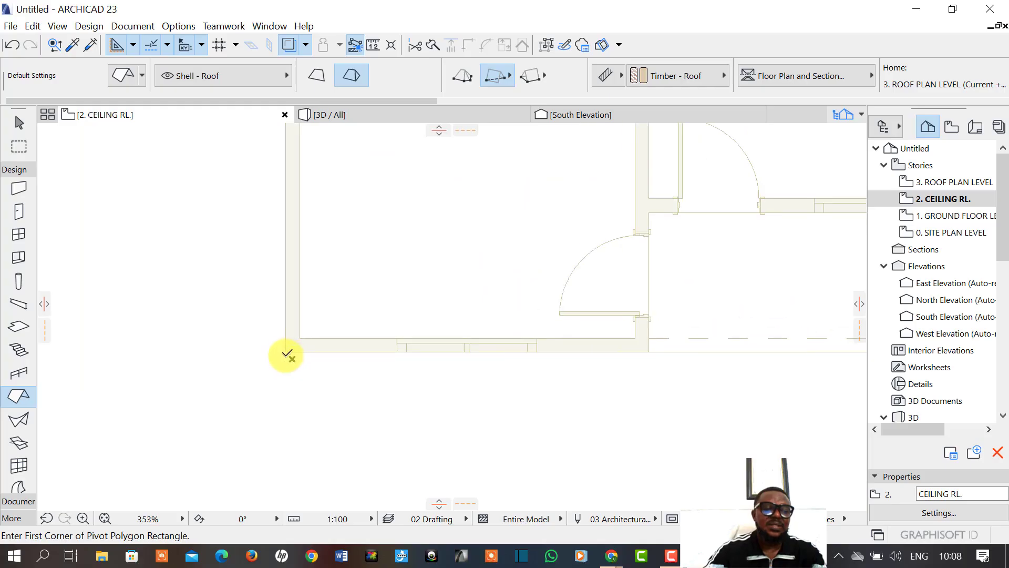
{"action": "left_click", "coordinate": [286, 350]}
{"action": "middle_click_drag", "start_coordinate": [507, 263], "coordinate": [311, 466]}
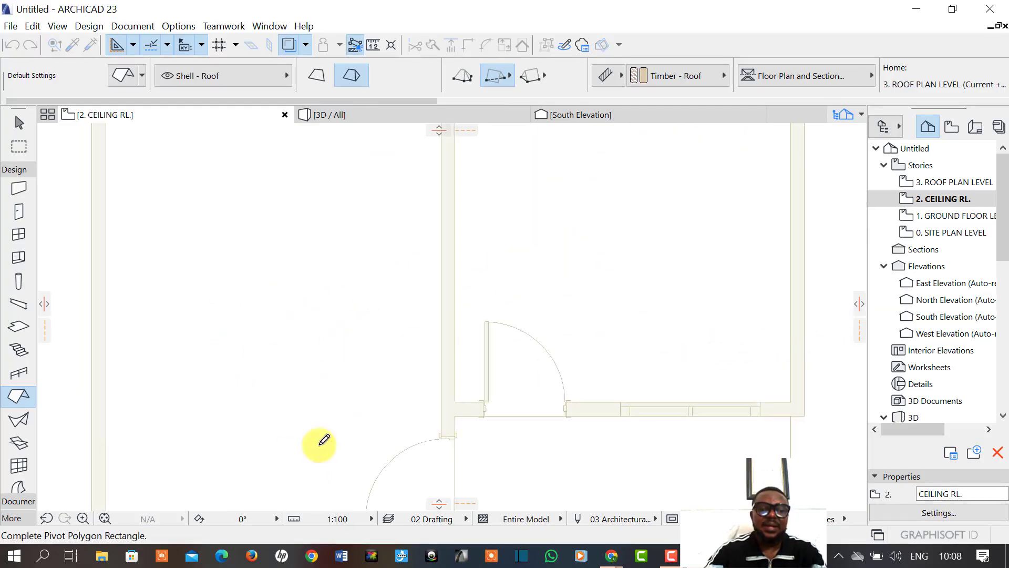
{"action": "scroll", "coordinate": [527, 273], "scroll_direction": "down", "scroll_amount": 5}
{"action": "scroll", "coordinate": [651, 228], "scroll_direction": "up", "scroll_amount": 6}
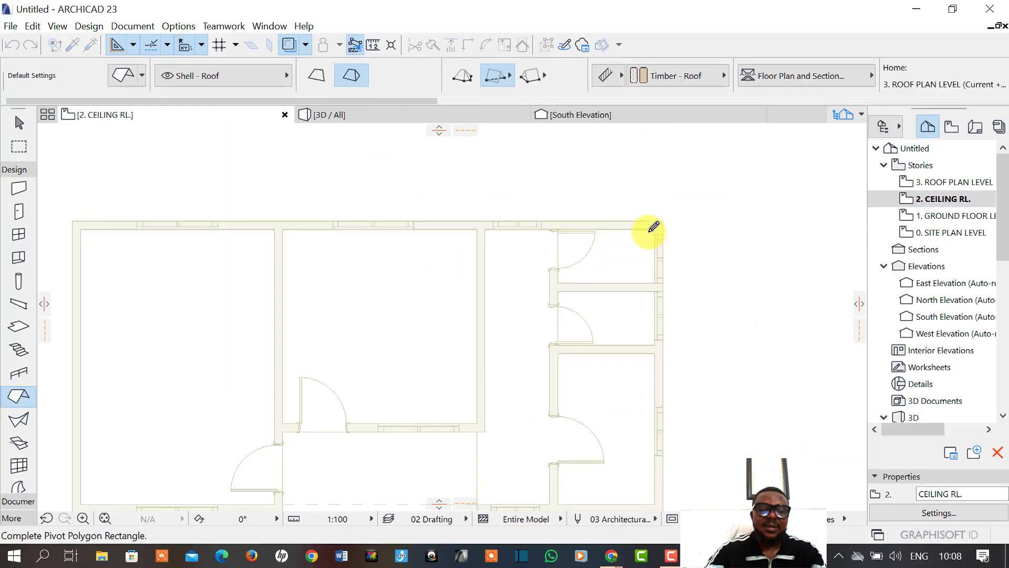
{"action": "left_click", "coordinate": [674, 213]}
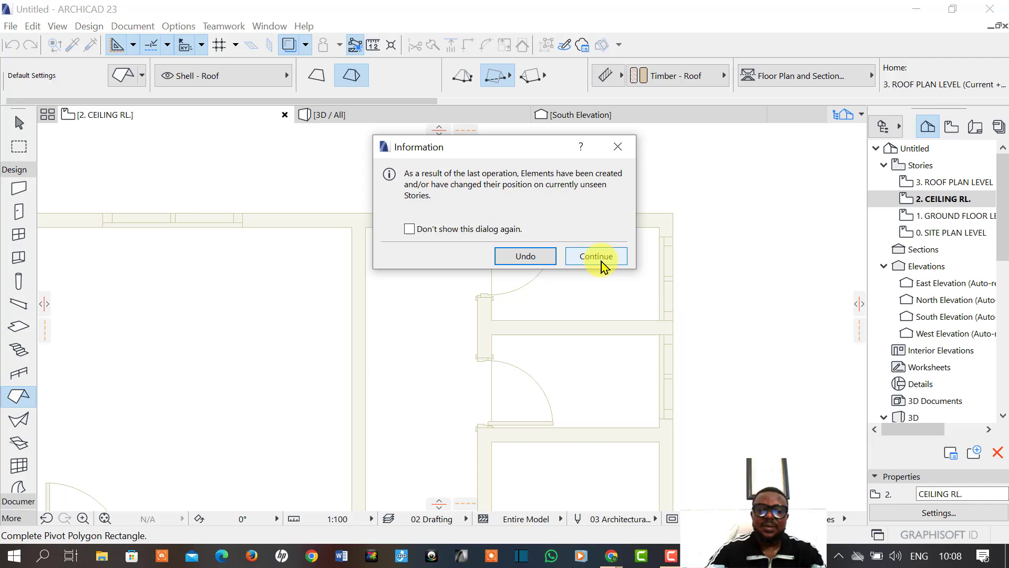
{"action": "left_click", "coordinate": [600, 262]}
{"action": "scroll", "coordinate": [630, 309], "scroll_direction": "down", "scroll_amount": 5}
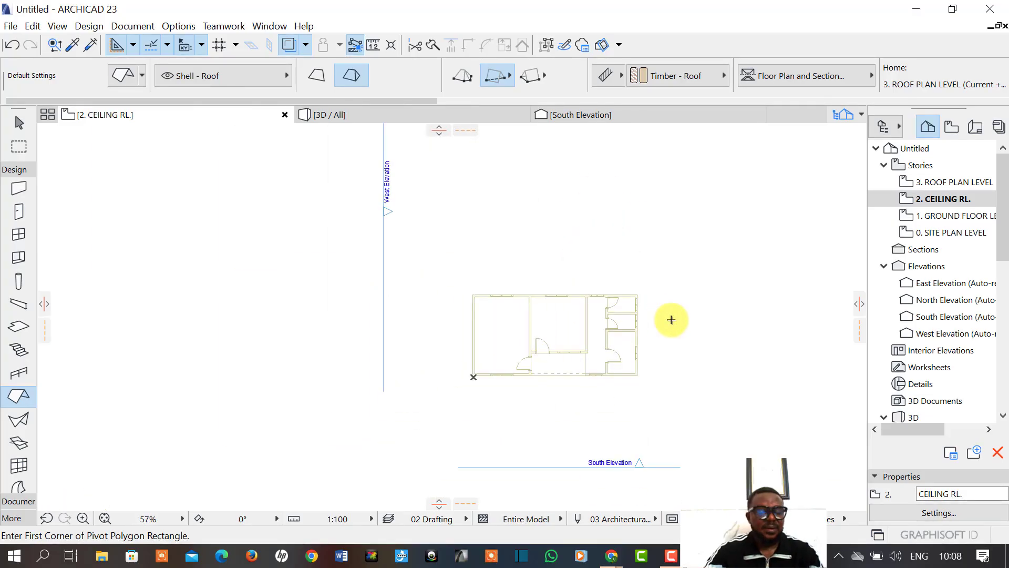
On the 3. ROOF PLAN LEVEL story, change the placed roof's Floor Plan Display to Projected with Overhead.
{"action": "double_click", "coordinate": [919, 183]}
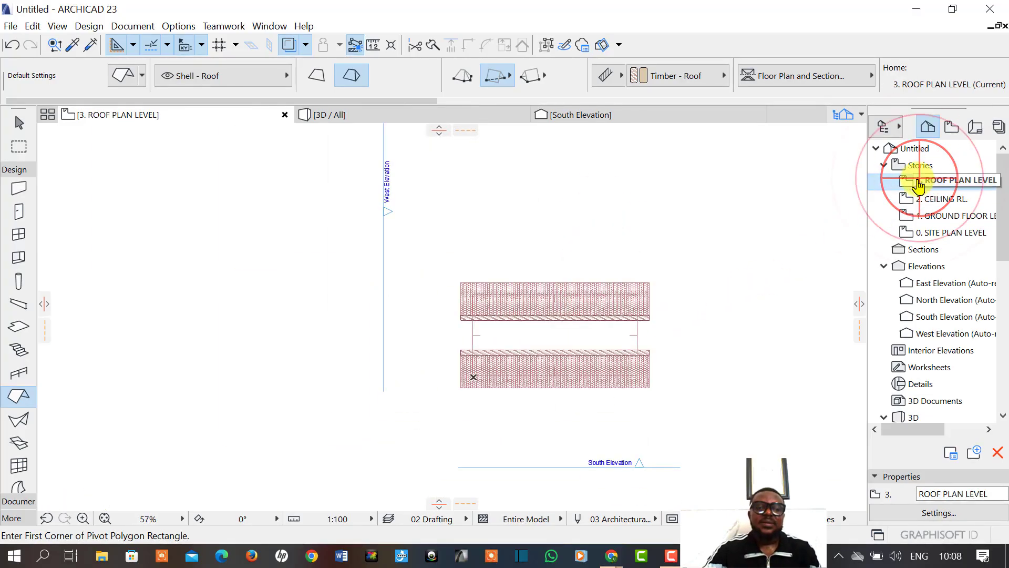
{"action": "left_click", "coordinate": [636, 344], "text": "shift"}
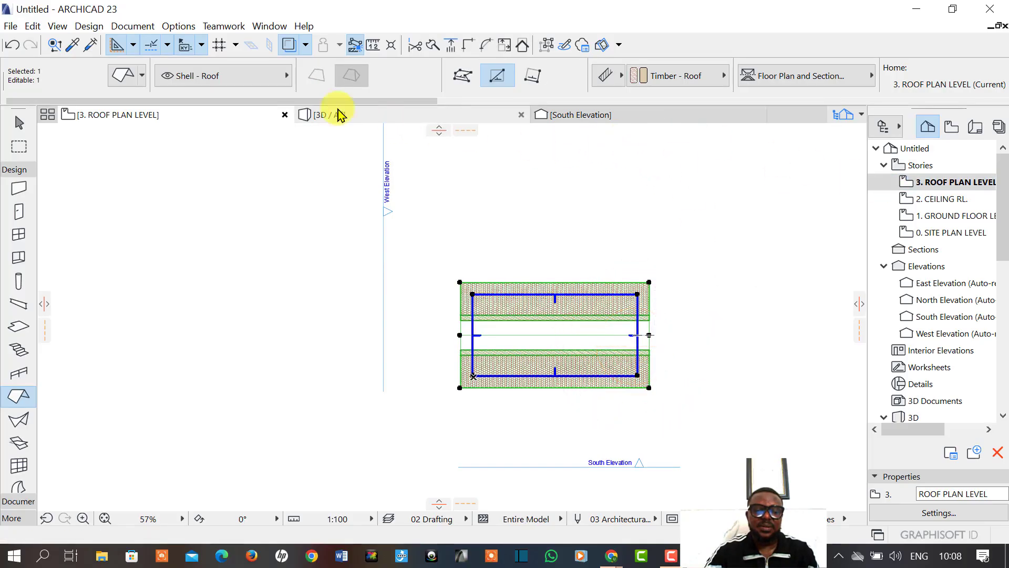
{"action": "left_click", "coordinate": [121, 75]}
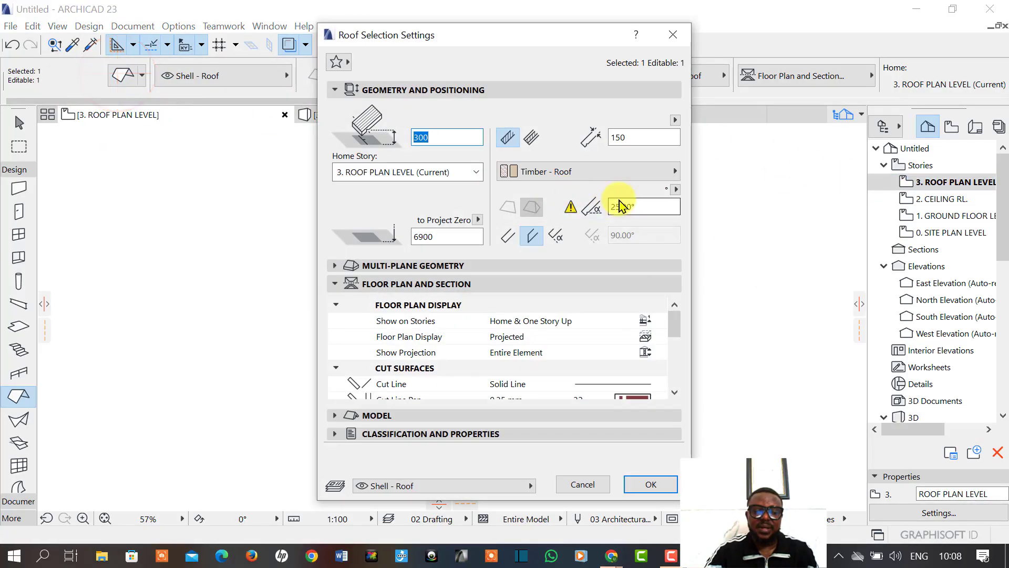
{"action": "left_click", "coordinate": [645, 339]}
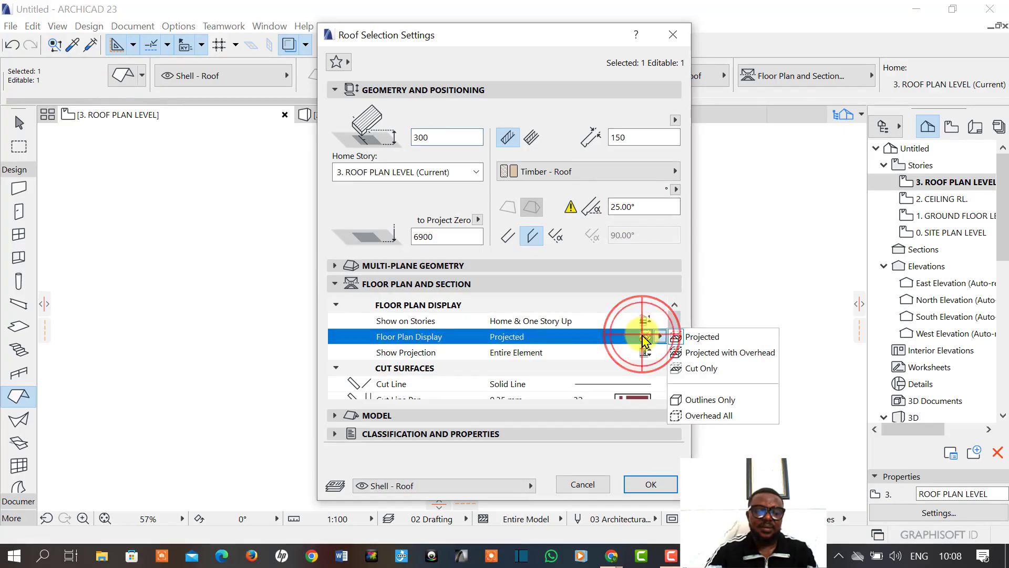
{"action": "left_click", "coordinate": [690, 348]}
{"action": "left_click", "coordinate": [650, 483]}
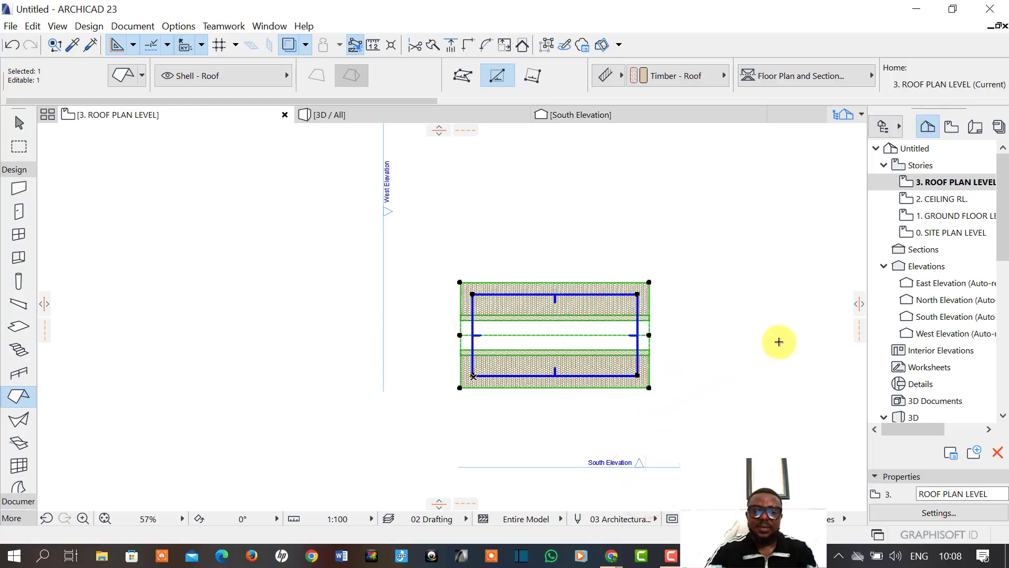
Check the roof's position above the walls in 3D and undo the last roof change in plan.
{"action": "left_click", "coordinate": [941, 205]}
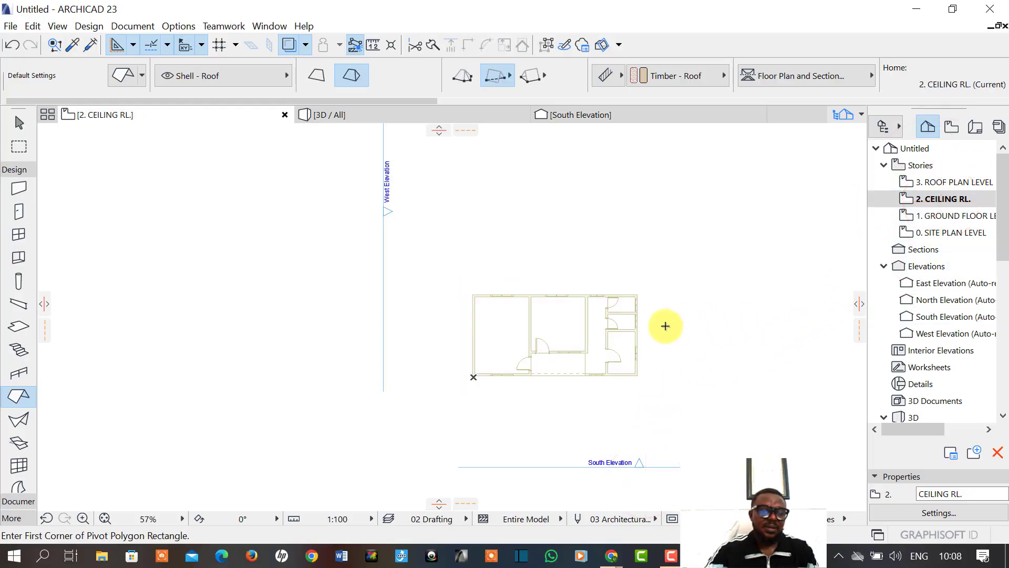
{"action": "key", "text": "F3"}
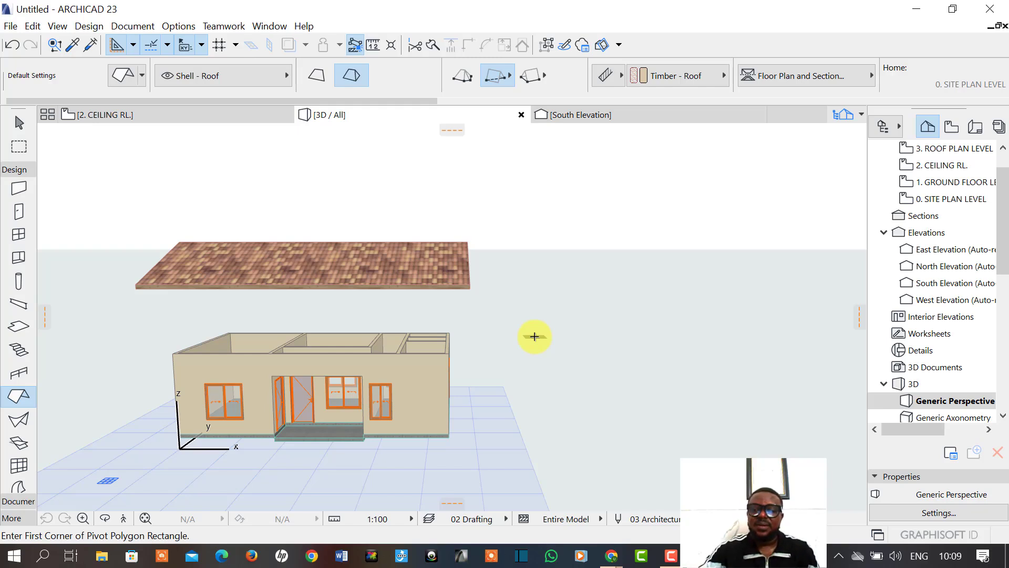
{"action": "key", "text": "F2"}
{"action": "key", "text": "ctrl+z"}
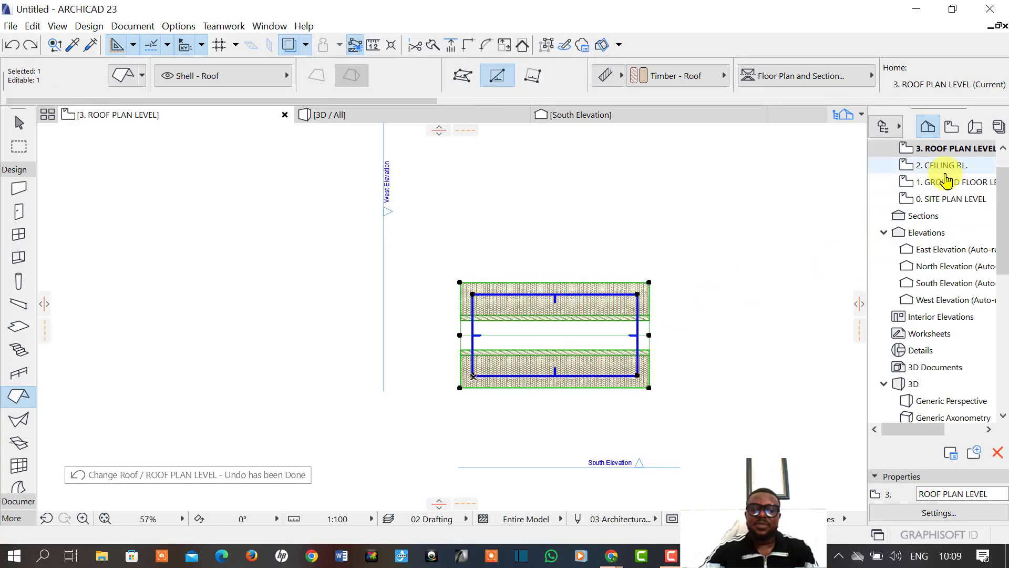
Delete the misplaced roof from the 3. ROOF PLAN LEVEL story.
{"action": "double_click", "coordinate": [947, 182]}
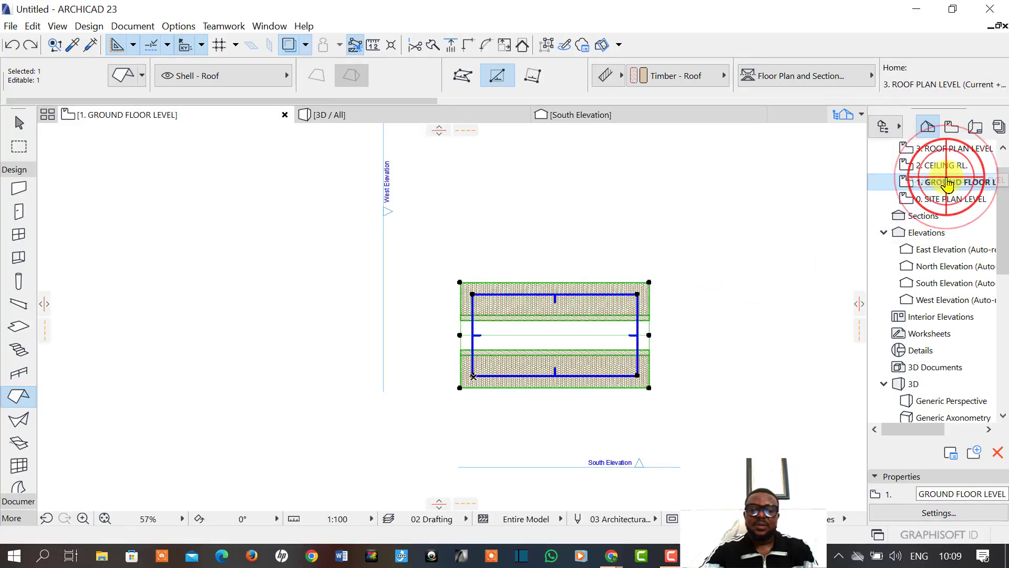
{"action": "double_click", "coordinate": [931, 166]}
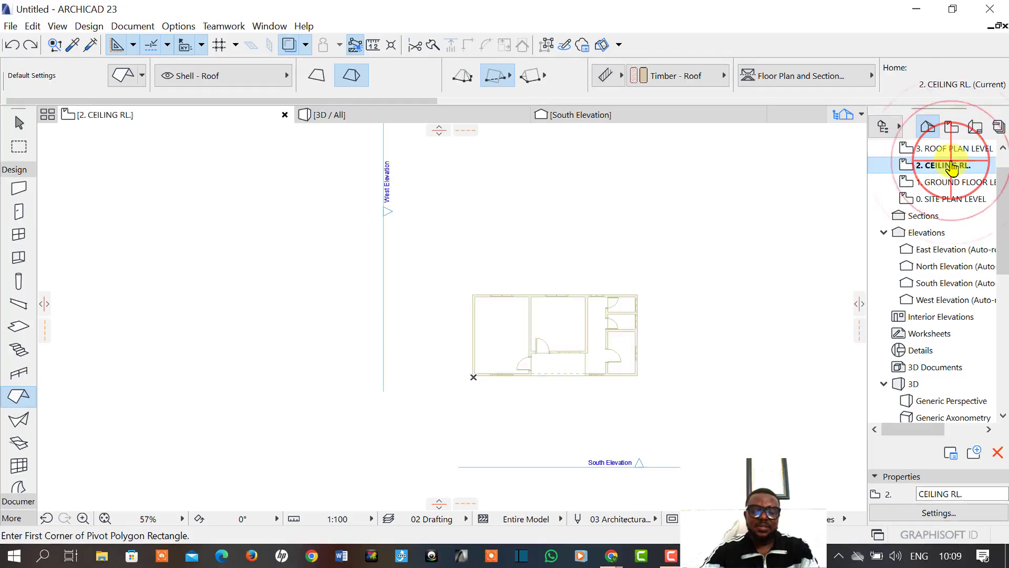
{"action": "double_click", "coordinate": [930, 148]}
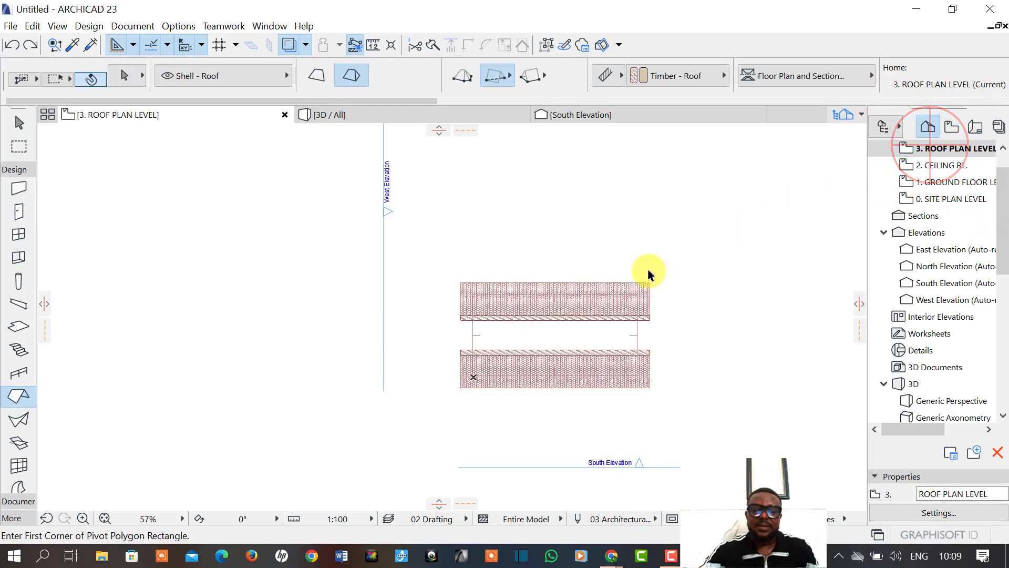
{"action": "left_click", "coordinate": [649, 284], "text": "shift"}
{"action": "key", "text": "Delete"}
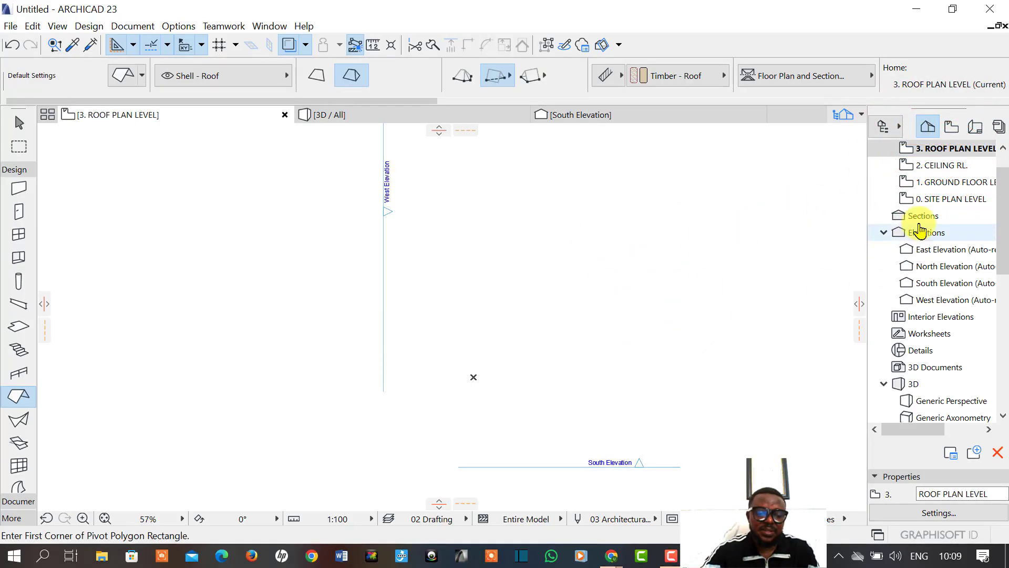
On the 1. GROUND FLOOR LEVEL story, place a rectangular multi-plane timber roof between the building's lower-left and upper-right outer wall corners.
{"action": "double_click", "coordinate": [929, 185]}
{"action": "scroll", "coordinate": [489, 383], "scroll_direction": "up", "scroll_amount": 8}
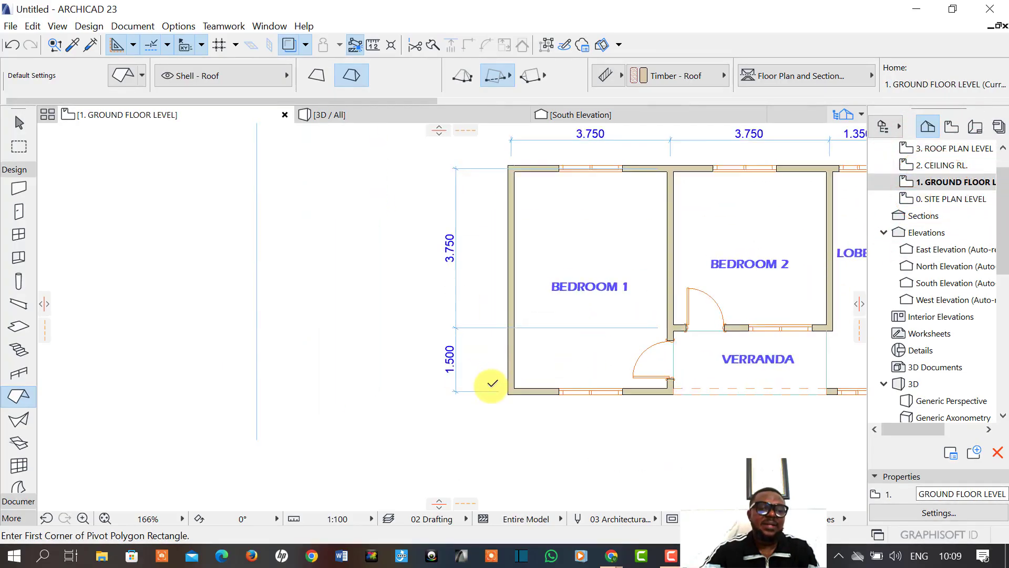
{"action": "left_click", "coordinate": [121, 75]}
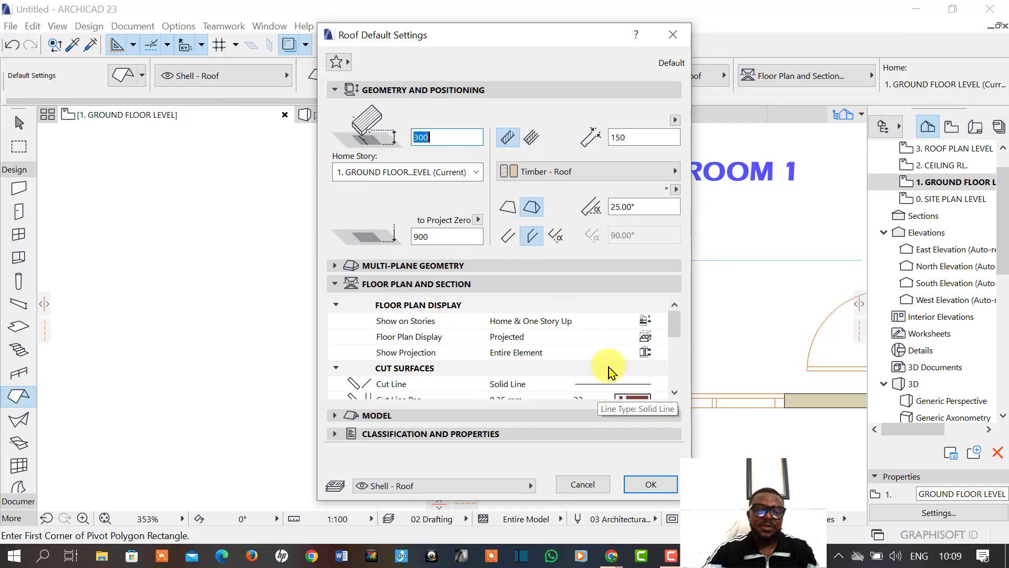
{"action": "left_click", "coordinate": [651, 484]}
{"action": "scroll", "coordinate": [529, 415], "scroll_direction": "up", "scroll_amount": 2}
{"action": "scroll", "coordinate": [530, 412], "scroll_direction": "up", "scroll_amount": 2}
{"action": "left_click", "coordinate": [540, 396]}
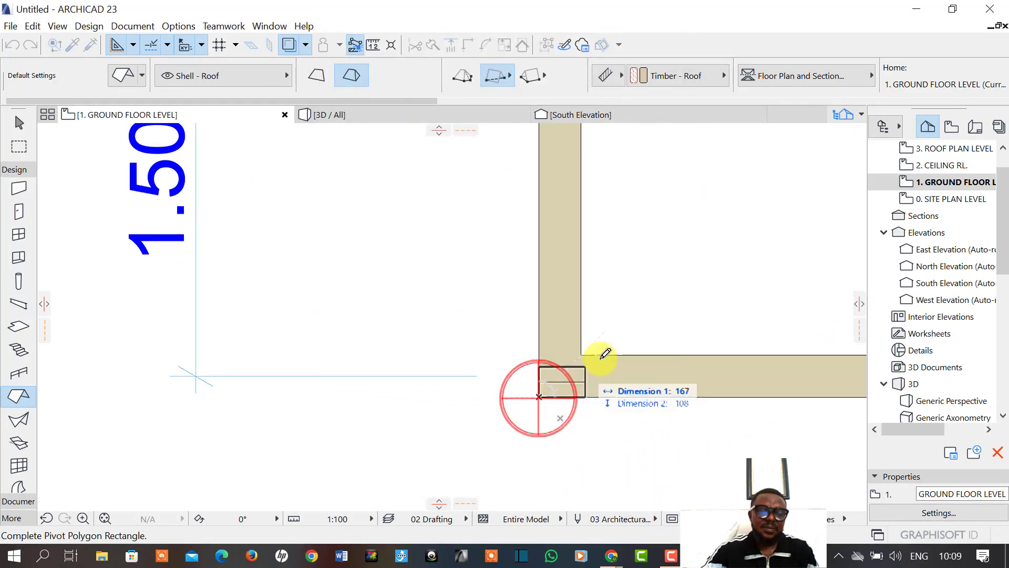
{"action": "scroll", "coordinate": [550, 373], "scroll_direction": "down", "scroll_amount": 5}
{"action": "middle_click_drag", "start_coordinate": [560, 326], "coordinate": [396, 379]}
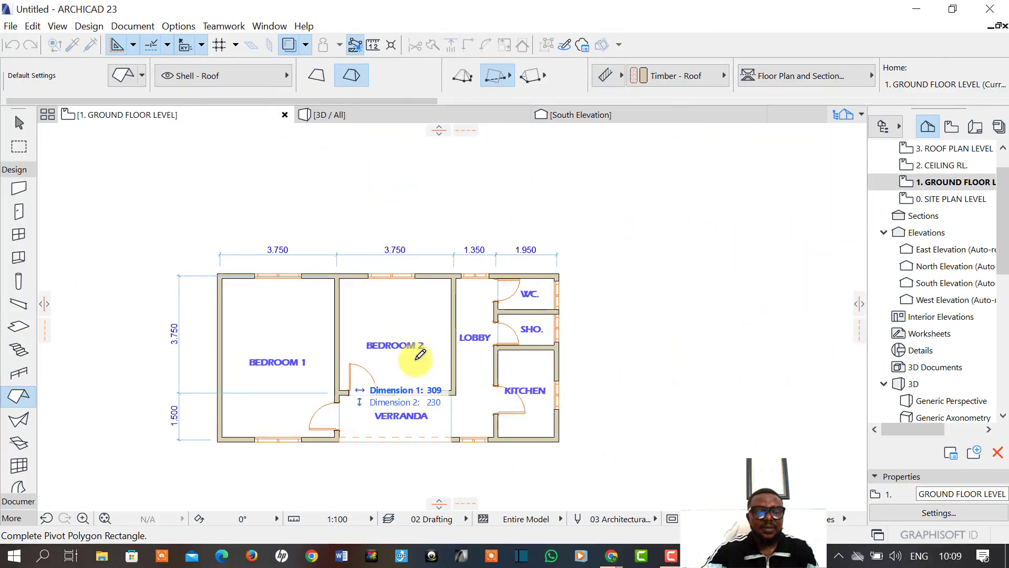
{"action": "scroll", "coordinate": [576, 278], "scroll_direction": "up", "scroll_amount": 4}
{"action": "left_click", "coordinate": [576, 277]}
{"action": "scroll", "coordinate": [594, 287], "scroll_direction": "down", "scroll_amount": 5}
{"action": "scroll", "coordinate": [595, 288], "scroll_direction": "down", "scroll_amount": 4}
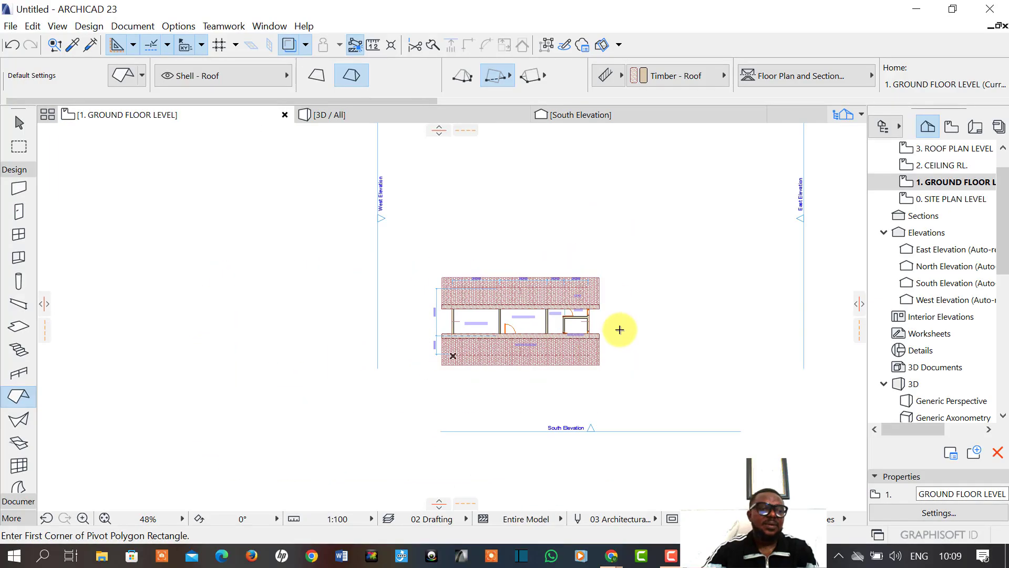
Change the placed roof's Home Story to 2. CEILING RL.
{"action": "left_click", "coordinate": [600, 358]}
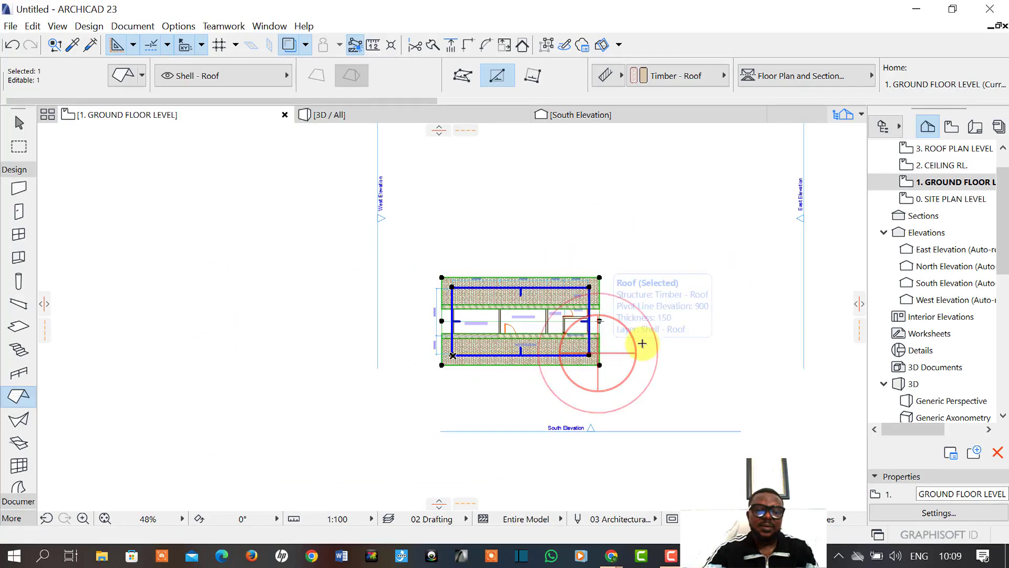
{"action": "left_click", "coordinate": [126, 76]}
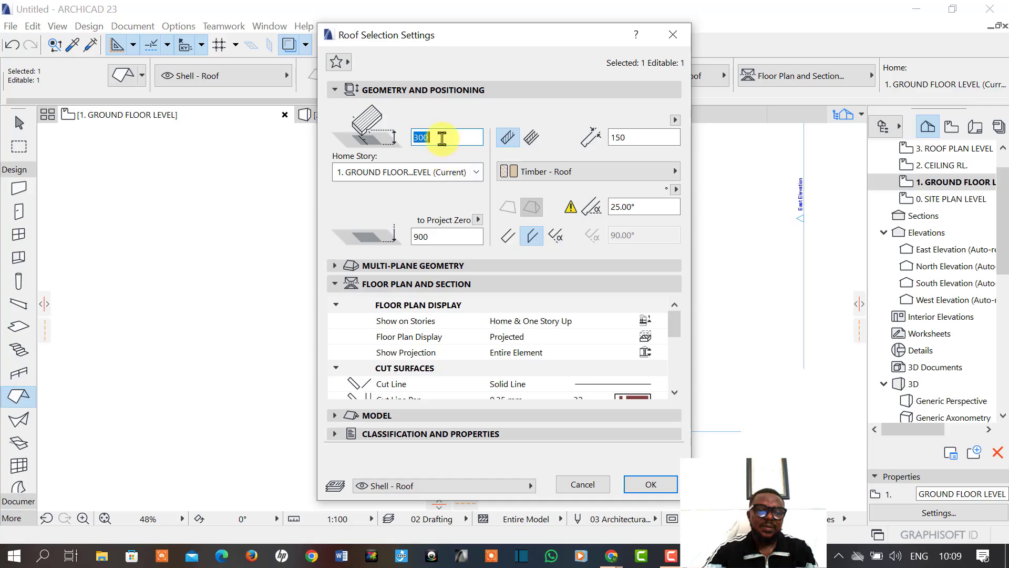
{"action": "left_click", "coordinate": [475, 173]}
{"action": "left_click", "coordinate": [406, 205]}
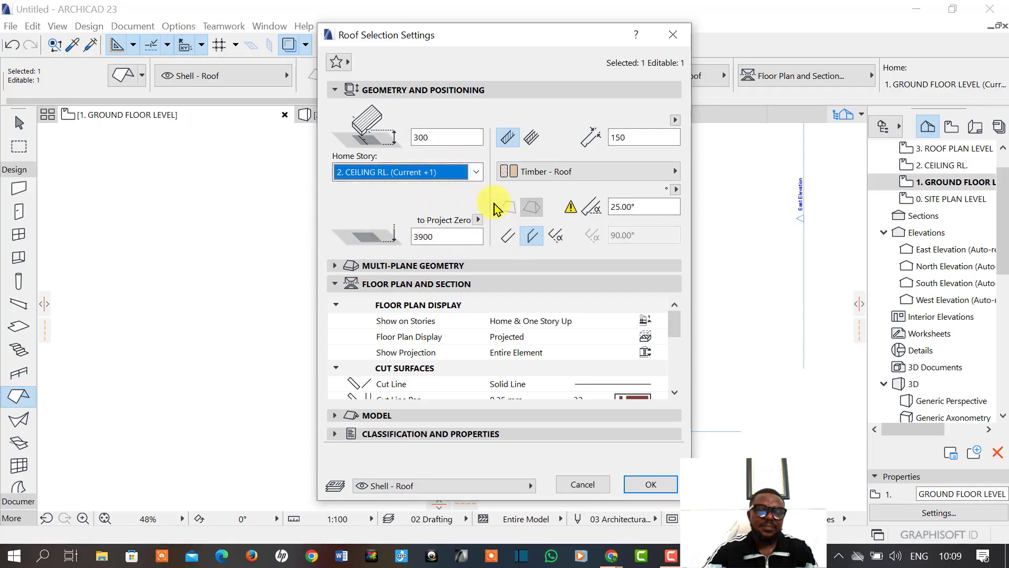
{"action": "left_click", "coordinate": [417, 137]}
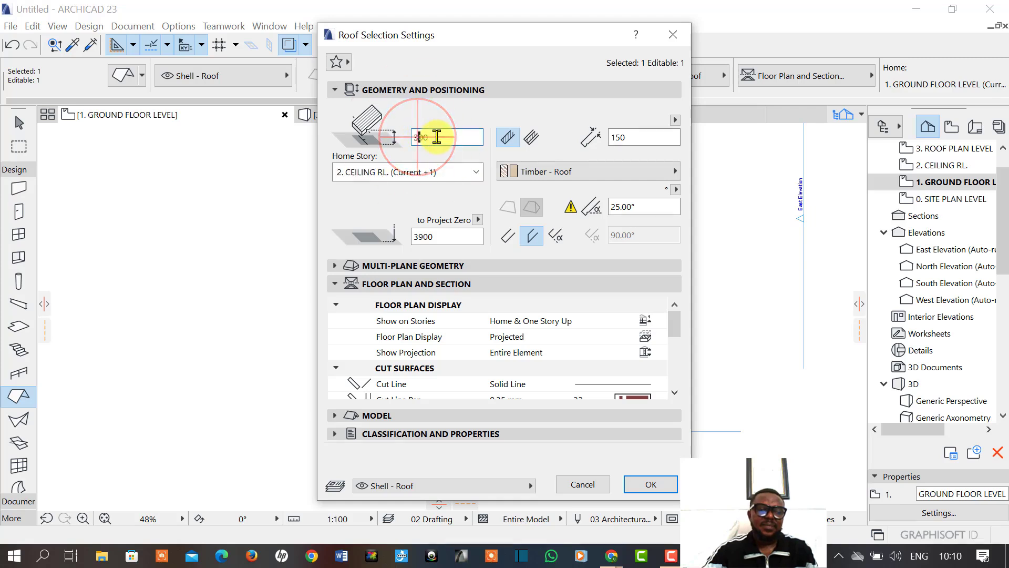
{"action": "left_click", "coordinate": [437, 137]}
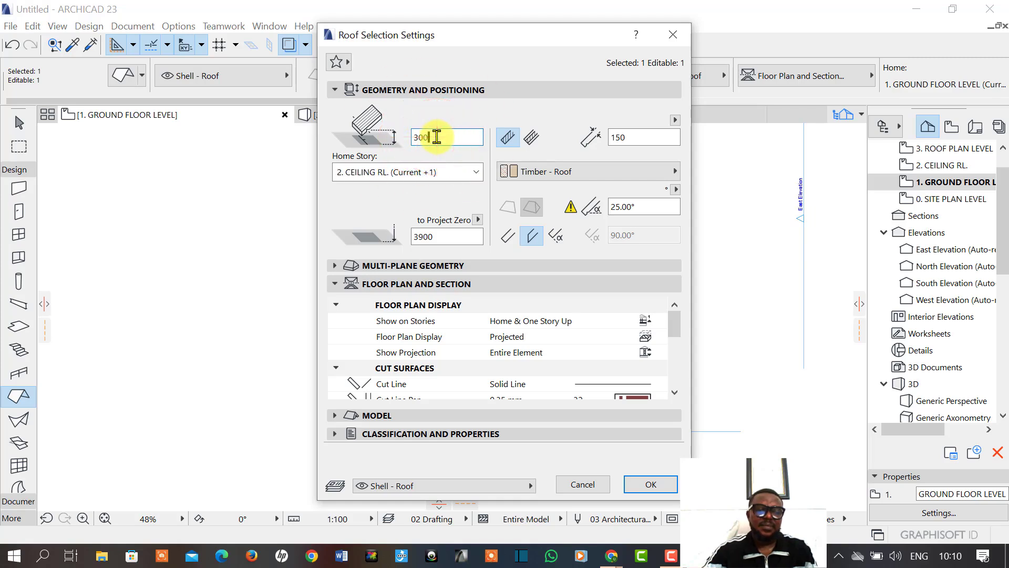
{"action": "left_click", "coordinate": [418, 137]}
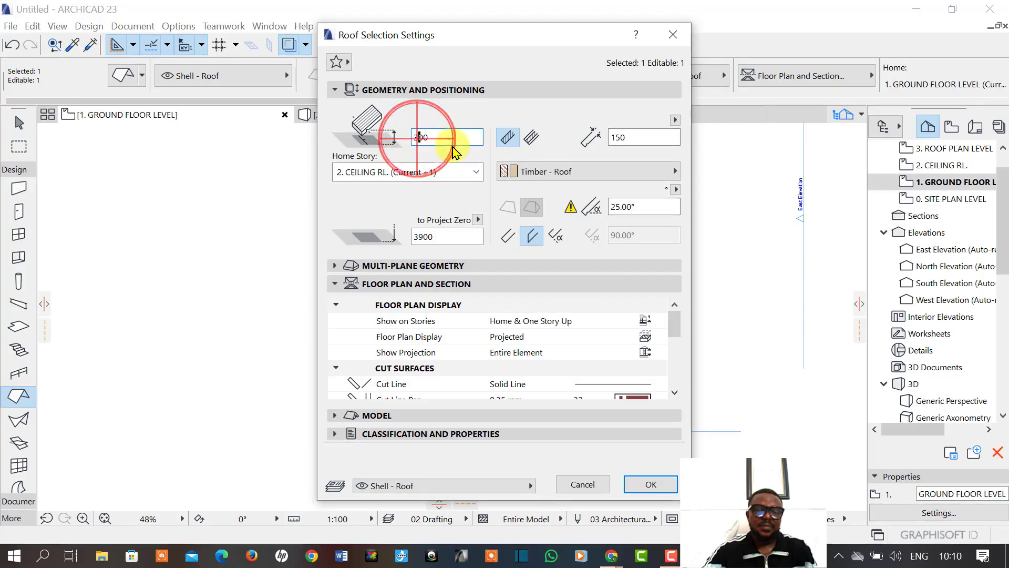
{"action": "double_click", "coordinate": [416, 141]}
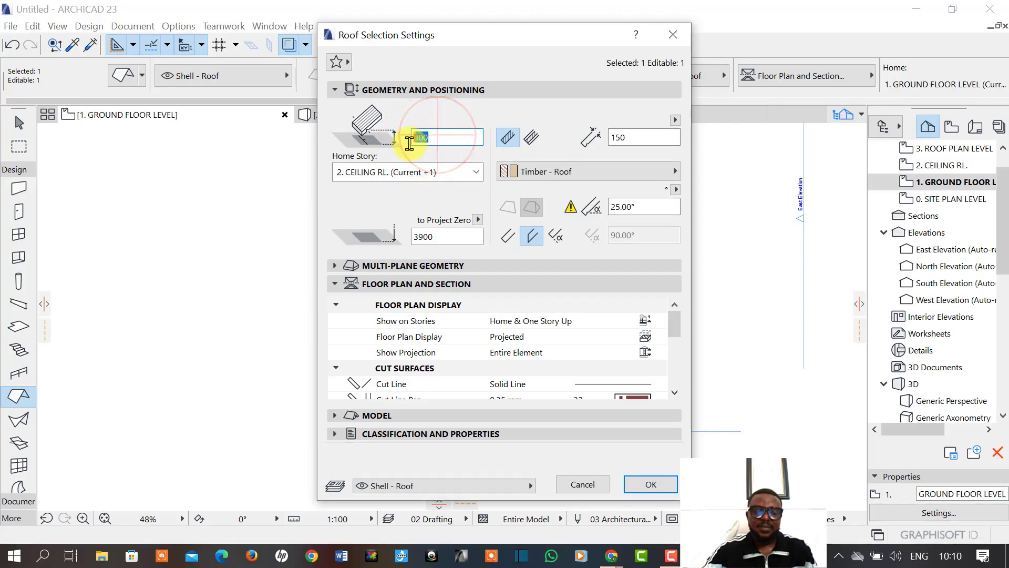
{"action": "left_click", "coordinate": [427, 138]}
{"action": "left_click", "coordinate": [648, 481]}
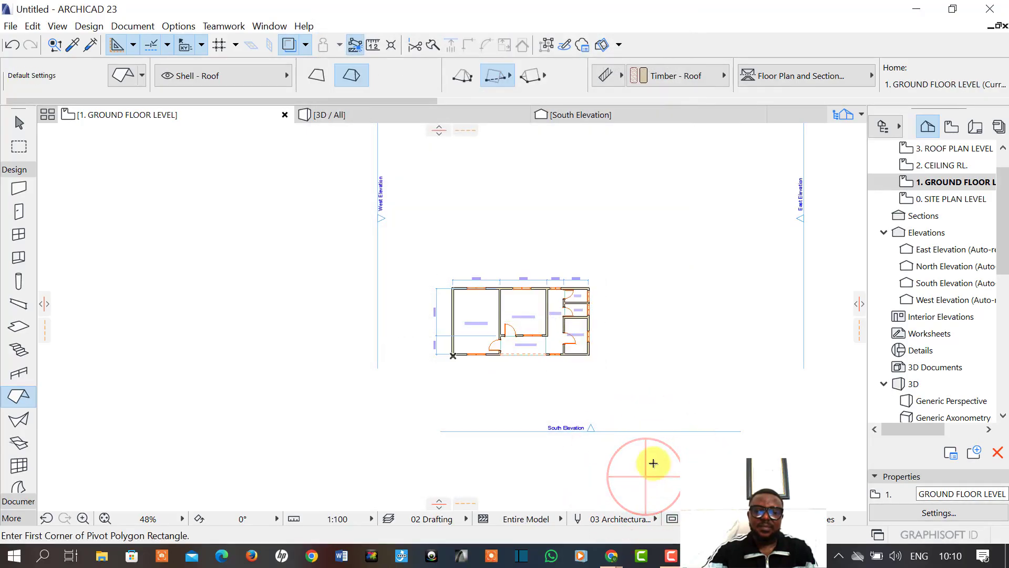
Check the roof on the 2. CEILING RL. and 3. ROOF PLAN LEVEL stories and above the walls in 3D.
{"action": "left_click", "coordinate": [933, 166]}
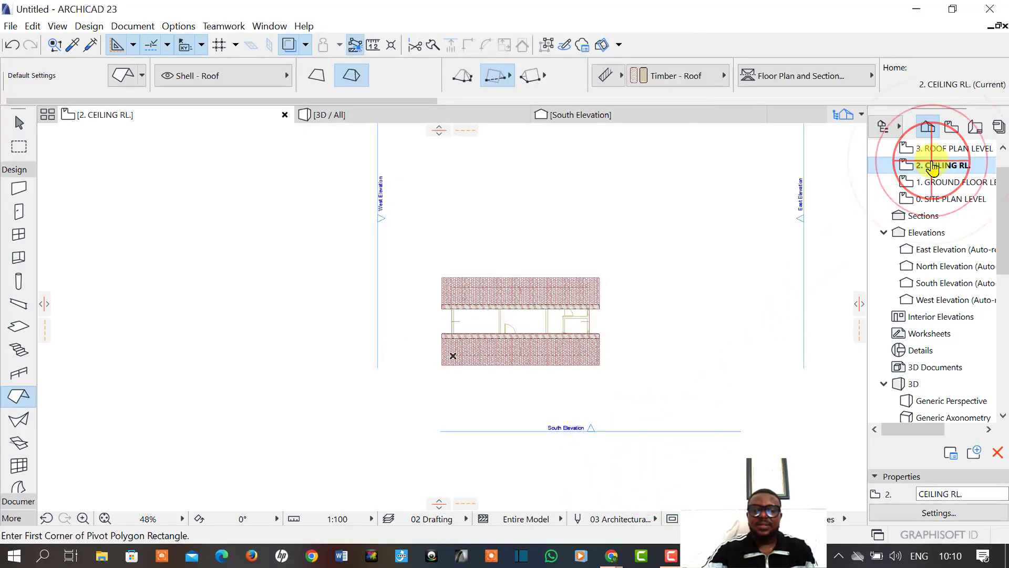
{"action": "left_click", "coordinate": [941, 150]}
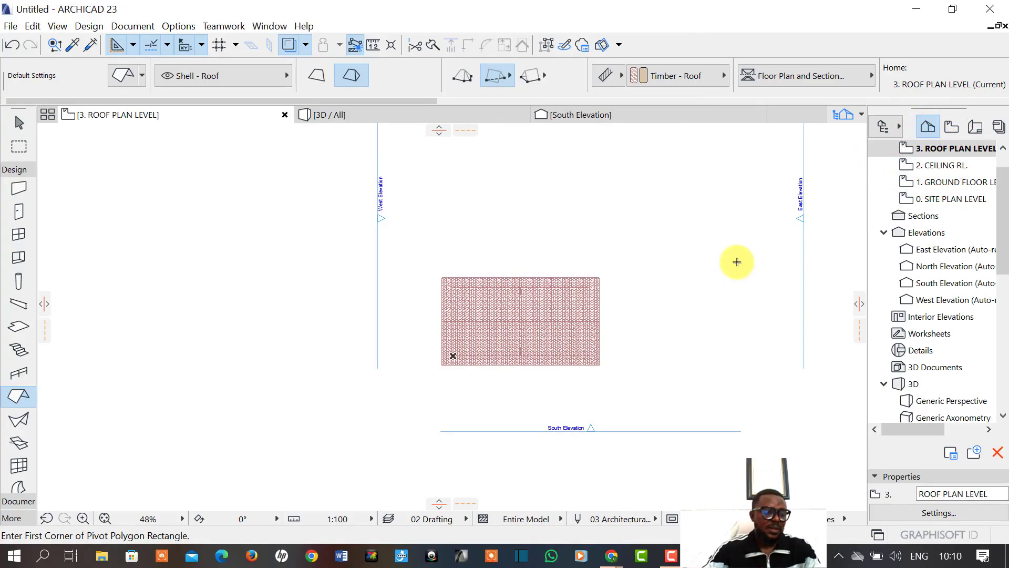
{"action": "key", "text": "F3"}
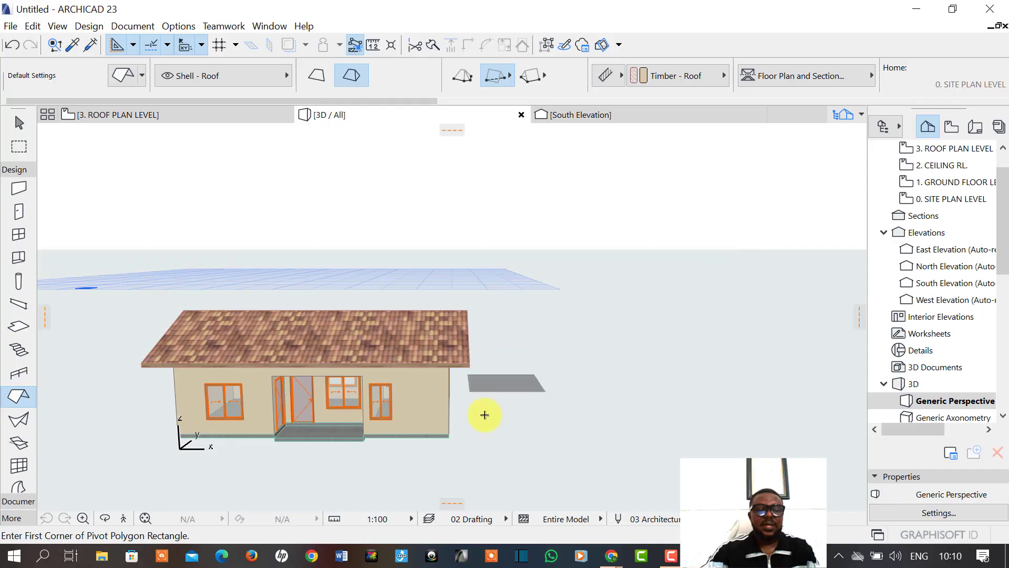
{"action": "key", "text": "F2"}
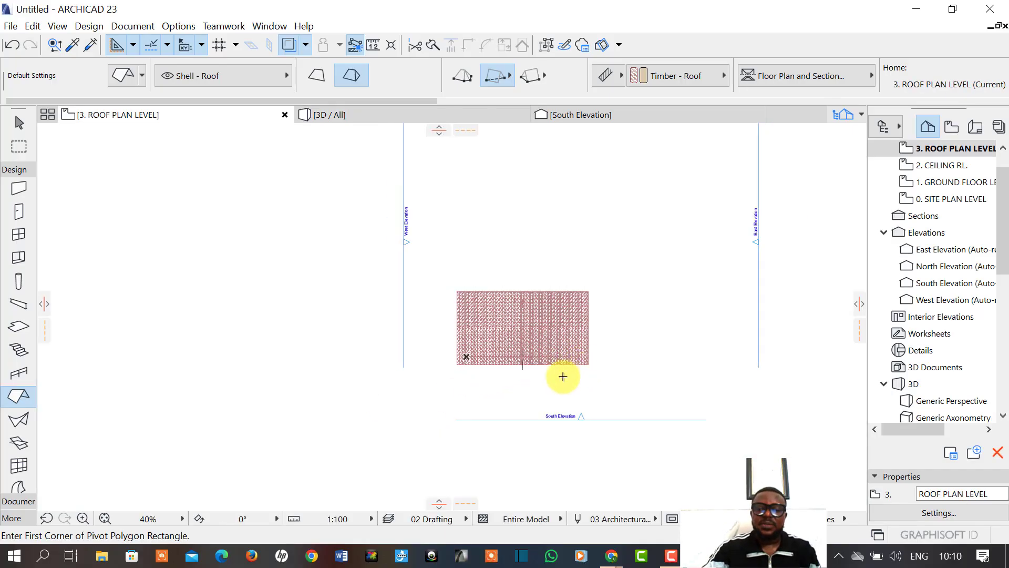
{"action": "scroll", "coordinate": [563, 376], "scroll_direction": "up", "scroll_amount": 5}
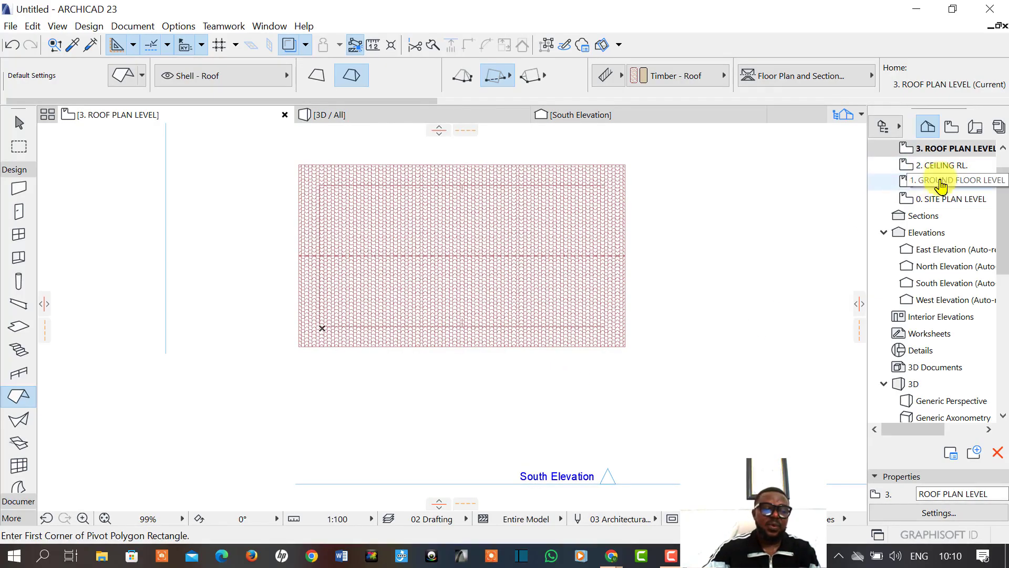
On 1. GROUND FLOOR LEVEL, draw a rotated-rectangle slab about 300 mm deep along the full front edge of the veranda.
{"action": "double_click", "coordinate": [941, 181]}
{"action": "scroll", "coordinate": [610, 314], "scroll_direction": "down", "scroll_amount": 2}
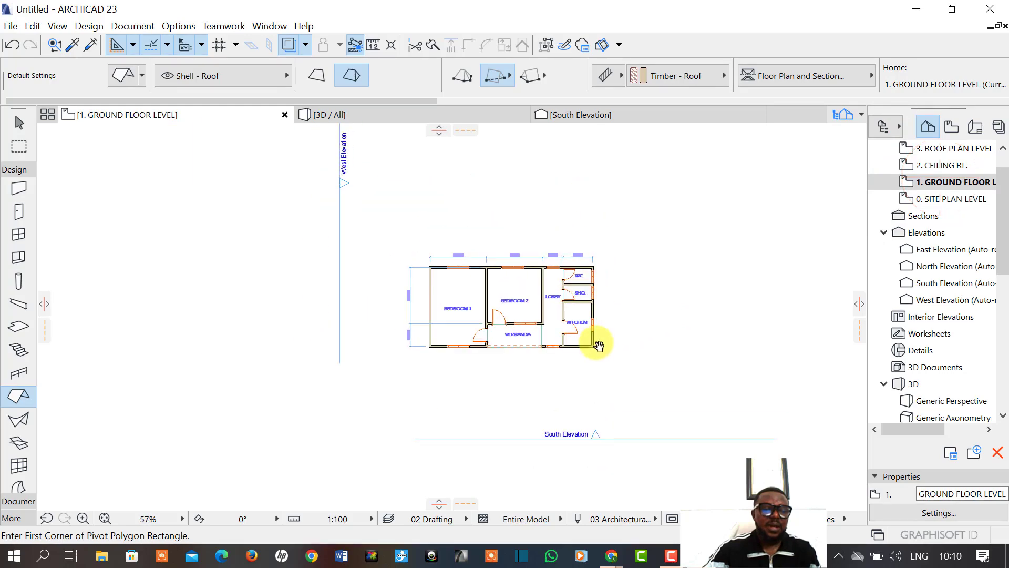
{"action": "scroll", "coordinate": [531, 340], "scroll_direction": "down", "scroll_amount": 3}
{"action": "scroll", "coordinate": [532, 352], "scroll_direction": "up", "scroll_amount": 7}
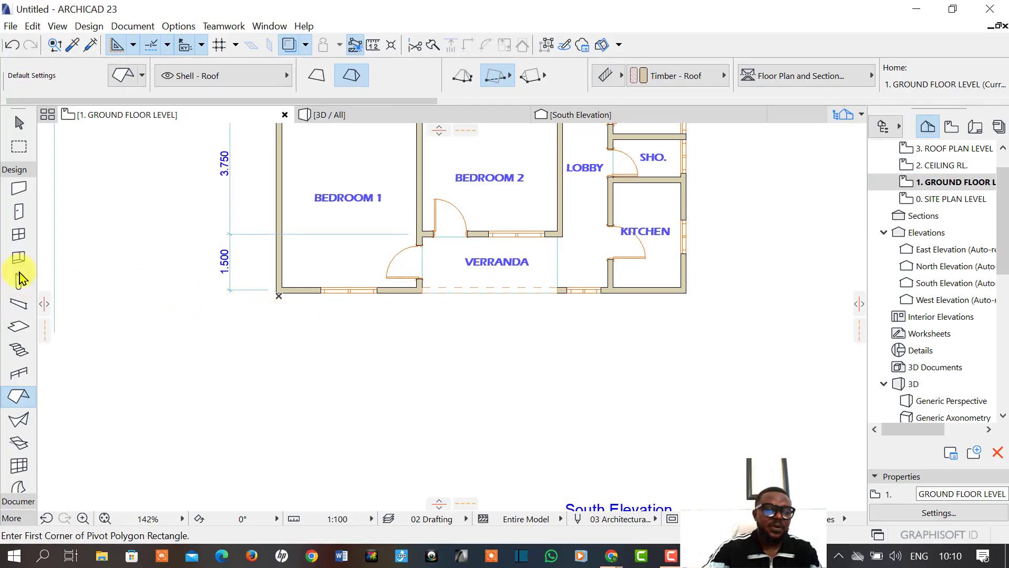
{"action": "left_click", "coordinate": [18, 326]}
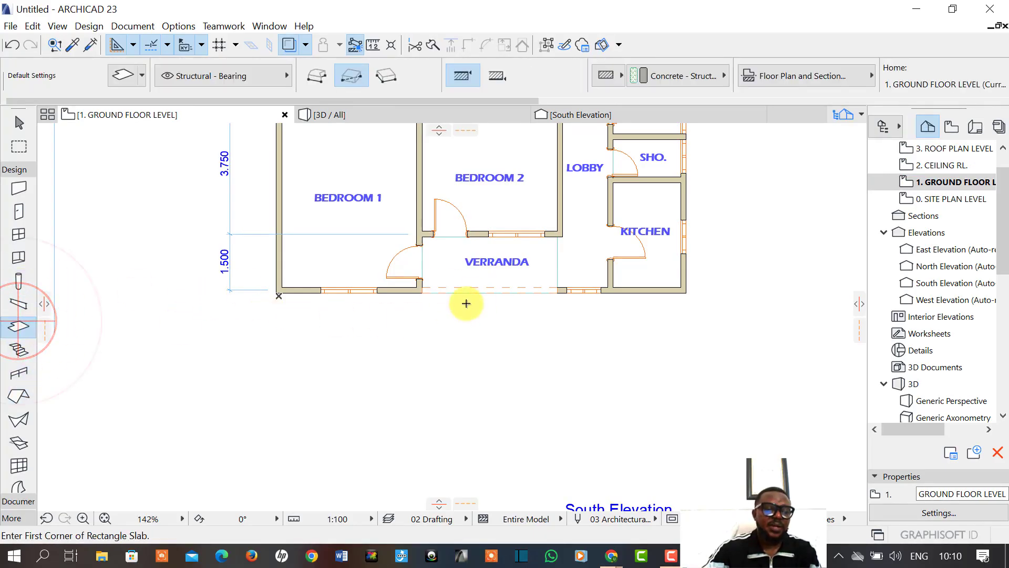
{"action": "scroll", "coordinate": [467, 303], "scroll_direction": "up", "scroll_amount": 5}
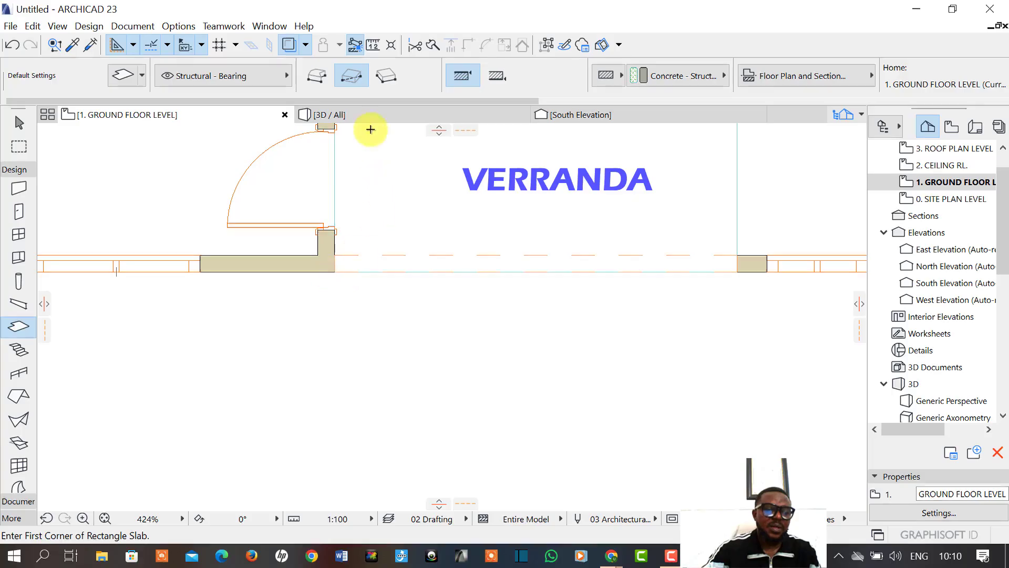
{"action": "scroll", "coordinate": [327, 285], "scroll_direction": "up", "scroll_amount": 5}
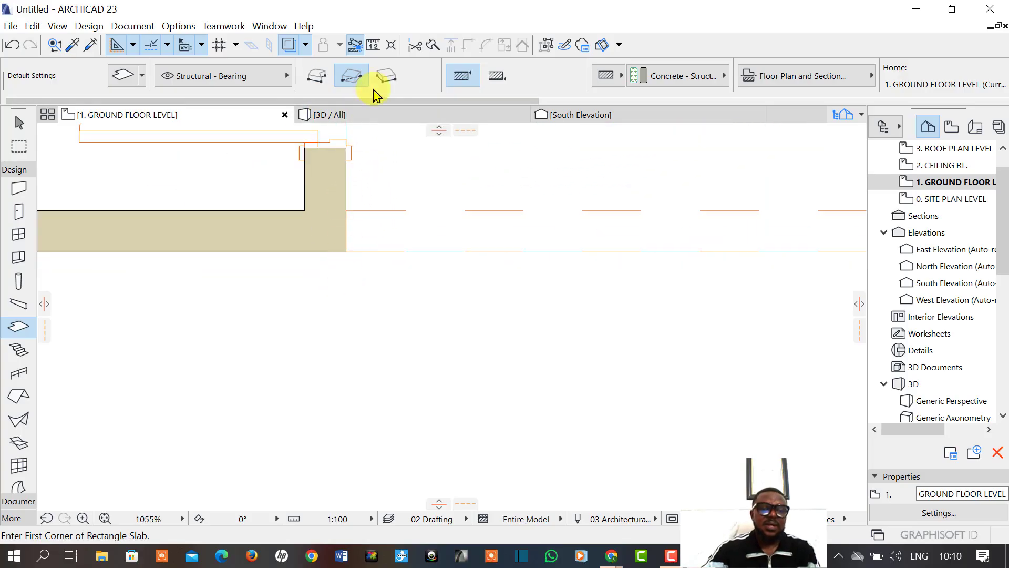
{"action": "left_click", "coordinate": [384, 75]}
{"action": "left_click", "coordinate": [346, 252]}
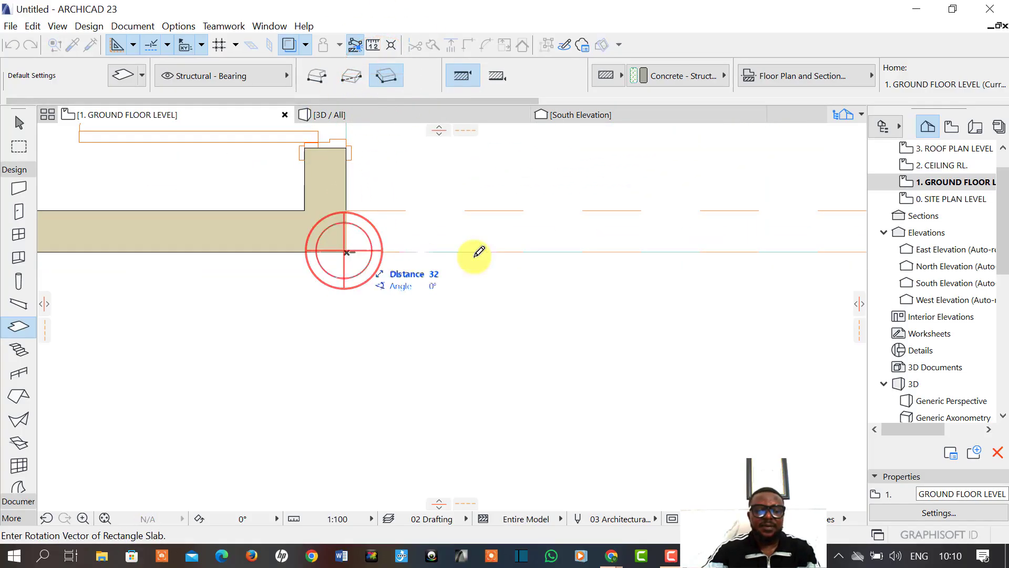
{"action": "middle_click_drag", "start_coordinate": [532, 260], "coordinate": [374, 284]}
{"action": "scroll", "coordinate": [485, 277], "scroll_direction": "down", "scroll_amount": 4}
{"action": "middle_click_drag", "start_coordinate": [578, 276], "coordinate": [424, 286]}
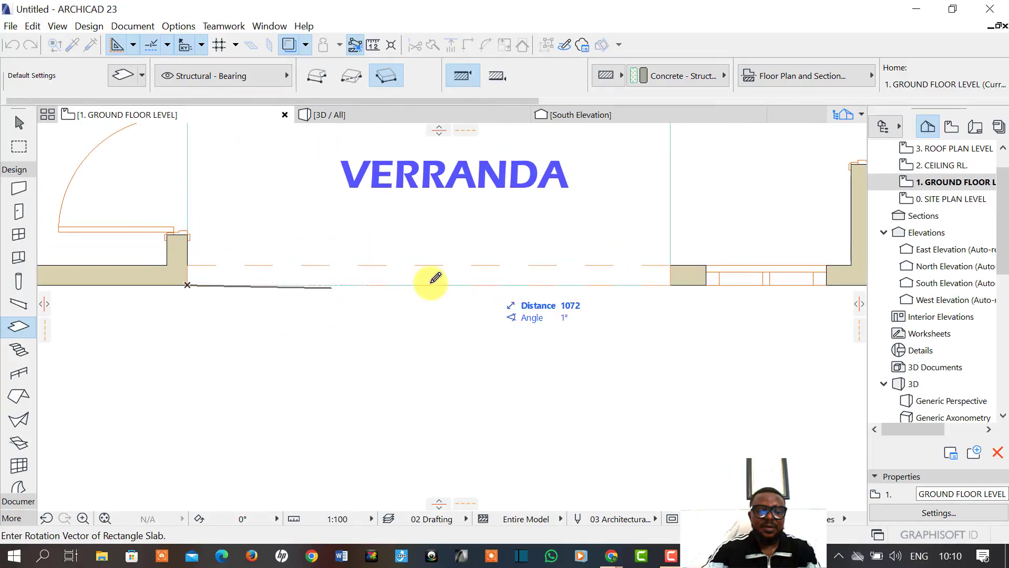
{"action": "left_click", "coordinate": [670, 284]}
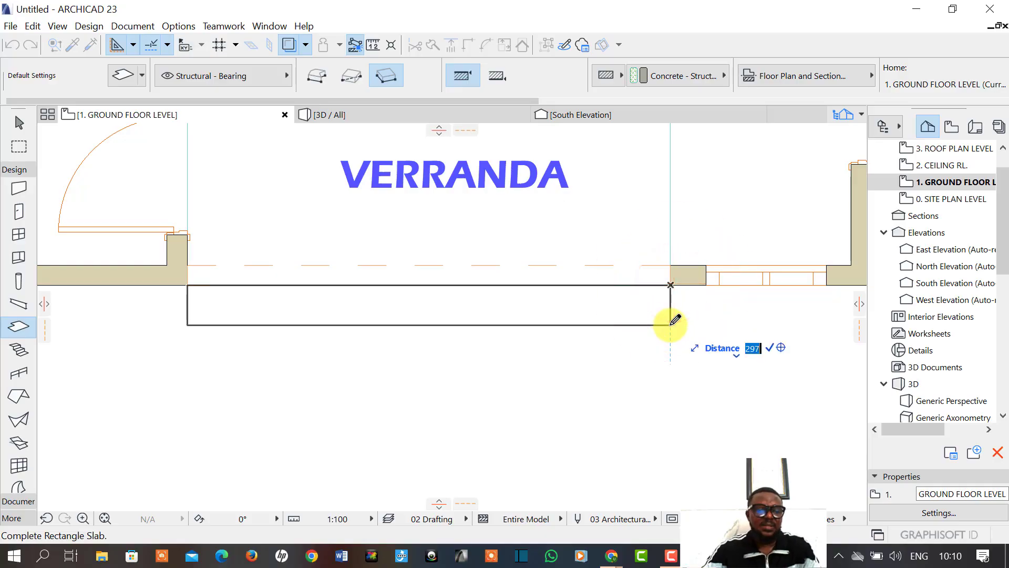
{"action": "left_click", "coordinate": [675, 320]}
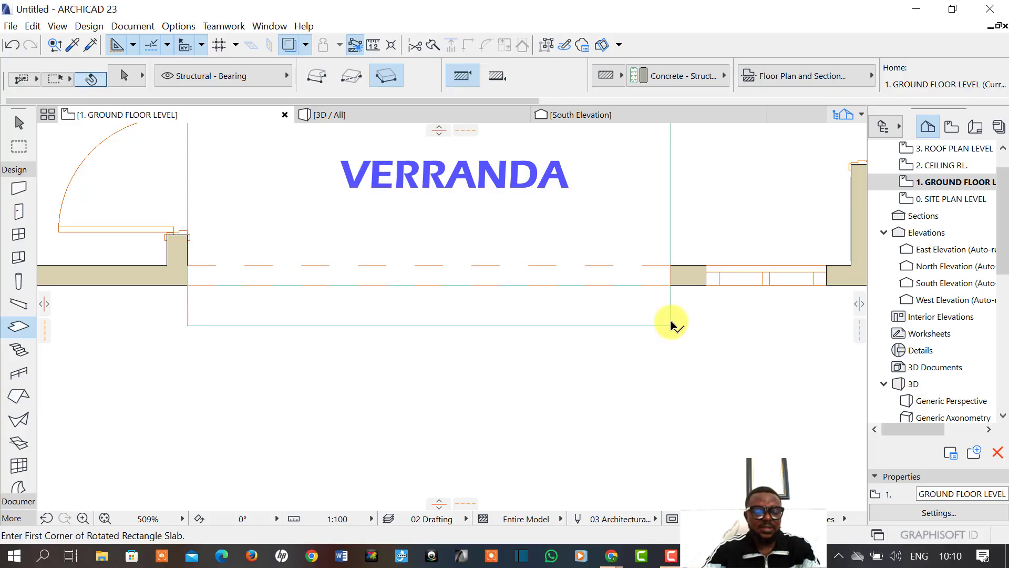
Set the new front slab's offset to its home story to -300.
{"action": "left_click", "coordinate": [626, 227], "text": "alt"}
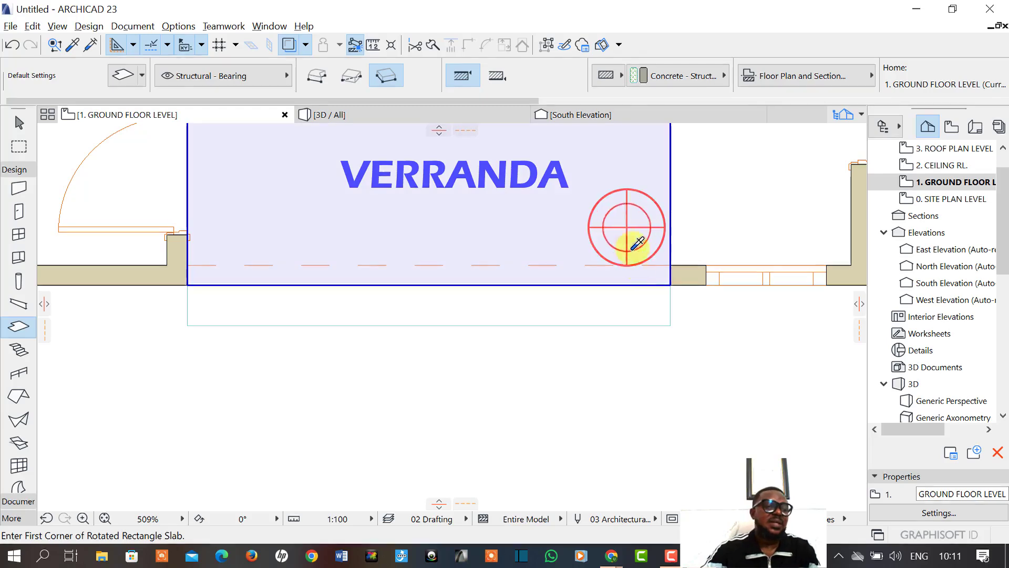
{"action": "left_click", "coordinate": [621, 300], "text": "alt"}
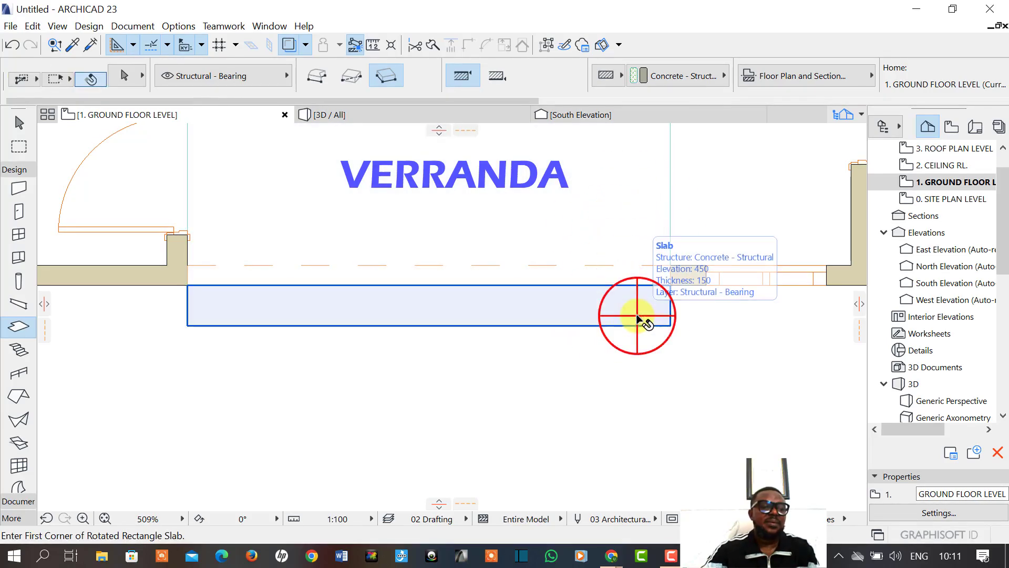
{"action": "left_click", "coordinate": [636, 315], "text": "shift"}
{"action": "left_click", "coordinate": [124, 73]}
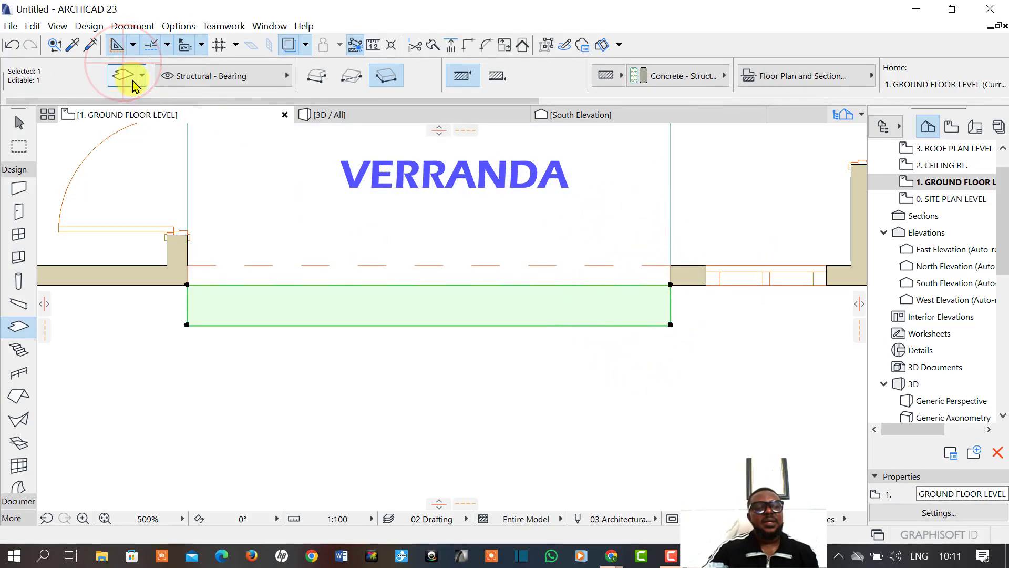
{"action": "left_click", "coordinate": [129, 77]}
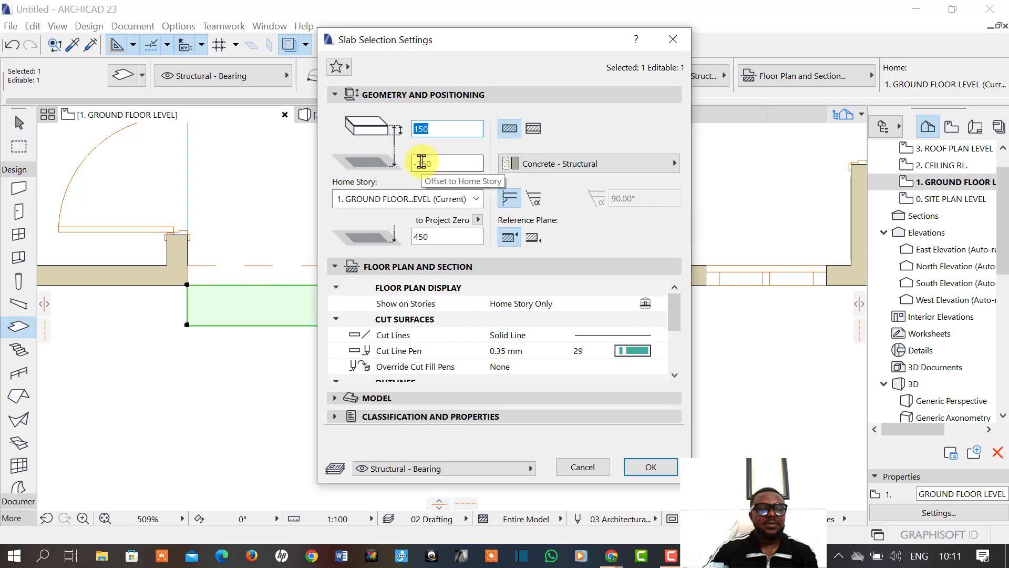
{"action": "left_click", "coordinate": [420, 163]}
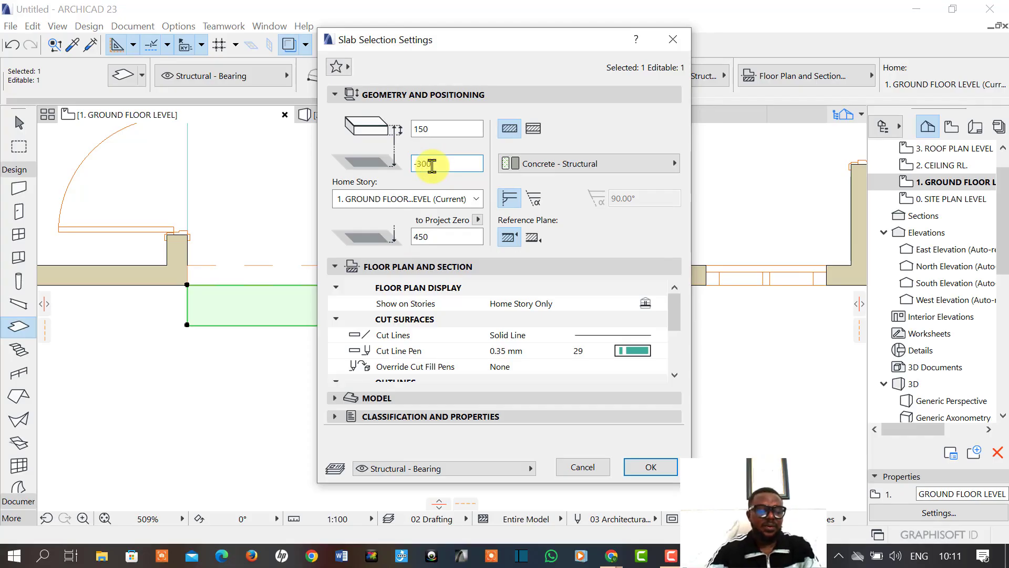
{"action": "left_click", "coordinate": [647, 463]}
Copy the front slab outward by its own depth so the copy adjoins its outer edge.
{"action": "key", "text": "ctrl+d"}
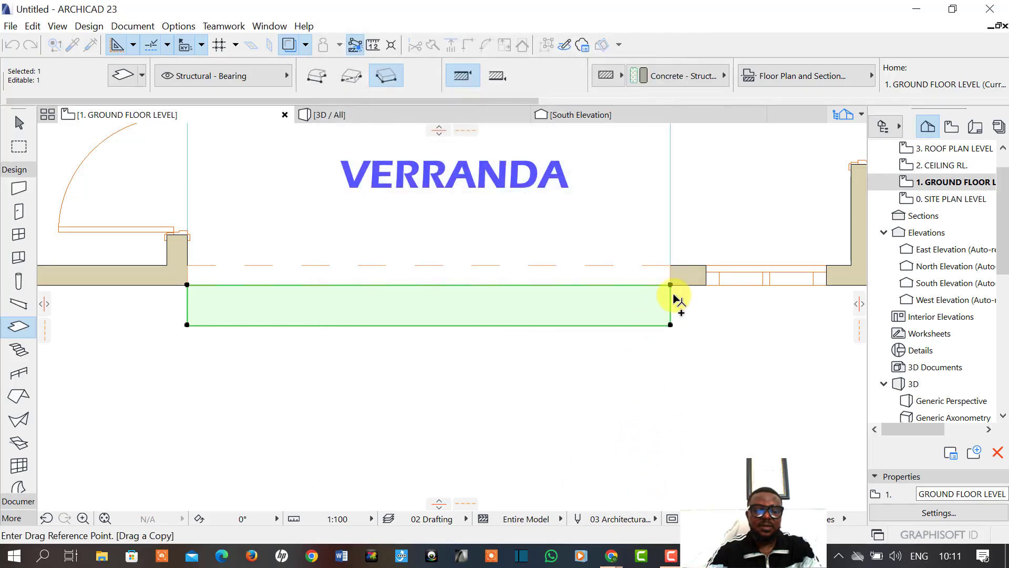
{"action": "left_click", "coordinate": [670, 285]}
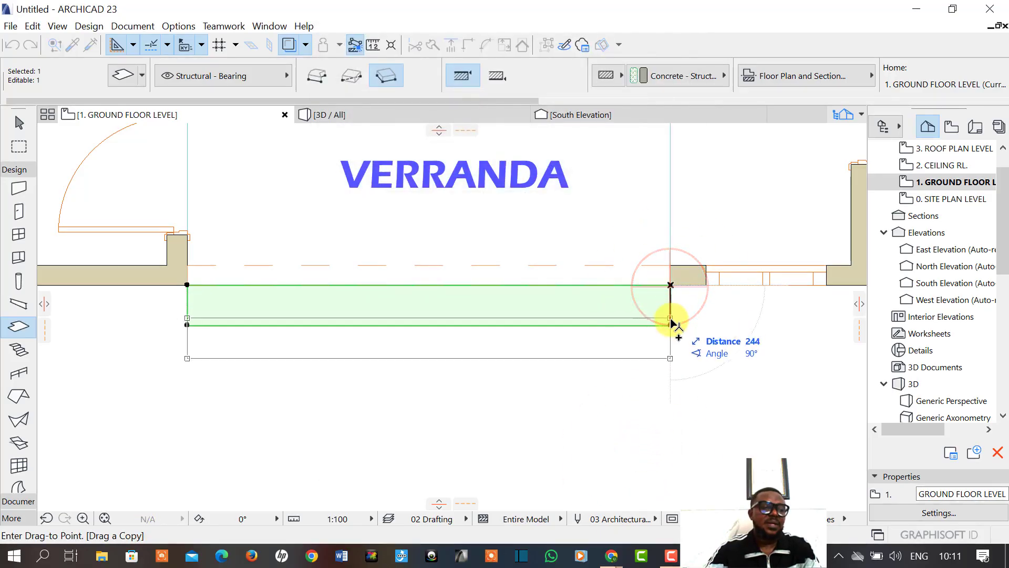
{"action": "left_click", "coordinate": [671, 324]}
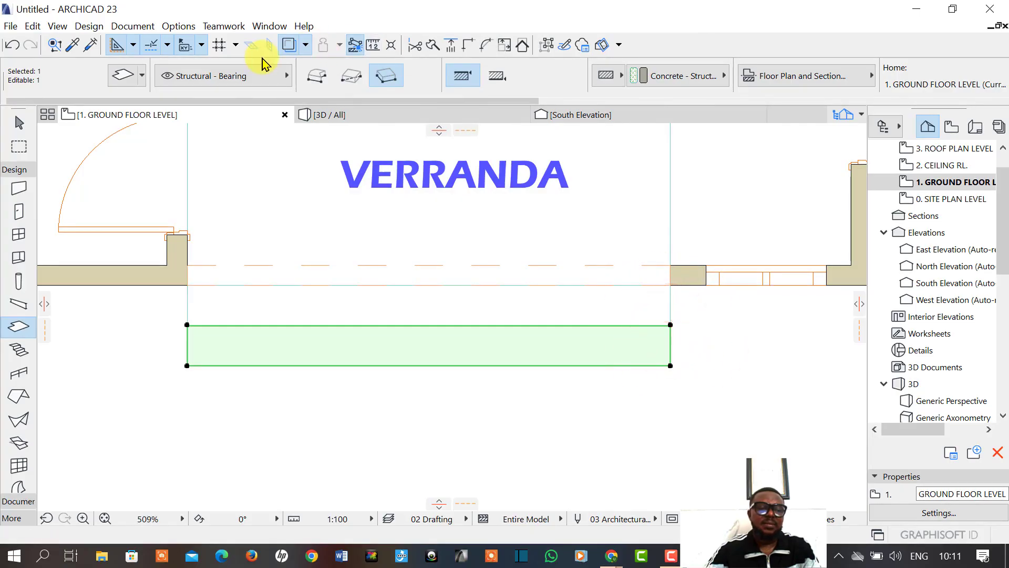
Set the outer front slab's offset to its home story to -450 and check the entrance steps in 3D.
{"action": "left_click", "coordinate": [134, 77]}
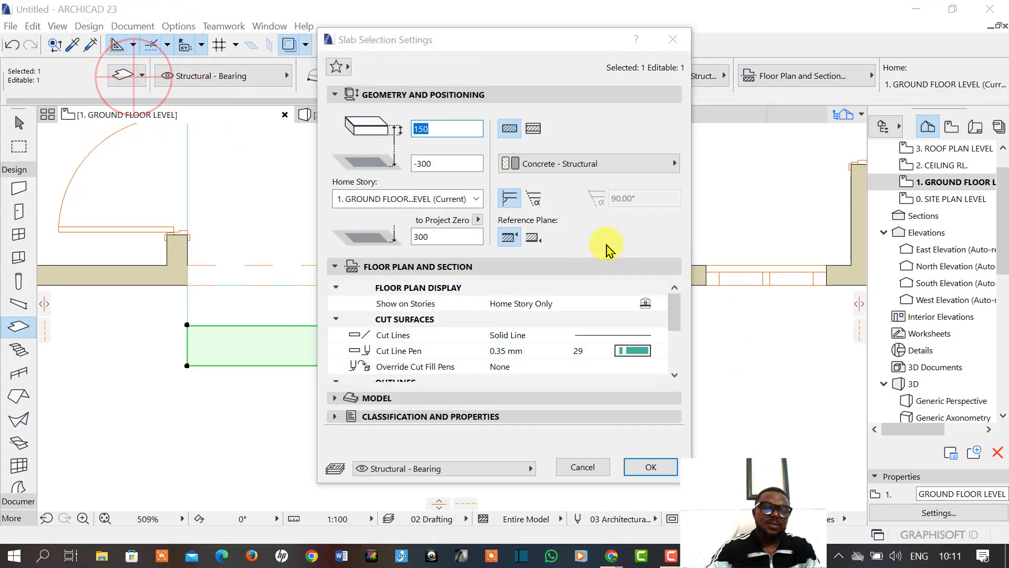
{"action": "left_click", "coordinate": [421, 163]}
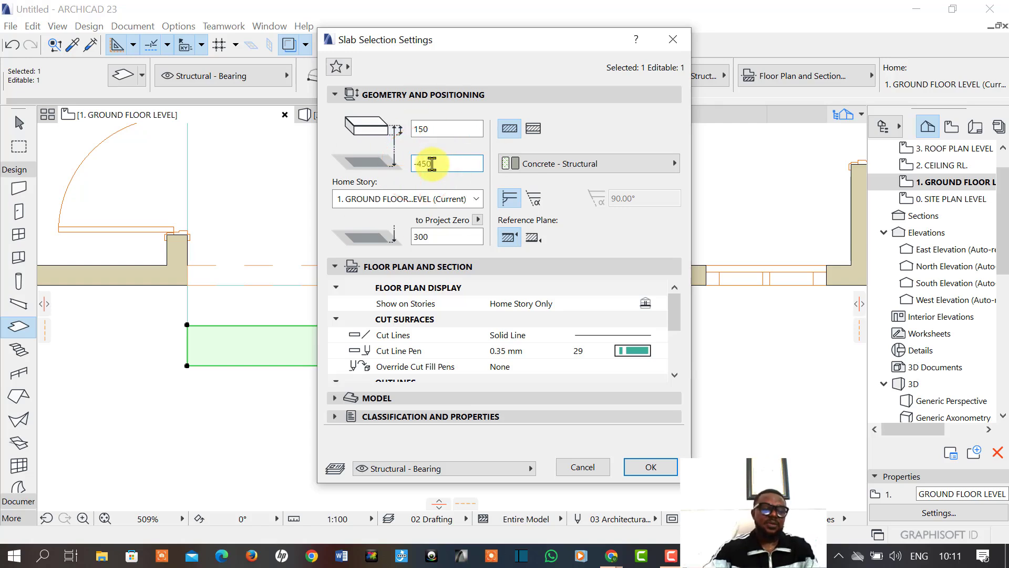
{"action": "left_click", "coordinate": [641, 463]}
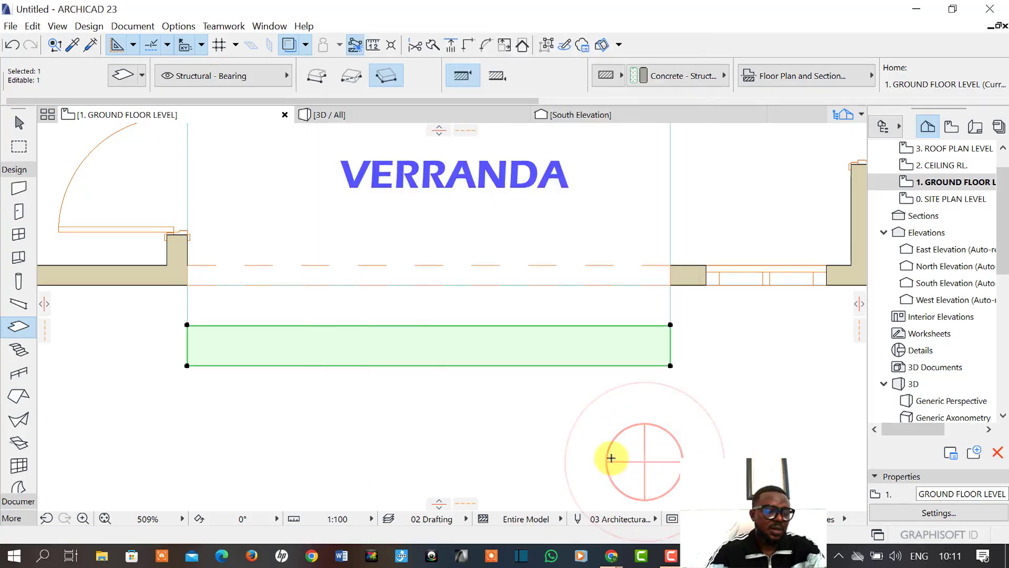
{"action": "left_click", "coordinate": [580, 445]}
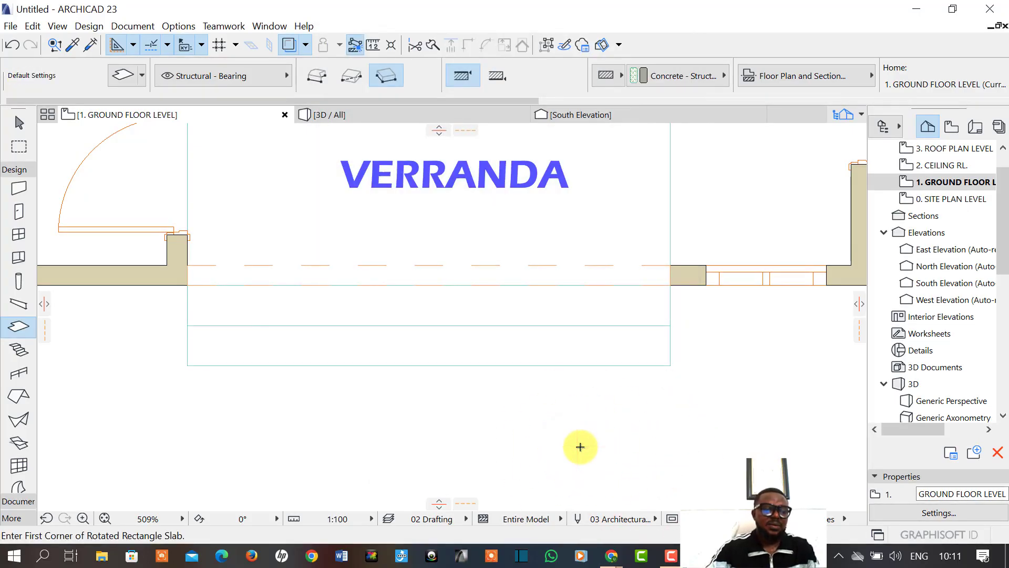
{"action": "key", "text": "F3"}
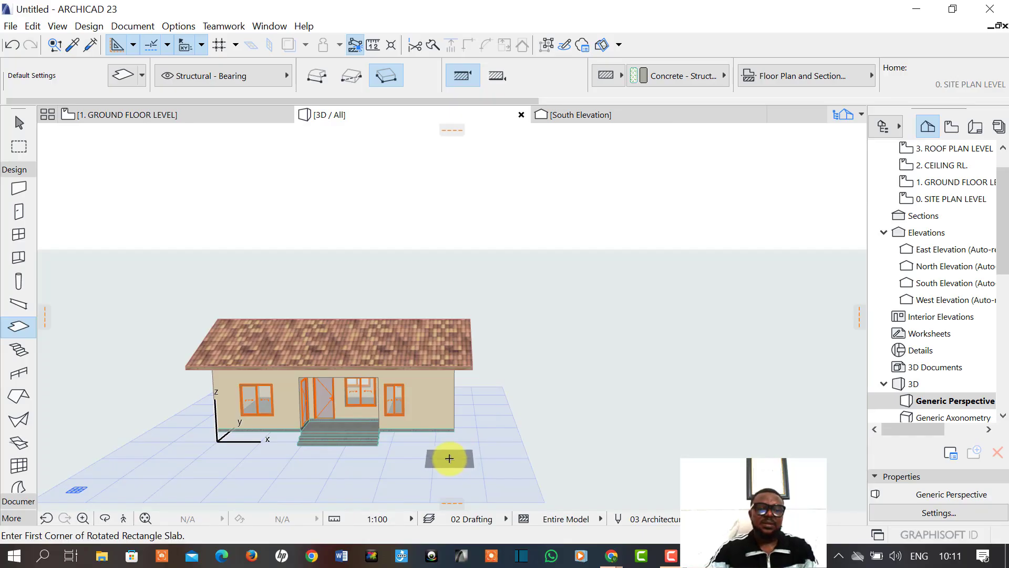
On 0. SITE PLAN LEVEL, display the ground floor plan as the trace reference.
{"action": "key", "text": "F2"}
{"action": "key", "text": "ctrl+Down"}
{"action": "double_click", "coordinate": [954, 184]}
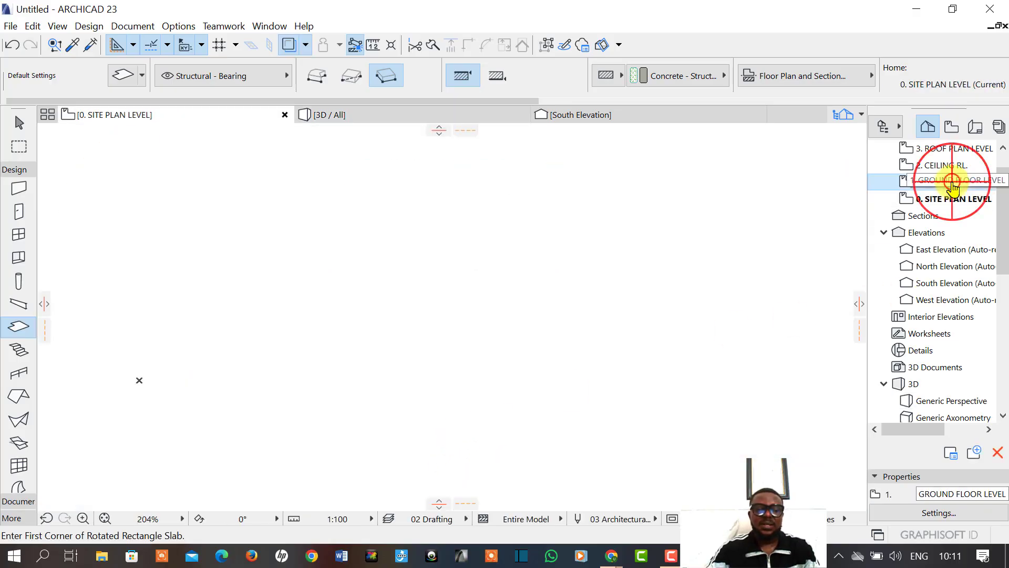
{"action": "scroll", "coordinate": [686, 324], "scroll_direction": "down", "scroll_amount": 3}
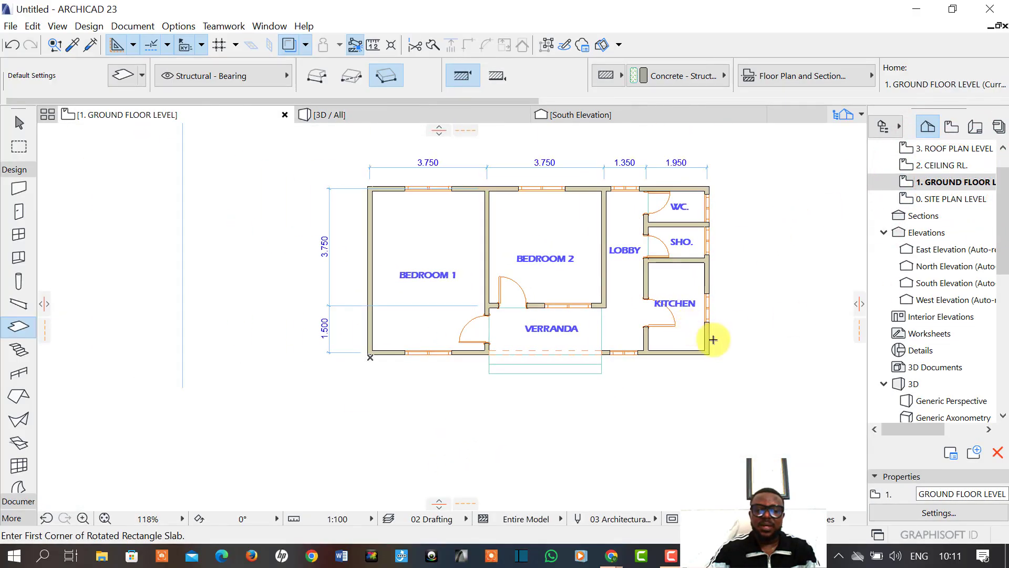
{"action": "key", "text": "space"}
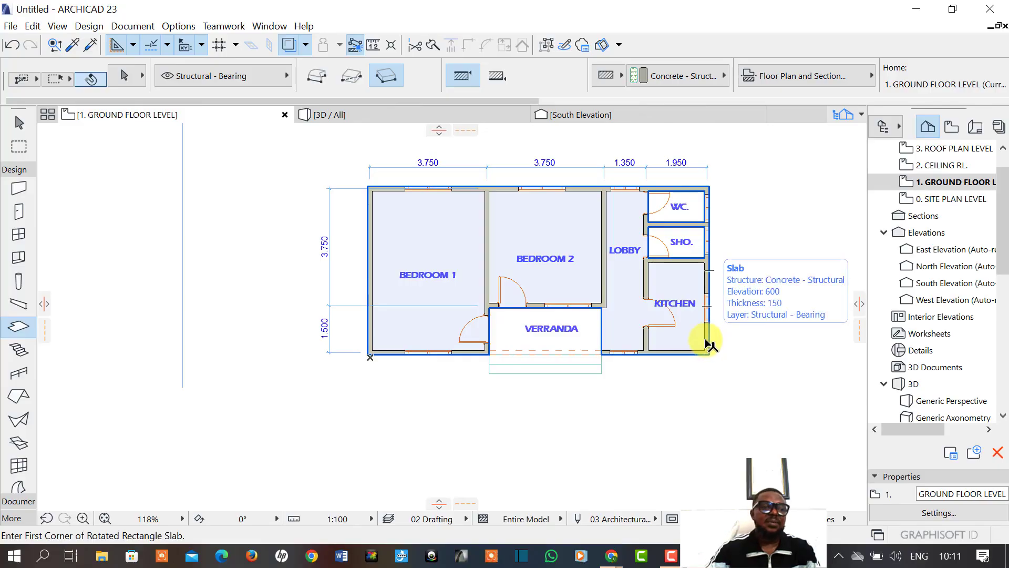
{"action": "double_click", "coordinate": [941, 198]}
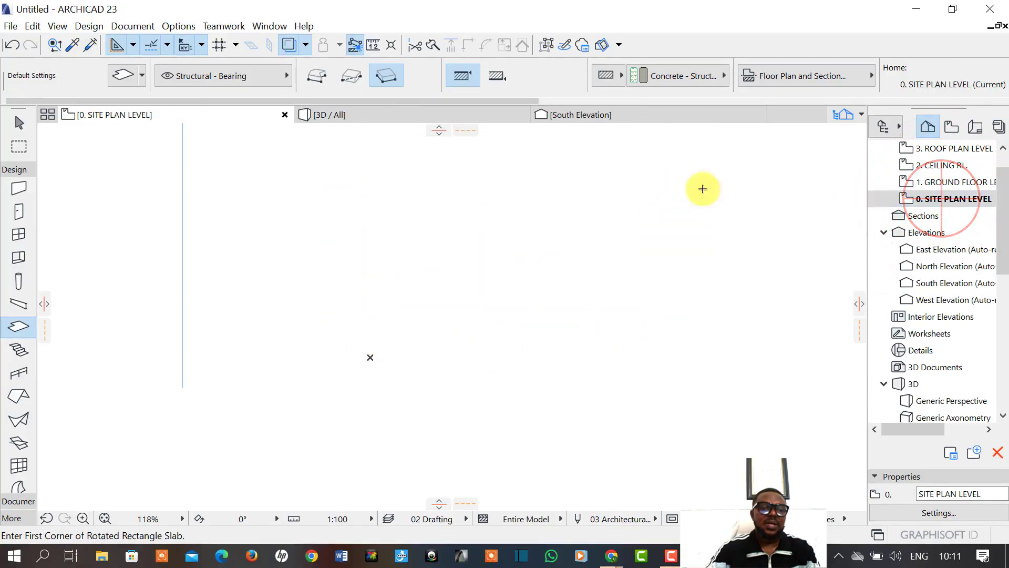
{"action": "left_click", "coordinate": [306, 46]}
{"action": "mouse_move", "coordinate": [368, 67]}
{"action": "left_click", "coordinate": [471, 87]}
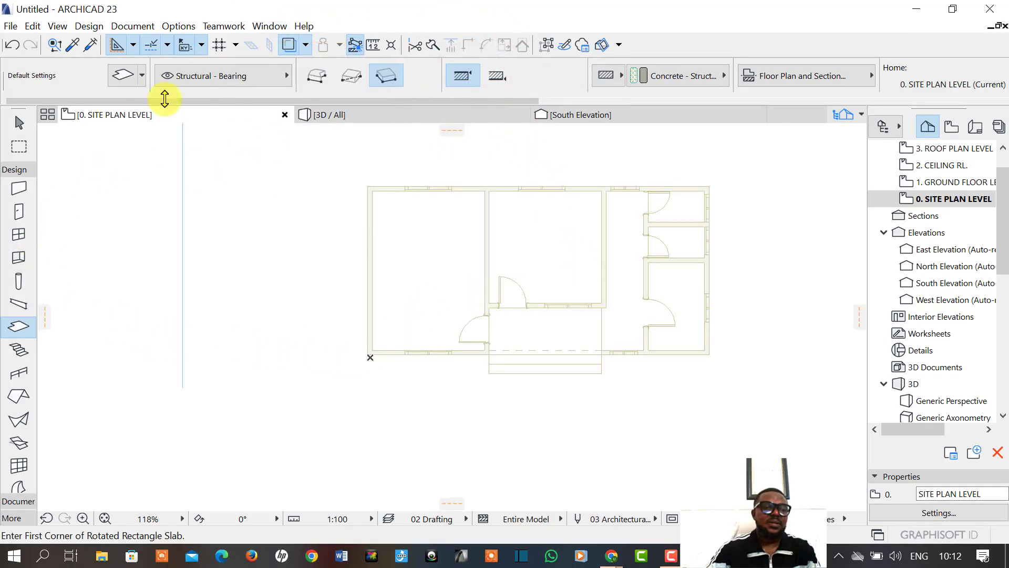
Set the Wall tool to rectangular geometry with a wall height of 450 mm.
{"action": "left_click", "coordinate": [19, 188]}
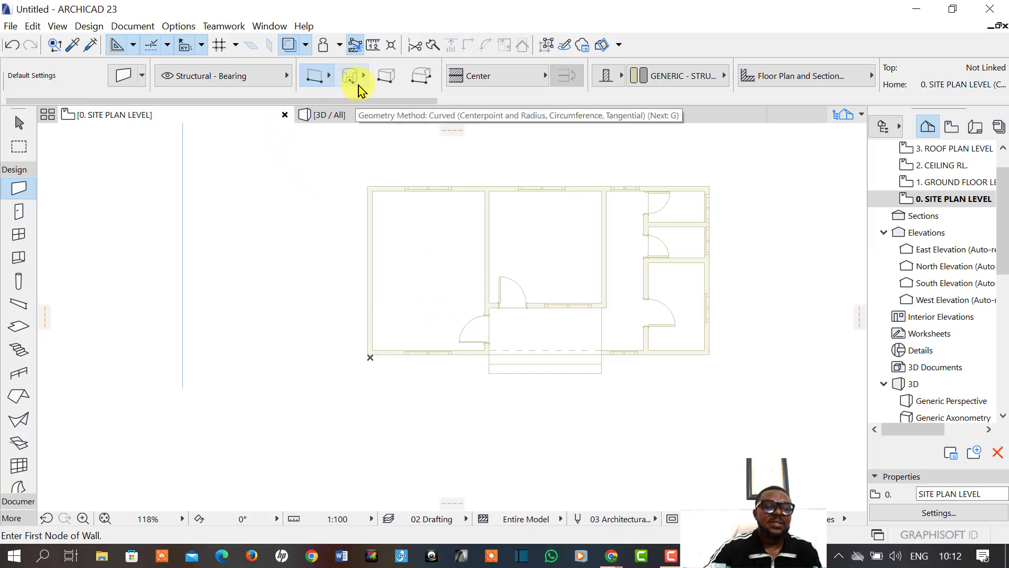
{"action": "left_click", "coordinate": [326, 81]}
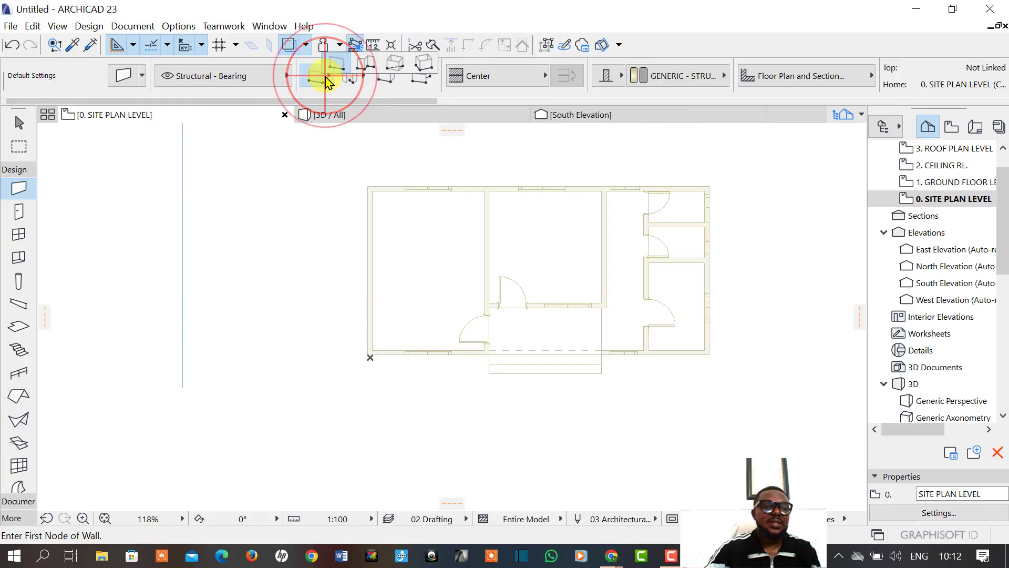
{"action": "left_click", "coordinate": [396, 68]}
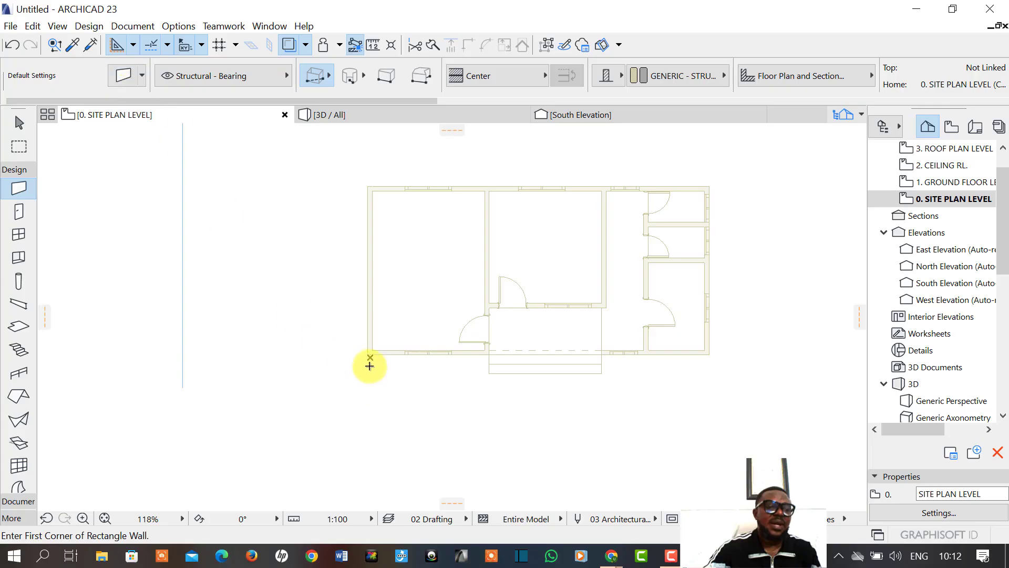
{"action": "scroll", "coordinate": [373, 361], "scroll_direction": "up", "scroll_amount": 5}
{"action": "middle_click_drag", "start_coordinate": [376, 355], "coordinate": [322, 419]}
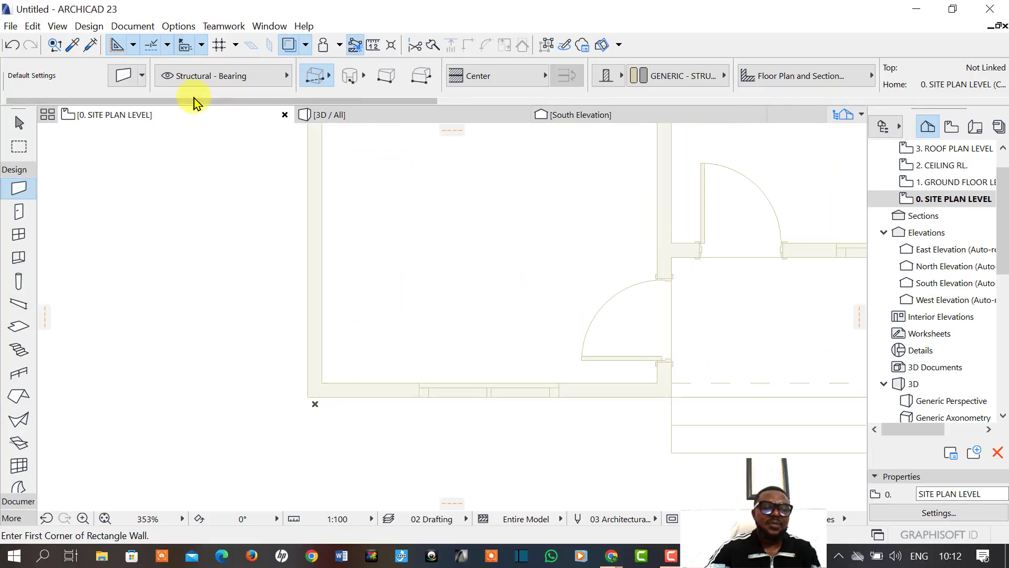
{"action": "left_click", "coordinate": [120, 79]}
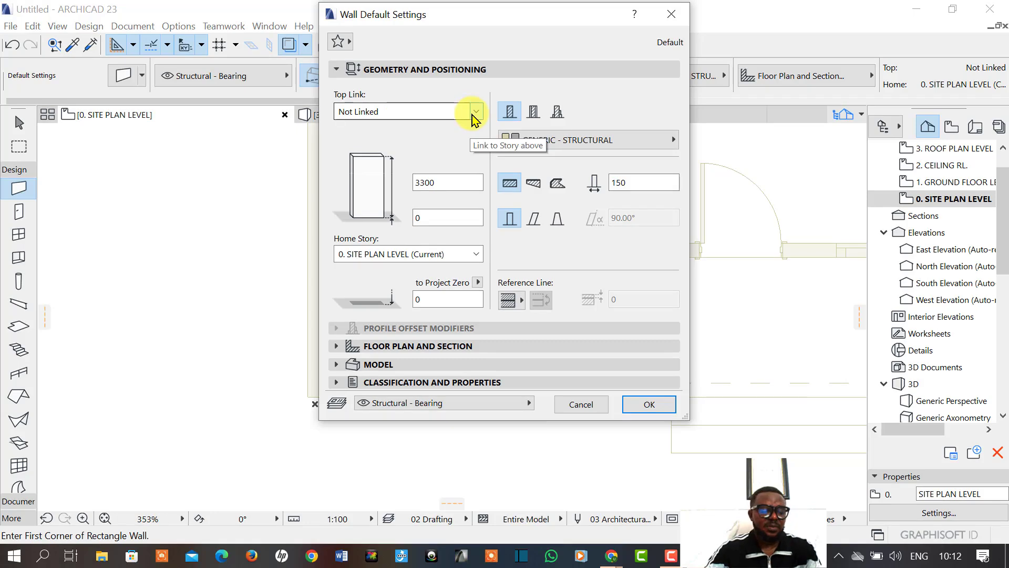
{"action": "double_click", "coordinate": [451, 182]}
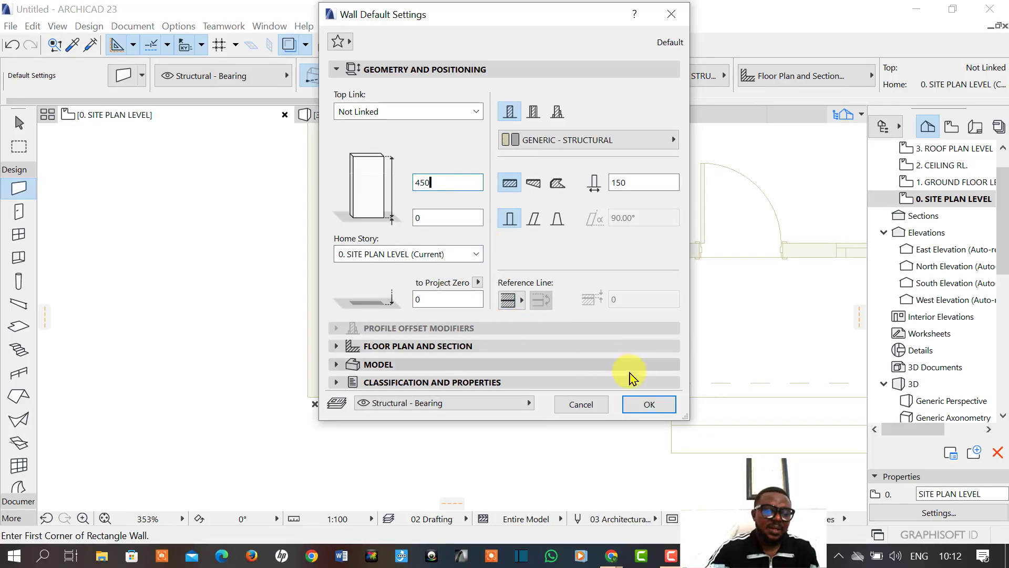
{"action": "left_click", "coordinate": [643, 405]}
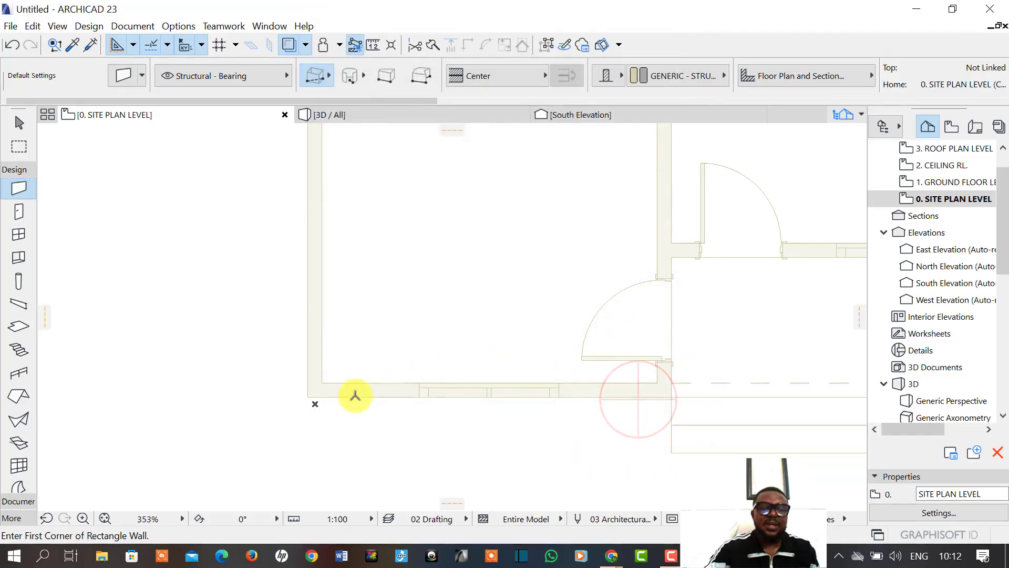
Draw a rectangular foundation wall through the traced outer walls from the front corner of Bedroom 1 to the opposite rear corner.
{"action": "left_click", "coordinate": [315, 388]}
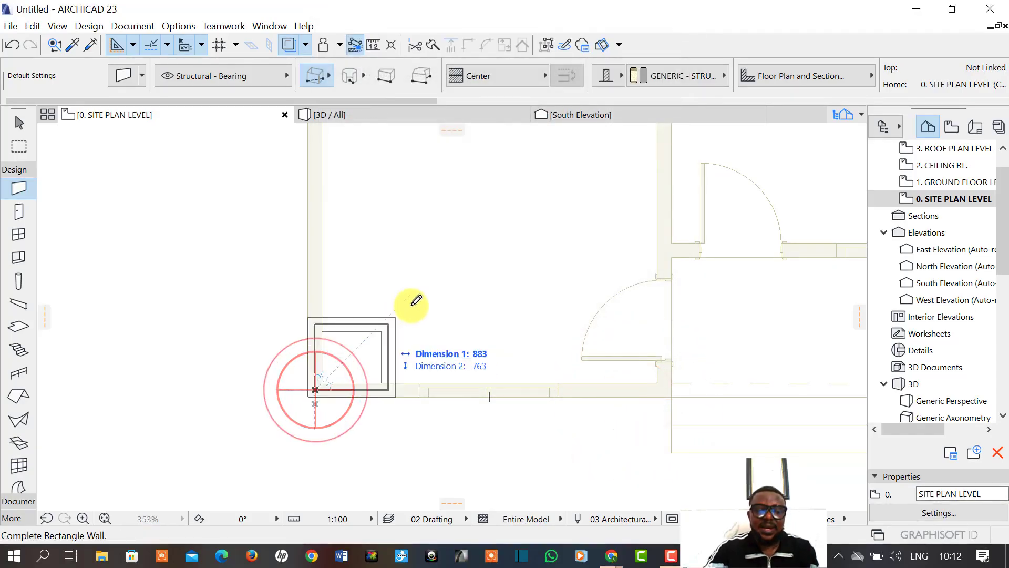
{"action": "scroll", "coordinate": [581, 289], "scroll_direction": "down", "scroll_amount": 3}
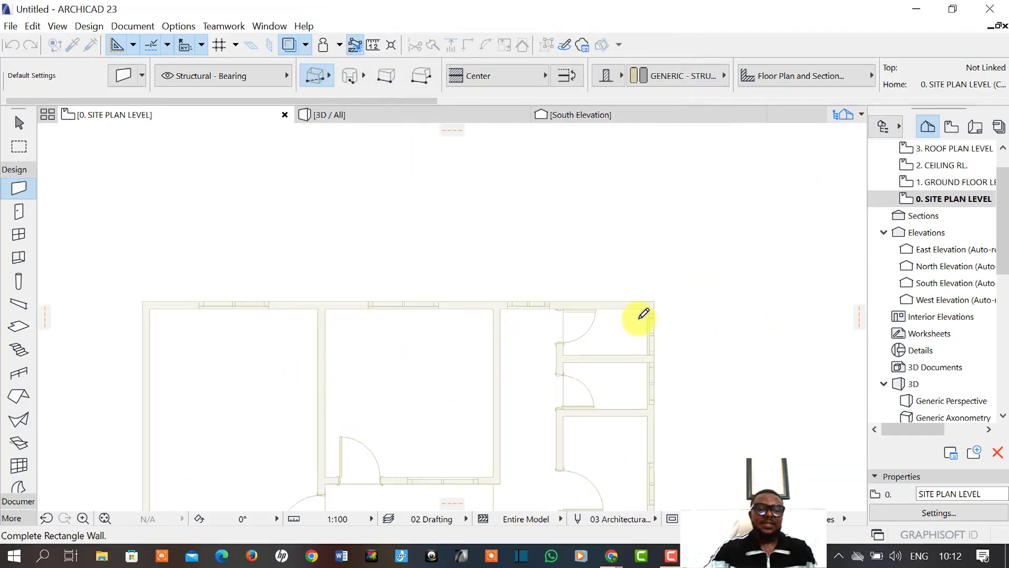
{"action": "scroll", "coordinate": [642, 313], "scroll_direction": "up", "scroll_amount": 3}
{"action": "left_click", "coordinate": [682, 271]}
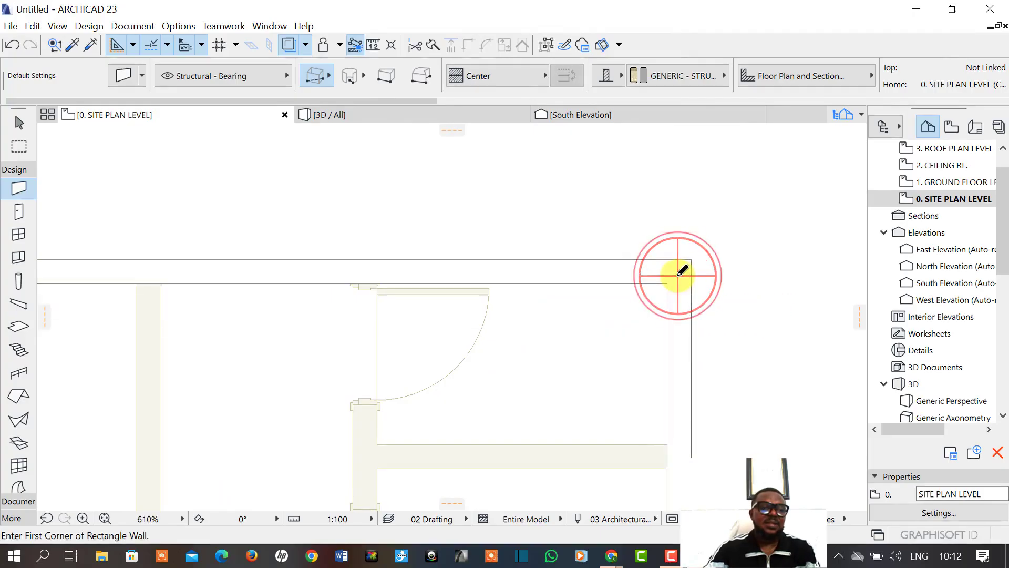
{"action": "scroll", "coordinate": [676, 279], "scroll_direction": "down", "scroll_amount": 5}
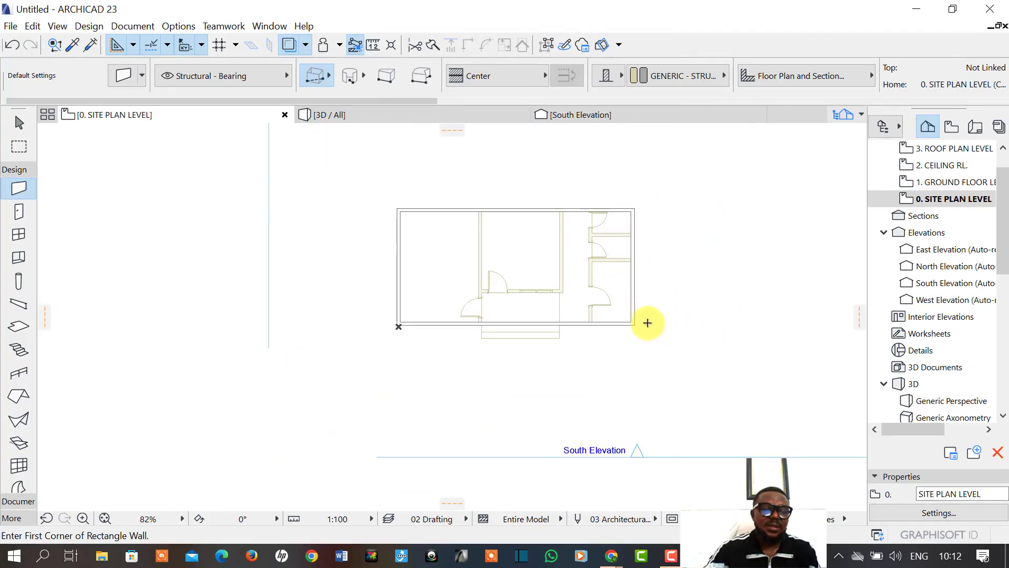
Switch to single straight walls and draw a foundation wall from rear to front along the traced partition beside Bedroom 1.
{"action": "left_click", "coordinate": [326, 77]}
{"action": "left_click", "coordinate": [327, 82]}
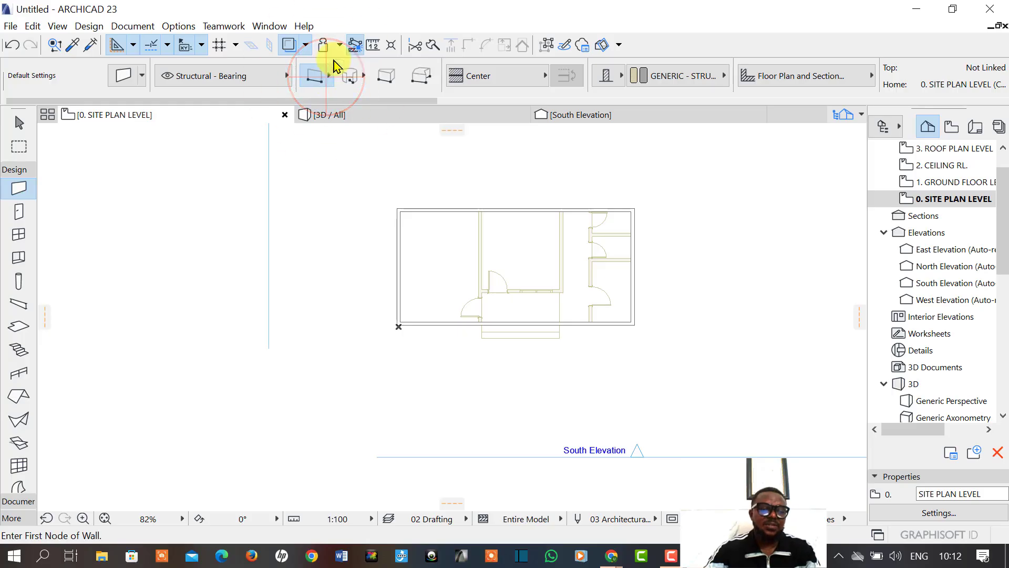
{"action": "scroll", "coordinate": [423, 173], "scroll_direction": "up", "scroll_amount": 4}
{"action": "left_click", "coordinate": [412, 160]}
{"action": "middle_click_drag", "start_coordinate": [417, 383], "coordinate": [407, 214]}
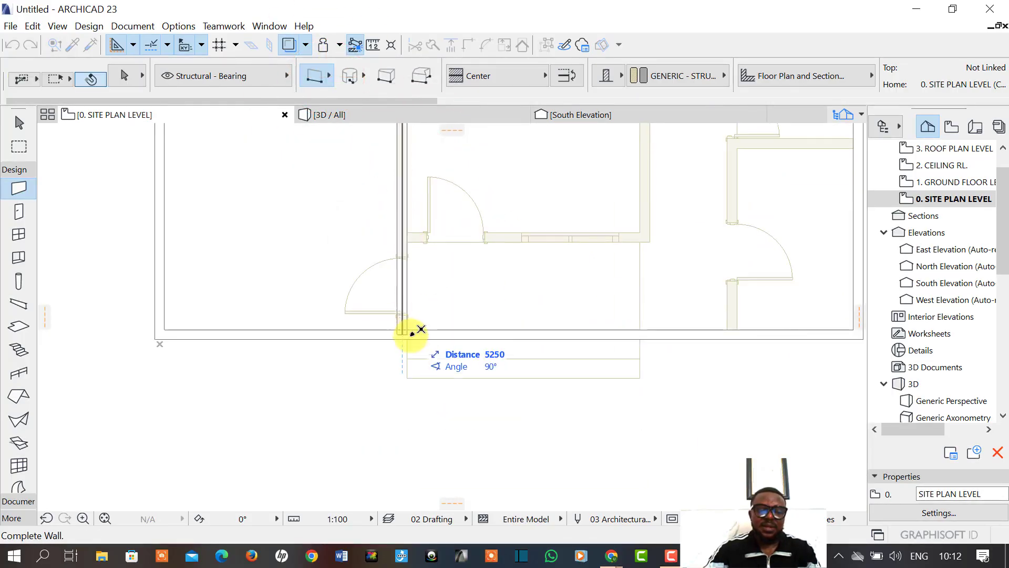
{"action": "left_click", "coordinate": [402, 331]}
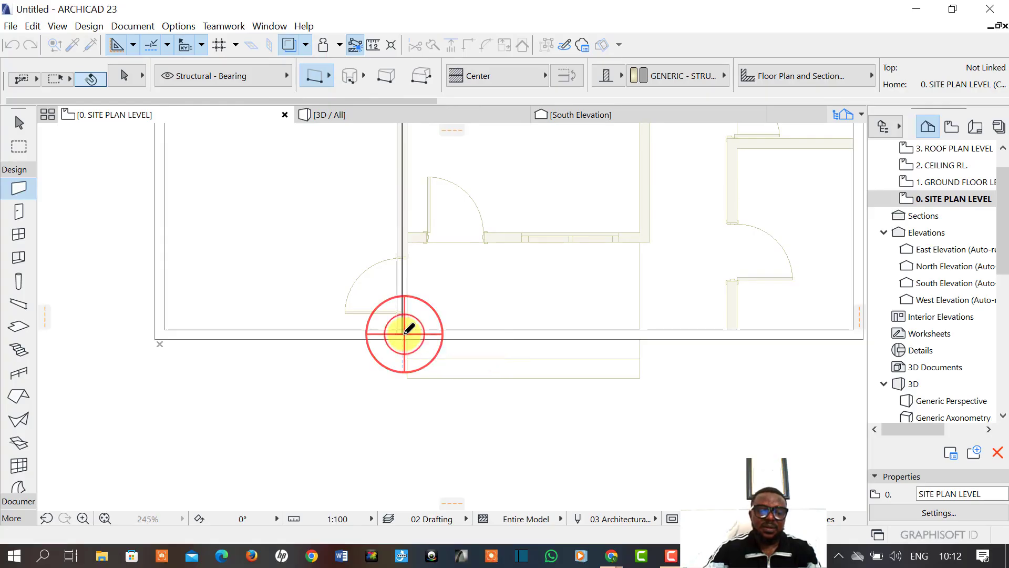
Draw foundation walls along the traced full-depth lobby partition and the partition between the shower room and kitchen.
{"action": "middle_click_drag", "start_coordinate": [550, 310], "coordinate": [502, 373]}
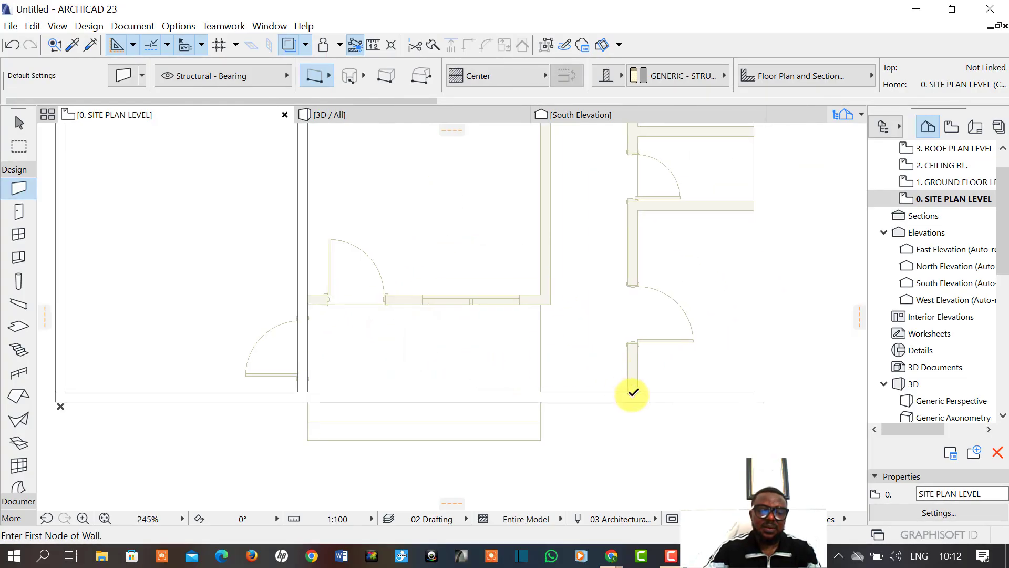
{"action": "left_click", "coordinate": [632, 393]}
{"action": "middle_click_drag", "start_coordinate": [631, 202], "coordinate": [632, 444]}
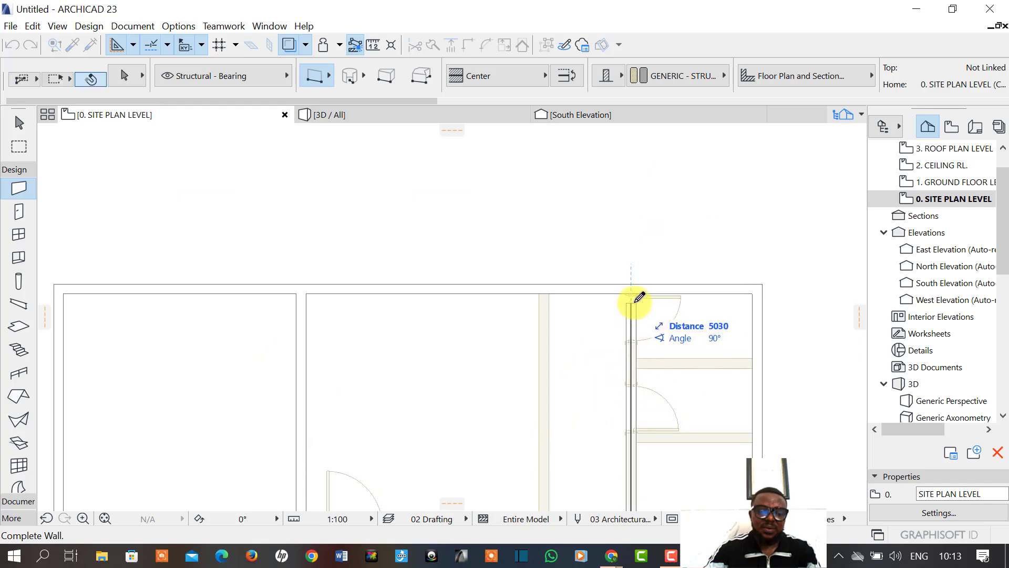
{"action": "left_click", "coordinate": [633, 289]}
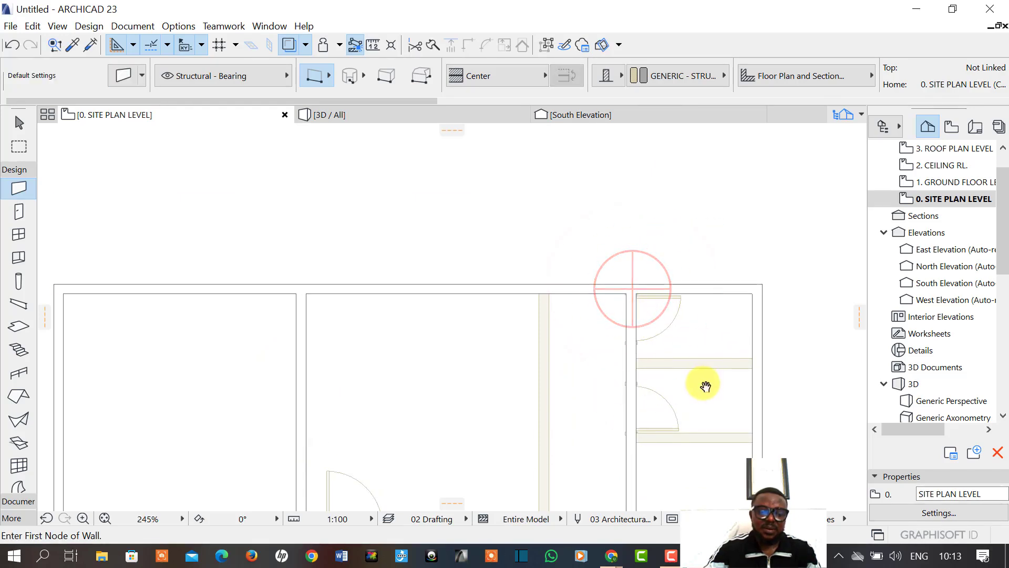
{"action": "middle_click_drag", "start_coordinate": [678, 397], "coordinate": [601, 331]}
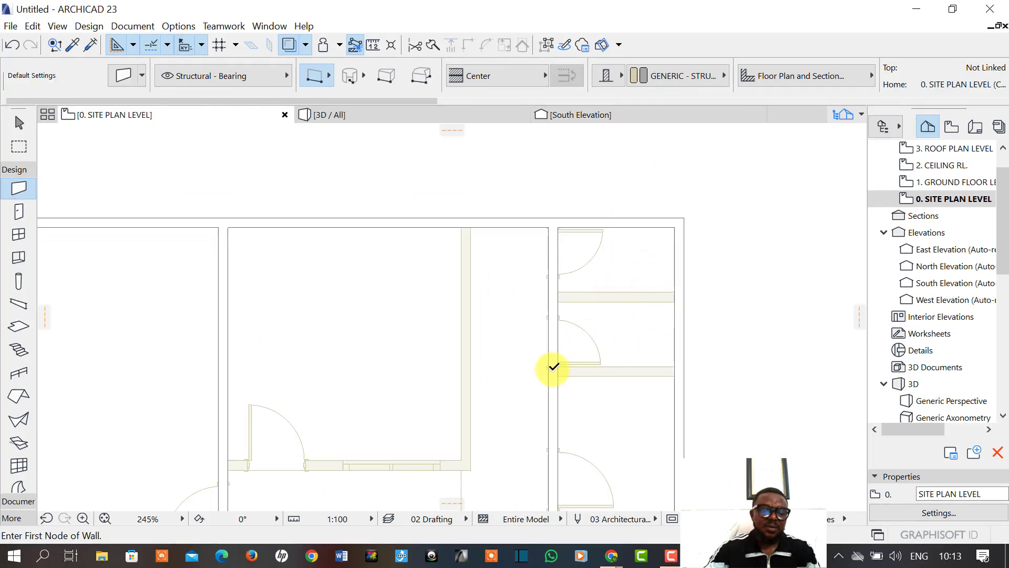
{"action": "left_click", "coordinate": [553, 370]}
{"action": "left_click", "coordinate": [678, 370]}
Draw foundation walls along the veranda's traced back wall, 3750 mm long, and from its end along the Bedroom 2 side wall to the rear.
{"action": "middle_click_drag", "start_coordinate": [305, 435], "coordinate": [341, 326]}
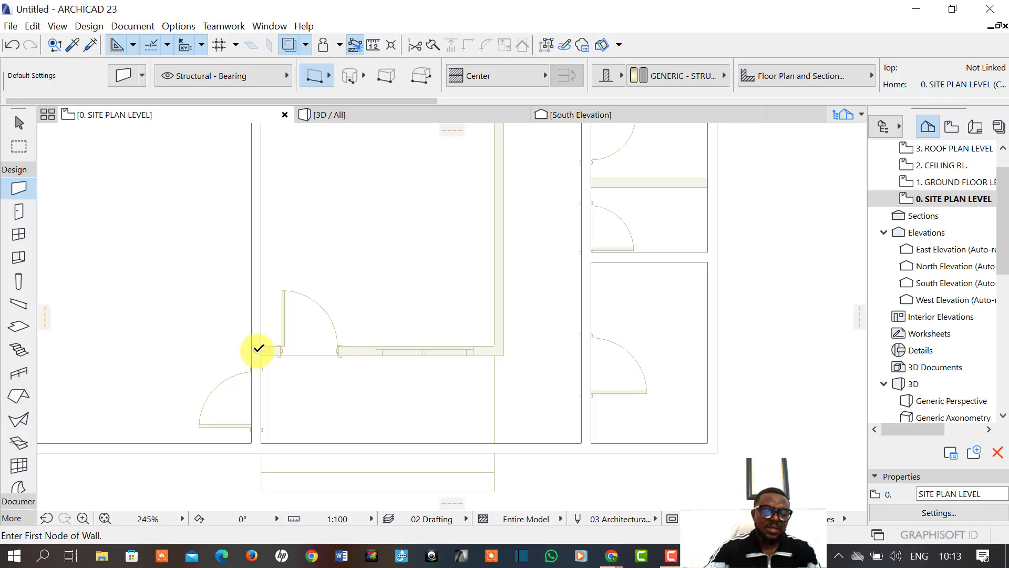
{"action": "left_click", "coordinate": [256, 350]}
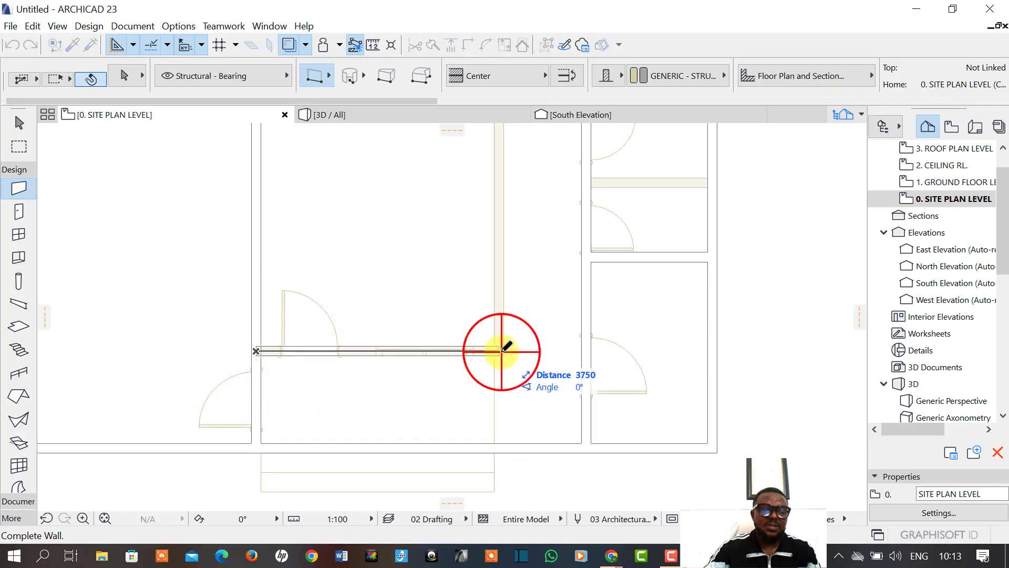
{"action": "left_click", "coordinate": [502, 350]}
{"action": "left_click", "coordinate": [501, 350]}
{"action": "middle_click_drag", "start_coordinate": [500, 264], "coordinate": [511, 450]}
{"action": "scroll", "coordinate": [512, 450], "scroll_direction": "down", "scroll_amount": 1}
{"action": "left_click", "coordinate": [510, 318]}
Inspect the foundation walls against the traced plan on 0. SITE PLAN LEVEL and in 3D.
{"action": "middle_click_drag", "start_coordinate": [559, 378], "coordinate": [531, 267]}
{"action": "middle_click_drag", "start_coordinate": [495, 394], "coordinate": [497, 317]}
{"action": "scroll", "coordinate": [519, 356], "scroll_direction": "down", "scroll_amount": 3}
{"action": "scroll", "coordinate": [561, 233], "scroll_direction": "up", "scroll_amount": 5}
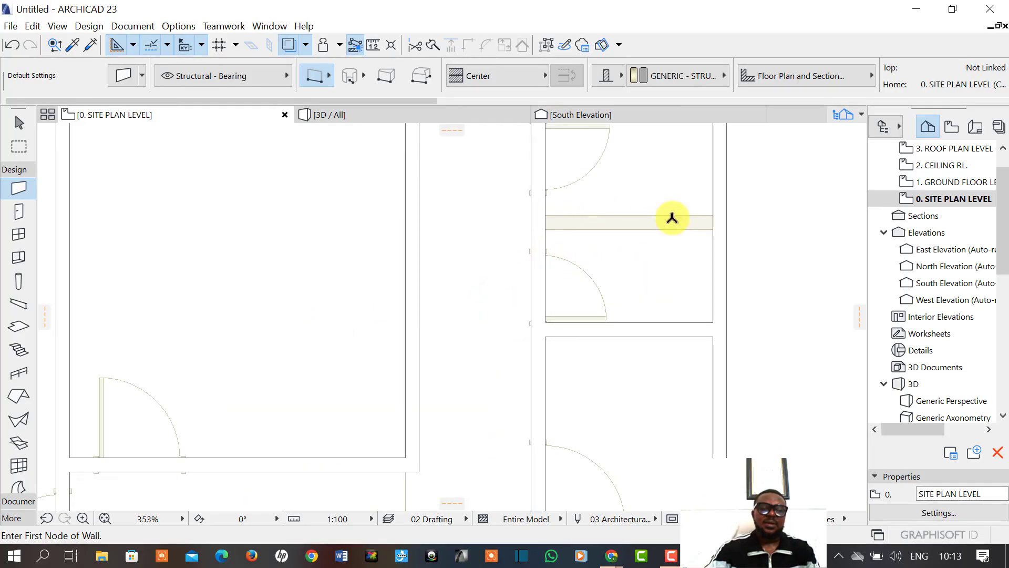
{"action": "scroll", "coordinate": [661, 238], "scroll_direction": "down", "scroll_amount": 6}
{"action": "scroll", "coordinate": [621, 337], "scroll_direction": "down", "scroll_amount": 1}
{"action": "middle_click_drag", "start_coordinate": [629, 378], "coordinate": [576, 318]}
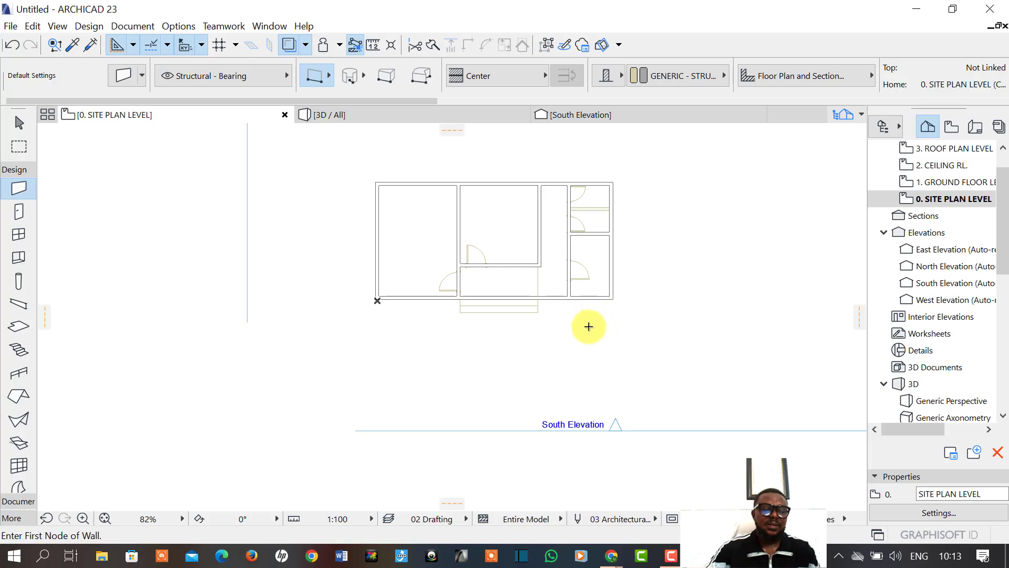
{"action": "key", "text": "F3"}
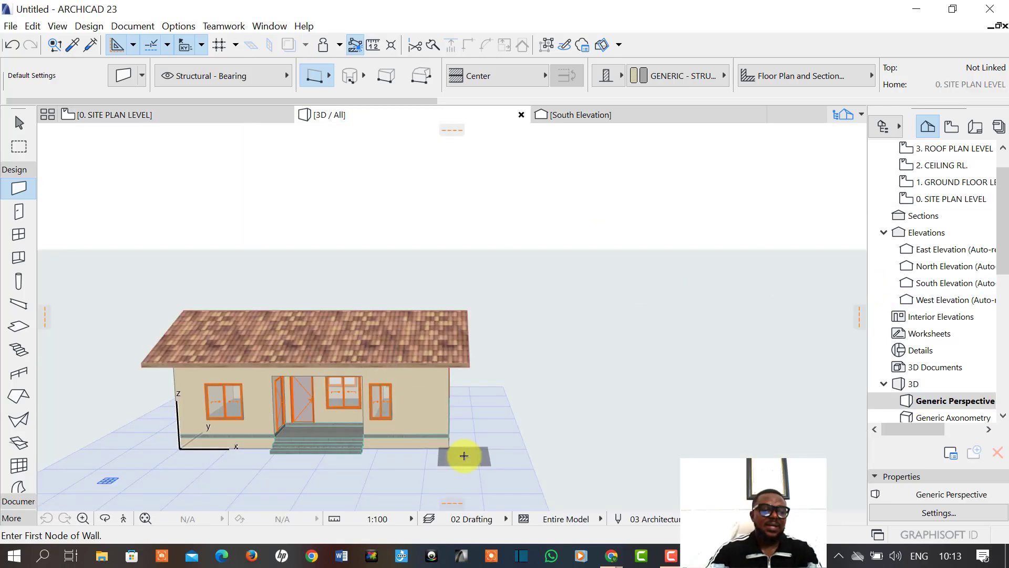
Override the surfaces of the veranda's side wall and back wall with Paint - Glossy White.
{"action": "scroll", "coordinate": [292, 415], "scroll_direction": "up", "scroll_amount": 4}
{"action": "middle_click_drag", "start_coordinate": [298, 413], "coordinate": [309, 329]}
{"action": "left_click", "coordinate": [347, 318]}
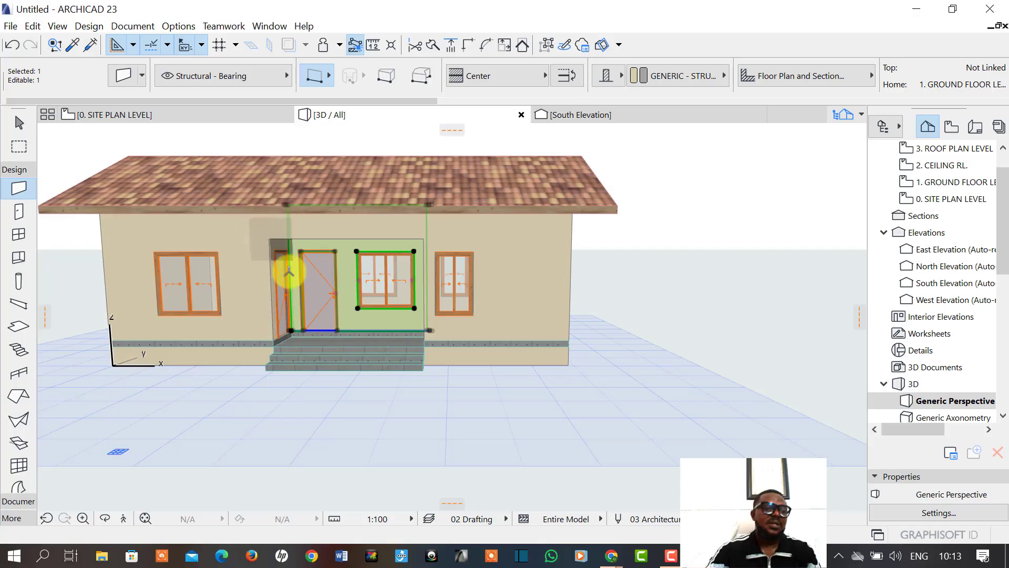
{"action": "scroll", "coordinate": [292, 247], "scroll_direction": "up", "scroll_amount": 2}
{"action": "left_click", "coordinate": [276, 243], "text": "shift"}
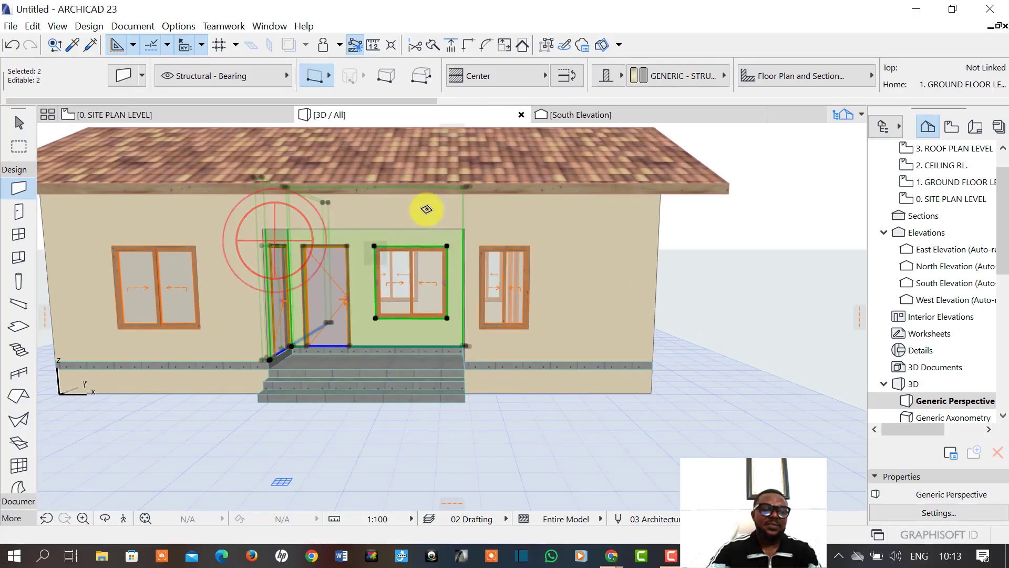
{"action": "left_click", "coordinate": [128, 78]}
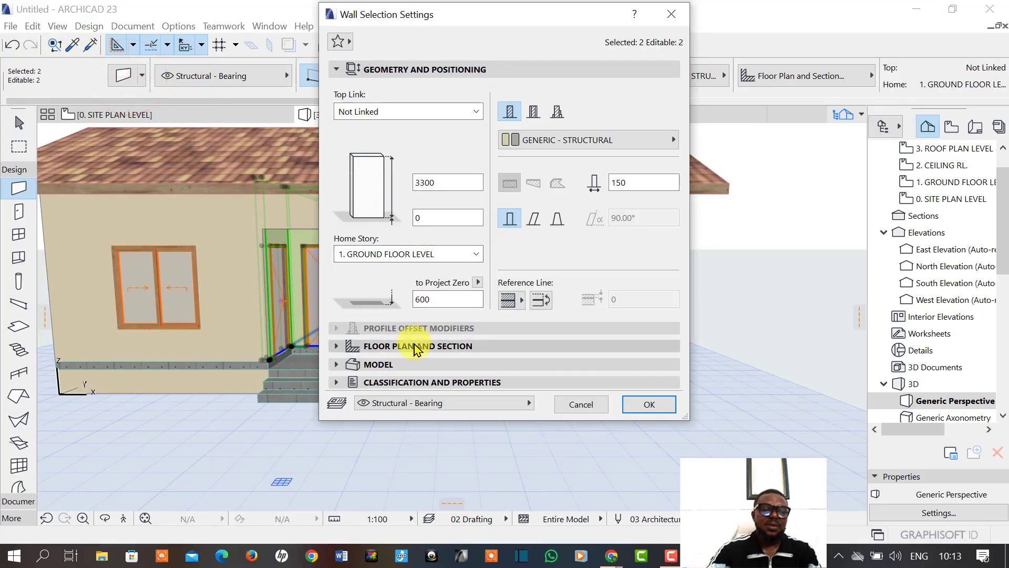
{"action": "left_click", "coordinate": [410, 375]}
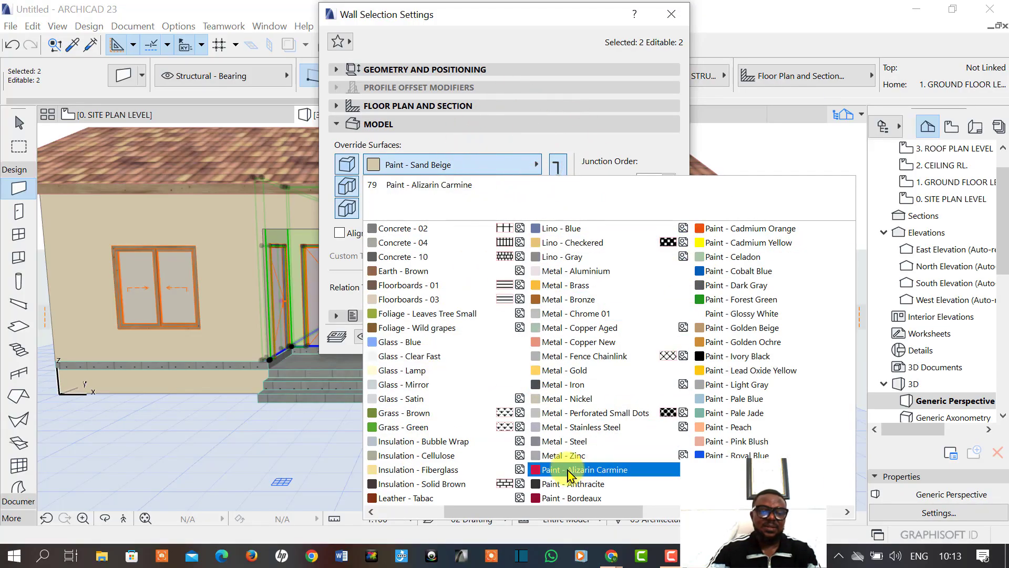
{"action": "left_click", "coordinate": [736, 314]}
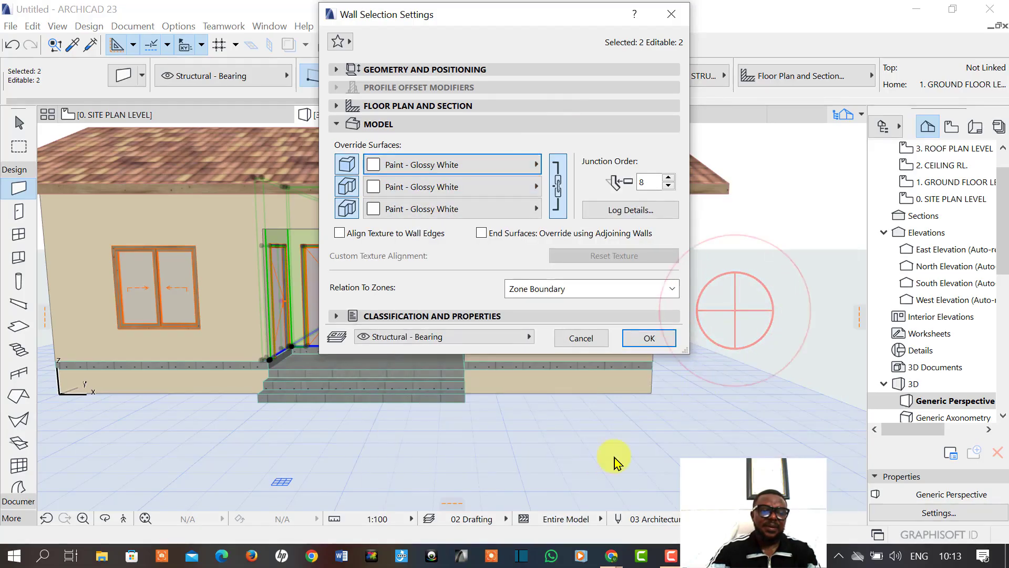
{"action": "left_click", "coordinate": [641, 339]}
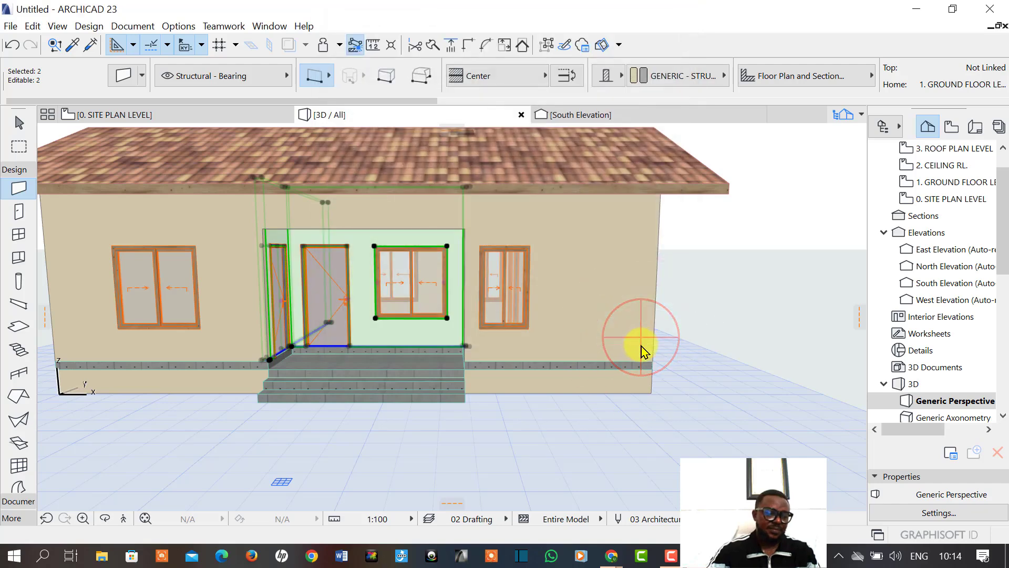
{"action": "left_click", "coordinate": [663, 419]}
{"action": "scroll", "coordinate": [662, 419], "scroll_direction": "down", "scroll_amount": 4}
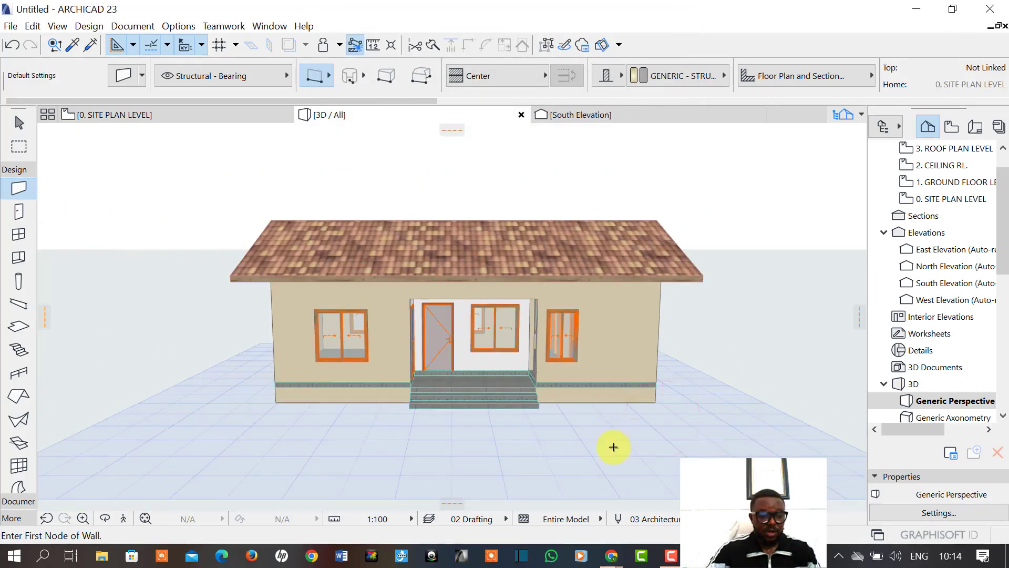
Select both gable-end walls of the house and raise their tops above the roof to a height of about 4725 mm.
{"action": "left_click", "coordinate": [104, 518]}
{"action": "left_click_drag", "start_coordinate": [205, 396], "coordinate": [565, 424]}
{"action": "left_click", "coordinate": [470, 351]}
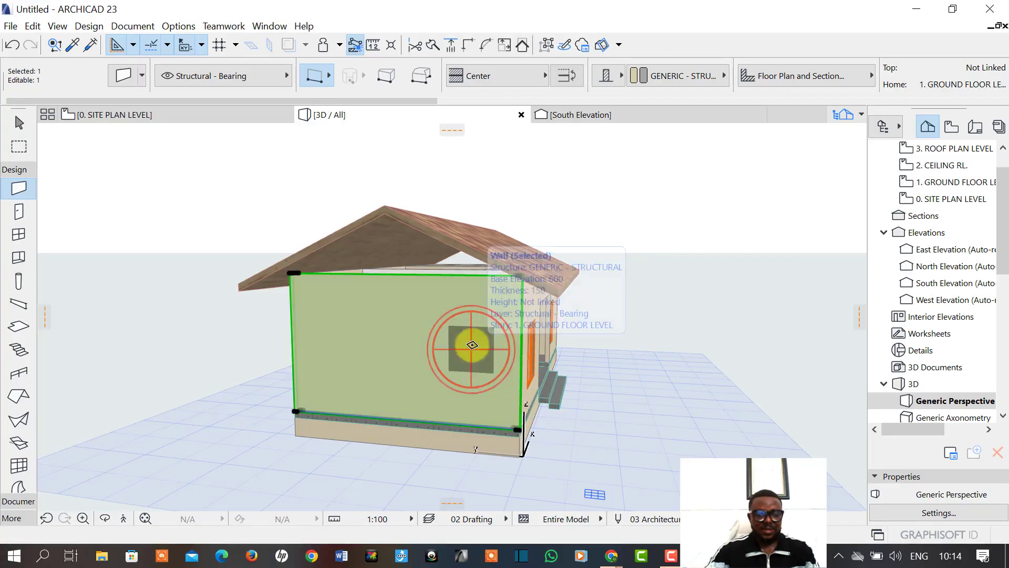
{"action": "left_click", "coordinate": [105, 518]}
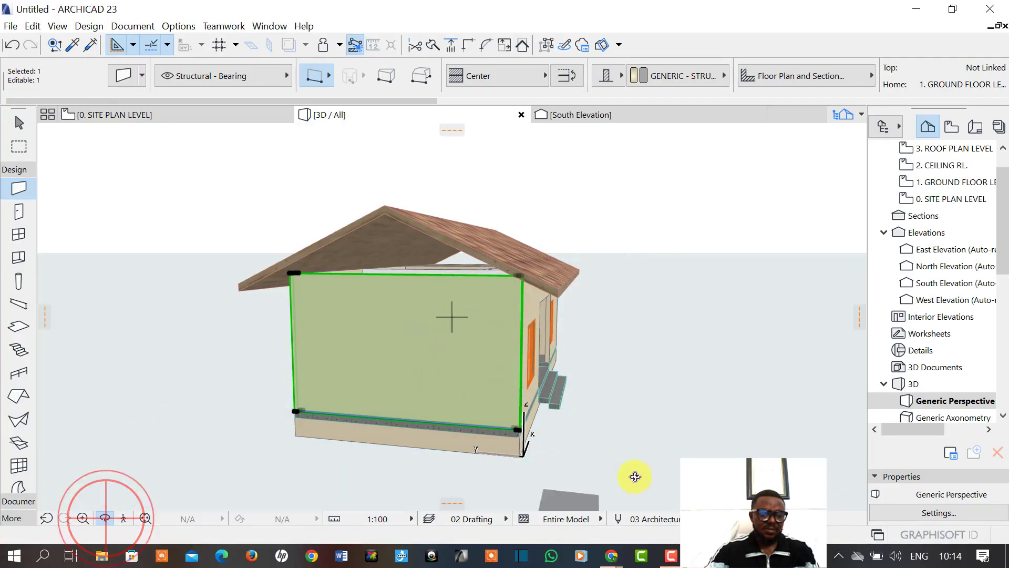
{"action": "left_click_drag", "start_coordinate": [634, 441], "coordinate": [483, 453]}
{"action": "left_click_drag", "start_coordinate": [675, 461], "coordinate": [424, 459]}
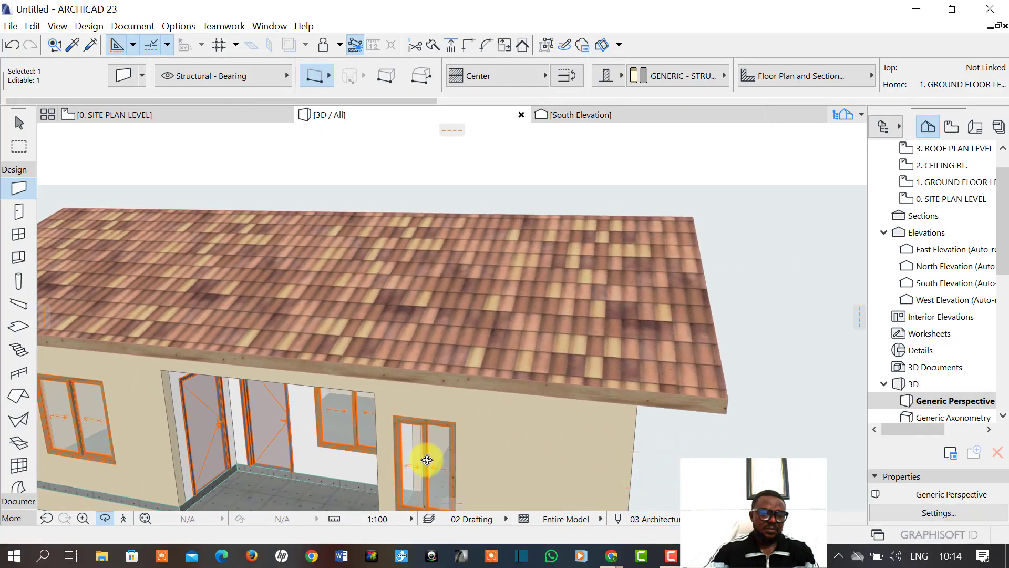
{"action": "scroll", "coordinate": [419, 459], "scroll_direction": "down", "scroll_amount": 3}
{"action": "middle_click_drag", "start_coordinate": [419, 459], "coordinate": [478, 401]}
{"action": "left_click_drag", "start_coordinate": [478, 402], "coordinate": [438, 453]}
{"action": "key", "text": "Escape"}
{"action": "left_click", "coordinate": [473, 394]}
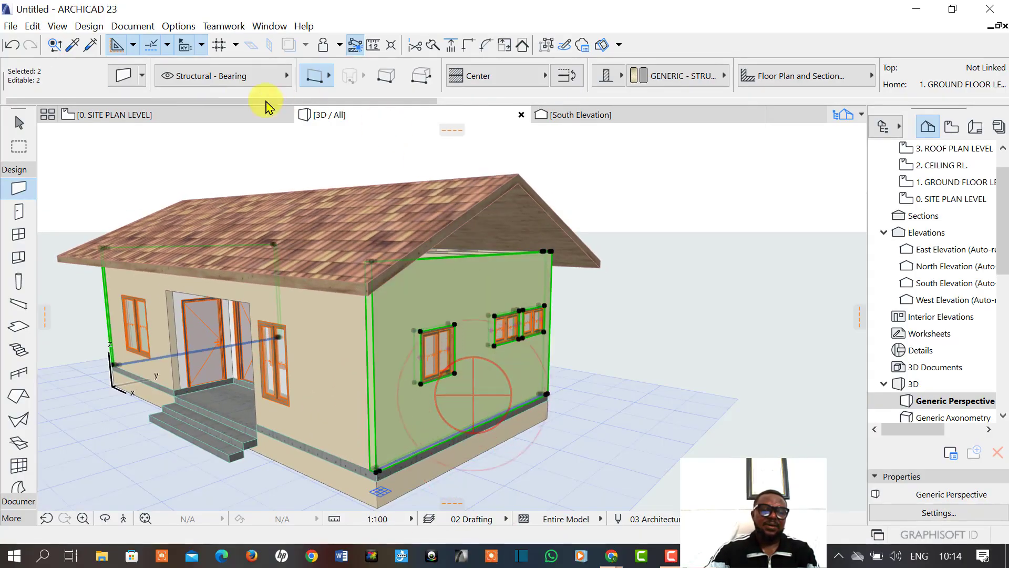
{"action": "left_click", "coordinate": [550, 250]}
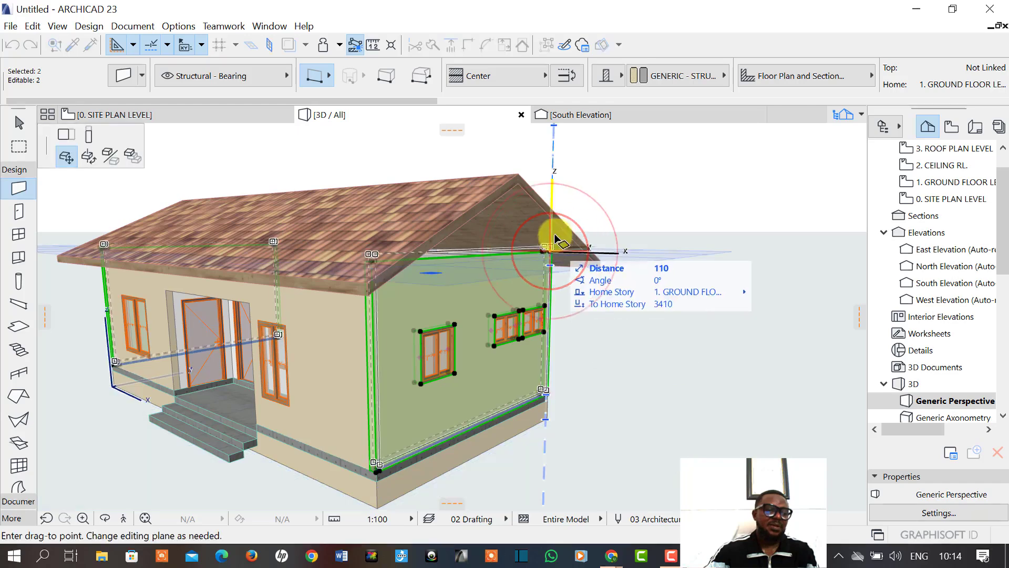
{"action": "left_click", "coordinate": [89, 141]}
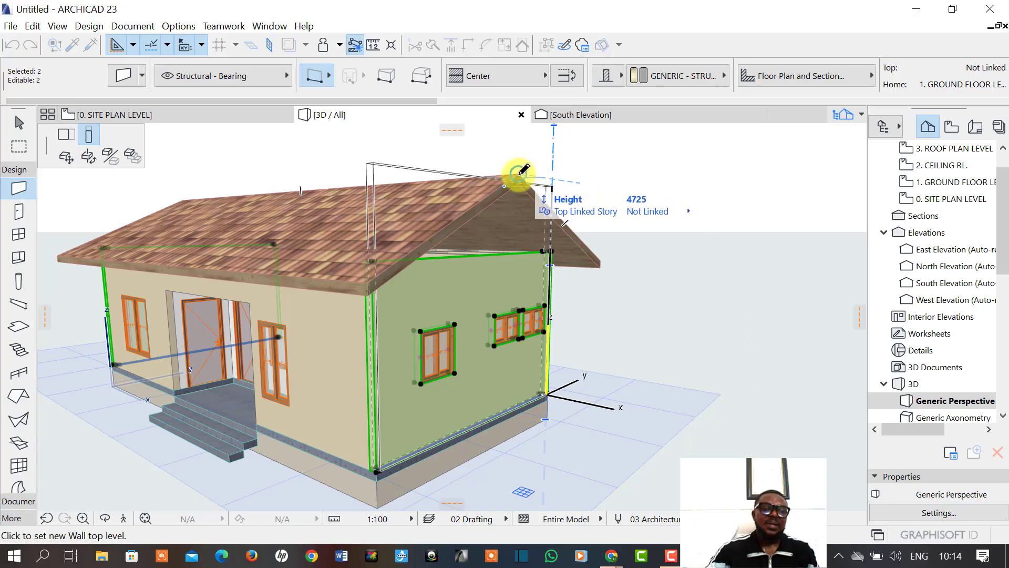
{"action": "left_click", "coordinate": [489, 168]}
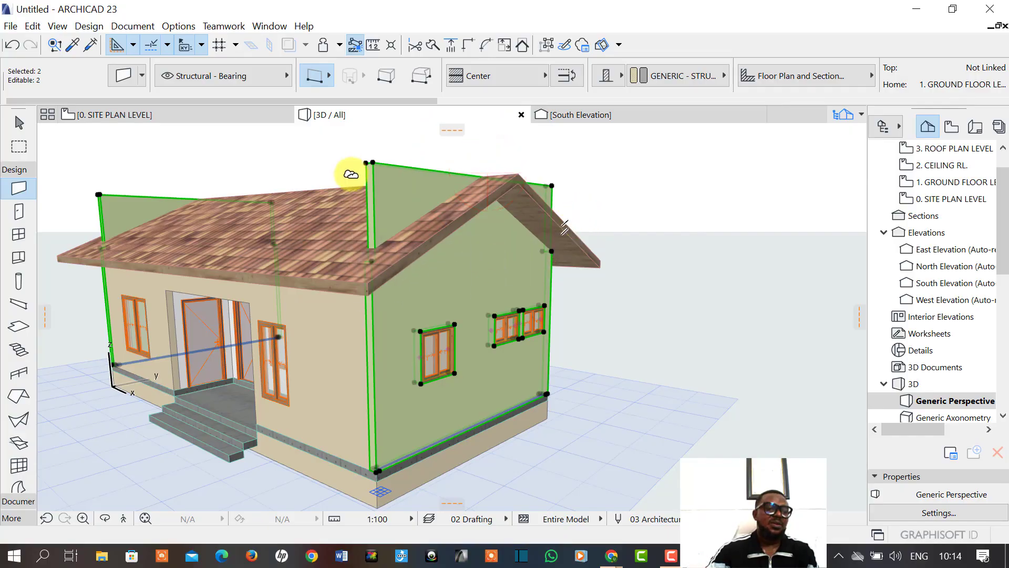
Subtract the roof from the two raised end walls with a plain Subtraction solid element operation.
{"action": "left_click", "coordinate": [90, 26]}
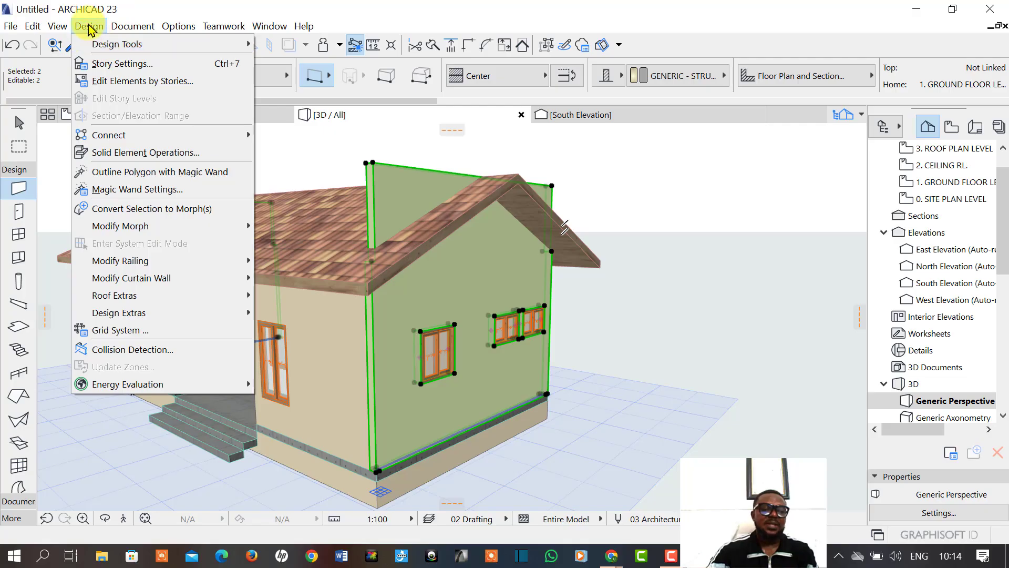
{"action": "left_click", "coordinate": [155, 153]}
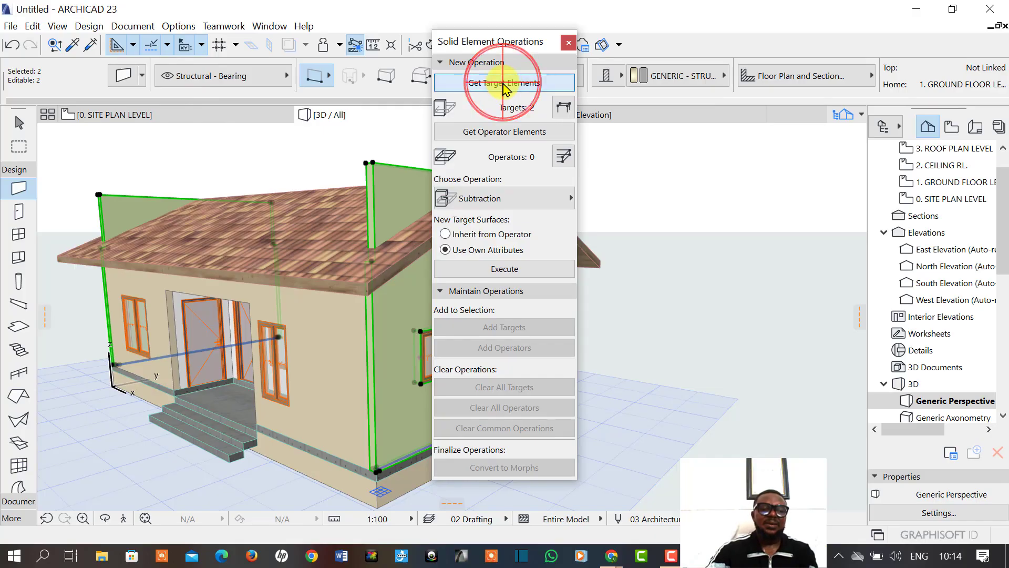
{"action": "left_click", "coordinate": [314, 148]}
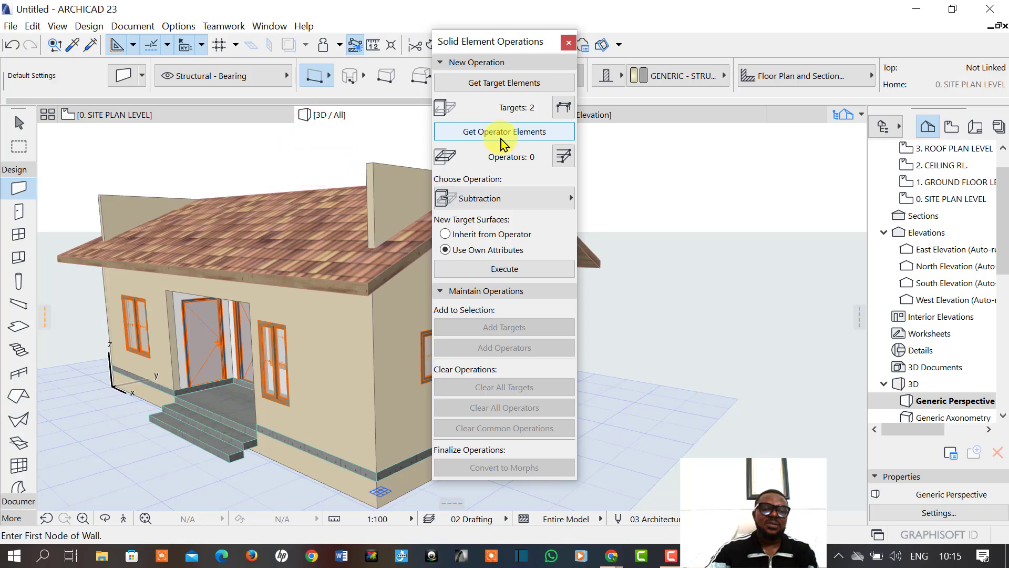
{"action": "left_click", "coordinate": [368, 281]}
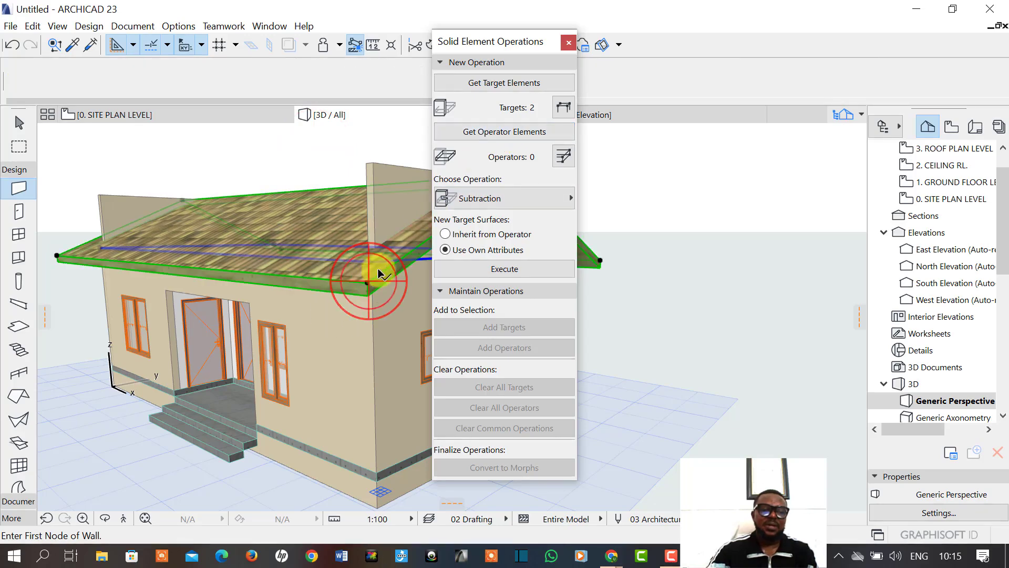
{"action": "left_click", "coordinate": [502, 132]}
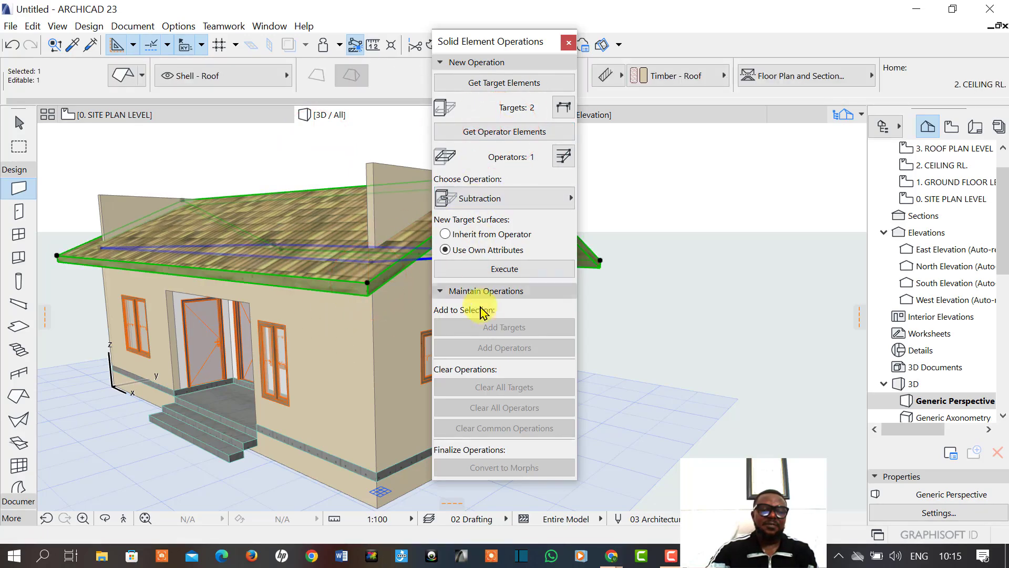
{"action": "left_click", "coordinate": [498, 271]}
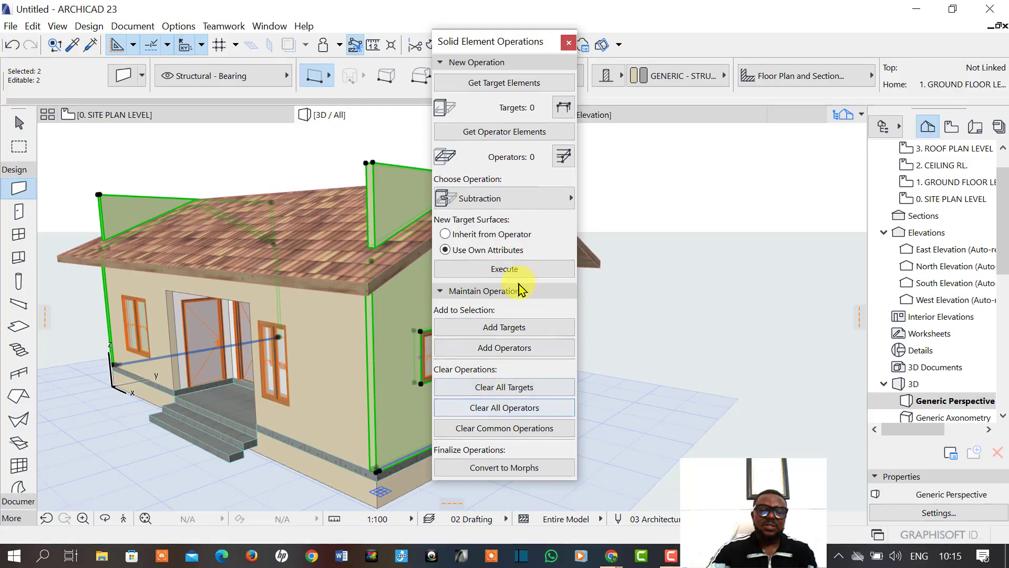
Try to rerun the solid element operation on the end walls as Subtraction with upward extrusion.
{"action": "left_click", "coordinate": [562, 198]}
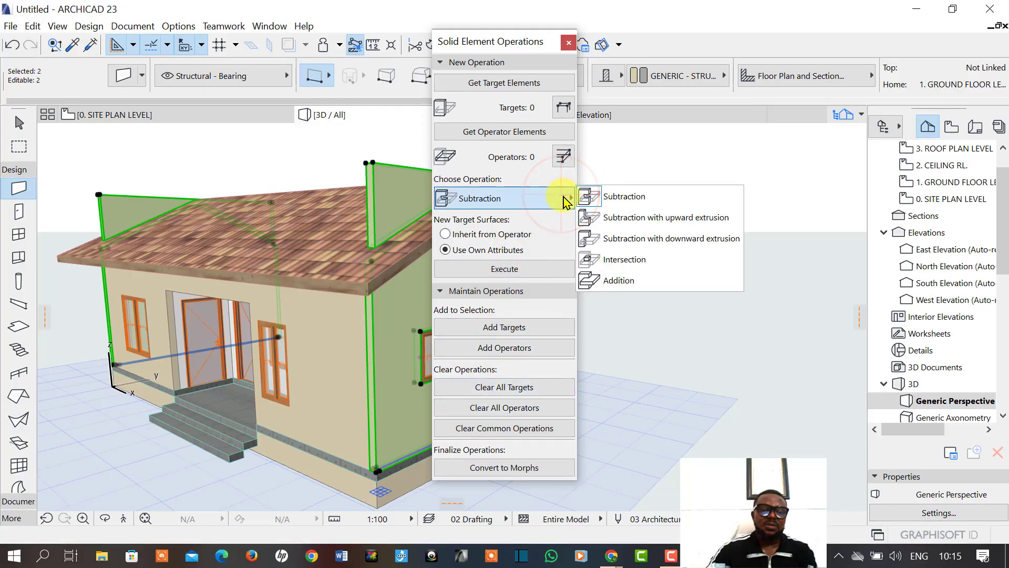
{"action": "left_click", "coordinate": [636, 221]}
{"action": "left_click", "coordinate": [524, 271]}
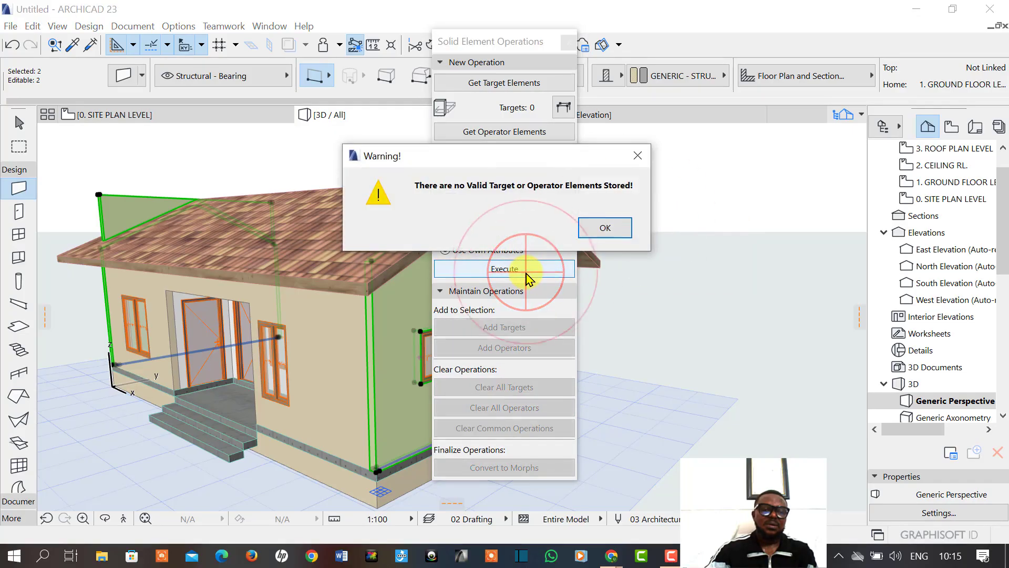
{"action": "left_click", "coordinate": [605, 226]}
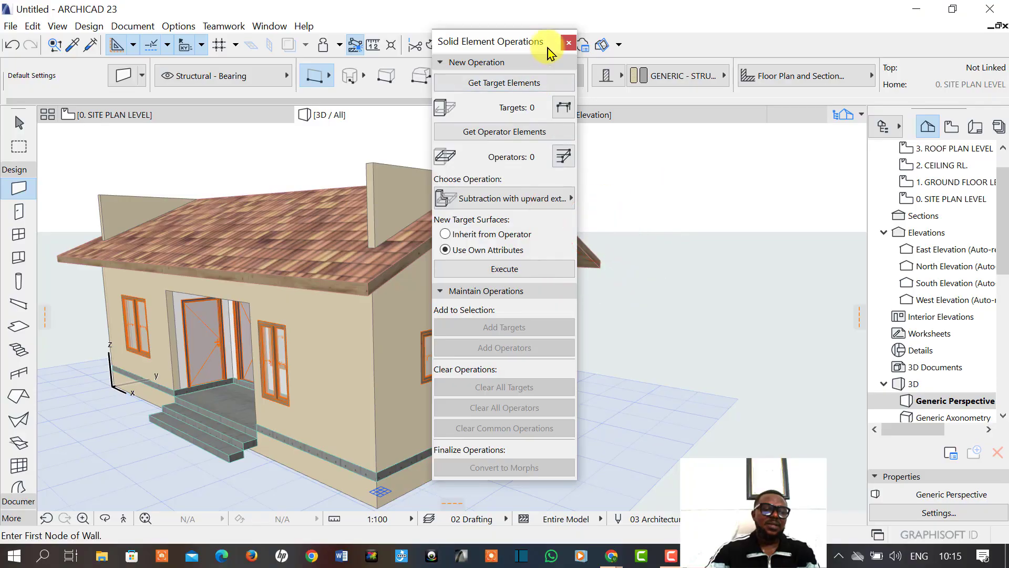
{"action": "left_click", "coordinate": [569, 42]}
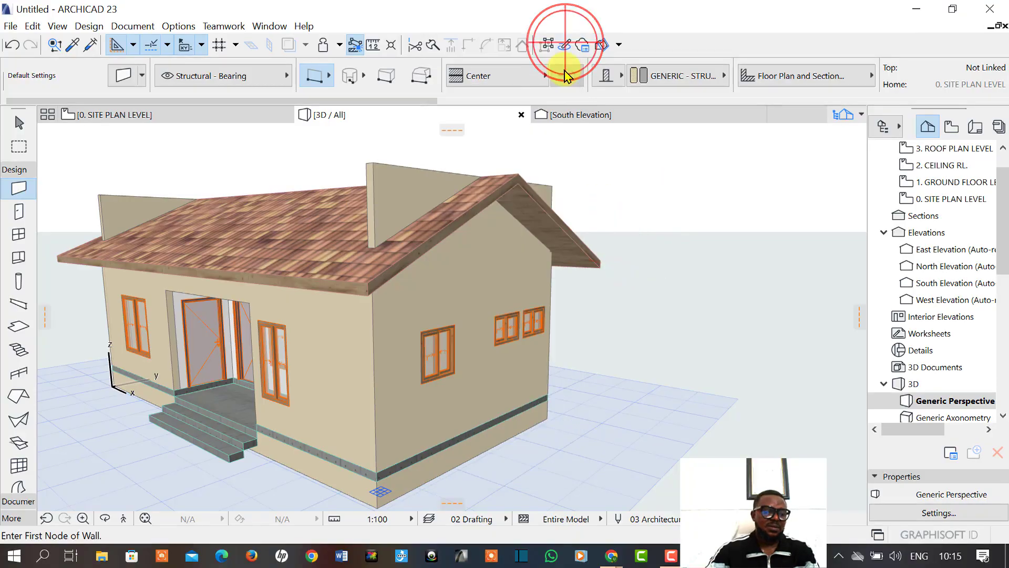
Undo the plain roof subtraction on the two end walls.
{"action": "left_click", "coordinate": [384, 189]}
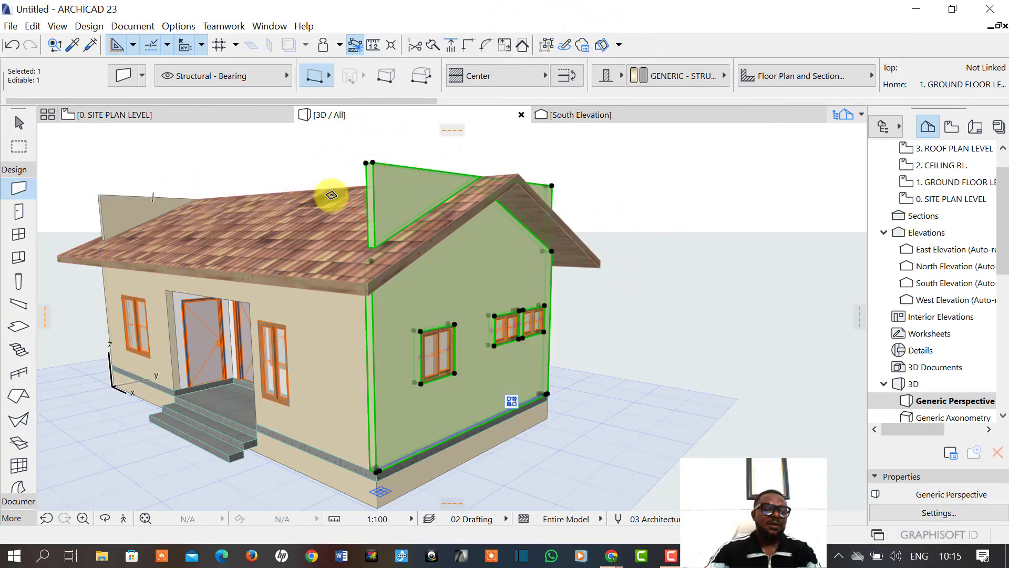
{"action": "left_click", "coordinate": [711, 194]}
{"action": "key", "text": "ctrl+z"}
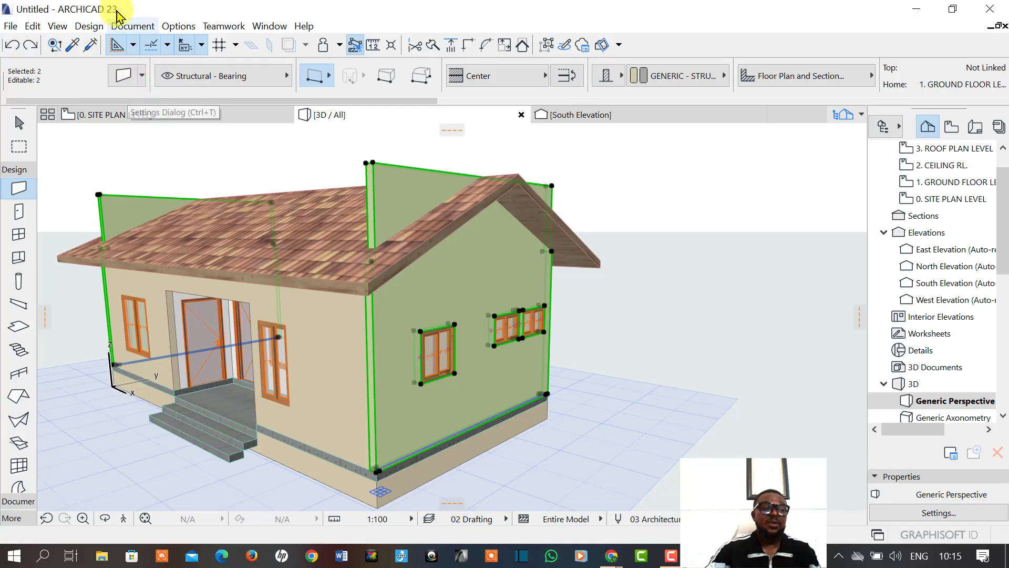
Trim the end walls to the roof using Subtraction with upward extrusion, with both walls as targets and the roof as operator.
{"action": "left_click", "coordinate": [89, 27]}
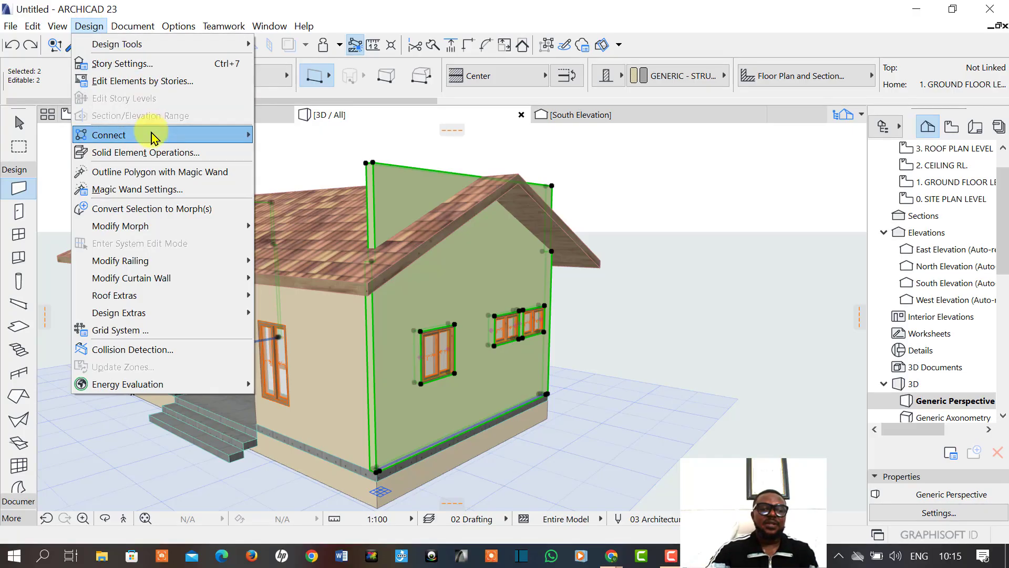
{"action": "left_click", "coordinate": [155, 152]}
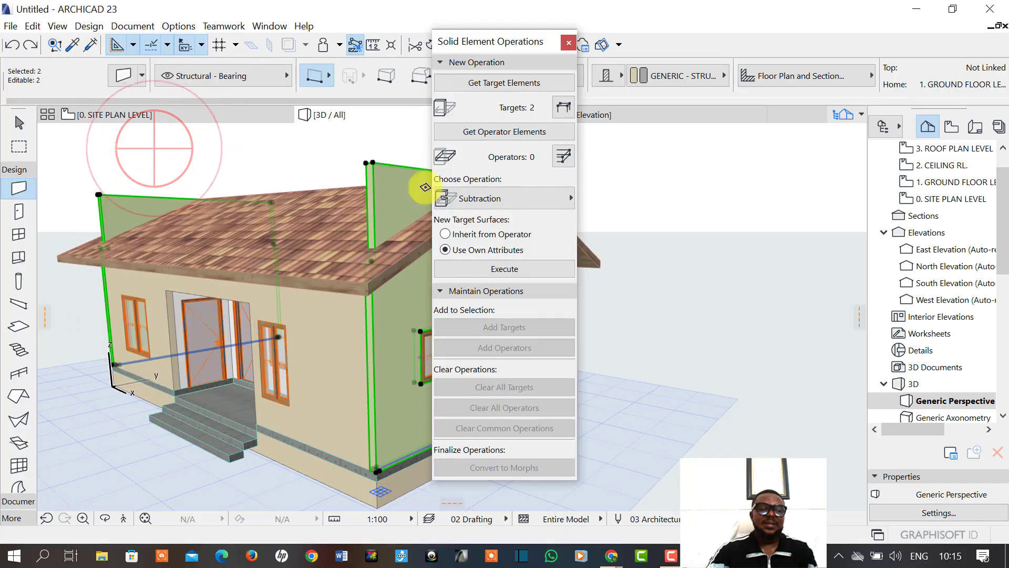
{"action": "left_click", "coordinate": [504, 87]}
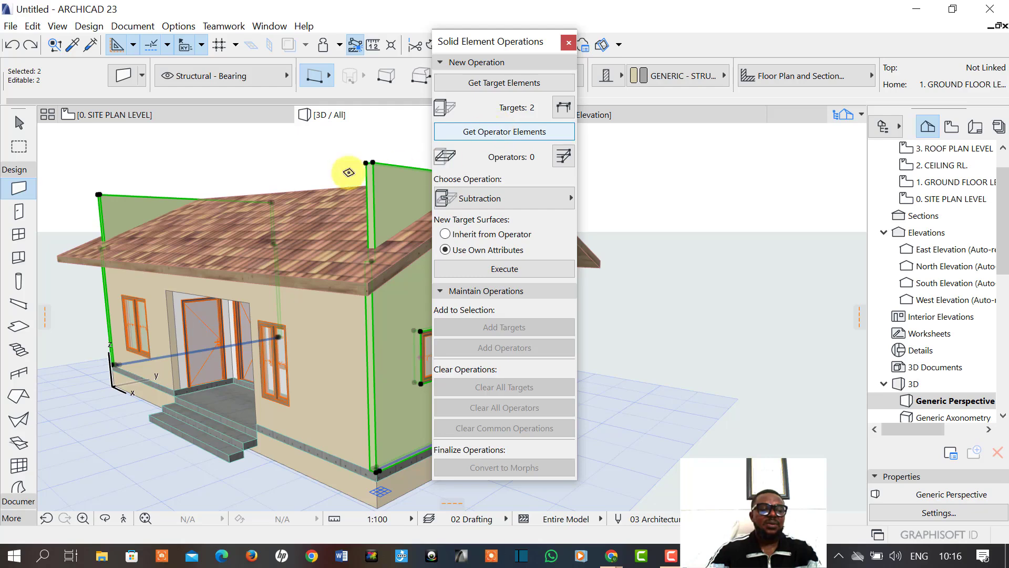
{"action": "key", "text": "Escape"}
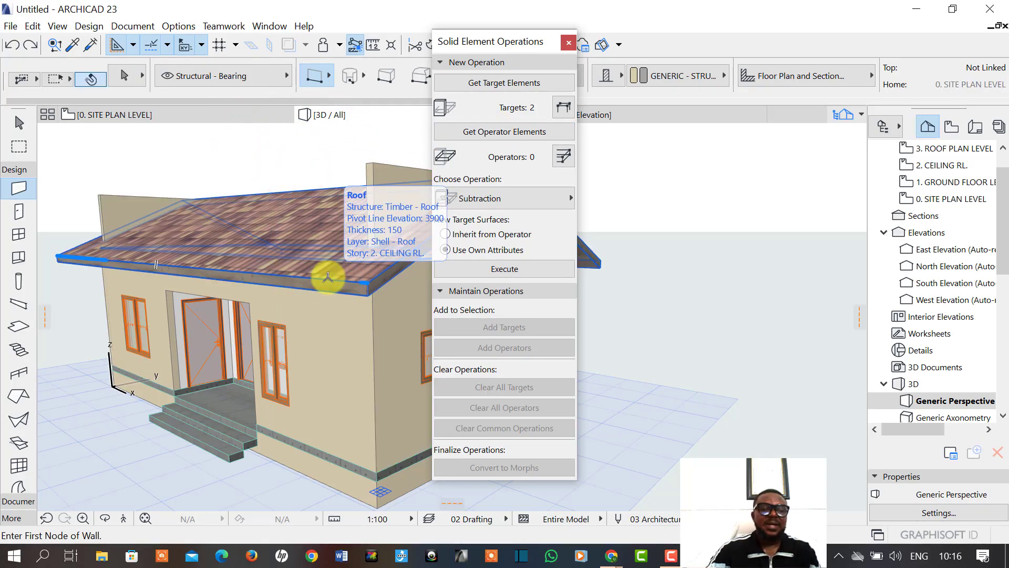
{"action": "left_click", "coordinate": [328, 277]}
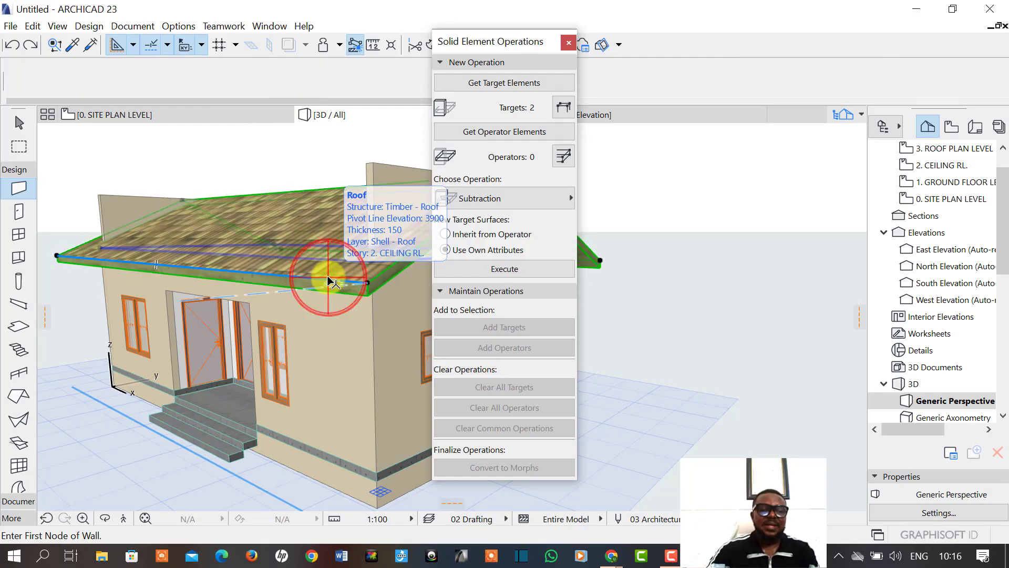
{"action": "left_click", "coordinate": [505, 131]}
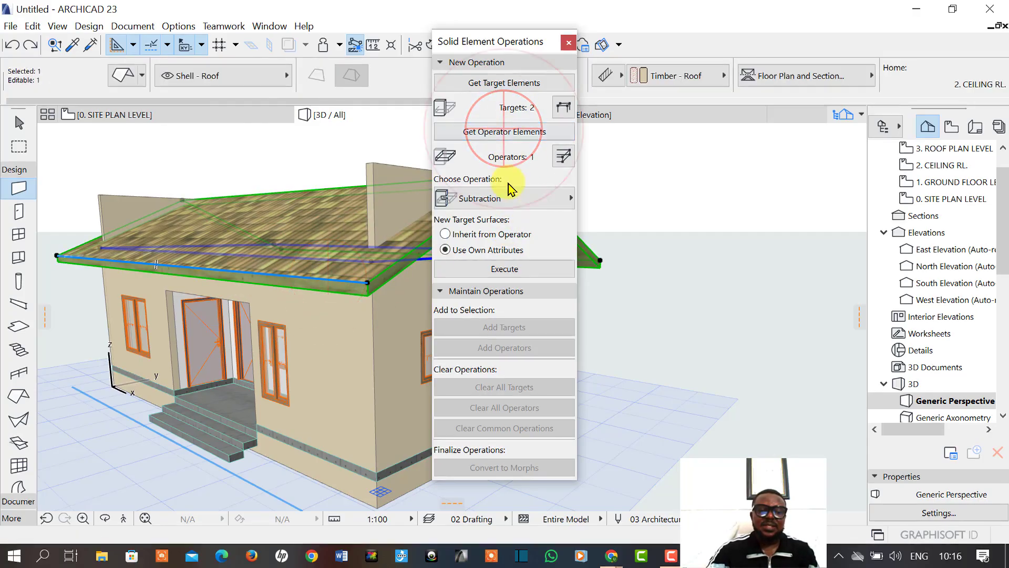
{"action": "left_click", "coordinate": [547, 203]}
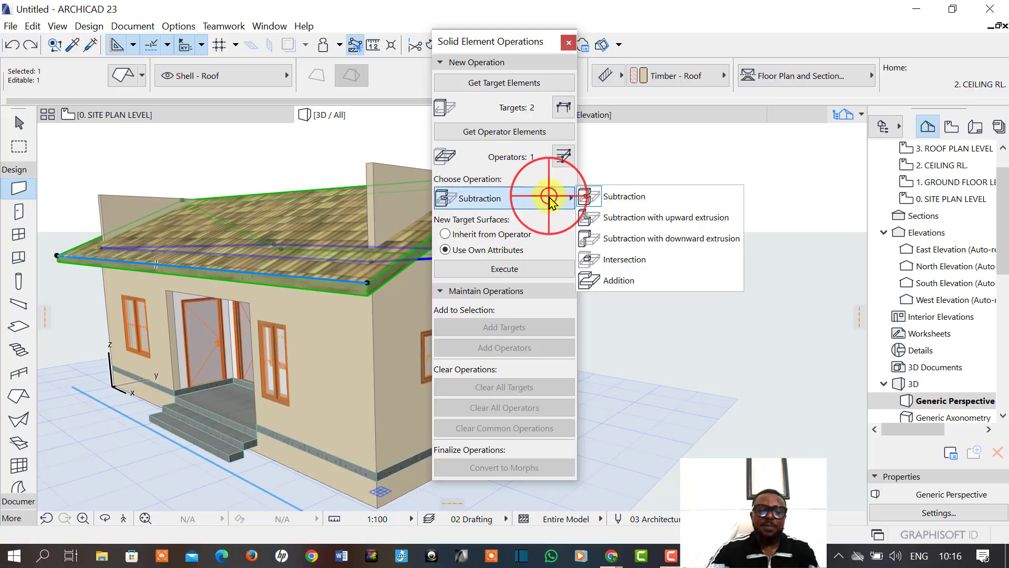
{"action": "left_click", "coordinate": [636, 219]}
{"action": "left_click", "coordinate": [502, 270]}
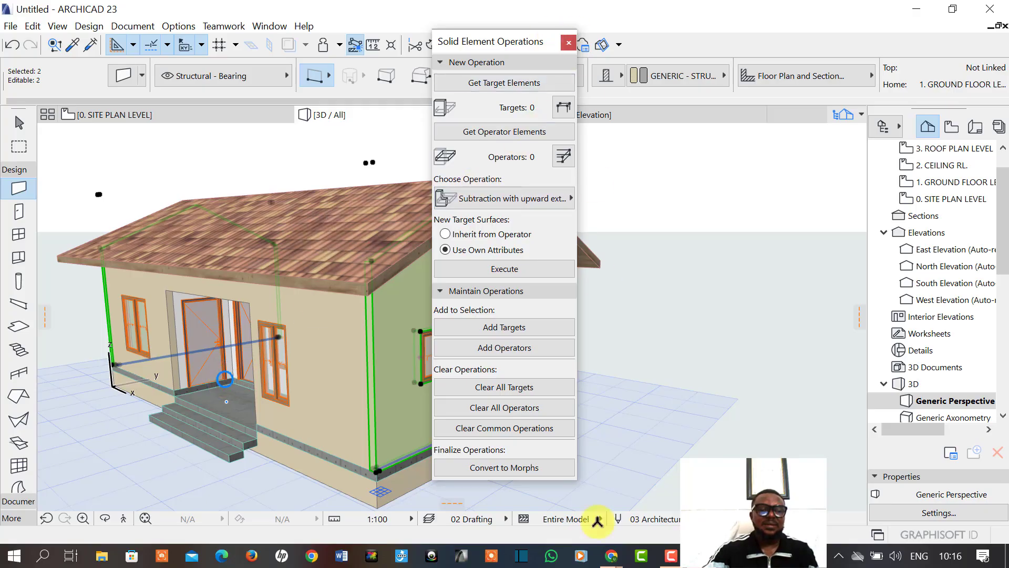
{"action": "left_click", "coordinate": [565, 40]}
{"action": "left_click", "coordinate": [647, 194]}
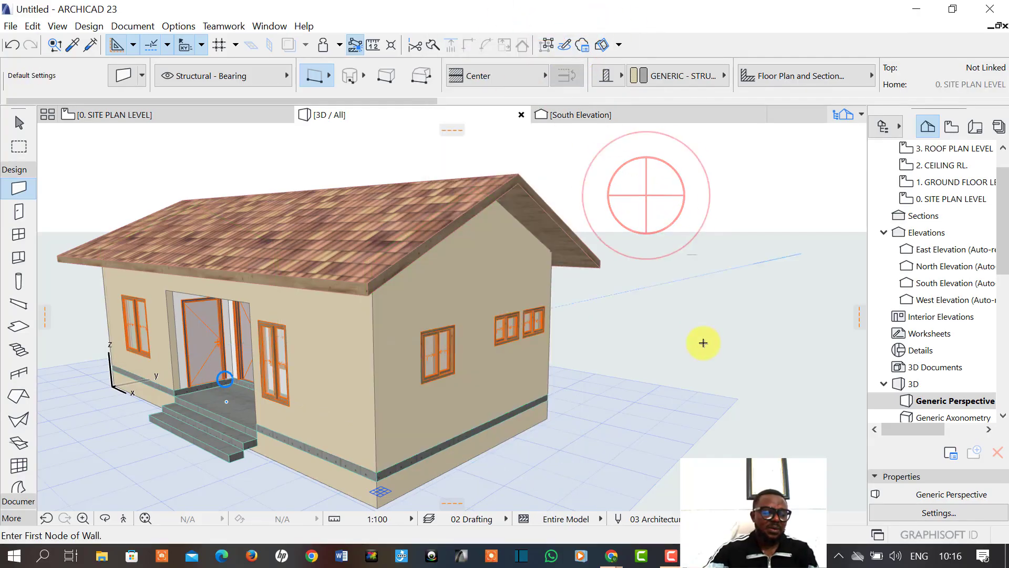
Examine the house in 3D from the front and gable end, checking the trimmed end walls, roof and entrance steps.
{"action": "scroll", "coordinate": [710, 343], "scroll_direction": "down", "scroll_amount": 2}
{"action": "middle_click_drag", "start_coordinate": [435, 446], "coordinate": [570, 449]}
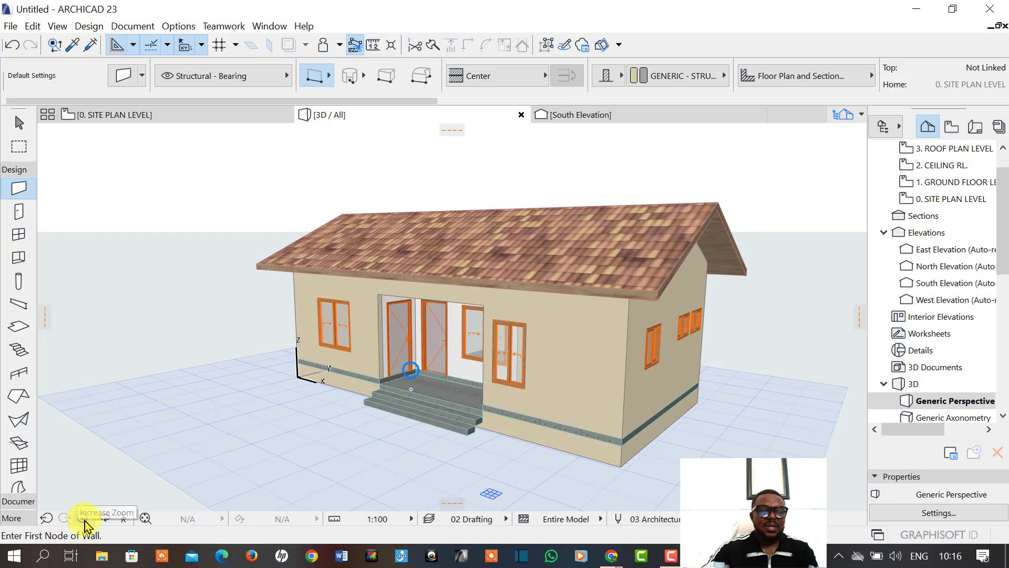
{"action": "left_click", "coordinate": [105, 518]}
{"action": "left_click_drag", "start_coordinate": [333, 405], "coordinate": [528, 425]}
{"action": "left_click_drag", "start_coordinate": [457, 423], "coordinate": [448, 397]}
{"action": "scroll", "coordinate": [573, 406], "scroll_direction": "up", "scroll_amount": 2}
{"action": "middle_click_drag", "start_coordinate": [497, 392], "coordinate": [590, 480]}
{"action": "left_click_drag", "start_coordinate": [590, 480], "coordinate": [437, 477]}
{"action": "scroll", "coordinate": [674, 479], "scroll_direction": "down", "scroll_amount": 2}
{"action": "left_click_drag", "start_coordinate": [674, 479], "coordinate": [581, 482]}
{"action": "middle_click_drag", "start_coordinate": [582, 482], "coordinate": [389, 419]}
{"action": "left_click_drag", "start_coordinate": [572, 439], "coordinate": [225, 440]}
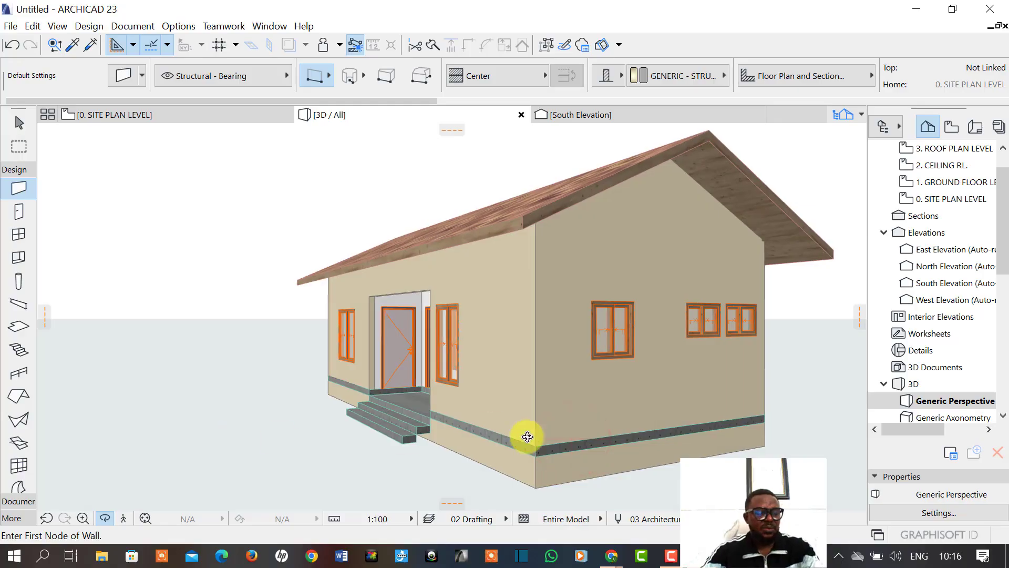
{"action": "left_click_drag", "start_coordinate": [383, 426], "coordinate": [439, 433]}
{"action": "key", "text": "Escape"}
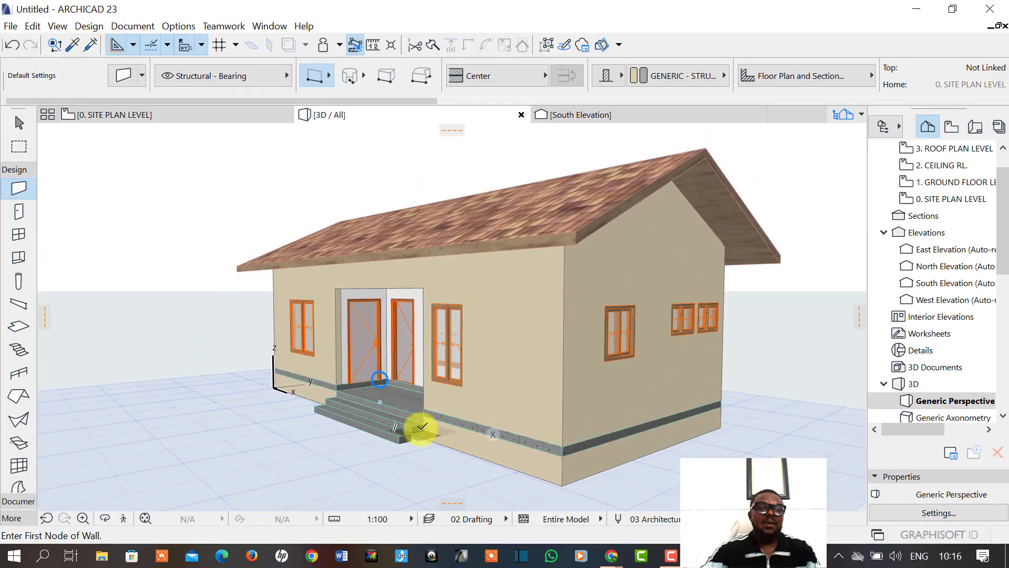
Increase the slab thickness of the middle entrance step to fill the gap beneath it.
{"action": "left_click", "coordinate": [422, 430], "text": "shift"}
{"action": "left_click", "coordinate": [415, 432], "text": "shift"}
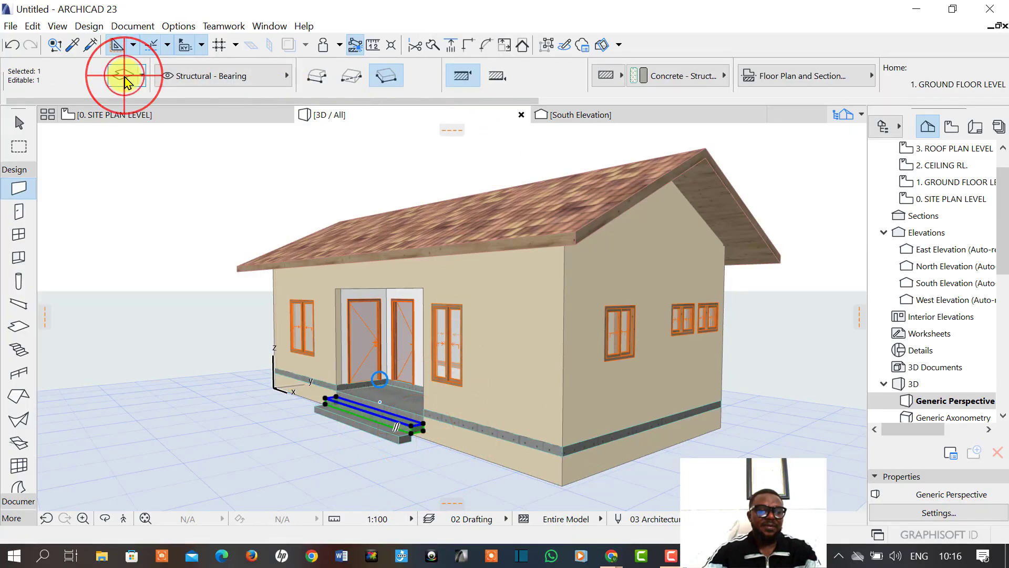
{"action": "left_click", "coordinate": [125, 79]}
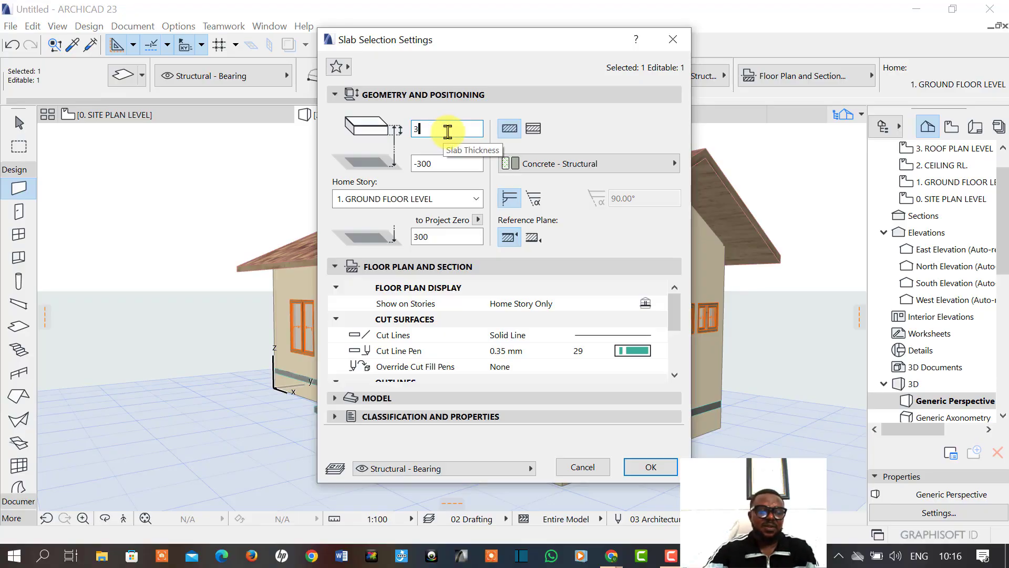
{"action": "left_click", "coordinate": [651, 468]}
{"action": "left_click", "coordinate": [740, 336]}
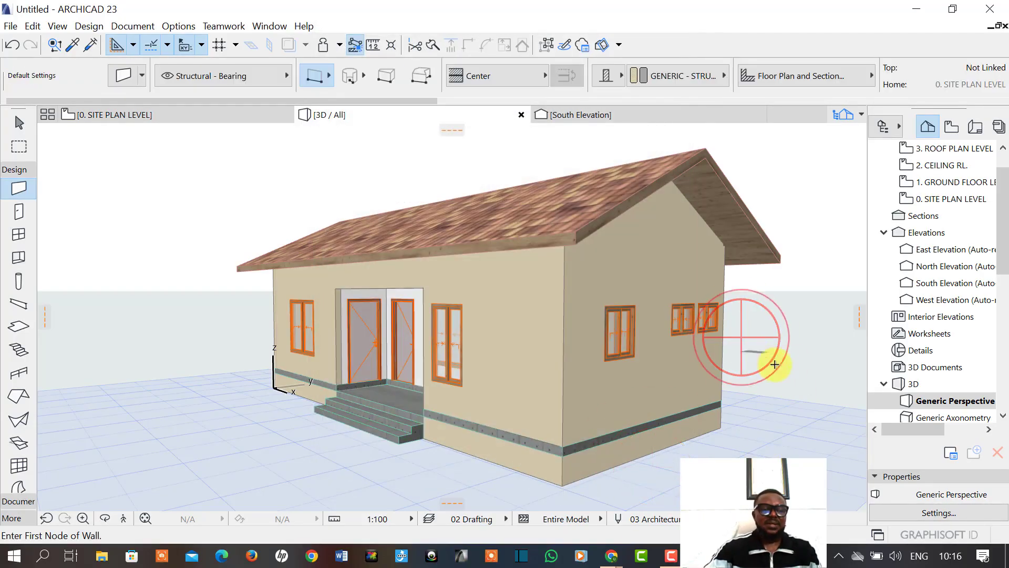
{"action": "middle_click_drag", "start_coordinate": [504, 394], "coordinate": [518, 400], "text": "shift"}
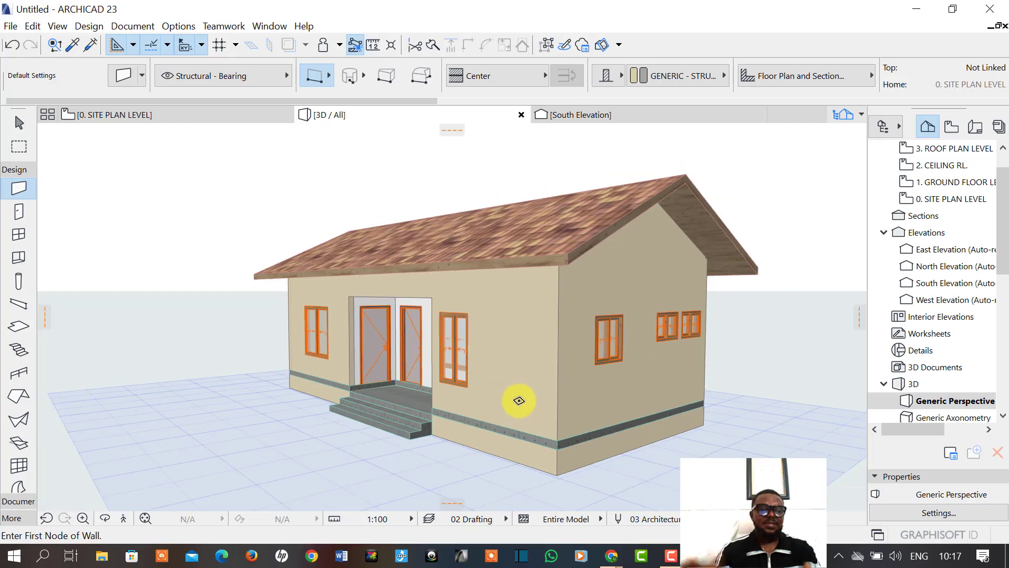
{"action": "scroll", "coordinate": [537, 426], "scroll_direction": "down", "scroll_amount": 2}
{"action": "scroll", "coordinate": [553, 424], "scroll_direction": "up", "scroll_amount": 2}
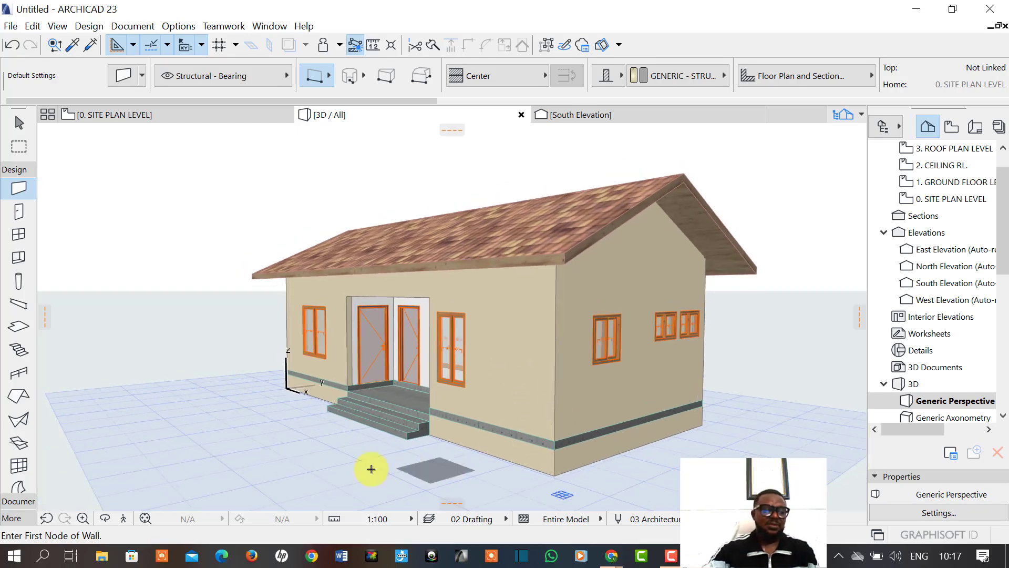